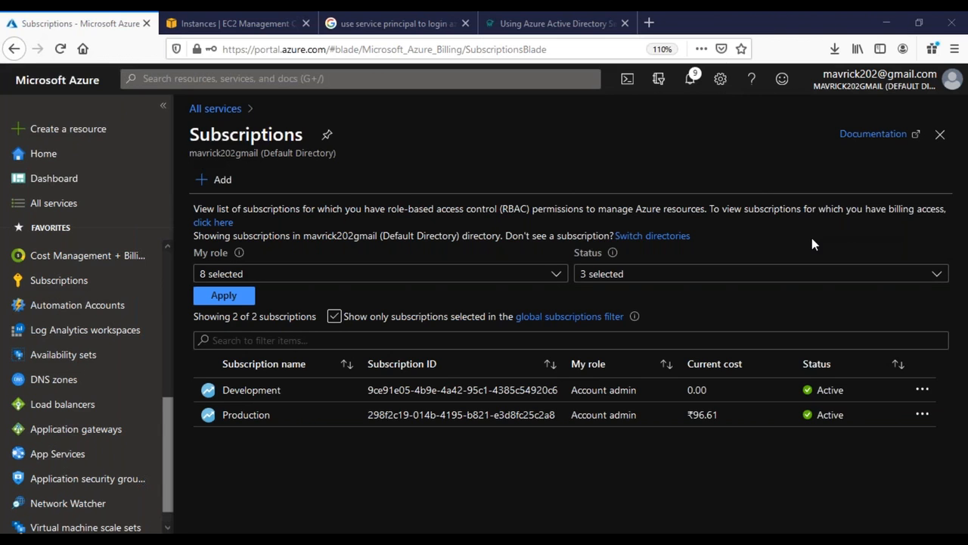
Switch to the EC2 instances page and close the service principal search and Azure Active Directory article tabs.
{"action": "left_click", "coordinate": [233, 23]}
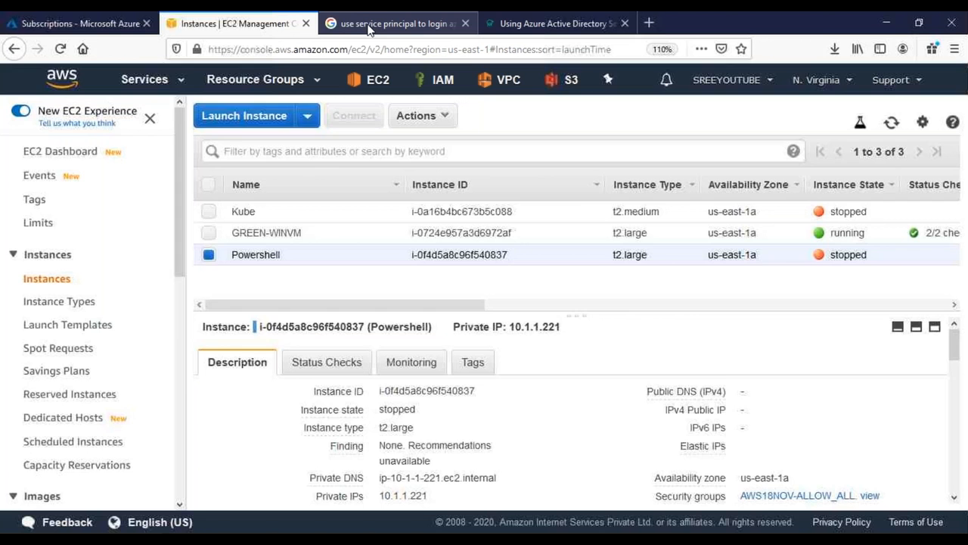
{"action": "left_click", "coordinate": [465, 24]}
{"action": "left_click", "coordinate": [465, 24]}
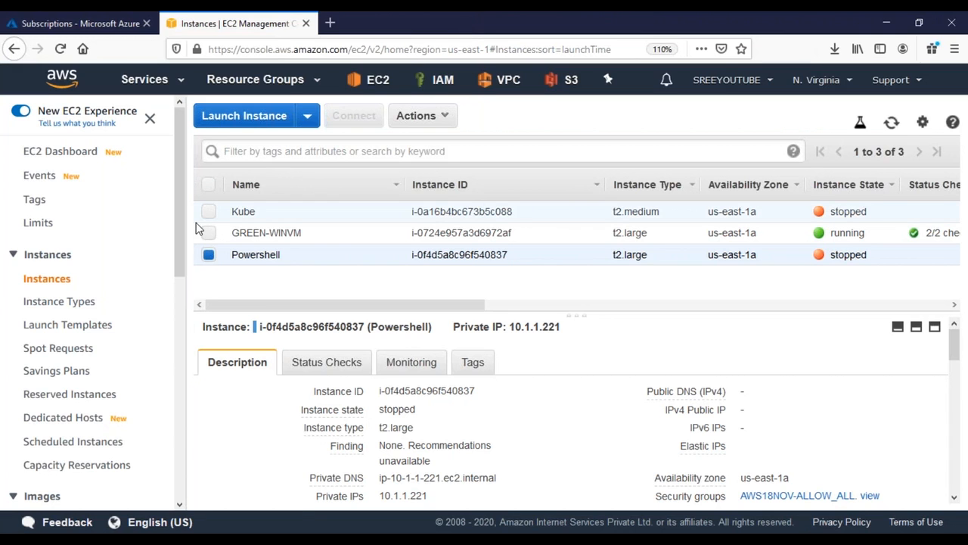
Open a blank Notepad document.
{"action": "key", "text": "super+r"}
{"action": "type", "text": "notepad"}
{"action": "key", "text": "Return"}
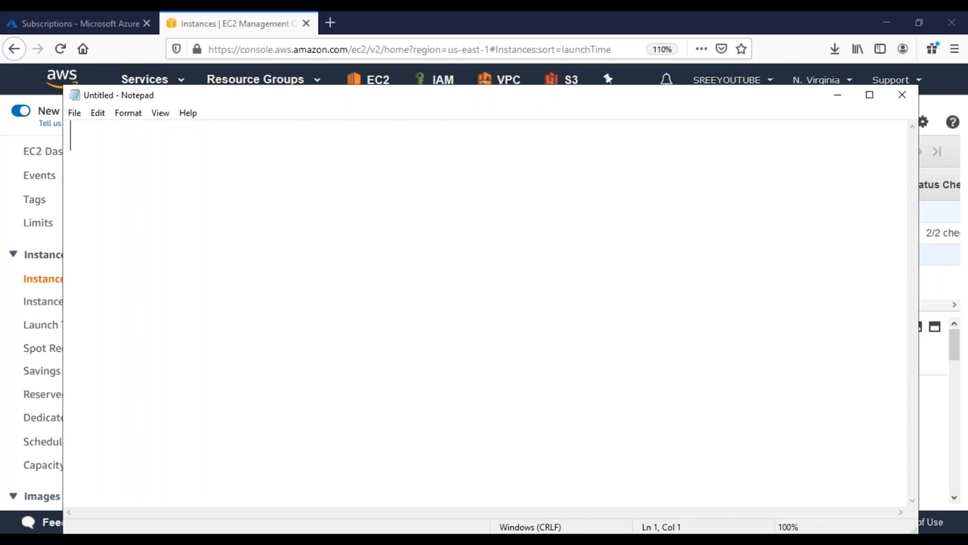
Write the first two list lines, "1. Data Migration" and "2. Server Migration".
{"action": "type", "text": "1. Data Migration"}
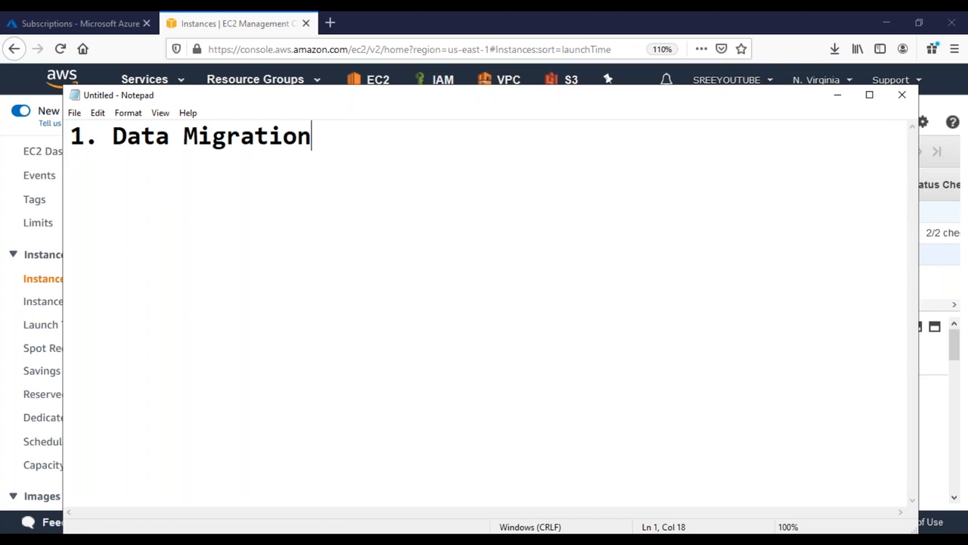
{"action": "key", "text": "Return"}
{"action": "type", "text": "2."}
{"action": "type", "text": "Server"}
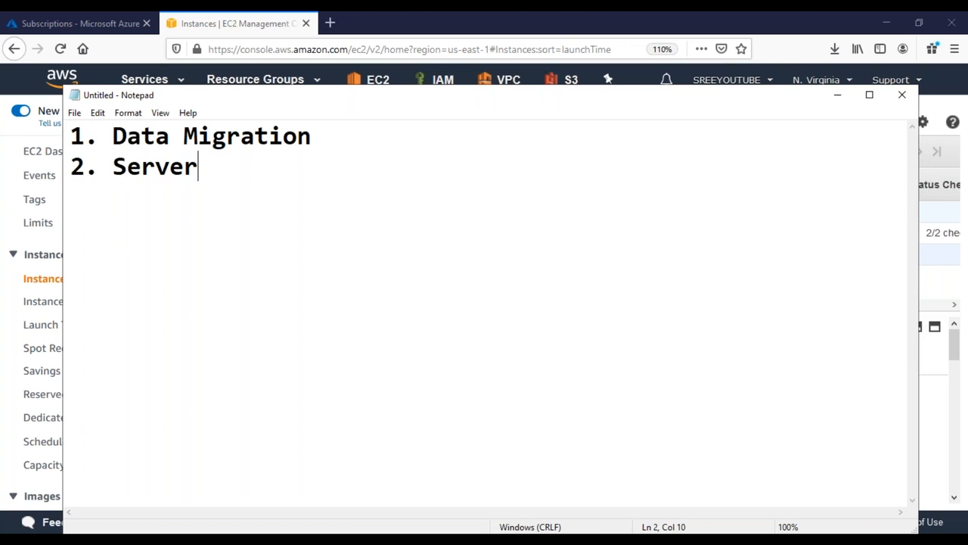
{"action": "type", "text": " Migration"}
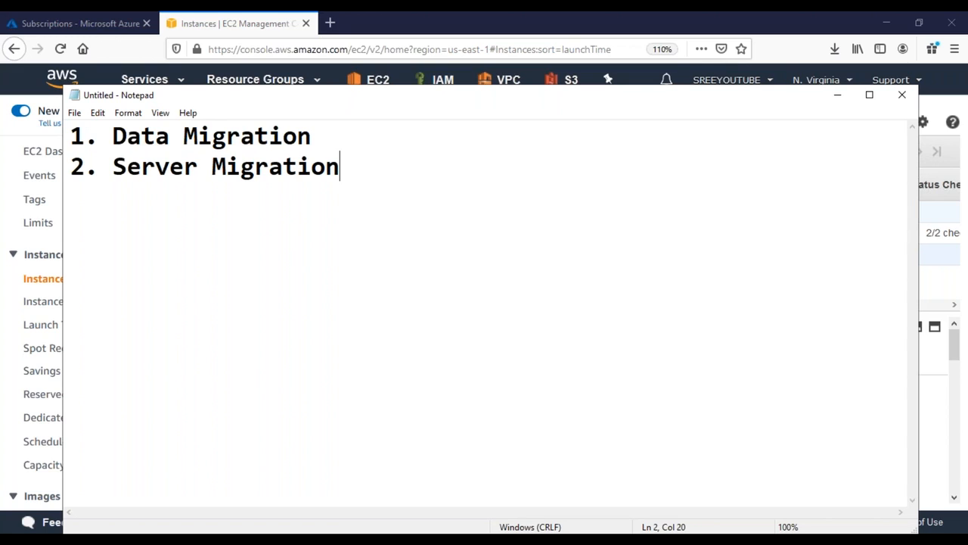
Add "3. Database Migration" and "4. Application Migration" as the next two list lines.
{"action": "key", "text": "Return"}
{"action": "type", "text": "3. Da"}
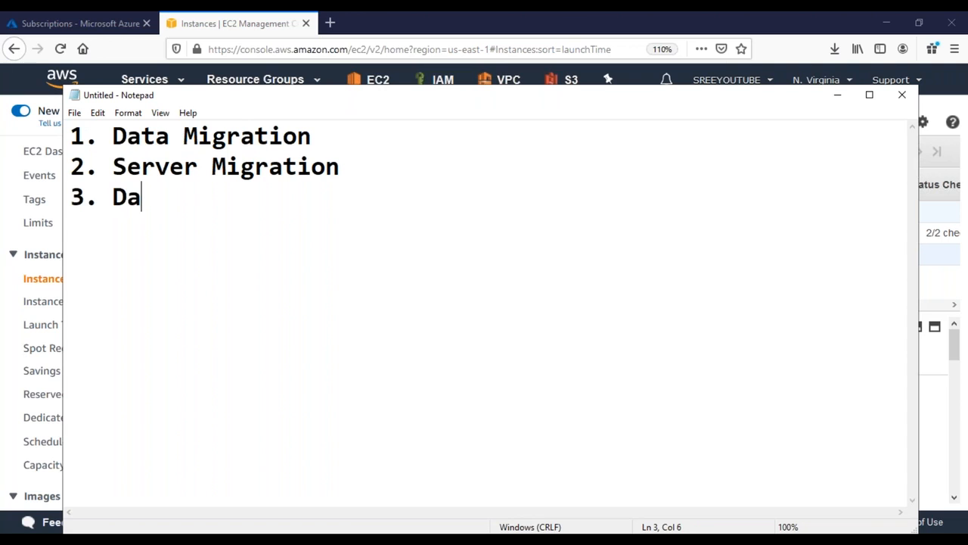
{"action": "type", "text": "tabase Migration"}
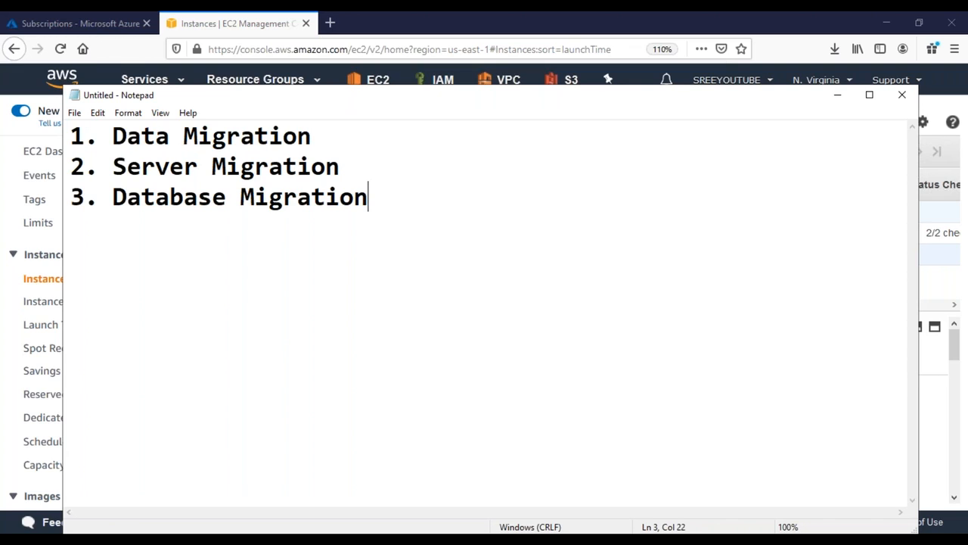
{"action": "key", "text": "Return"}
{"action": "type", "text": "4. App"}
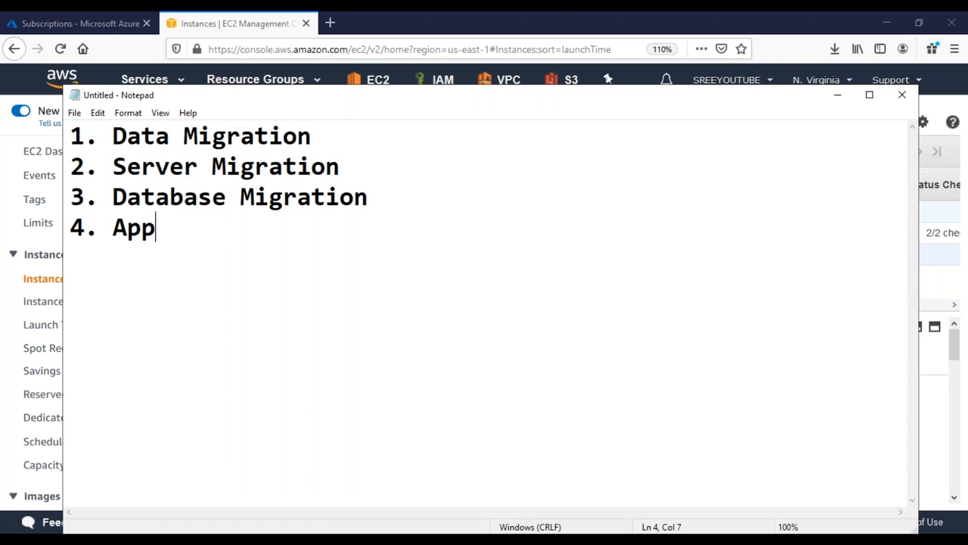
{"action": "type", "text": "lication Migration"}
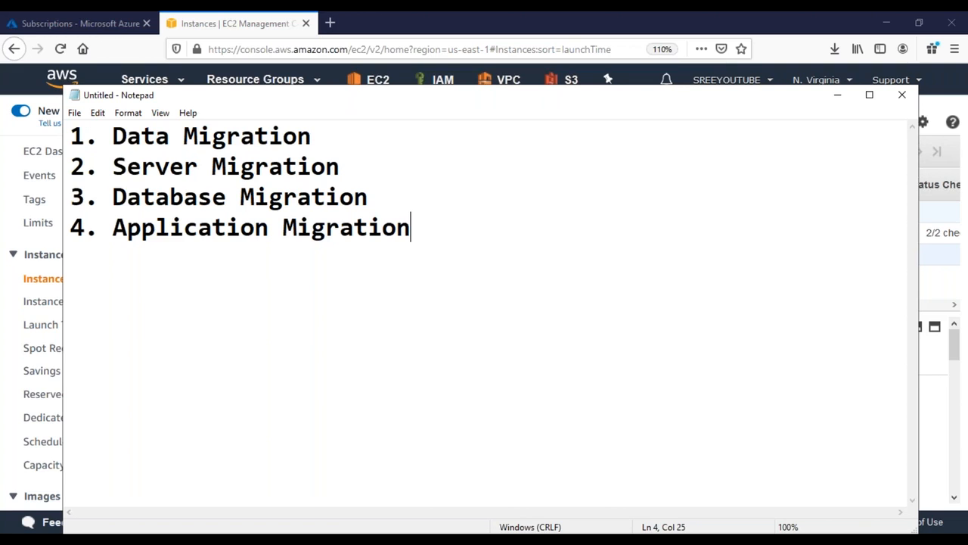
Write "Amazon 6R Migration Strategies." after a blank line below the list, and highlight the words "Server Migration".
{"action": "key", "text": "Return"}
{"action": "key", "text": "Return"}
{"action": "type", "text": "Amazon "}
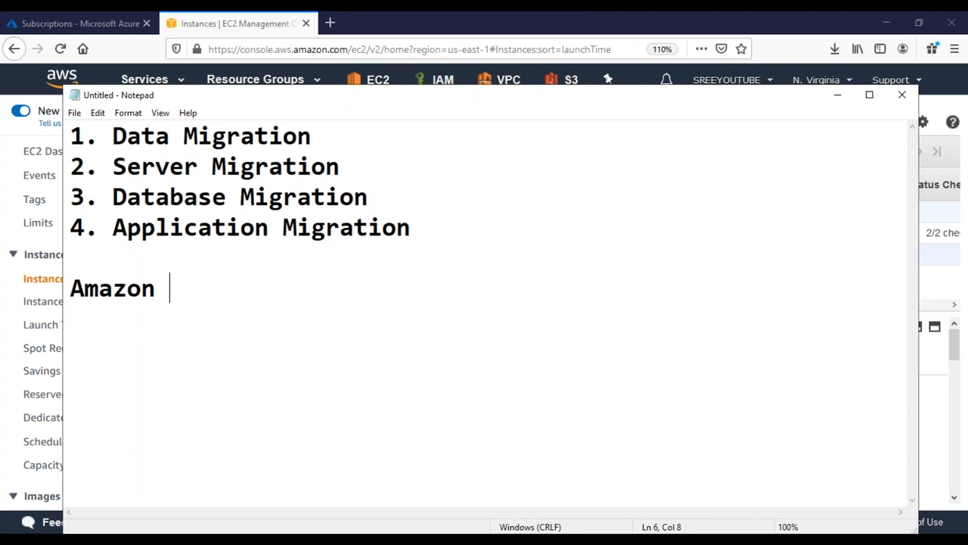
{"action": "type", "text": "^r"}
{"action": "key", "text": "BackSpace"}
{"action": "key", "text": "BackSpace"}
{"action": "key", "text": "BackSpace"}
{"action": "type", "text": "6R Mi"}
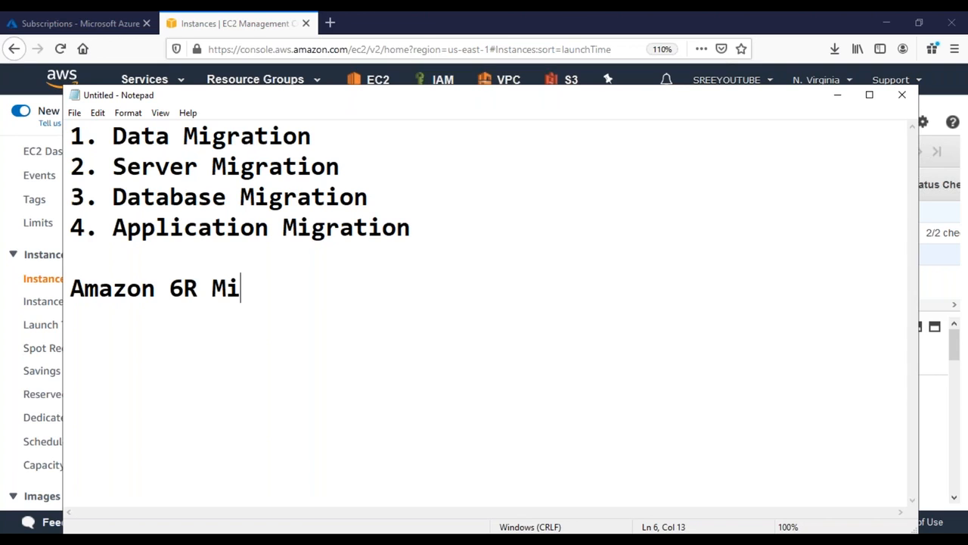
{"action": "type", "text": "gration"}
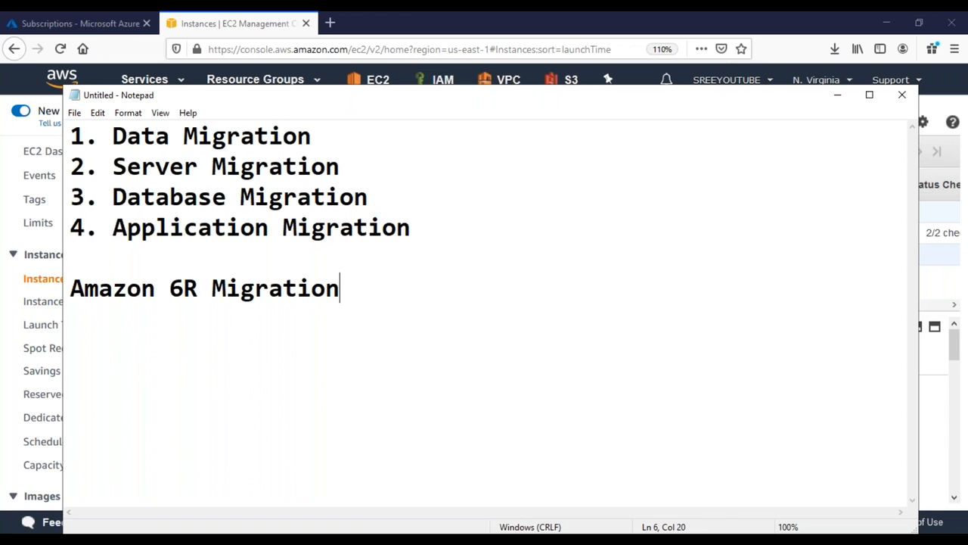
{"action": "type", "text": " Strategies"}
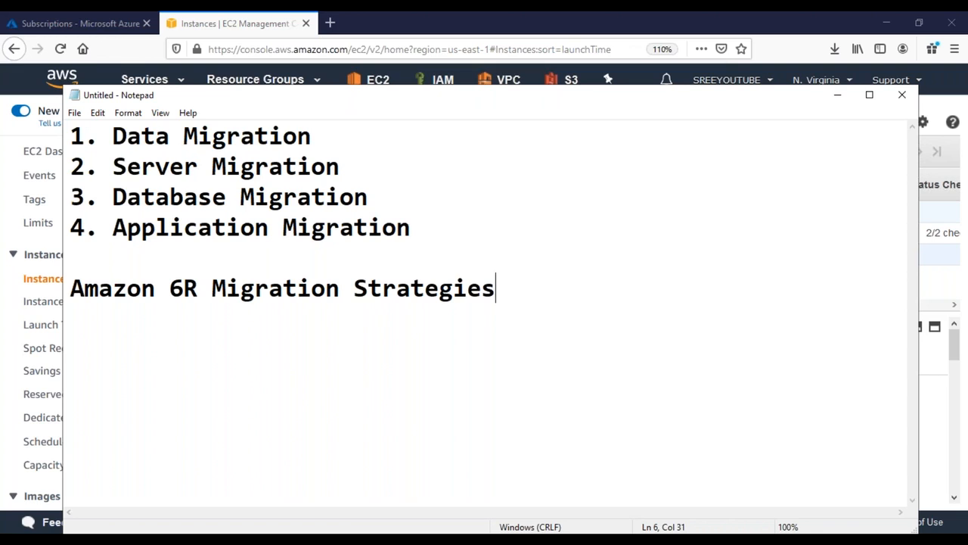
{"action": "type", "text": "."}
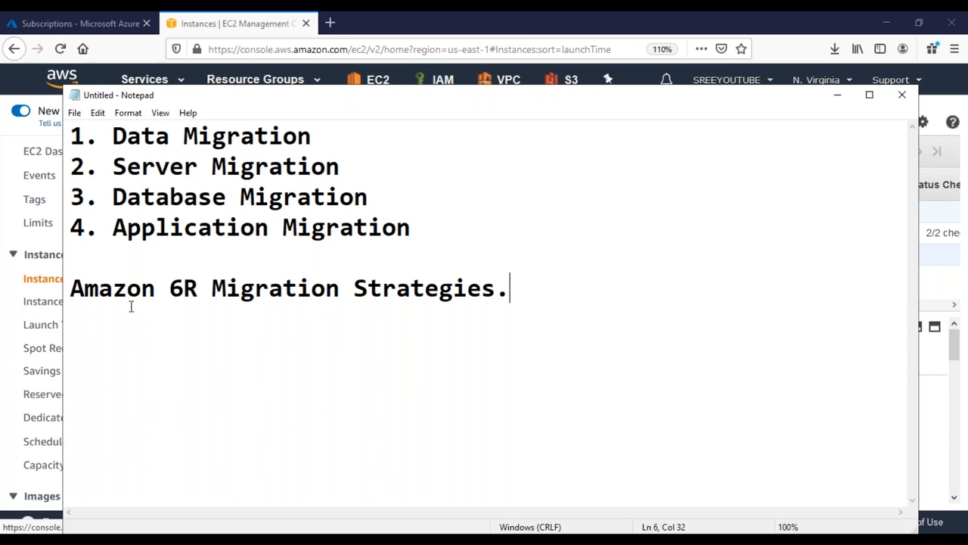
{"action": "left_click_drag", "start_coordinate": [313, 137], "coordinate": [340, 167]}
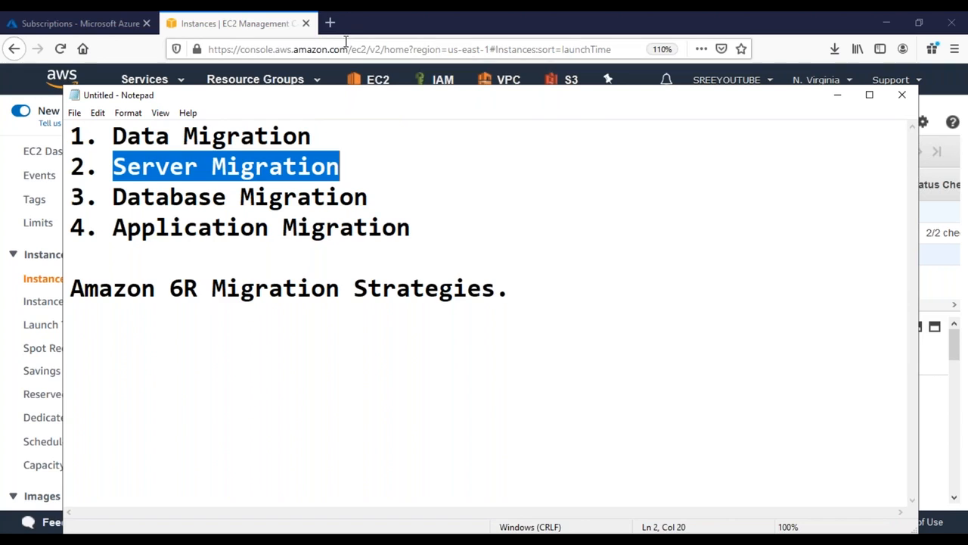
Switch to Firefox and search Google for "aws 6r migration" in a new tab.
{"action": "left_click", "coordinate": [330, 24]}
{"action": "left_click", "coordinate": [330, 23]}
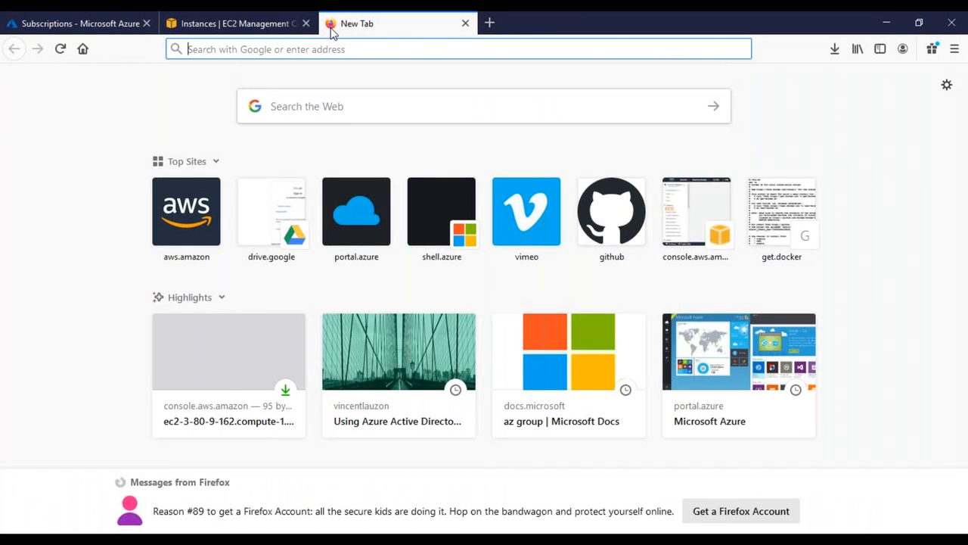
{"action": "type", "text": "aws 66r"}
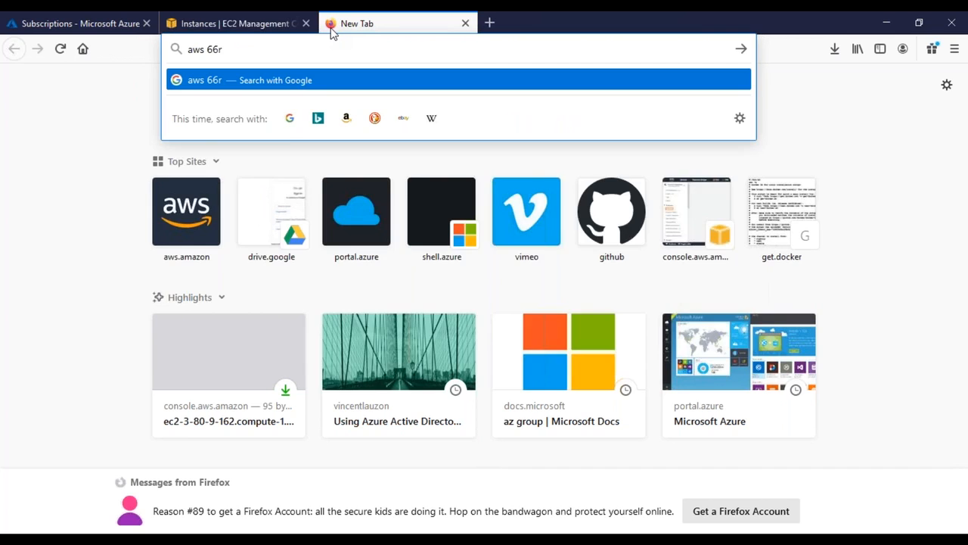
{"action": "key", "text": "BackSpace"}
{"action": "key", "text": "BackSpace"}
{"action": "type", "text": "rch?client=firefox-b-d&q="}
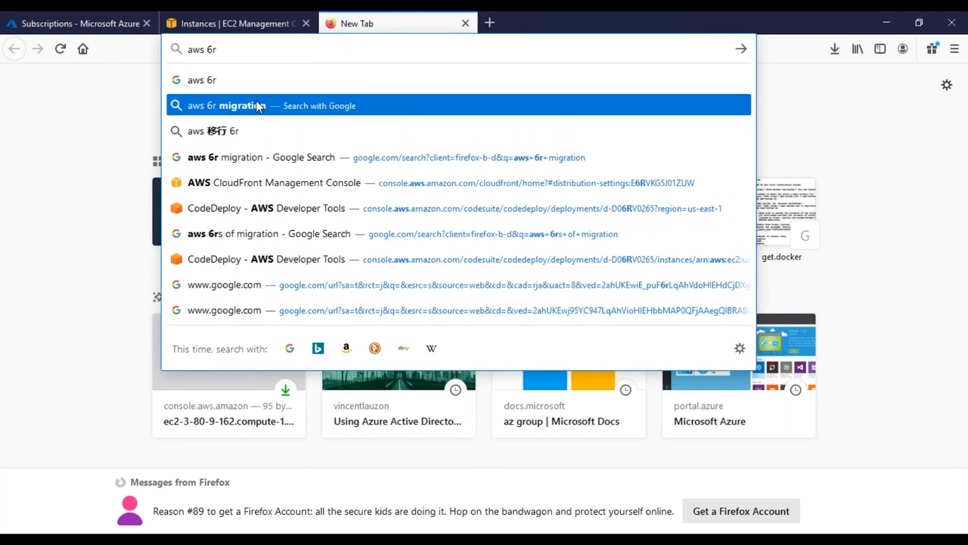
{"action": "left_click", "coordinate": [267, 105]}
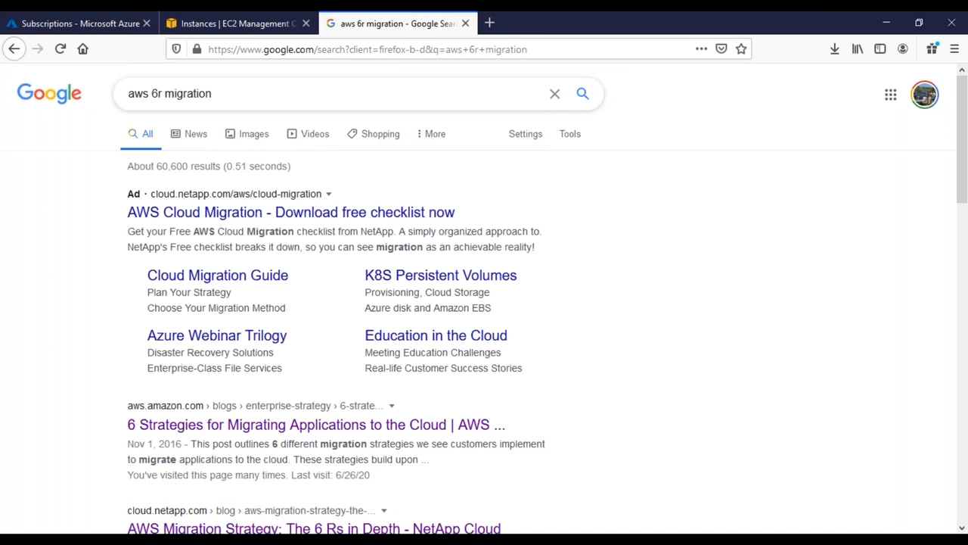
Open the AWS blog result "6 Strategies for Migrating Applications to the Cloud" in a new tab and switch to it.
{"action": "right_click", "coordinate": [238, 428]}
{"action": "left_click", "coordinate": [314, 266]}
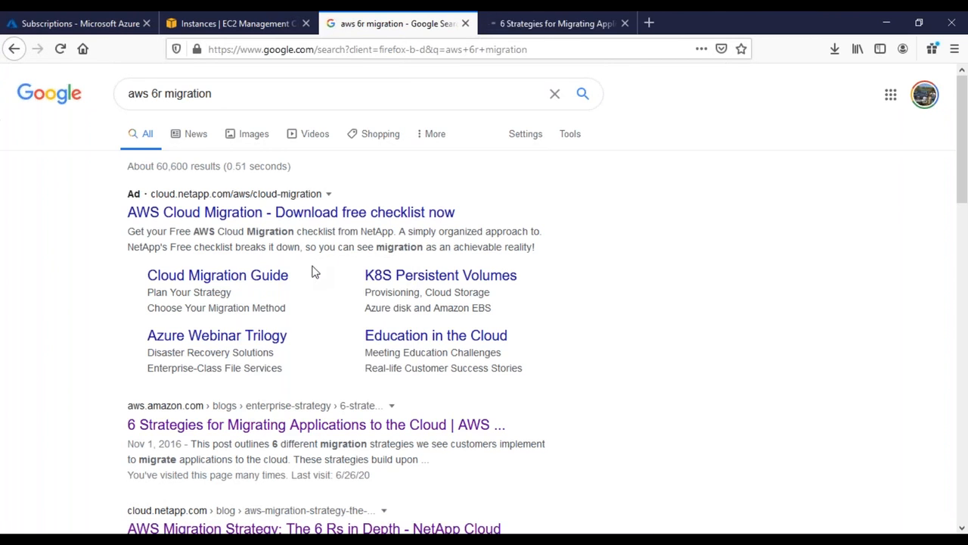
{"action": "left_click", "coordinate": [507, 23]}
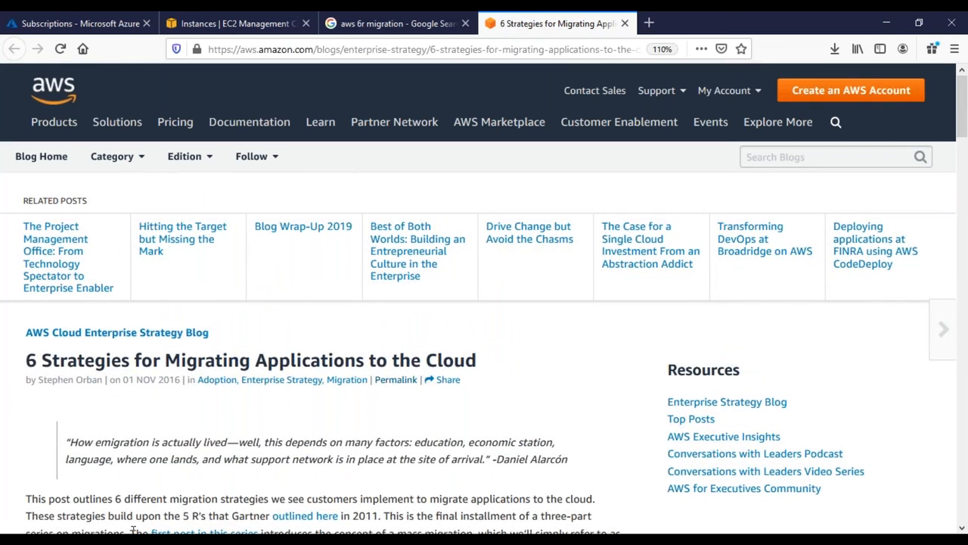
Examine the article's "The 6 R's" diagram and its Rehosting section, and highlight the Replatforming heading.
{"action": "mouse_move", "coordinate": [171, 541]}
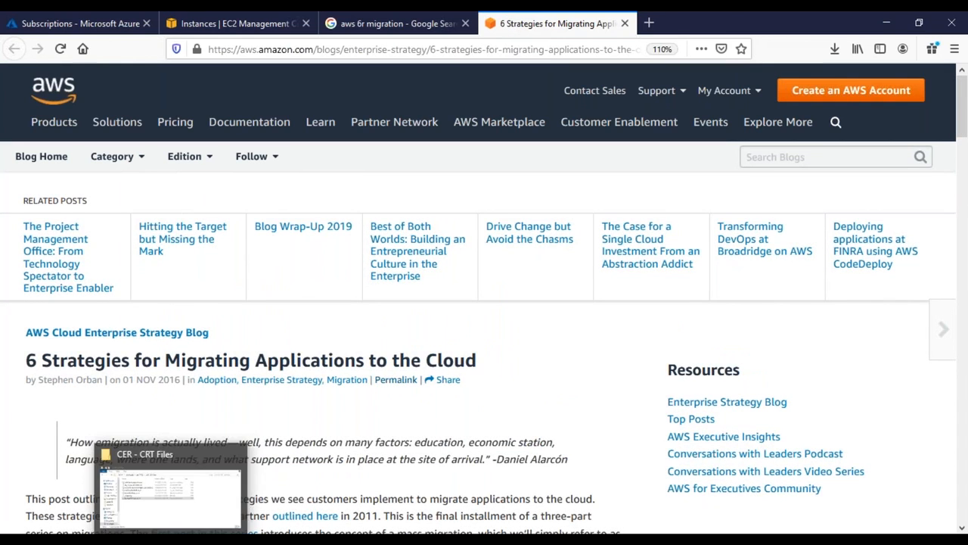
{"action": "scroll", "coordinate": [337, 423], "scroll_direction": "down", "scroll_amount": 8}
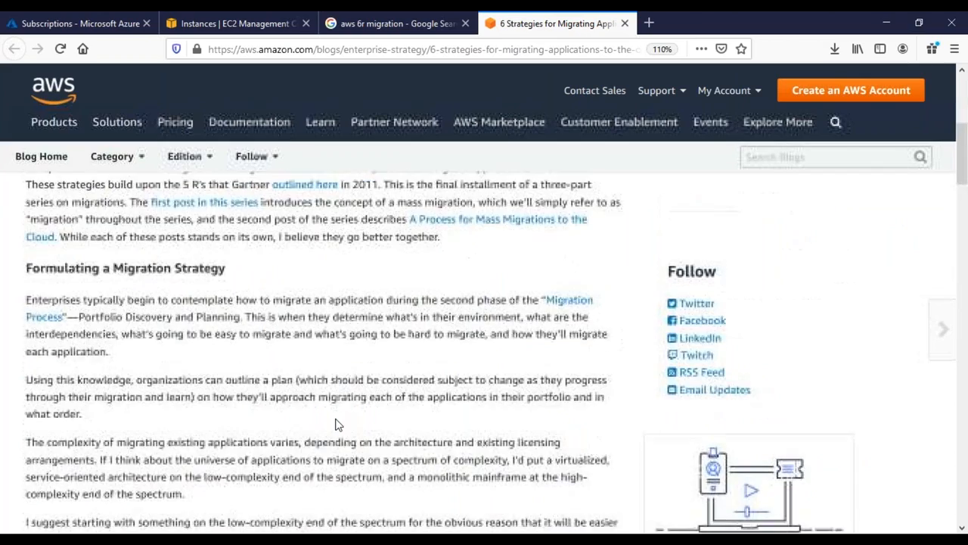
{"action": "scroll", "coordinate": [336, 423], "scroll_direction": "down", "scroll_amount": 5}
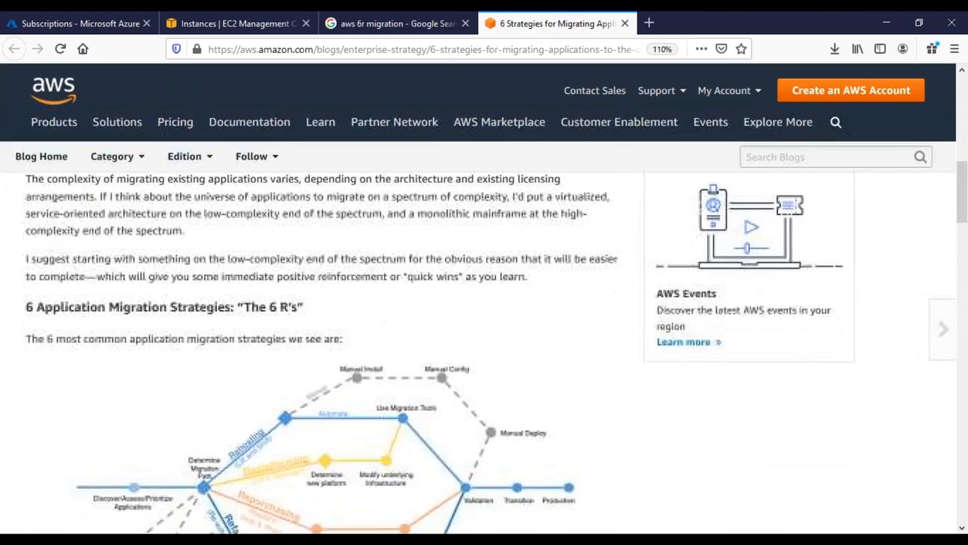
{"action": "scroll", "coordinate": [337, 423], "scroll_direction": "down", "scroll_amount": 3}
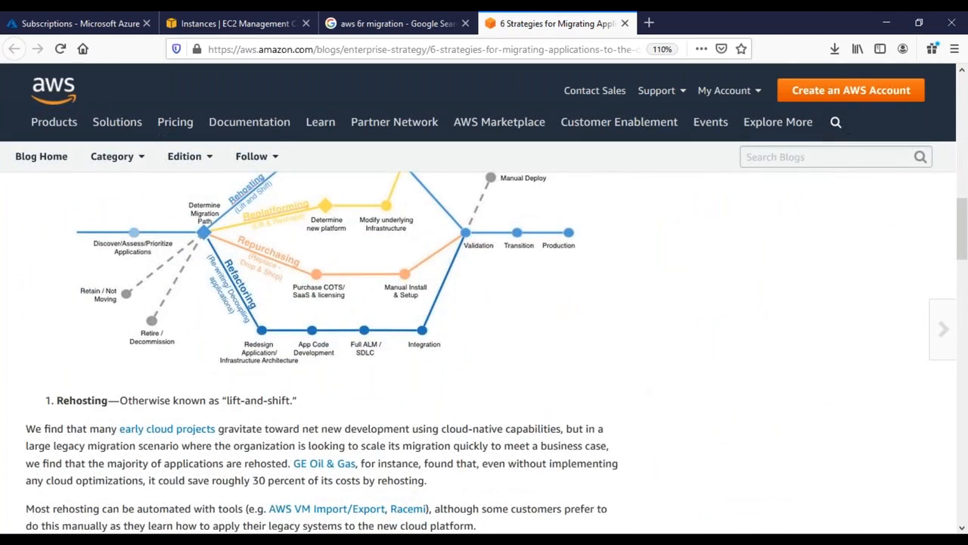
{"action": "scroll", "coordinate": [336, 340], "scroll_direction": "up", "scroll_amount": 4}
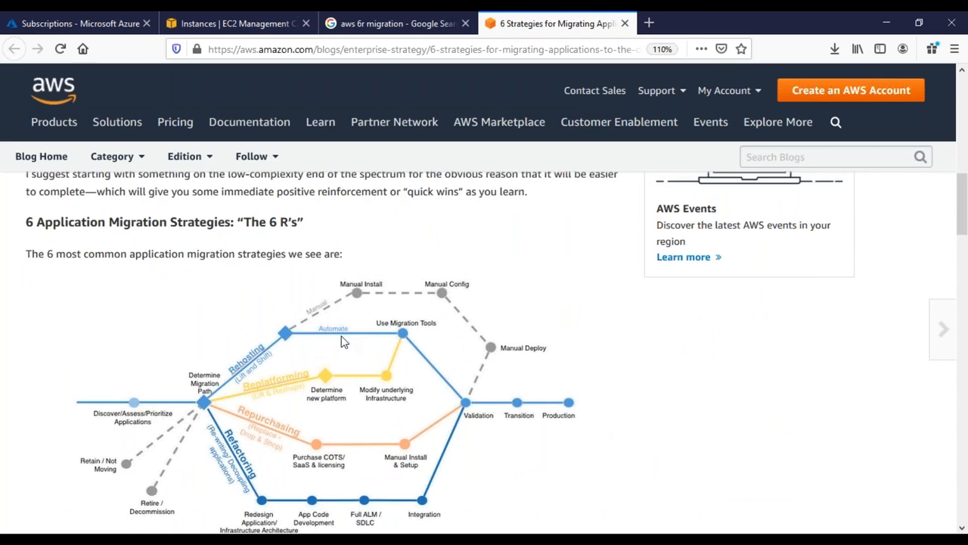
{"action": "scroll", "coordinate": [340, 348], "scroll_direction": "down", "scroll_amount": 5}
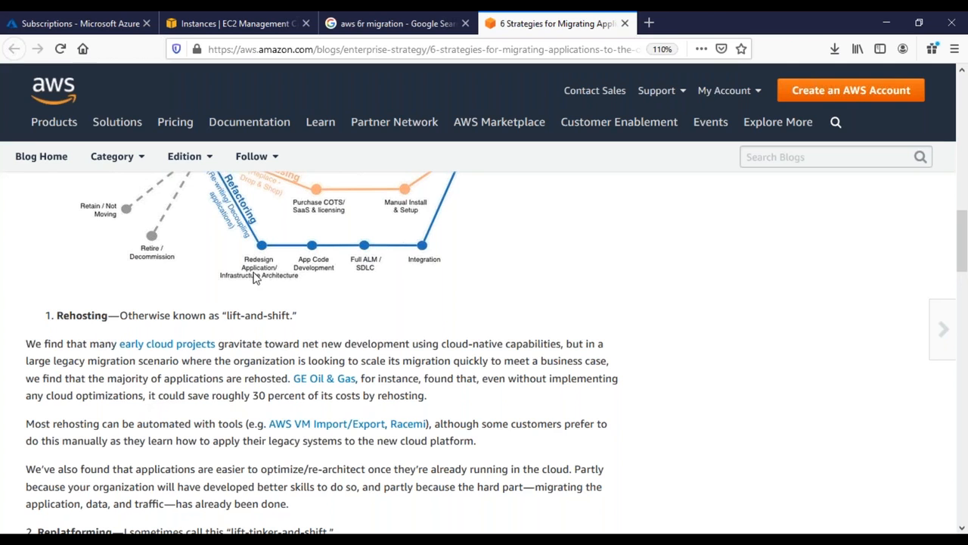
{"action": "scroll", "coordinate": [257, 279], "scroll_direction": "down", "scroll_amount": 2}
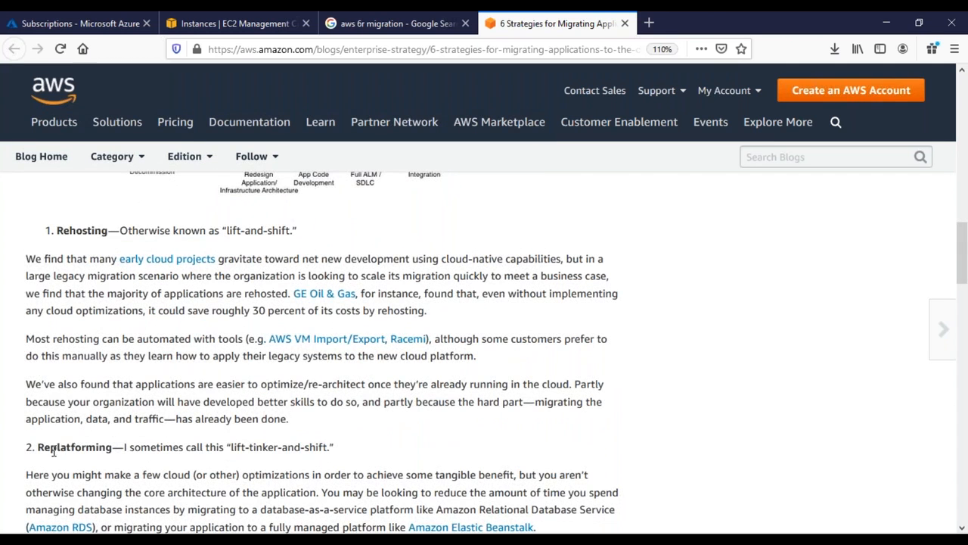
{"action": "left_click_drag", "start_coordinate": [38, 449], "coordinate": [129, 459]}
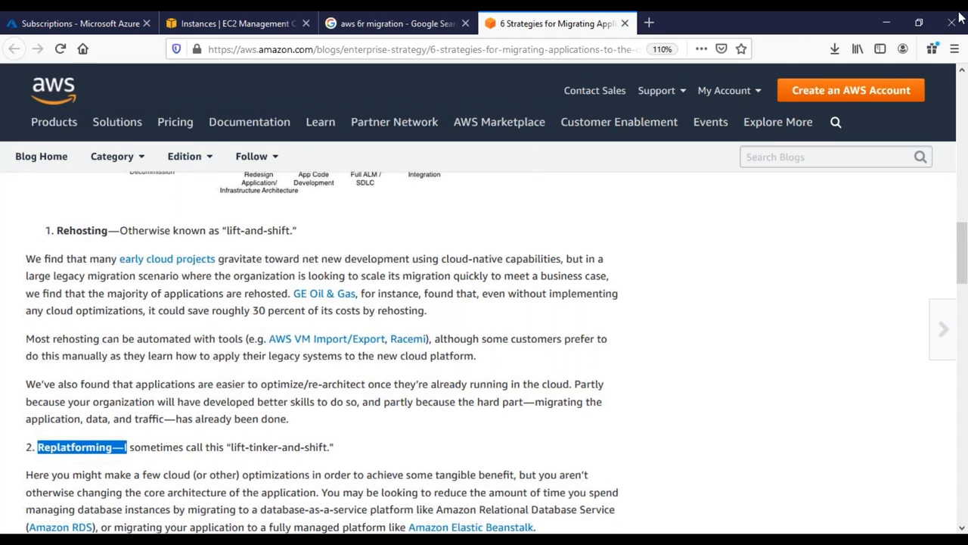
Draw a yellow circled "W" beside the article text, with a red circled "A" and a red circled "DB" below it.
{"action": "left_click", "coordinate": [936, 31]}
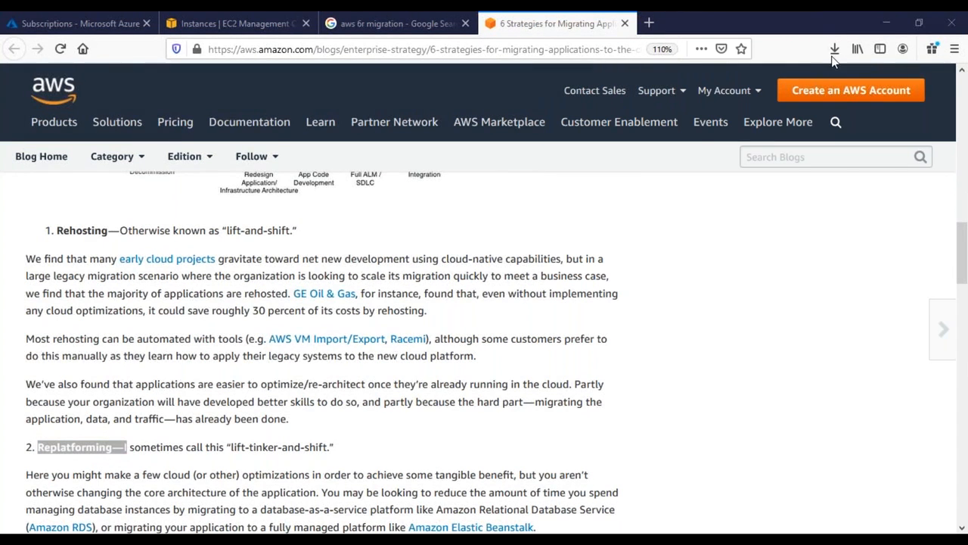
{"action": "mouse_move", "coordinate": [720, 202]}
{"action": "left_mouse_down"}
{"action": "mouse_move", "coordinate": [779, 247]}
{"action": "mouse_move", "coordinate": [718, 204]}
{"action": "left_mouse_up"}
{"action": "left_click_drag", "start_coordinate": [724, 243], "coordinate": [771, 223]}
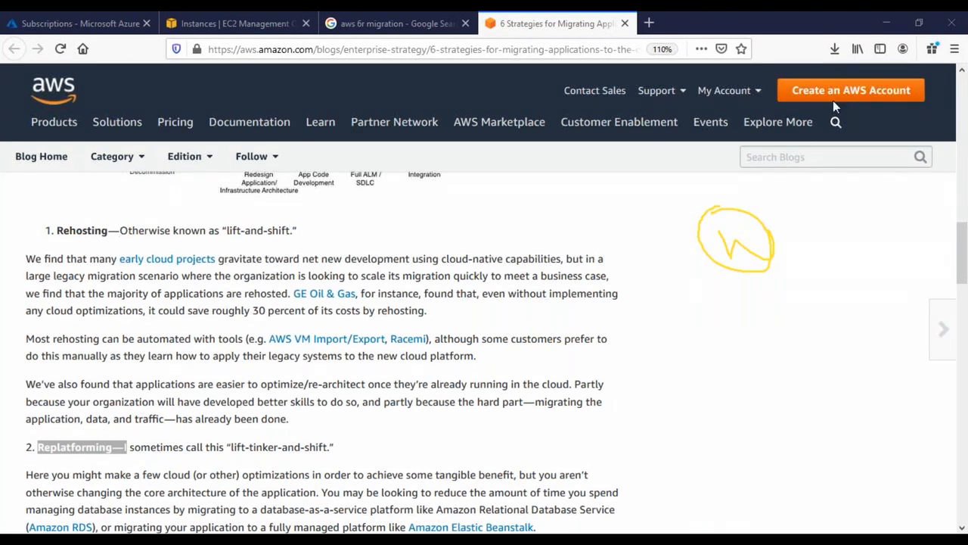
{"action": "mouse_move", "coordinate": [759, 312]}
{"action": "left_mouse_down"}
{"action": "mouse_move", "coordinate": [797, 308]}
{"action": "mouse_move", "coordinate": [754, 321]}
{"action": "left_mouse_up"}
{"action": "left_click_drag", "start_coordinate": [748, 361], "coordinate": [765, 346]}
{"action": "mouse_move", "coordinate": [796, 412]}
{"action": "left_mouse_down"}
{"action": "mouse_move", "coordinate": [763, 483]}
{"action": "mouse_move", "coordinate": [798, 412]}
{"action": "mouse_move", "coordinate": [770, 458]}
{"action": "mouse_move", "coordinate": [787, 439]}
{"action": "mouse_move", "coordinate": [785, 458]}
{"action": "mouse_move", "coordinate": [755, 464]}
{"action": "mouse_move", "coordinate": [765, 440]}
{"action": "mouse_move", "coordinate": [775, 452]}
{"action": "left_mouse_up"}
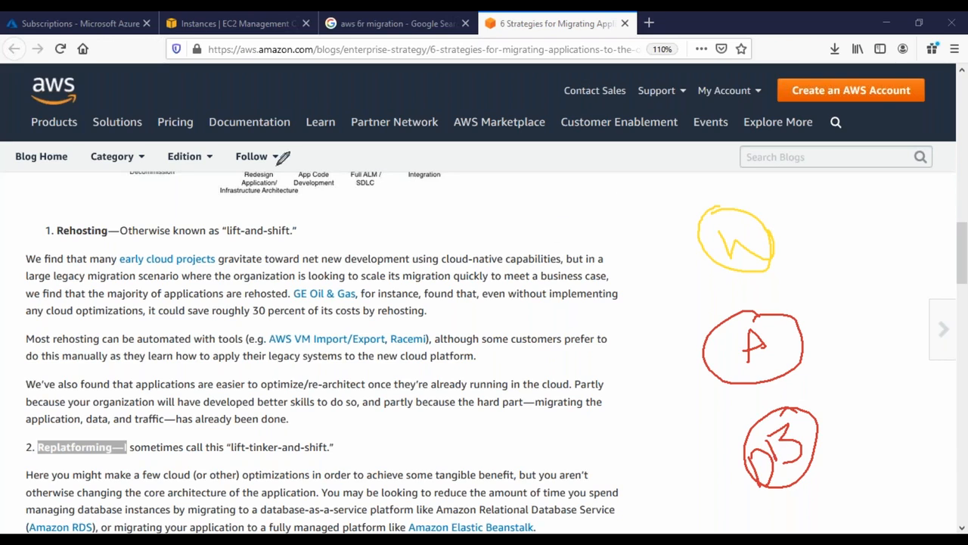
Draw red lines joining the "W" and "A" circles to a common point, and write "S" beside the "DB" circle.
{"action": "left_click_drag", "start_coordinate": [718, 248], "coordinate": [653, 217]}
{"action": "left_click_drag", "start_coordinate": [726, 331], "coordinate": [652, 221]}
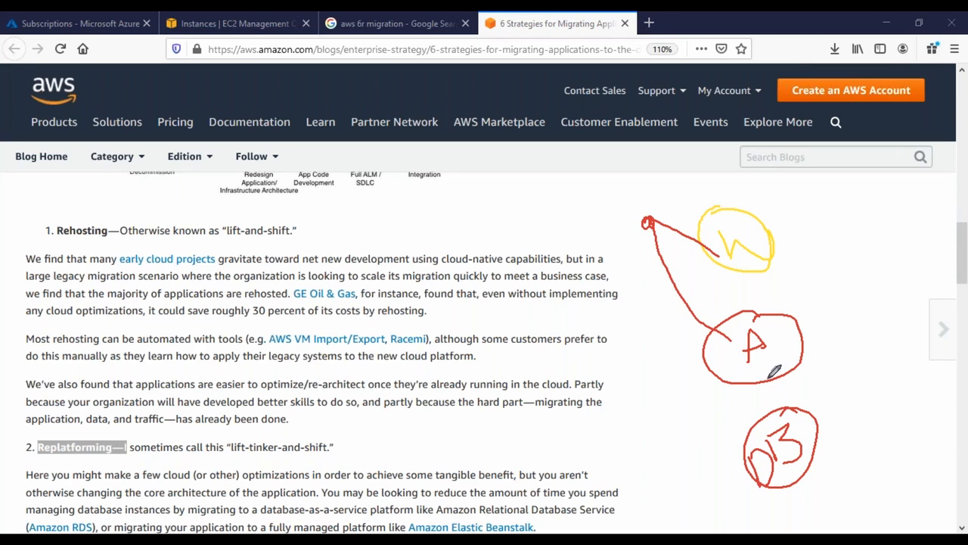
{"action": "left_click_drag", "start_coordinate": [832, 415], "coordinate": [836, 438]}
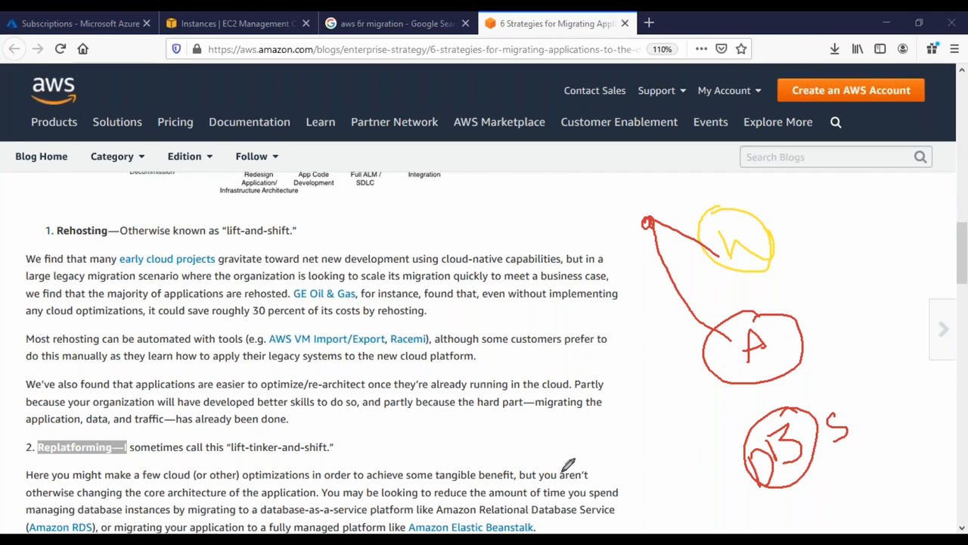
Draw a red line from the "DB" circle to a new circled "My", and underline the Replatforming heading in red.
{"action": "mouse_move", "coordinate": [768, 463]}
{"action": "left_mouse_down"}
{"action": "mouse_move", "coordinate": [763, 438]}
{"action": "mouse_move", "coordinate": [568, 402]}
{"action": "mouse_move", "coordinate": [511, 421]}
{"action": "left_mouse_up"}
{"action": "mouse_move", "coordinate": [524, 384]}
{"action": "left_mouse_down"}
{"action": "mouse_move", "coordinate": [483, 435]}
{"action": "mouse_move", "coordinate": [530, 413]}
{"action": "mouse_move", "coordinate": [499, 382]}
{"action": "left_mouse_up"}
{"action": "mouse_move", "coordinate": [483, 418]}
{"action": "left_mouse_down"}
{"action": "mouse_move", "coordinate": [508, 406]}
{"action": "mouse_move", "coordinate": [525, 442]}
{"action": "left_mouse_up"}
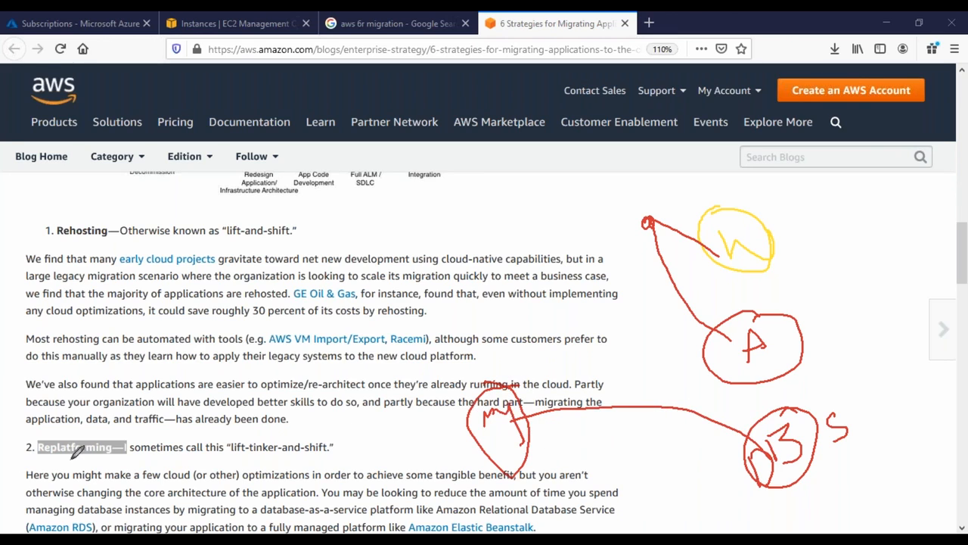
{"action": "left_click_drag", "start_coordinate": [39, 456], "coordinate": [256, 455]}
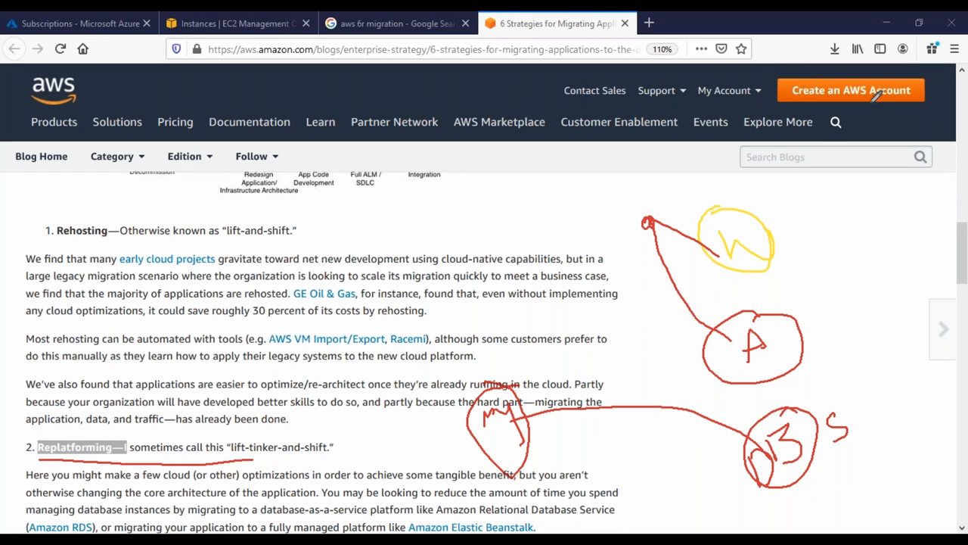
Clear the on-screen drawings and highlight the article's whole Repurchasing section.
{"action": "key", "text": "Escape"}
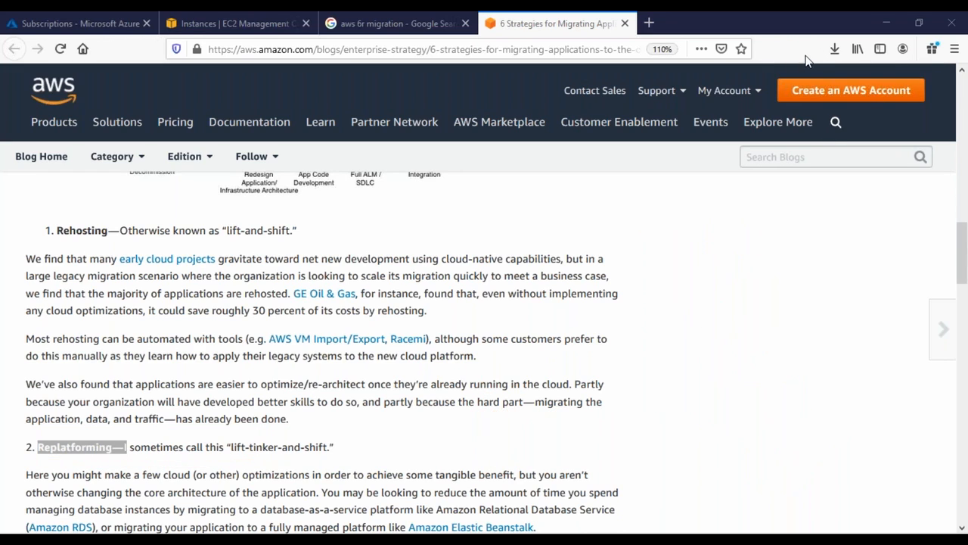
{"action": "left_click", "coordinate": [447, 442]}
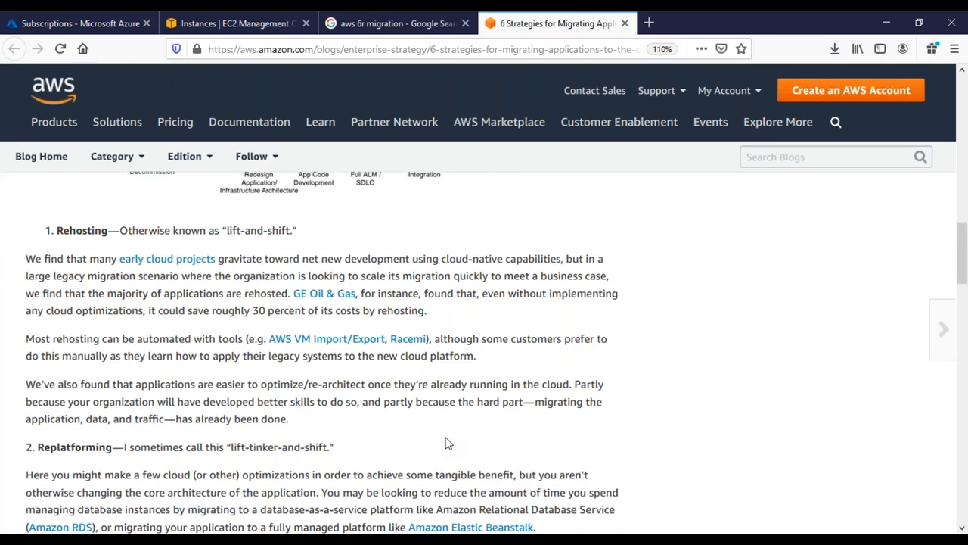
{"action": "scroll", "coordinate": [446, 443], "scroll_direction": "down", "scroll_amount": 5}
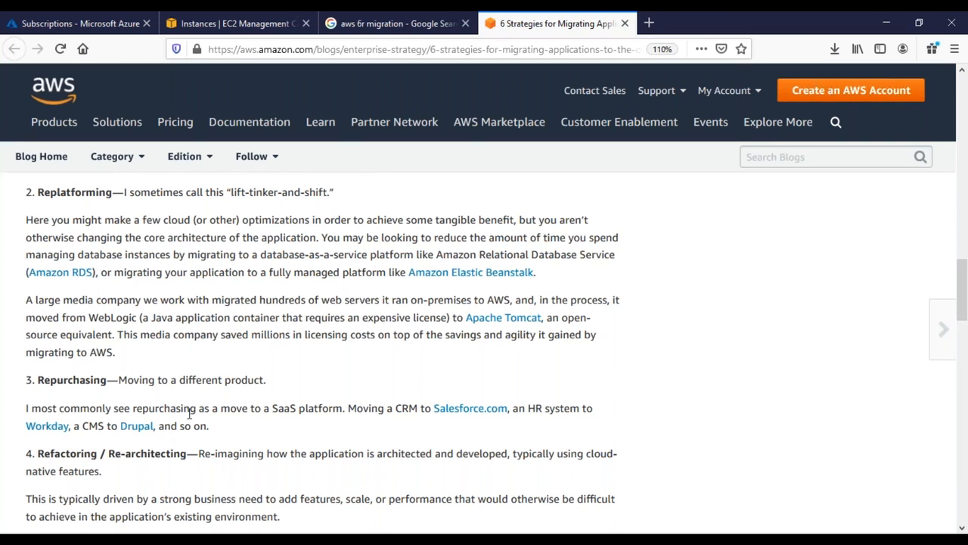
{"action": "scroll", "coordinate": [190, 413], "scroll_direction": "down", "scroll_amount": 1}
{"action": "scroll", "coordinate": [189, 412], "scroll_direction": "down", "scroll_amount": 2}
{"action": "left_click_drag", "start_coordinate": [211, 342], "coordinate": [27, 292]}
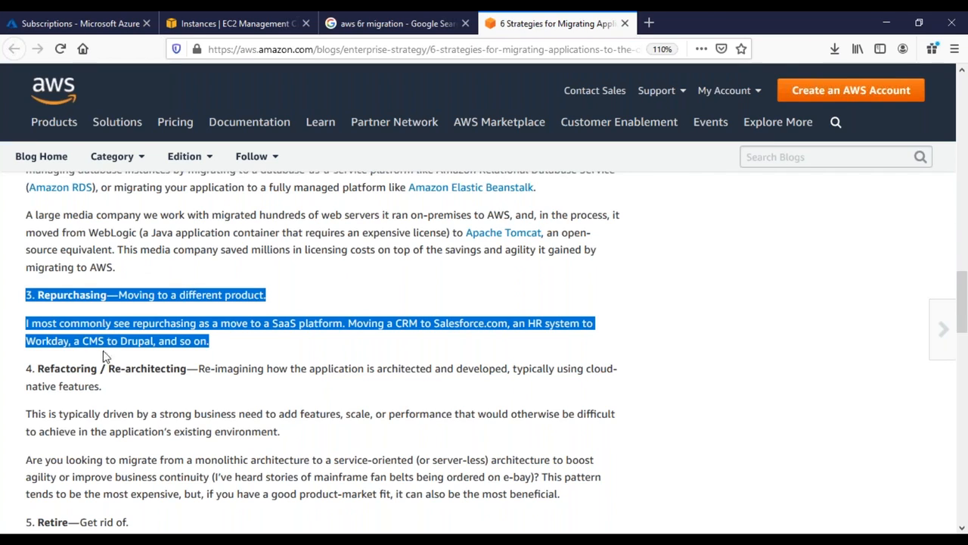
Highlight the Refactoring / Re-architecting heading with its description, and the "service-oriented (or server-less)" wording in that section.
{"action": "left_click_drag", "start_coordinate": [37, 371], "coordinate": [101, 388]}
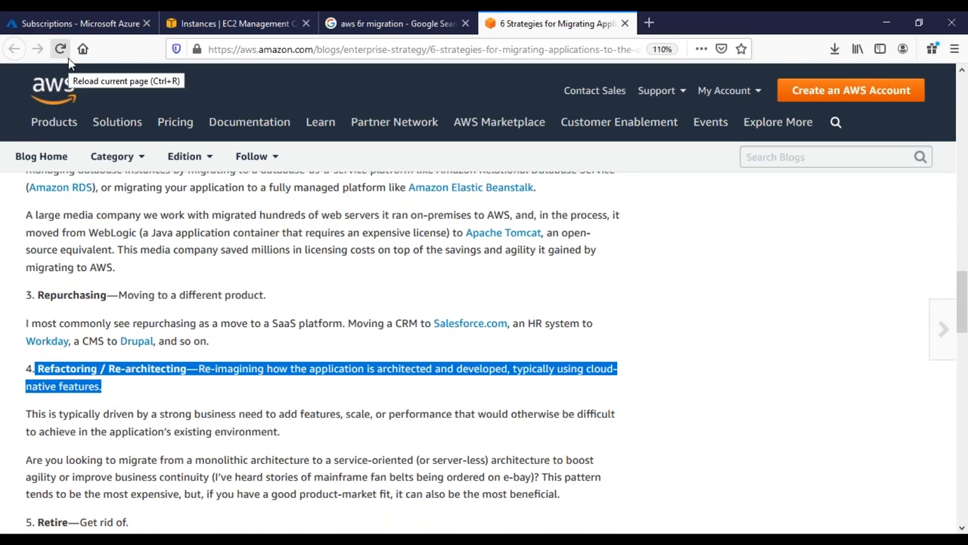
{"action": "mouse_move", "coordinate": [252, 157]}
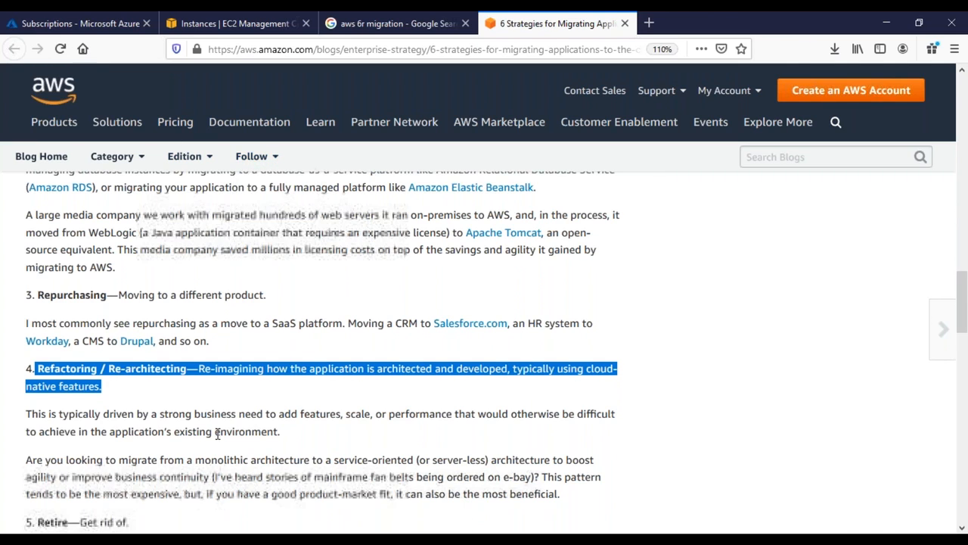
{"action": "left_click_drag", "start_coordinate": [333, 460], "coordinate": [504, 456]}
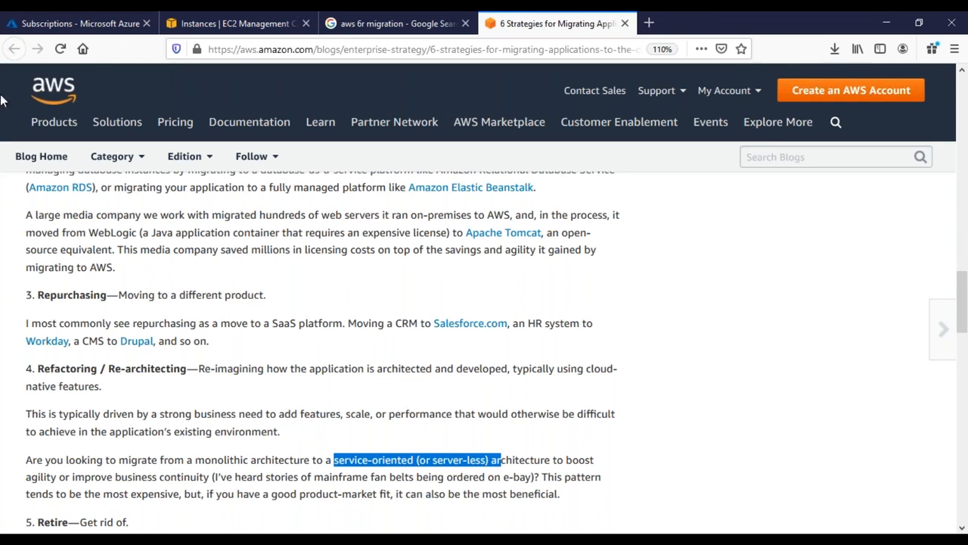
{"action": "left_click_drag", "start_coordinate": [40, 371], "coordinate": [197, 373]}
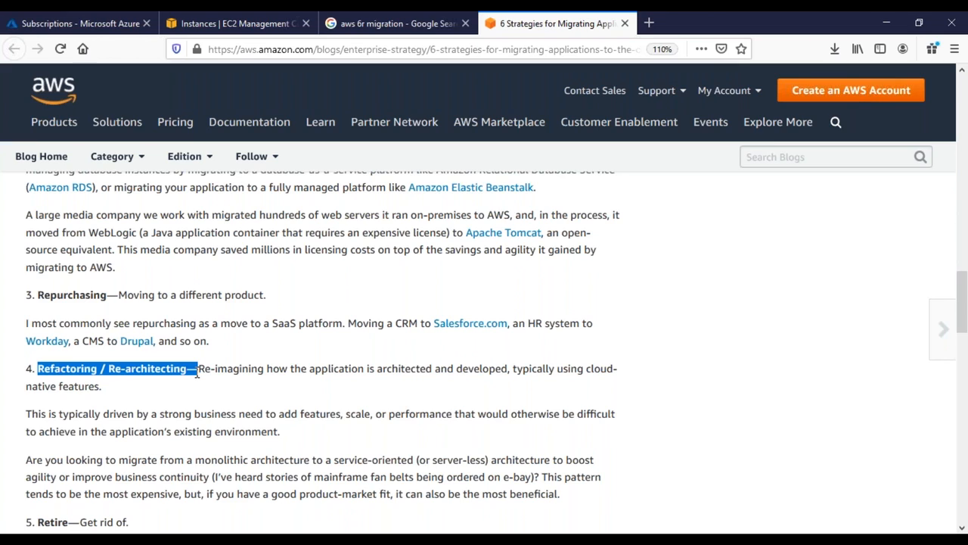
{"action": "left_click_drag", "start_coordinate": [97, 403], "coordinate": [23, 378]}
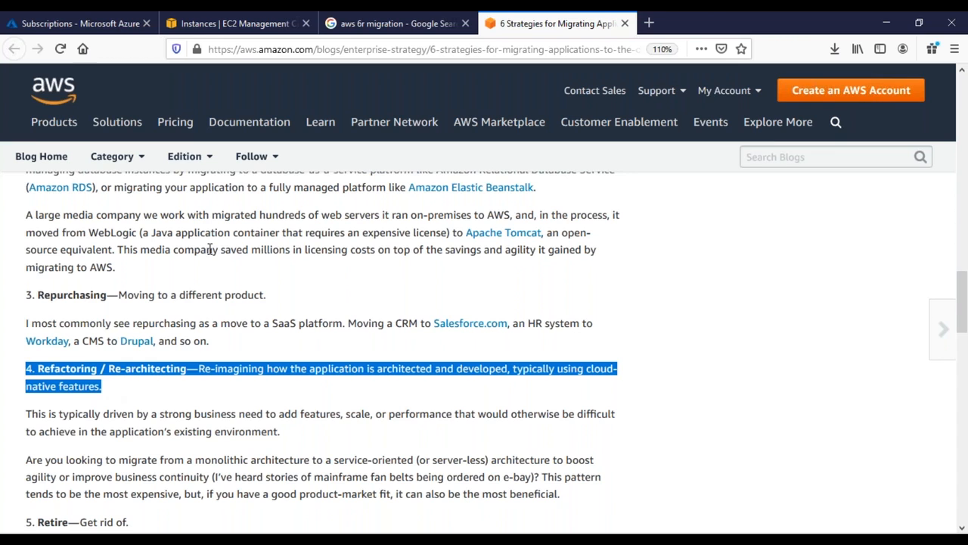
Highlight the Retire and Retain headings, and the Retire sentence about the share of an enterprise IT portfolio no longer useful.
{"action": "scroll", "coordinate": [111, 283], "scroll_direction": "down", "scroll_amount": 6}
{"action": "left_click_drag", "start_coordinate": [128, 268], "coordinate": [36, 269]}
{"action": "left_click_drag", "start_coordinate": [37, 375], "coordinate": [89, 382]}
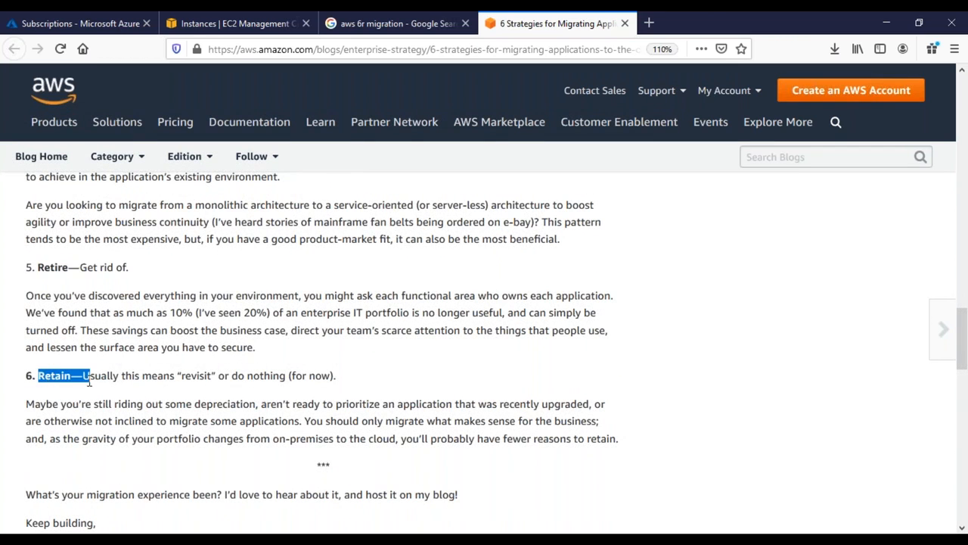
{"action": "mouse_move", "coordinate": [50, 267]}
{"action": "left_mouse_down"}
{"action": "mouse_move", "coordinate": [131, 267]}
{"action": "mouse_move", "coordinate": [38, 269]}
{"action": "left_mouse_up"}
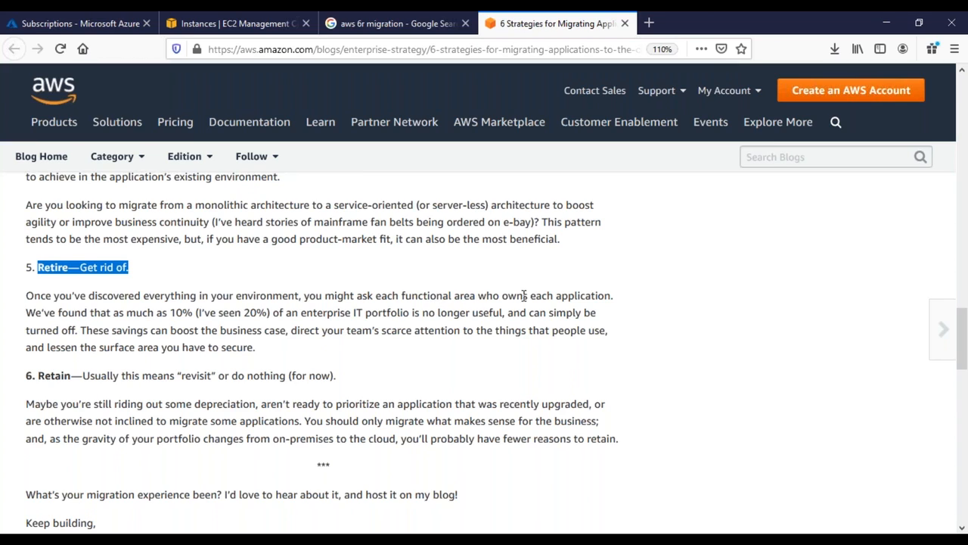
{"action": "left_click_drag", "start_coordinate": [41, 316], "coordinate": [456, 312]}
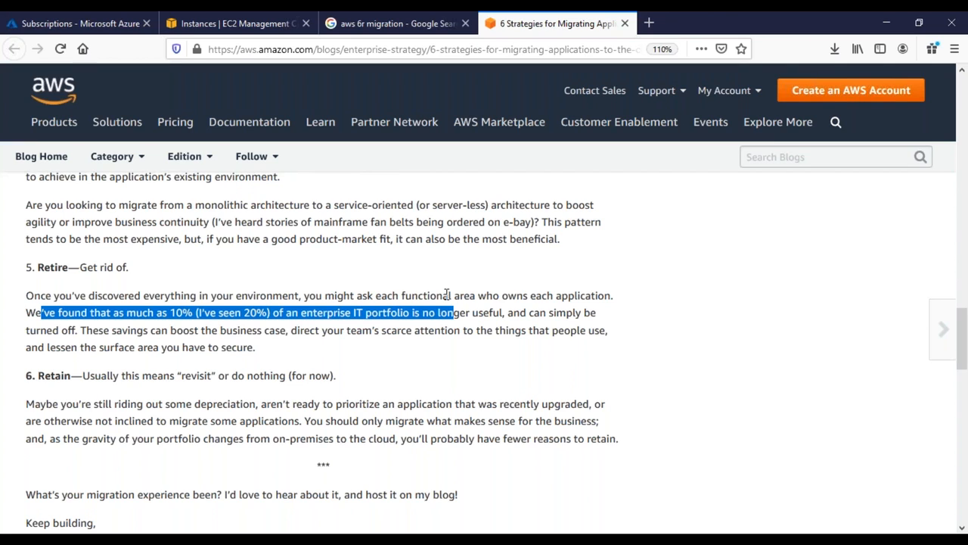
Write the letters "R", "A", "I" and "D" in red, one below the other, beside the article text.
{"action": "left_click", "coordinate": [824, 61]}
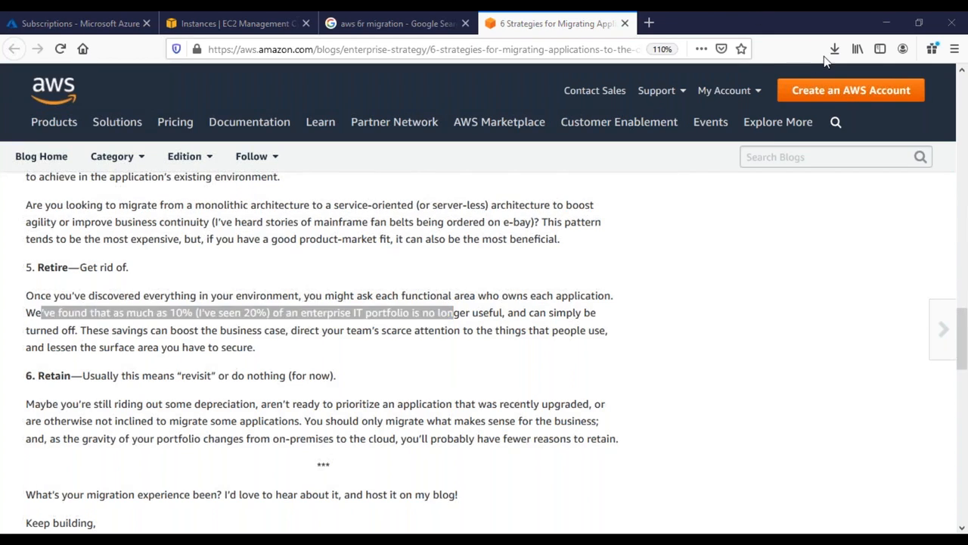
{"action": "left_click_drag", "start_coordinate": [646, 202], "coordinate": [648, 248]}
{"action": "mouse_move", "coordinate": [645, 205]}
{"action": "left_mouse_down"}
{"action": "mouse_move", "coordinate": [676, 203]}
{"action": "mouse_move", "coordinate": [685, 239]}
{"action": "left_mouse_up"}
{"action": "mouse_move", "coordinate": [667, 280]}
{"action": "left_mouse_down"}
{"action": "mouse_move", "coordinate": [653, 323]}
{"action": "mouse_move", "coordinate": [690, 301]}
{"action": "left_mouse_up"}
{"action": "mouse_move", "coordinate": [682, 339]}
{"action": "left_mouse_down"}
{"action": "mouse_move", "coordinate": [686, 376]}
{"action": "mouse_move", "coordinate": [686, 337]}
{"action": "left_mouse_up"}
{"action": "mouse_move", "coordinate": [670, 390]}
{"action": "left_mouse_down"}
{"action": "mouse_move", "coordinate": [709, 379]}
{"action": "mouse_move", "coordinate": [705, 453]}
{"action": "left_mouse_up"}
{"action": "left_click_drag", "start_coordinate": [704, 412], "coordinate": [713, 452]}
Draw a short red line beside each of the four letters, and add a "C" with its own line below them.
{"action": "left_click_drag", "start_coordinate": [707, 224], "coordinate": [766, 214]}
{"action": "left_click_drag", "start_coordinate": [705, 283], "coordinate": [822, 269]}
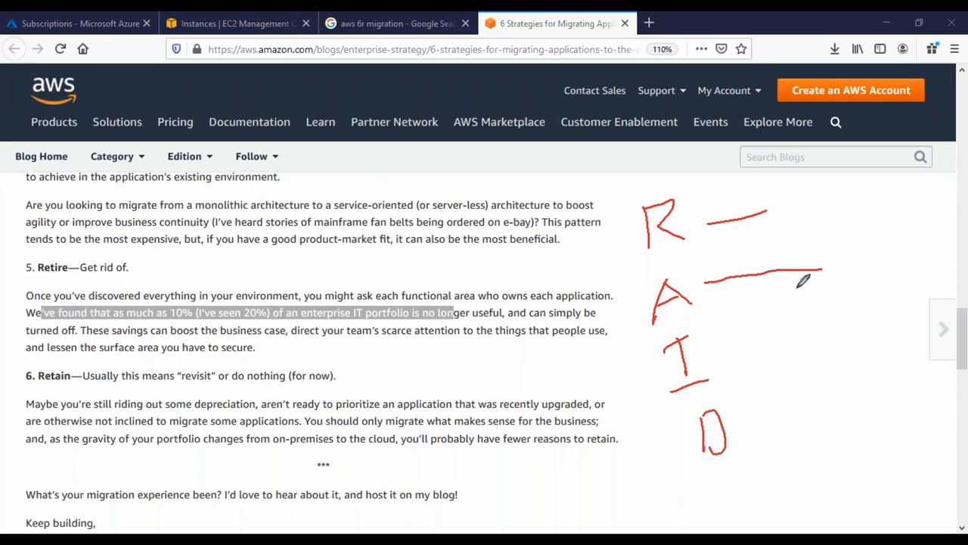
{"action": "left_click_drag", "start_coordinate": [724, 356], "coordinate": [845, 327]}
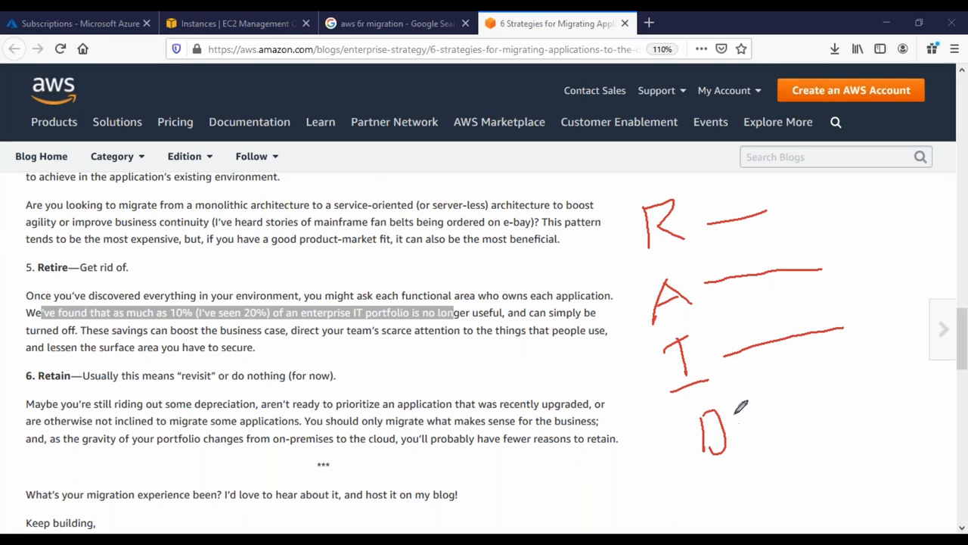
{"action": "left_click_drag", "start_coordinate": [749, 421], "coordinate": [846, 399]}
{"action": "mouse_move", "coordinate": [751, 489]}
{"action": "left_mouse_down"}
{"action": "mouse_move", "coordinate": [742, 485]}
{"action": "mouse_move", "coordinate": [757, 519]}
{"action": "left_mouse_up"}
{"action": "left_click_drag", "start_coordinate": [793, 493], "coordinate": [853, 473]}
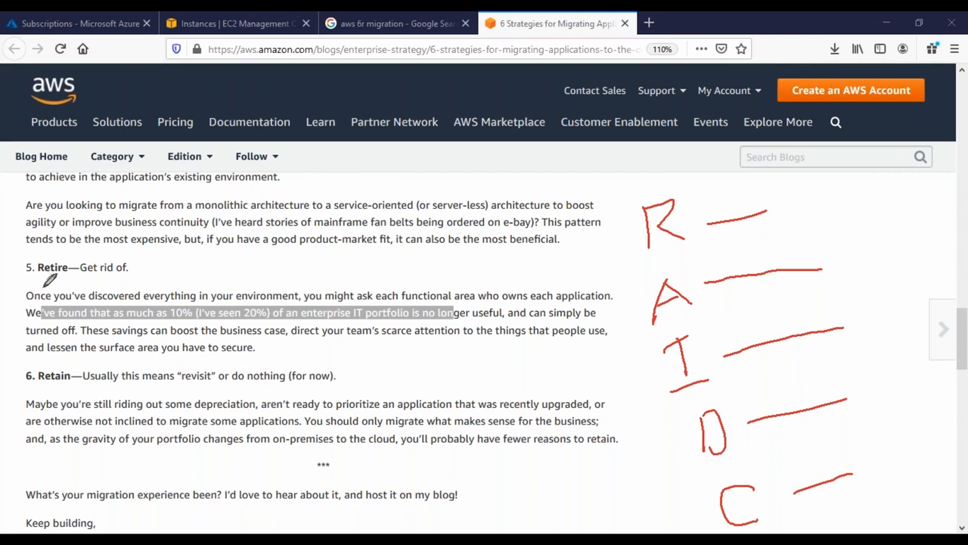
Circle the "R", "C", "A" and "D" in red with a line running down through the column, and clear the drawings.
{"action": "mouse_move", "coordinate": [703, 172]}
{"action": "left_mouse_down"}
{"action": "mouse_move", "coordinate": [625, 216]}
{"action": "mouse_move", "coordinate": [733, 226]}
{"action": "mouse_move", "coordinate": [726, 168]}
{"action": "left_mouse_up"}
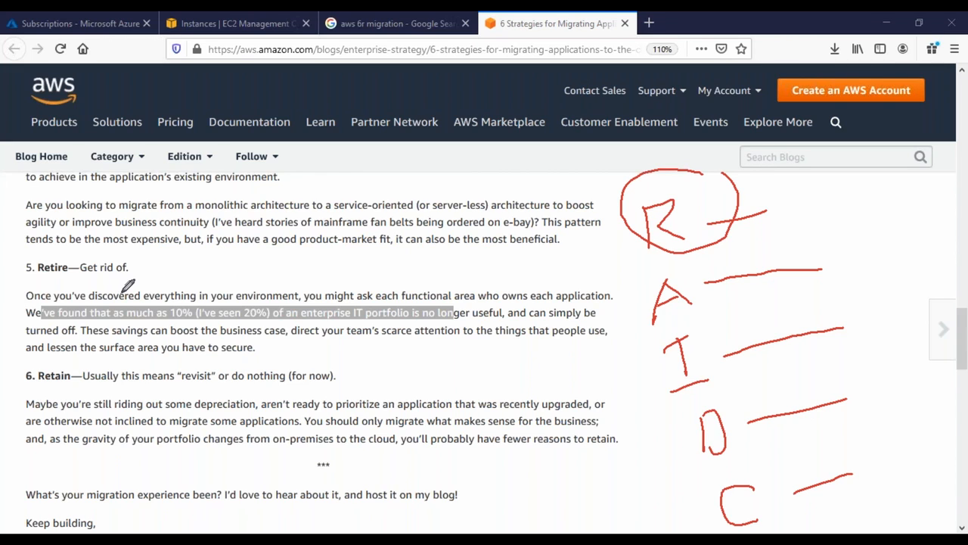
{"action": "mouse_move", "coordinate": [878, 443]}
{"action": "left_mouse_down"}
{"action": "mouse_move", "coordinate": [798, 438]}
{"action": "mouse_move", "coordinate": [722, 529]}
{"action": "mouse_move", "coordinate": [898, 450]}
{"action": "mouse_move", "coordinate": [877, 441]}
{"action": "left_mouse_up"}
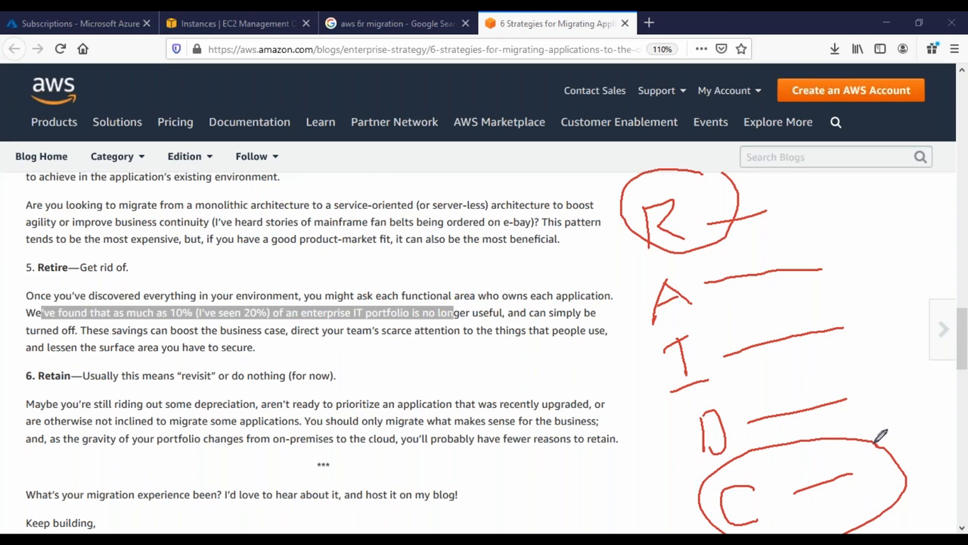
{"action": "left_click_drag", "start_coordinate": [687, 159], "coordinate": [740, 472]}
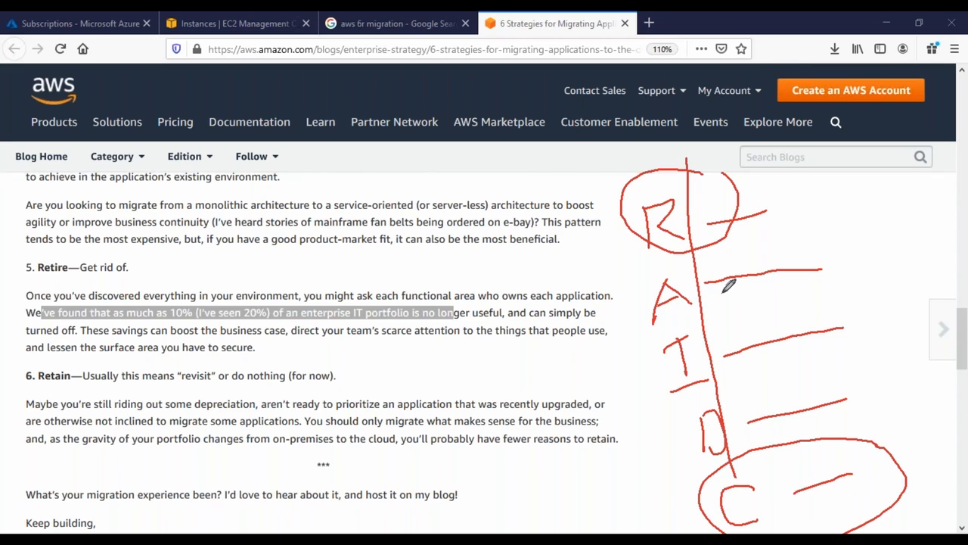
{"action": "mouse_move", "coordinate": [692, 253]}
{"action": "left_mouse_down"}
{"action": "mouse_move", "coordinate": [651, 253]}
{"action": "mouse_move", "coordinate": [725, 286]}
{"action": "left_mouse_up"}
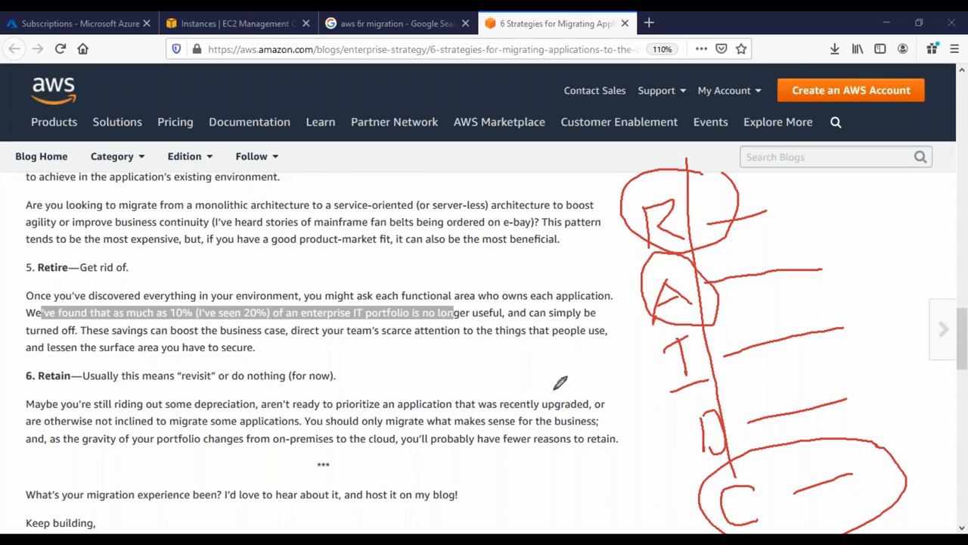
{"action": "mouse_move", "coordinate": [736, 404]}
{"action": "left_mouse_down"}
{"action": "mouse_move", "coordinate": [711, 400]}
{"action": "mouse_move", "coordinate": [728, 450]}
{"action": "left_mouse_up"}
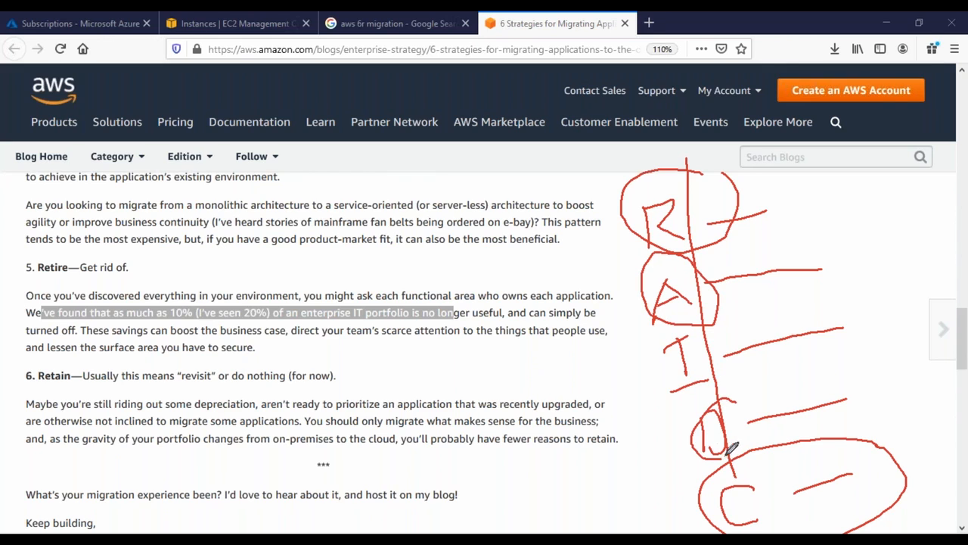
{"action": "left_click", "coordinate": [914, 59]}
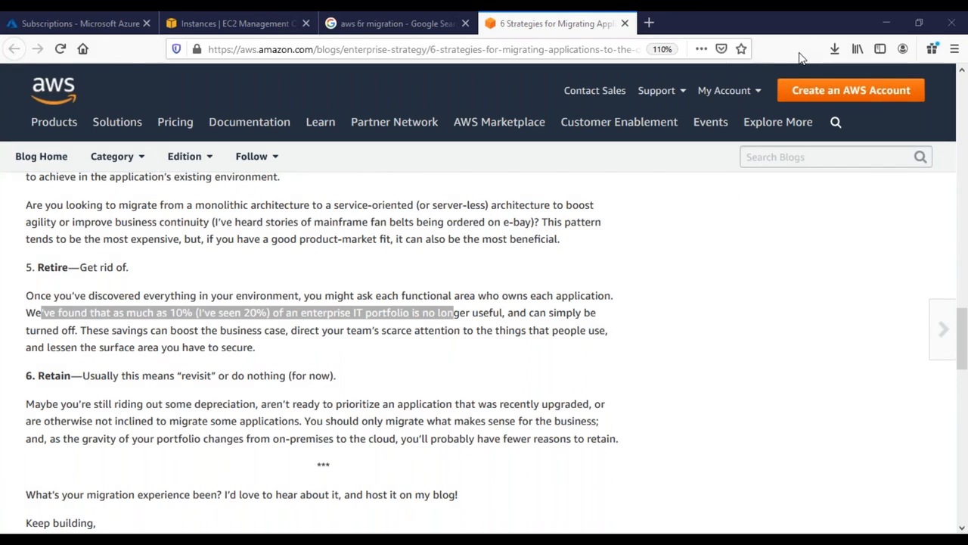
Highlight the Retain definition "means "revisit" or do nothing (for now)." and review the earlier strategies back to "The 6 R's" diagram.
{"action": "left_click_drag", "start_coordinate": [337, 376], "coordinate": [142, 371]}
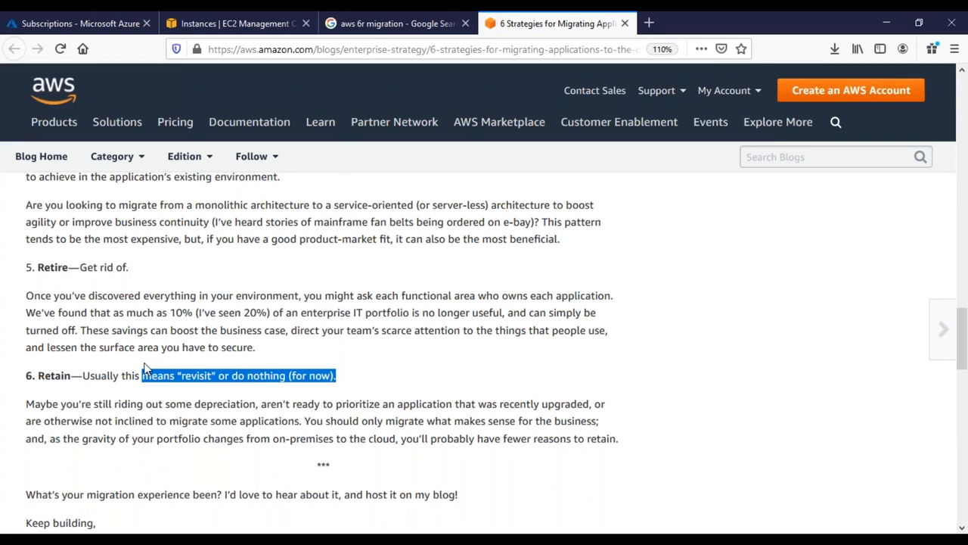
{"action": "scroll", "coordinate": [145, 368], "scroll_direction": "up", "scroll_amount": 5}
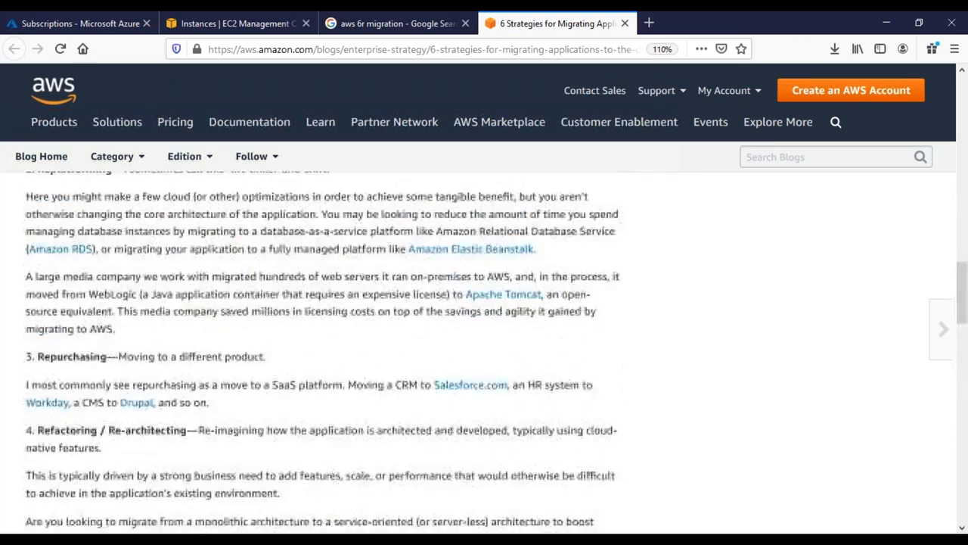
{"action": "scroll", "coordinate": [156, 317], "scroll_direction": "up", "scroll_amount": 3}
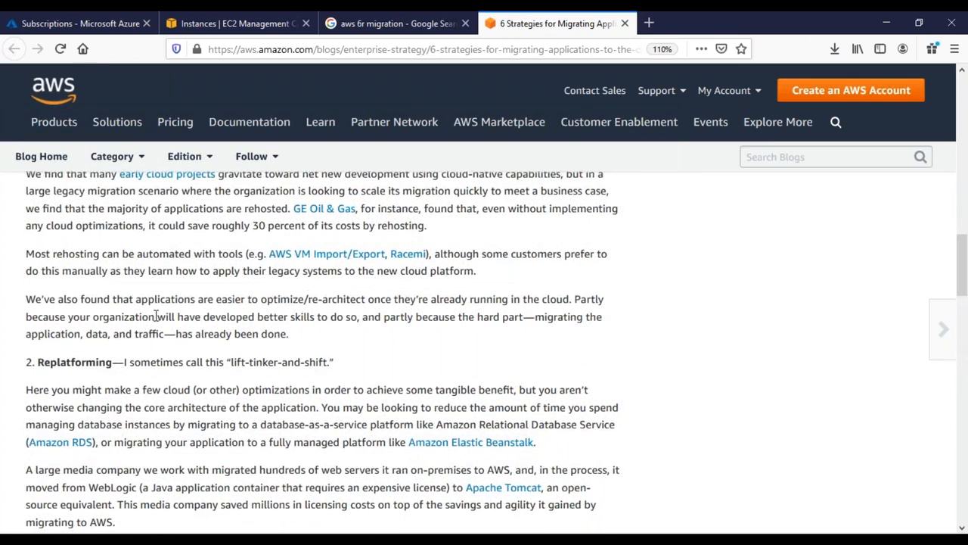
{"action": "scroll", "coordinate": [157, 316], "scroll_direction": "down", "scroll_amount": 5}
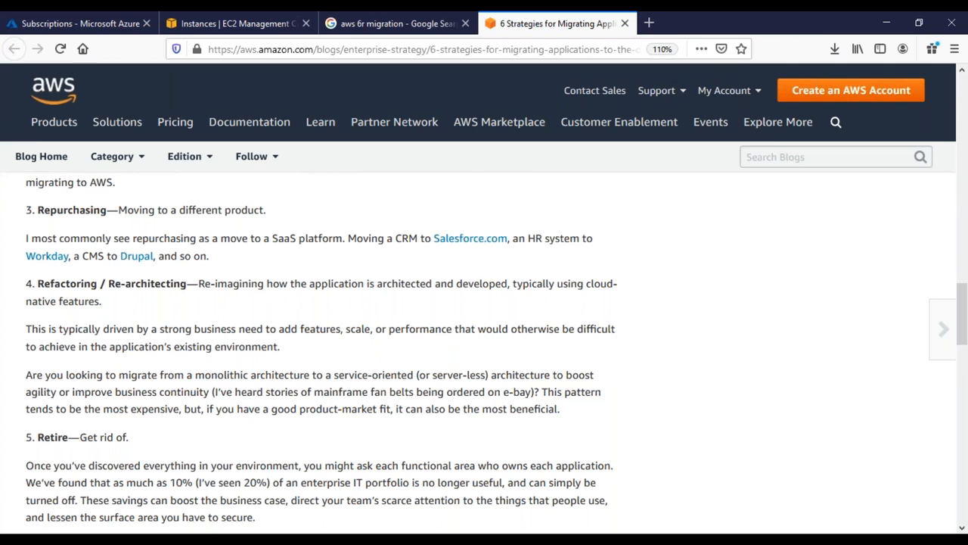
{"action": "scroll", "coordinate": [321, 348], "scroll_direction": "up", "scroll_amount": 6}
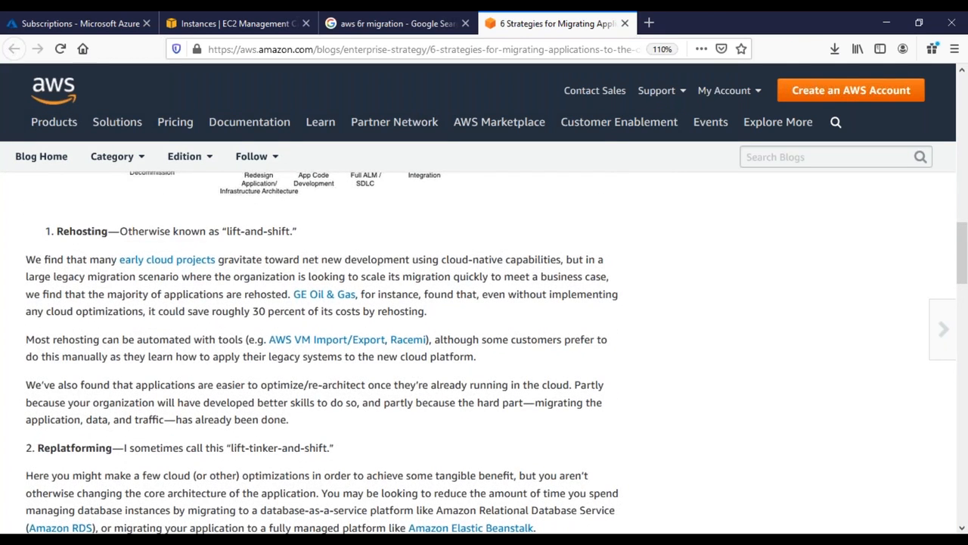
{"action": "scroll", "coordinate": [321, 348], "scroll_direction": "up", "scroll_amount": 5}
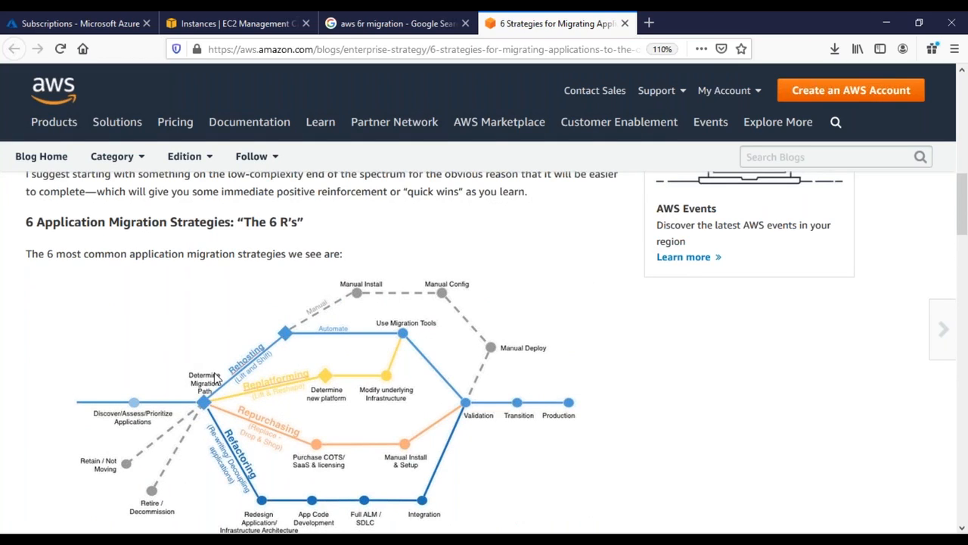
Review the strategy sections from Rehosting through Retain, highlighting part of the Refactoring / Re-architecting heading.
{"action": "scroll", "coordinate": [214, 373], "scroll_direction": "down", "scroll_amount": 3}
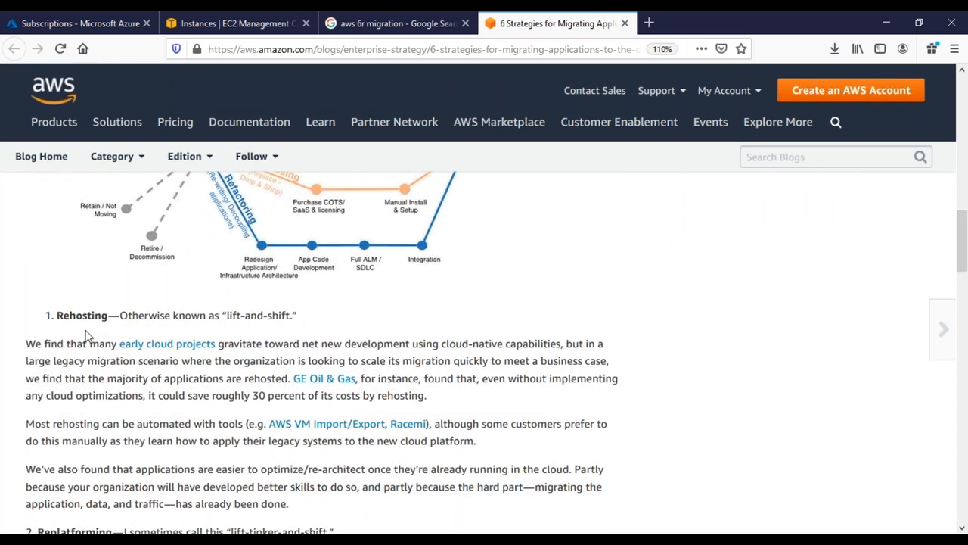
{"action": "left_click_drag", "start_coordinate": [75, 316], "coordinate": [159, 316]}
{"action": "scroll", "coordinate": [159, 316], "scroll_direction": "down", "scroll_amount": 4}
{"action": "scroll", "coordinate": [159, 316], "scroll_direction": "up", "scroll_amount": 1}
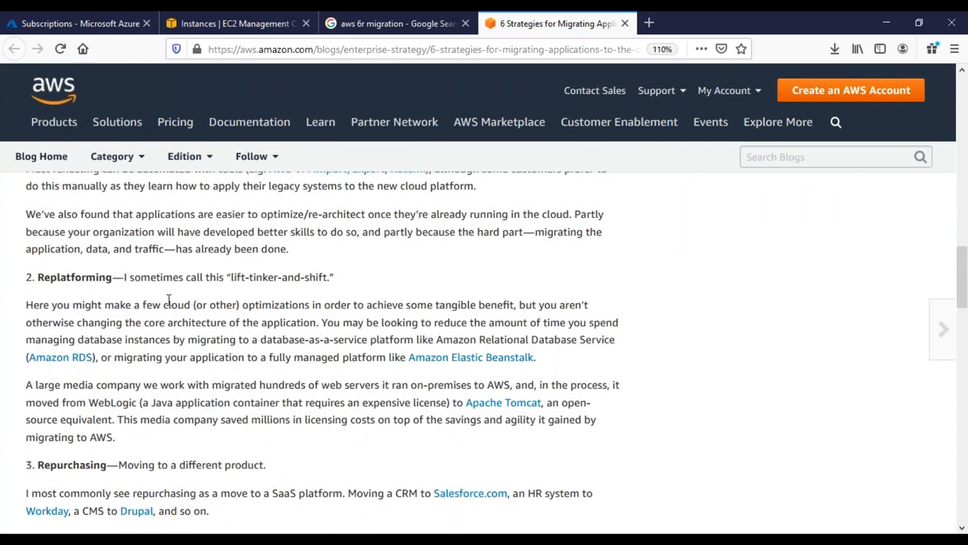
{"action": "scroll", "coordinate": [175, 380], "scroll_direction": "down", "scroll_amount": 1}
{"action": "scroll", "coordinate": [176, 380], "scroll_direction": "down", "scroll_amount": 3}
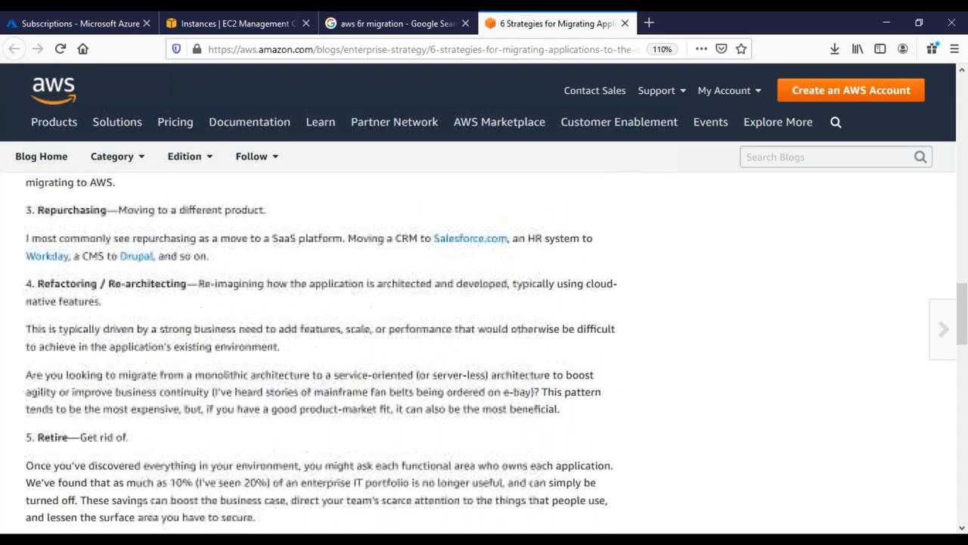
{"action": "left_click_drag", "start_coordinate": [61, 284], "coordinate": [167, 288]}
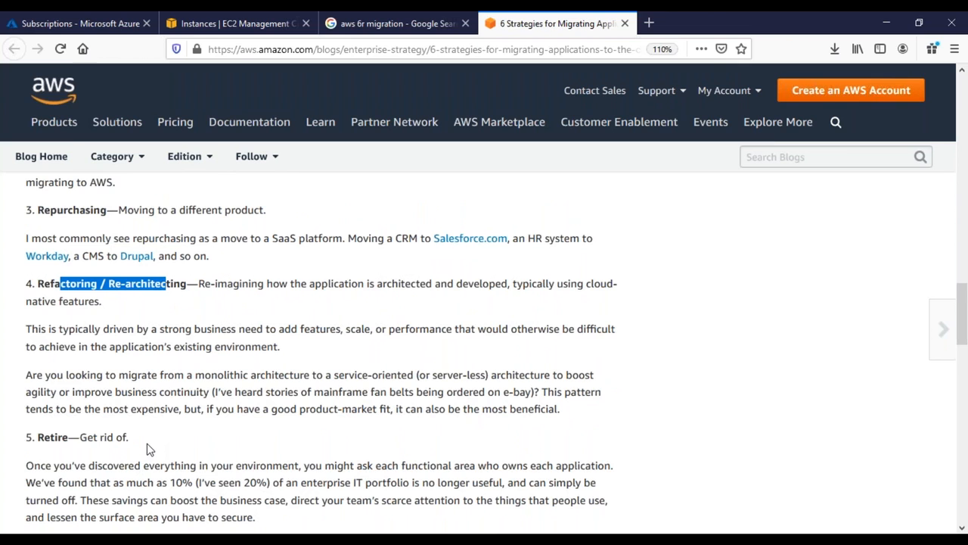
{"action": "scroll", "coordinate": [87, 429], "scroll_direction": "down", "scroll_amount": 2}
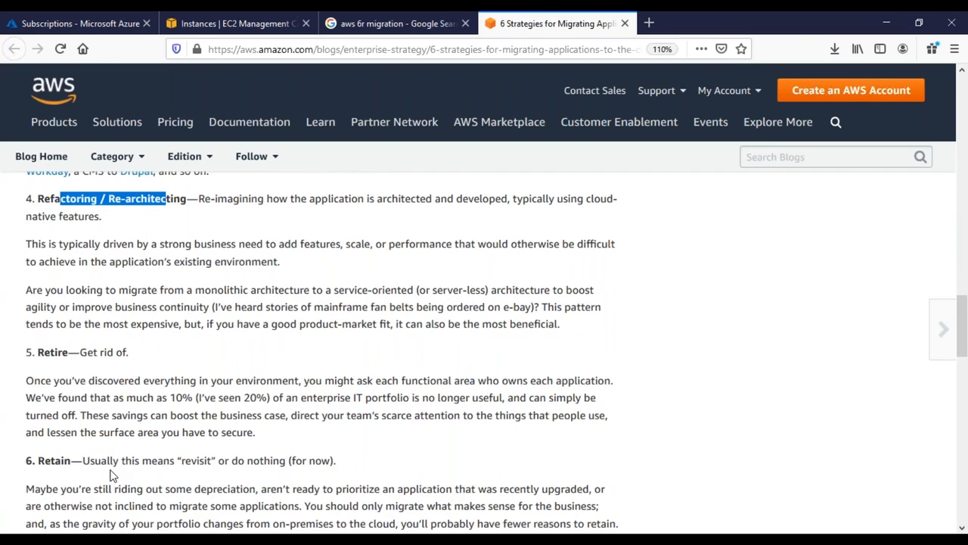
Highlight the "Retire—Get rid of." definition in the article and go back to the Replatforming section.
{"action": "left_click_drag", "start_coordinate": [130, 352], "coordinate": [42, 357]}
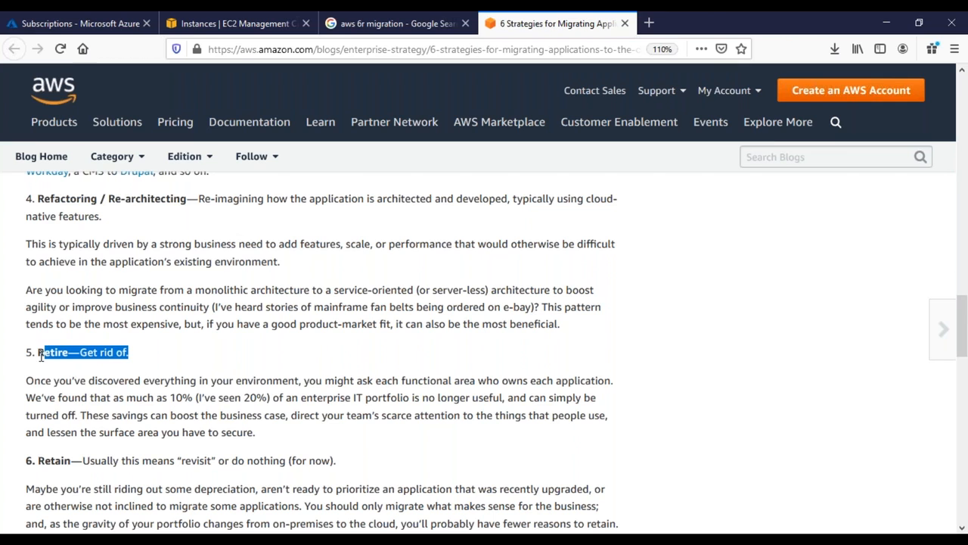
{"action": "scroll", "coordinate": [41, 357], "scroll_direction": "up", "scroll_amount": 5}
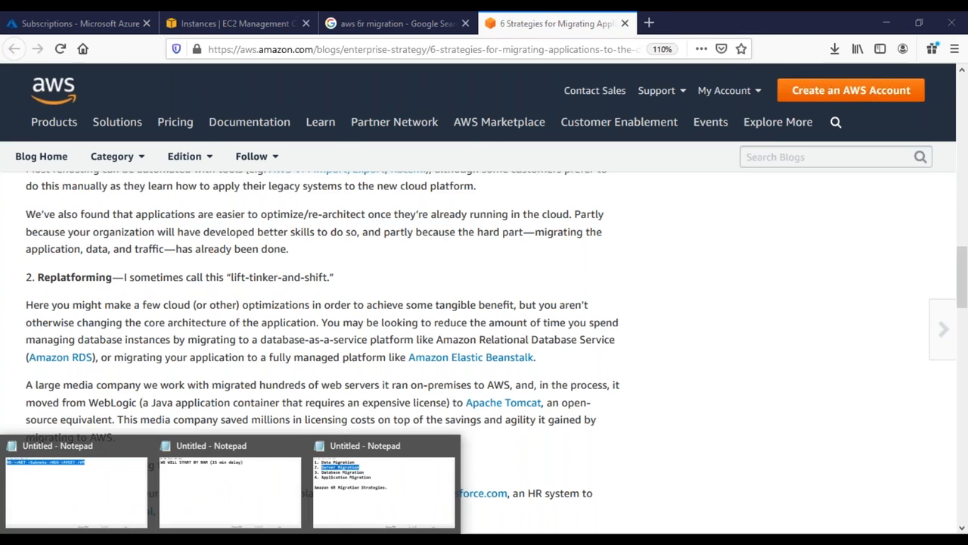
Switch to the Notepad notes and append "=> Storage Gateway, Datasync" to the Data Migration line.
{"action": "left_click", "coordinate": [271, 502]}
{"action": "left_click_drag", "start_coordinate": [328, 133], "coordinate": [112, 139]}
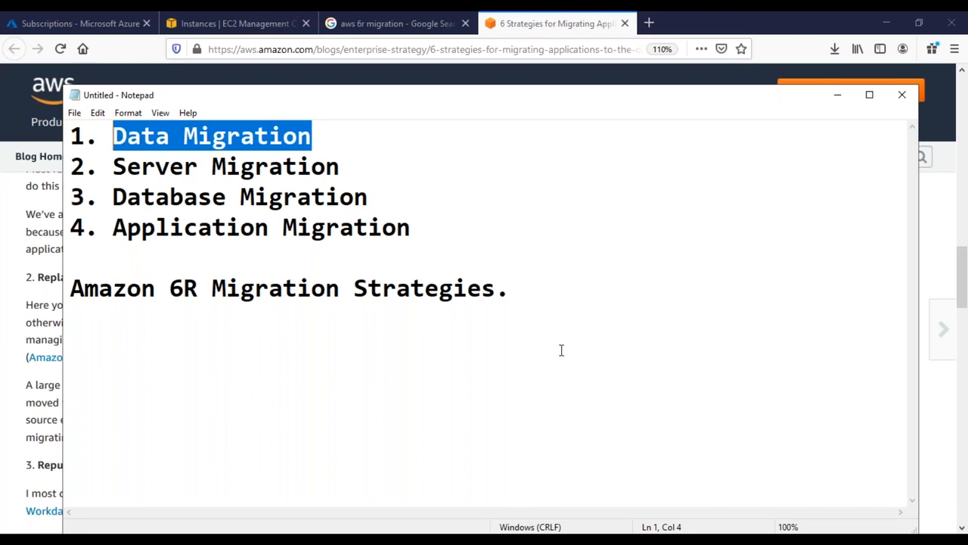
{"action": "left_click", "coordinate": [444, 142]}
{"action": "type", "text": "=> "}
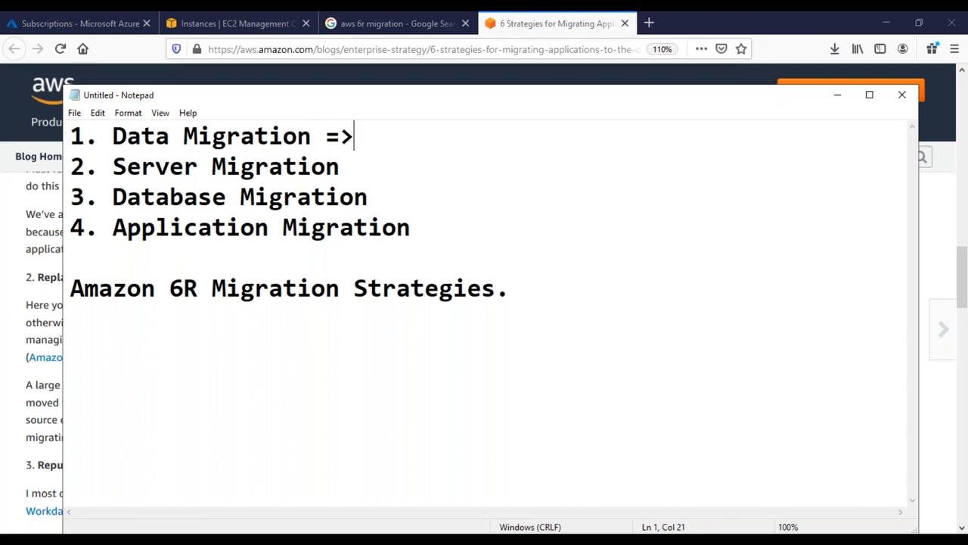
{"action": "type", "text": "Storage Gateway"}
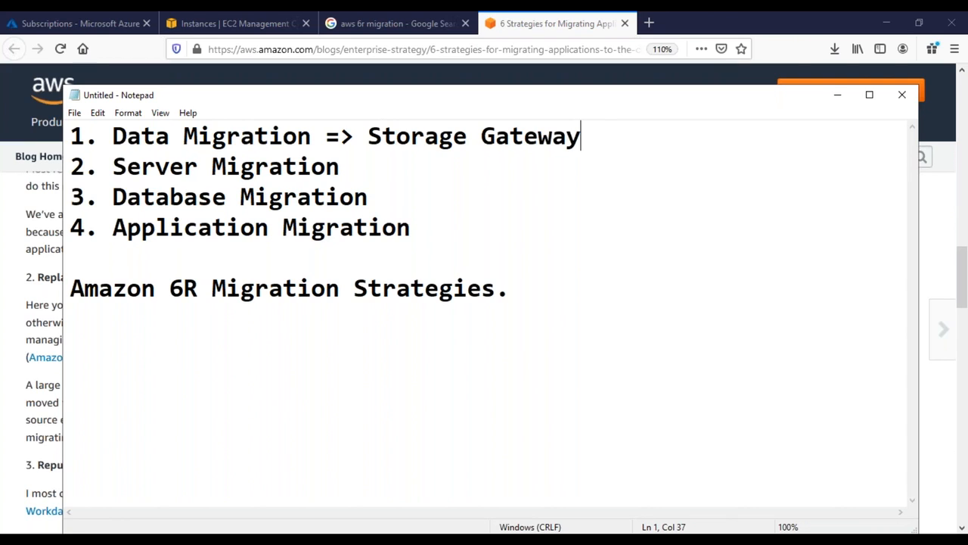
{"action": "type", "text": ", Data"}
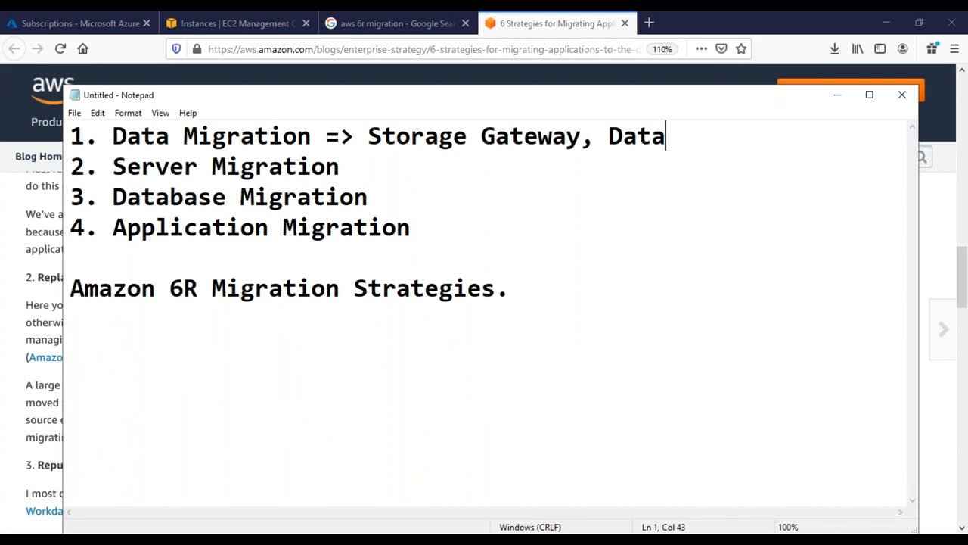
{"action": "type", "text": "sync"}
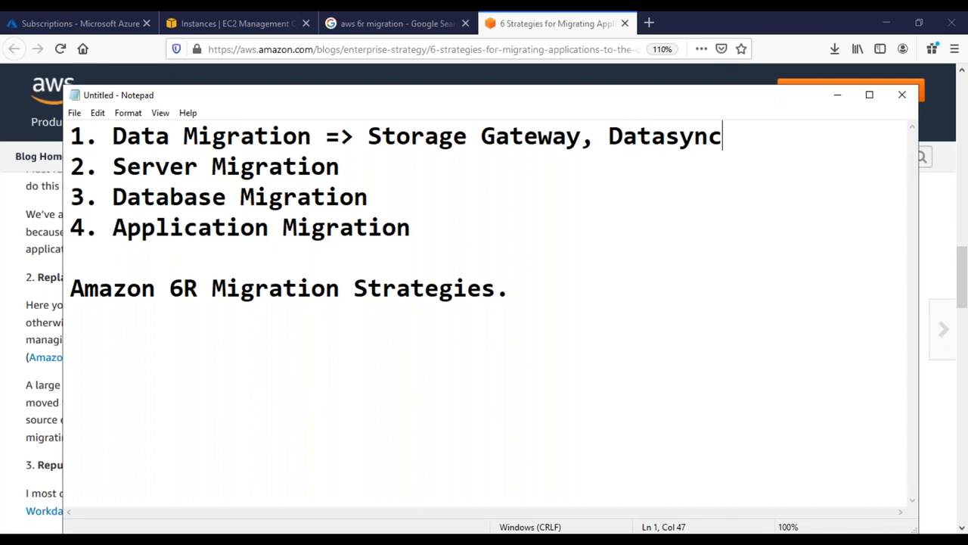
Switch to the AWS console in the browser, open DataSync from Migration & Transfer in a new tab, and review its landing page.
{"action": "left_click", "coordinate": [231, 29]}
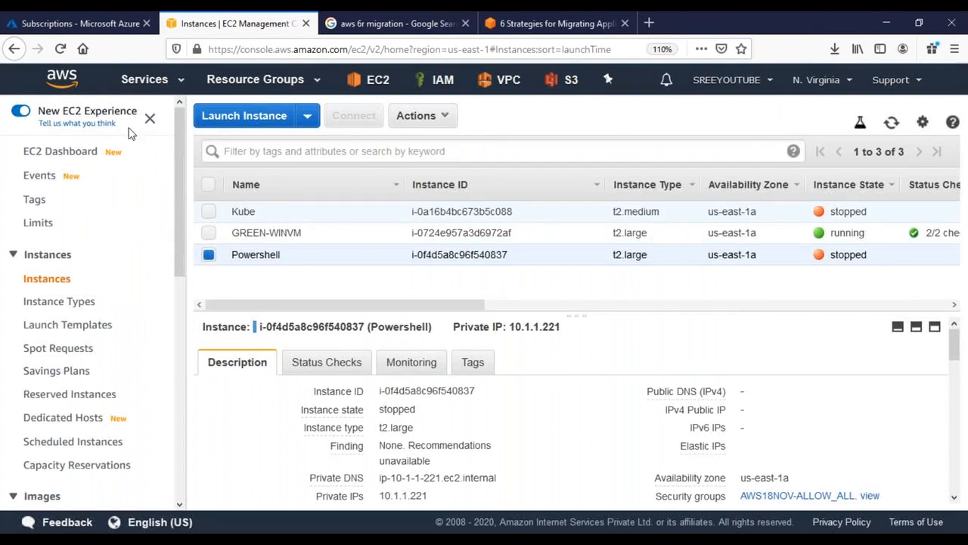
{"action": "left_click", "coordinate": [158, 82]}
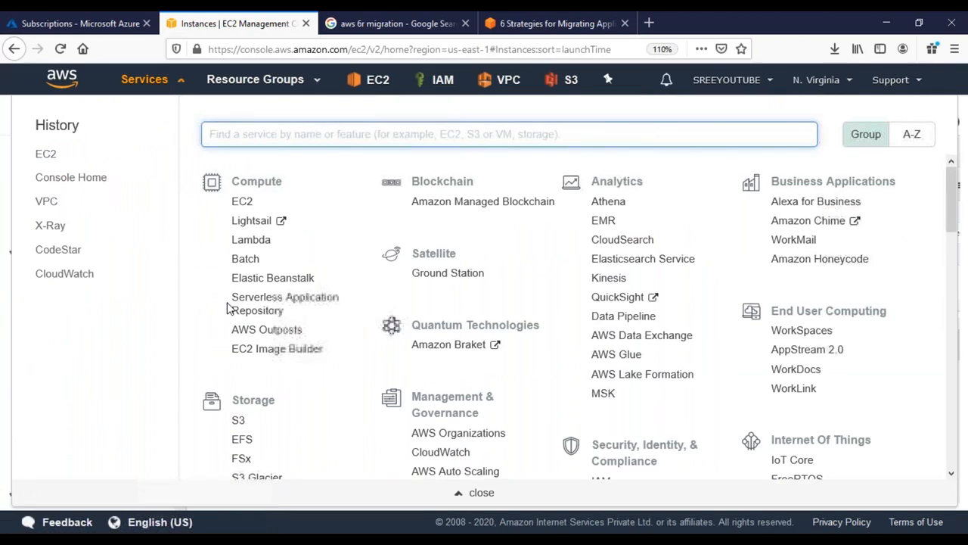
{"action": "scroll", "coordinate": [227, 307], "scroll_direction": "down", "scroll_amount": 6}
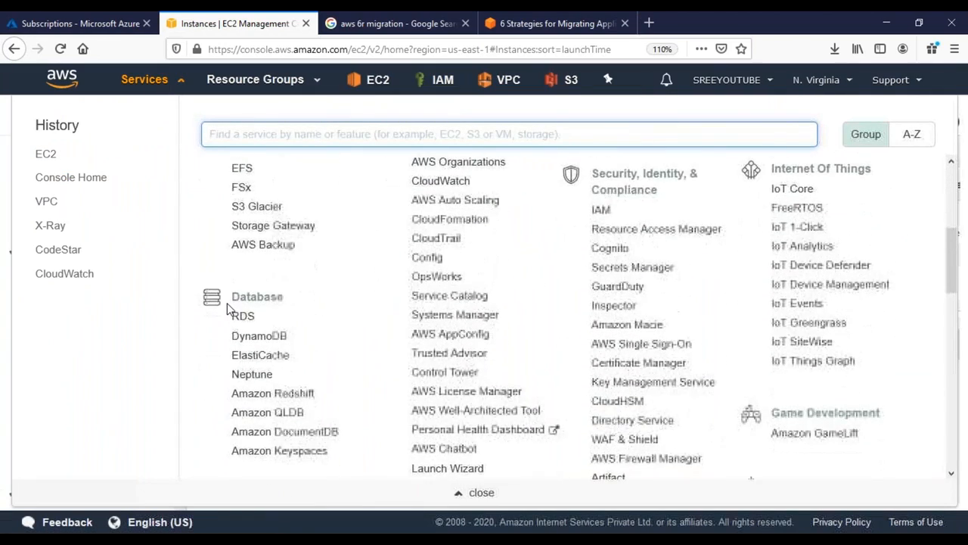
{"action": "scroll", "coordinate": [227, 309], "scroll_direction": "down", "scroll_amount": 3}
{"action": "scroll", "coordinate": [227, 309], "scroll_direction": "down", "scroll_amount": 4}
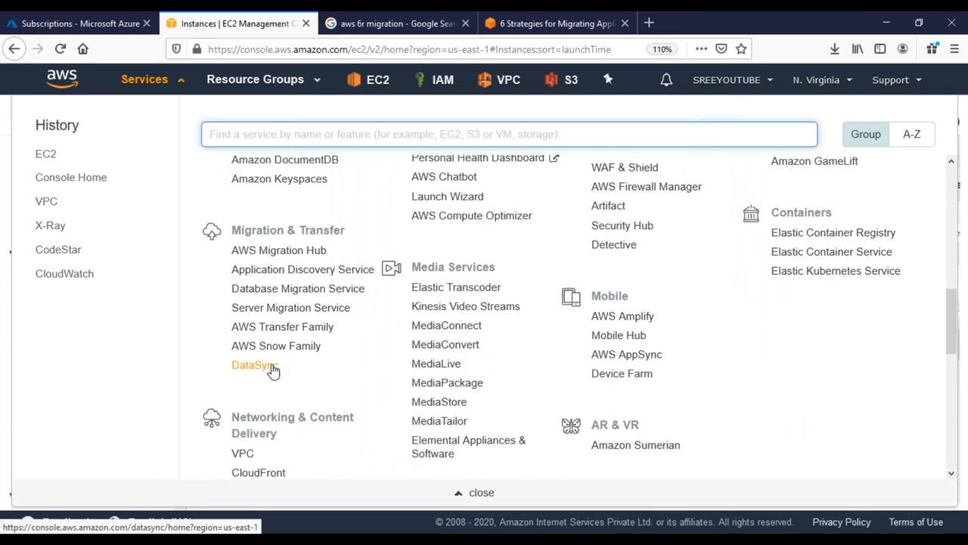
{"action": "right_click", "coordinate": [274, 370]}
{"action": "left_click", "coordinate": [358, 379]}
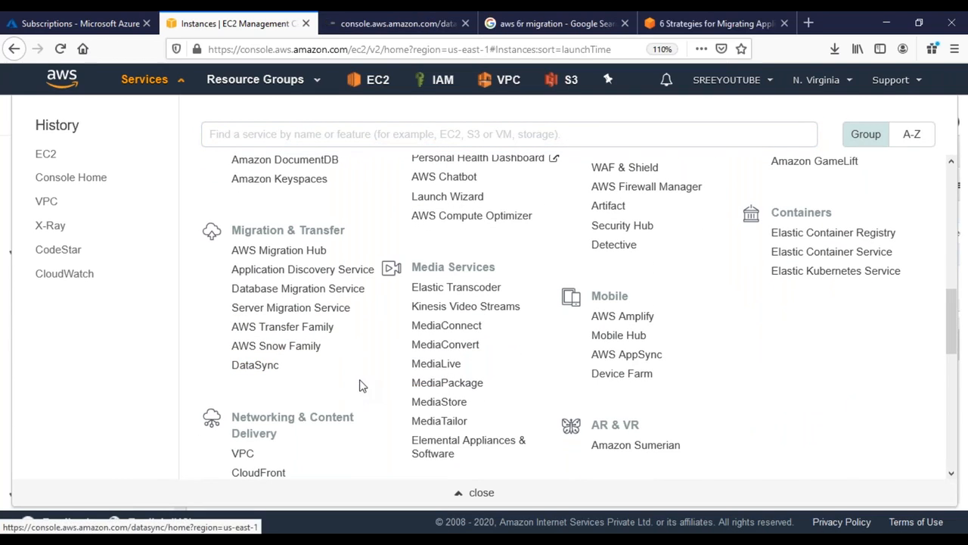
{"action": "left_click", "coordinate": [406, 30]}
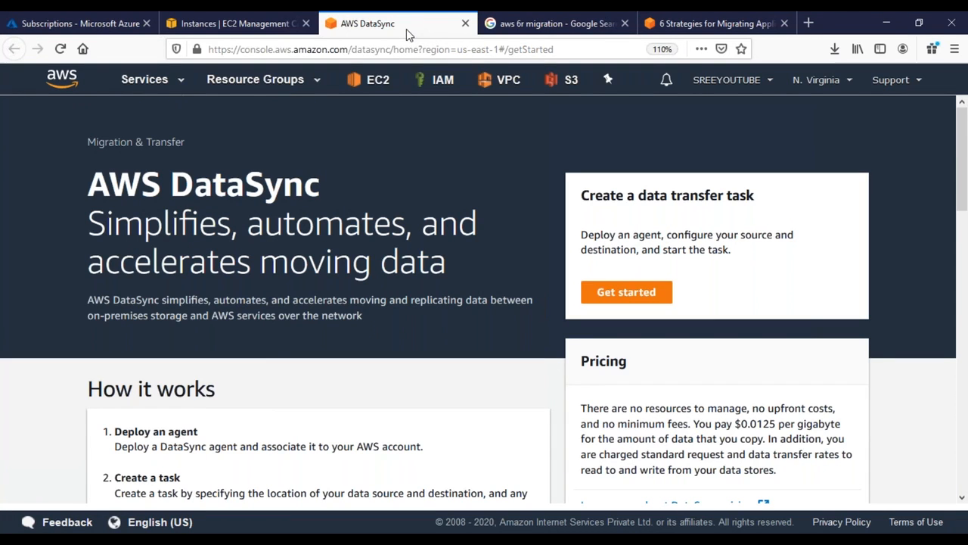
{"action": "scroll", "coordinate": [550, 333], "scroll_direction": "down", "scroll_amount": 3}
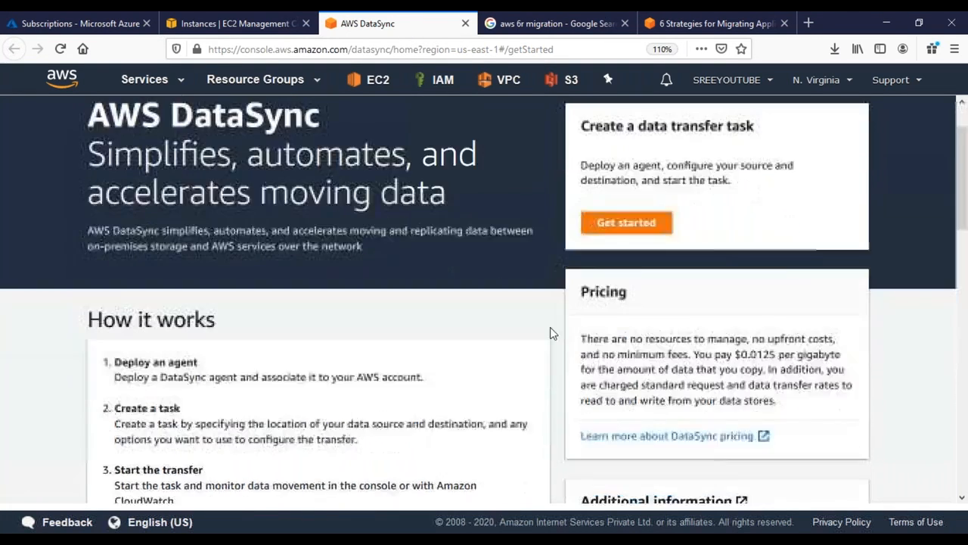
{"action": "scroll", "coordinate": [457, 361], "scroll_direction": "up", "scroll_amount": 3}
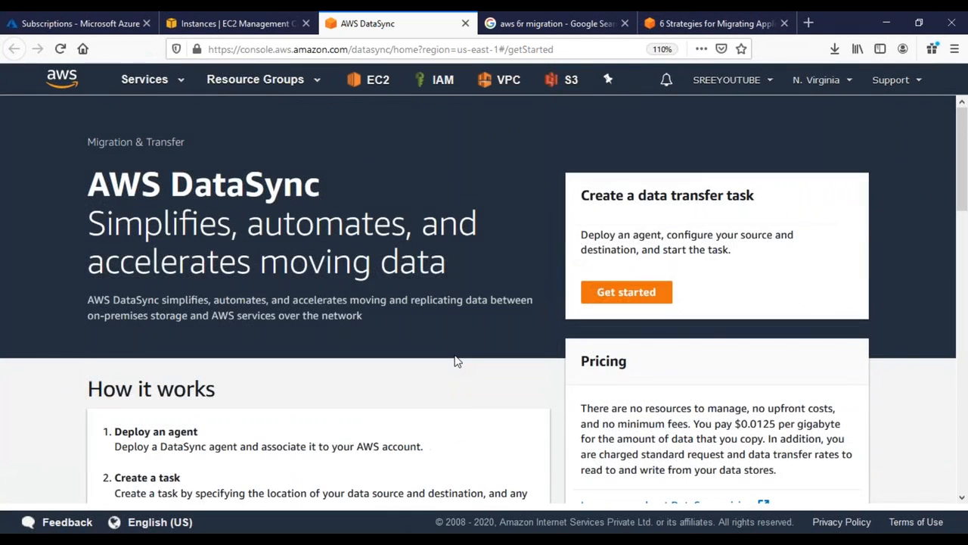
Start a DataSync agent with VMware ESXi as hypervisor, bring up its image download, and cancel the download.
{"action": "left_click", "coordinate": [660, 294]}
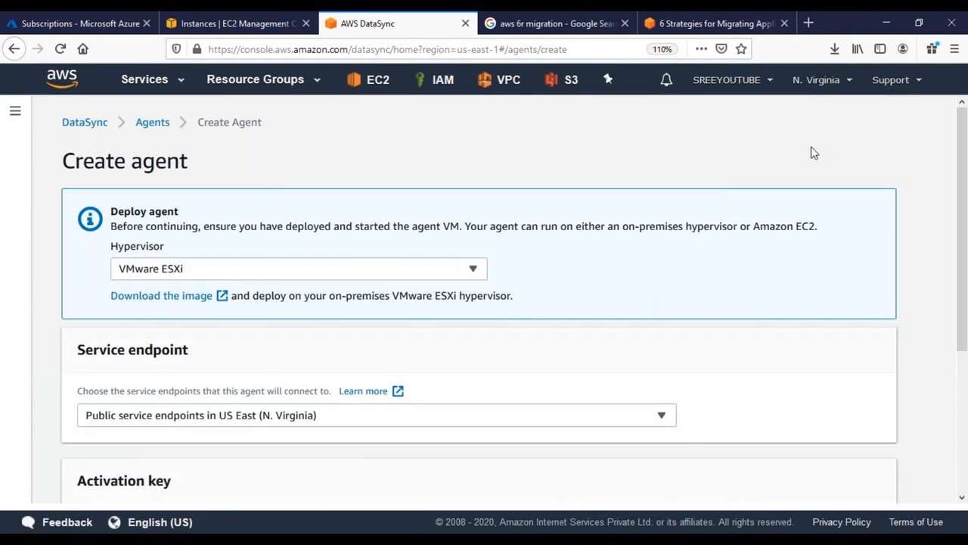
{"action": "left_click", "coordinate": [210, 271]}
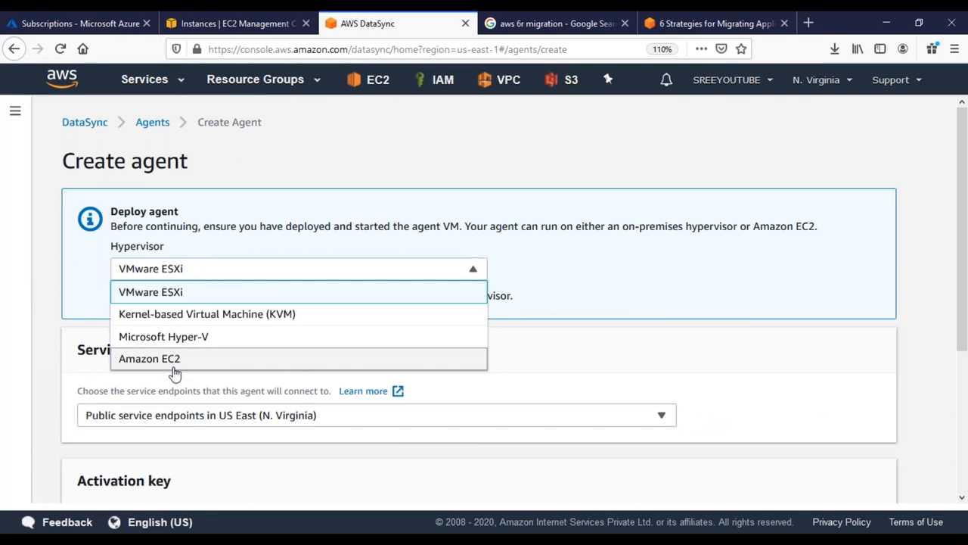
{"action": "left_click", "coordinate": [173, 293]}
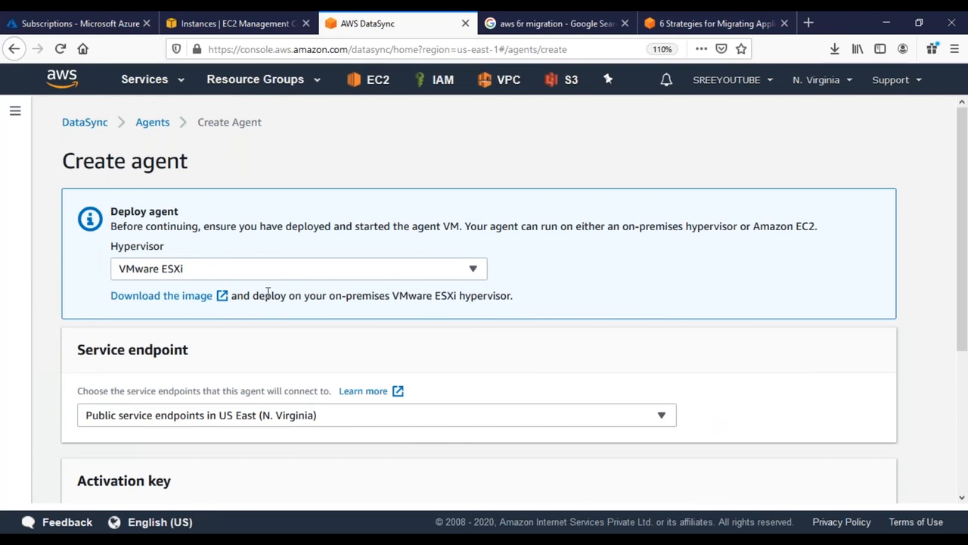
{"action": "left_click", "coordinate": [161, 303]}
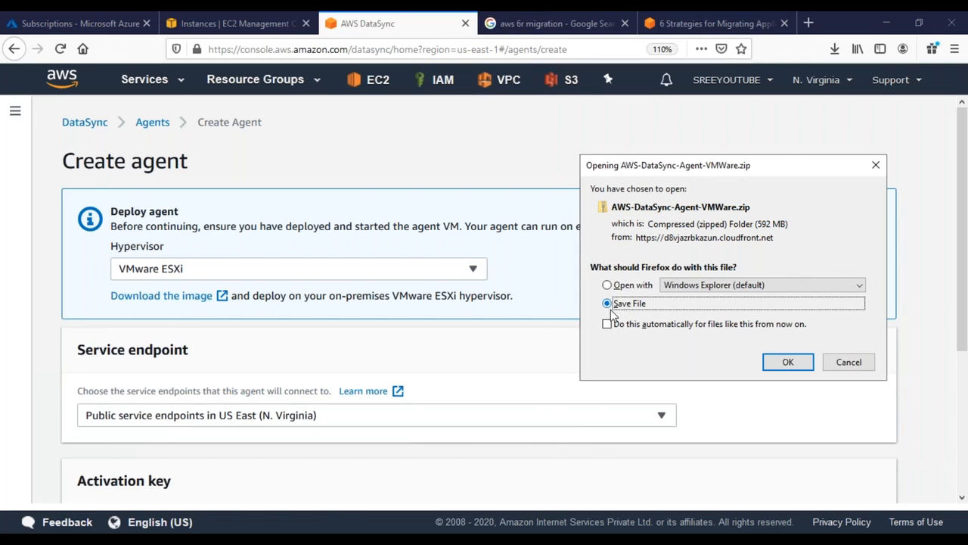
{"action": "left_click", "coordinate": [849, 362]}
Try to get the activation key with the agent address left empty, and cancel the agent creation.
{"action": "scroll", "coordinate": [444, 361], "scroll_direction": "down", "scroll_amount": 5}
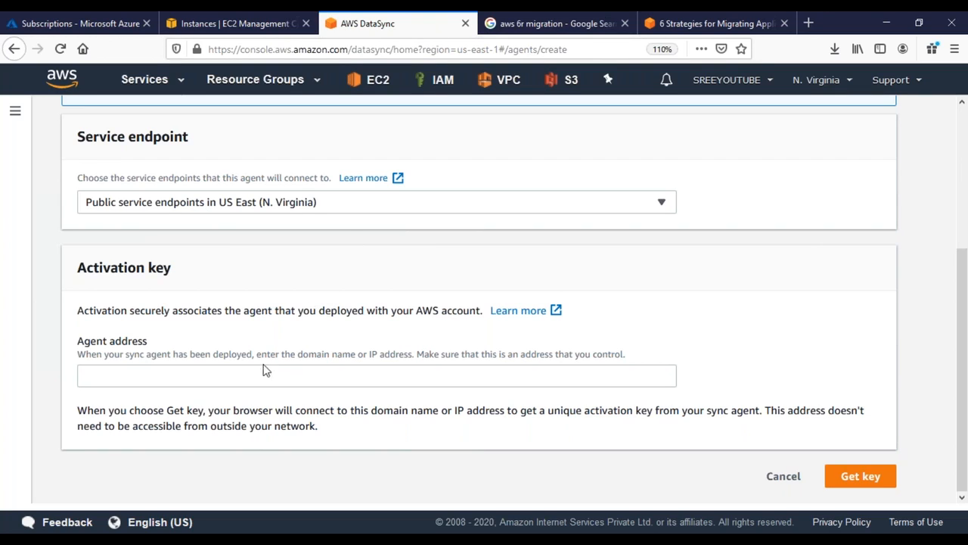
{"action": "left_click", "coordinate": [246, 380]}
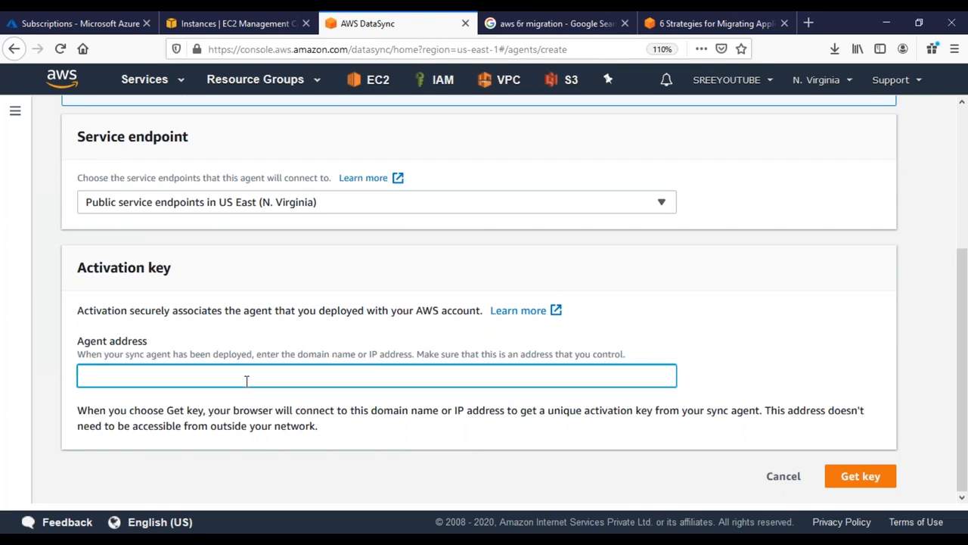
{"action": "left_click", "coordinate": [836, 475]}
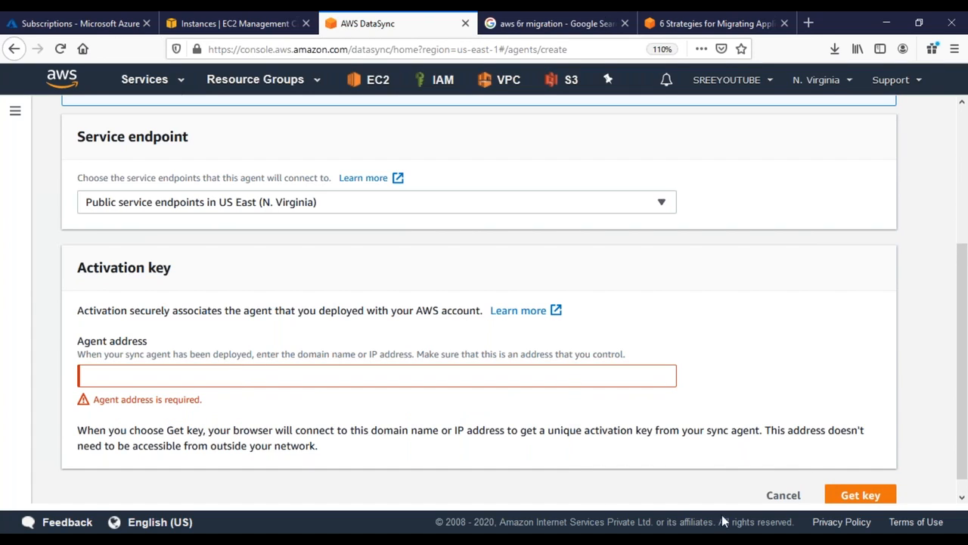
{"action": "left_click", "coordinate": [785, 496]}
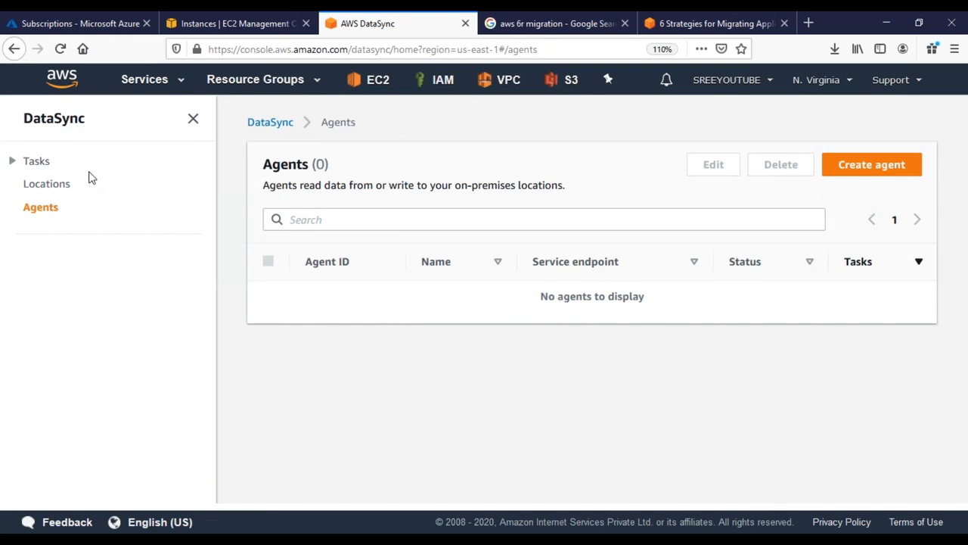
View the DataSync Tasks list and return to the DataSync landing page through the Migration & Transfer services.
{"action": "left_click", "coordinate": [50, 123]}
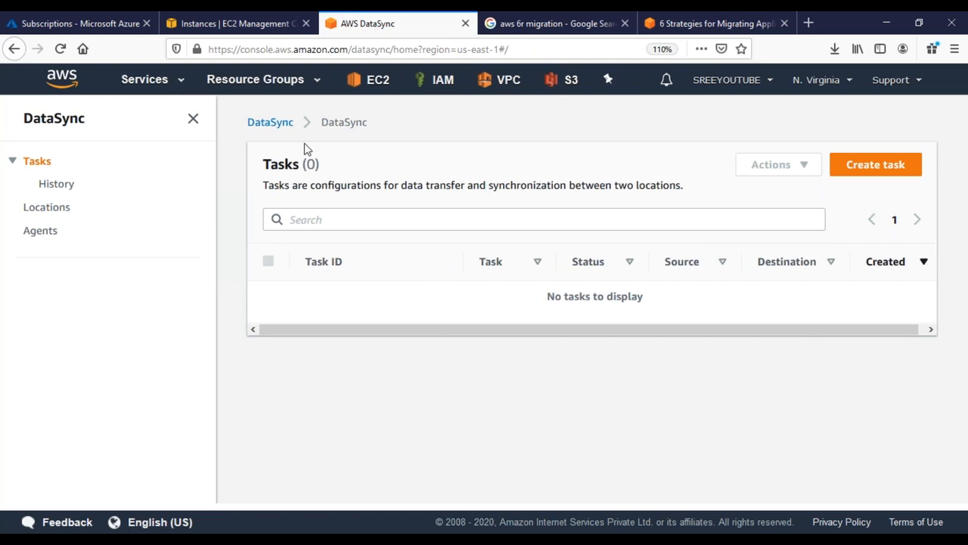
{"action": "left_click", "coordinate": [270, 122]}
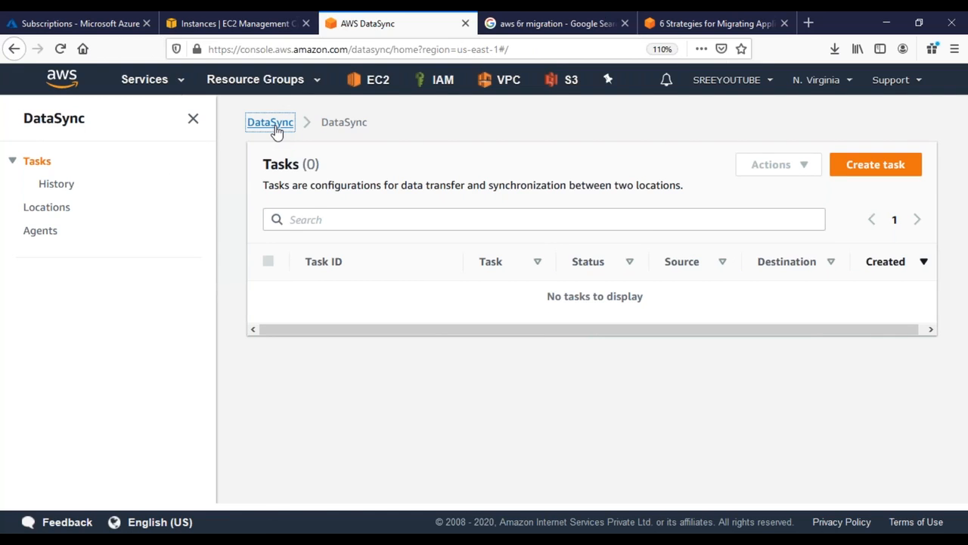
{"action": "left_click", "coordinate": [181, 85]}
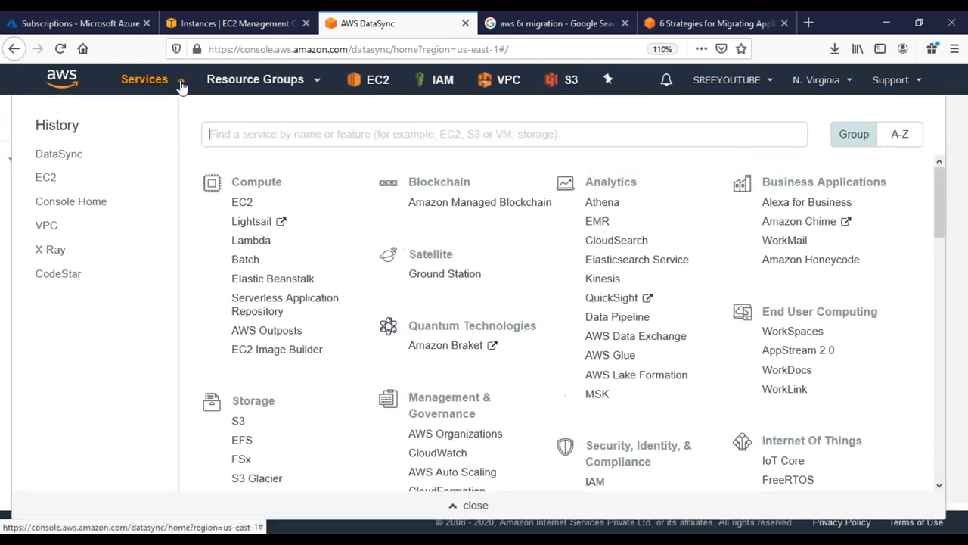
{"action": "scroll", "coordinate": [236, 298], "scroll_direction": "down", "scroll_amount": 8}
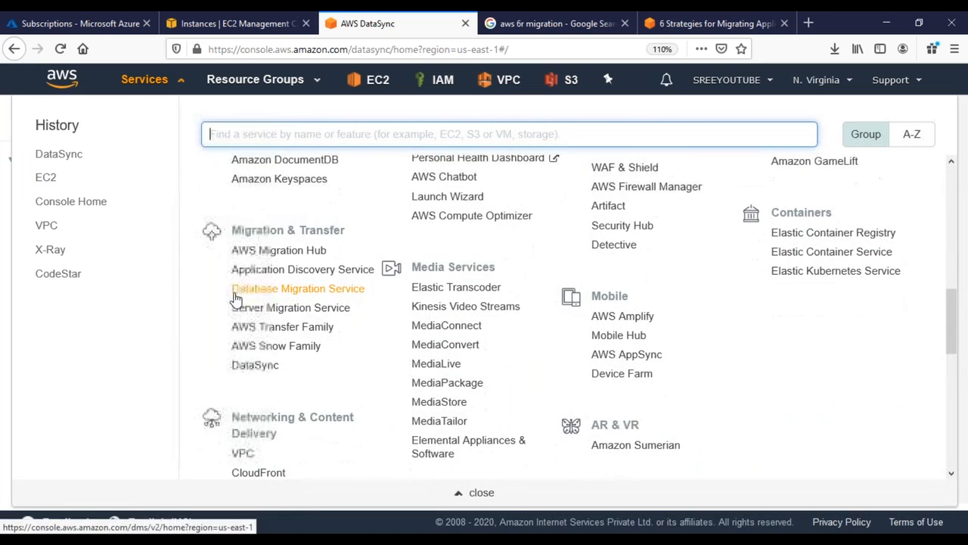
{"action": "left_click", "coordinate": [255, 367]}
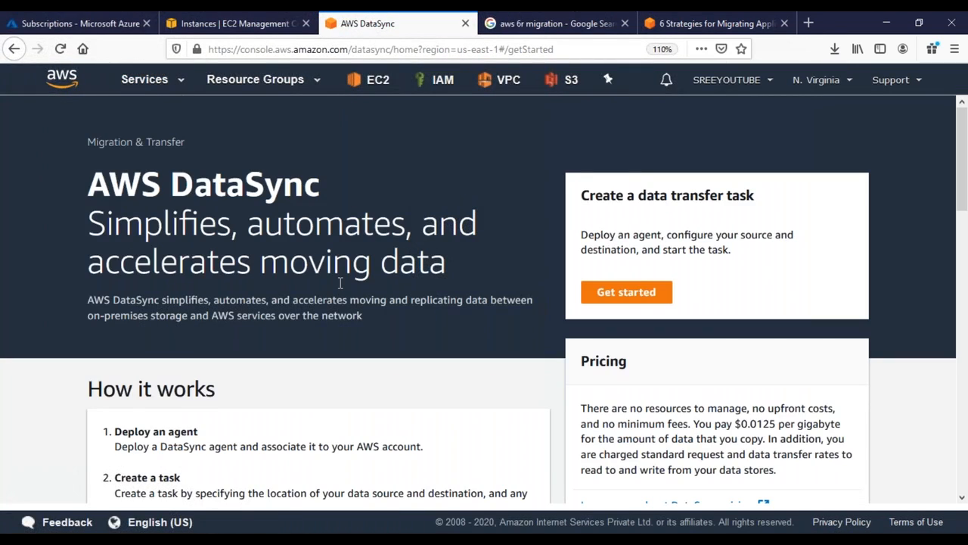
Highlight the "Deploy an agent" and "Create a task" explanations in the How it works section.
{"action": "scroll", "coordinate": [341, 283], "scroll_direction": "down", "scroll_amount": 3}
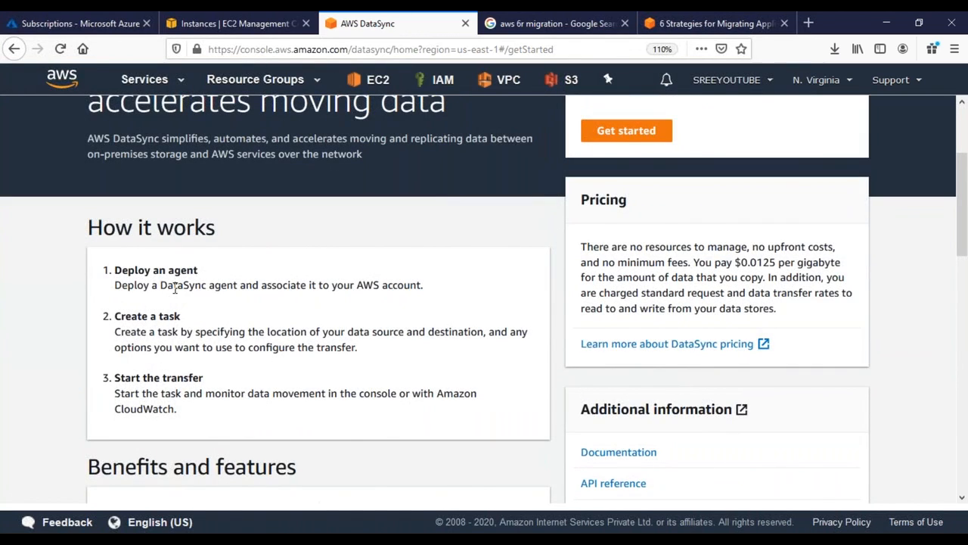
{"action": "left_click_drag", "start_coordinate": [437, 296], "coordinate": [147, 274]}
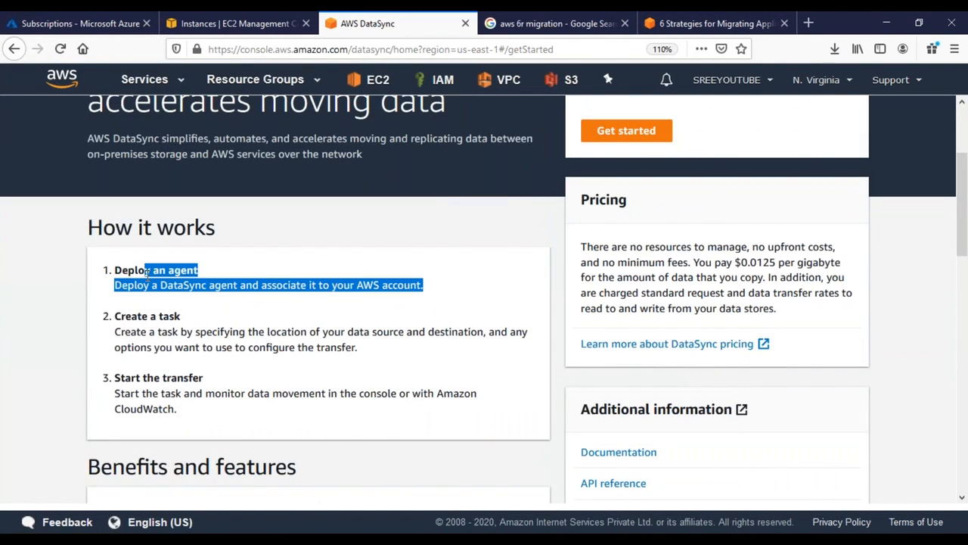
{"action": "left_click_drag", "start_coordinate": [141, 333], "coordinate": [359, 354]}
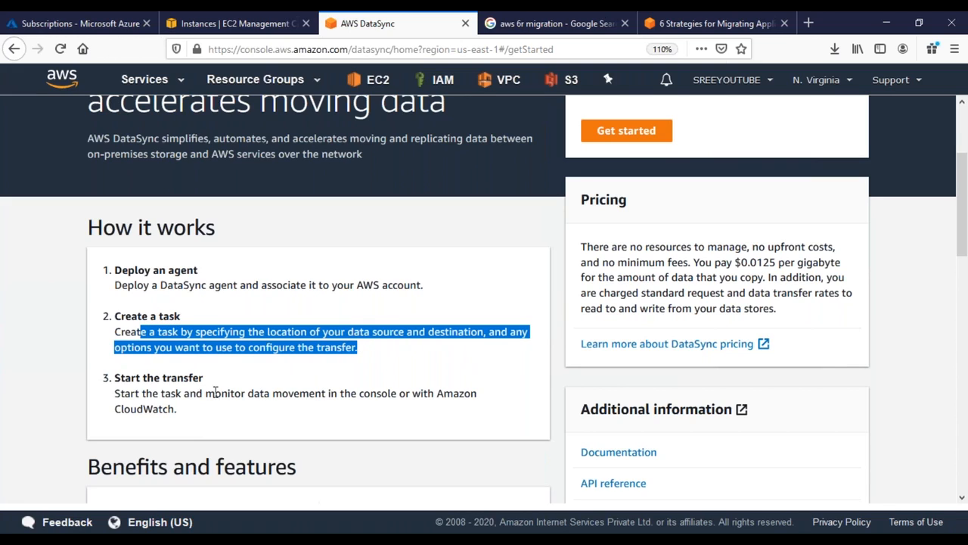
Open the DataSync documentation and highlight the opening words of the "What Is AWS DataSync?" introduction.
{"action": "left_click_drag", "start_coordinate": [721, 340], "coordinate": [678, 386]}
{"action": "left_click", "coordinate": [619, 454]}
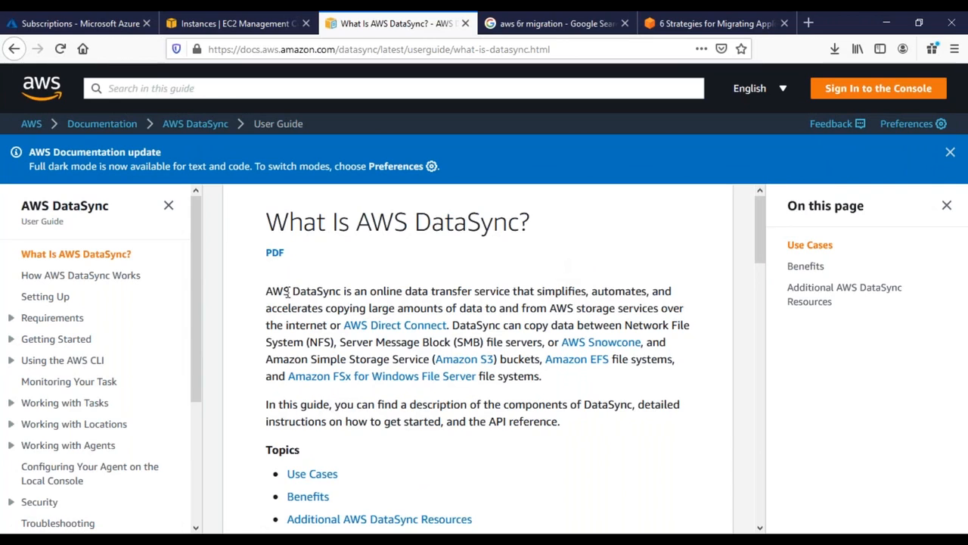
{"action": "left_click_drag", "start_coordinate": [266, 292], "coordinate": [525, 295]}
Return to the console, reopen DataSync from Migration & Transfer, and start creating an agent.
{"action": "left_click", "coordinate": [271, 27]}
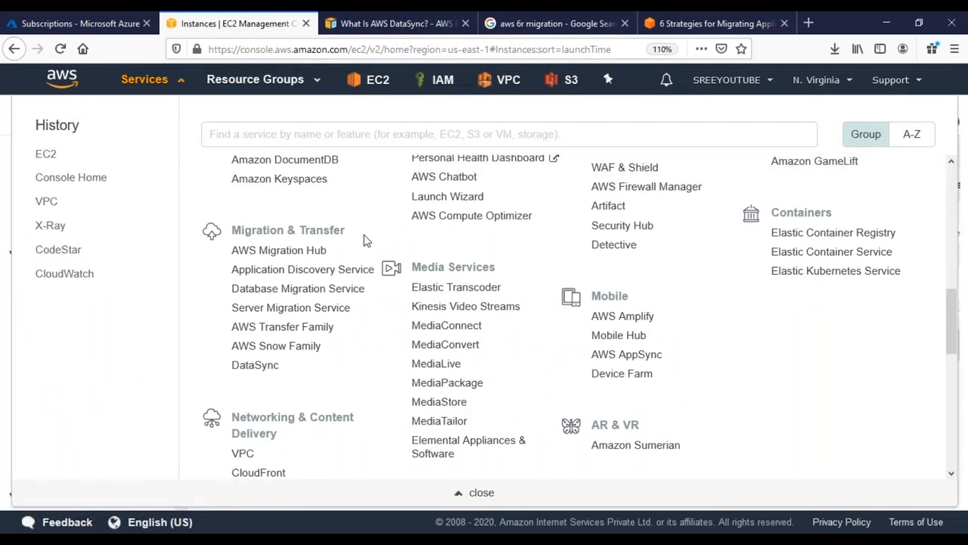
{"action": "left_click", "coordinate": [258, 373]}
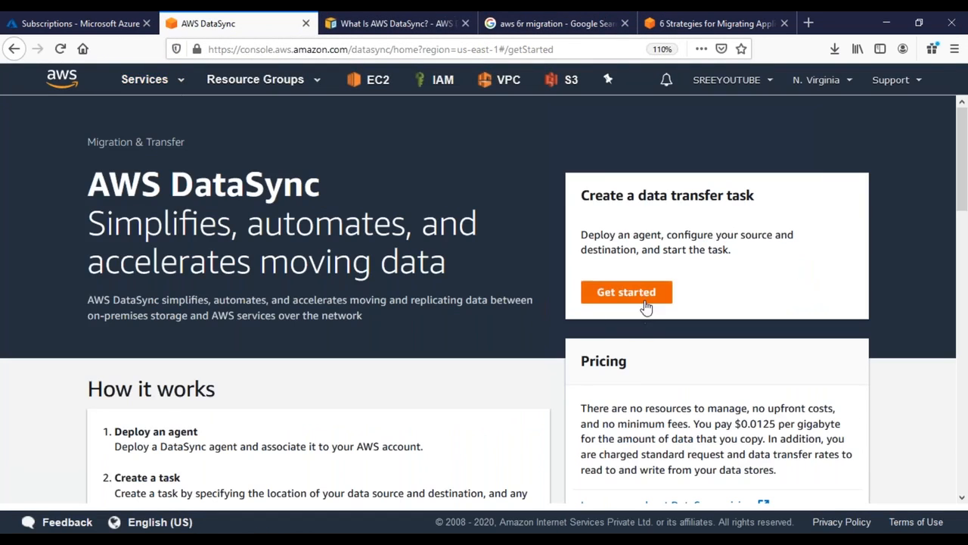
{"action": "left_click", "coordinate": [646, 306]}
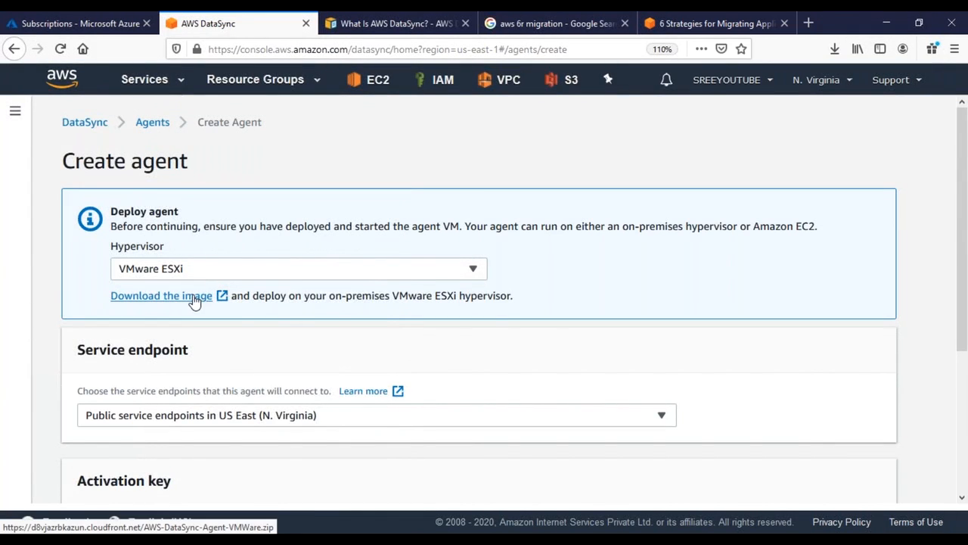
Bring up the options for the VMware ESXi agent image link and return to the "What Is AWS DataSync?" documentation.
{"action": "right_click", "coordinate": [195, 301]}
{"action": "left_click", "coordinate": [256, 404]}
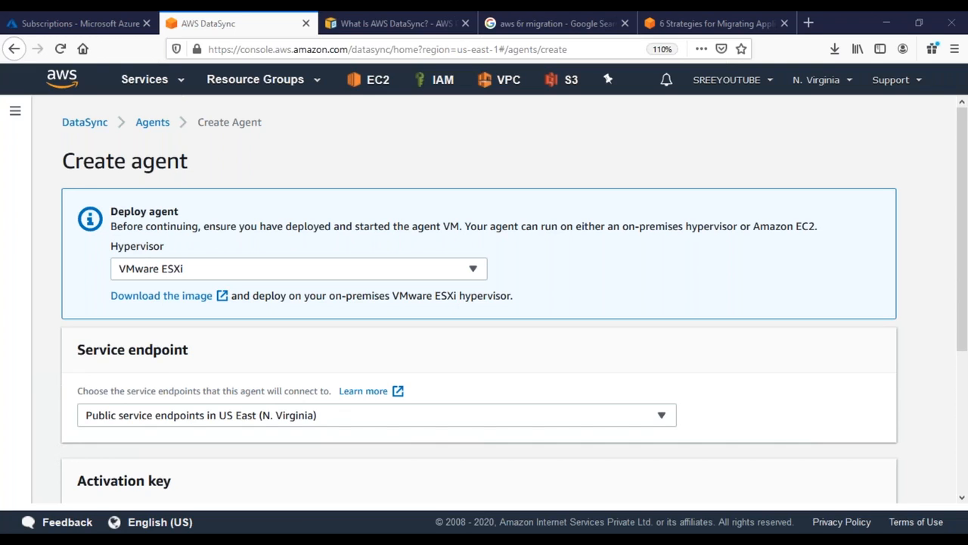
{"action": "left_click", "coordinate": [657, 27]}
{"action": "left_click", "coordinate": [399, 24]}
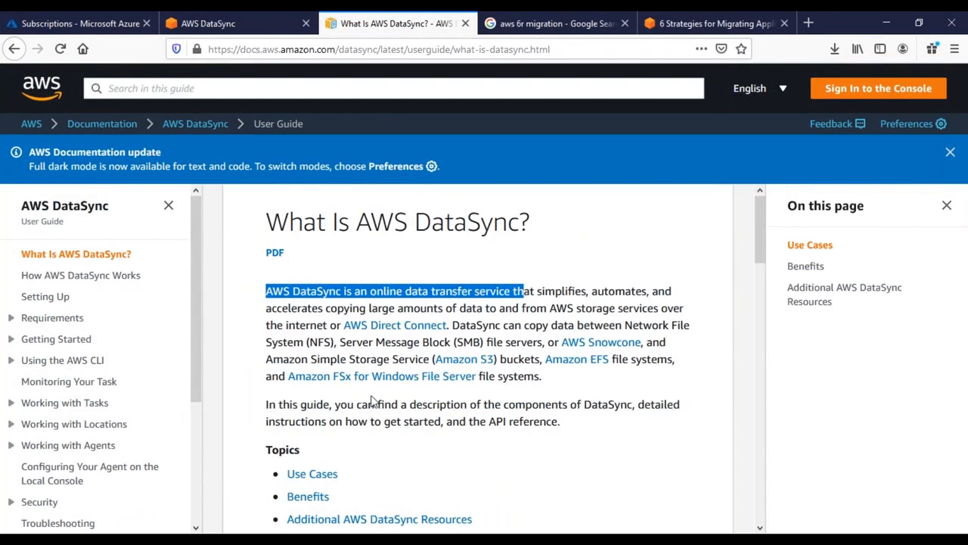
Highlight the introduction's passages on online data transfer and on copying between NFS, SMB, Amazon S3, EFS and FSx storage.
{"action": "left_click", "coordinate": [456, 305]}
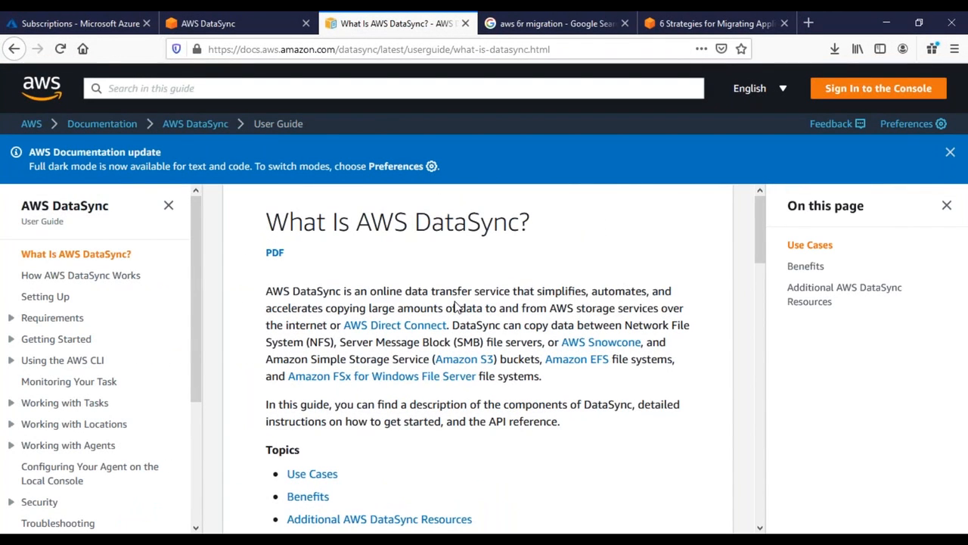
{"action": "left_click_drag", "start_coordinate": [343, 291], "coordinate": [684, 329]}
{"action": "left_click", "coordinate": [503, 325]}
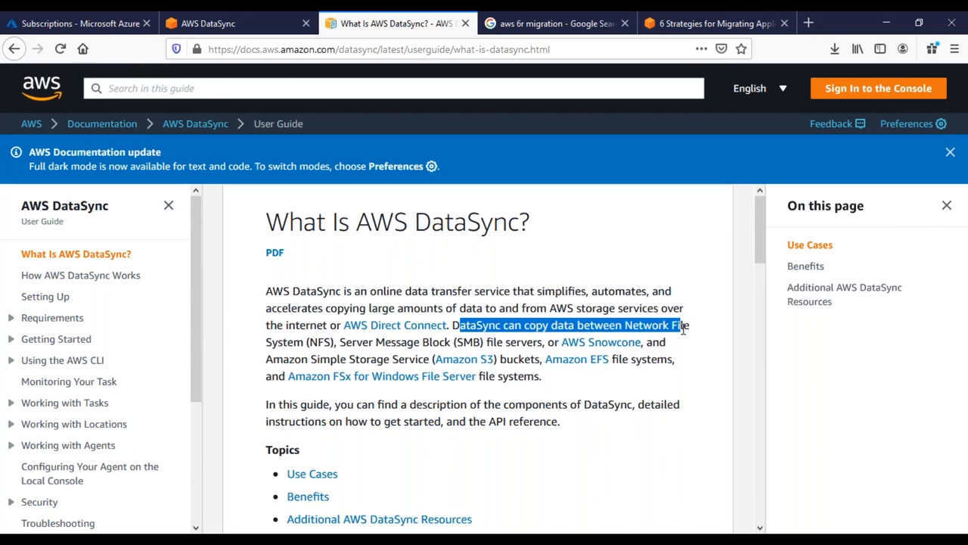
{"action": "left_click_drag", "start_coordinate": [288, 342], "coordinate": [532, 346]}
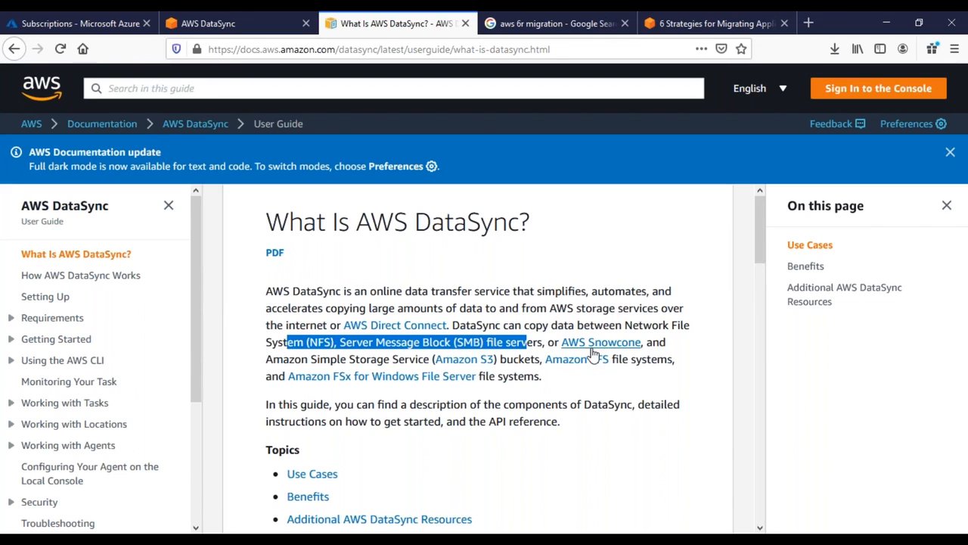
{"action": "left_click_drag", "start_coordinate": [267, 358], "coordinate": [499, 372]}
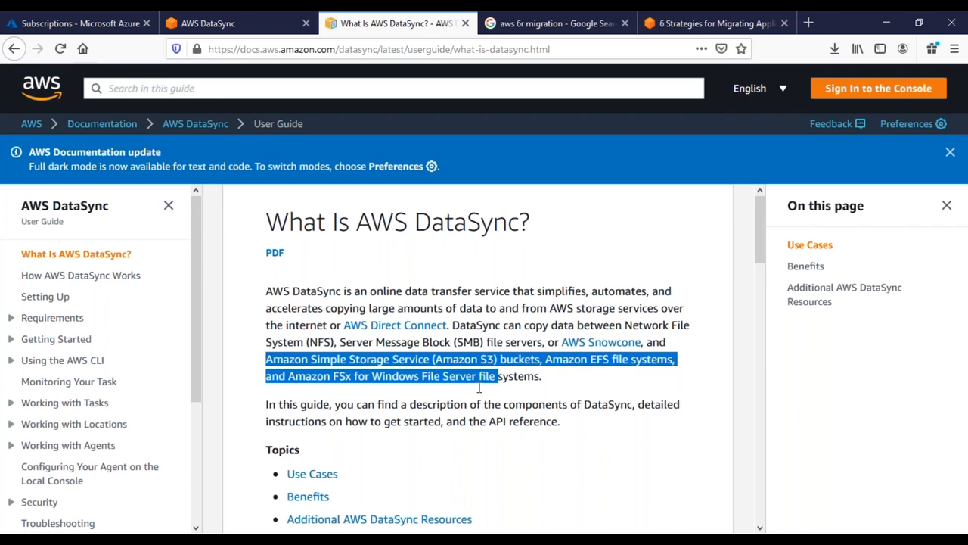
Highlight the "Data migration" entry in the Use Cases section and look over the remaining use cases.
{"action": "scroll", "coordinate": [340, 460], "scroll_direction": "down", "scroll_amount": 2}
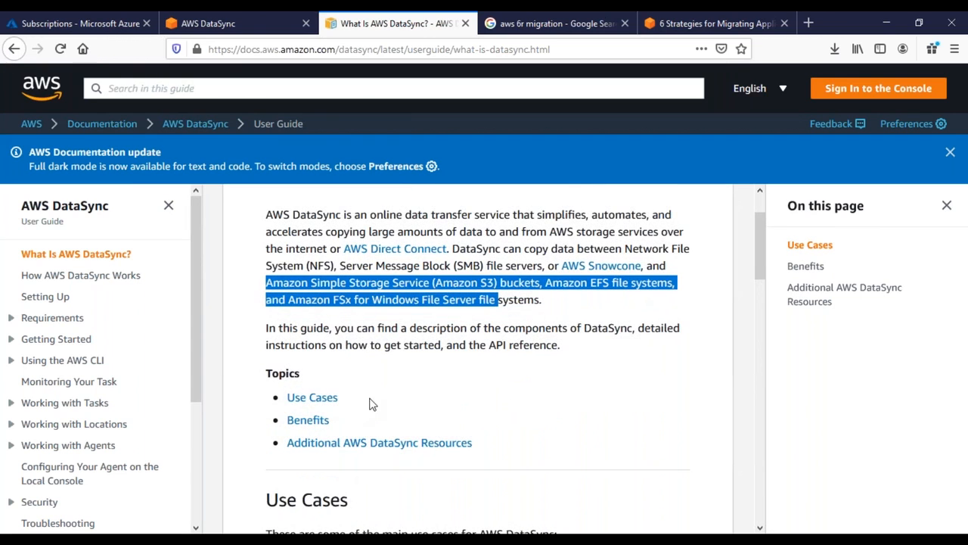
{"action": "scroll", "coordinate": [369, 404], "scroll_direction": "down", "scroll_amount": 6}
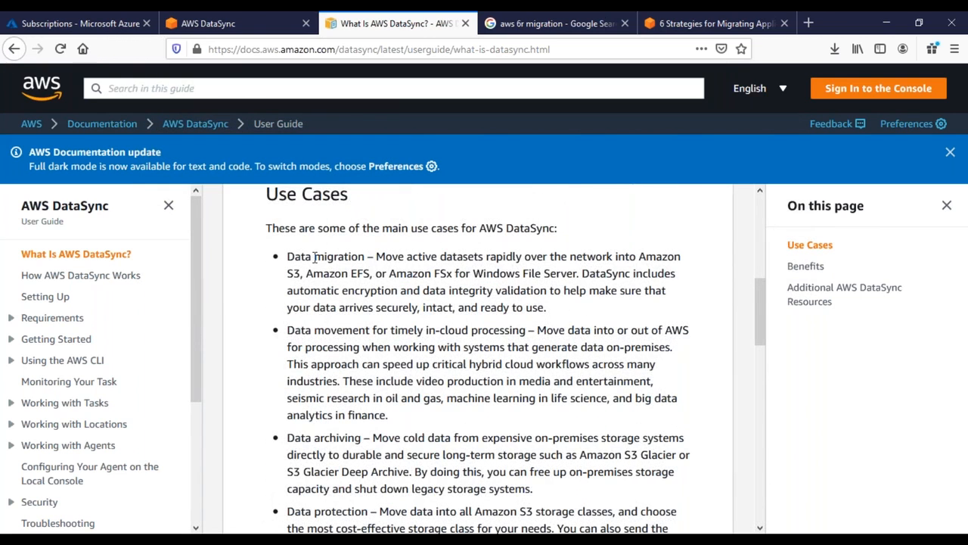
{"action": "left_click_drag", "start_coordinate": [378, 257], "coordinate": [493, 284]}
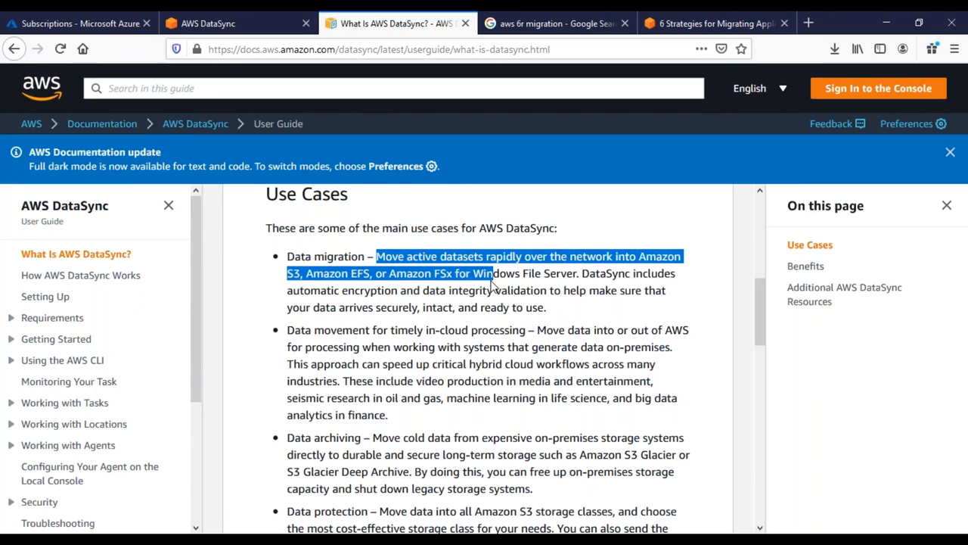
{"action": "left_click_drag", "start_coordinate": [569, 305], "coordinate": [292, 255]}
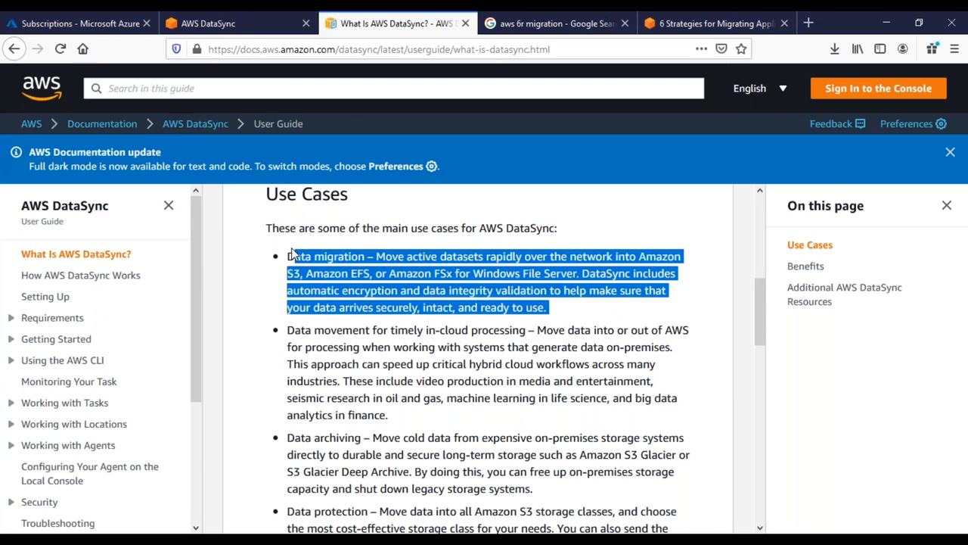
{"action": "left_click_drag", "start_coordinate": [564, 316], "coordinate": [290, 257]}
{"action": "scroll", "coordinate": [370, 337], "scroll_direction": "down", "scroll_amount": 2}
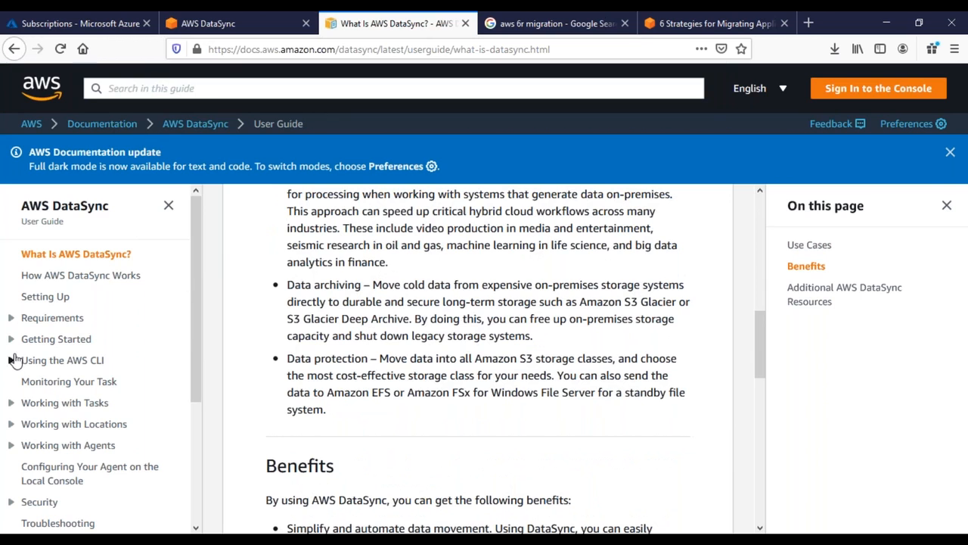
Search Google for "deploy datasync" and open the "Step 1: Create an Agent" documentation result in a separate tab.
{"action": "left_click", "coordinate": [558, 27]}
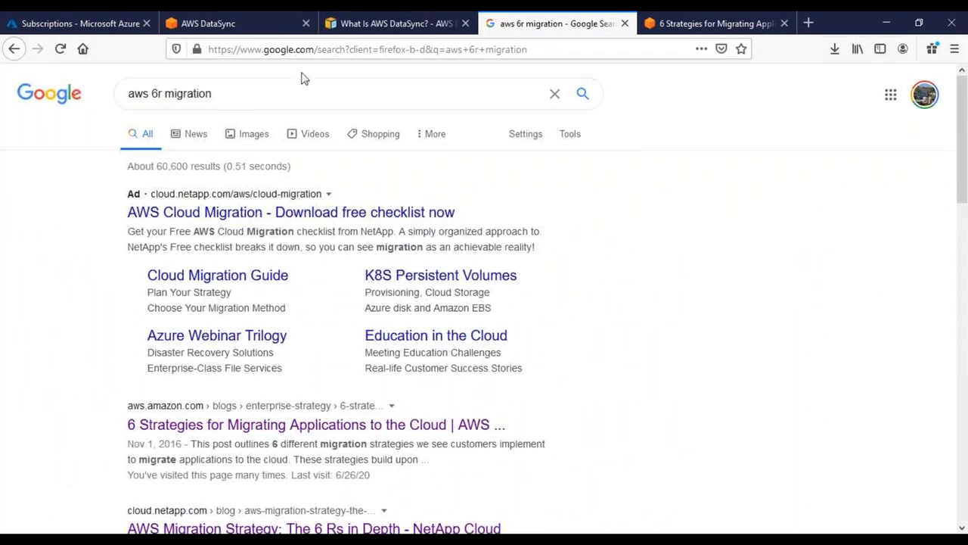
{"action": "triple_click", "coordinate": [262, 98]}
{"action": "type", "text": "depl"}
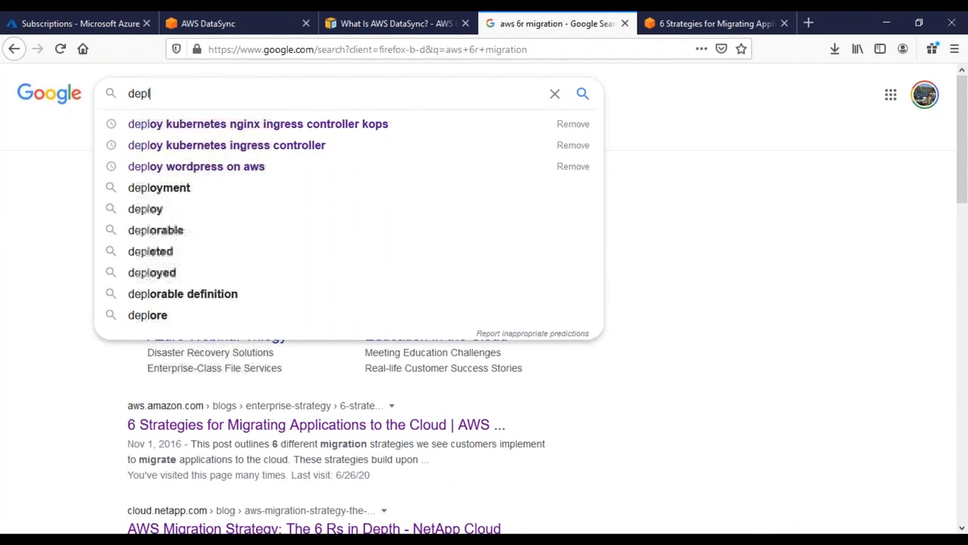
{"action": "type", "text": "oy datasync"}
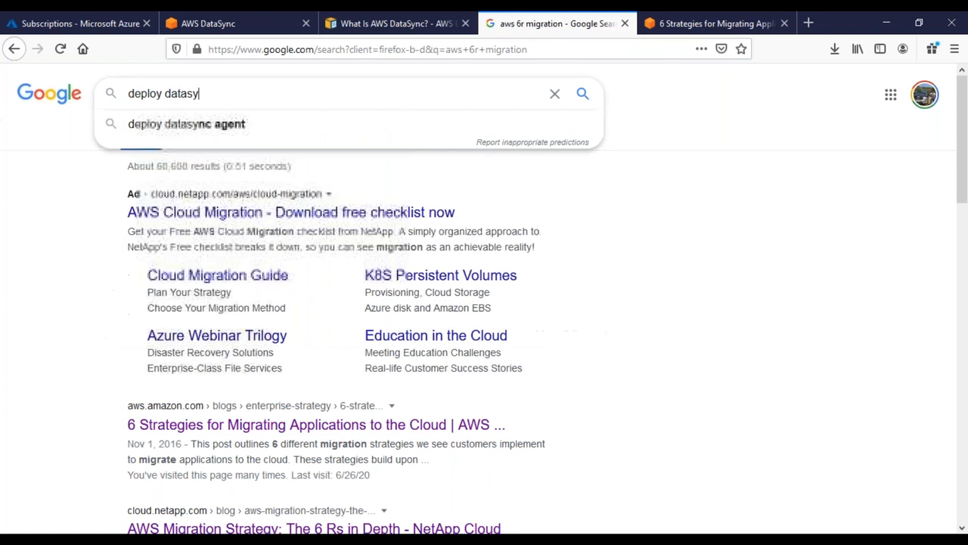
{"action": "key", "text": "Return"}
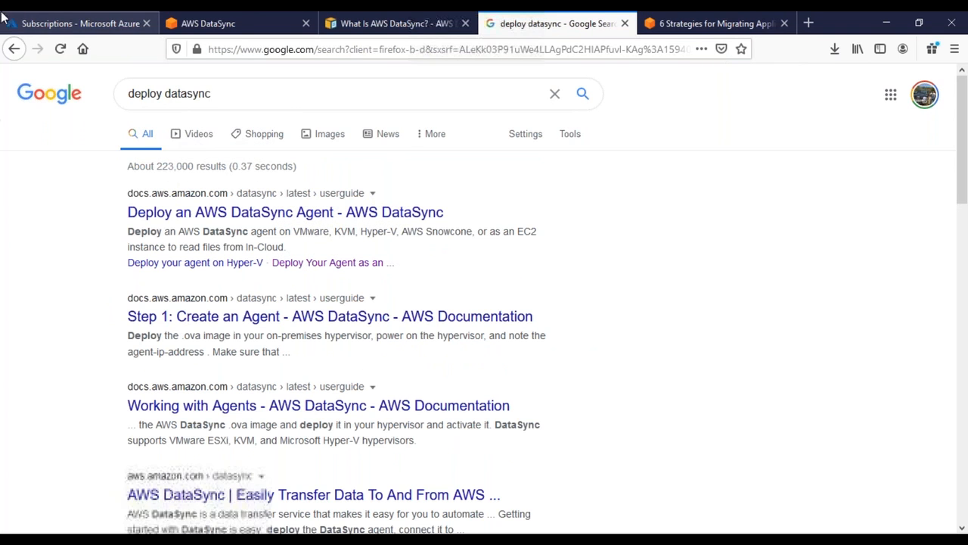
{"action": "middle_click", "coordinate": [235, 319]}
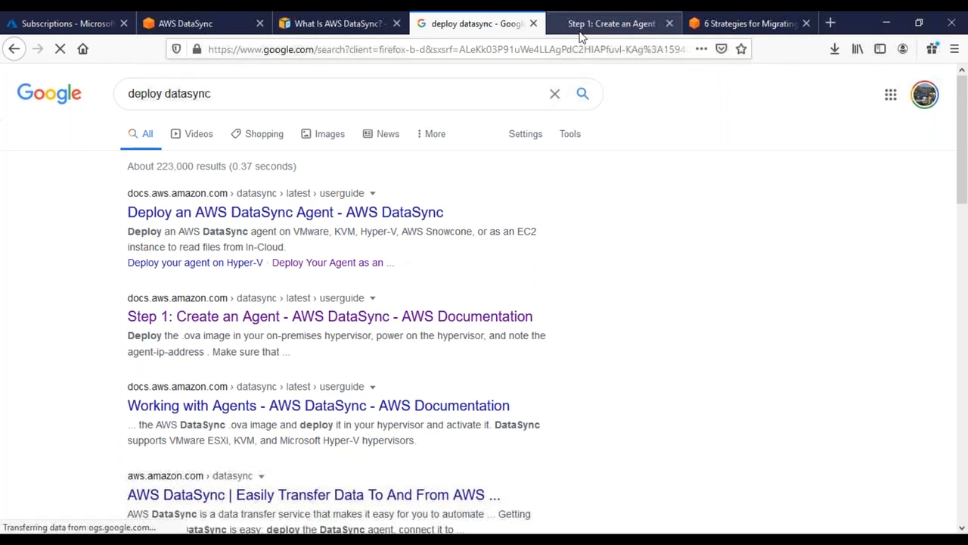
{"action": "left_click", "coordinate": [581, 25]}
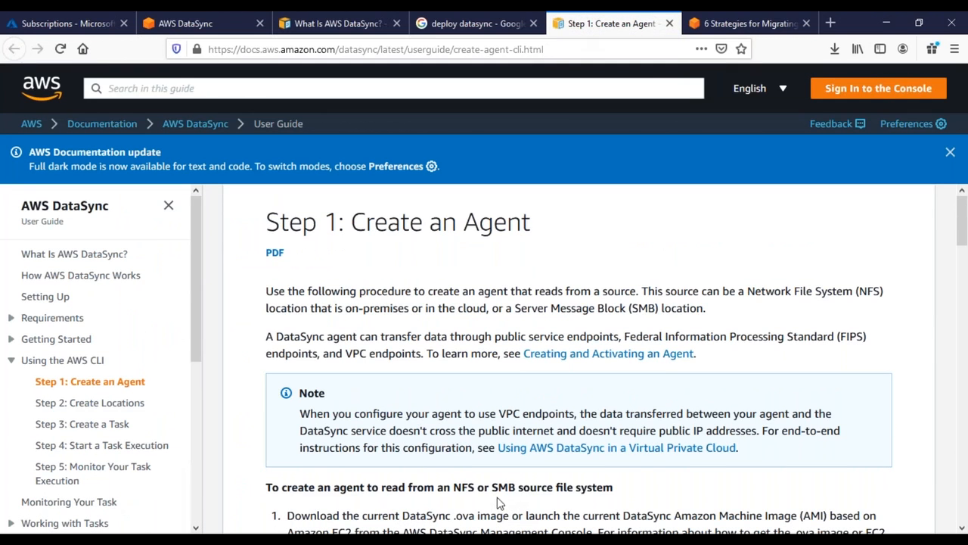
Highlight the agent procedure's instructions on launching the DataSync Amazon Machine Image and deploying the .ova image on-premises.
{"action": "scroll", "coordinate": [541, 450], "scroll_direction": "down", "scroll_amount": 5}
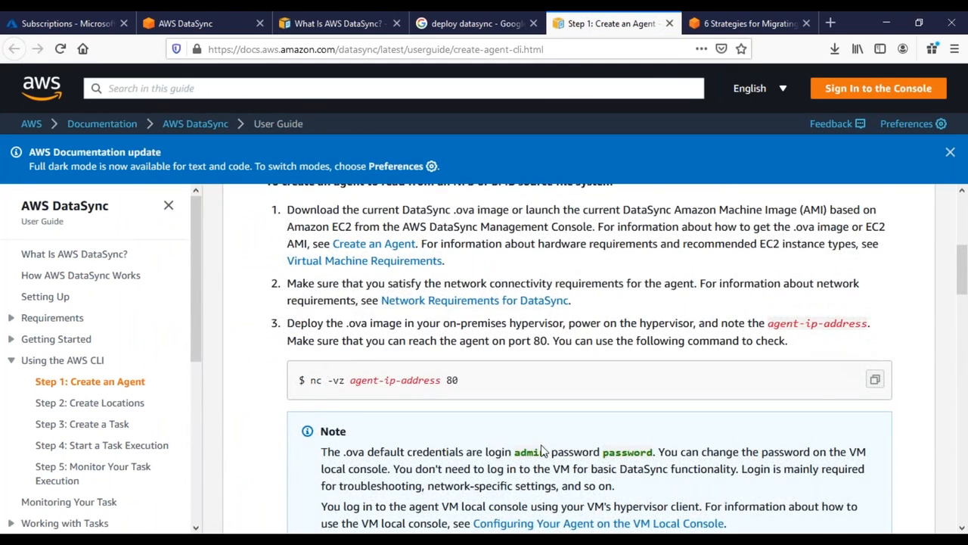
{"action": "scroll", "coordinate": [542, 450], "scroll_direction": "up", "scroll_amount": 3}
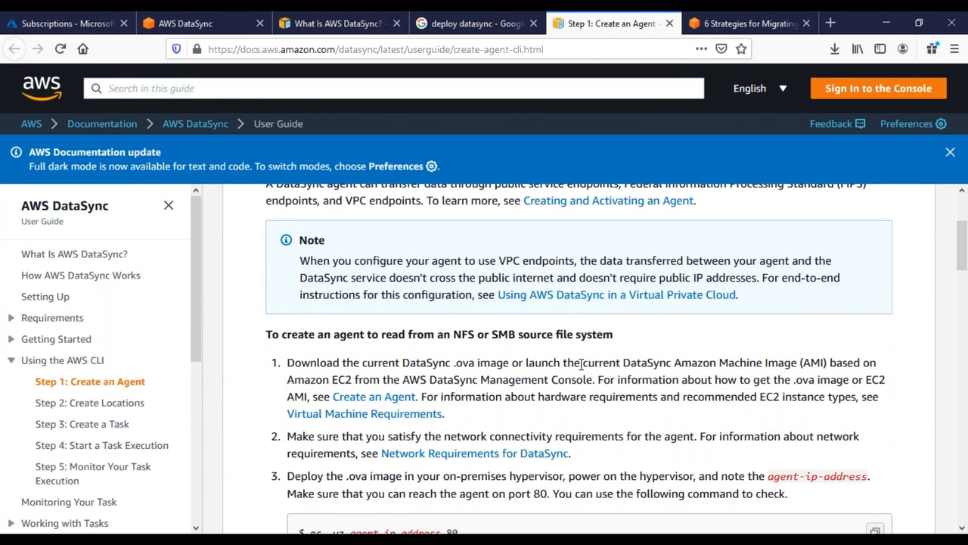
{"action": "left_click_drag", "start_coordinate": [528, 364], "coordinate": [865, 369]}
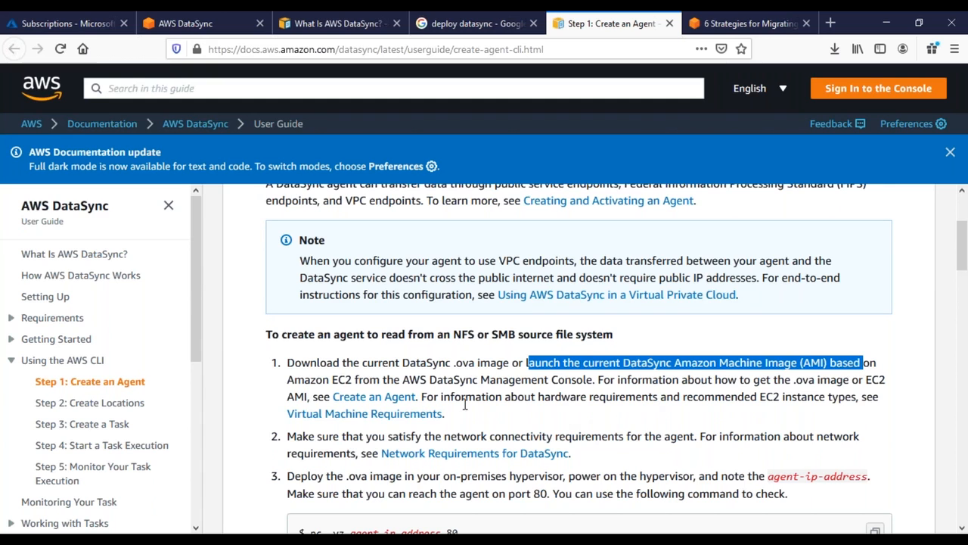
{"action": "scroll", "coordinate": [436, 429], "scroll_direction": "down", "scroll_amount": 2}
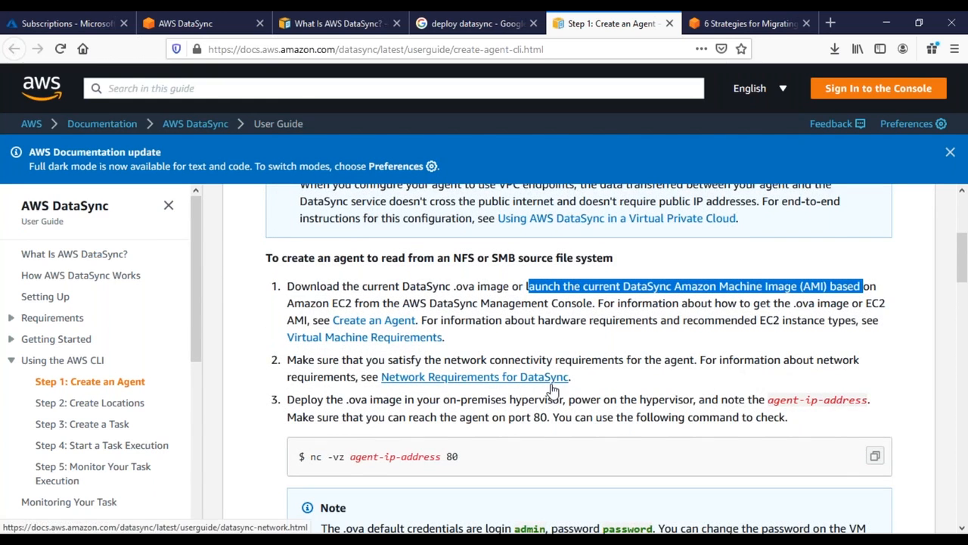
{"action": "scroll", "coordinate": [552, 390], "scroll_direction": "down", "scroll_amount": 2}
{"action": "left_click_drag", "start_coordinate": [317, 324], "coordinate": [767, 340]}
Highlight the activation key request, the public endpoint curl command, the VPC endpoint instruction and the sample activation key.
{"action": "scroll", "coordinate": [771, 342], "scroll_direction": "down", "scroll_amount": 8}
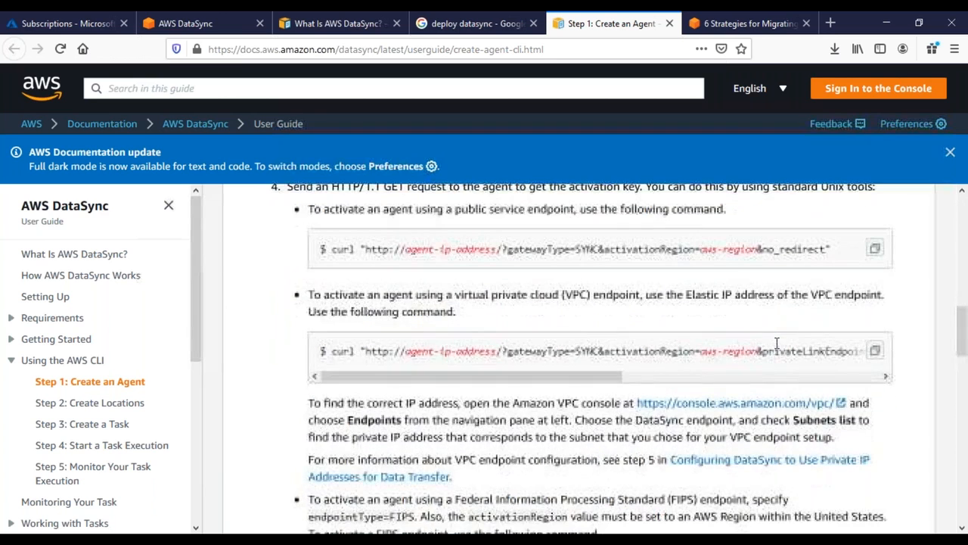
{"action": "scroll", "coordinate": [519, 356], "scroll_direction": "up", "scroll_amount": 4}
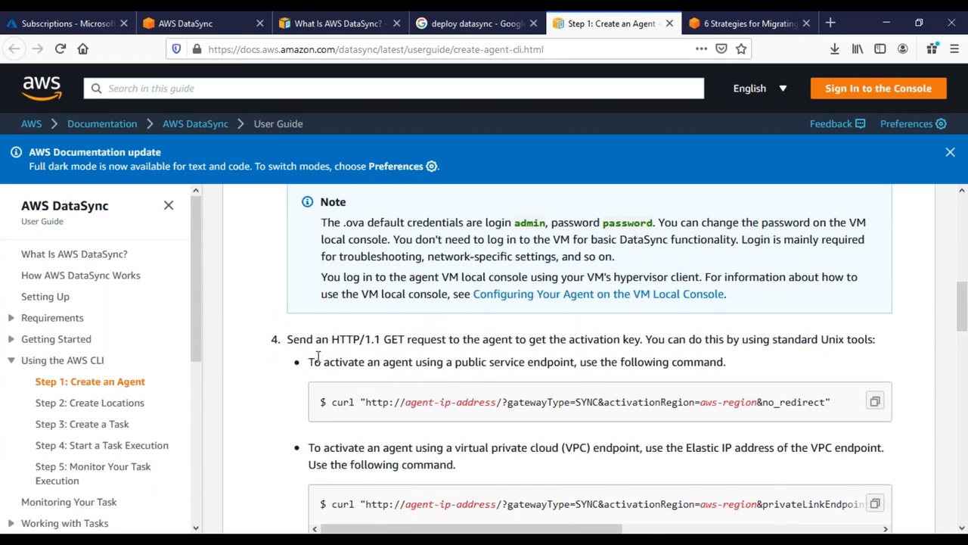
{"action": "left_click_drag", "start_coordinate": [297, 342], "coordinate": [667, 342]}
{"action": "left_click_drag", "start_coordinate": [832, 405], "coordinate": [394, 418]}
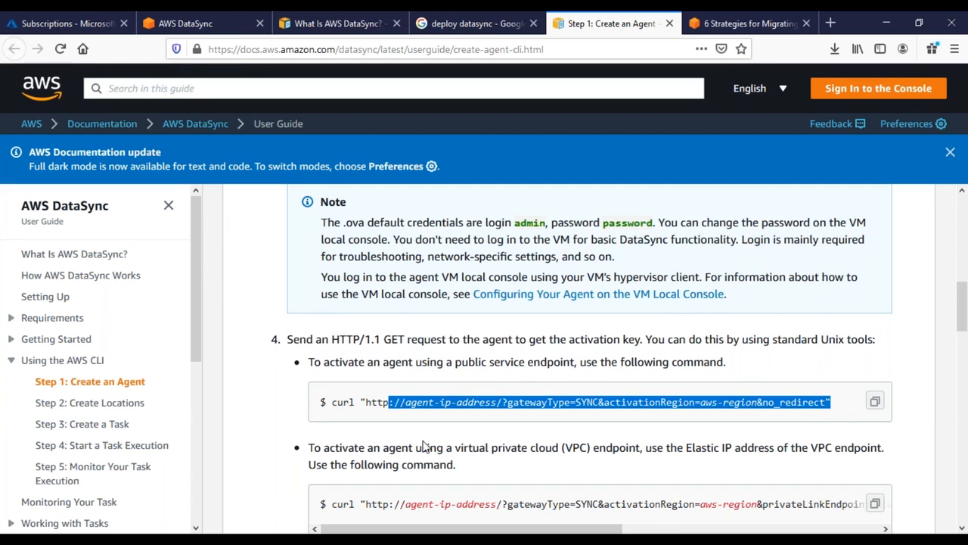
{"action": "left_click_drag", "start_coordinate": [335, 447], "coordinate": [628, 448]}
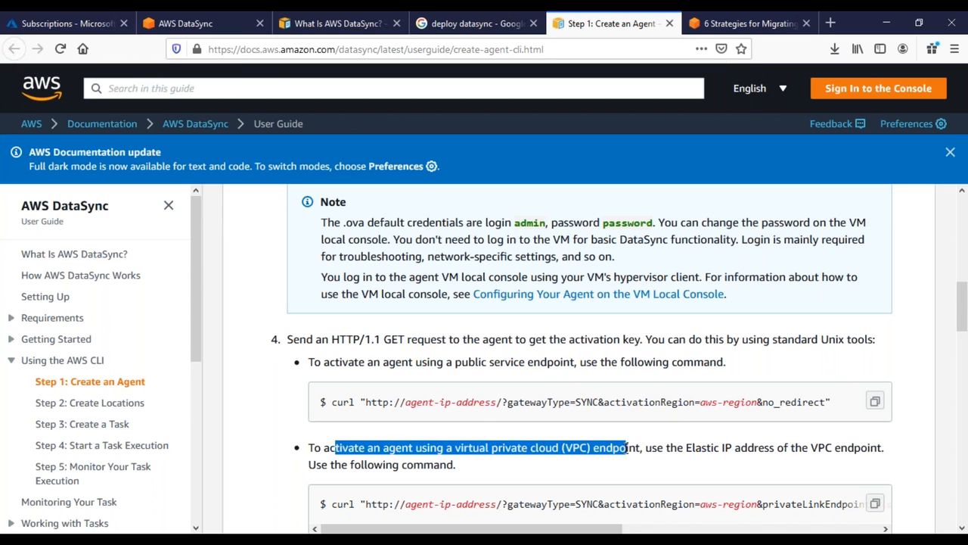
{"action": "scroll", "coordinate": [628, 447], "scroll_direction": "down", "scroll_amount": 4}
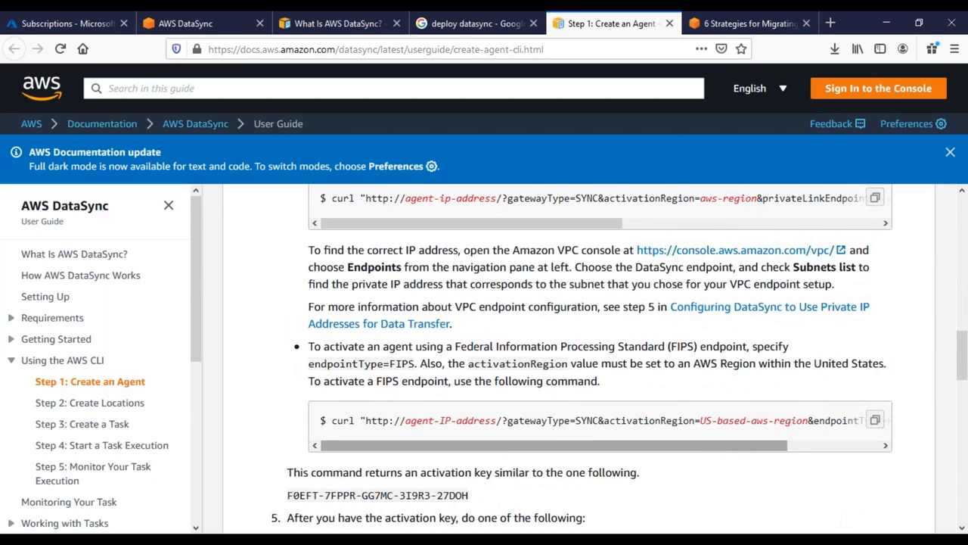
{"action": "scroll", "coordinate": [461, 507], "scroll_direction": "down", "scroll_amount": 3}
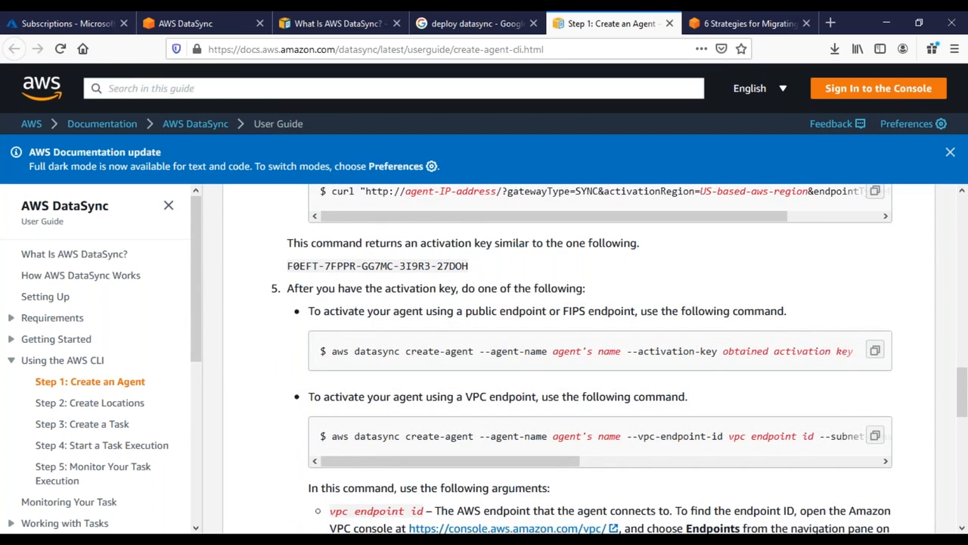
{"action": "left_click_drag", "start_coordinate": [470, 268], "coordinate": [311, 268]}
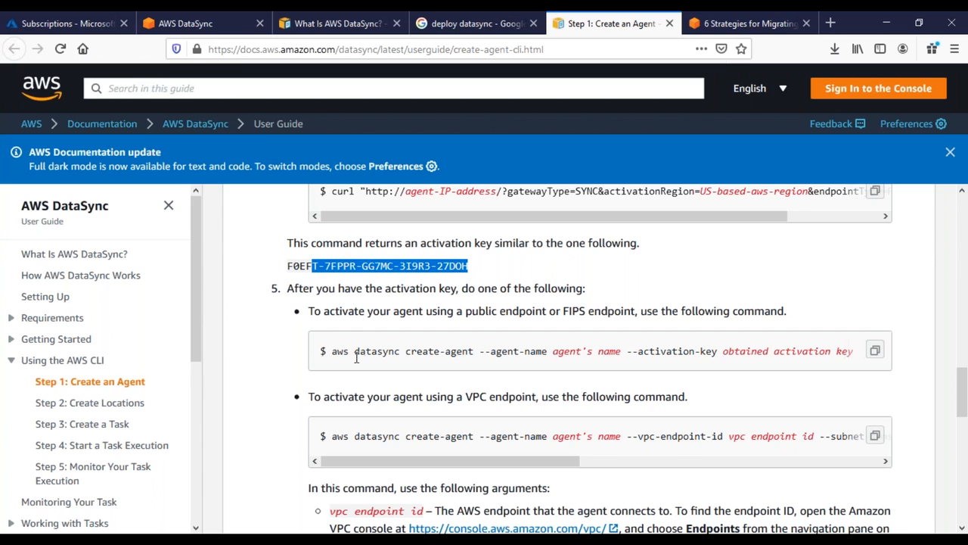
{"action": "scroll", "coordinate": [356, 356], "scroll_direction": "down", "scroll_amount": 4}
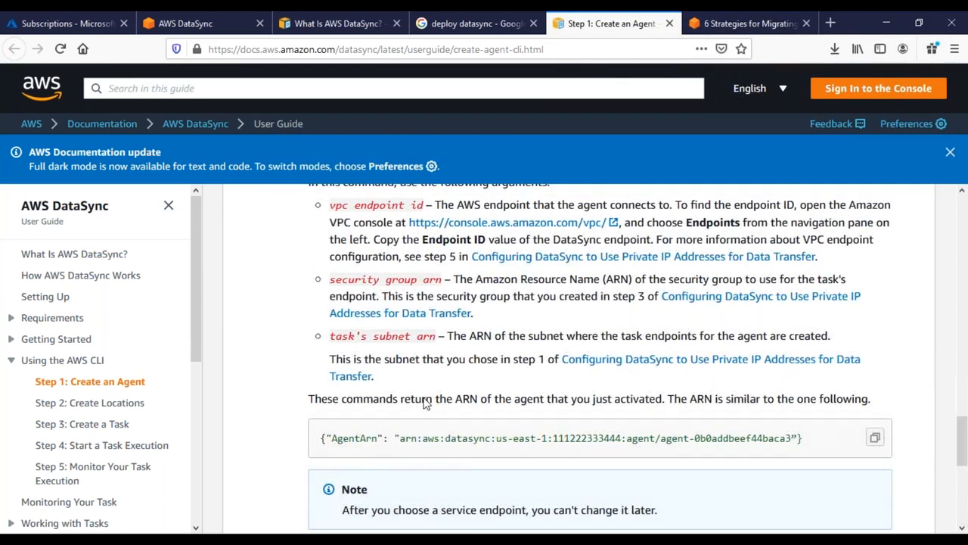
Switch to the Notepad migration notes and add the indented line "Snowball & Snowmobile & Snowcone" under Data Migration, highlighting its first part.
{"action": "mouse_move", "coordinate": [230, 539]}
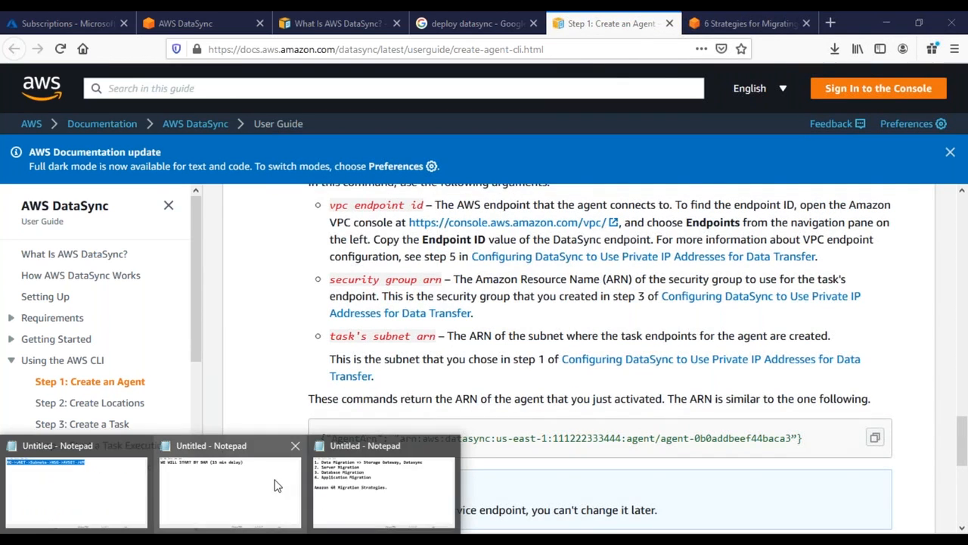
{"action": "left_click", "coordinate": [396, 481]}
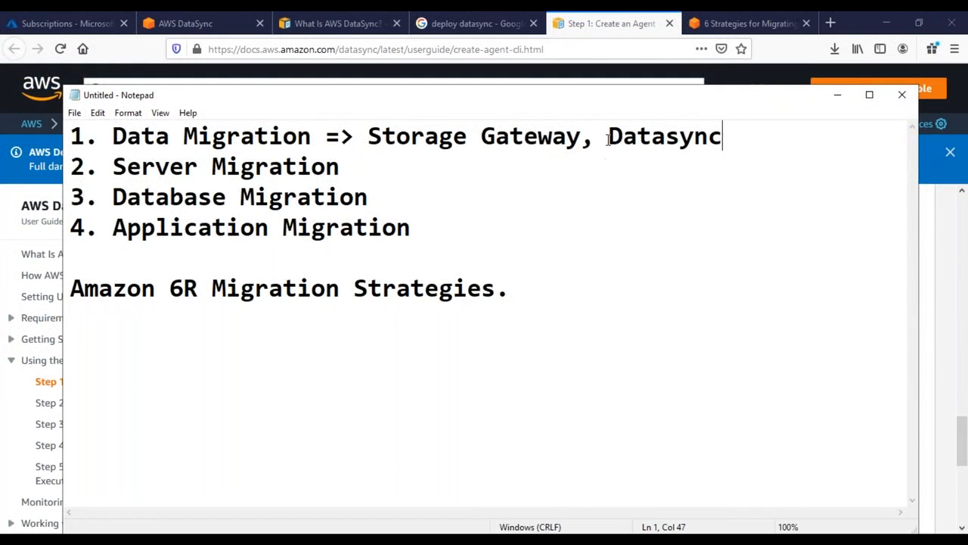
{"action": "left_click_drag", "start_coordinate": [597, 138], "coordinate": [513, 148]}
{"action": "left_click", "coordinate": [733, 136]}
{"action": "key", "text": "Return"}
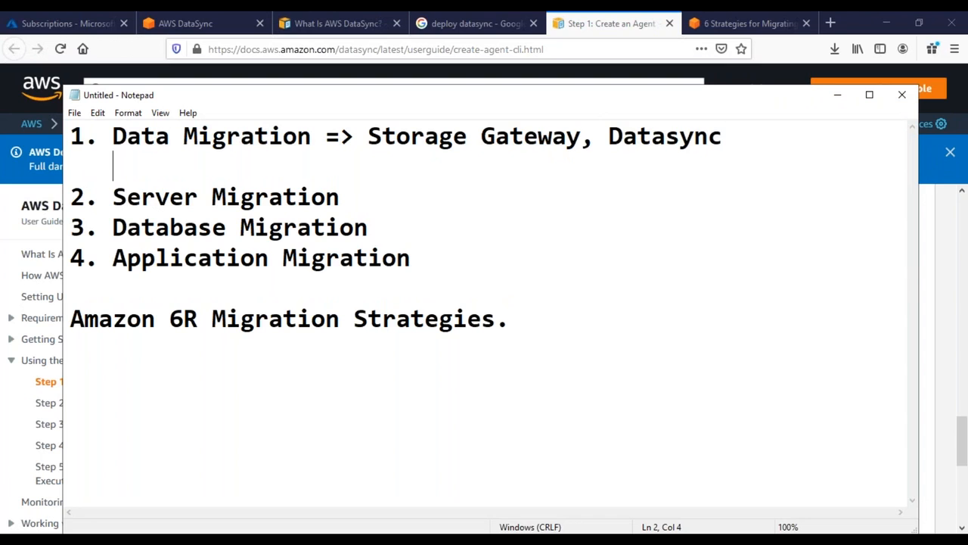
{"action": "type", "text": "Snow"}
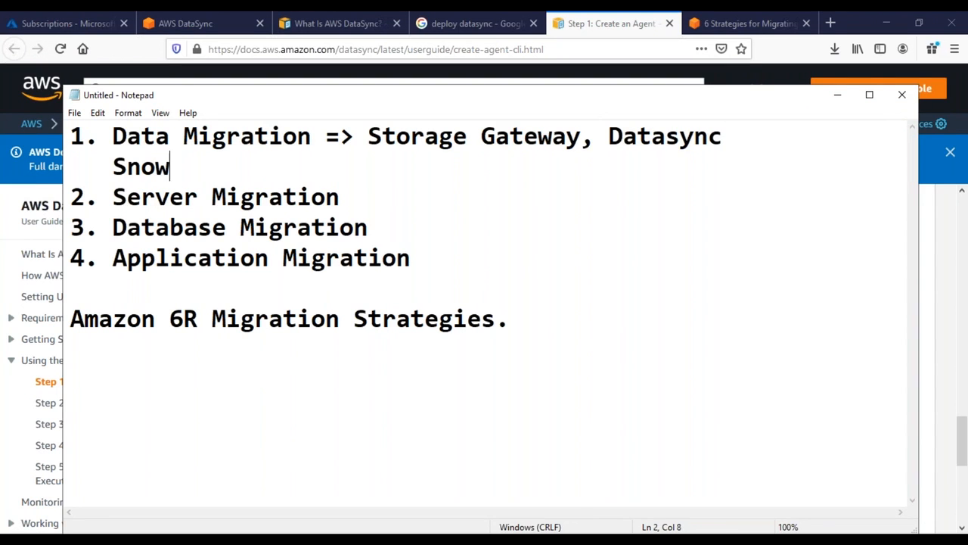
{"action": "type", "text": "ball & Snw"}
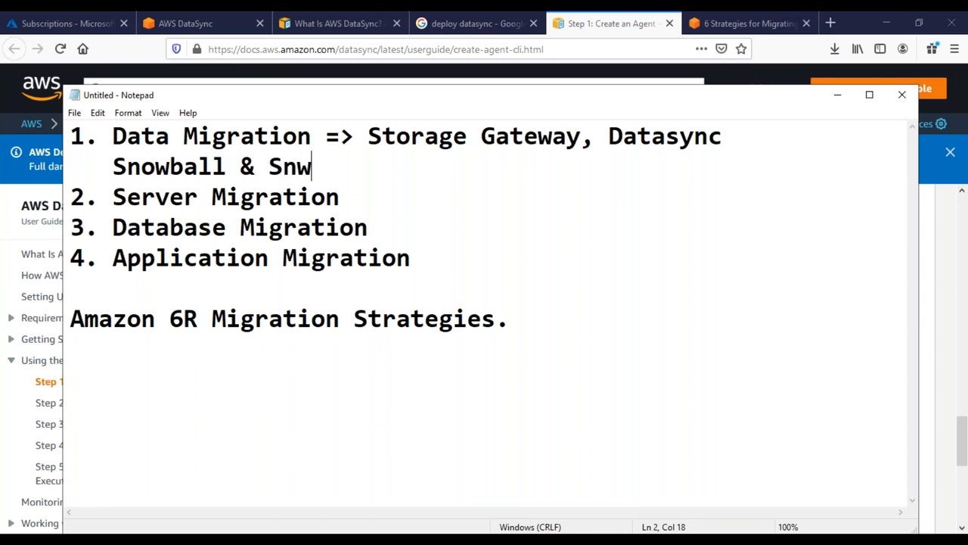
{"action": "key", "text": "BackSpace"}
{"action": "type", "text": "owmo"}
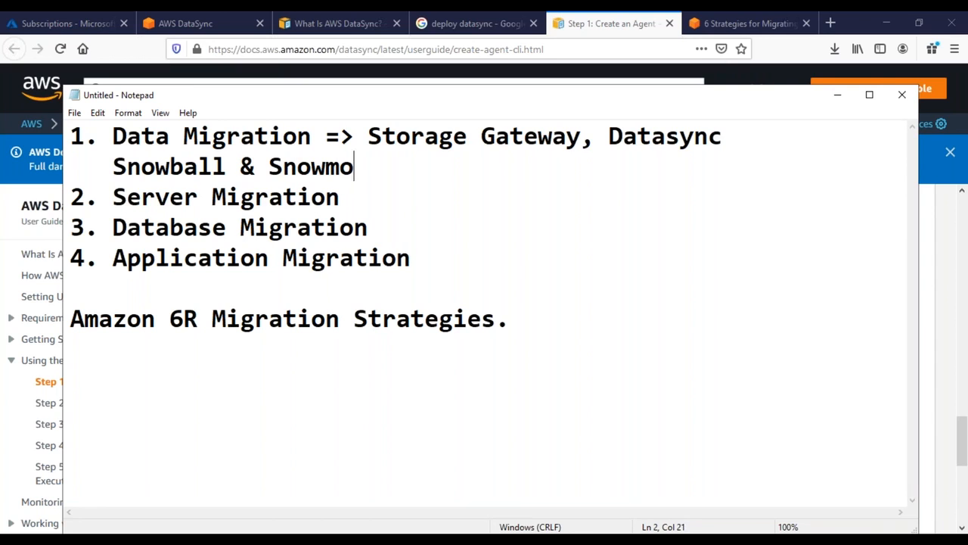
{"action": "type", "text": "bile & snow"}
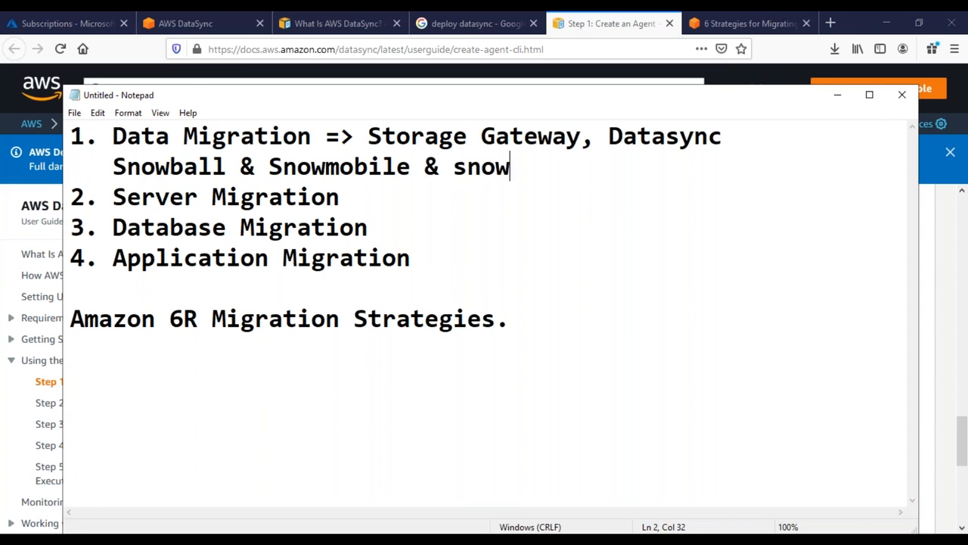
{"action": "key", "text": "BackSpace"}
{"action": "key", "text": "BackSpace"}
{"action": "key", "text": "BackSpace"}
{"action": "key", "text": "BackSpace"}
{"action": "type", "text": "Snow"}
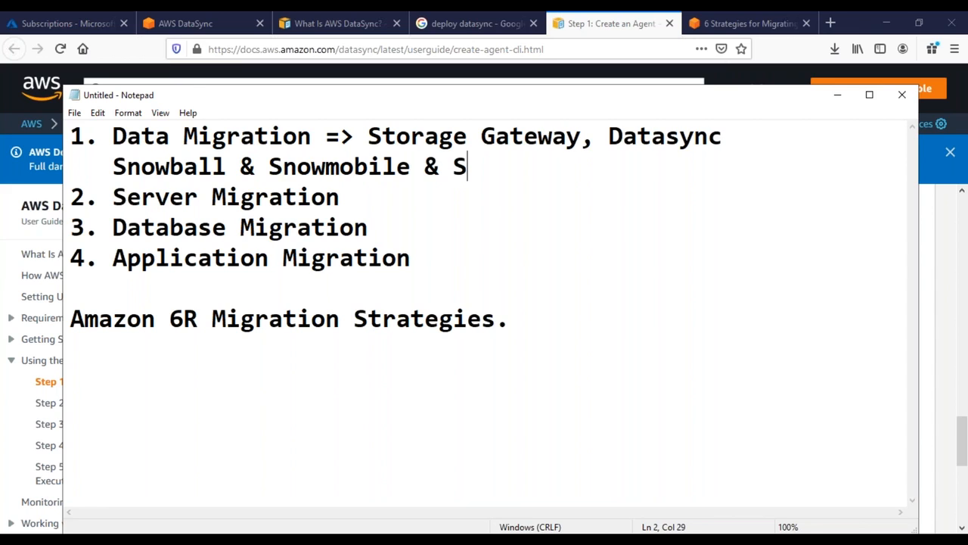
{"action": "type", "text": "cone"}
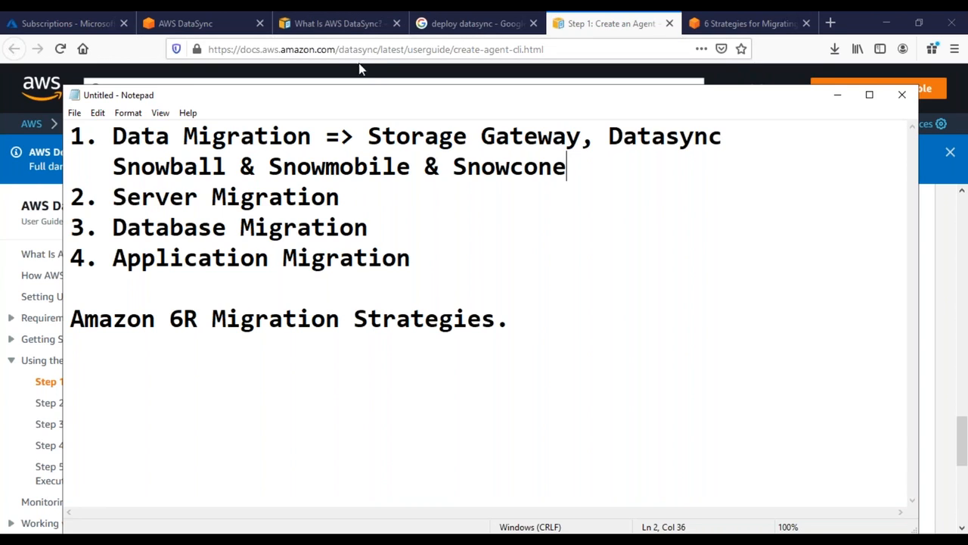
{"action": "left_click_drag", "start_coordinate": [113, 165], "coordinate": [370, 166]}
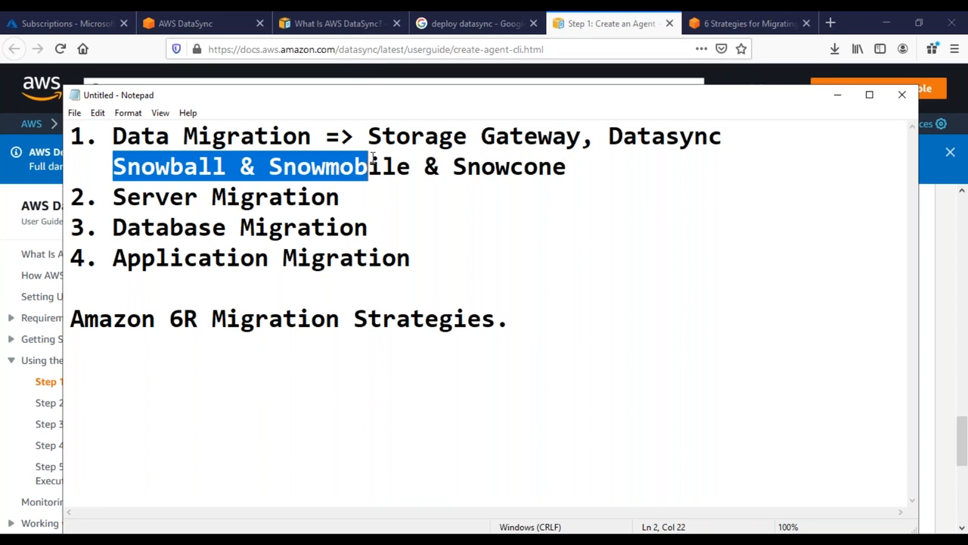
Return to the AWS console in the browser and open the AWS Snow Family service from Migration & Transfer in a new tab.
{"action": "left_click", "coordinate": [583, 28]}
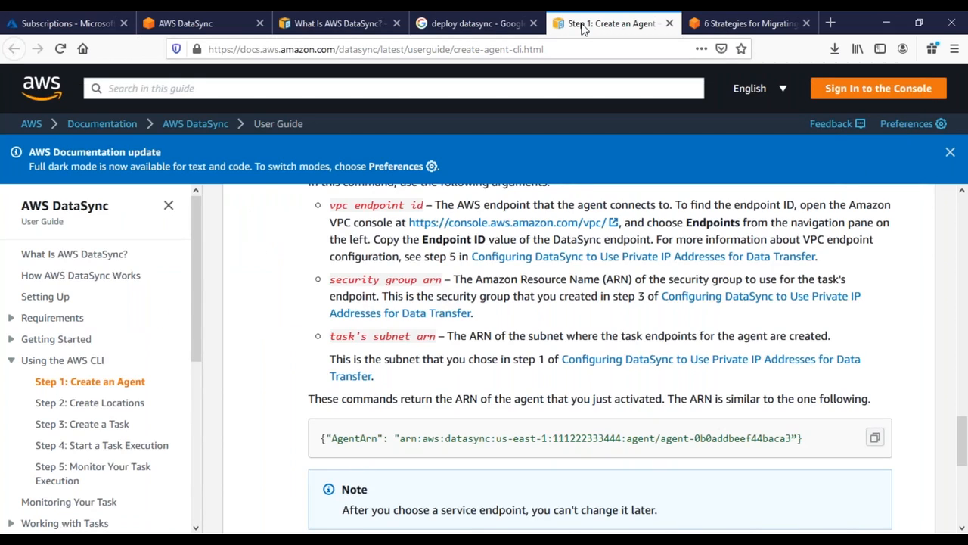
{"action": "left_click", "coordinate": [161, 24]}
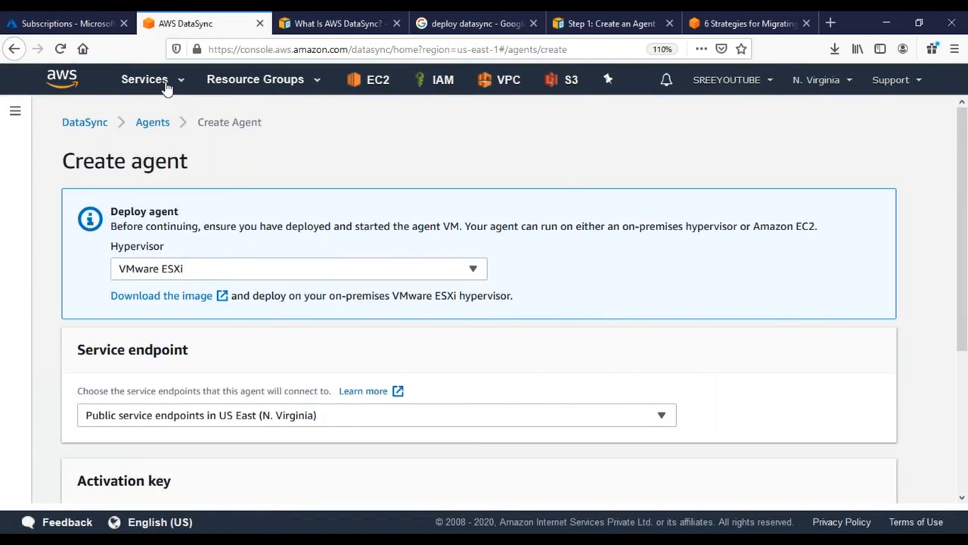
{"action": "left_click", "coordinate": [167, 88]}
{"action": "scroll", "coordinate": [292, 216], "scroll_direction": "down", "scroll_amount": 5}
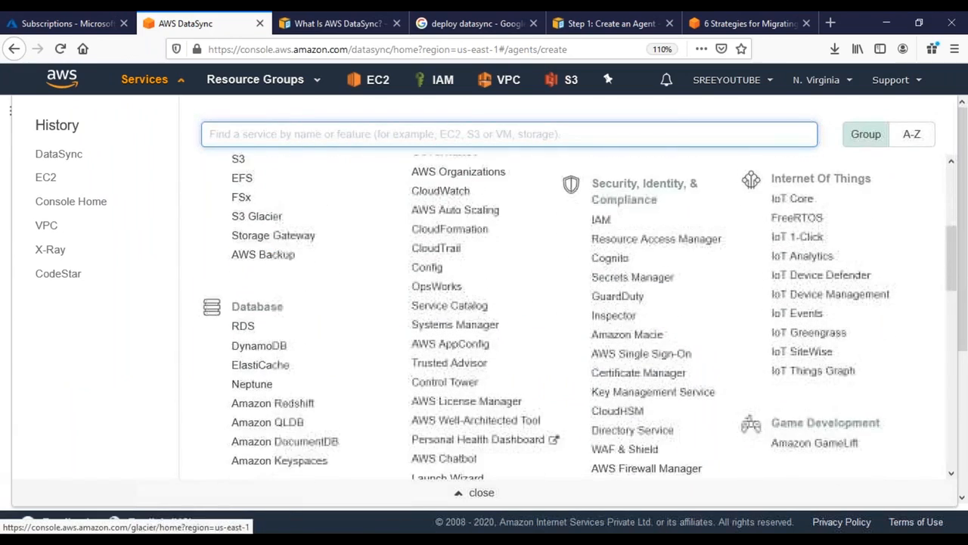
{"action": "scroll", "coordinate": [292, 216], "scroll_direction": "down", "scroll_amount": 6}
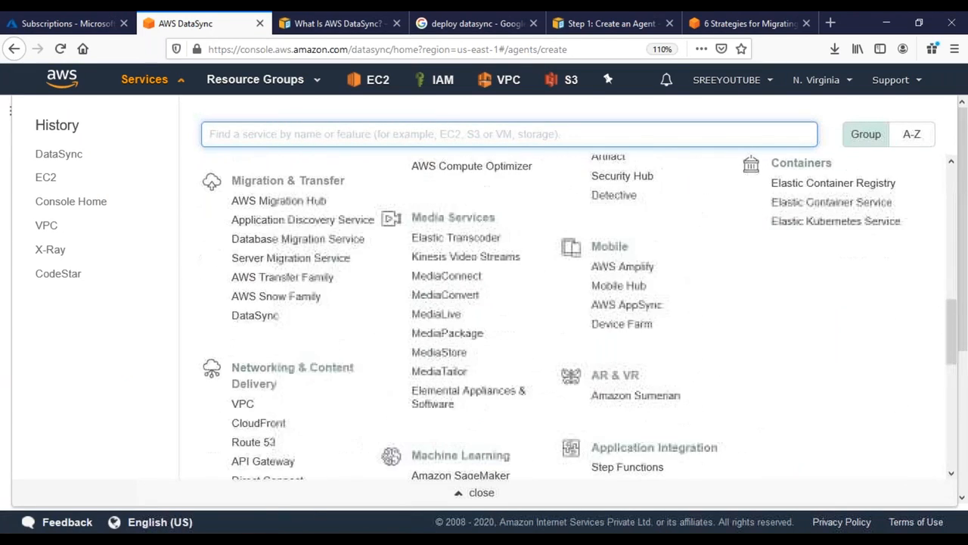
{"action": "scroll", "coordinate": [280, 280], "scroll_direction": "down", "scroll_amount": 1}
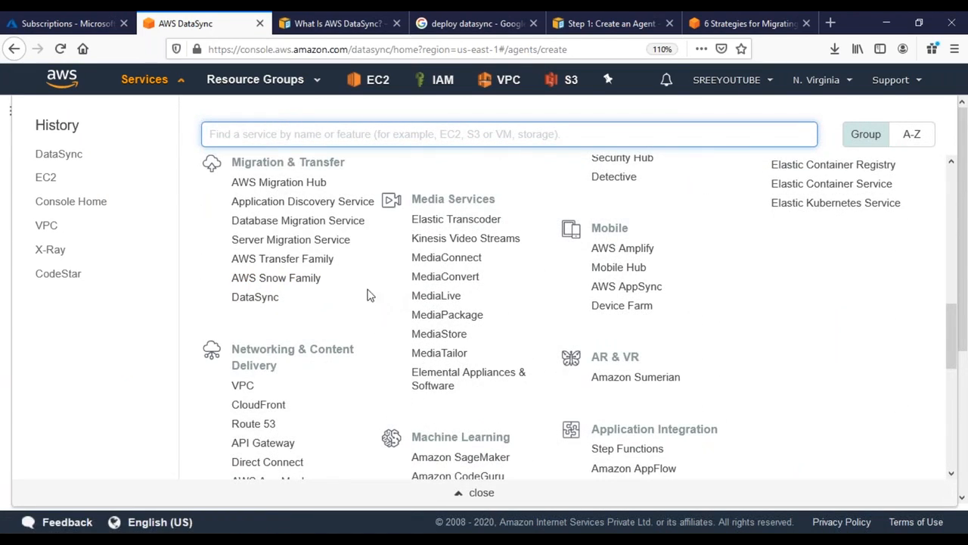
{"action": "right_click", "coordinate": [280, 285]}
{"action": "left_click", "coordinate": [318, 286]}
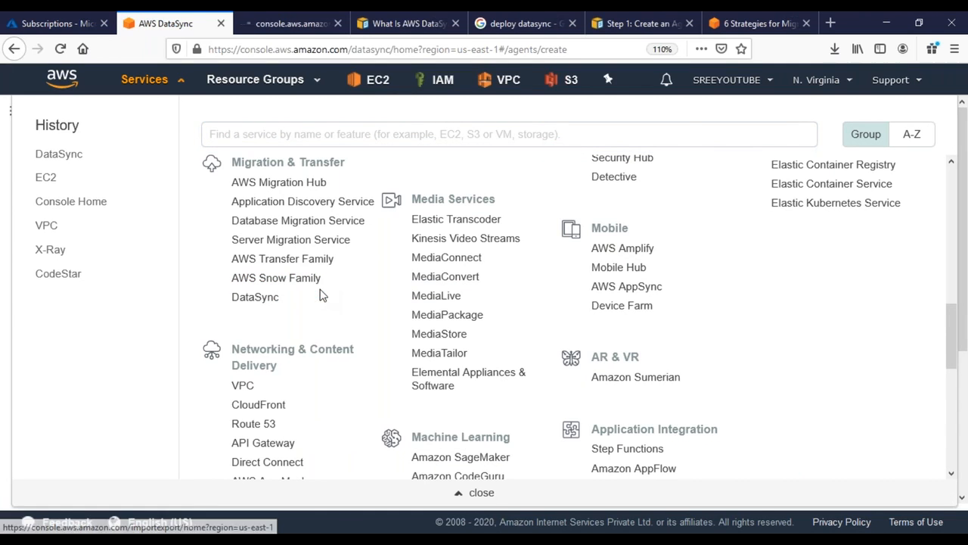
{"action": "left_click", "coordinate": [301, 30]}
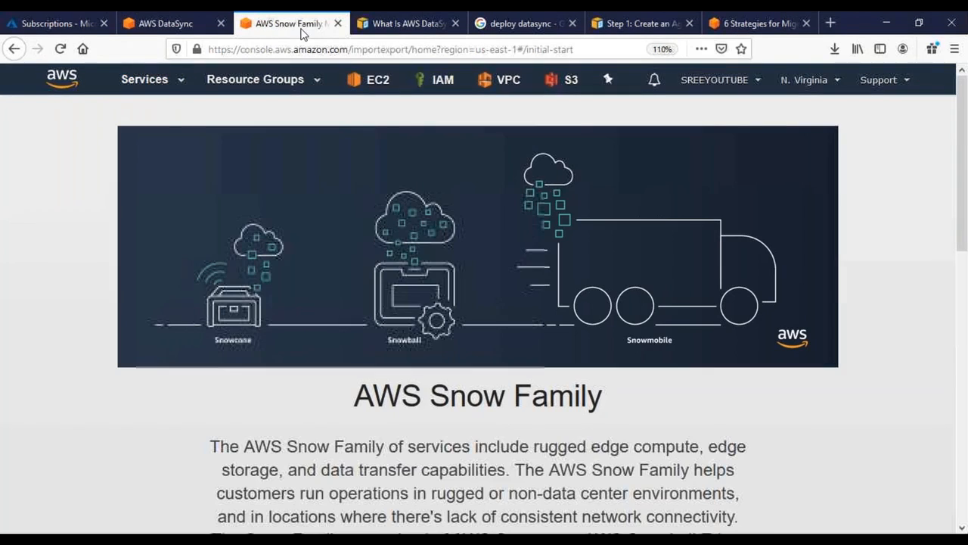
Look over the AWS Snow Family page, including its device illustration, description and Fast, Local and Secure sections.
{"action": "scroll", "coordinate": [477, 310], "scroll_direction": "down", "scroll_amount": 4}
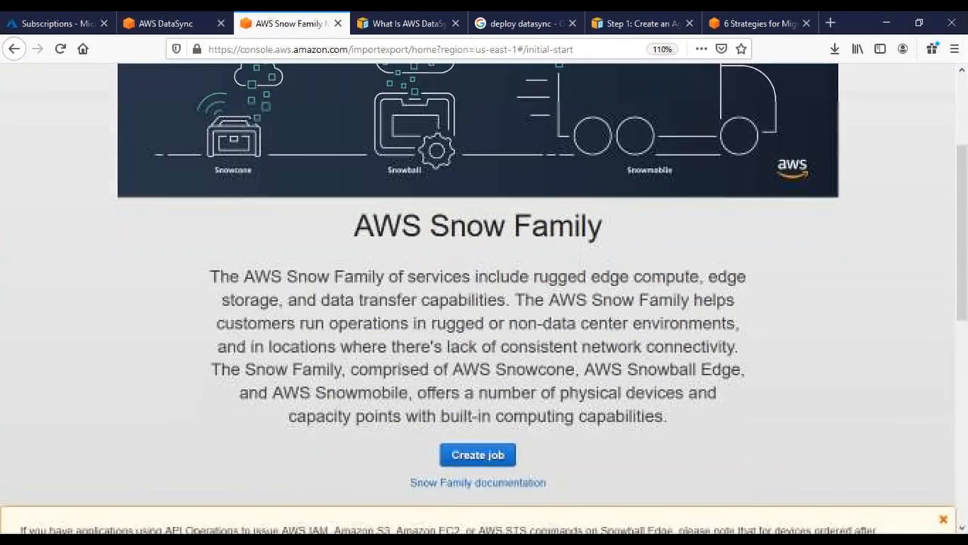
{"action": "scroll", "coordinate": [480, 456], "scroll_direction": "down", "scroll_amount": 6}
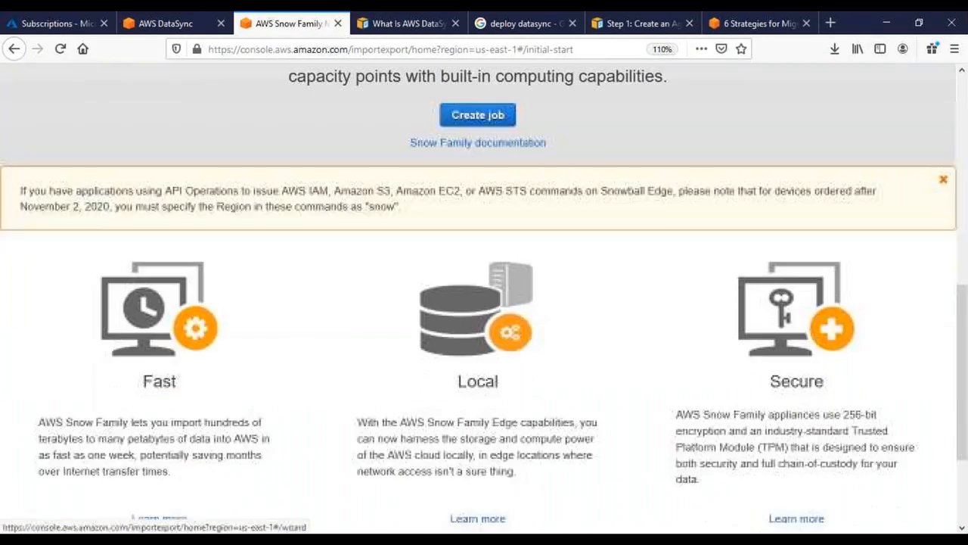
{"action": "scroll", "coordinate": [478, 303], "scroll_direction": "down", "scroll_amount": 4}
{"action": "scroll", "coordinate": [478, 303], "scroll_direction": "up", "scroll_amount": 10}
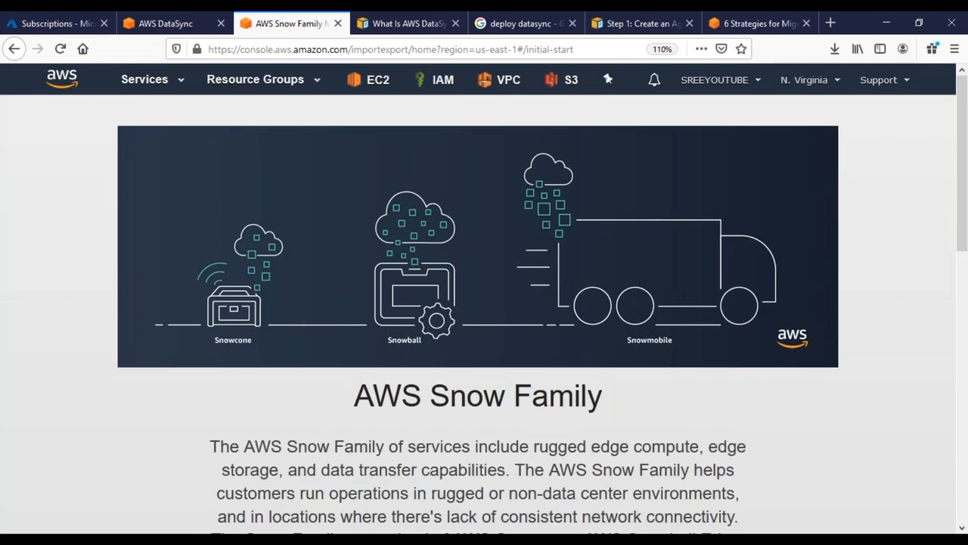
{"action": "scroll", "coordinate": [469, 464], "scroll_direction": "down", "scroll_amount": 3}
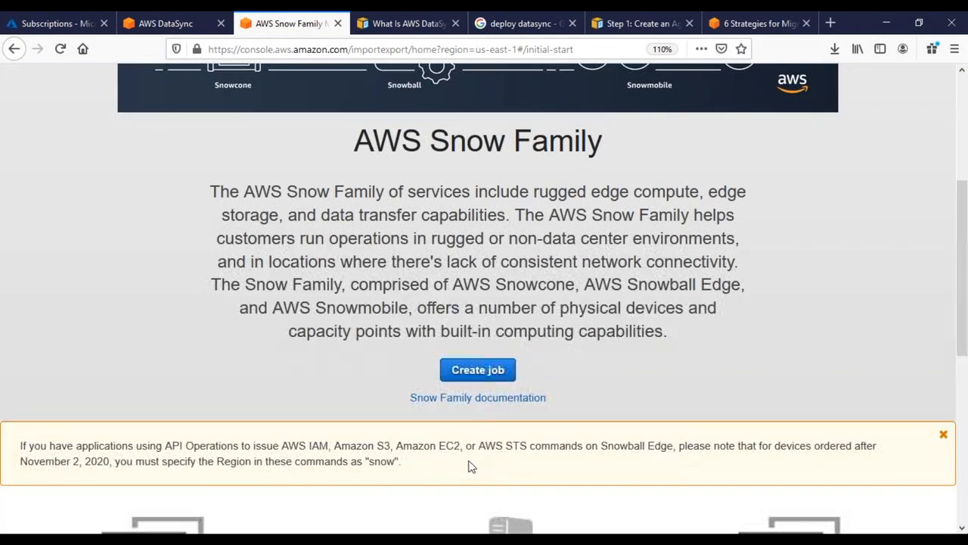
Open the Snow Family documentation and look over the Snowcone, Snowball Edge and Snowball guides and the API reference.
{"action": "left_click", "coordinate": [493, 405]}
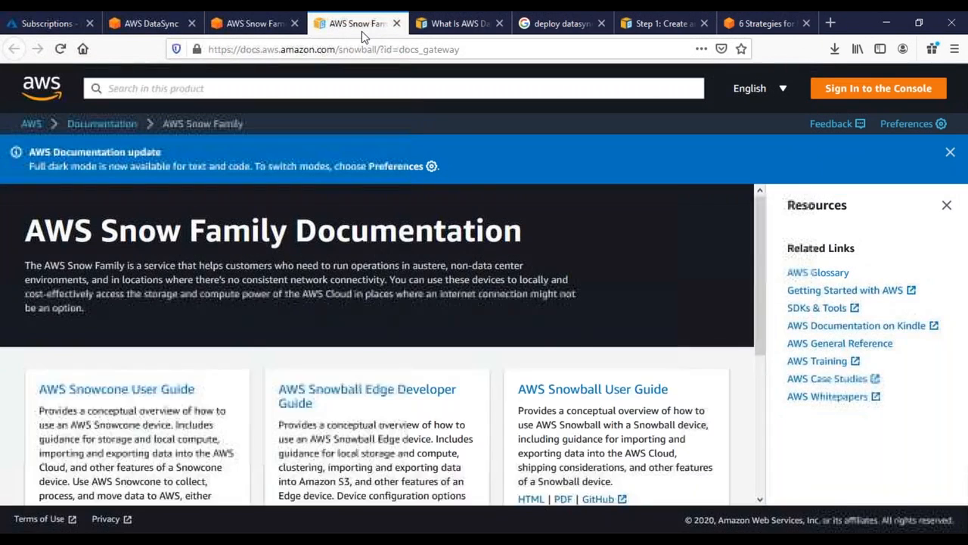
{"action": "scroll", "coordinate": [288, 242], "scroll_direction": "down", "scroll_amount": 3}
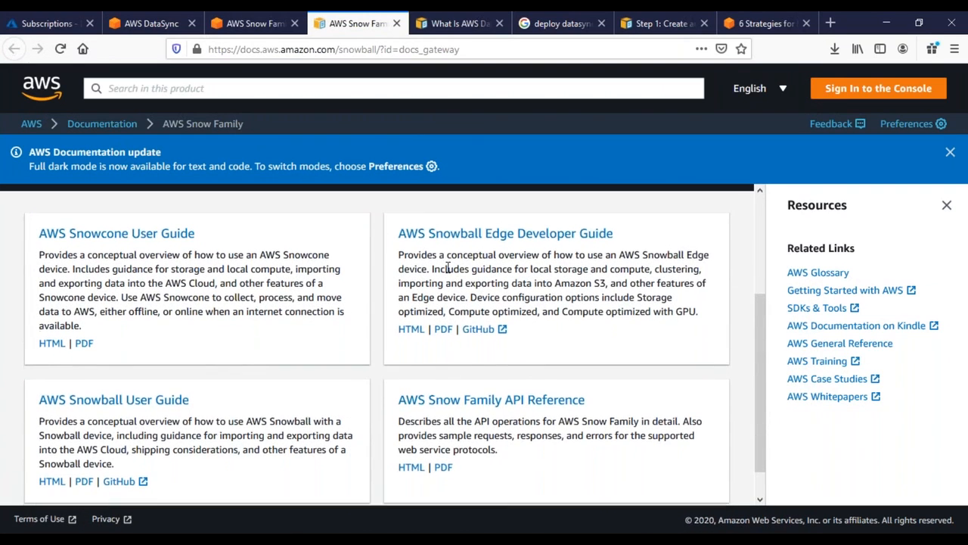
{"action": "scroll", "coordinate": [446, 266], "scroll_direction": "down", "scroll_amount": 1}
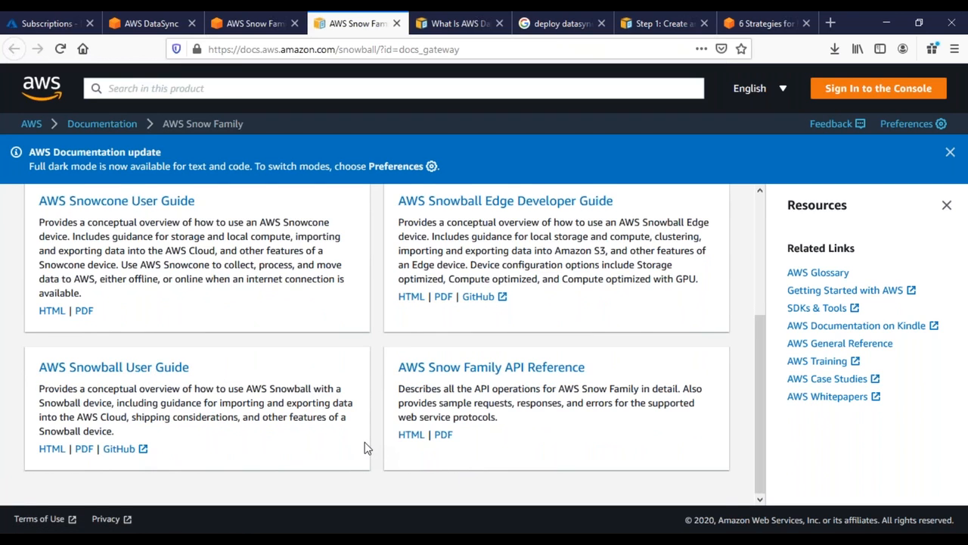
{"action": "scroll", "coordinate": [364, 448], "scroll_direction": "up", "scroll_amount": 2}
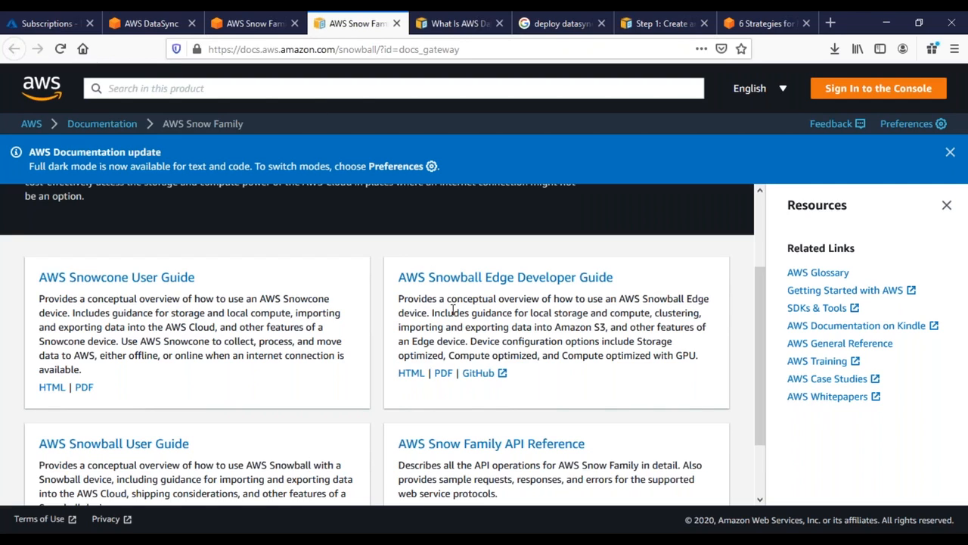
Return to the Snow Family console page and review the Snowcone, Snowball and Snowmobile illustration and the service description.
{"action": "left_click", "coordinate": [261, 24]}
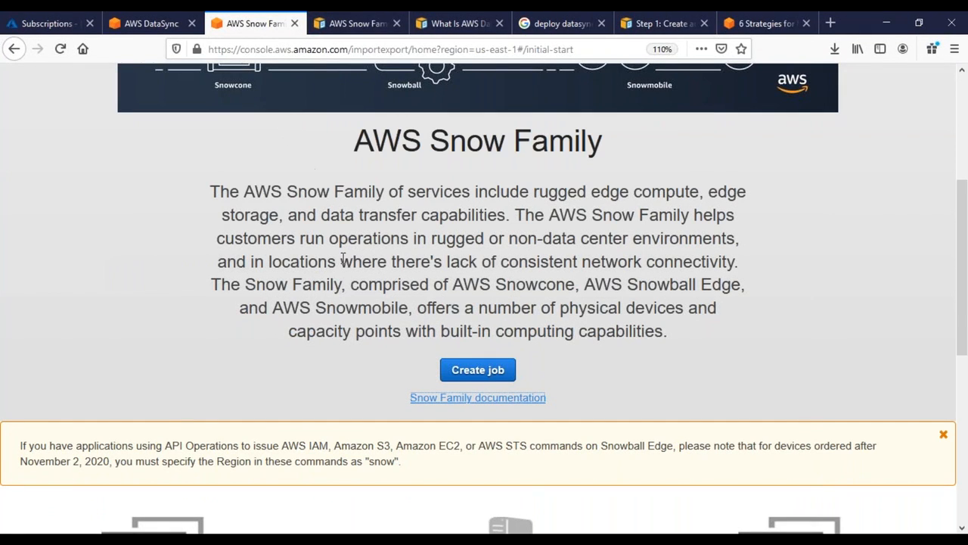
{"action": "scroll", "coordinate": [342, 259], "scroll_direction": "down", "scroll_amount": 4}
{"action": "scroll", "coordinate": [378, 256], "scroll_direction": "up", "scroll_amount": 7}
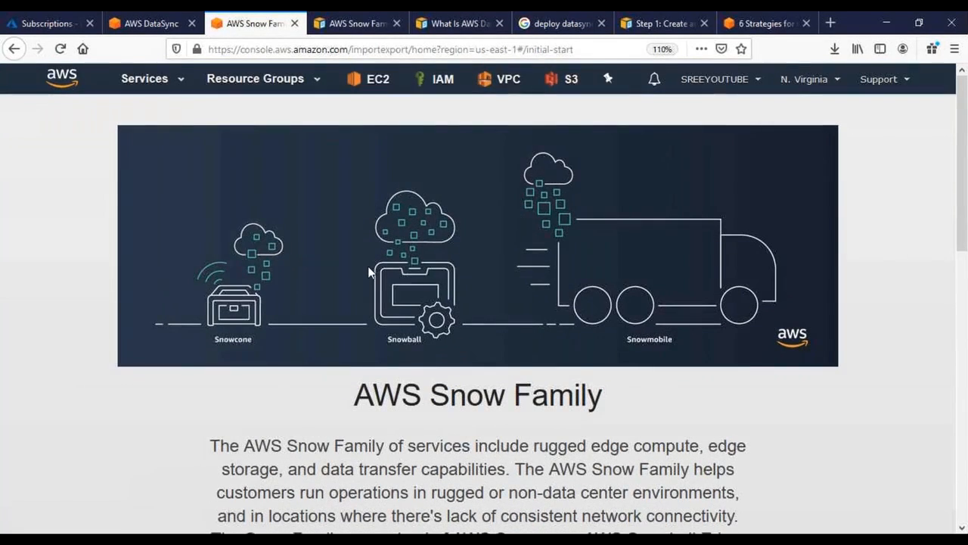
{"action": "scroll", "coordinate": [367, 318], "scroll_direction": "down", "scroll_amount": 3}
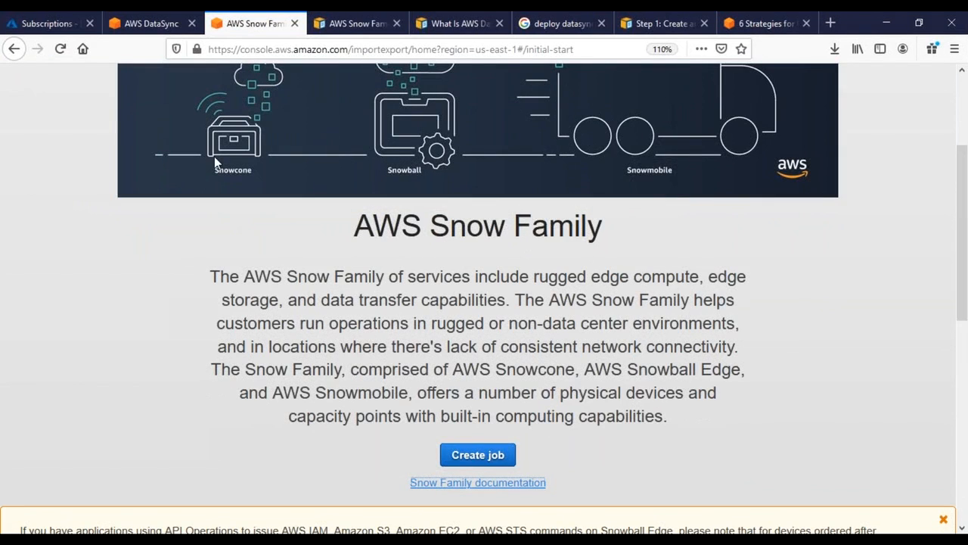
{"action": "scroll", "coordinate": [597, 200], "scroll_direction": "up", "scroll_amount": 2}
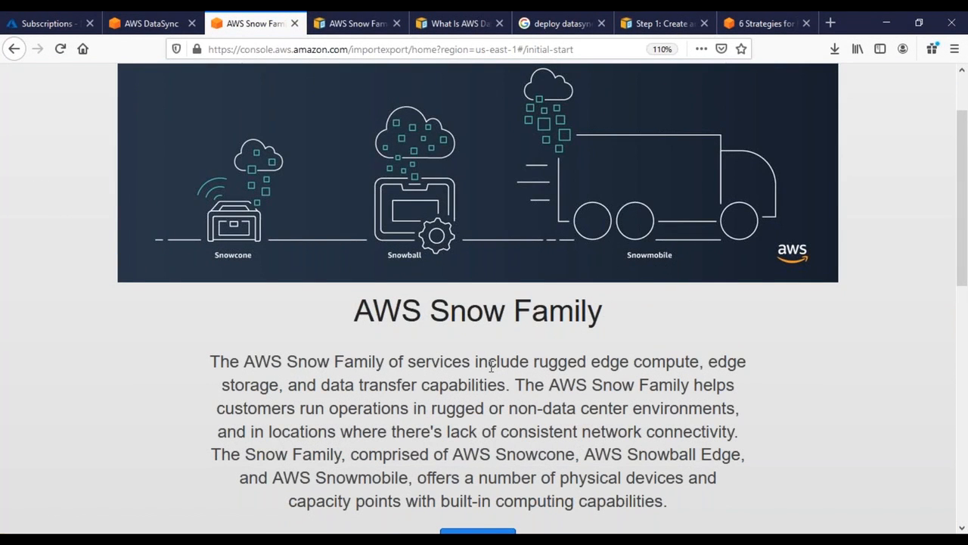
{"action": "scroll", "coordinate": [464, 387], "scroll_direction": "up", "scroll_amount": 2}
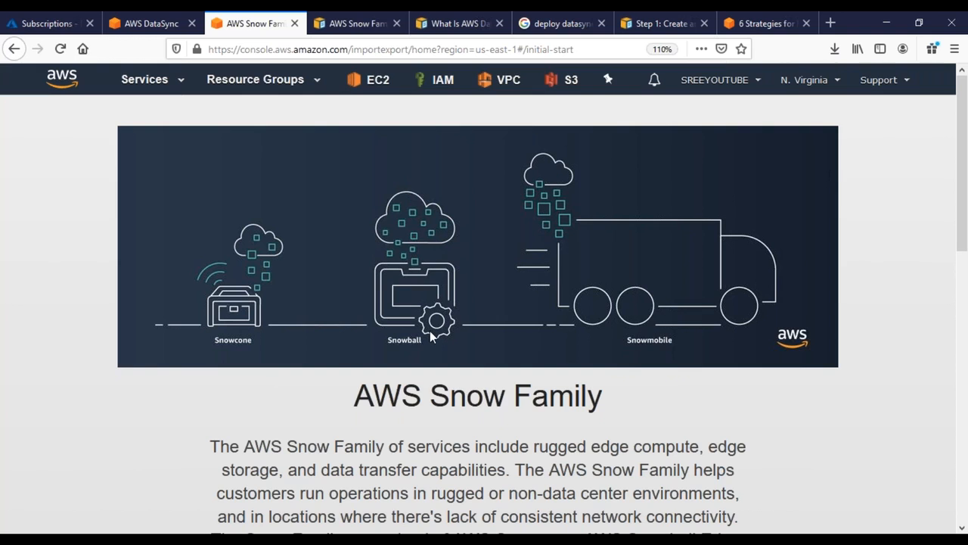
{"action": "scroll", "coordinate": [432, 336], "scroll_direction": "down", "scroll_amount": 2}
Search Google for "snowcone" and find the AWS Snowcone result from Amazon Web Services.
{"action": "left_click", "coordinate": [548, 26]}
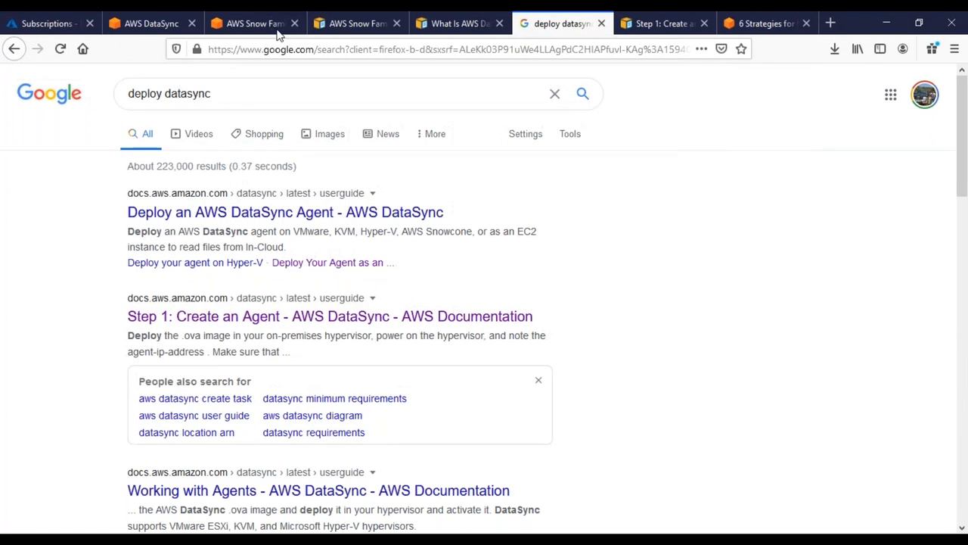
{"action": "left_click_drag", "start_coordinate": [242, 101], "coordinate": [113, 88]}
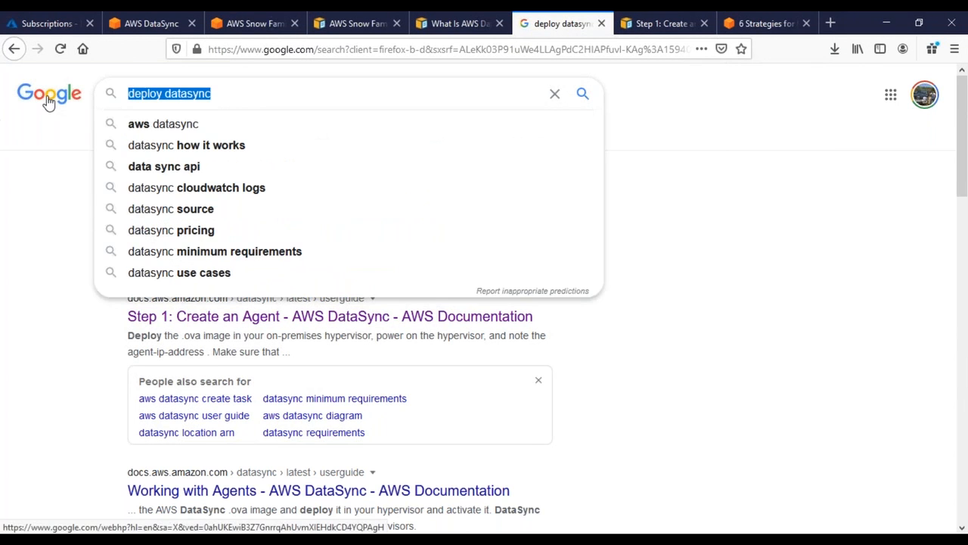
{"action": "type", "text": "snowcone"}
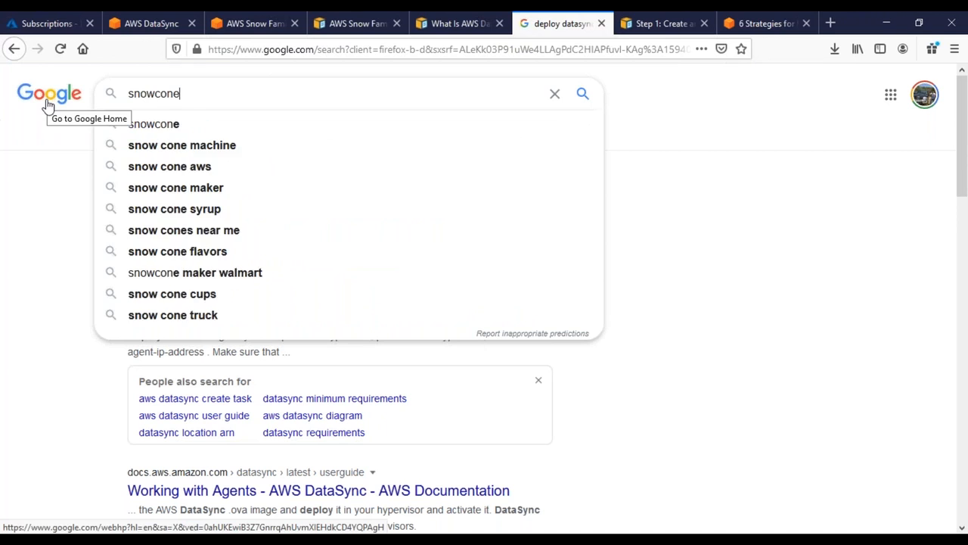
{"action": "key", "text": "Return"}
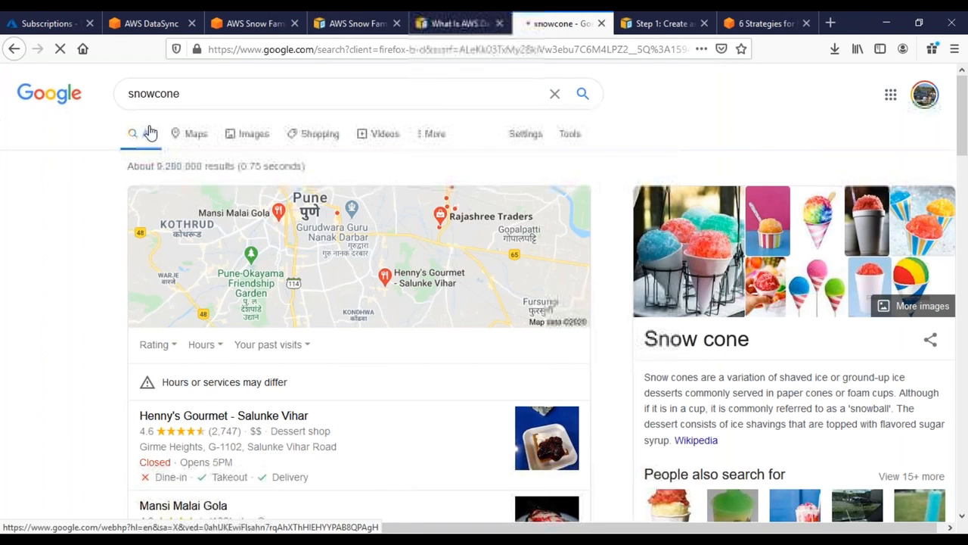
{"action": "scroll", "coordinate": [208, 303], "scroll_direction": "down", "scroll_amount": 5}
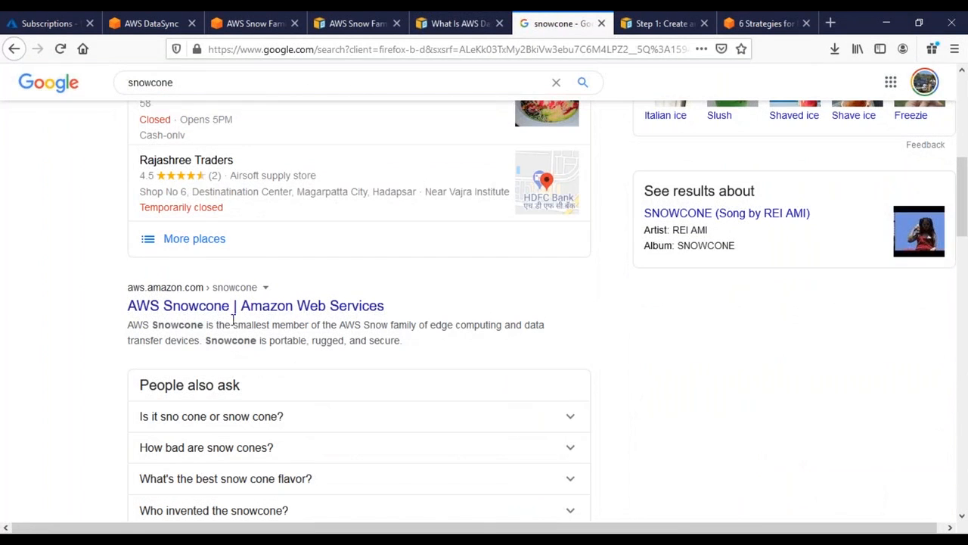
Open the AWS Snowcone page and read its introductory paragraph, highlighting the device's weight, usable storage and ruggedized design.
{"action": "left_click", "coordinate": [235, 311]}
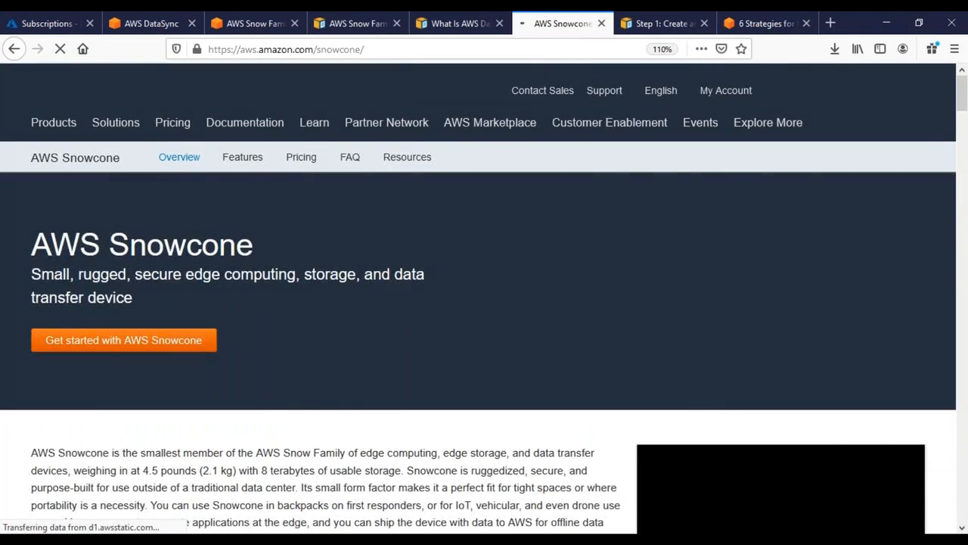
{"action": "scroll", "coordinate": [233, 328], "scroll_direction": "down", "scroll_amount": 1}
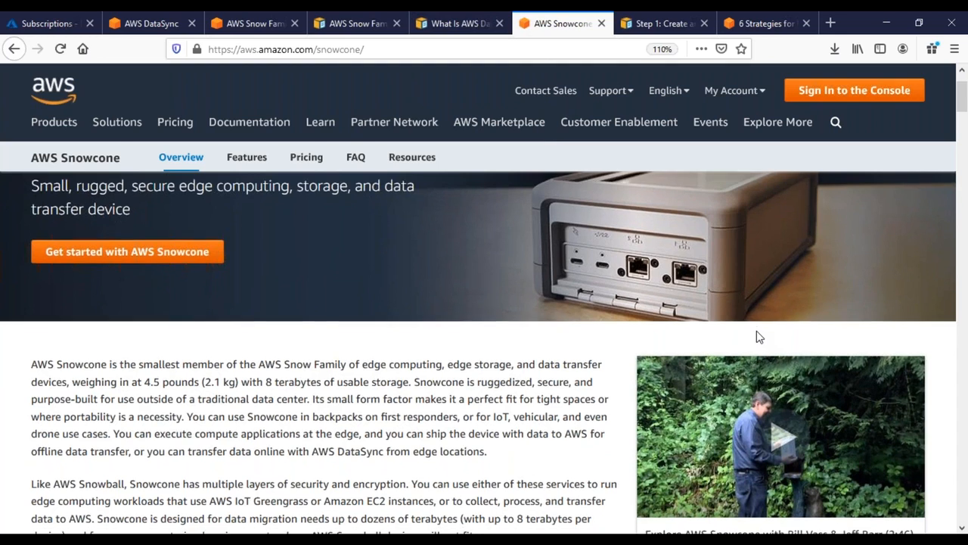
{"action": "scroll", "coordinate": [757, 335], "scroll_direction": "down", "scroll_amount": 2}
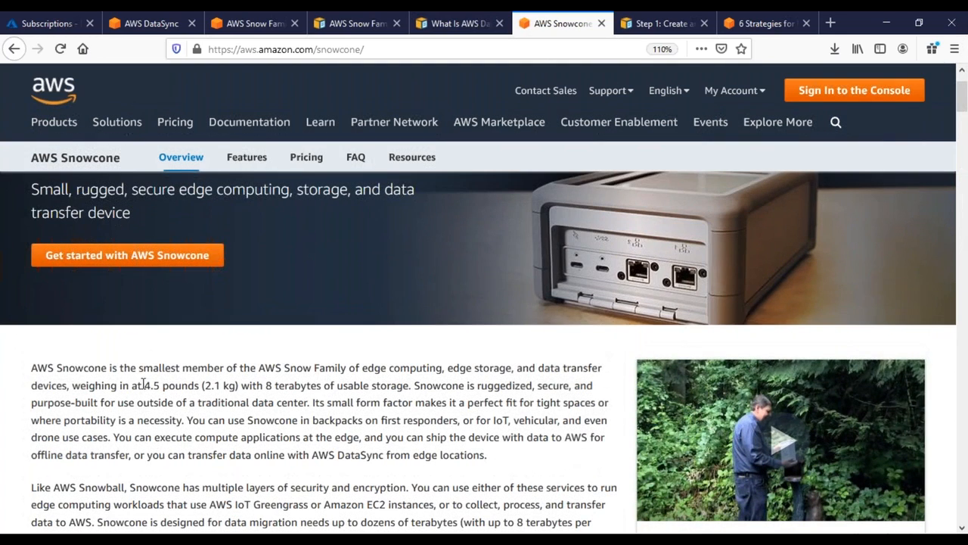
{"action": "left_click_drag", "start_coordinate": [123, 367], "coordinate": [382, 403]}
{"action": "left_click", "coordinate": [319, 400]}
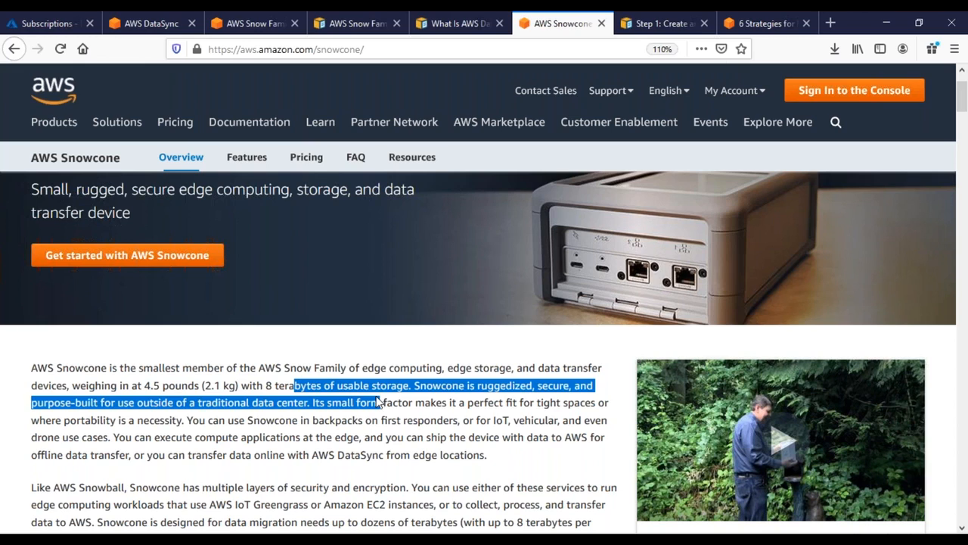
{"action": "left_click", "coordinate": [418, 435]}
{"action": "left_click_drag", "start_coordinate": [428, 385], "coordinate": [191, 394]}
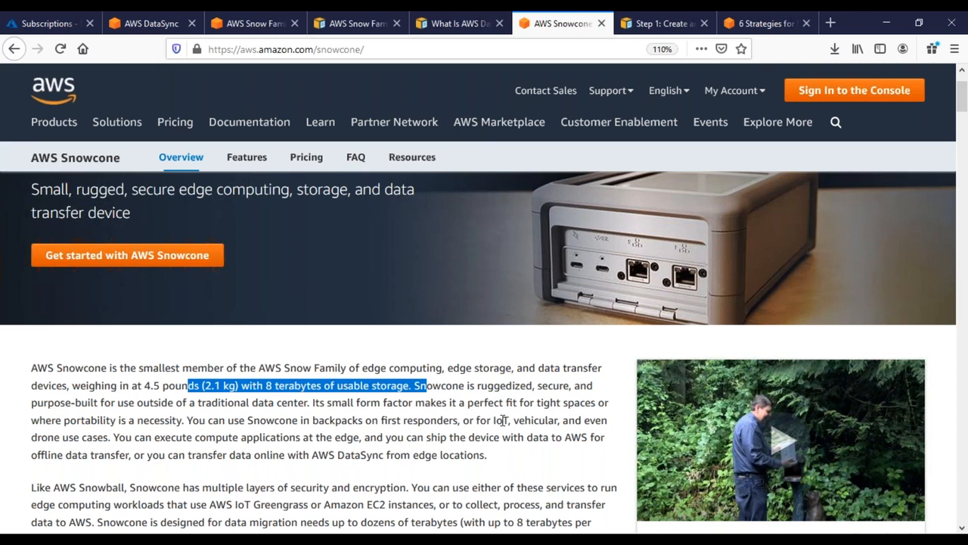
Read the Snowcone paragraph on security layers, edge computing workloads and data migration capacity, highlighting the key passages.
{"action": "scroll", "coordinate": [503, 420], "scroll_direction": "down", "scroll_amount": 2}
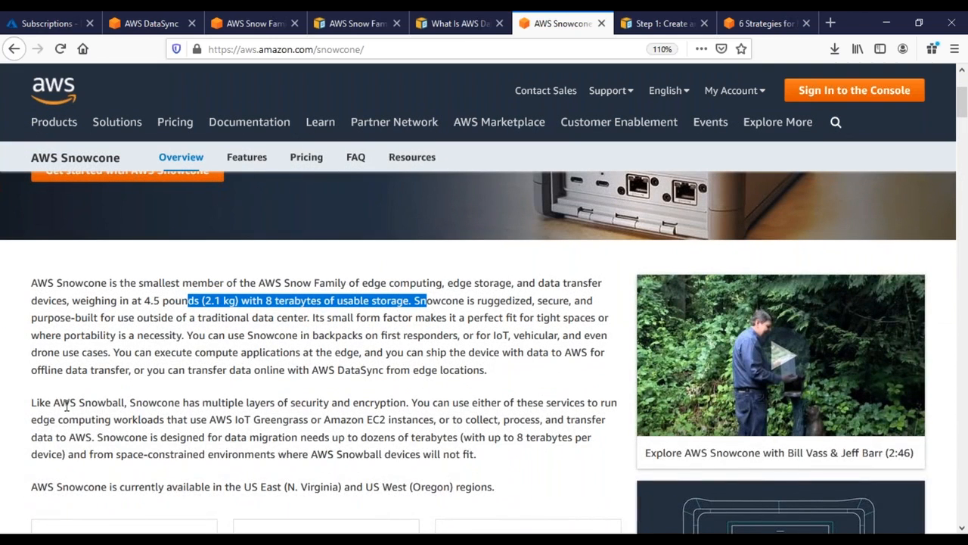
{"action": "left_click_drag", "start_coordinate": [53, 402], "coordinate": [544, 403]}
{"action": "left_click_drag", "start_coordinate": [111, 422], "coordinate": [345, 437]}
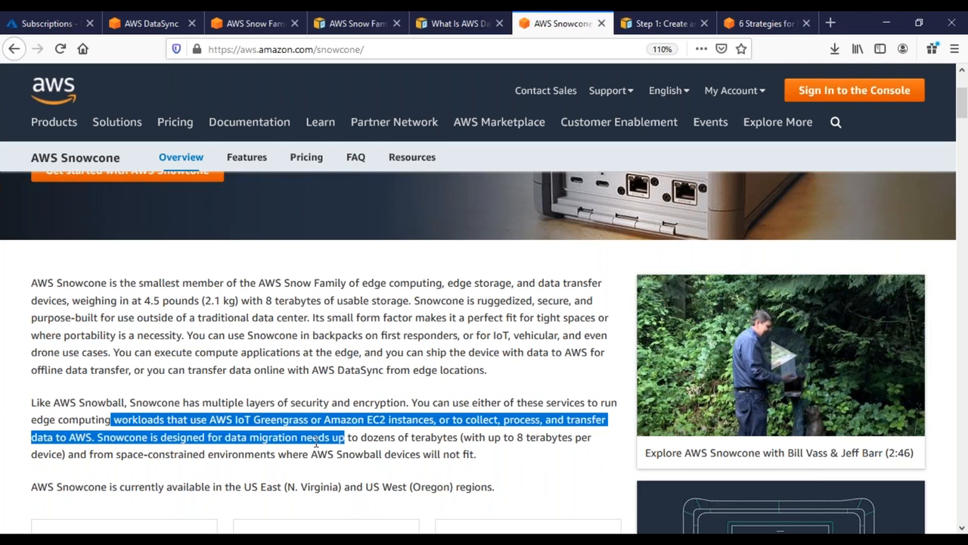
{"action": "left_click", "coordinate": [290, 457]}
{"action": "left_click_drag", "start_coordinate": [121, 448], "coordinate": [580, 441]}
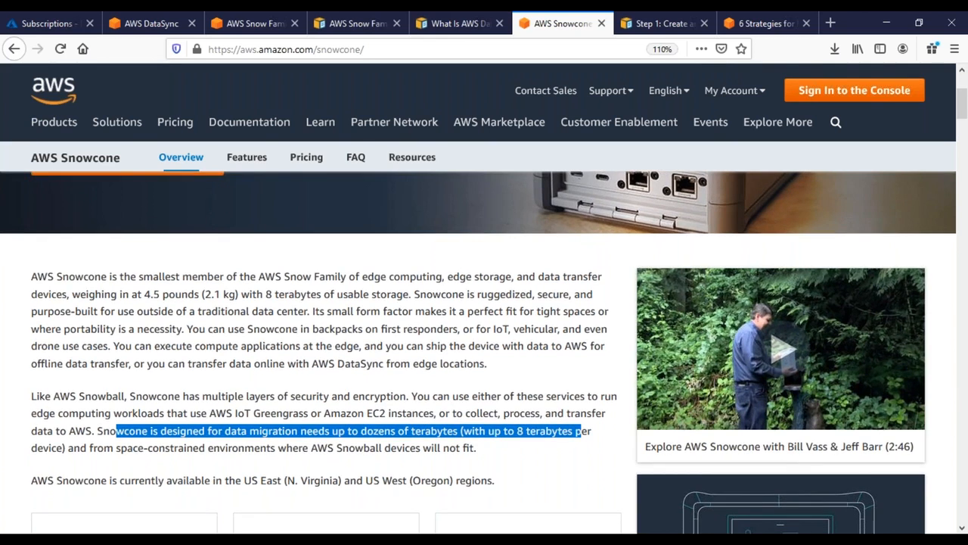
{"action": "scroll", "coordinate": [425, 435], "scroll_direction": "up", "scroll_amount": 4}
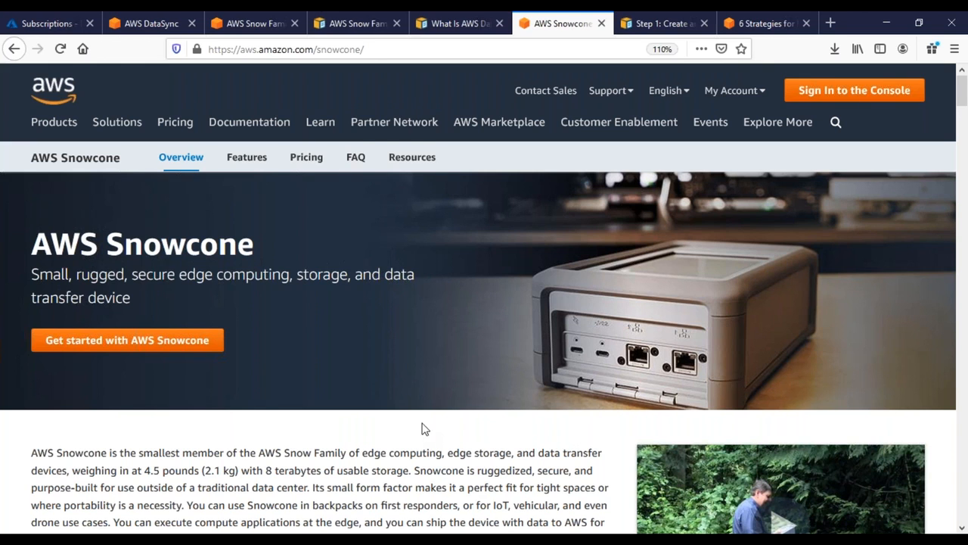
Replace the Snow Family documentation page with Google, search for "snowball" and refine the search to "snowball aws".
{"action": "left_click", "coordinate": [332, 23]}
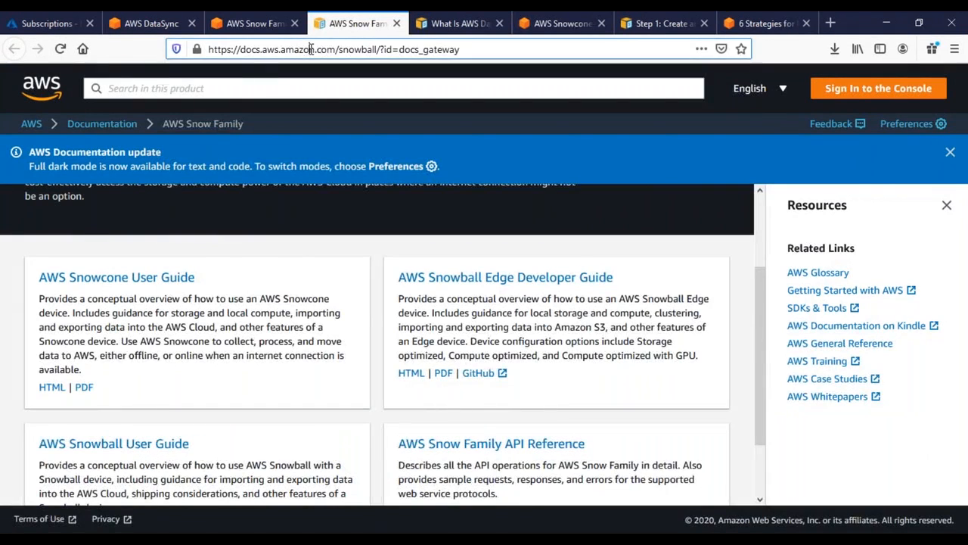
{"action": "left_click", "coordinate": [311, 49]}
{"action": "type", "text": "google.com"}
{"action": "key", "text": "Return"}
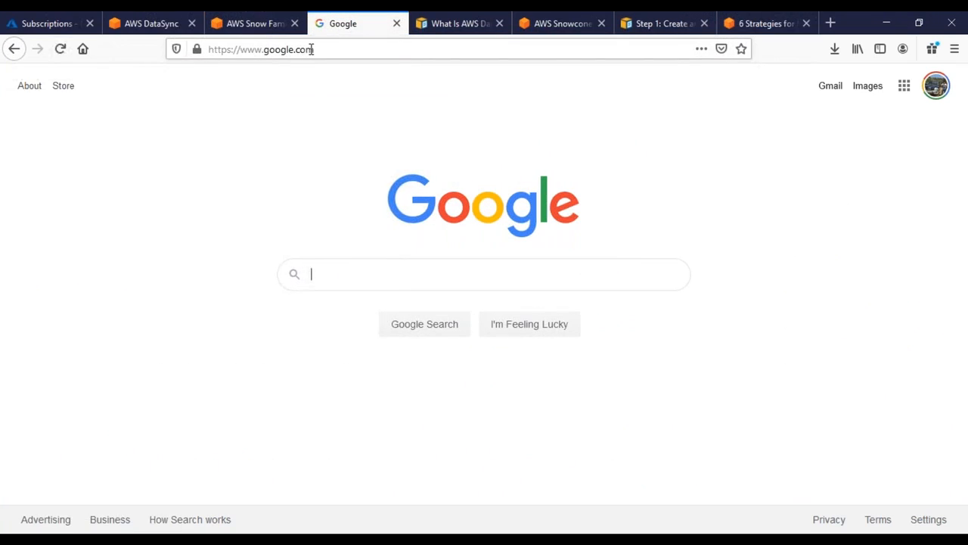
{"action": "type", "text": "snowball"}
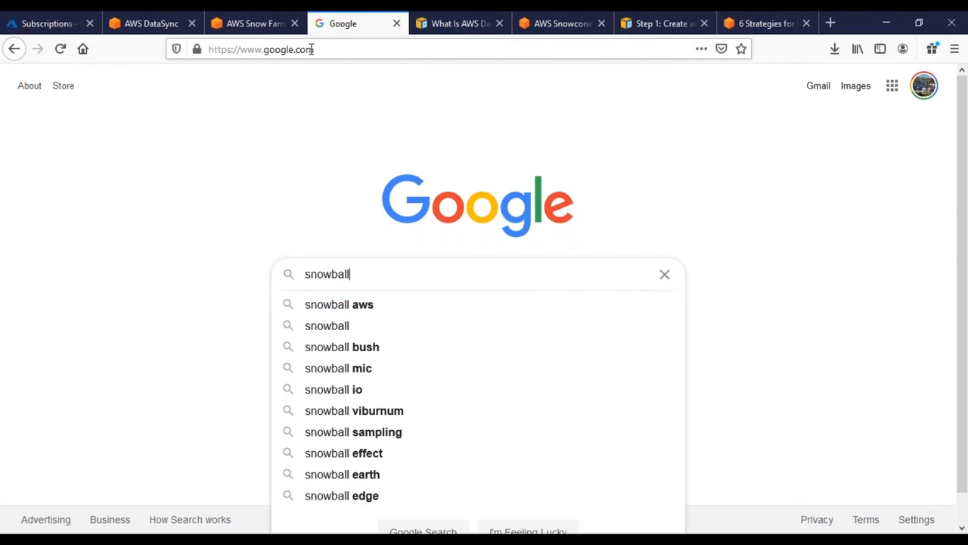
{"action": "key", "text": "Return"}
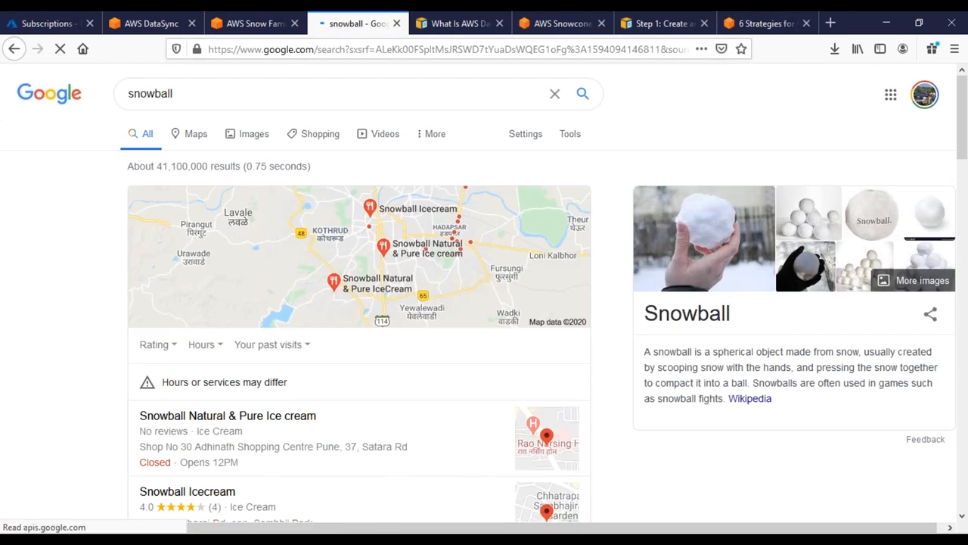
{"action": "left_click", "coordinate": [212, 95]}
{"action": "type", "text": "aws"}
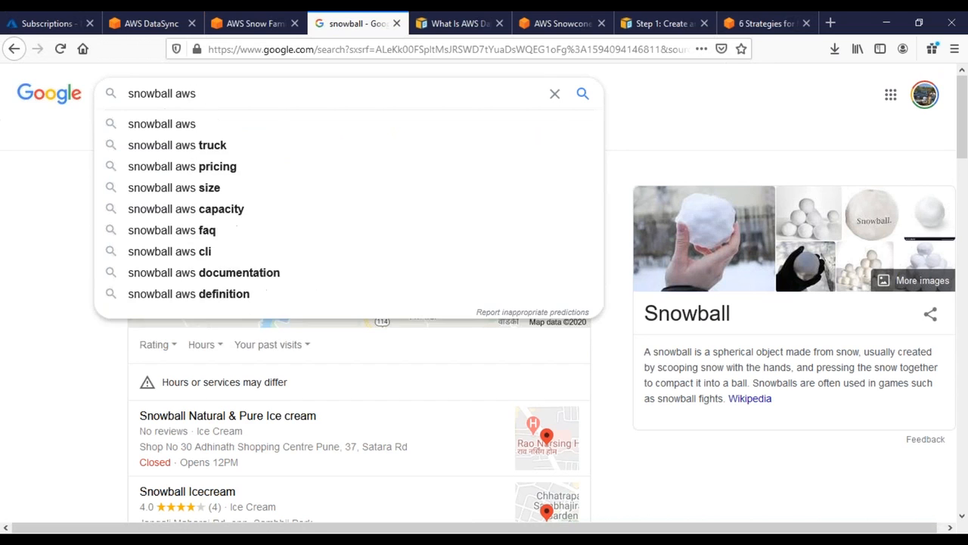
{"action": "left_click", "coordinate": [168, 125]}
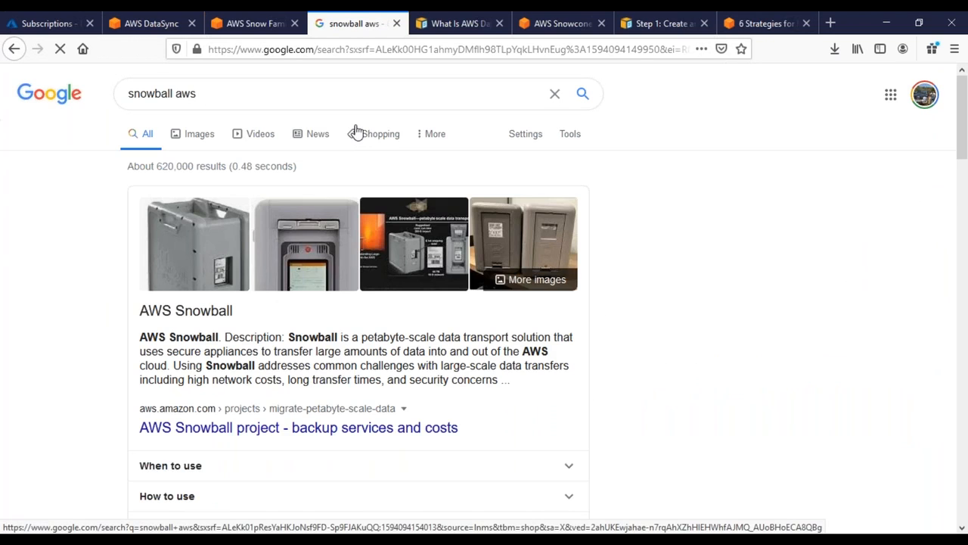
Show the image results for "snowball aws", view the MinIO Blog photo of stacked Snowball devices on its own, and return to the results.
{"action": "left_click", "coordinate": [198, 135]}
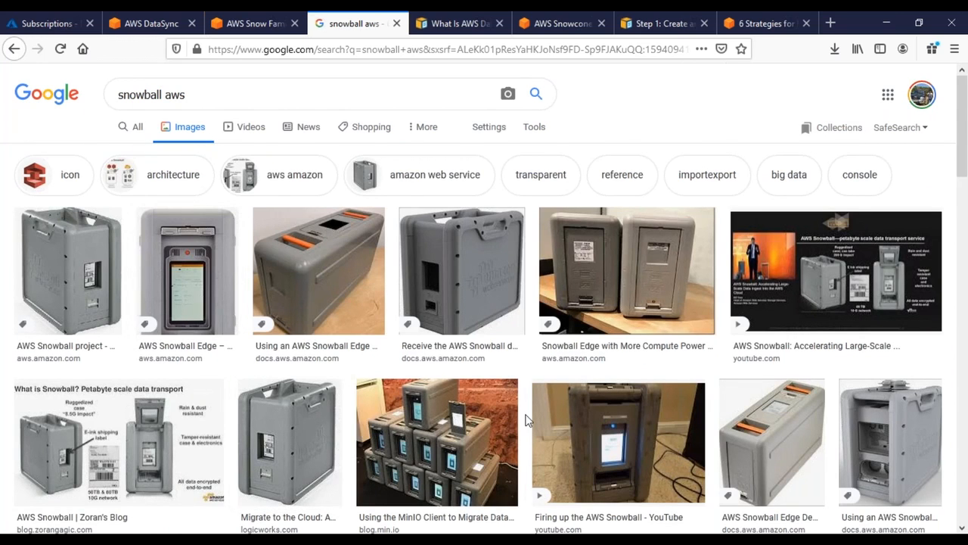
{"action": "left_click", "coordinate": [480, 438]}
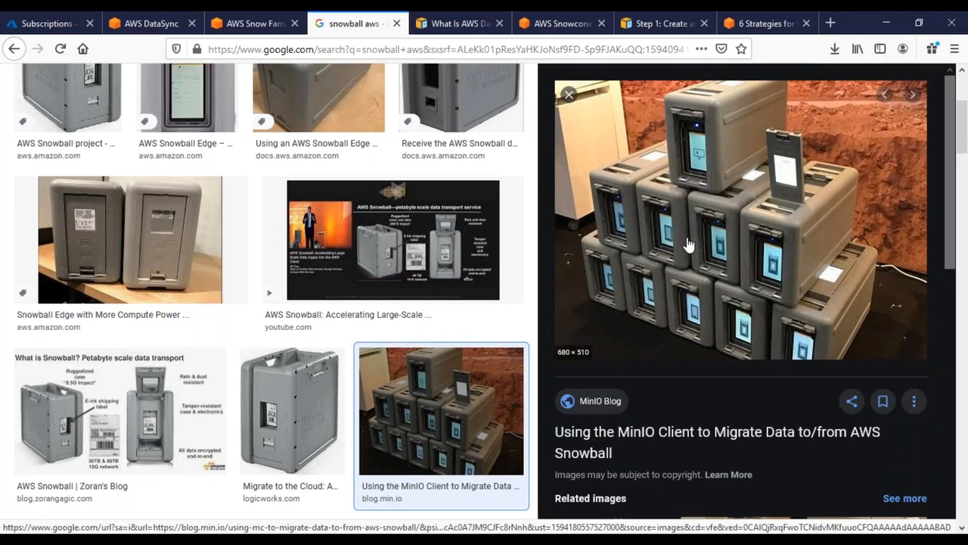
{"action": "right_click", "coordinate": [689, 242]}
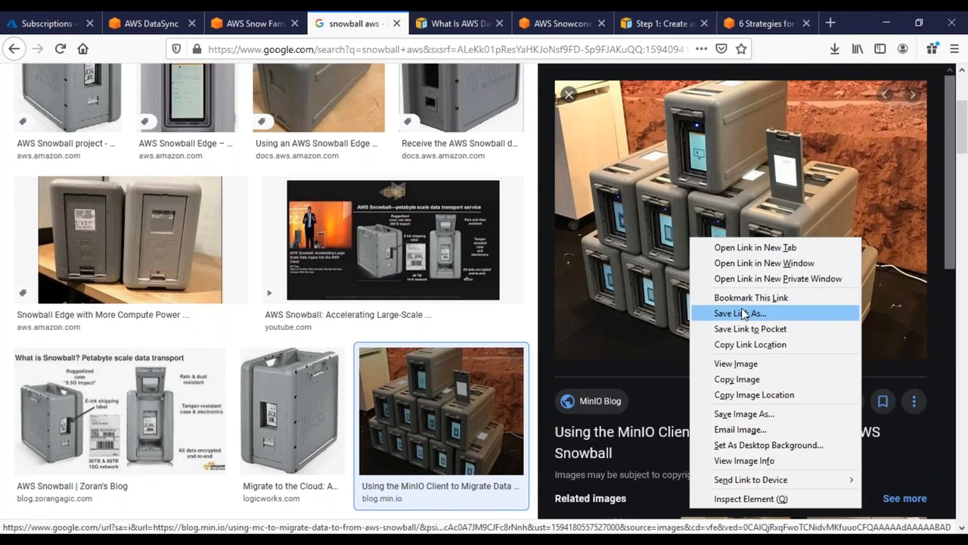
{"action": "left_click", "coordinate": [738, 365]}
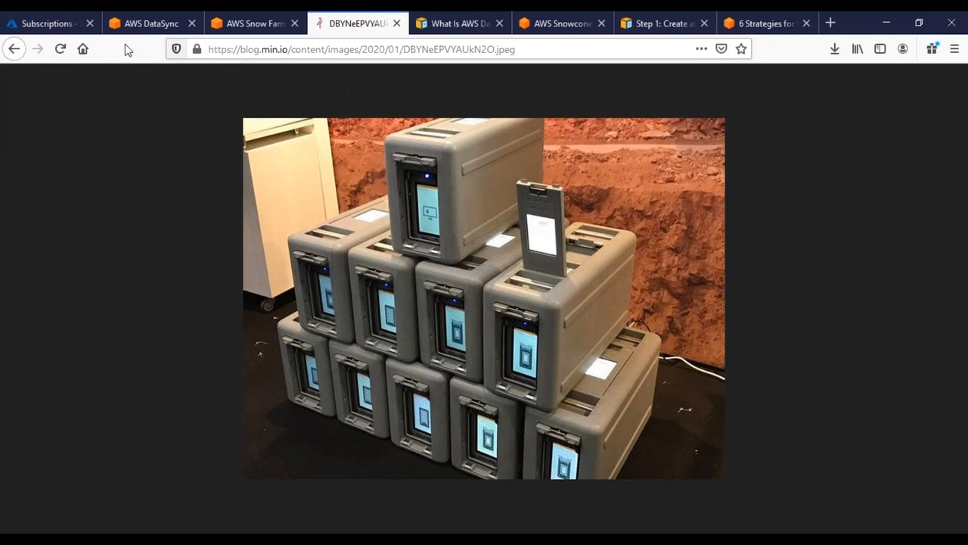
{"action": "left_click", "coordinate": [12, 50]}
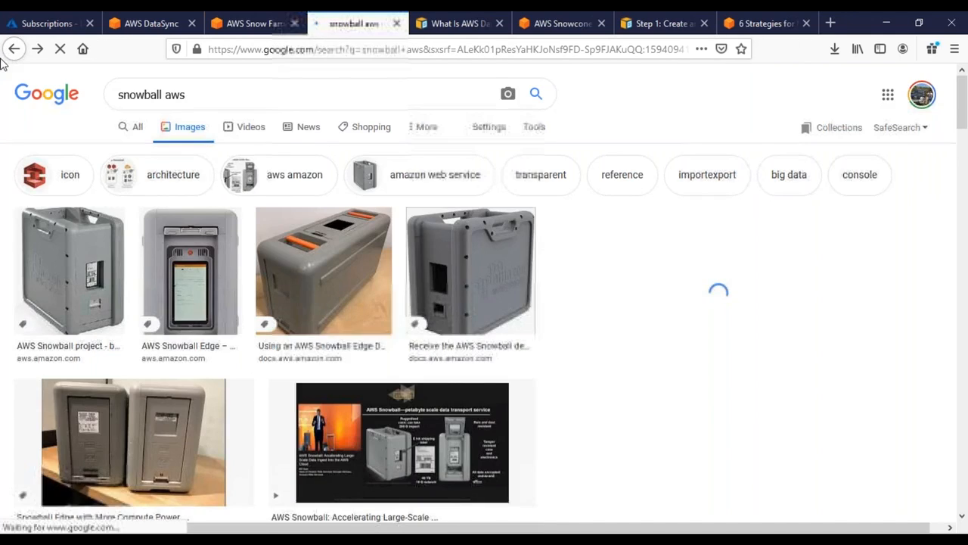
Find the SSKANTH image showing three views of a Snowball, view it on its own, and return to the image results.
{"action": "scroll", "coordinate": [129, 279], "scroll_direction": "down", "scroll_amount": 2}
{"action": "scroll", "coordinate": [129, 280], "scroll_direction": "down", "scroll_amount": 4}
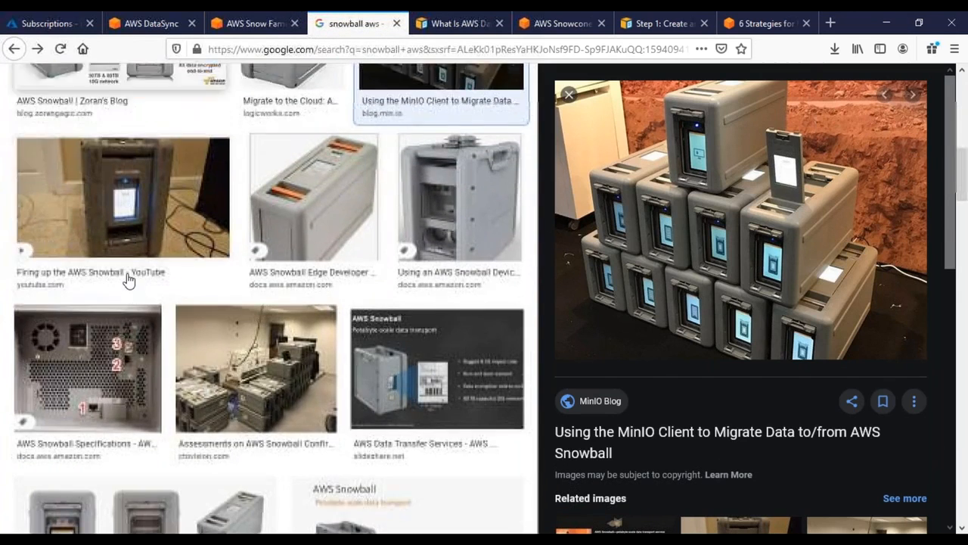
{"action": "scroll", "coordinate": [403, 286], "scroll_direction": "down", "scroll_amount": 2}
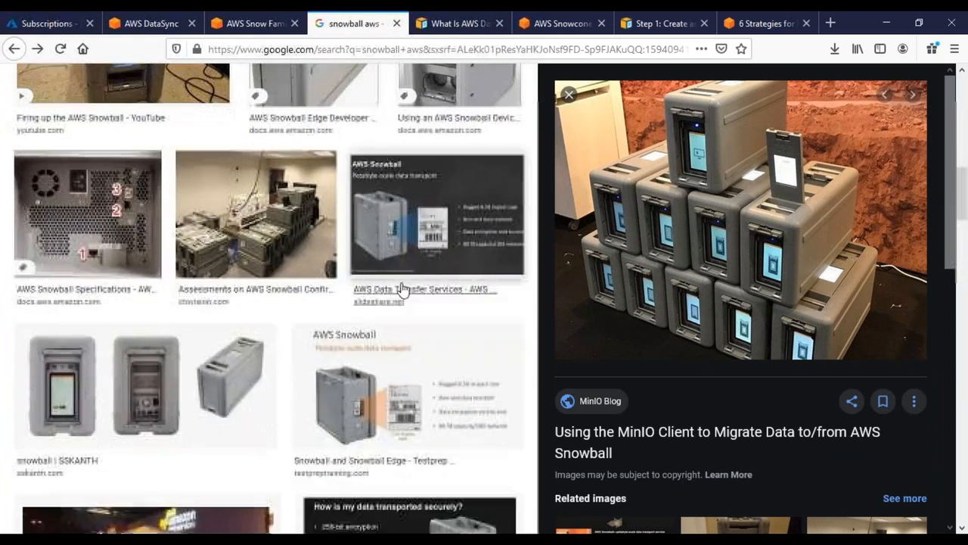
{"action": "left_click", "coordinate": [141, 394]}
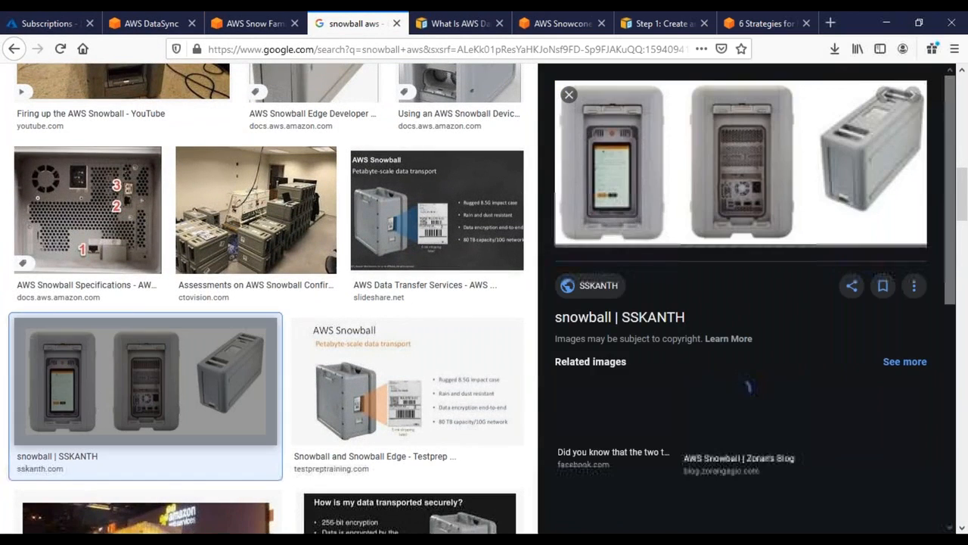
{"action": "right_click", "coordinate": [649, 198]}
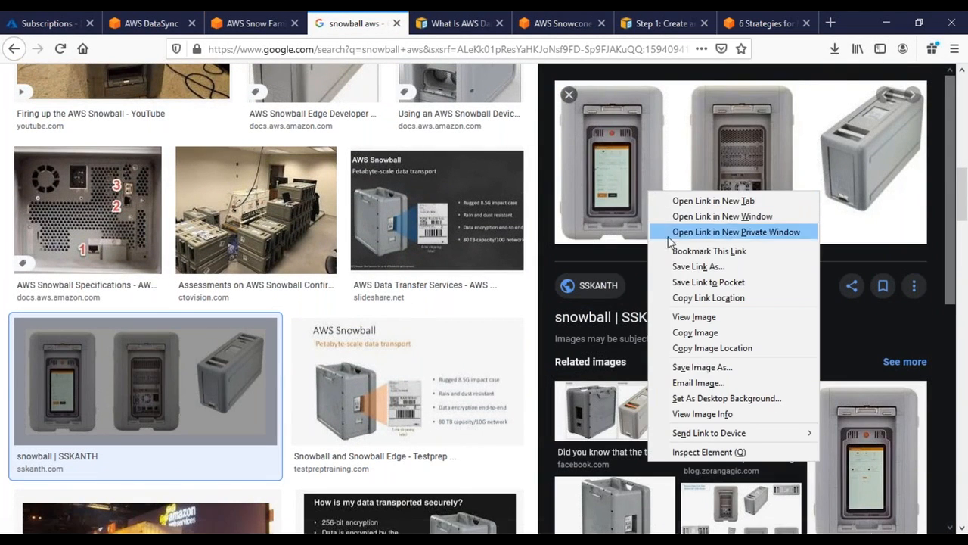
{"action": "left_click", "coordinate": [684, 317]}
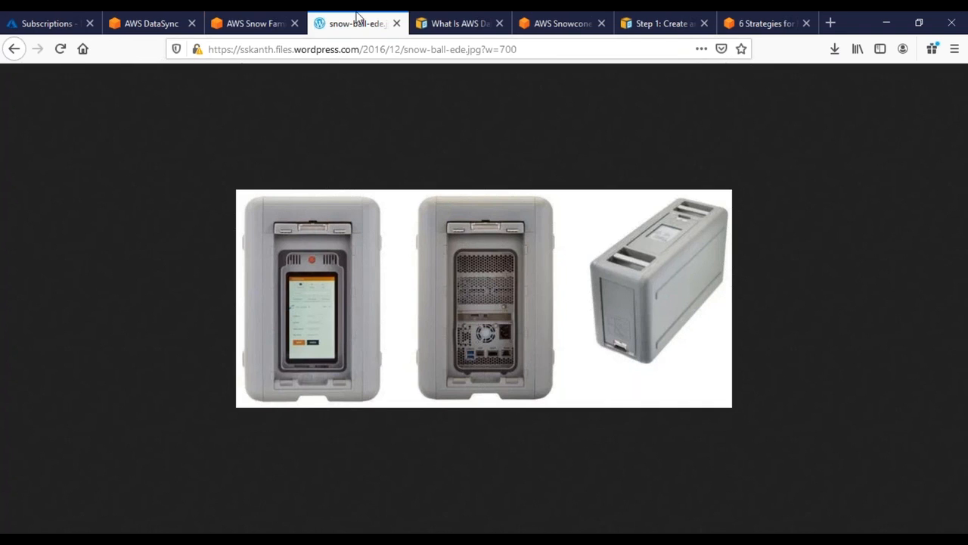
{"action": "left_click", "coordinate": [14, 48]}
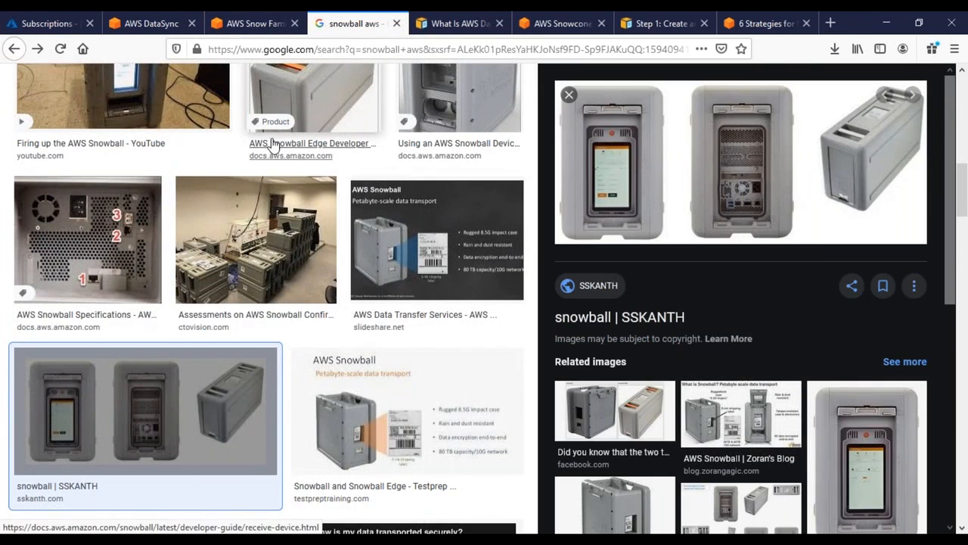
Filter the "snowball aws" image results to the Large size.
{"action": "scroll", "coordinate": [275, 147], "scroll_direction": "up", "scroll_amount": 2}
{"action": "scroll", "coordinate": [275, 163], "scroll_direction": "up", "scroll_amount": 5}
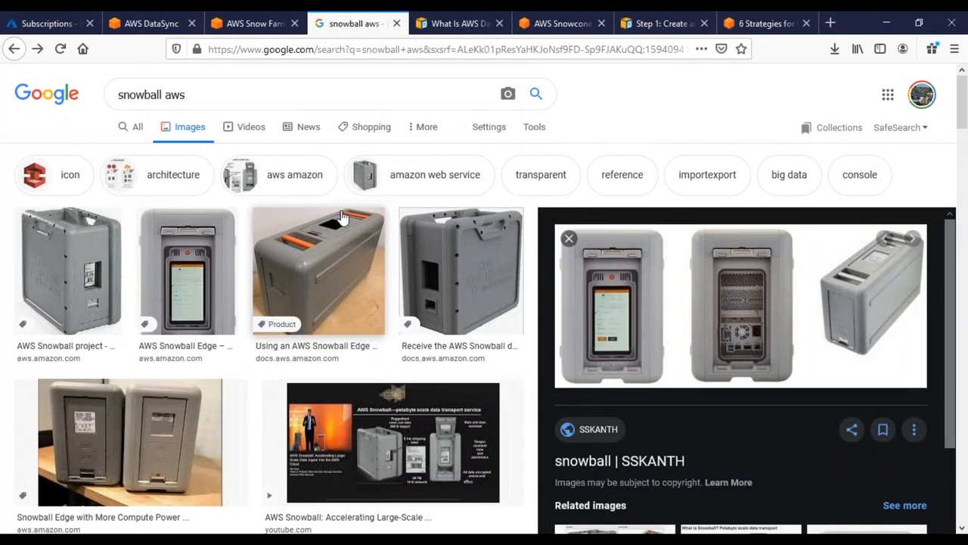
{"action": "left_click", "coordinate": [535, 126]}
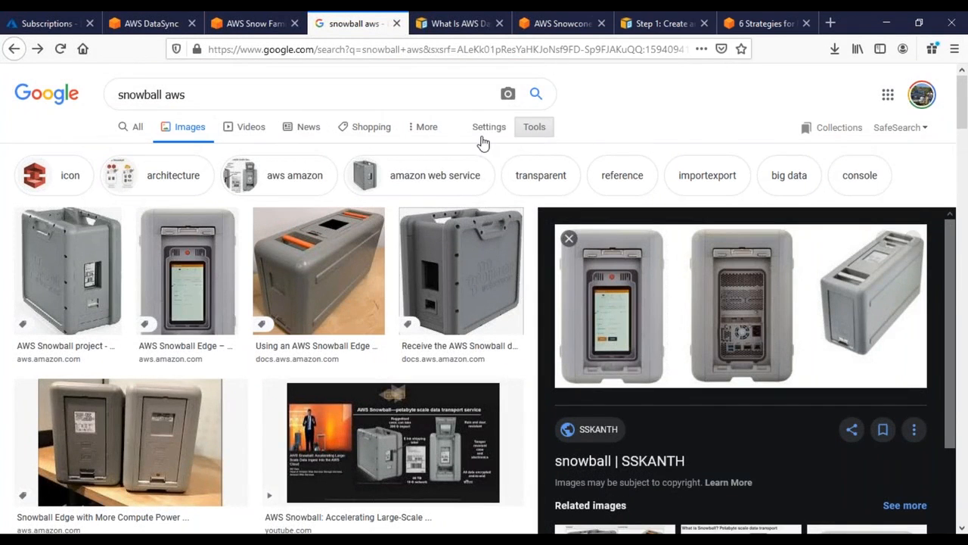
{"action": "left_click", "coordinate": [123, 153]}
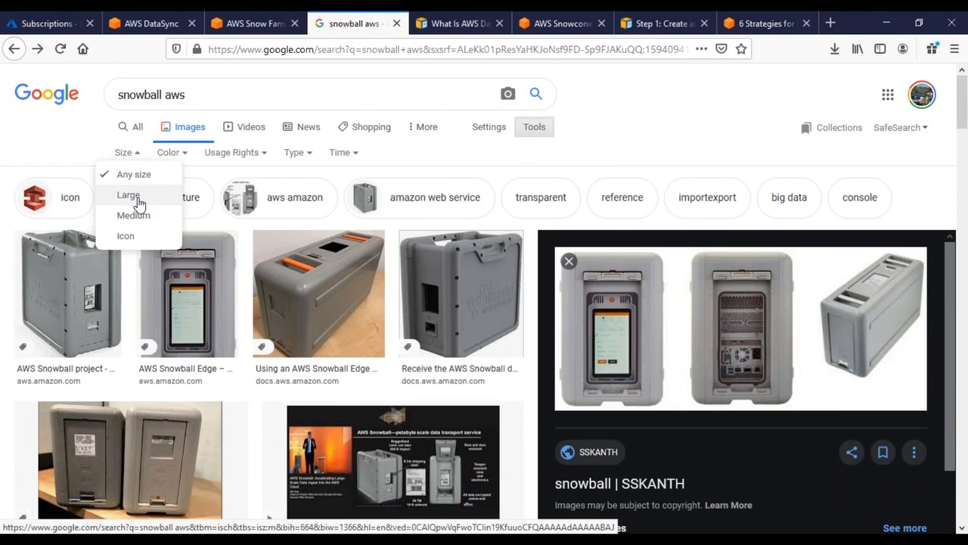
{"action": "left_click", "coordinate": [135, 195]}
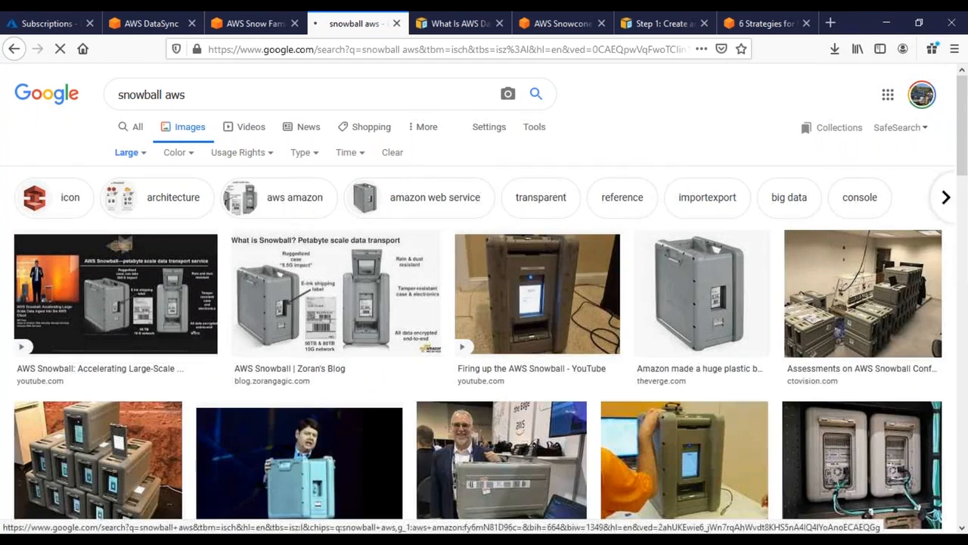
Preview the Twitter photo of stacked Snowballs, then view the CTOvision photo of a room full of Snowball devices on its own and enlarge it.
{"action": "left_click", "coordinate": [128, 439]}
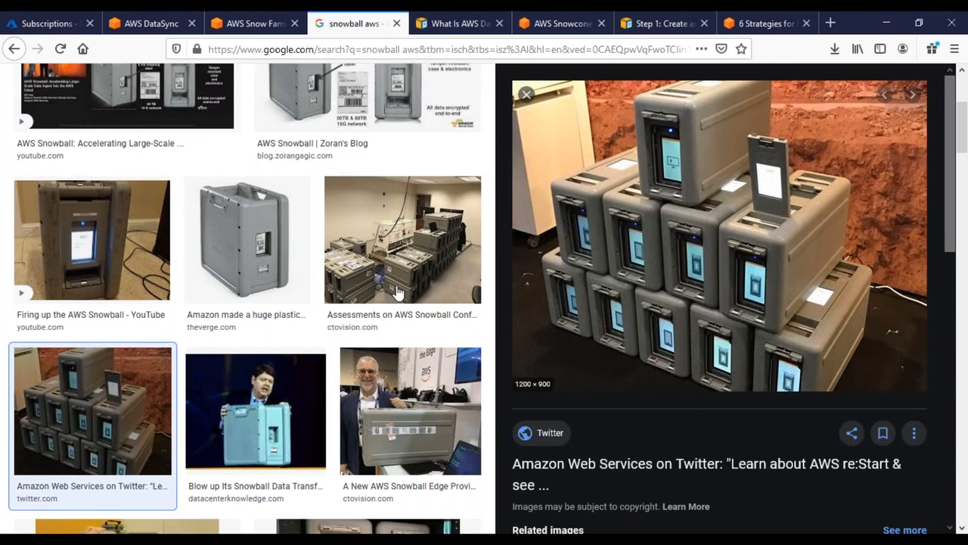
{"action": "left_click", "coordinate": [378, 266]}
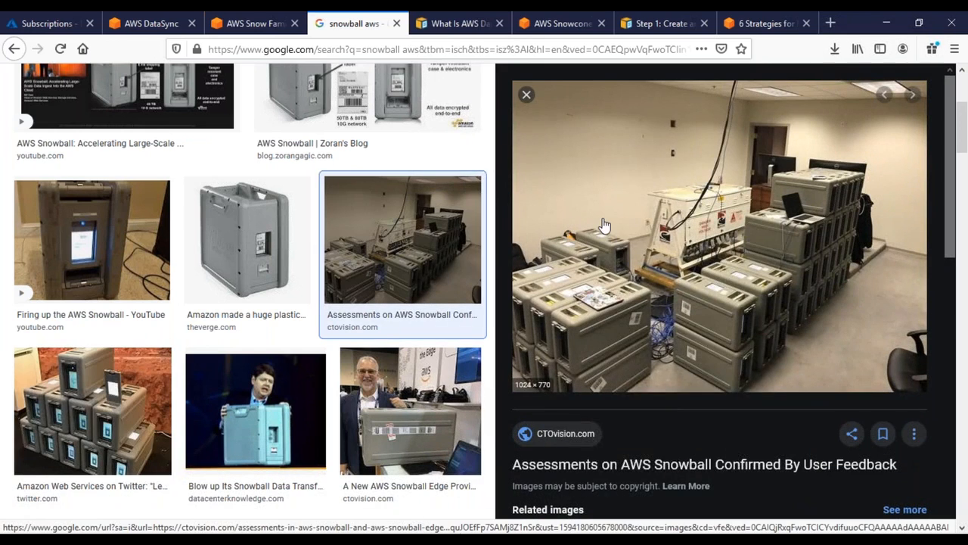
{"action": "right_click", "coordinate": [604, 225]}
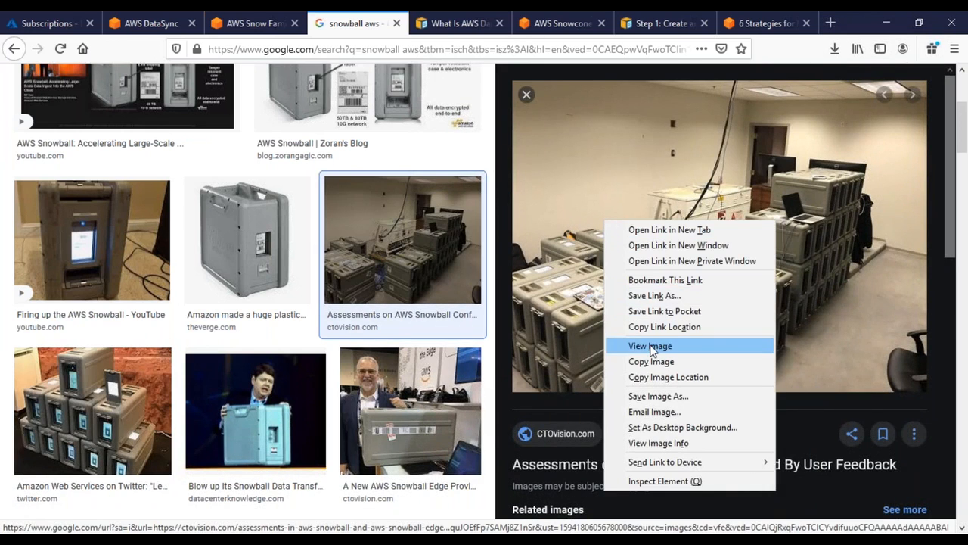
{"action": "left_click", "coordinate": [651, 346]}
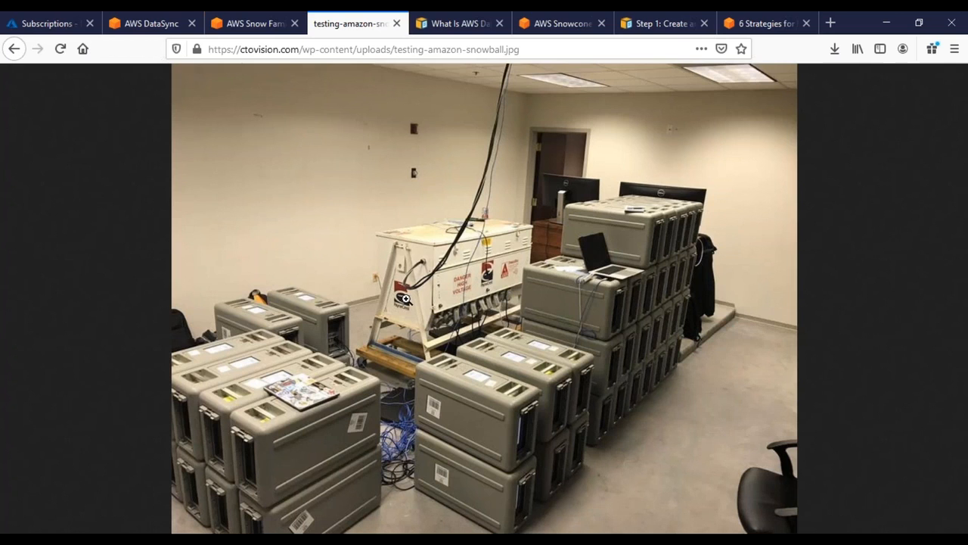
{"action": "left_click", "coordinate": [281, 315]}
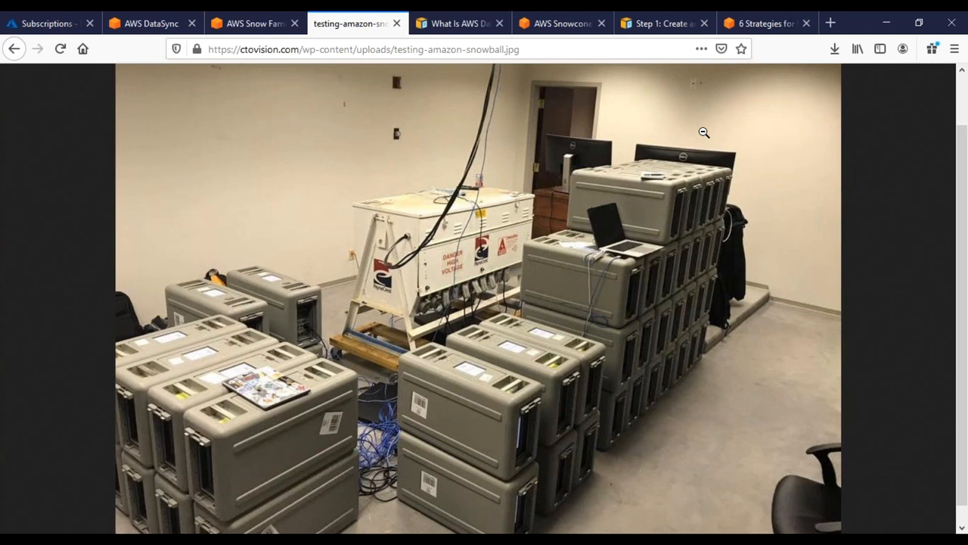
Use the Windows Calculator to multiply 80 by 44 and divide the product by 1024, and close it.
{"action": "key", "text": "super+r"}
{"action": "key", "text": "Return"}
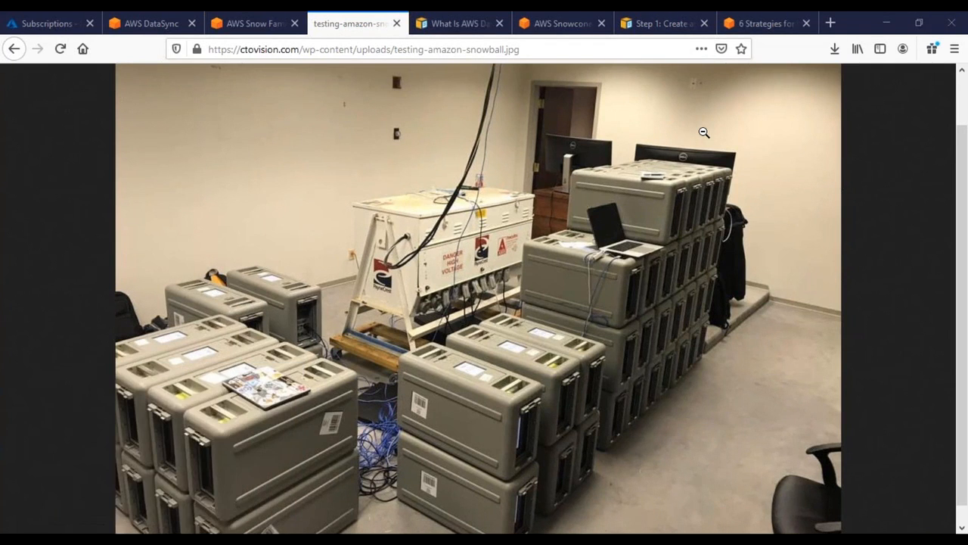
{"action": "type", "text": "44*80"}
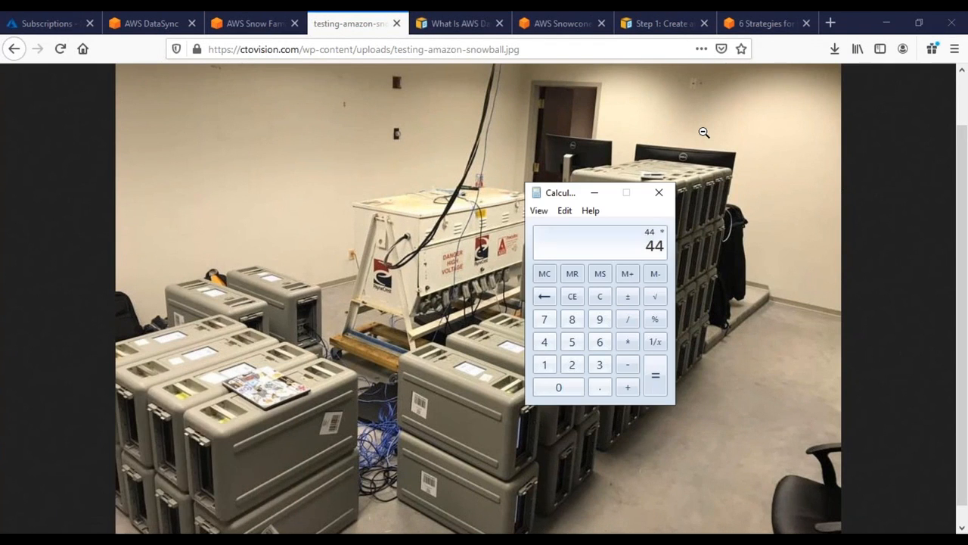
{"action": "key", "text": "Return"}
{"action": "type", "text": "80*44"}
{"action": "key", "text": "Return"}
{"action": "type", "text": "/1024"}
{"action": "key", "text": "Return"}
{"action": "left_click", "coordinate": [659, 193]}
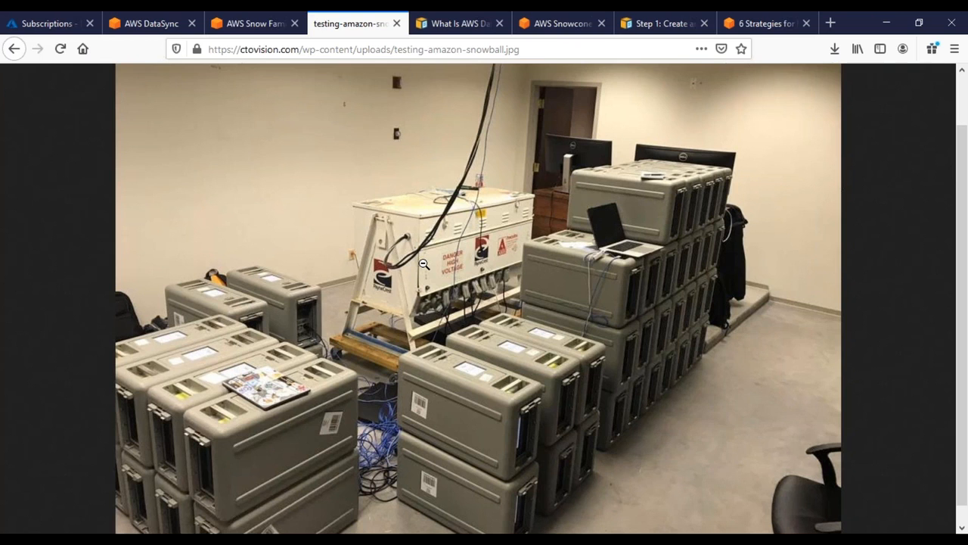
Replace the DataSync documentation page with Google, search for "data transfer calculator", and open the CalcTool data transfer time calculator.
{"action": "left_click", "coordinate": [466, 29]}
{"action": "left_click", "coordinate": [463, 47]}
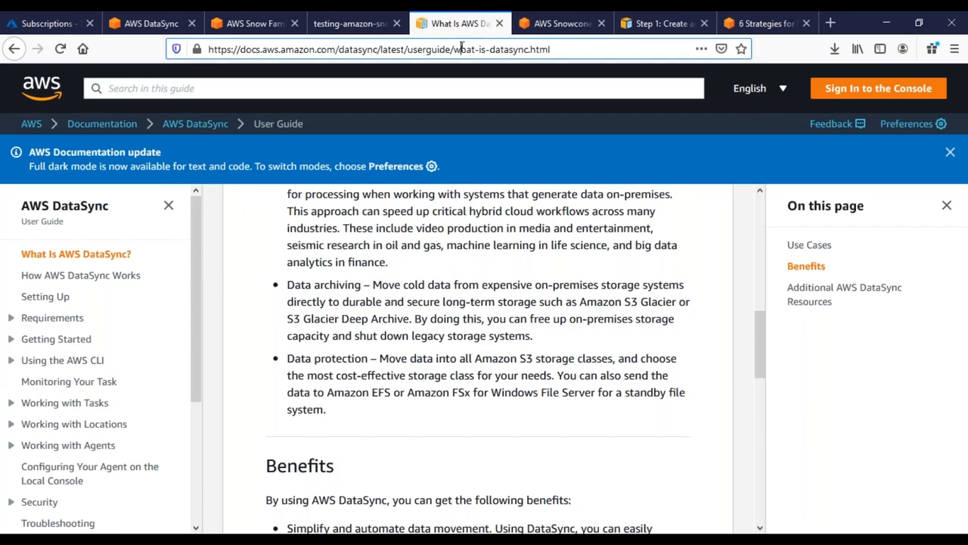
{"action": "type", "text": "goo"}
{"action": "key", "text": "BackSpace"}
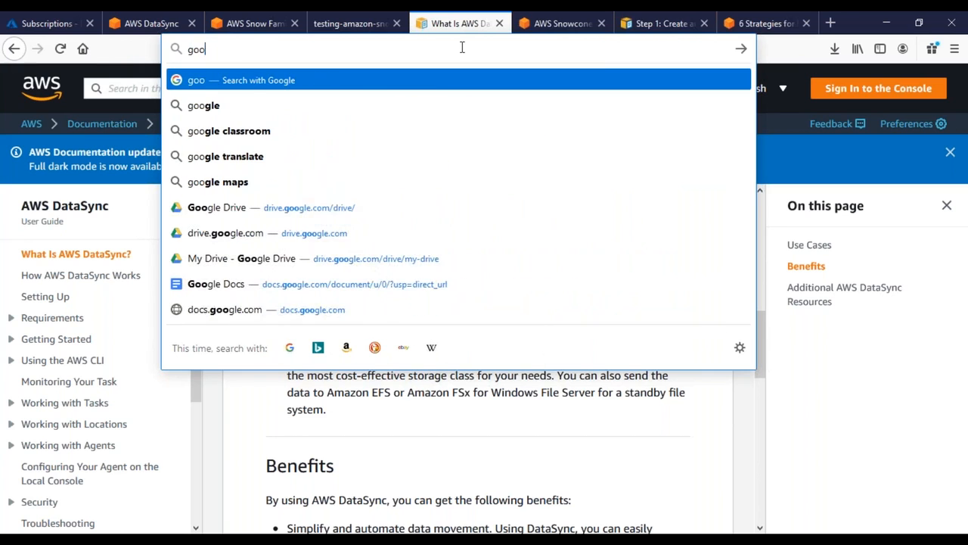
{"action": "type", "text": "gle"}
{"action": "key", "text": "Return"}
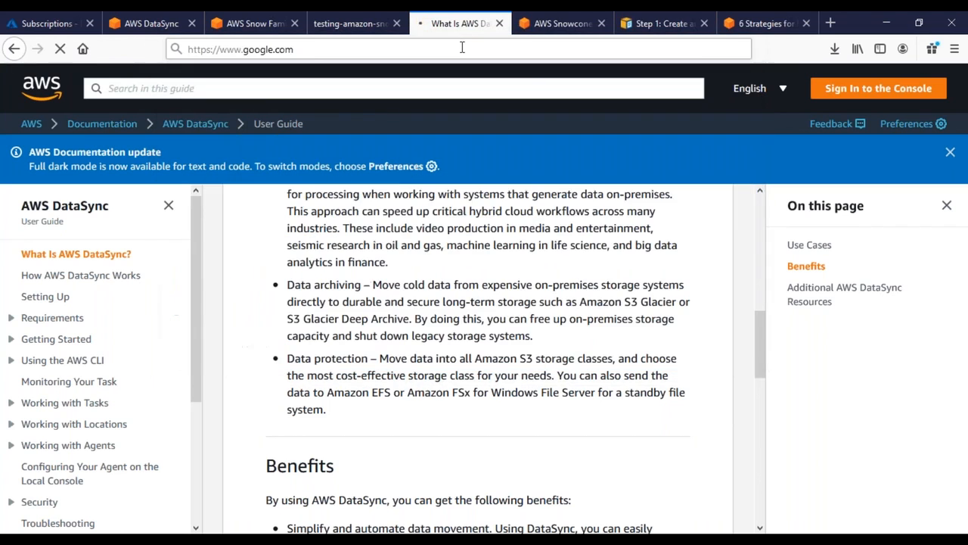
{"action": "type", "text": "data"}
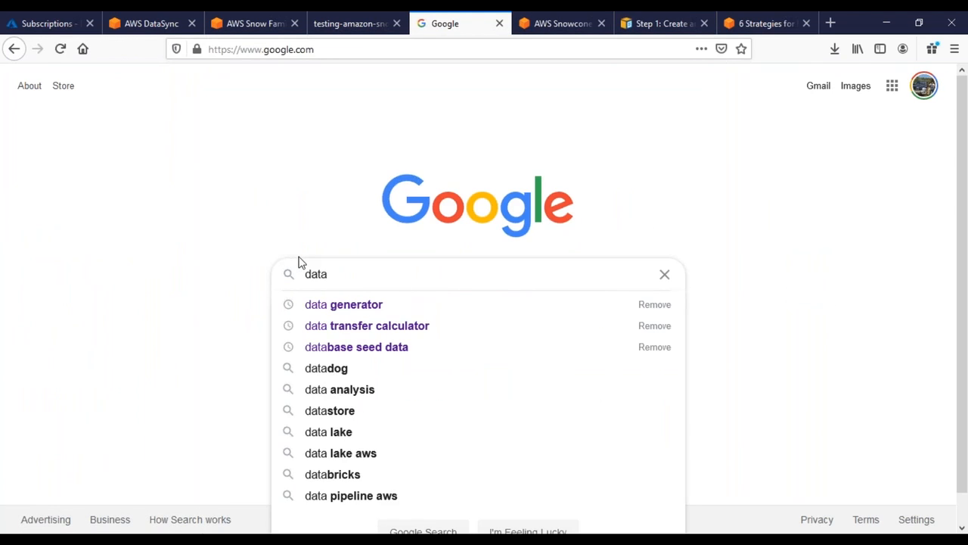
{"action": "left_click", "coordinate": [311, 326]}
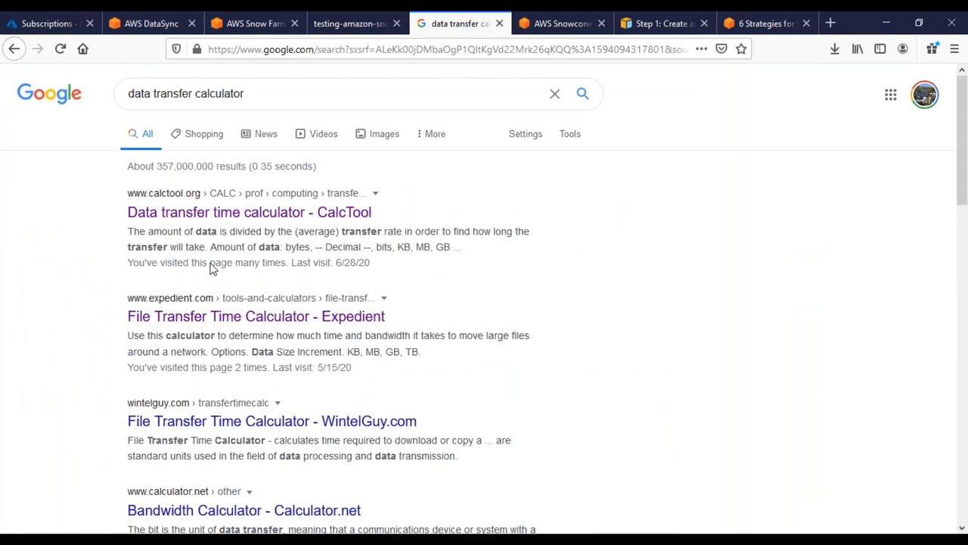
{"action": "left_click", "coordinate": [215, 218]}
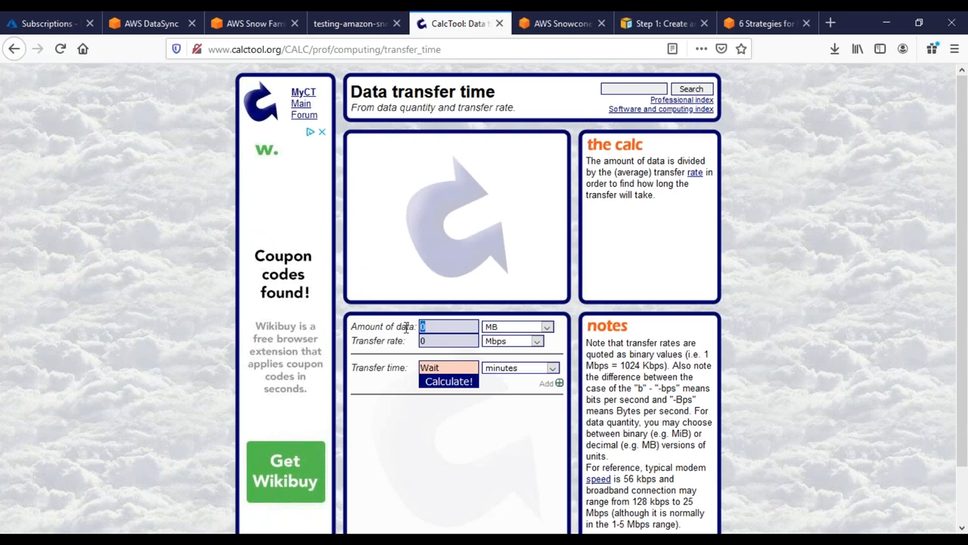
Set the amount of data to 8 TB in the data transfer time calculator.
{"action": "left_click", "coordinate": [491, 332]}
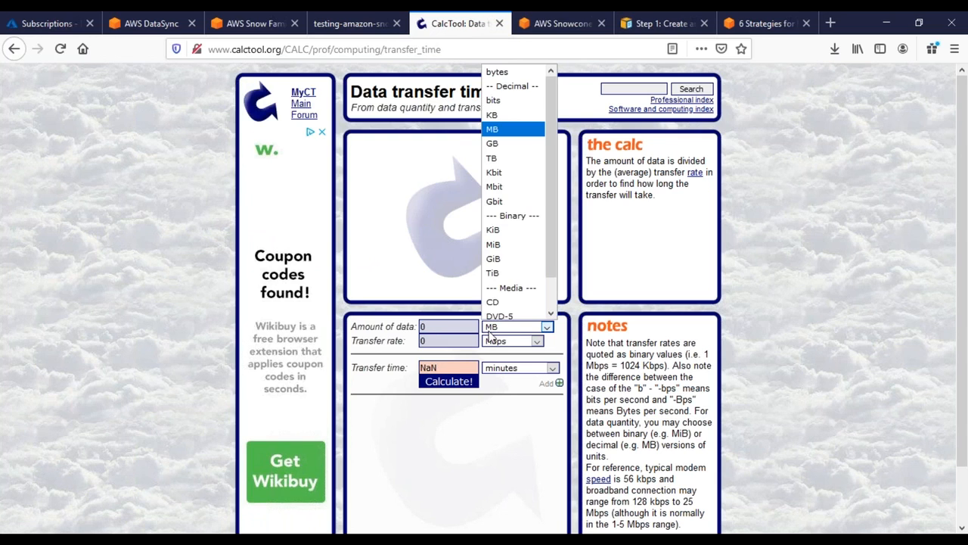
{"action": "left_click", "coordinate": [492, 158]}
{"action": "double_click", "coordinate": [433, 326]}
{"action": "type", "text": "6"}
{"action": "key", "text": "BackSpace"}
{"action": "type", "text": "8"}
{"action": "key", "text": "Tab"}
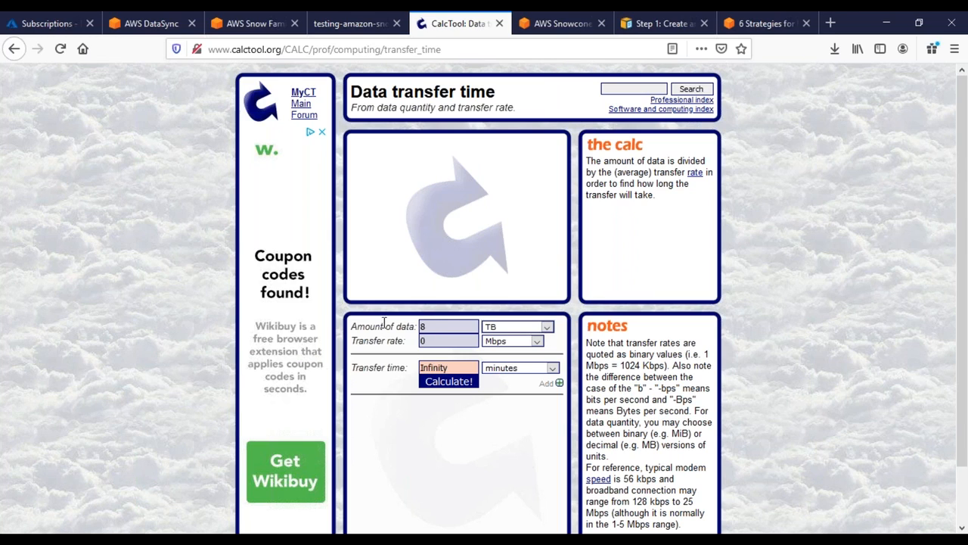
Set the transfer rate to 100 Mbps and show the transfer time in days.
{"action": "left_click", "coordinate": [495, 341]}
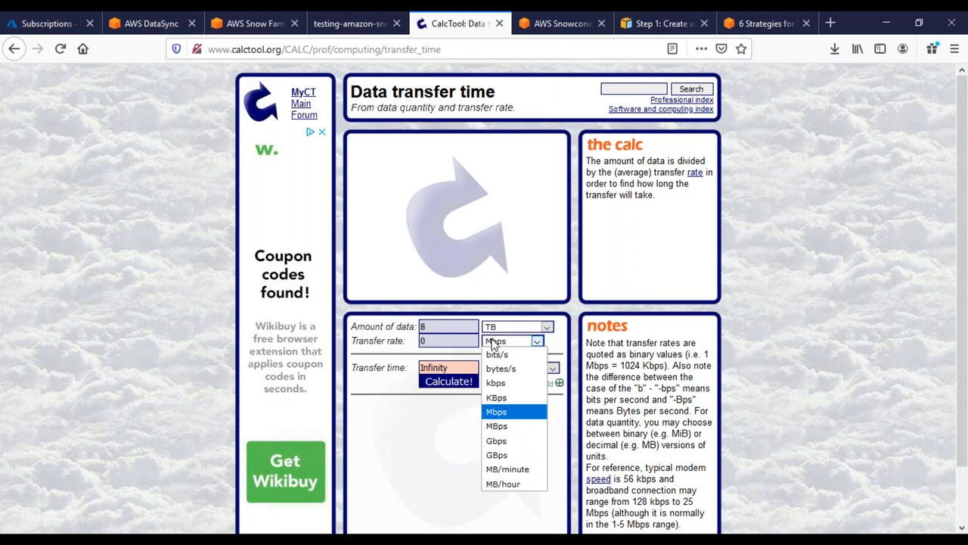
{"action": "left_click", "coordinate": [498, 414]}
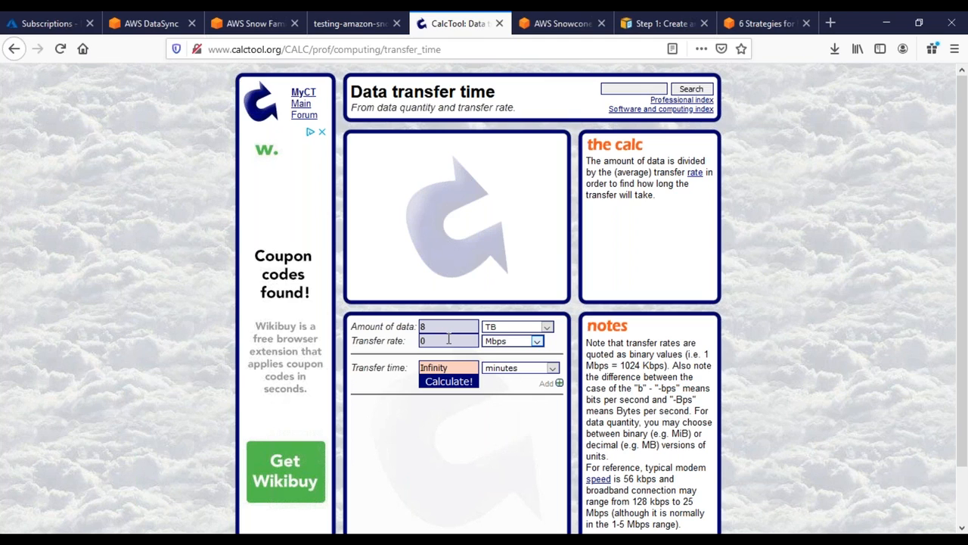
{"action": "key", "text": "shift+Tab"}
{"action": "type", "text": "100"}
{"action": "left_click", "coordinate": [503, 369]}
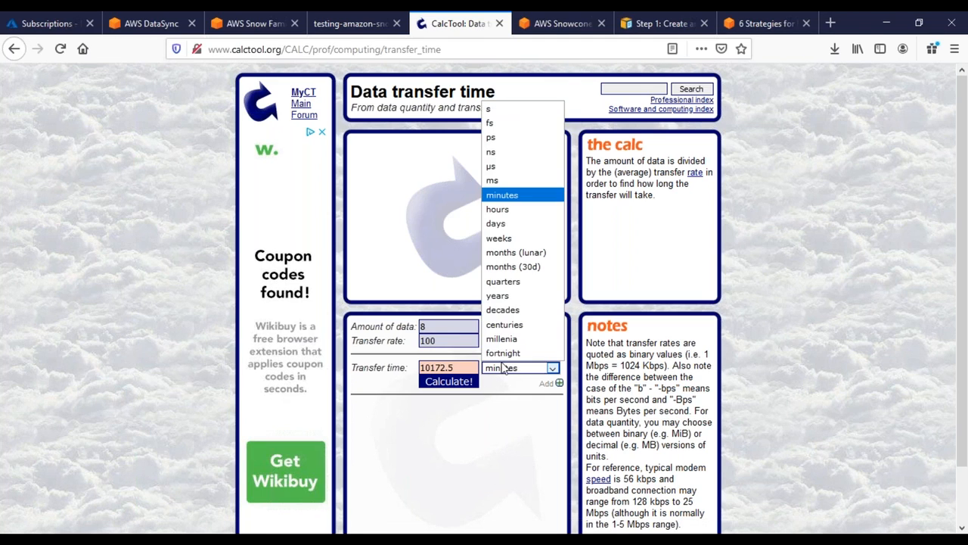
{"action": "left_click", "coordinate": [505, 224]}
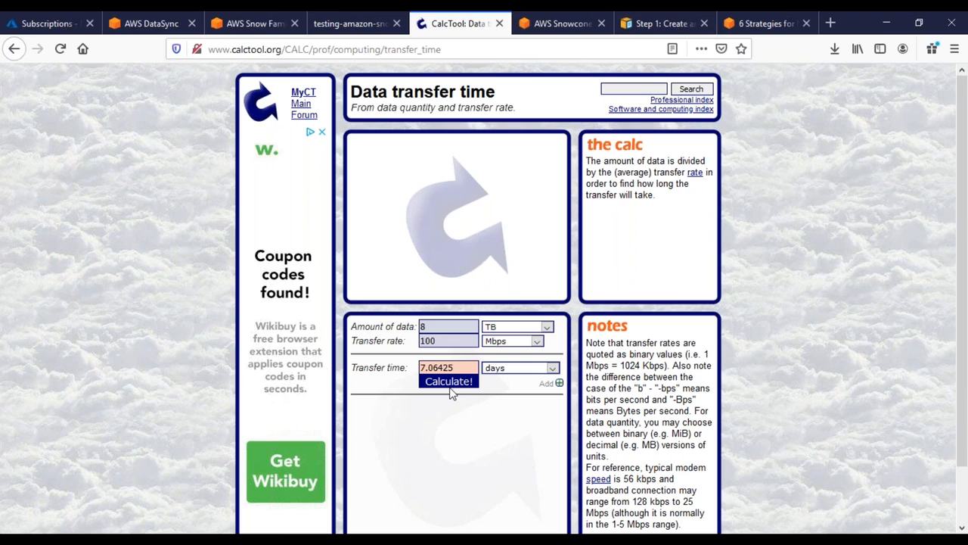
Recalculate the transfer time for 80 TB of data and highlight the entered amount.
{"action": "left_click", "coordinate": [442, 341]}
{"action": "left_click", "coordinate": [452, 327]}
{"action": "type", "text": "0"}
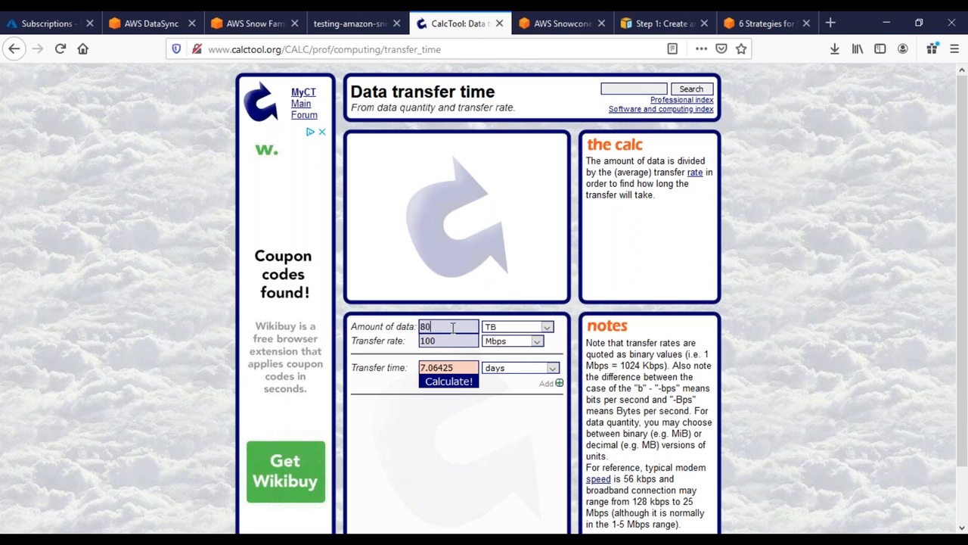
{"action": "key", "text": "Tab"}
{"action": "left_click_drag", "start_coordinate": [452, 327], "coordinate": [408, 327]}
{"action": "left_click", "coordinate": [540, 26]}
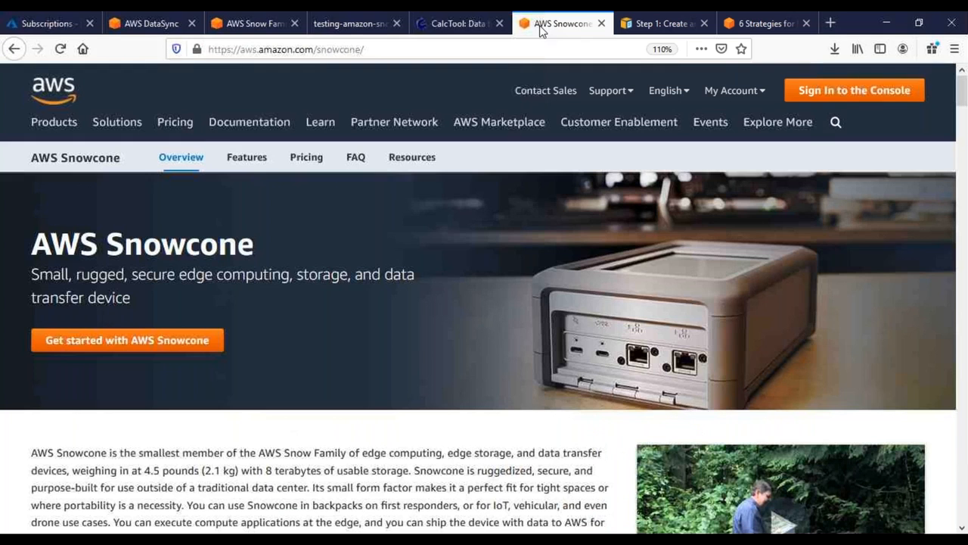
{"action": "left_click", "coordinate": [739, 26]}
{"action": "left_click", "coordinate": [685, 27]}
{"action": "left_click", "coordinate": [527, 28]}
{"action": "left_click", "coordinate": [331, 47]}
{"action": "left_click", "coordinate": [447, 24]}
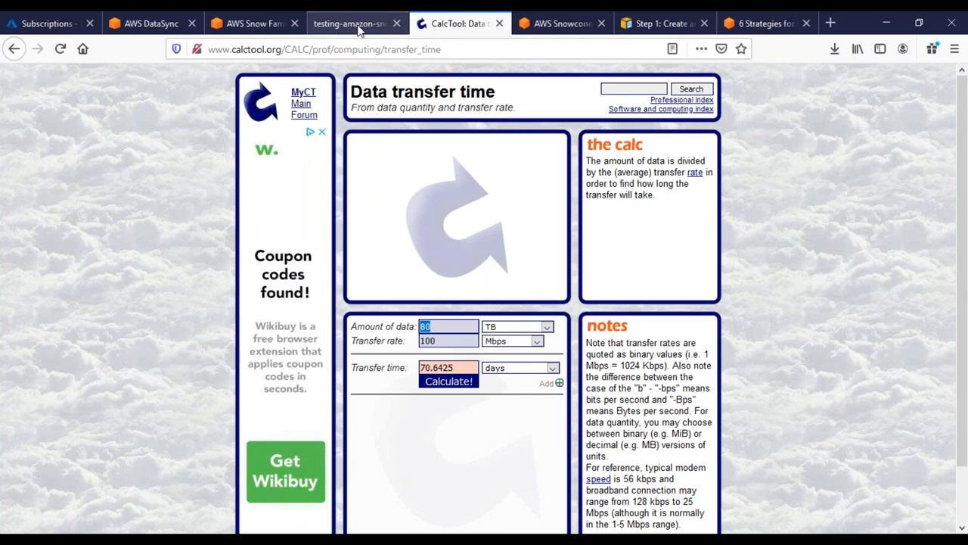
Return from the CTOvision Snowball photo to the Google image results and search the images for "snowmobile aws".
{"action": "left_click", "coordinate": [360, 28]}
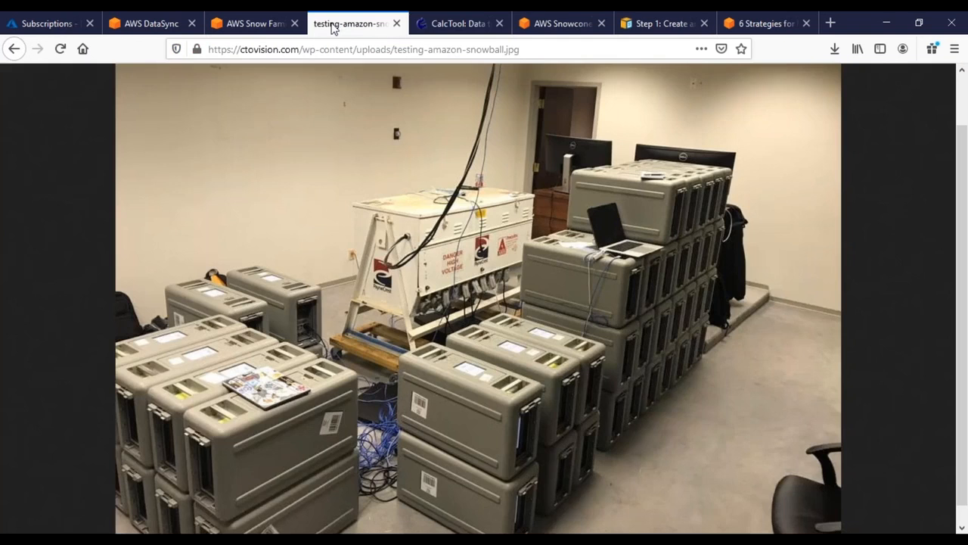
{"action": "left_click", "coordinate": [14, 49]}
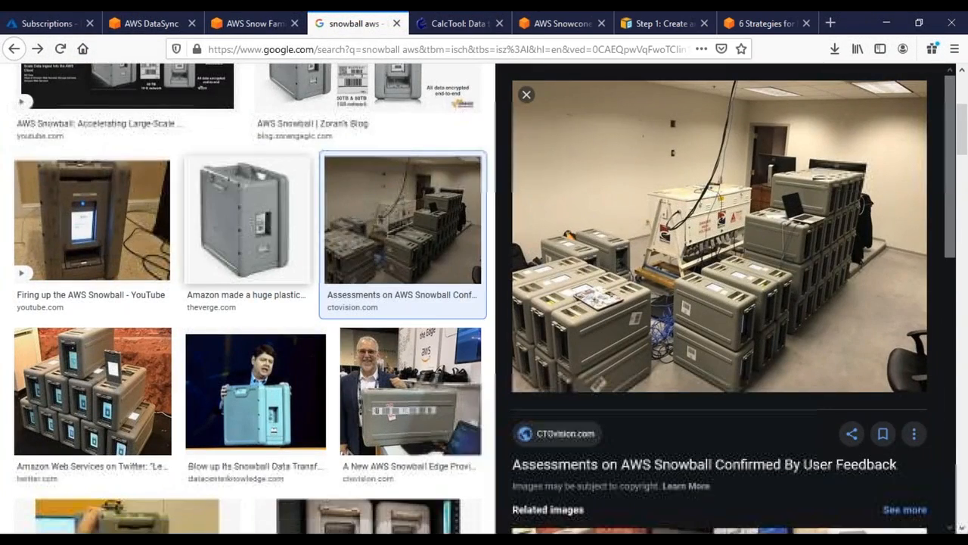
{"action": "scroll", "coordinate": [283, 257], "scroll_direction": "up", "scroll_amount": 4}
{"action": "left_click_drag", "start_coordinate": [142, 94], "coordinate": [186, 95]}
{"action": "type", "text": "mobile aws"}
{"action": "key", "text": "Return"}
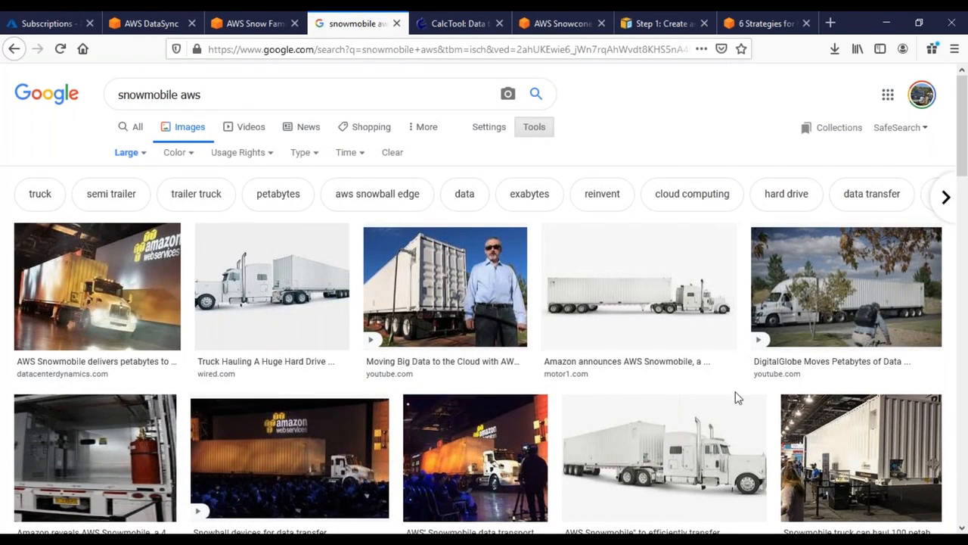
Preview the YouTube image "Moving Big Data to the Cloud with AWS Snowmobile" from the image results.
{"action": "left_click", "coordinate": [493, 313]}
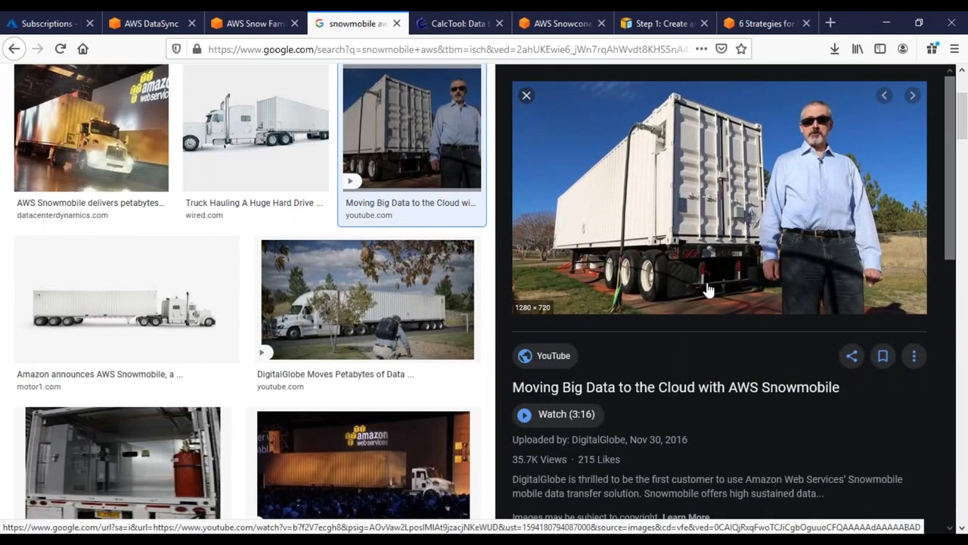
{"action": "scroll", "coordinate": [728, 423], "scroll_direction": "down", "scroll_amount": 3}
{"action": "scroll", "coordinate": [644, 325], "scroll_direction": "up", "scroll_amount": 5}
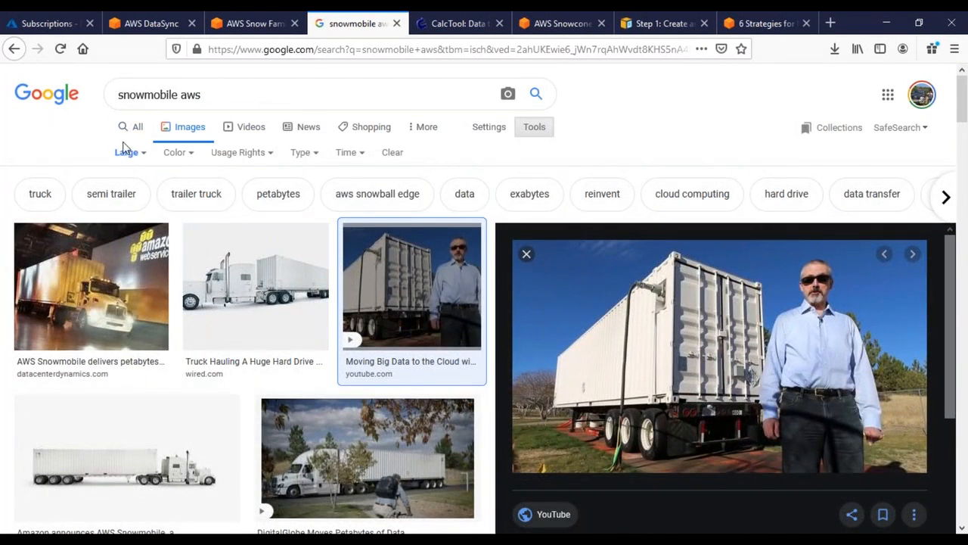
Show all web results for "snowmobile aws" and highlight the text on the capacity per Snowmobile and its 45-foot shipping container.
{"action": "left_click", "coordinate": [127, 126]}
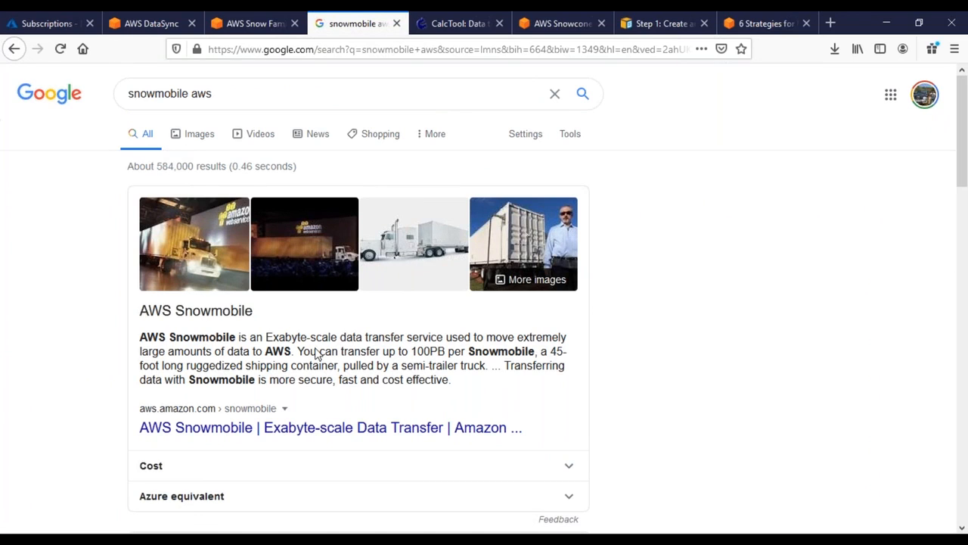
{"action": "left_click_drag", "start_coordinate": [304, 365], "coordinate": [490, 365]}
{"action": "left_click", "coordinate": [435, 364]}
{"action": "left_click_drag", "start_coordinate": [340, 365], "coordinate": [426, 345]}
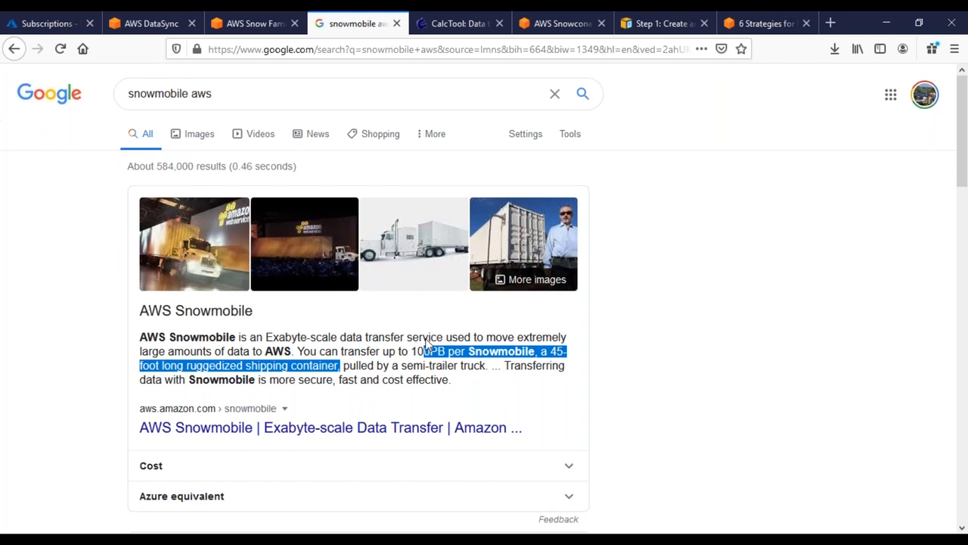
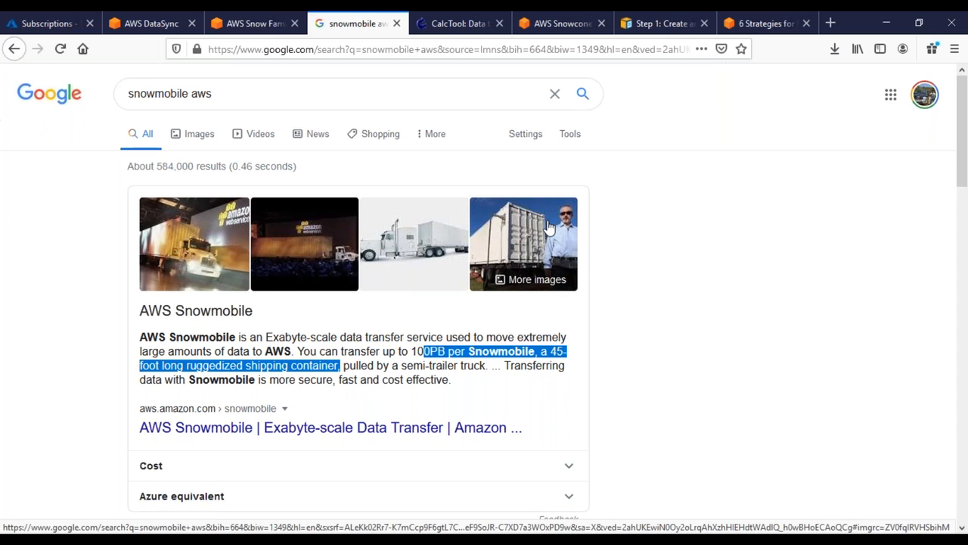
Switch to the remote server's Chrome window and open the vSphere site, proceeding past its certificate warning.
{"action": "key", "text": "alt+Tab"}
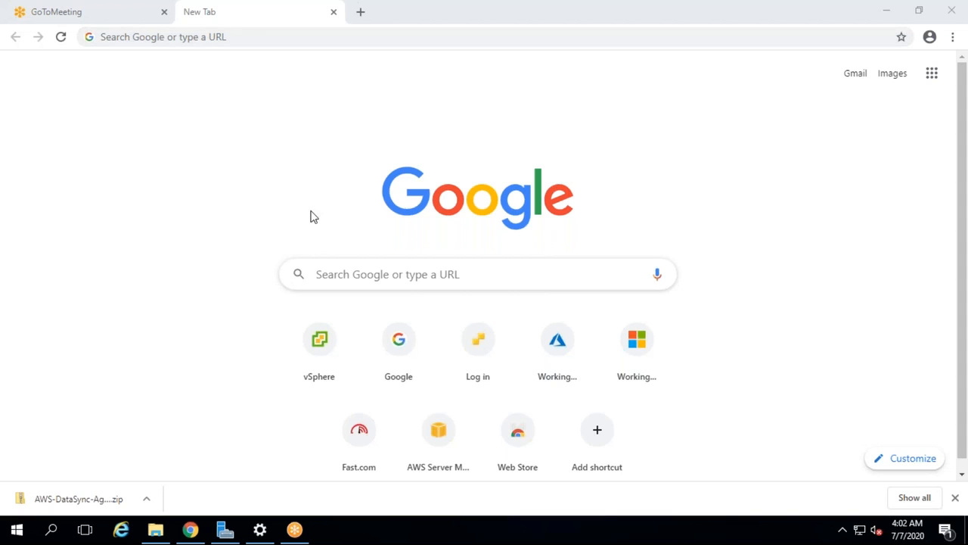
{"action": "left_click", "coordinate": [334, 343]}
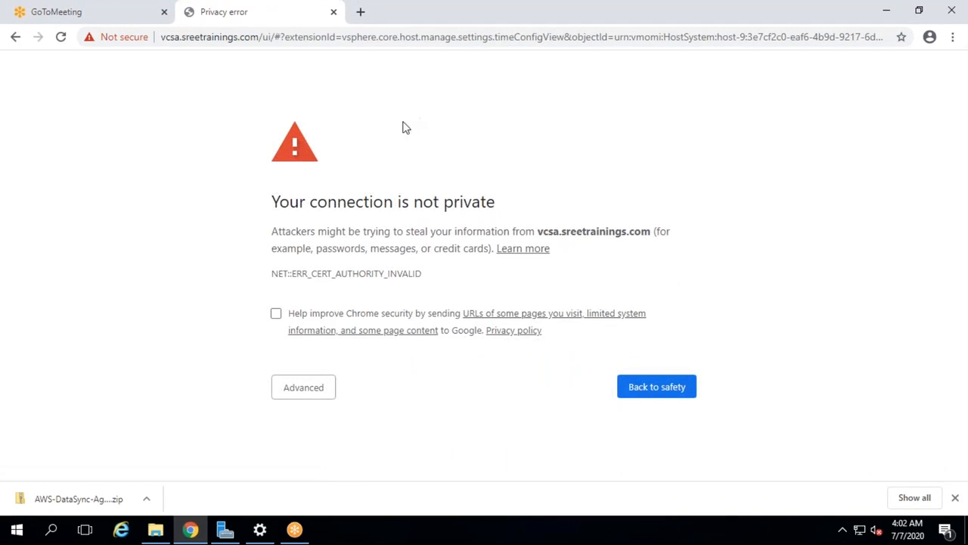
{"action": "left_click", "coordinate": [312, 393]}
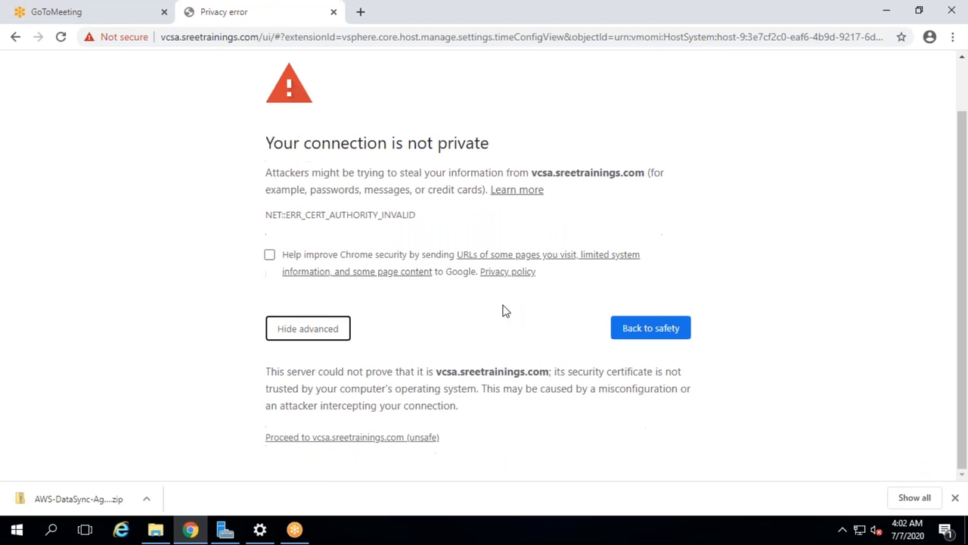
{"action": "left_click", "coordinate": [415, 439]}
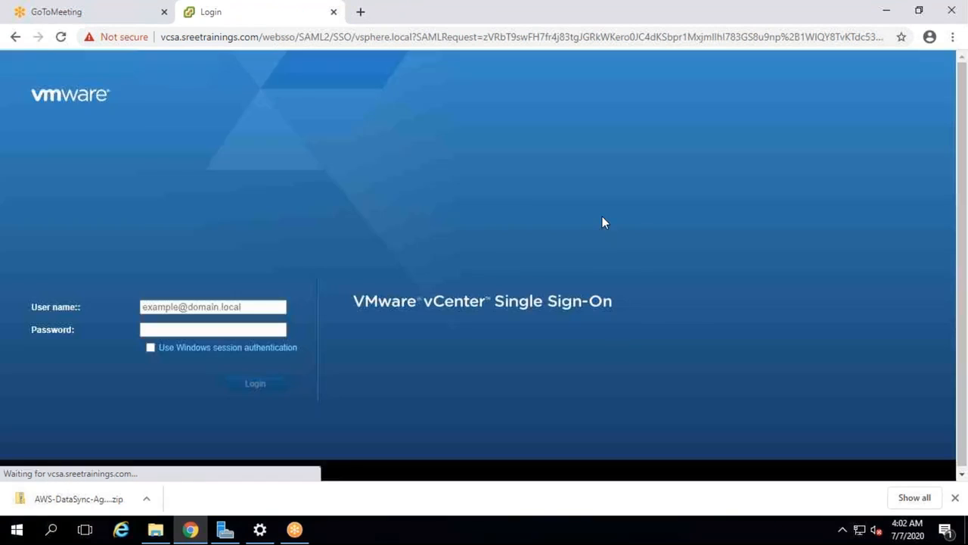
Sign in to vCenter Single Sign-On with the saved vSphere administrator user name and the account password.
{"action": "left_click", "coordinate": [191, 308]}
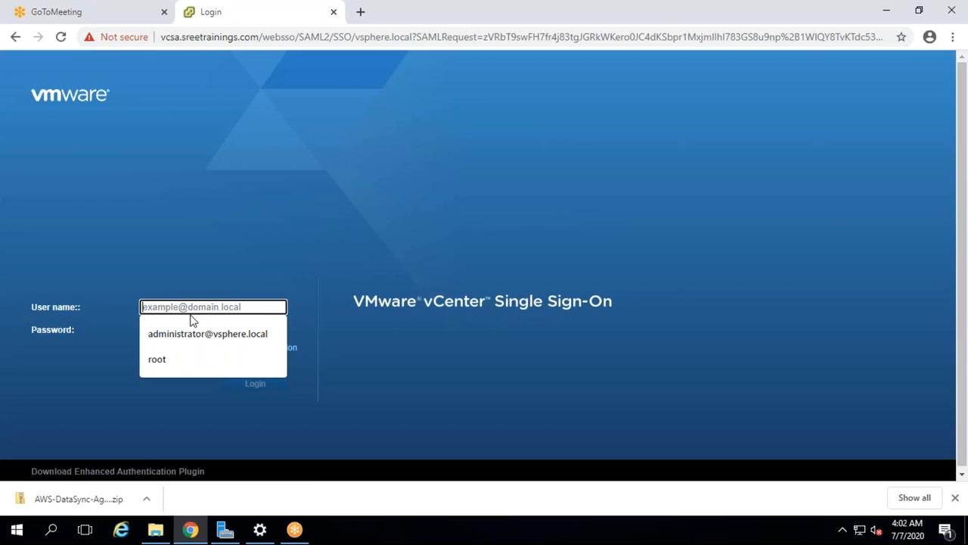
{"action": "left_click", "coordinate": [204, 337]}
{"action": "left_click", "coordinate": [195, 333]}
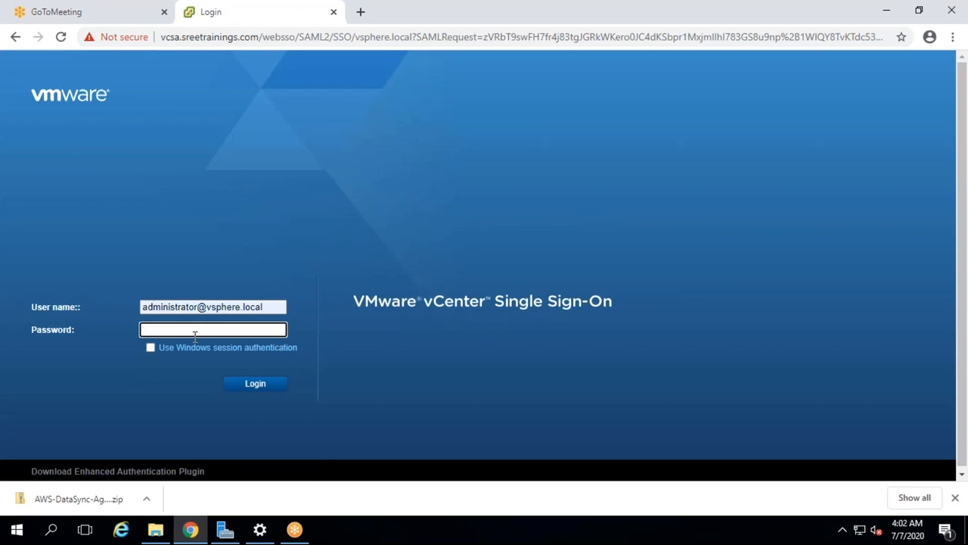
{"action": "type", "text": "*********"}
{"action": "key", "text": "Return"}
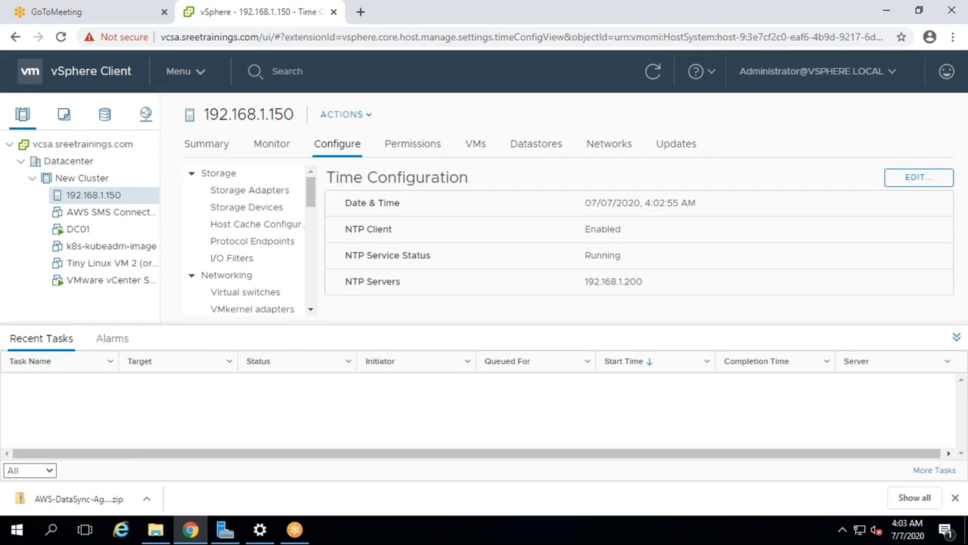
Locate the downloaded AWS-DataSync-Agent-VMWare archive and extract it to the proposed folder of the same name in Downloads.
{"action": "left_click", "coordinate": [147, 499]}
{"action": "left_click", "coordinate": [189, 452]}
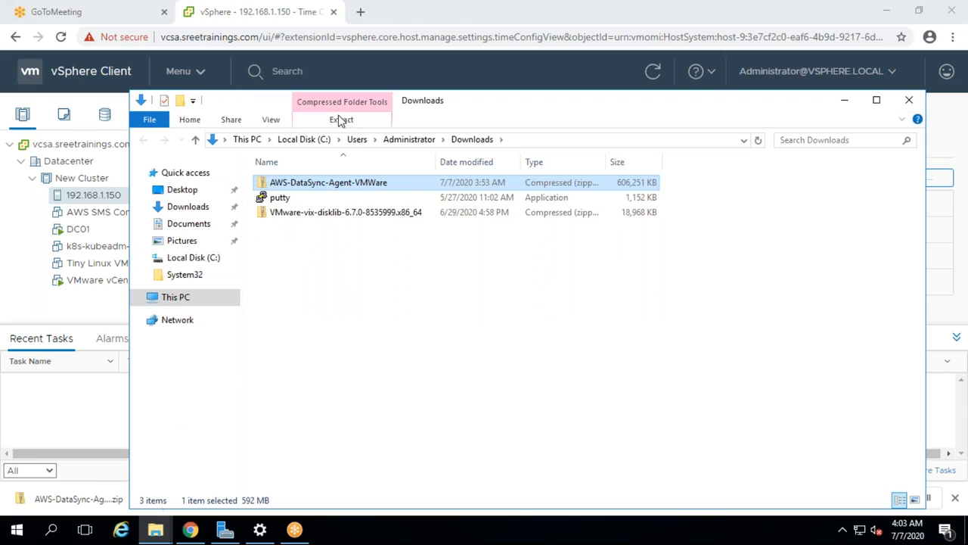
{"action": "right_click", "coordinate": [340, 186]}
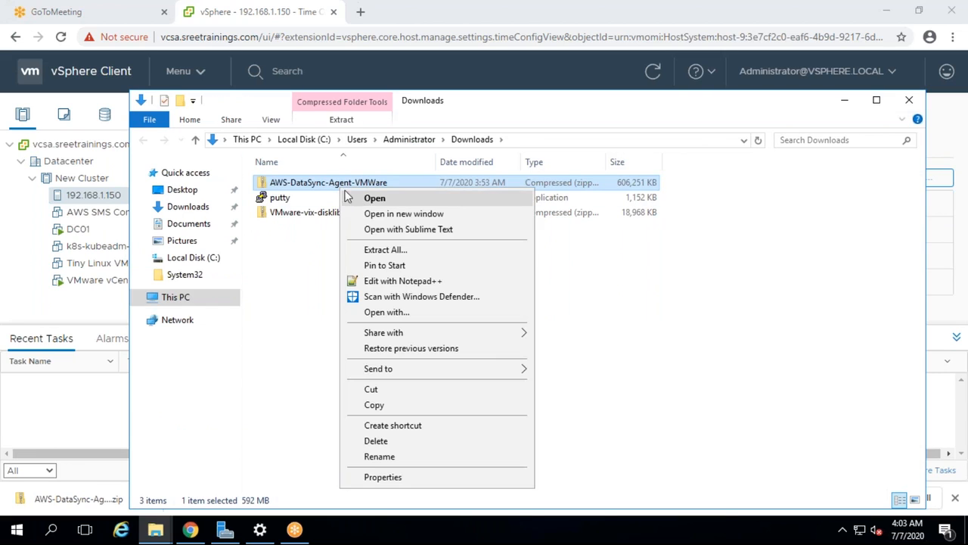
{"action": "left_click", "coordinate": [395, 255]}
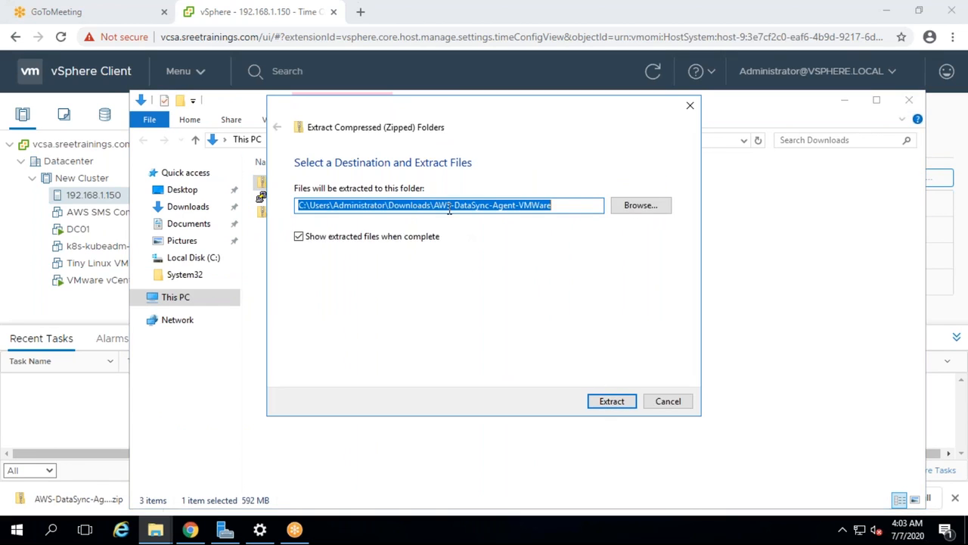
{"action": "left_click", "coordinate": [449, 209]}
{"action": "left_click", "coordinate": [597, 401]}
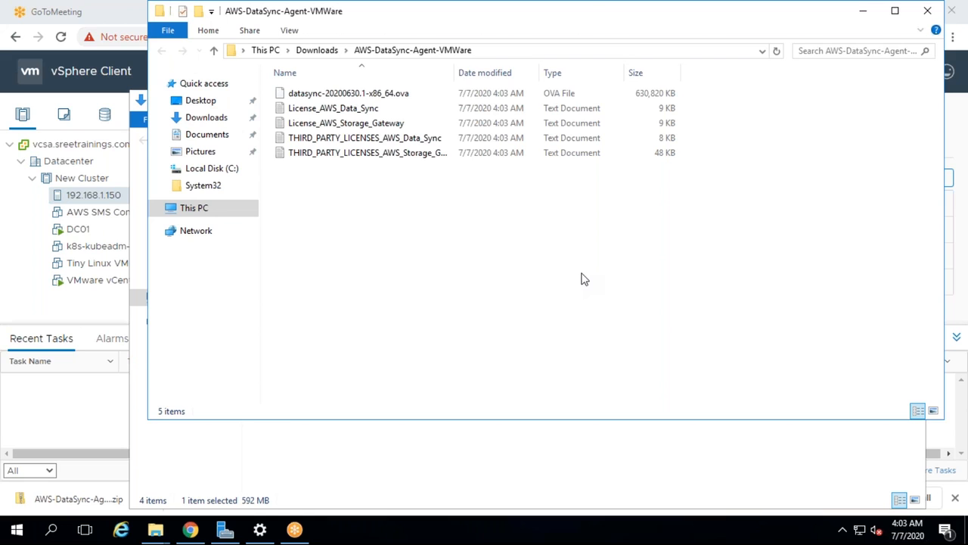
Start deploying an OVF template on host 192.168.1.150 from the extracted local file datasync-20200630.1-x86_64.ova.
{"action": "left_click", "coordinate": [380, 94]}
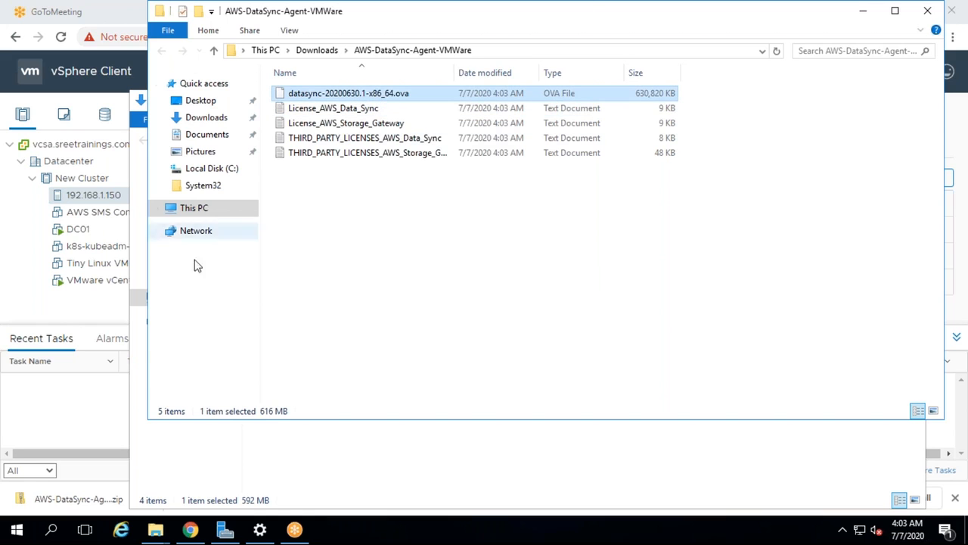
{"action": "left_click", "coordinate": [42, 308]}
{"action": "right_click", "coordinate": [115, 199]}
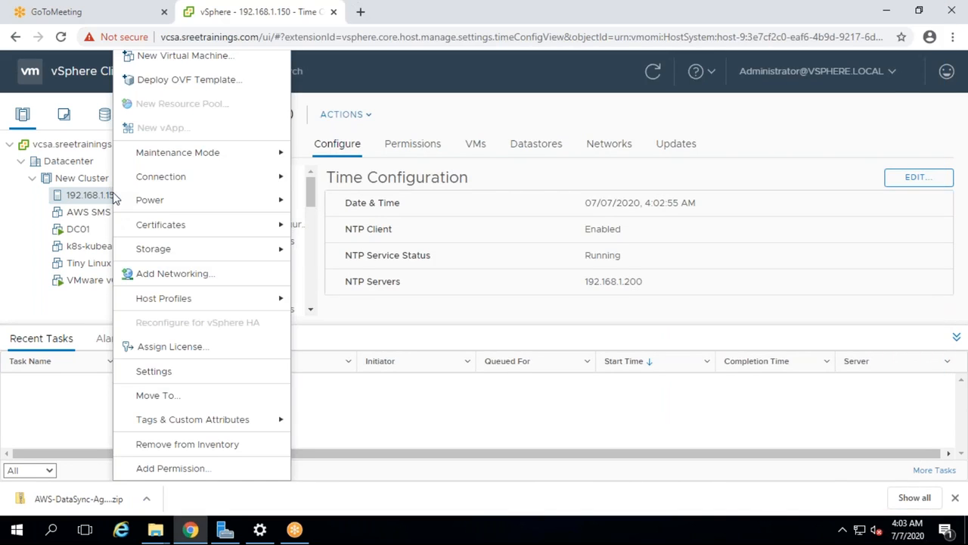
{"action": "left_click", "coordinate": [162, 81]}
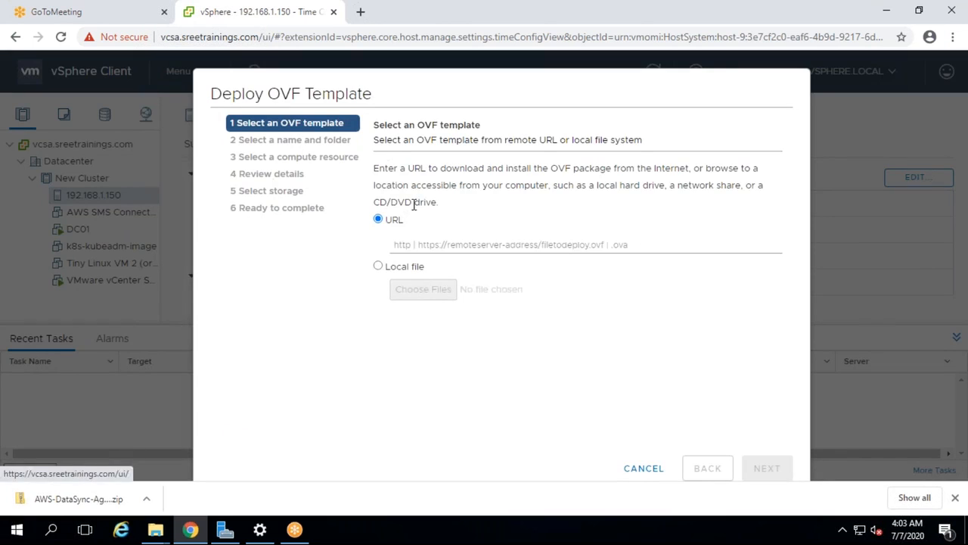
{"action": "left_click", "coordinate": [405, 267]}
{"action": "left_click", "coordinate": [418, 292]}
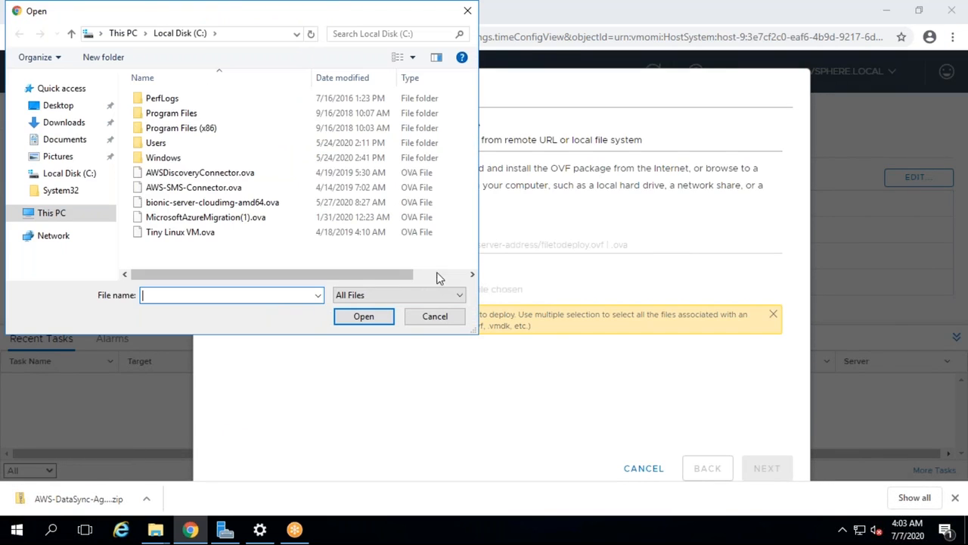
{"action": "left_click", "coordinate": [72, 122]}
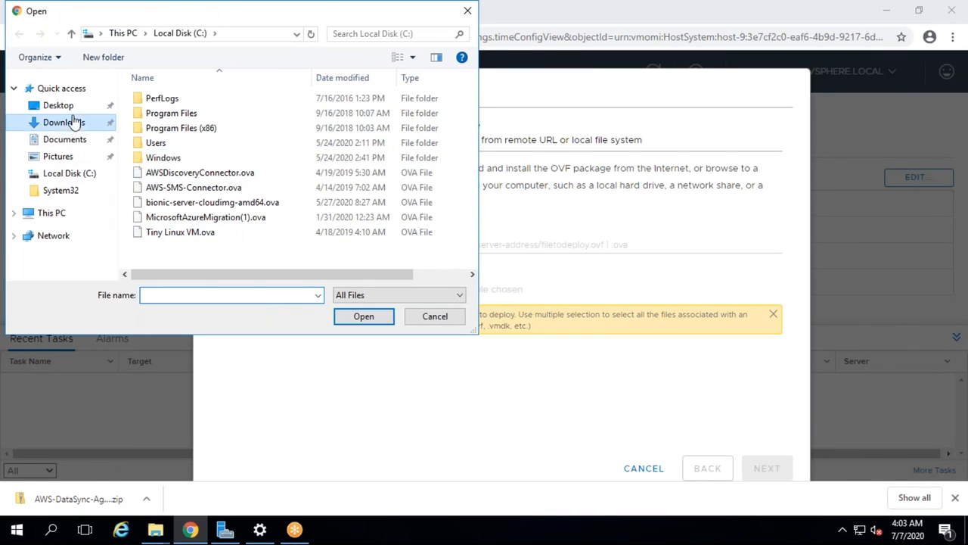
{"action": "double_click", "coordinate": [211, 105]}
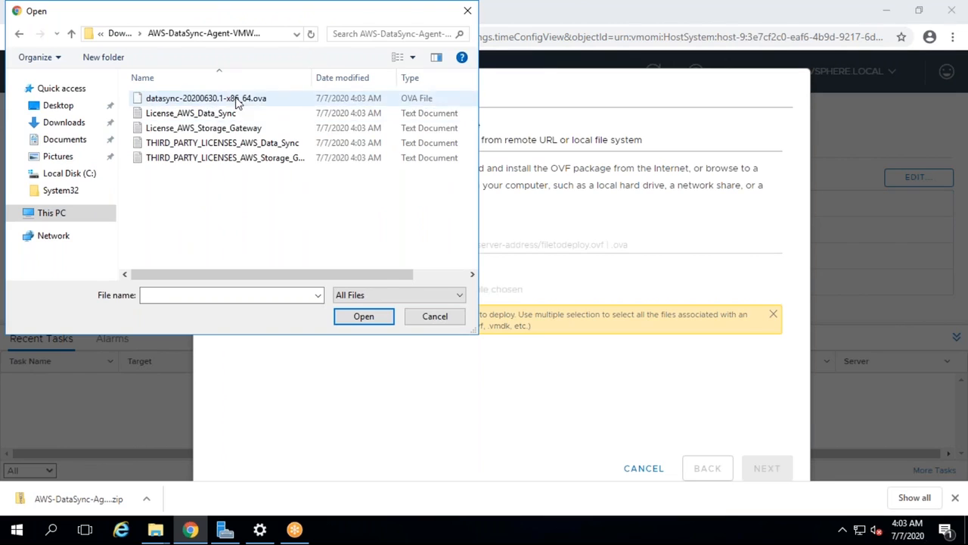
{"action": "double_click", "coordinate": [227, 99]}
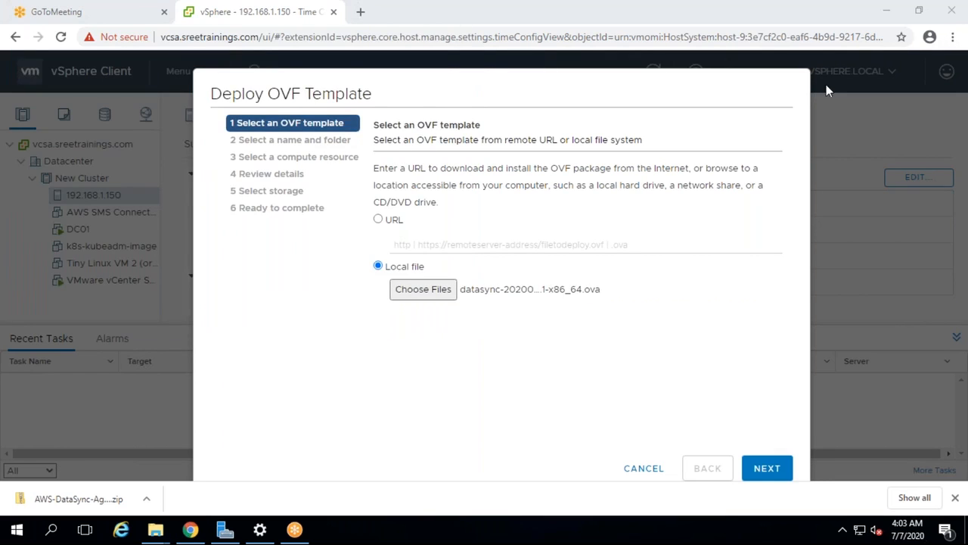
{"action": "left_click", "coordinate": [765, 468]}
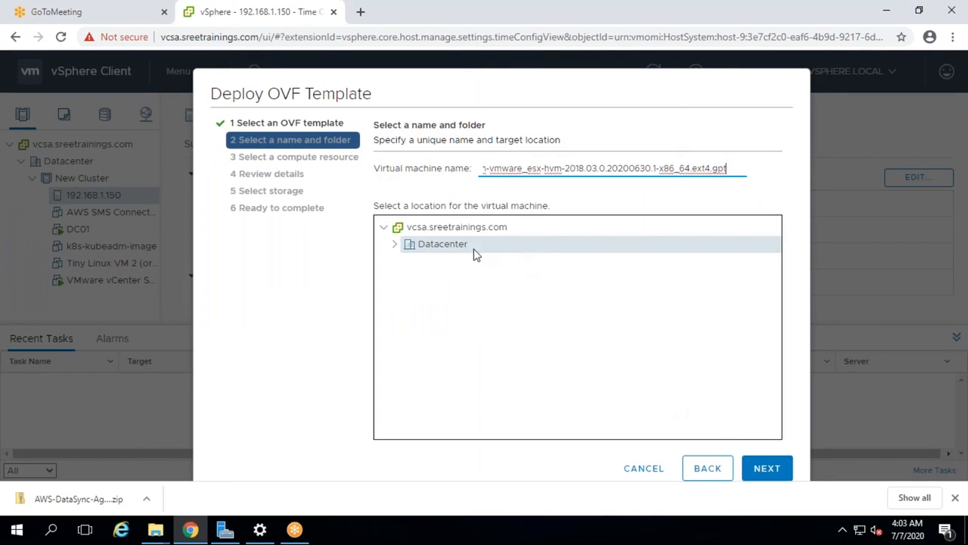
Name the virtual machine AWS-DataSync and accept the Datacenter location and the preselected compute resource.
{"action": "left_click_drag", "start_coordinate": [730, 168], "coordinate": [250, 171]}
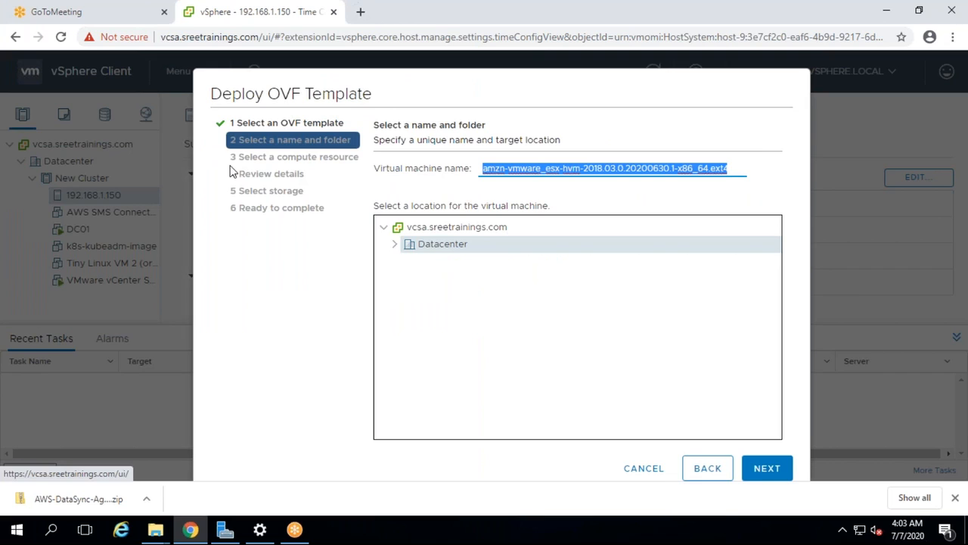
{"action": "type", "text": "Data"}
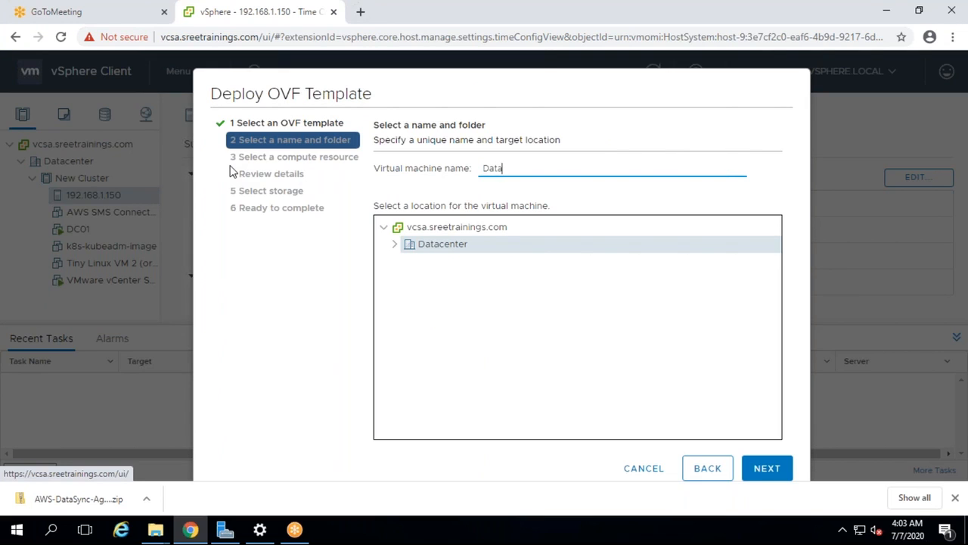
{"action": "key", "text": "BackSpace"}
{"action": "key", "text": "BackSpace"}
{"action": "key", "text": "BackSpace"}
{"action": "key", "text": "BackSpace"}
{"action": "type", "text": "AWS-DataSync"}
{"action": "left_click", "coordinate": [762, 468]}
{"action": "left_click", "coordinate": [768, 469]}
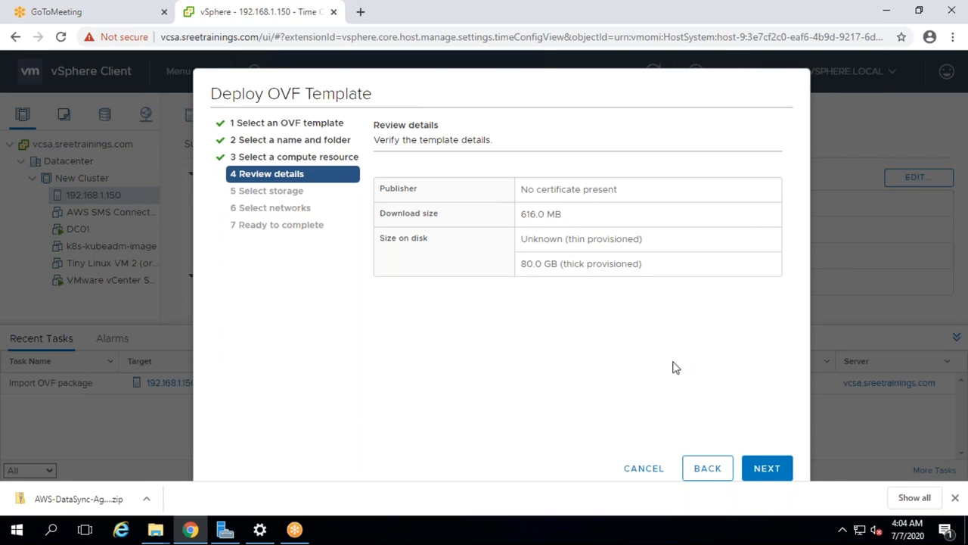
Accept the template details and choose datastore SSD2 with the Thin Provision disk format for the virtual machine.
{"action": "left_click", "coordinate": [756, 467]}
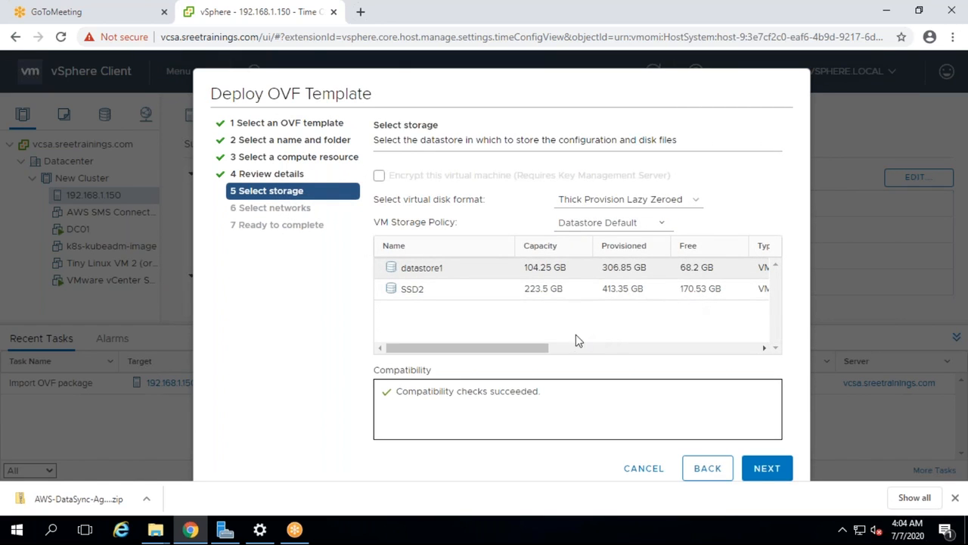
{"action": "left_click_drag", "start_coordinate": [545, 350], "coordinate": [557, 350]}
{"action": "left_click", "coordinate": [660, 293]}
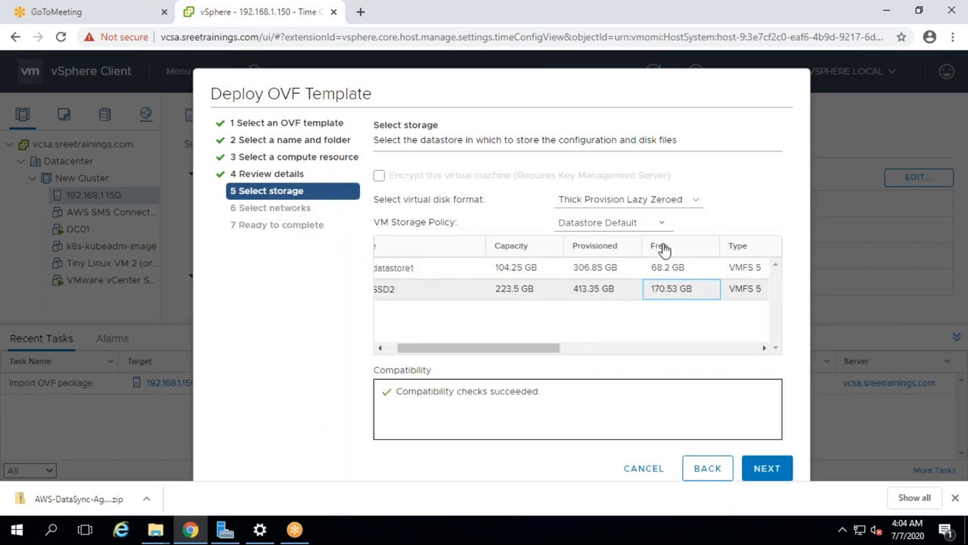
{"action": "left_click", "coordinate": [684, 200]}
{"action": "left_click", "coordinate": [602, 242]}
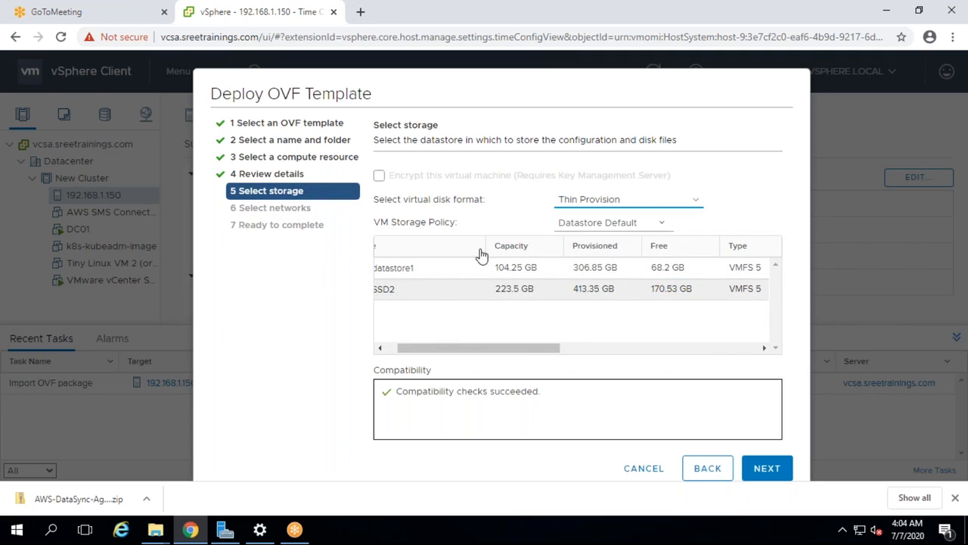
Keep VM Network as the destination for the NAT source network and finish the wizard to start the deployment.
{"action": "left_click", "coordinate": [764, 471]}
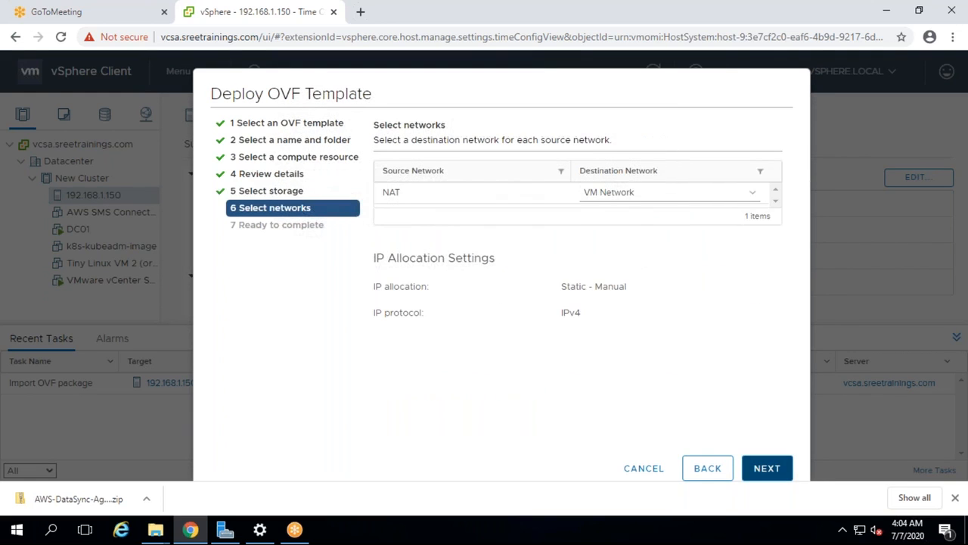
{"action": "left_click", "coordinate": [766, 469]}
{"action": "left_click", "coordinate": [765, 468]}
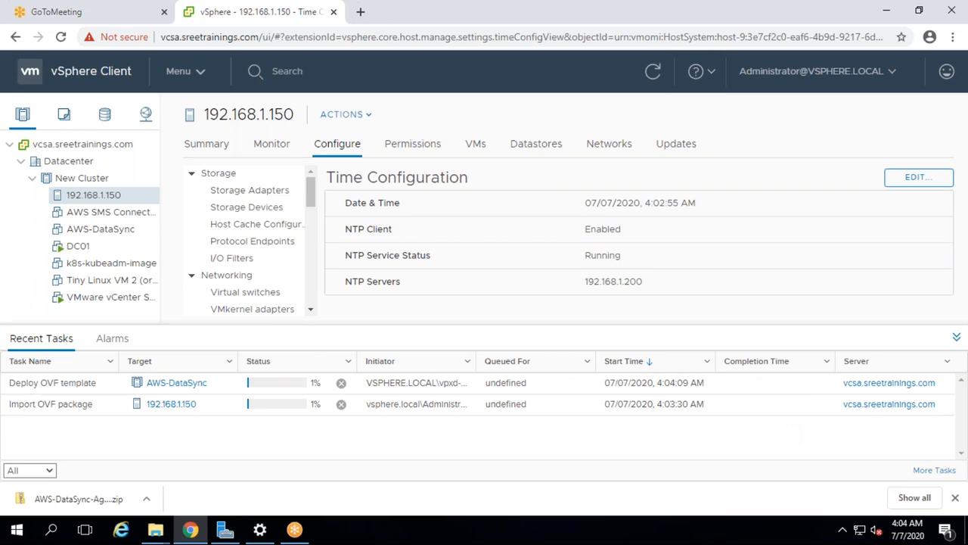
View the License_AWS_Data_Sync text file in the extracted agent folder, close it and return to the vSphere Client.
{"action": "left_click", "coordinate": [155, 530]}
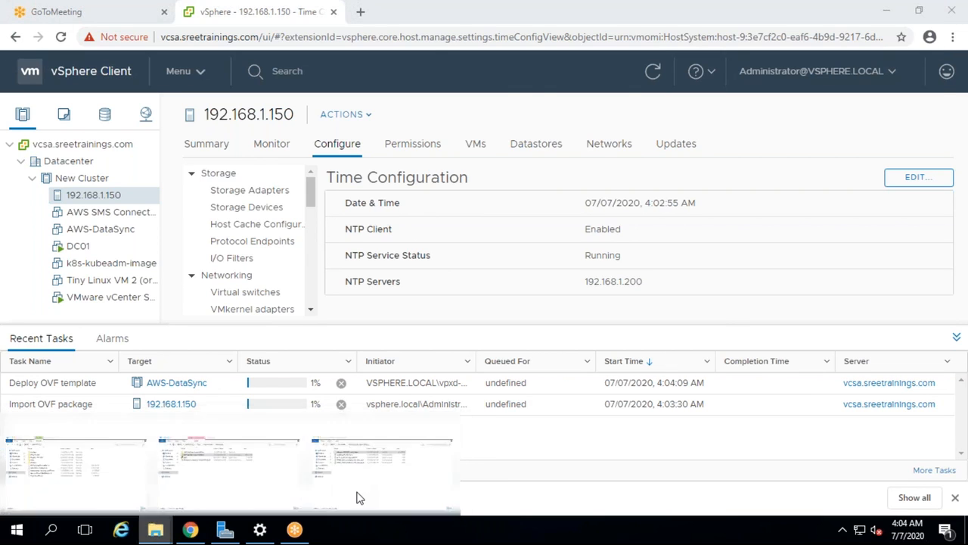
{"action": "left_click", "coordinate": [357, 496]}
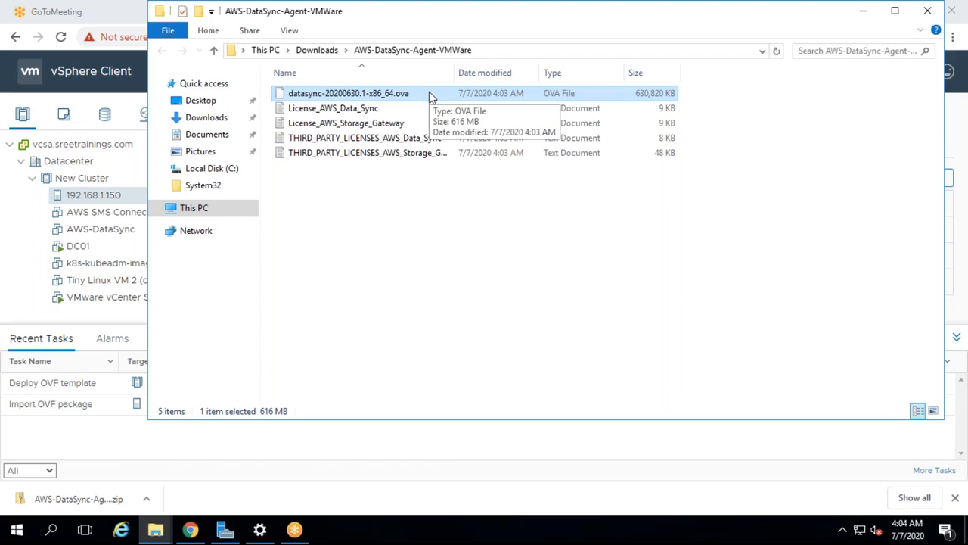
{"action": "double_click", "coordinate": [368, 112]}
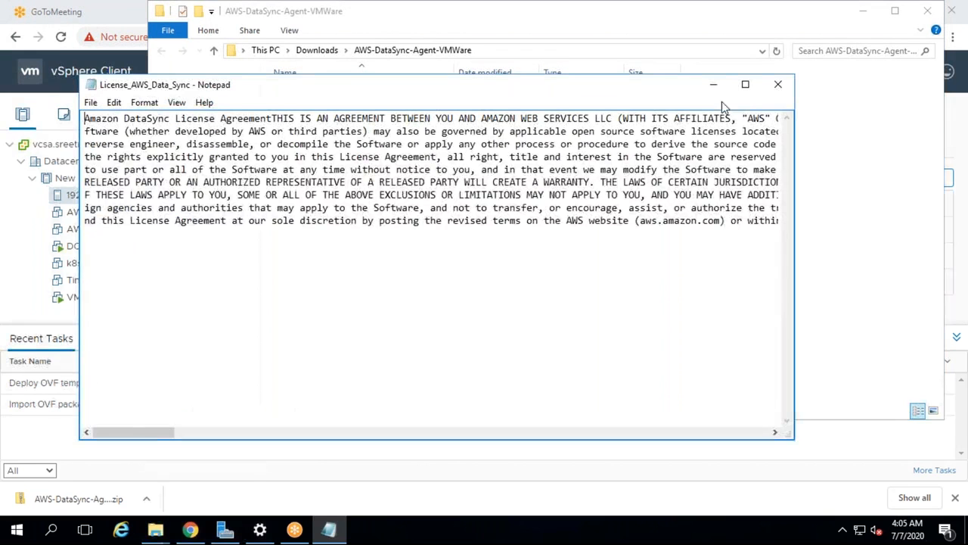
{"action": "left_click", "coordinate": [780, 89]}
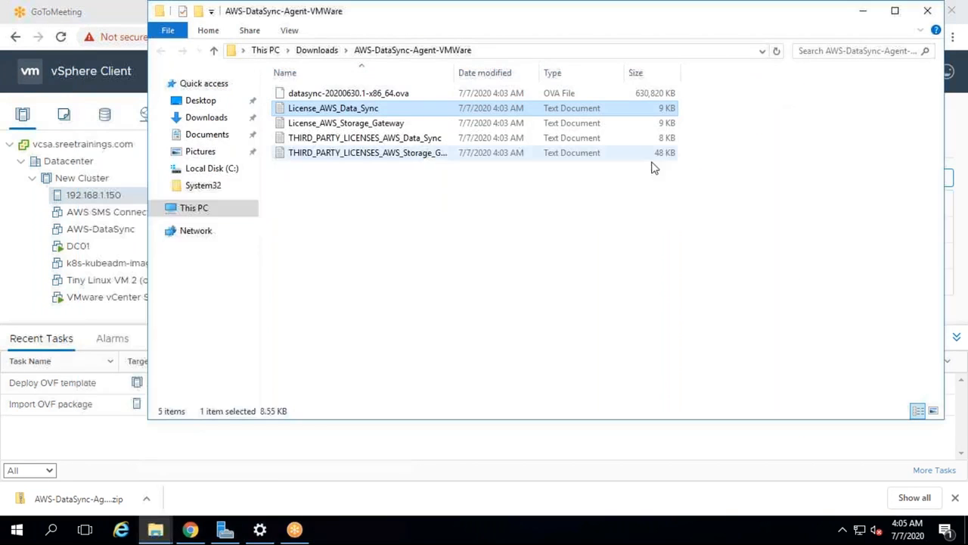
{"action": "left_click", "coordinate": [409, 454]}
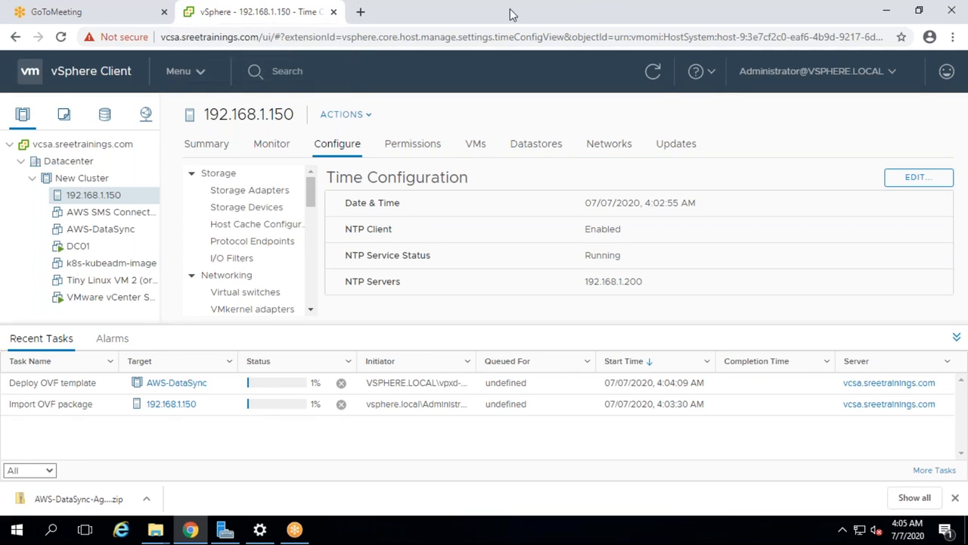
Open Google in a new browser tab and search for "deploy aws datasync".
{"action": "left_click", "coordinate": [361, 12]}
{"action": "type", "text": "go"}
{"action": "key", "text": "Return"}
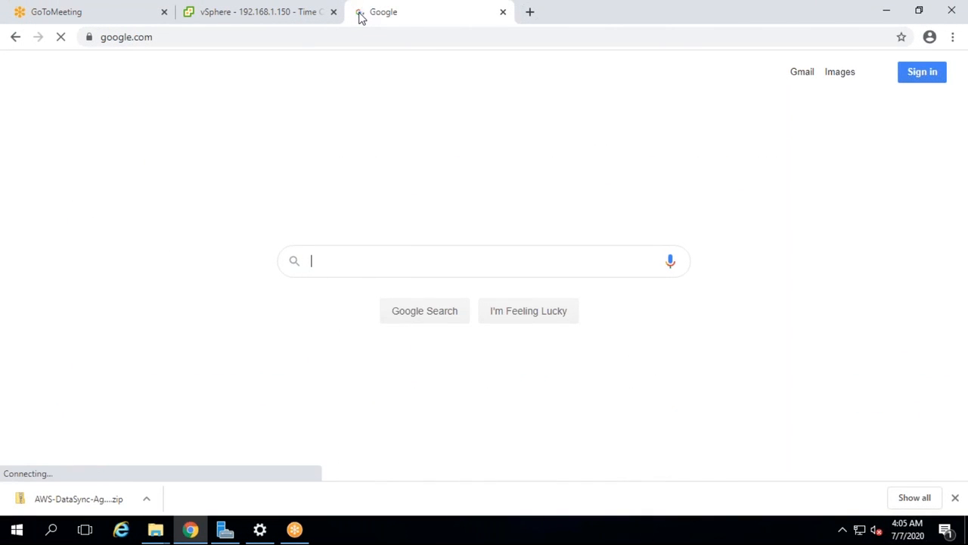
{"action": "type", "text": "deply aws da"}
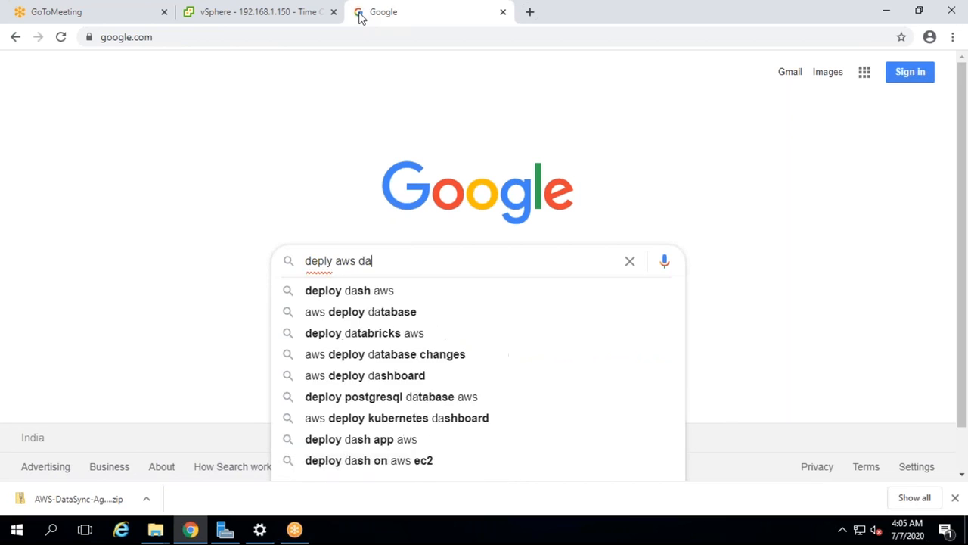
{"action": "type", "text": "tasy"}
{"action": "key", "text": "Down"}
{"action": "key", "text": "Return"}
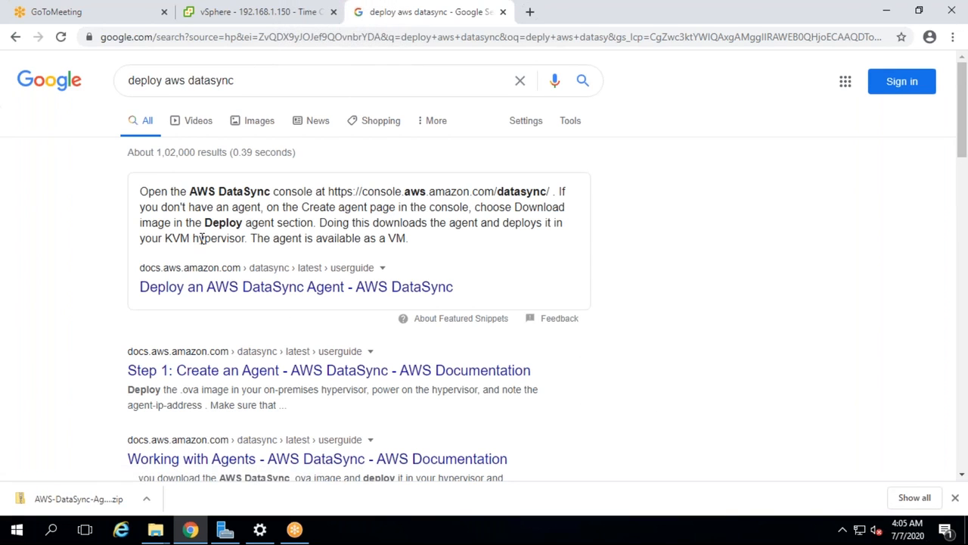
Open the Deploy an AWS DataSync Agent and Step 1: Create an Agent results in separate tabs, and go to the VMware deployment section.
{"action": "middle_click", "coordinate": [218, 287]}
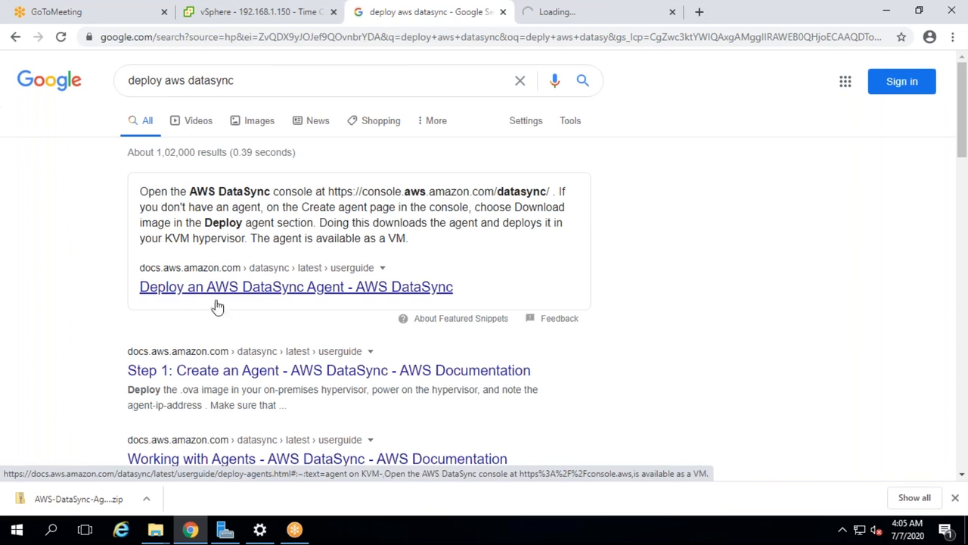
{"action": "middle_click", "coordinate": [218, 371]}
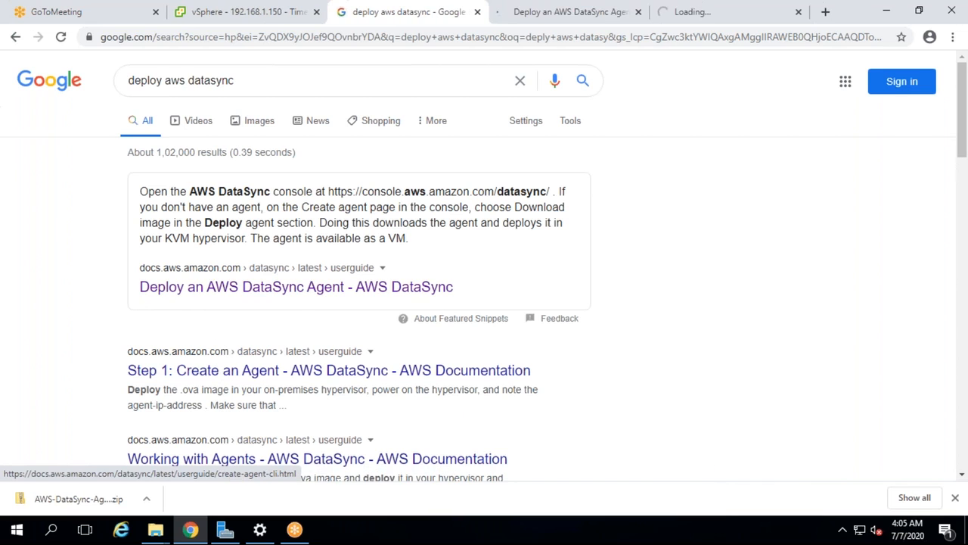
{"action": "left_click", "coordinate": [547, 22]}
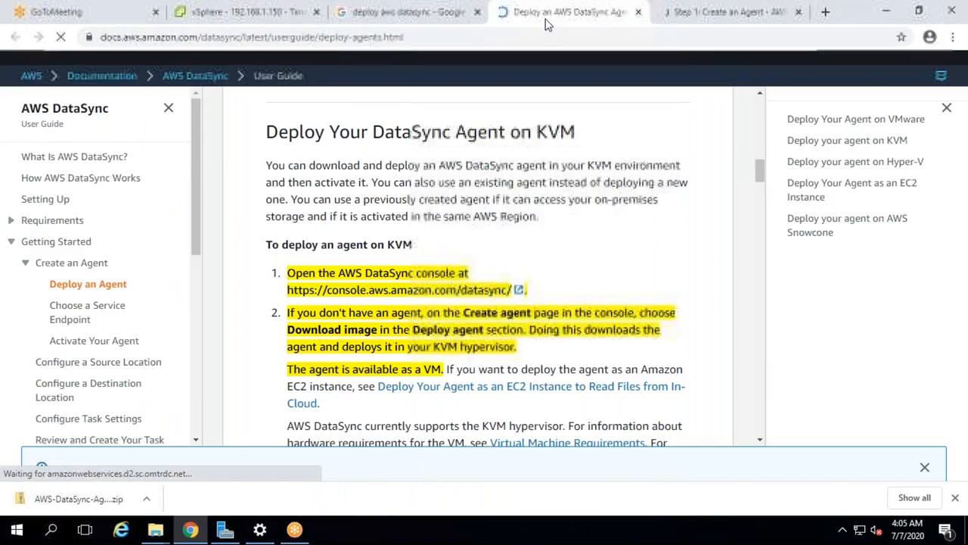
{"action": "scroll", "coordinate": [506, 404], "scroll_direction": "down", "scroll_amount": 1}
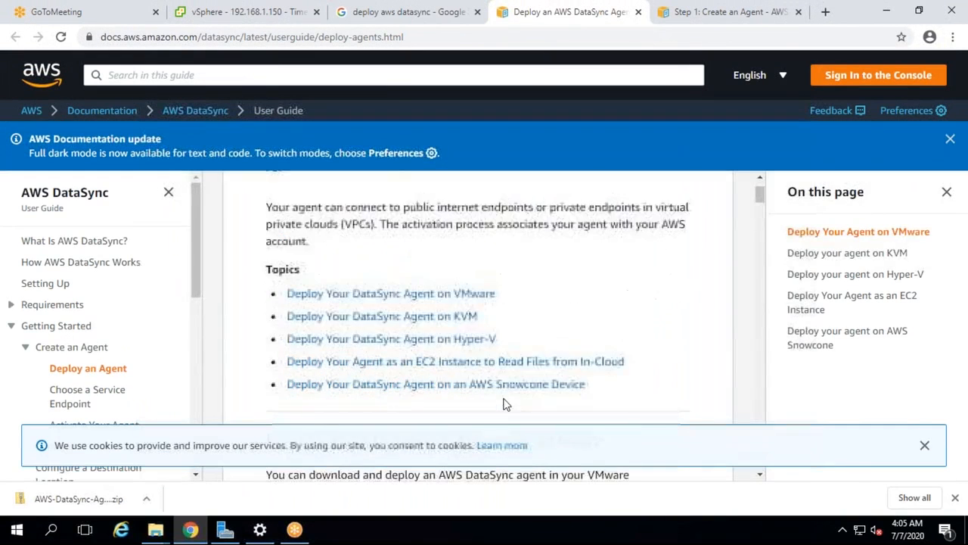
{"action": "left_click", "coordinate": [408, 295]}
{"action": "scroll", "coordinate": [506, 231], "scroll_direction": "down", "scroll_amount": 1}
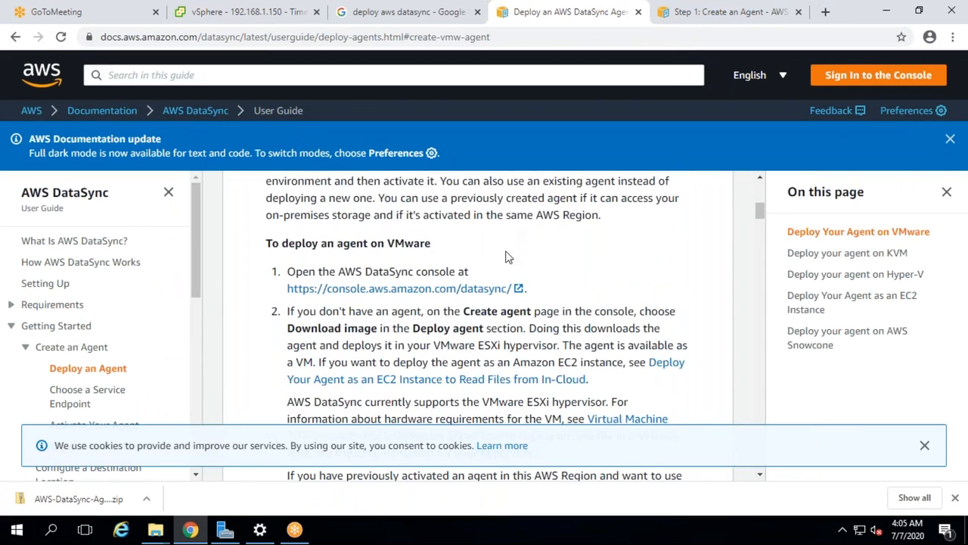
Read the VMware agent deployment instructions, covering the image download, hypervisor power-on, agent IP address and default login note.
{"action": "left_click_drag", "start_coordinate": [446, 311], "coordinate": [580, 313]}
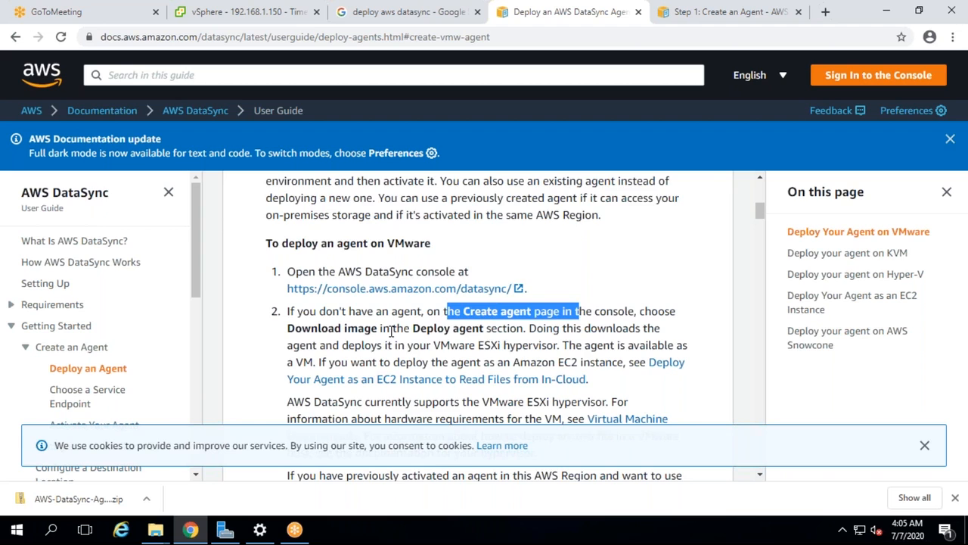
{"action": "scroll", "coordinate": [391, 332], "scroll_direction": "down", "scroll_amount": 1}
{"action": "scroll", "coordinate": [391, 331], "scroll_direction": "down", "scroll_amount": 2}
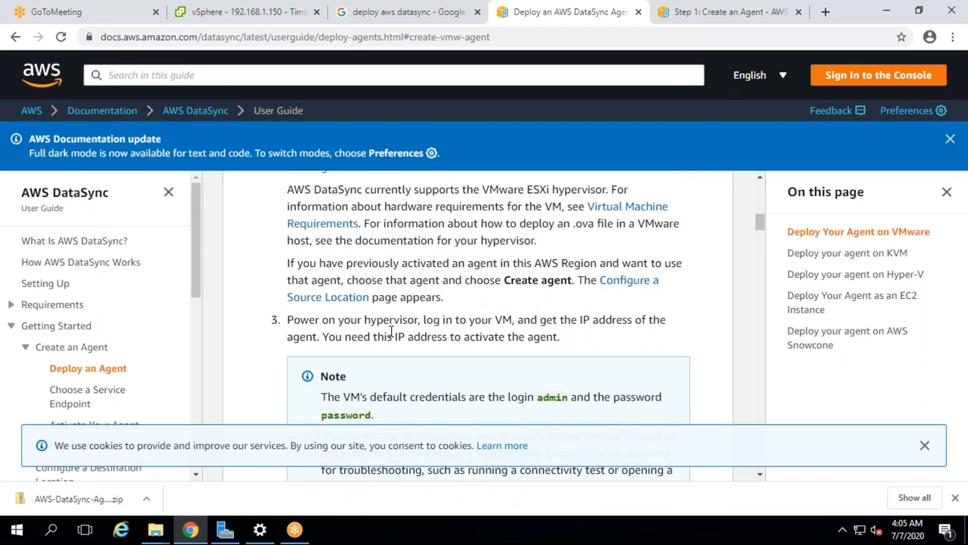
{"action": "left_click_drag", "start_coordinate": [289, 319], "coordinate": [513, 319]}
{"action": "scroll", "coordinate": [513, 318], "scroll_direction": "down", "scroll_amount": 1}
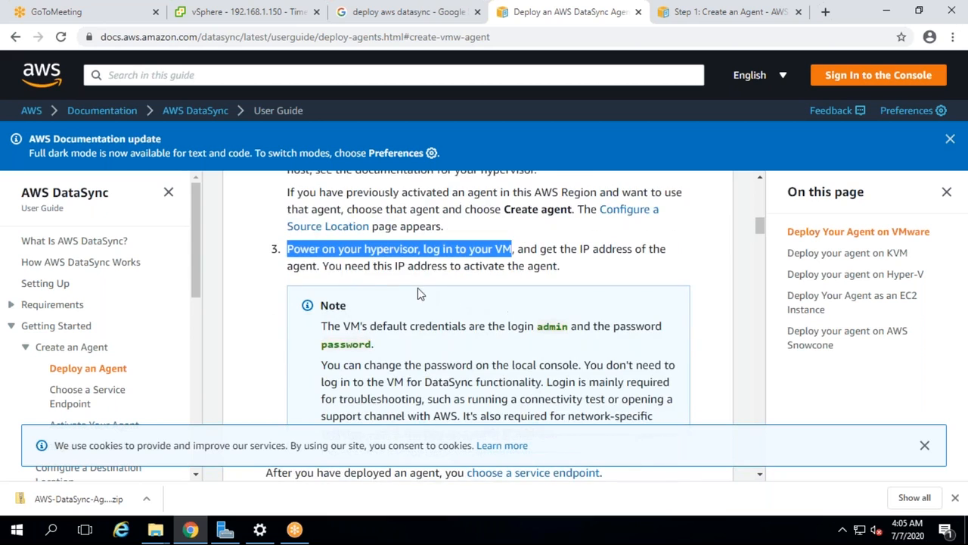
{"action": "left_click_drag", "start_coordinate": [329, 267], "coordinate": [527, 266]}
{"action": "scroll", "coordinate": [527, 266], "scroll_direction": "down", "scroll_amount": 1}
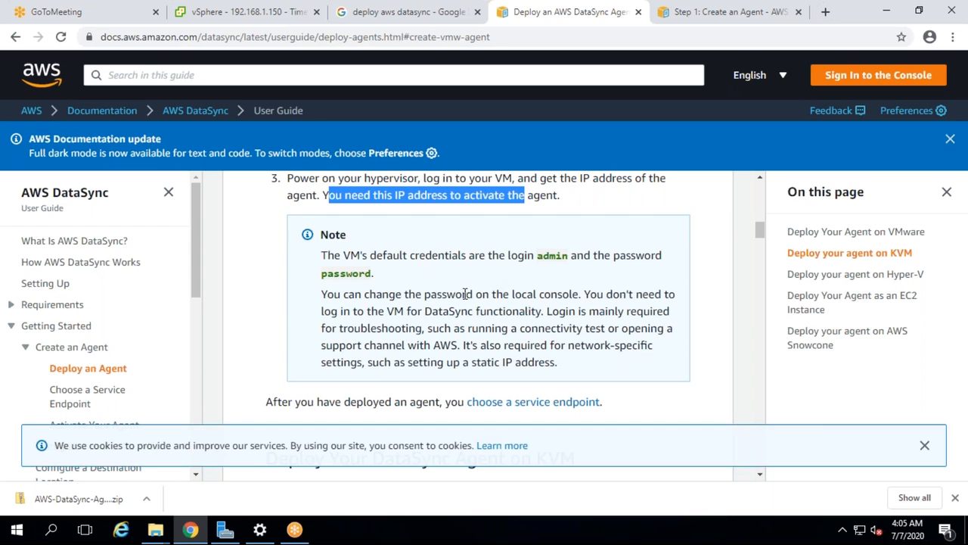
{"action": "scroll", "coordinate": [579, 306], "scroll_direction": "down", "scroll_amount": 1}
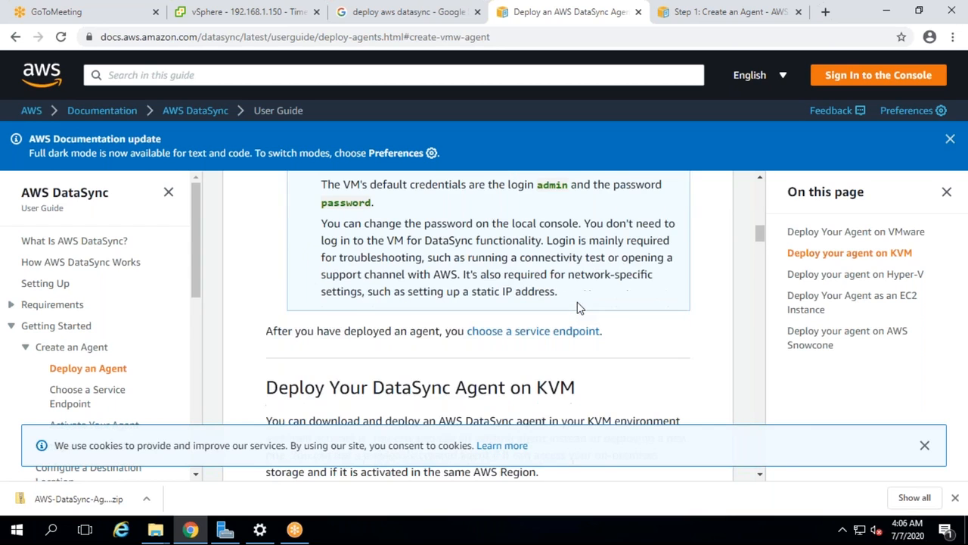
{"action": "scroll", "coordinate": [578, 306], "scroll_direction": "down", "scroll_amount": 1}
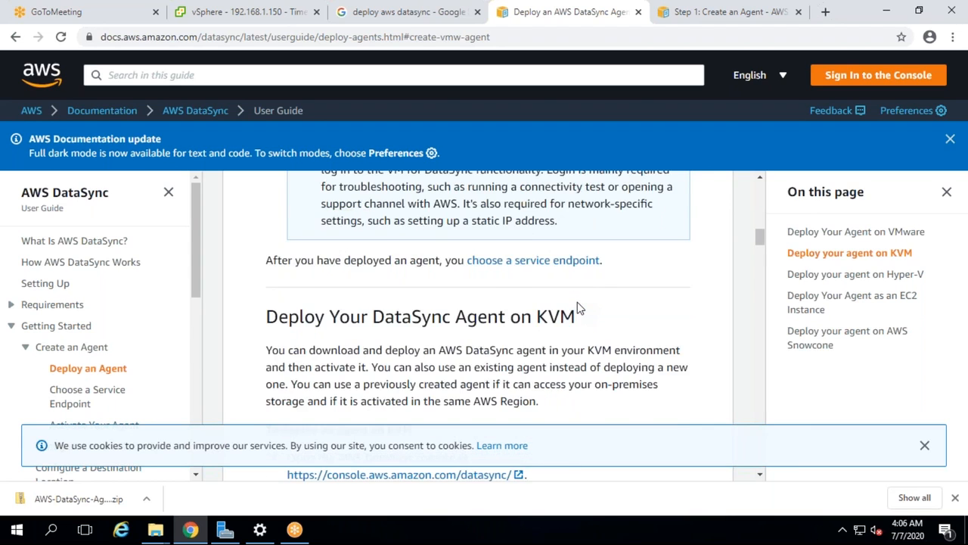
{"action": "scroll", "coordinate": [578, 306], "scroll_direction": "up", "scroll_amount": 3}
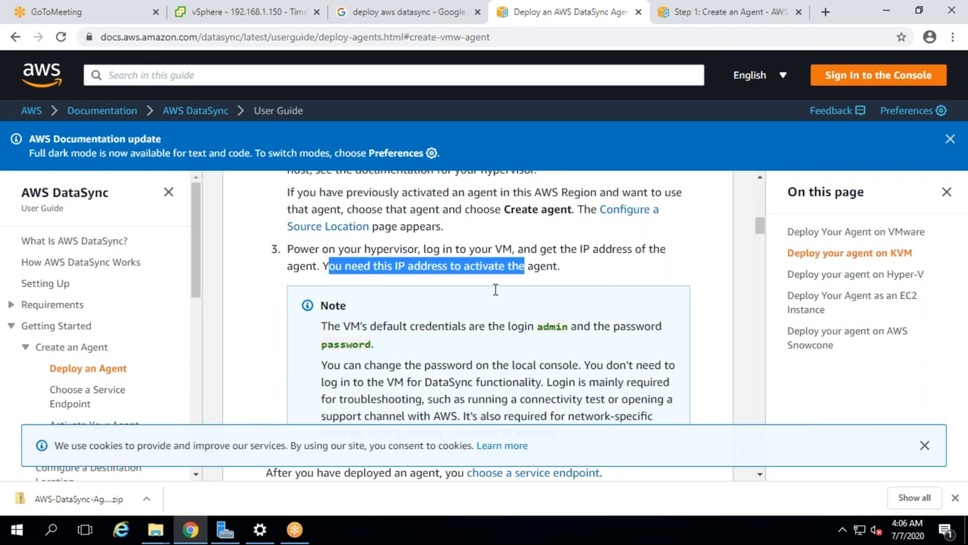
Return to the vSphere Client and check the progress of the AWS-DataSync deployment in the recent tasks.
{"action": "left_click", "coordinate": [266, 18]}
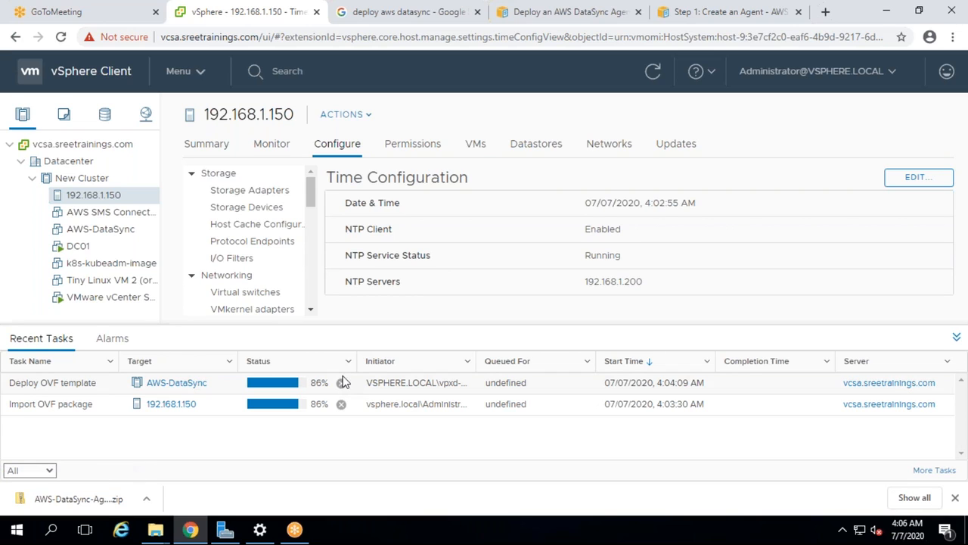
{"action": "left_click", "coordinate": [103, 215]}
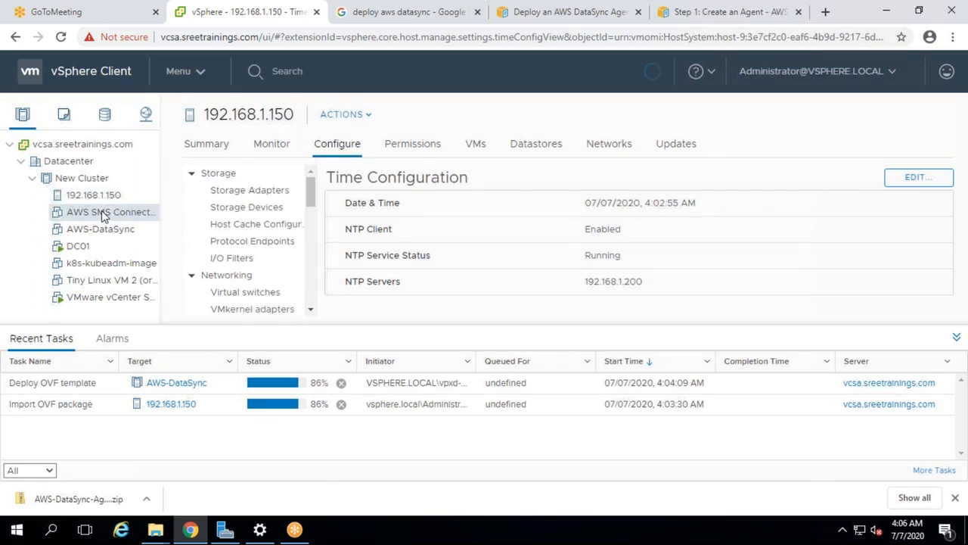
{"action": "right_click", "coordinate": [103, 214]}
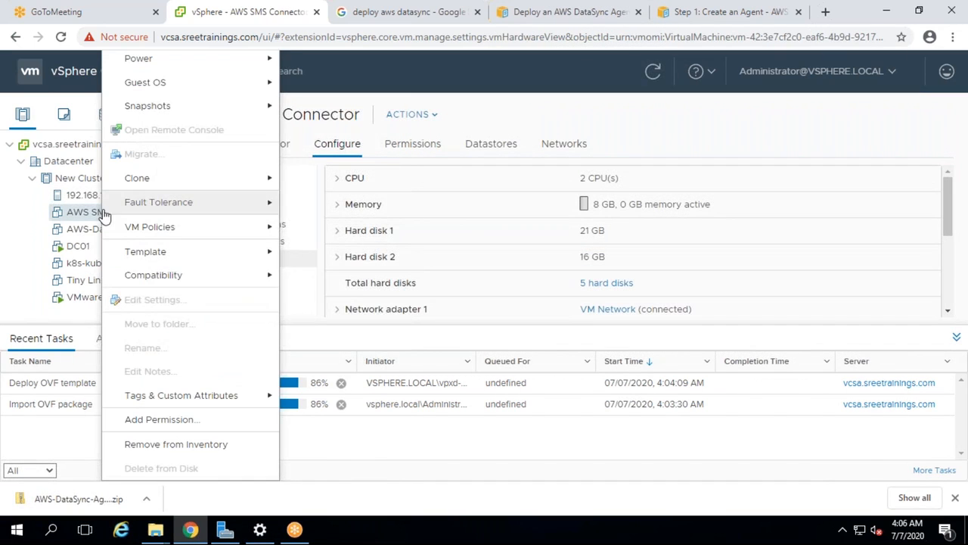
{"action": "left_click", "coordinate": [655, 144]}
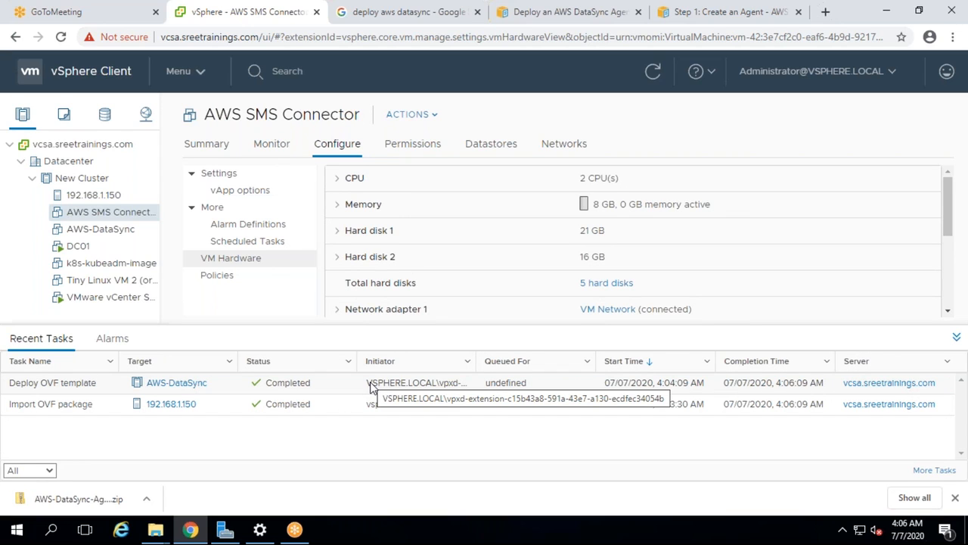
Set the AWS-DataSync virtual machine's hardware to 2 CPUs and 8 GB of memory.
{"action": "left_click", "coordinate": [84, 233]}
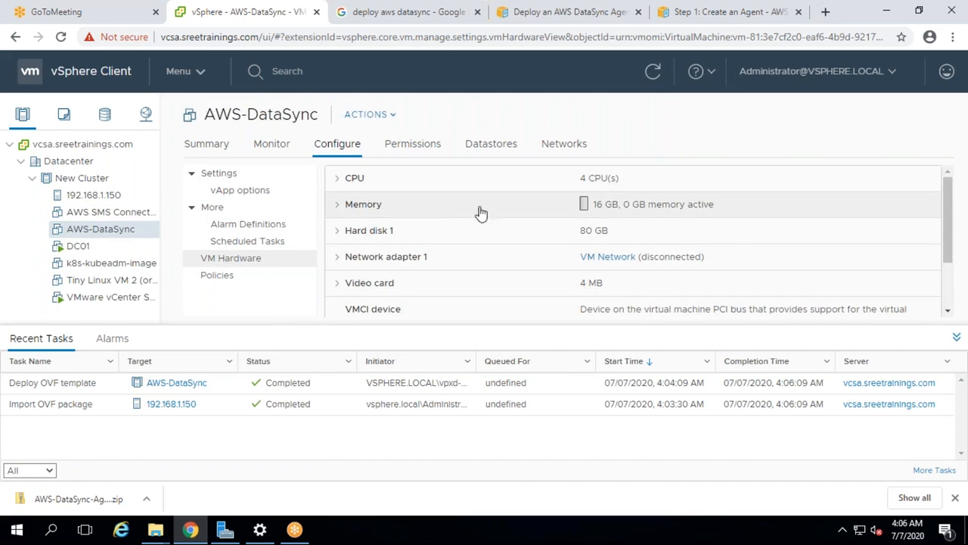
{"action": "right_click", "coordinate": [119, 236]}
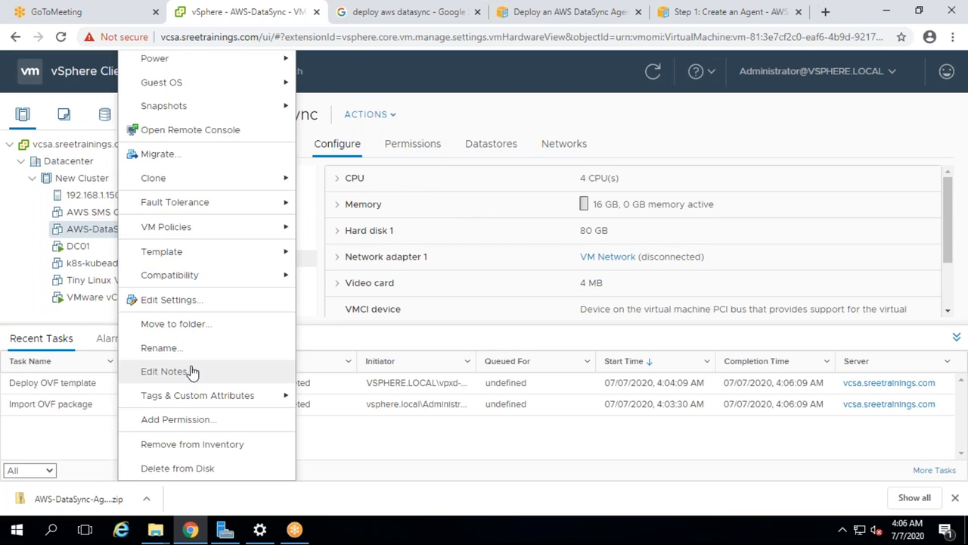
{"action": "left_click", "coordinate": [193, 301]}
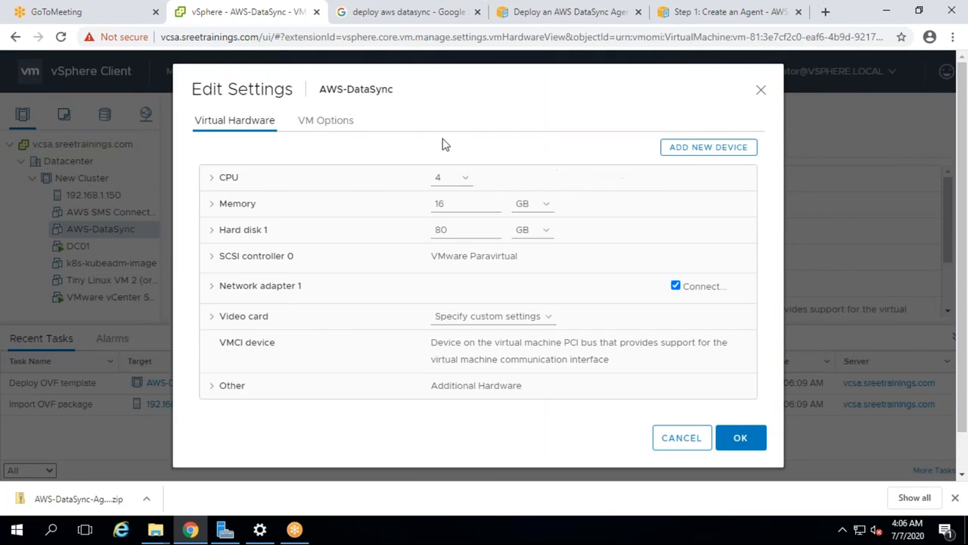
{"action": "left_click", "coordinate": [453, 185]}
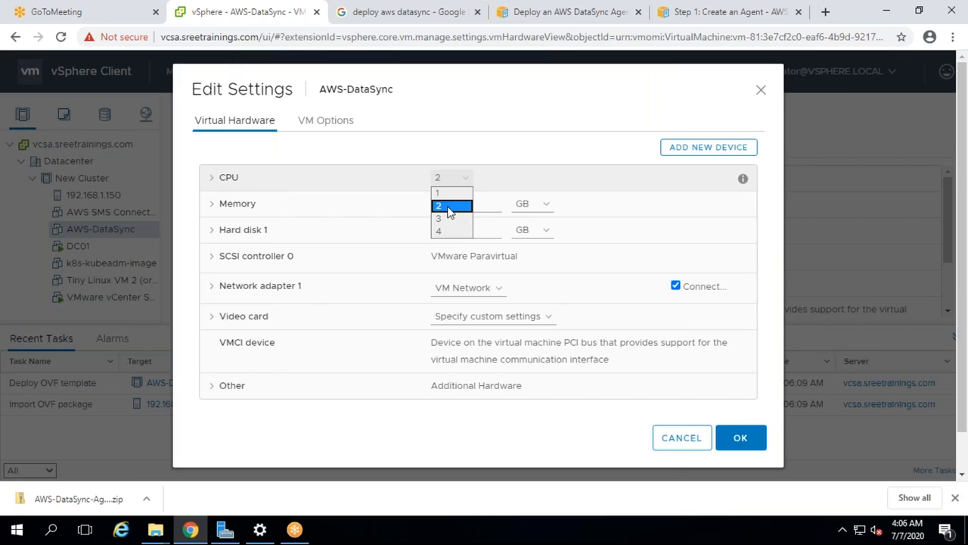
{"action": "left_click", "coordinate": [458, 204]}
{"action": "left_click_drag", "start_coordinate": [467, 204], "coordinate": [407, 205]}
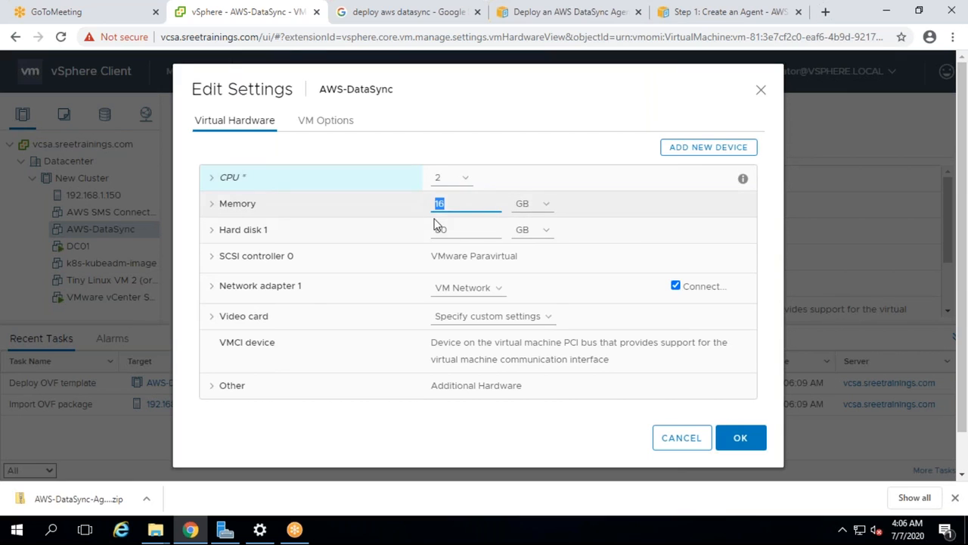
{"action": "type", "text": "8"}
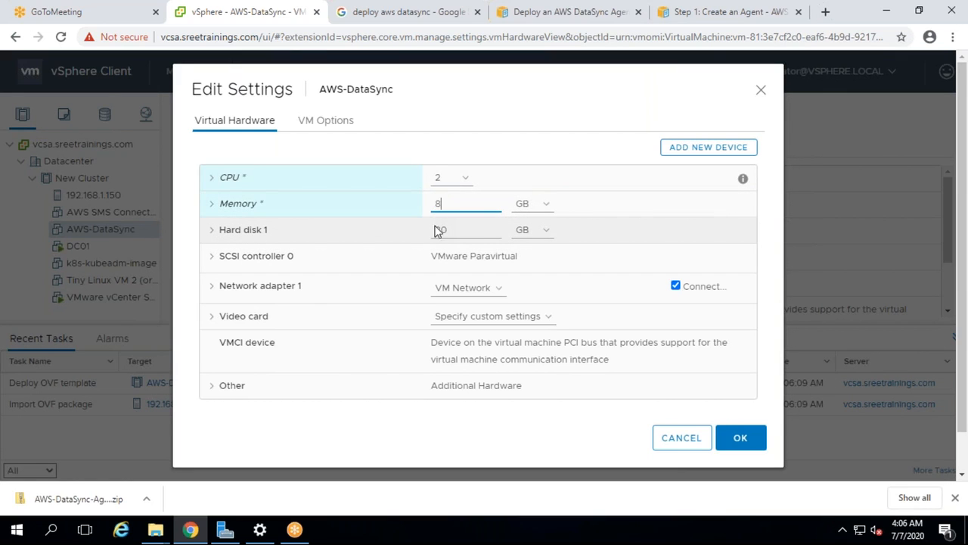
{"action": "left_click", "coordinate": [740, 439]}
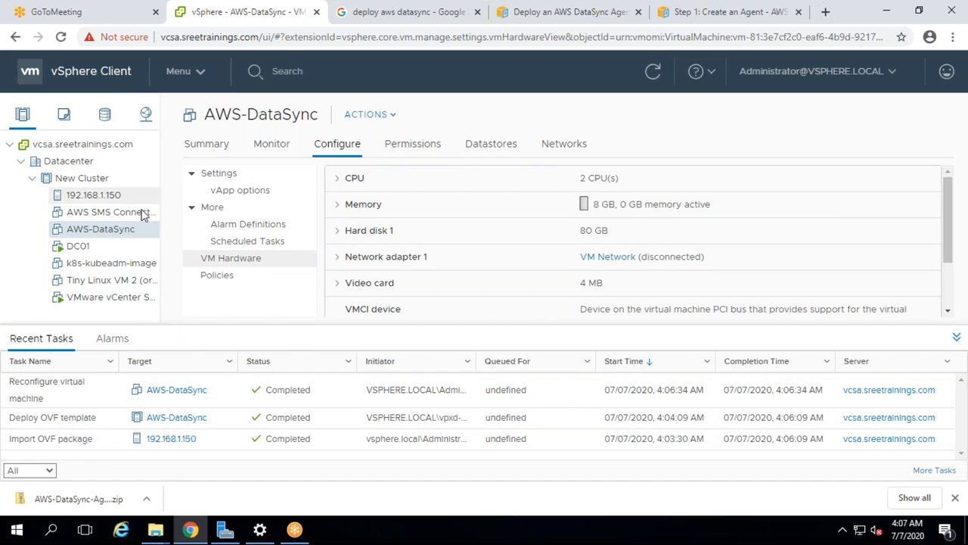
Power on the AWS-DataSync virtual machine.
{"action": "right_click", "coordinate": [110, 236]}
{"action": "mouse_move", "coordinate": [173, 61]}
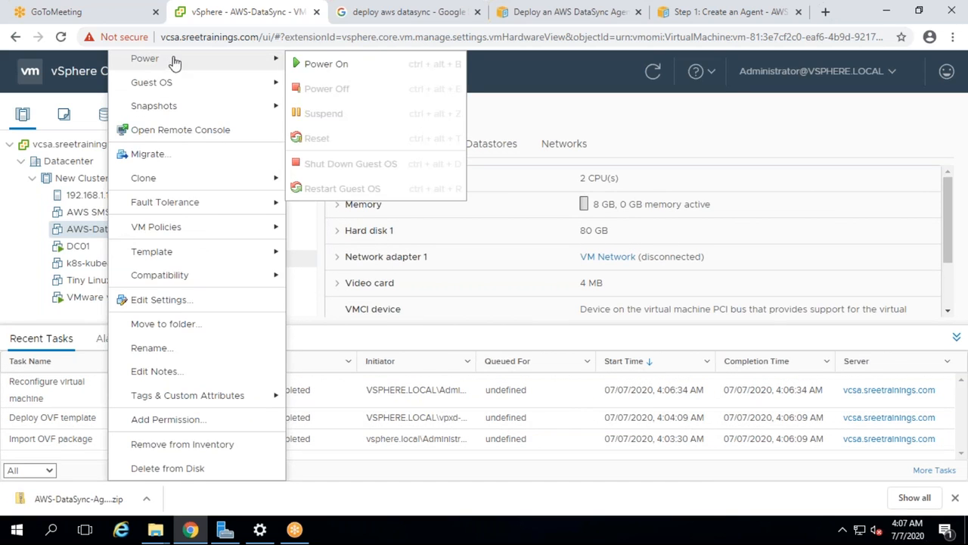
{"action": "left_click", "coordinate": [321, 66]}
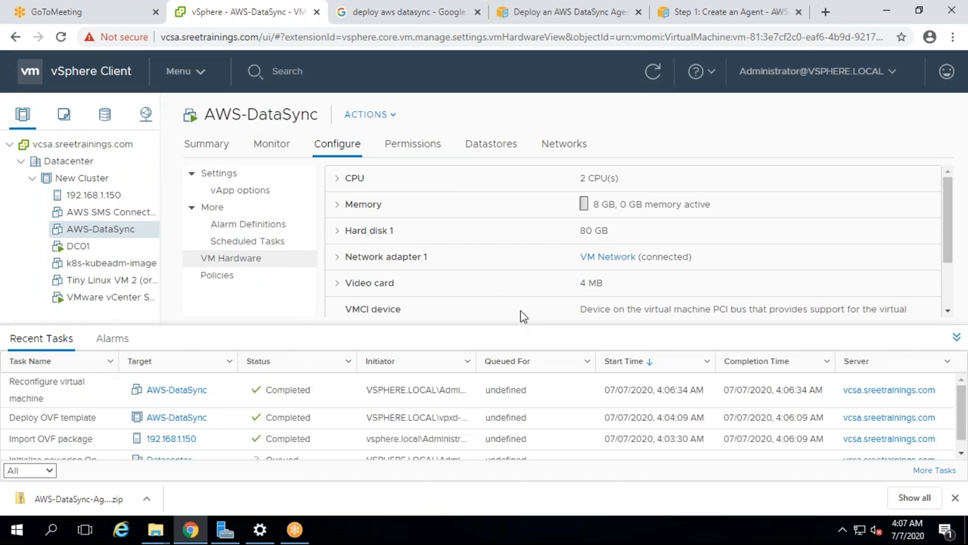
Open the AWS-DataSync web console from the virtual machine's summary, dismiss the browser's download bar and bring up the console's login screen.
{"action": "left_click", "coordinate": [215, 146]}
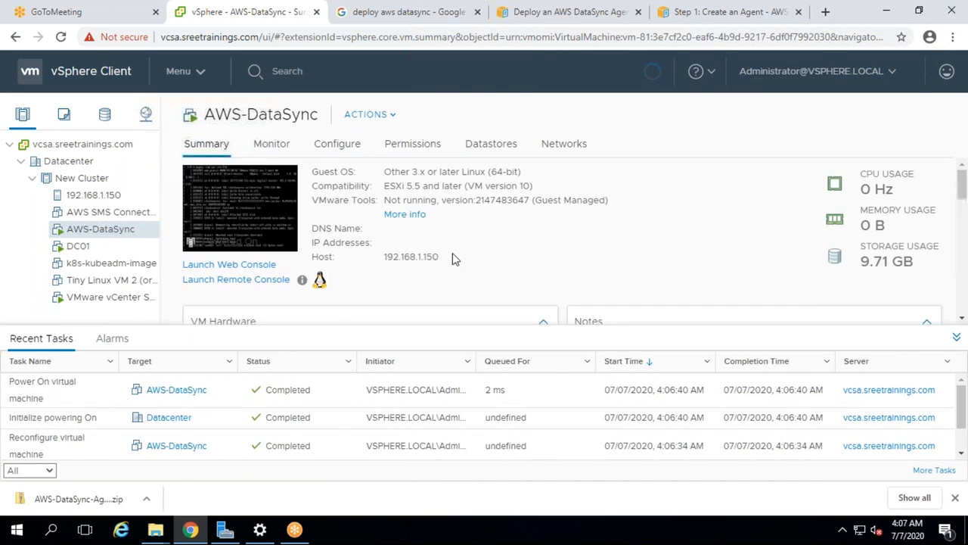
{"action": "left_click", "coordinate": [266, 232]}
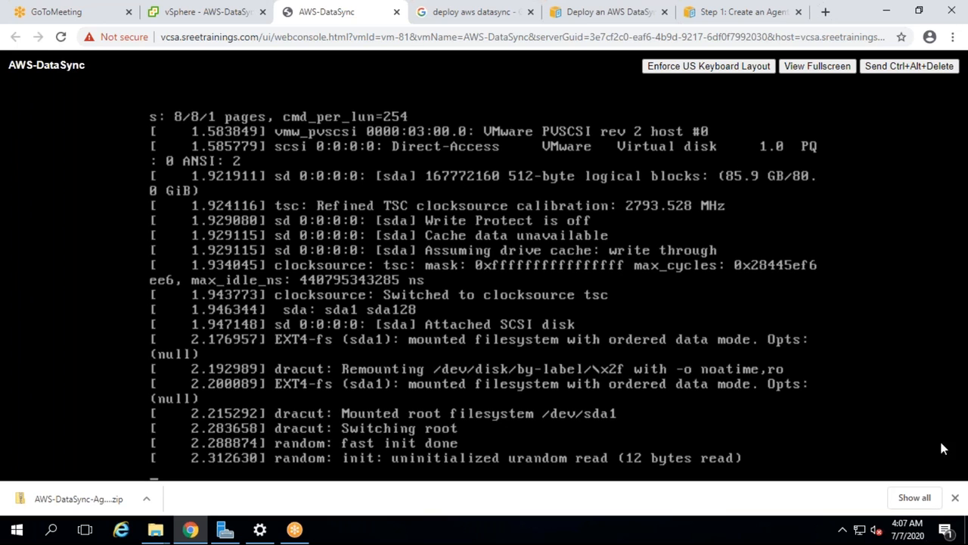
{"action": "left_click", "coordinate": [955, 497]}
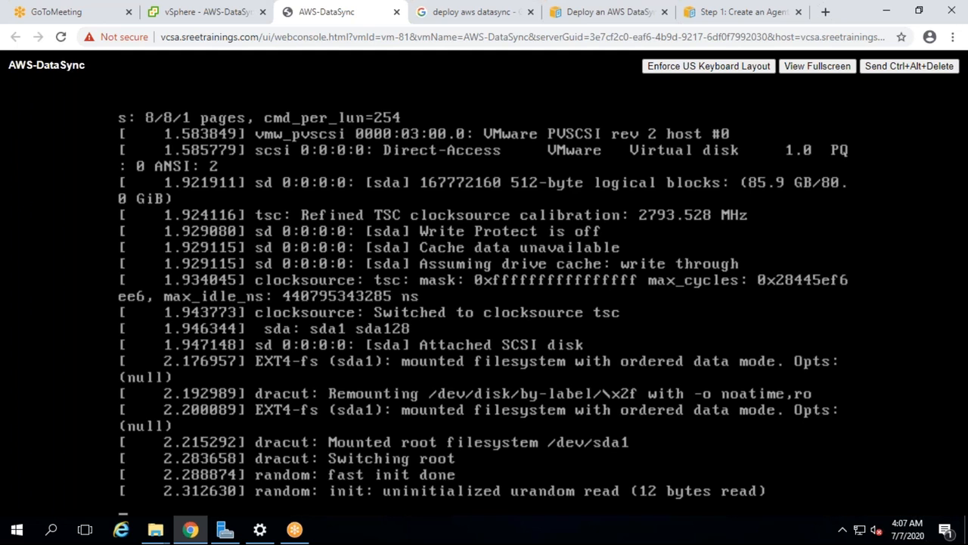
{"action": "left_click", "coordinate": [218, 12]}
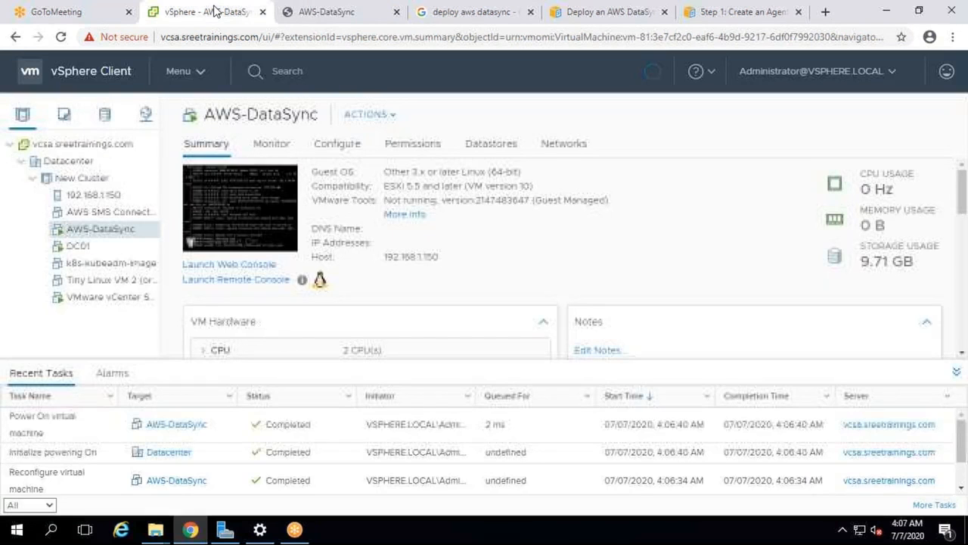
{"action": "left_click", "coordinate": [304, 15]}
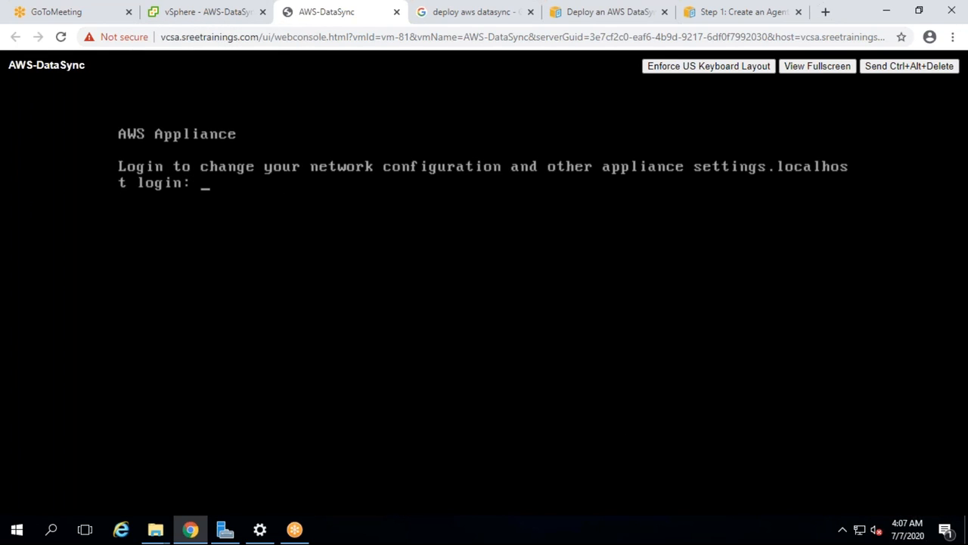
Log in to the AWS appliance console as admin with the account password.
{"action": "type", "text": "admin"}
{"action": "key", "text": "Return"}
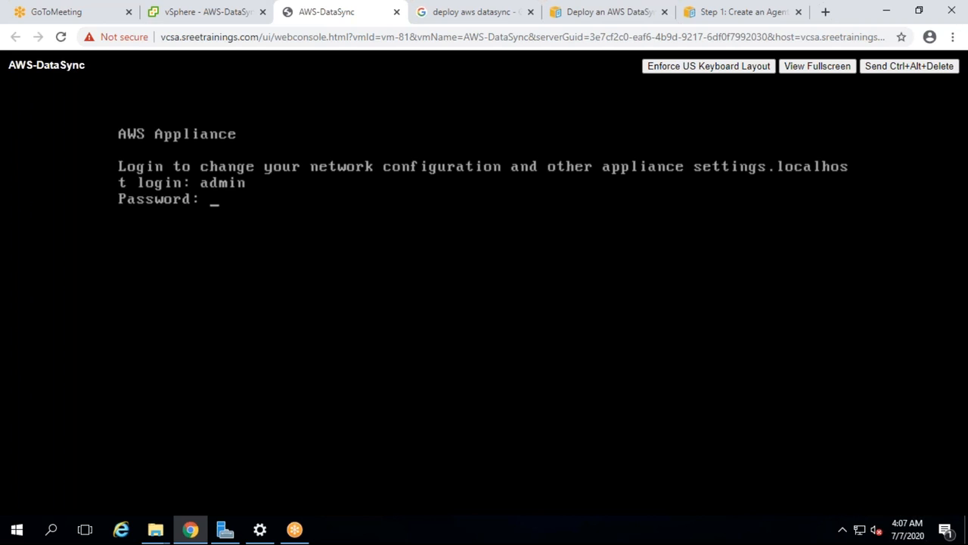
{"action": "key", "text": "Return"}
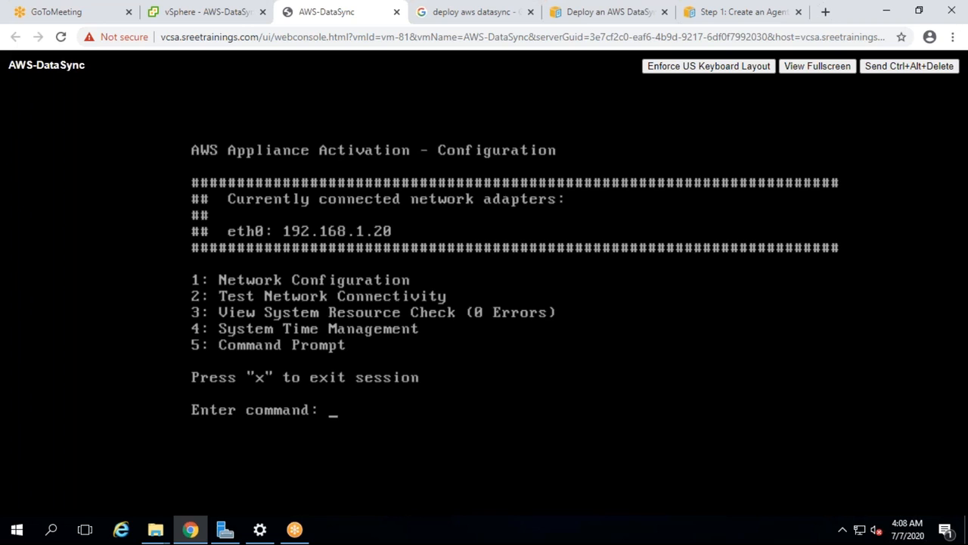
Revisit the VMware deployment guide, and examine the procedure on the Step 1: Create an Agent documentation page.
{"action": "left_click", "coordinate": [548, 11]}
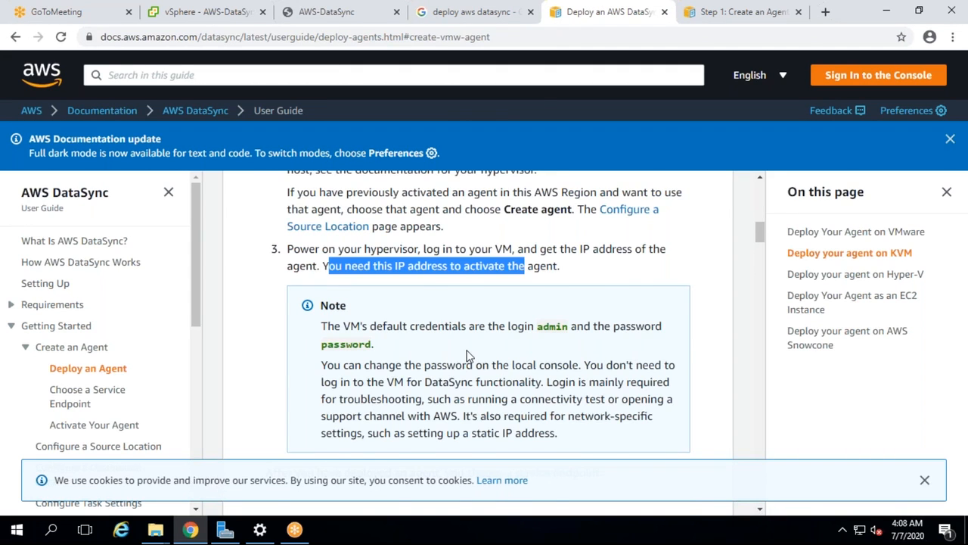
{"action": "scroll", "coordinate": [421, 267], "scroll_direction": "up", "scroll_amount": 3}
{"action": "left_click", "coordinate": [703, 14]}
{"action": "scroll", "coordinate": [579, 341], "scroll_direction": "down", "scroll_amount": 5}
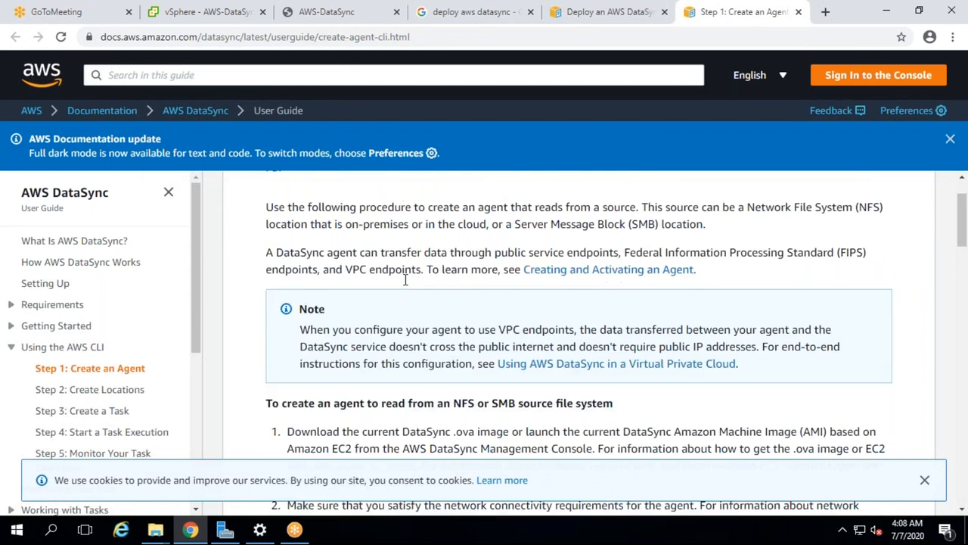
{"action": "scroll", "coordinate": [578, 340], "scroll_direction": "up", "scroll_amount": 2}
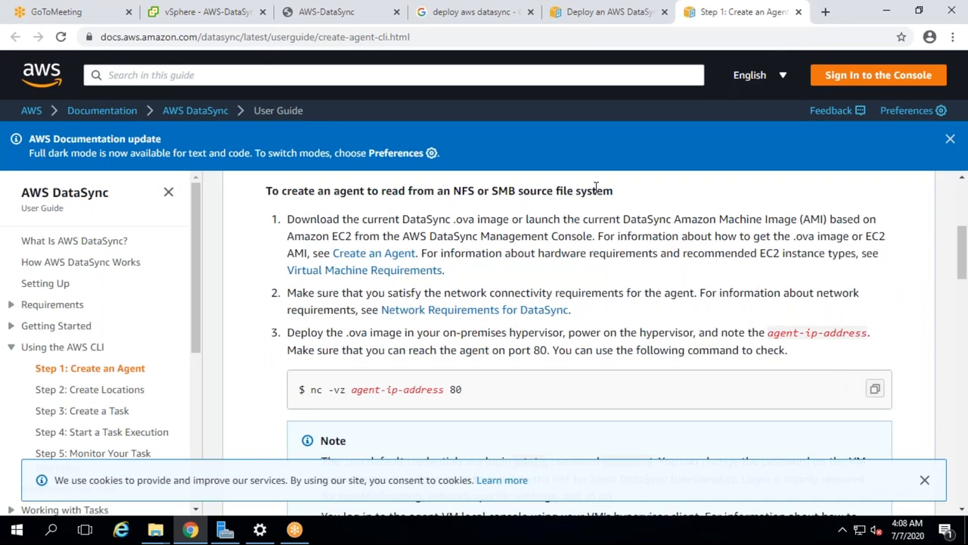
{"action": "key", "text": "ctrl+t"}
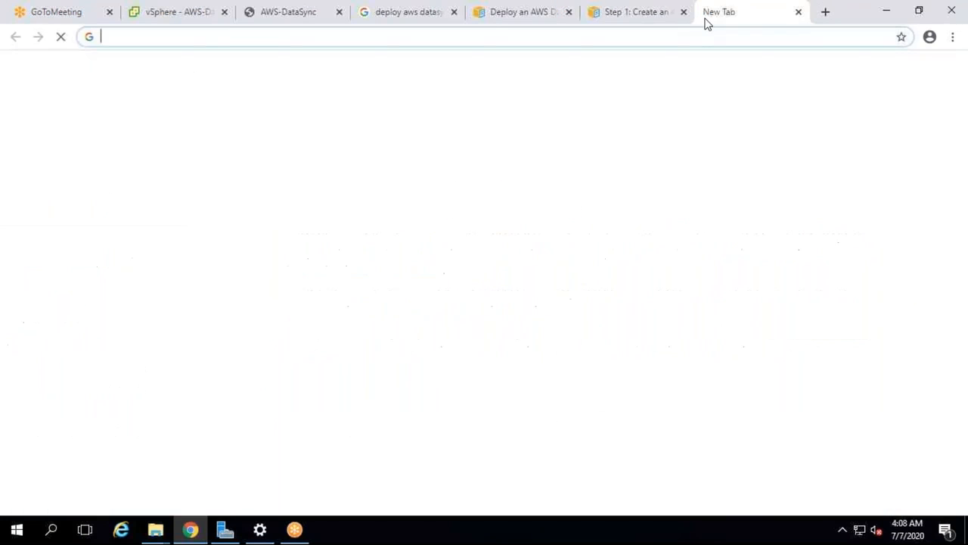
{"action": "type", "text": "https:"}
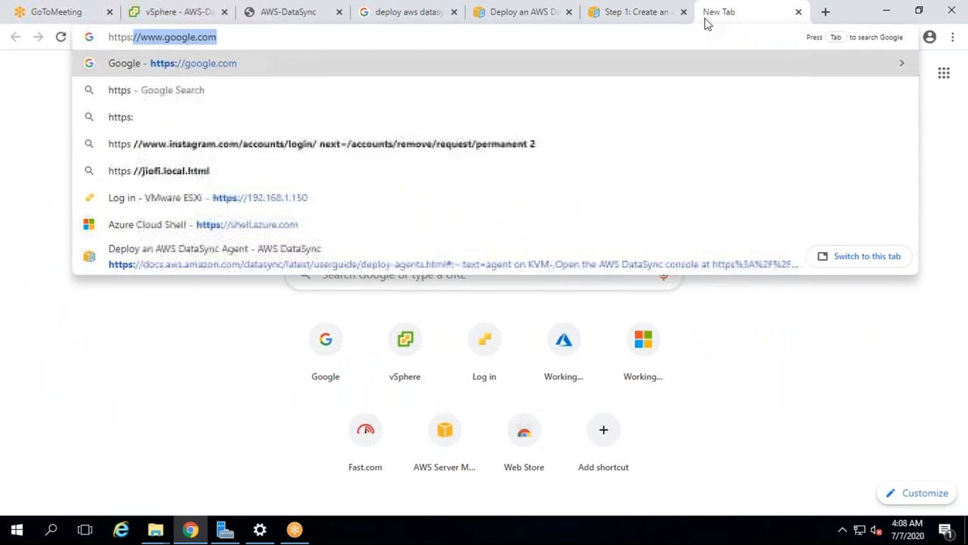
{"action": "type", "text": "//192.168.1.20"}
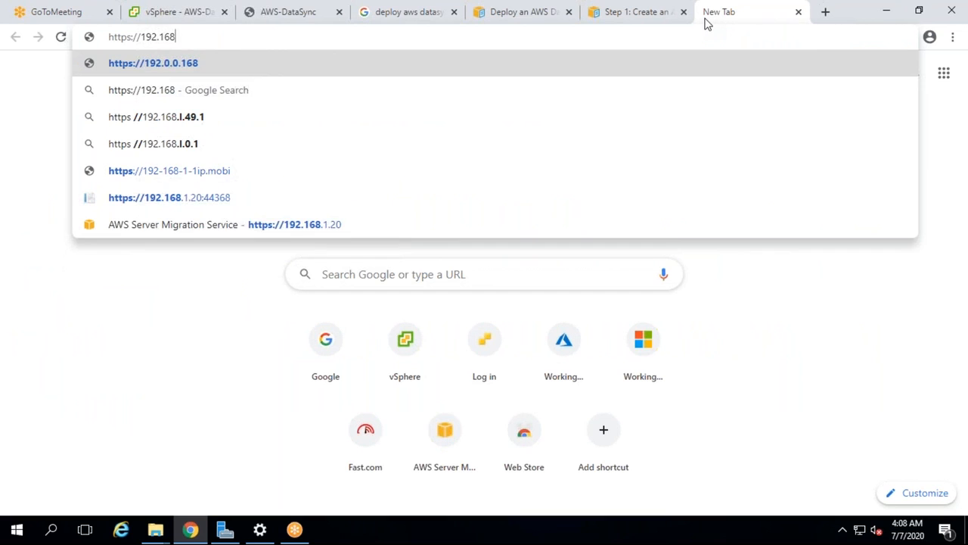
{"action": "key", "text": "Return"}
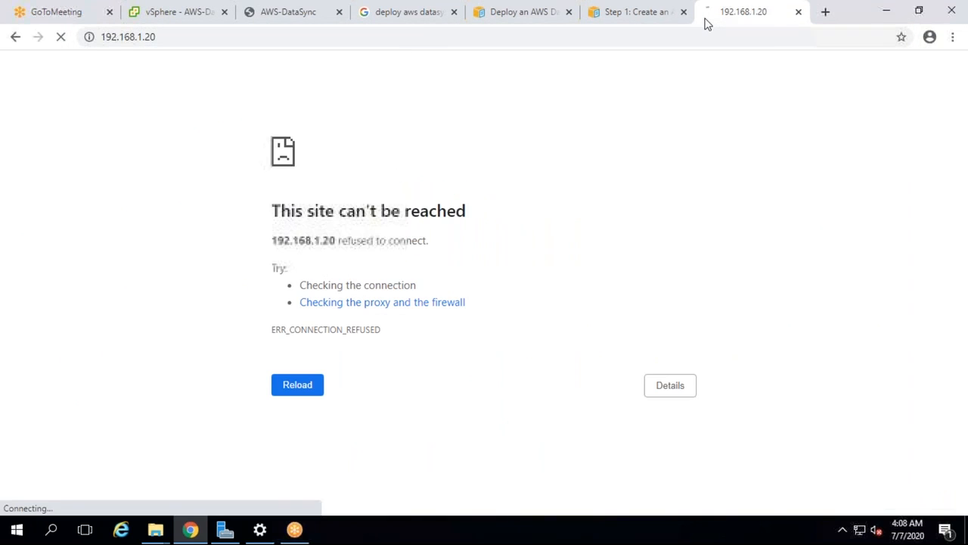
Revisit the Step 1: Create an Agent documentation page and review its default-credentials note and activation key request.
{"action": "left_click", "coordinate": [638, 15]}
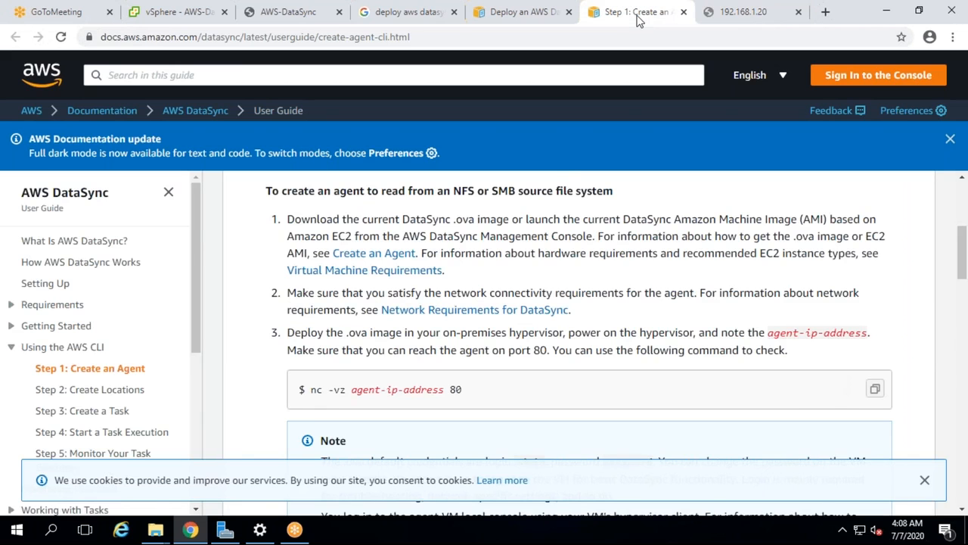
{"action": "scroll", "coordinate": [509, 276], "scroll_direction": "up", "scroll_amount": 4}
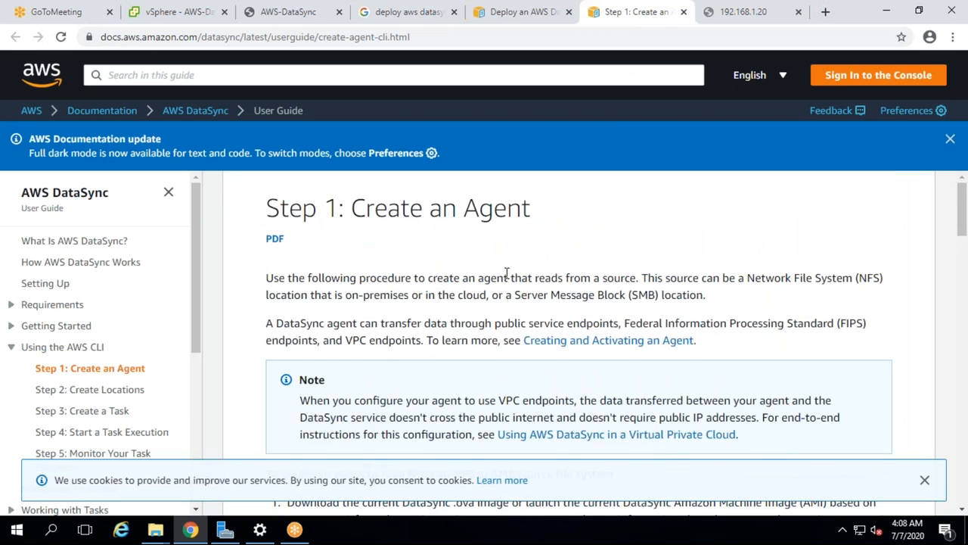
{"action": "scroll", "coordinate": [507, 274], "scroll_direction": "down", "scroll_amount": 8}
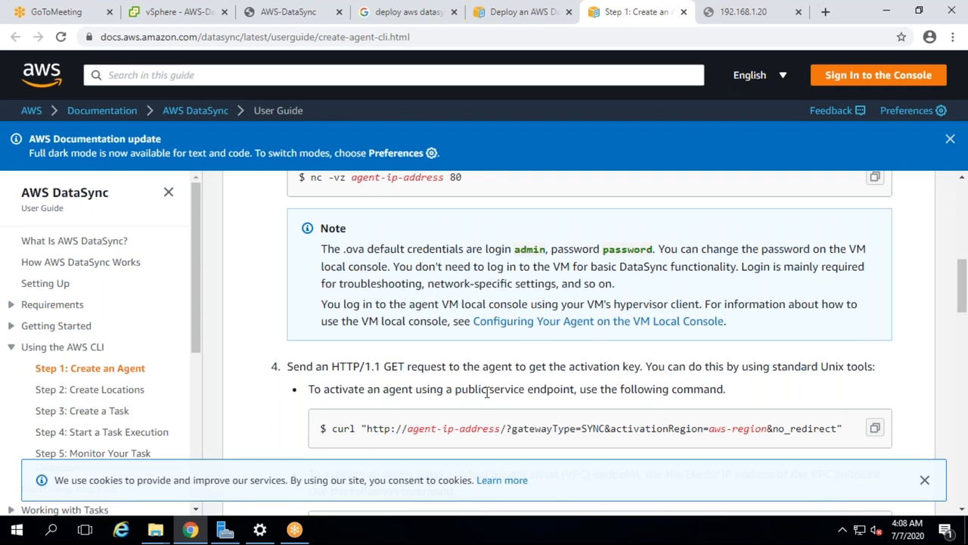
Test the DataSync appliance's network connectivity to the us-east-1 region from its VM console, and exit the appliance session.
{"action": "left_click", "coordinate": [337, 11]}
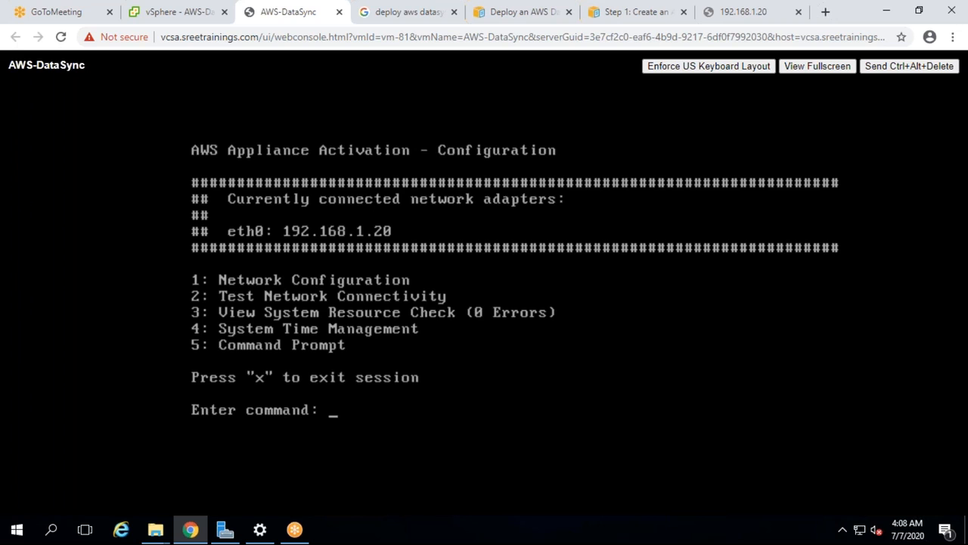
{"action": "type", "text": "2"}
{"action": "key", "text": "Return"}
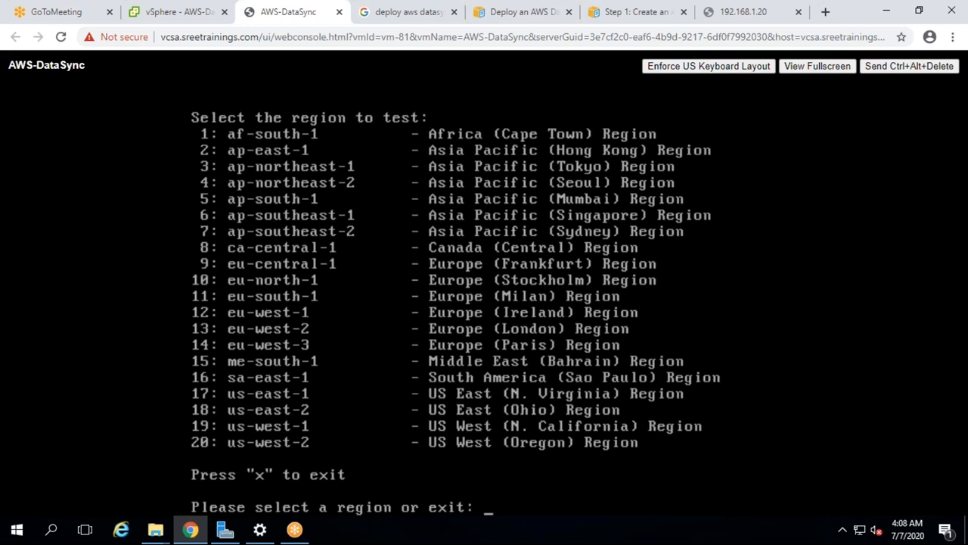
{"action": "type", "text": "17"}
{"action": "key", "text": "Return"}
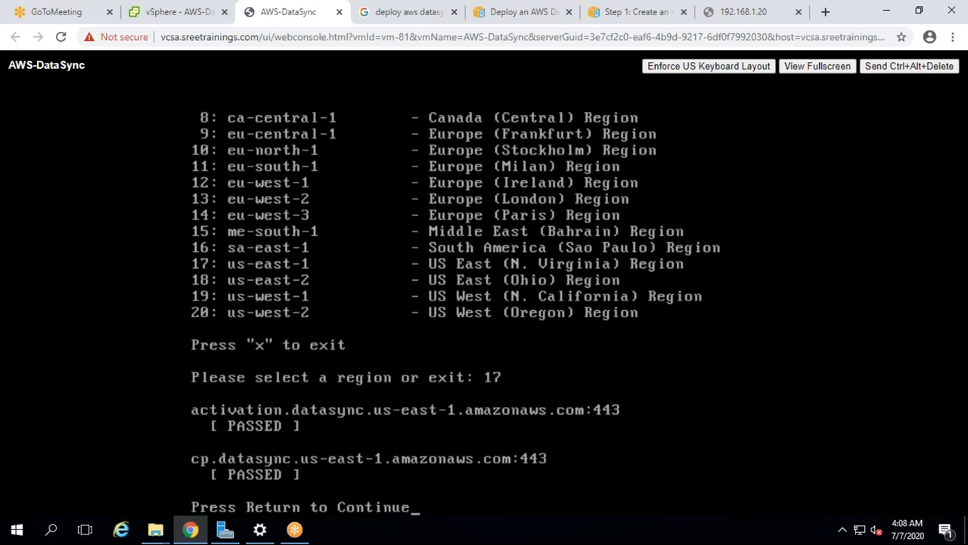
{"action": "key", "text": "Return"}
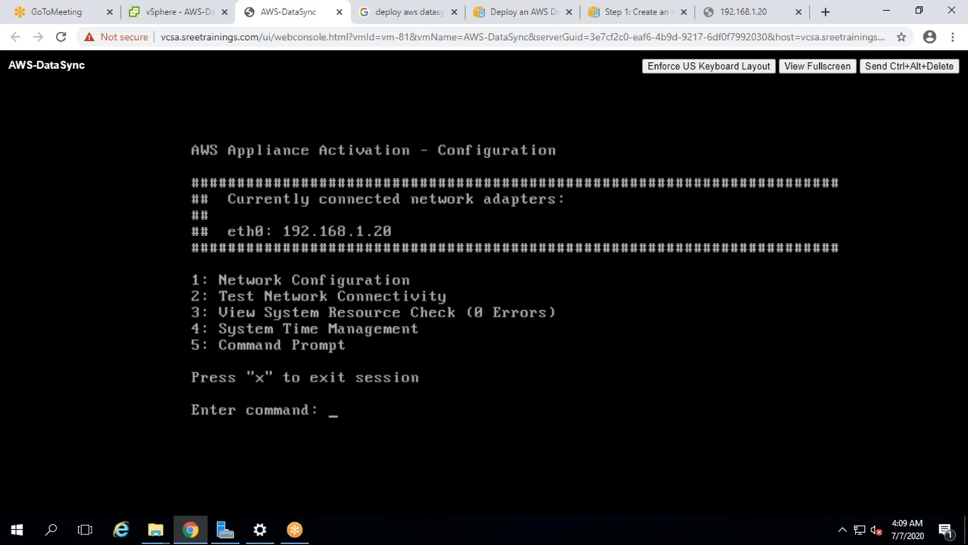
{"action": "type", "text": "x"}
{"action": "key", "text": "Return"}
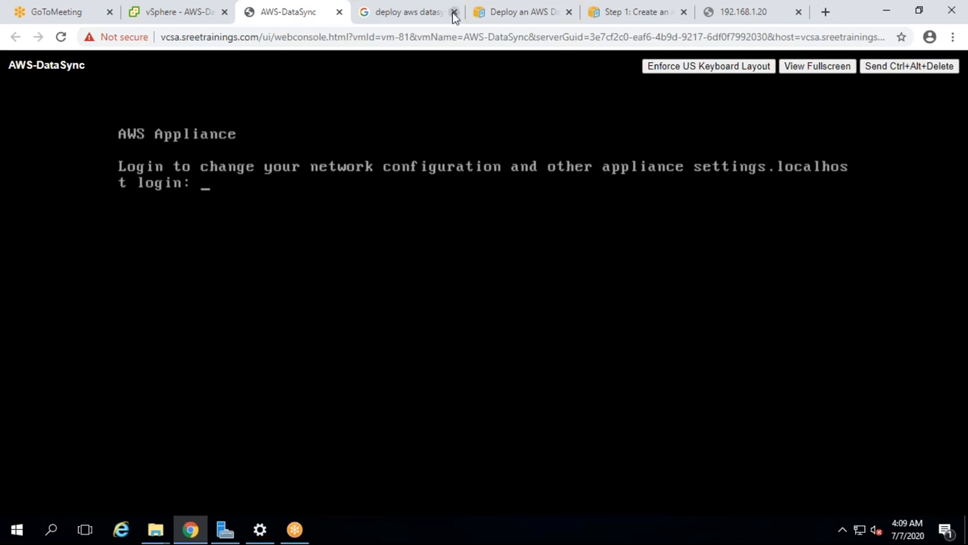
Open the Choose a Service Endpoint page of the DataSync user guide and examine the endpoint types and public endpoint procedure.
{"action": "left_click", "coordinate": [478, 15]}
{"action": "scroll", "coordinate": [355, 353], "scroll_direction": "up", "scroll_amount": 5}
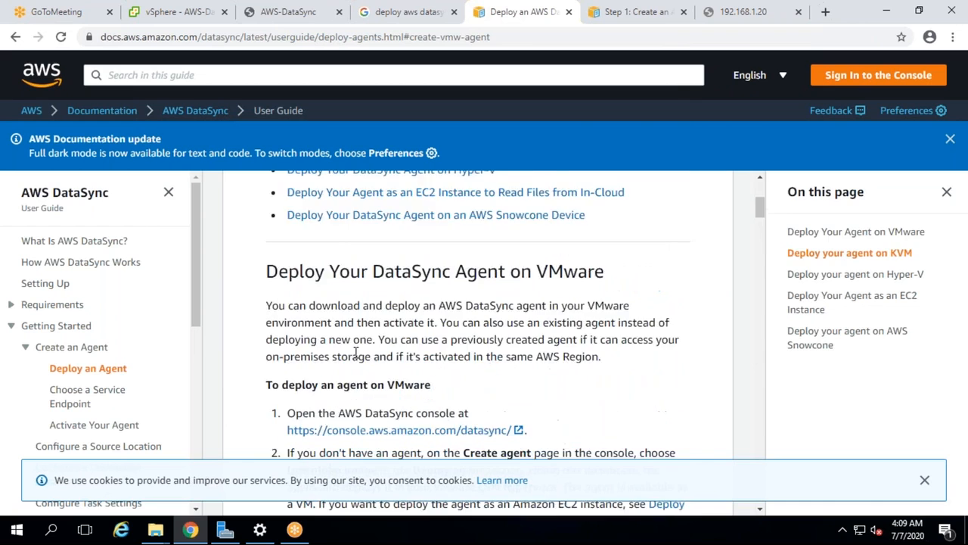
{"action": "scroll", "coordinate": [356, 353], "scroll_direction": "down", "scroll_amount": 16}
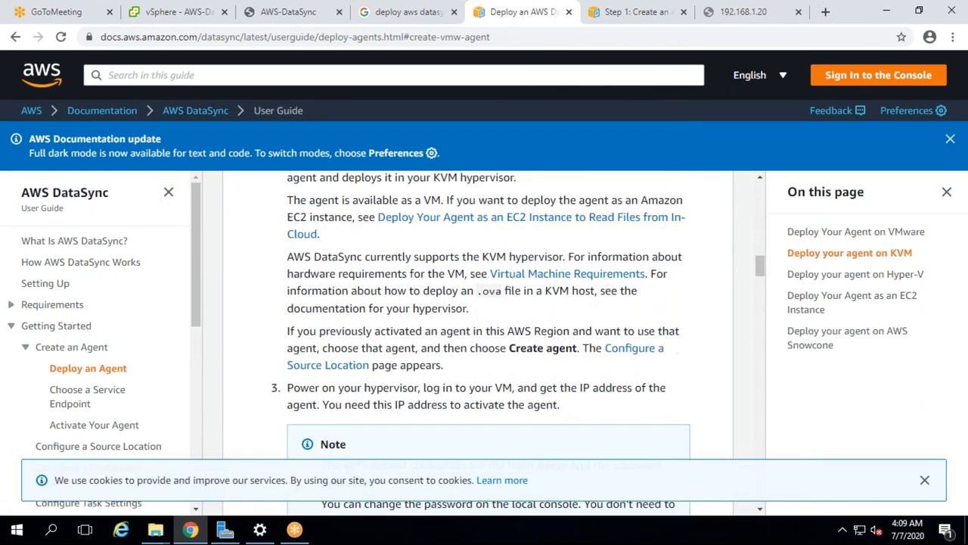
{"action": "left_click", "coordinate": [100, 393]}
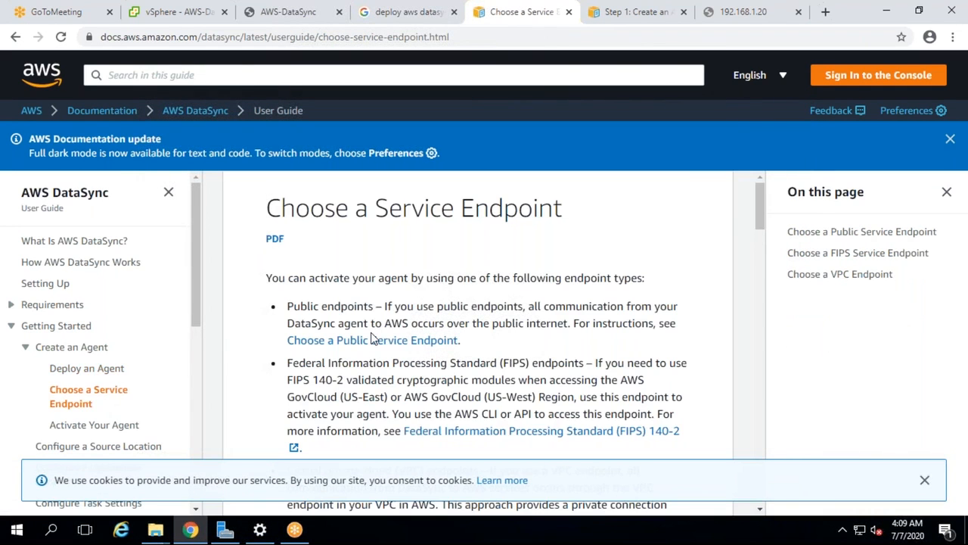
{"action": "left_click_drag", "start_coordinate": [288, 278], "coordinate": [625, 282]}
{"action": "scroll", "coordinate": [608, 293], "scroll_direction": "down", "scroll_amount": 1}
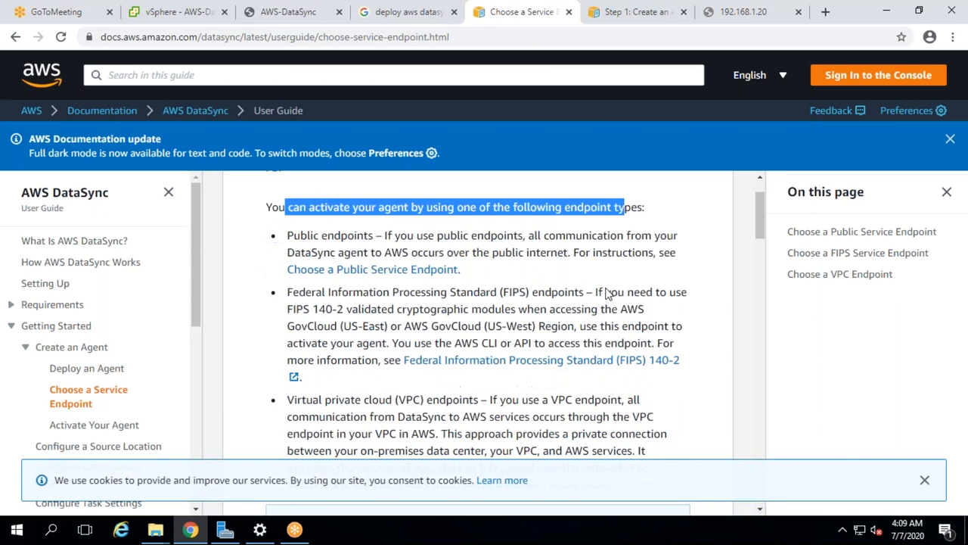
{"action": "scroll", "coordinate": [388, 312], "scroll_direction": "down", "scroll_amount": 2}
{"action": "scroll", "coordinate": [478, 340], "scroll_direction": "down", "scroll_amount": 6}
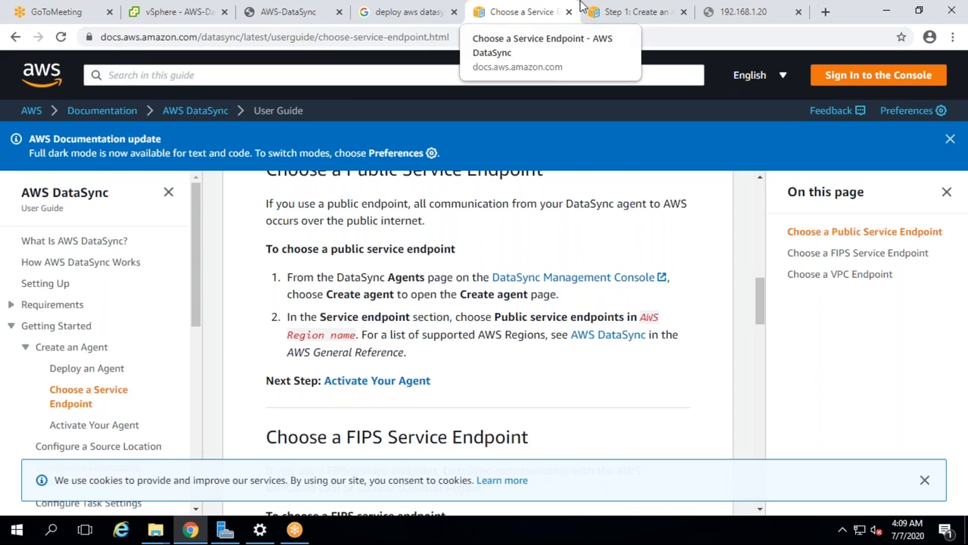
Open the DataSync Management Console from the guide and submit the root user's email address for sign-in.
{"action": "left_click", "coordinate": [573, 278]}
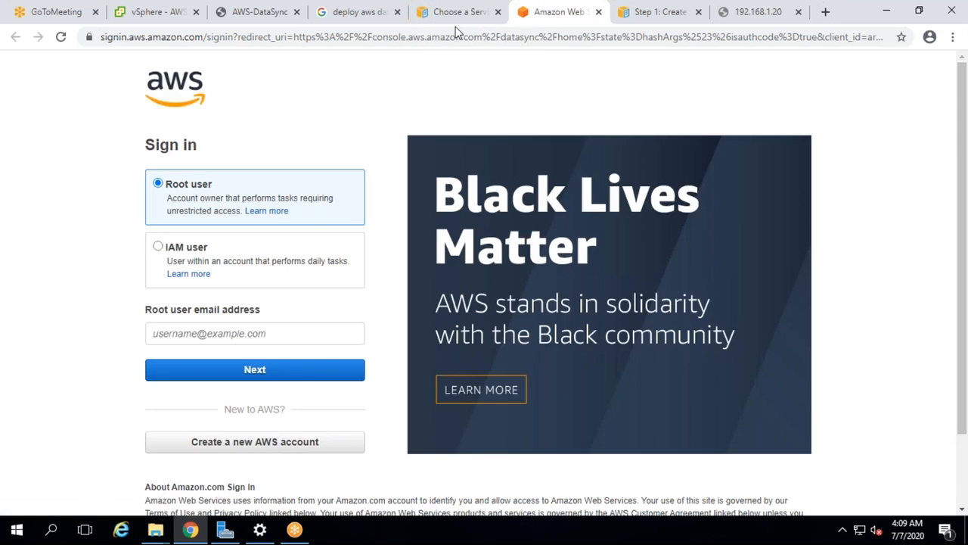
{"action": "left_click", "coordinate": [207, 336]}
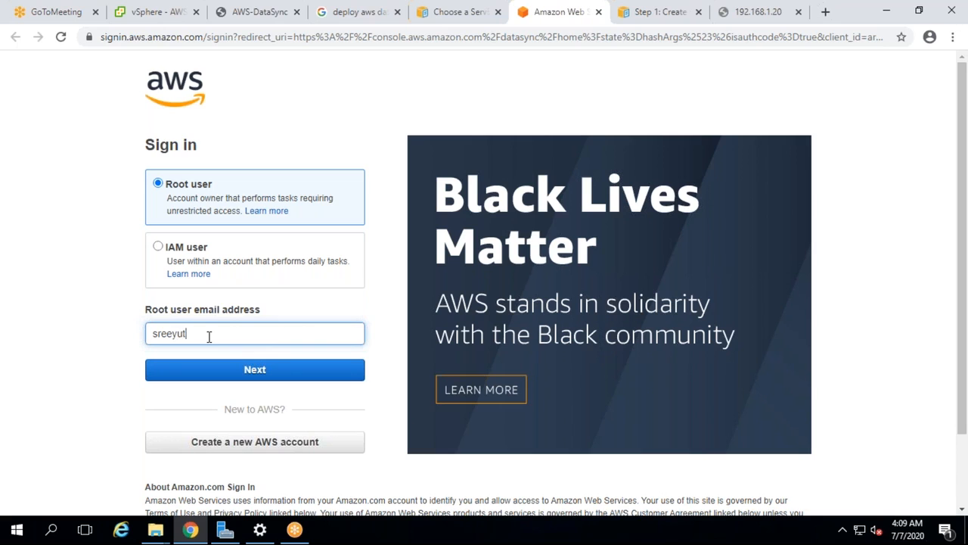
{"action": "key", "text": "Return"}
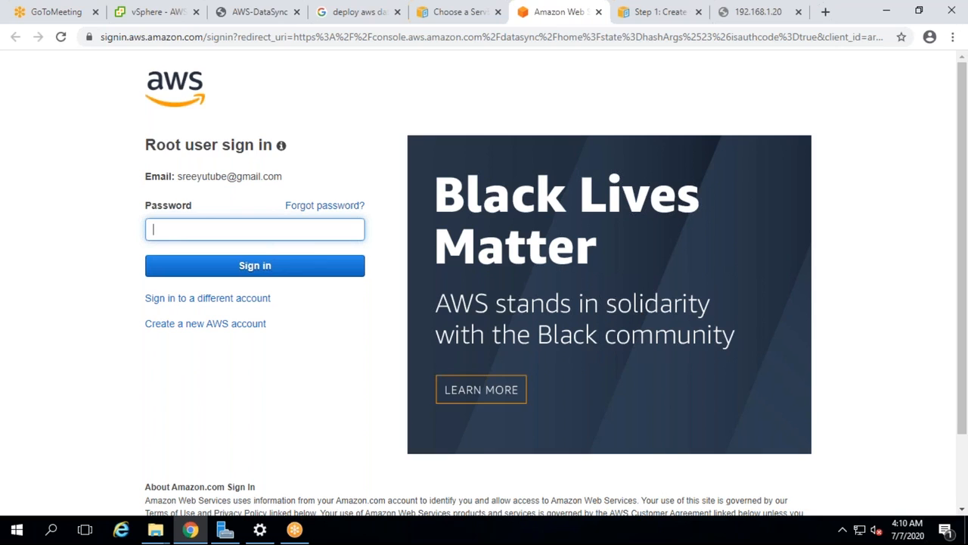
Try to sign in with the root account password and an MFA code.
{"action": "type", "text": "••••••"}
{"action": "key", "text": "Return"}
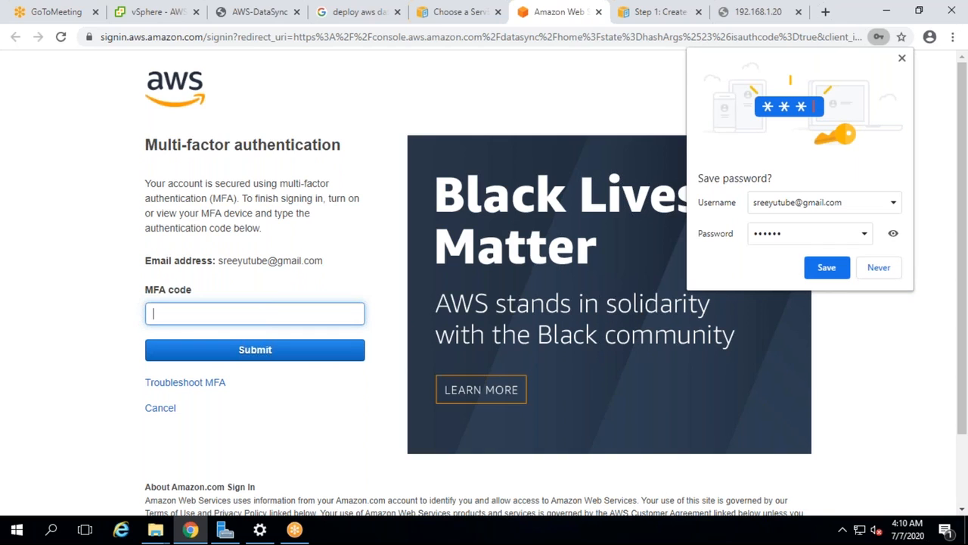
{"action": "type", "text": "aads"}
{"action": "left_click", "coordinate": [200, 347]}
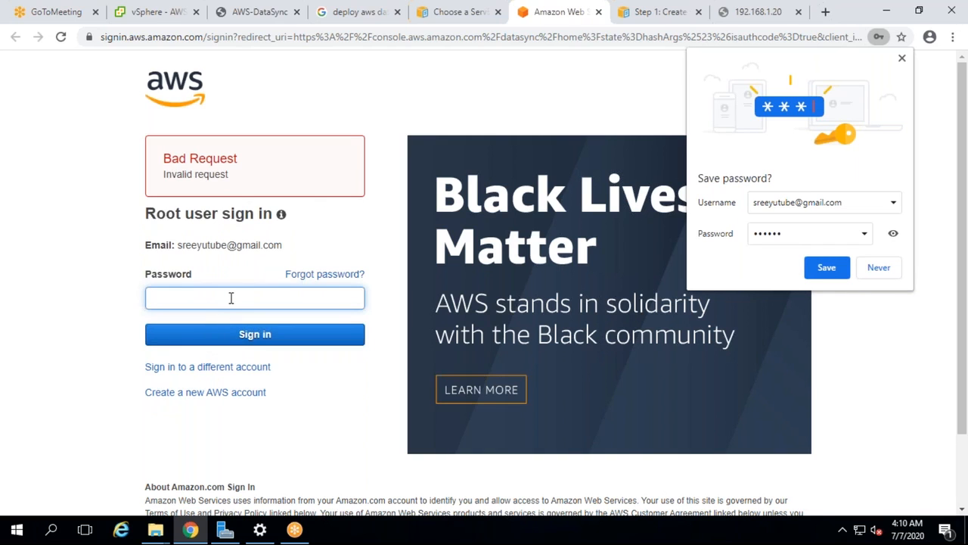
Sign in to AWS with the root account password and the MFA code, declining the browser's offer to save the password.
{"action": "key", "text": "Return"}
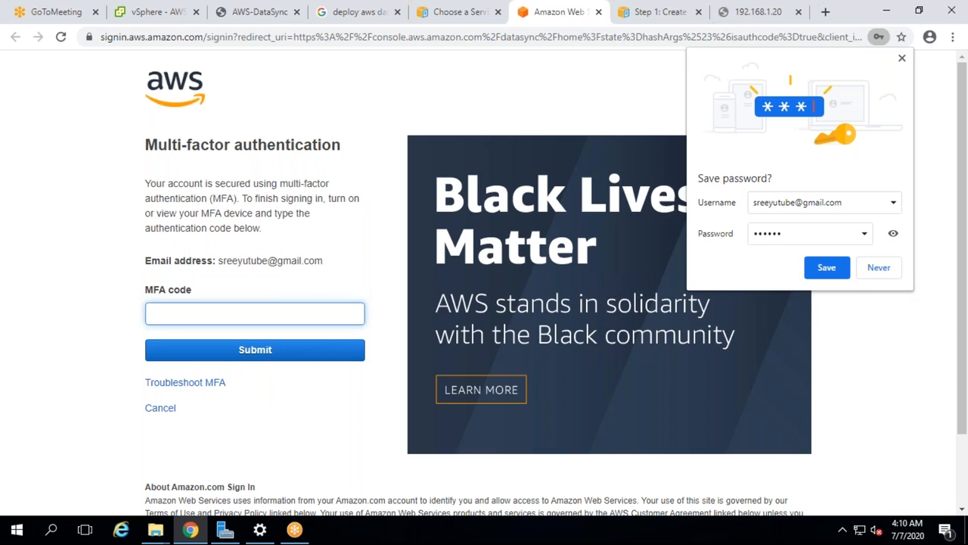
{"action": "key", "text": "Return"}
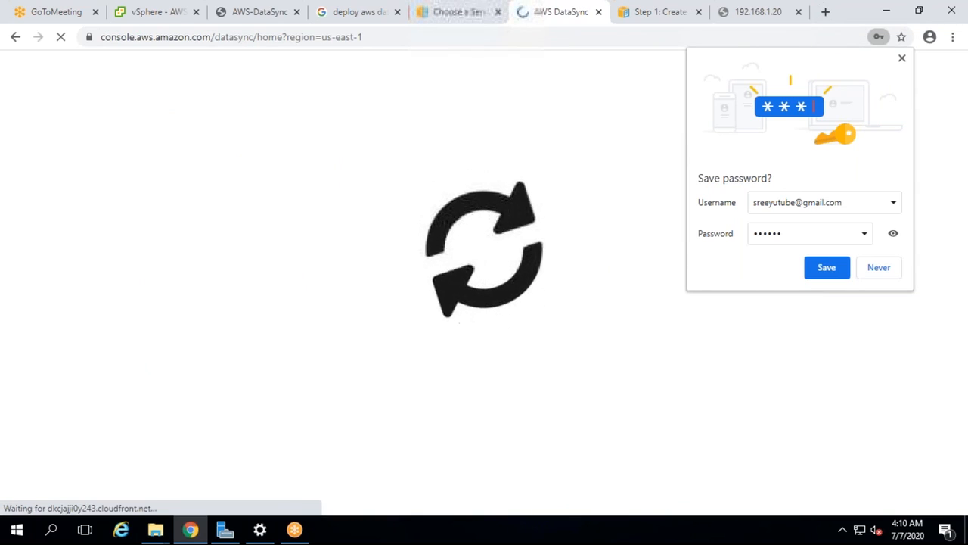
{"action": "left_click", "coordinate": [874, 273]}
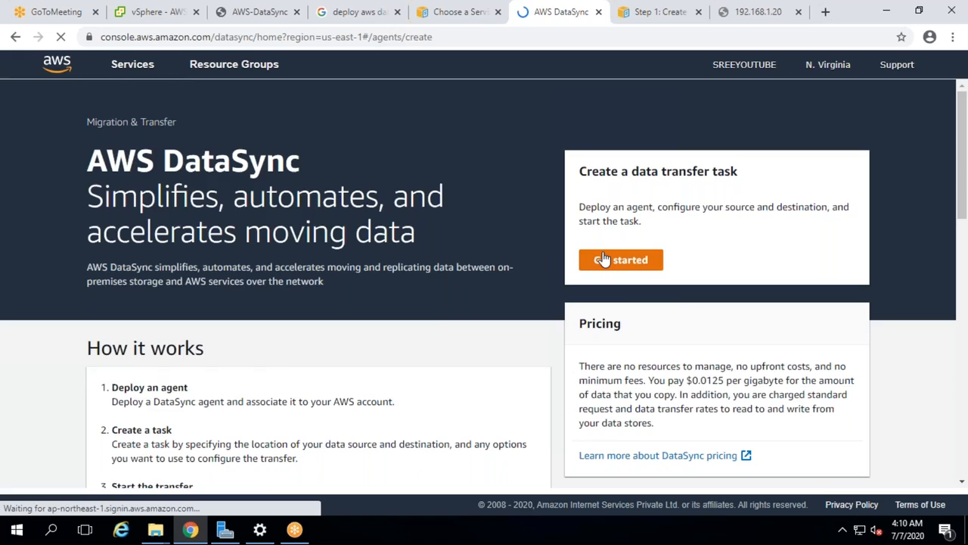
Open the DataSync Create agent form and review the Agent address requirement, declining the browser's repeated offer to save the password.
{"action": "left_click", "coordinate": [611, 259]}
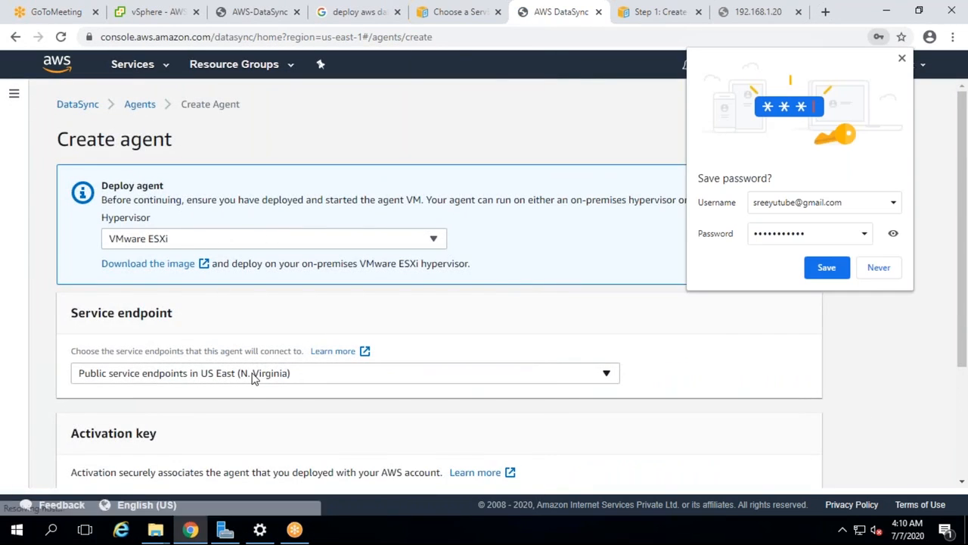
{"action": "scroll", "coordinate": [255, 374], "scroll_direction": "down", "scroll_amount": 3}
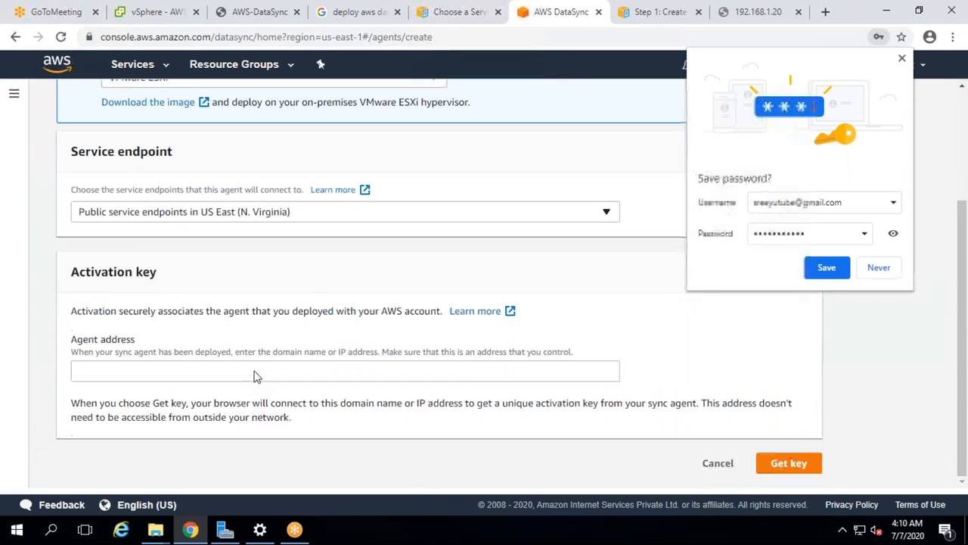
{"action": "left_click", "coordinate": [776, 468]}
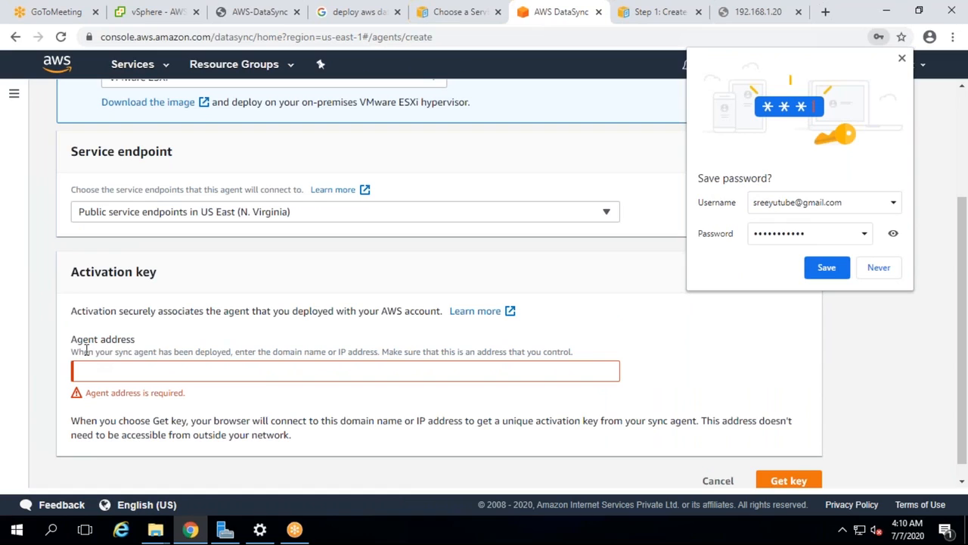
{"action": "left_click_drag", "start_coordinate": [86, 350], "coordinate": [376, 354]}
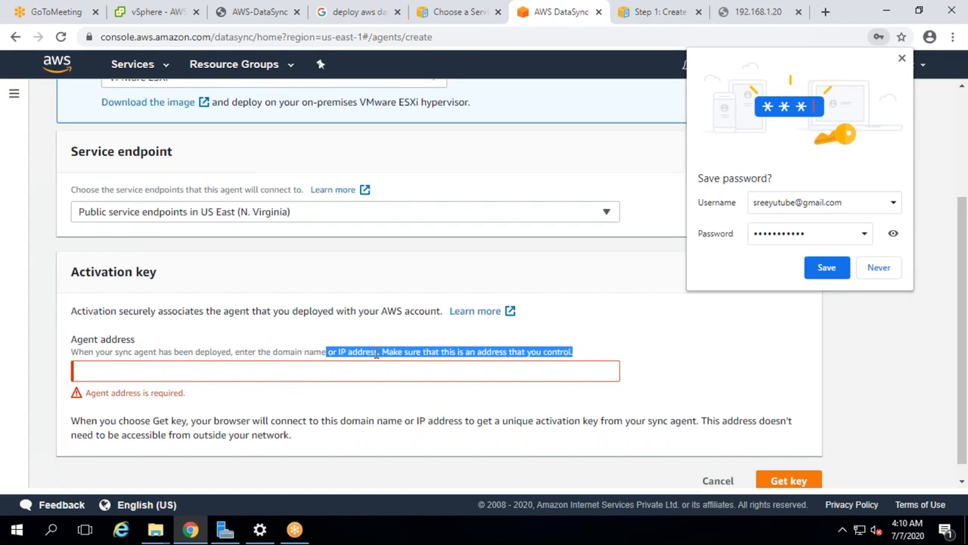
{"action": "left_click", "coordinate": [584, 356]}
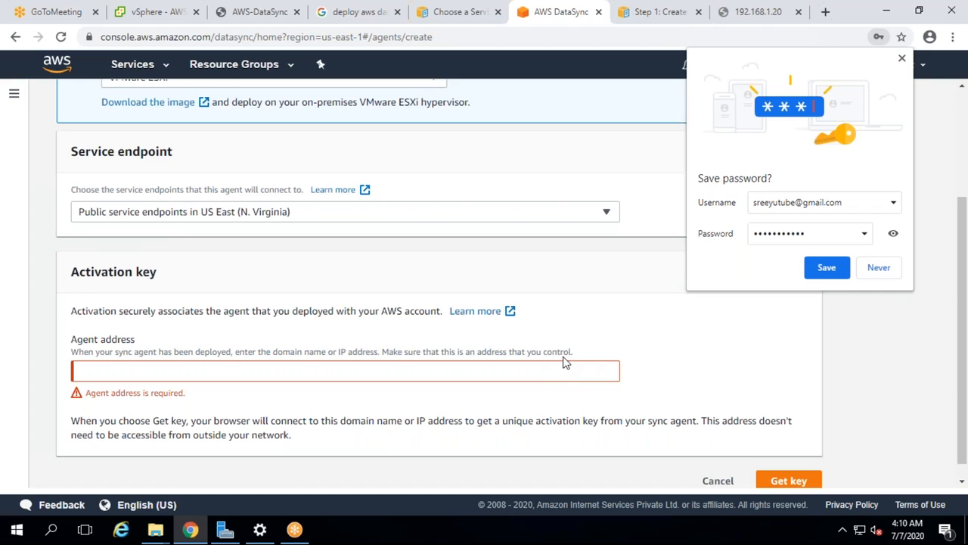
{"action": "left_click", "coordinate": [879, 271]}
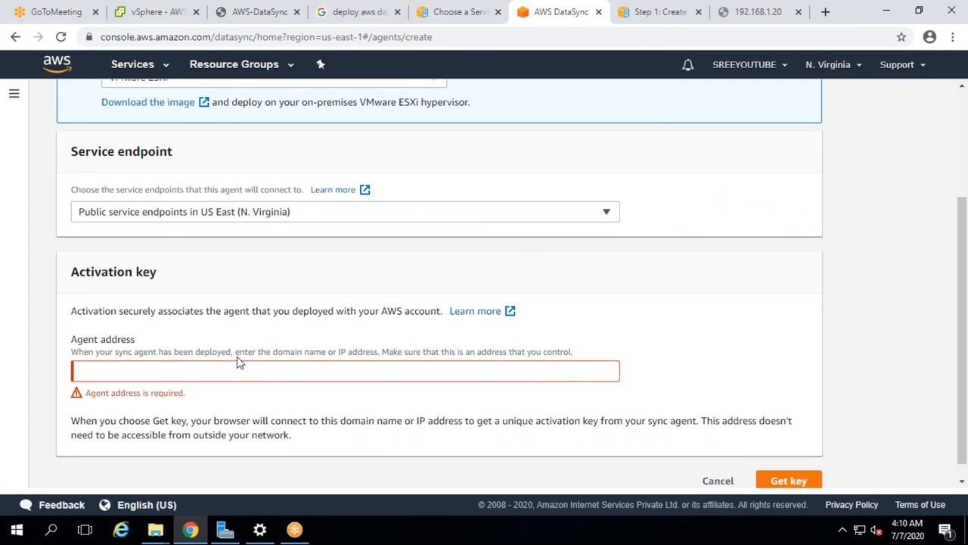
{"action": "left_click_drag", "start_coordinate": [235, 360], "coordinate": [350, 362]}
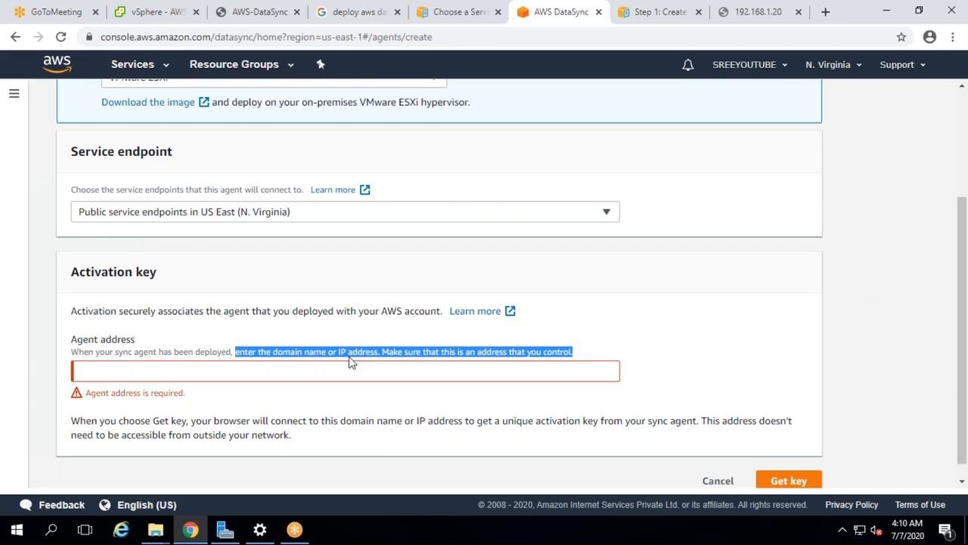
Set the agent address to 192.168.1.20, get the agent's activation key and highlight the key.
{"action": "left_click", "coordinate": [284, 373]}
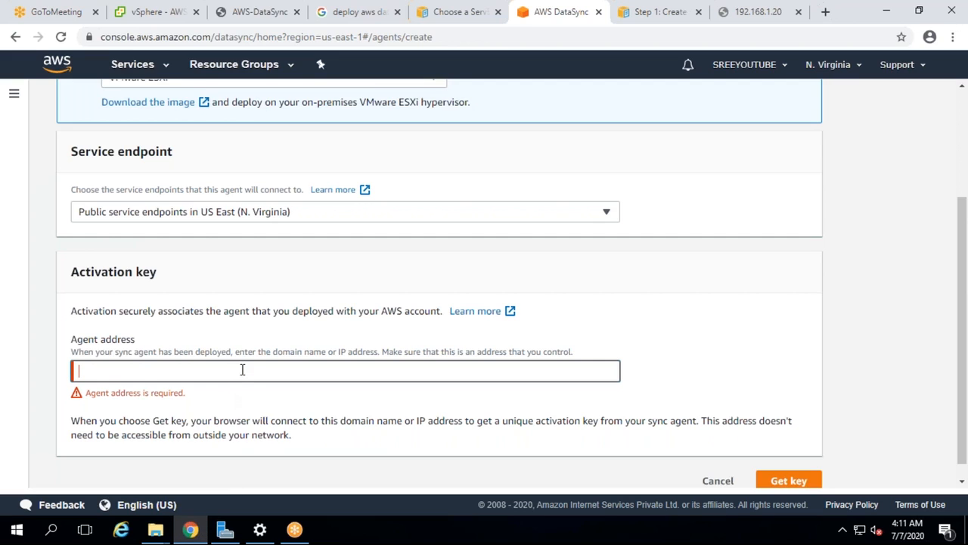
{"action": "type", "text": "192.168.1.20"}
{"action": "key", "text": "Tab"}
{"action": "left_click", "coordinate": [767, 461]}
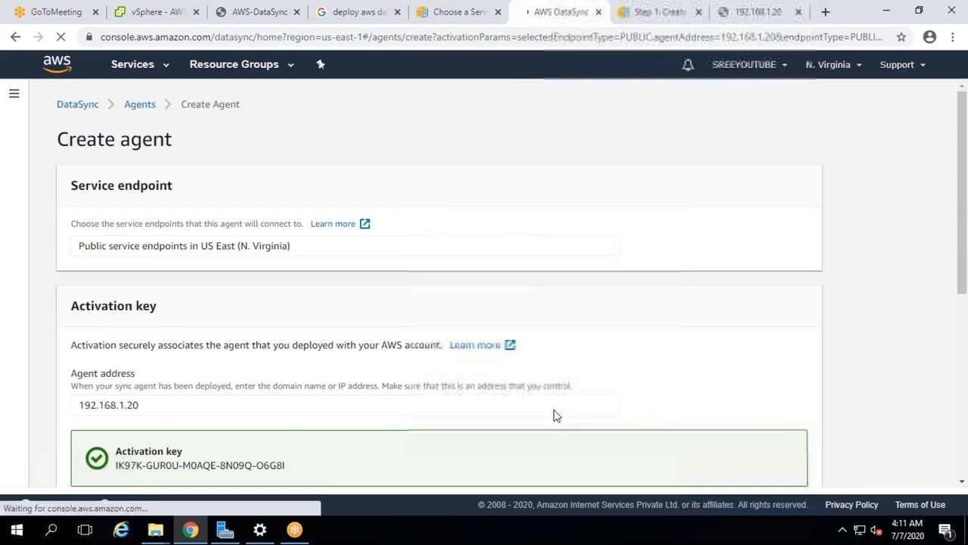
{"action": "left_click_drag", "start_coordinate": [293, 465], "coordinate": [117, 473]}
{"action": "key", "text": "ctrl+c"}
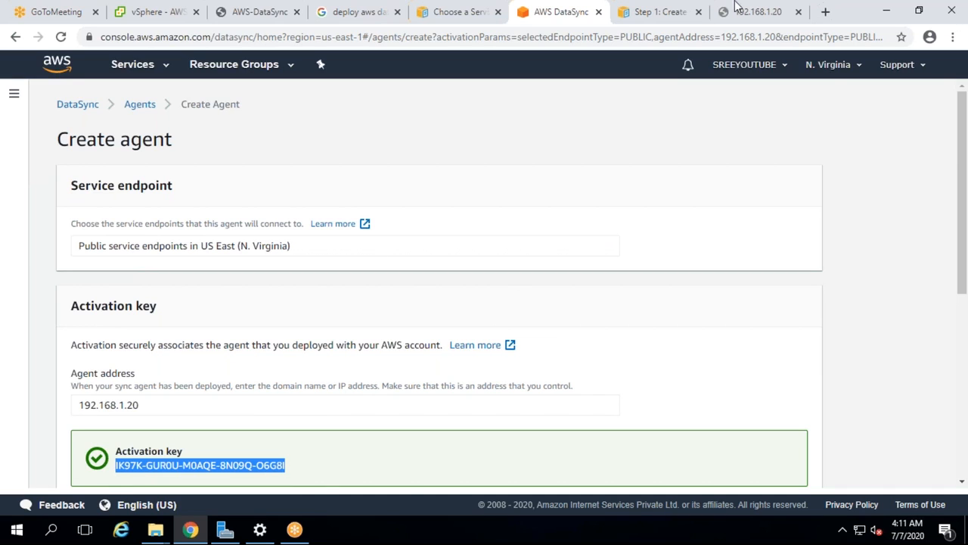
Create the DataSync agent without a name or tags and look over its details and tasks sections.
{"action": "scroll", "coordinate": [583, 237], "scroll_direction": "down", "scroll_amount": 5}
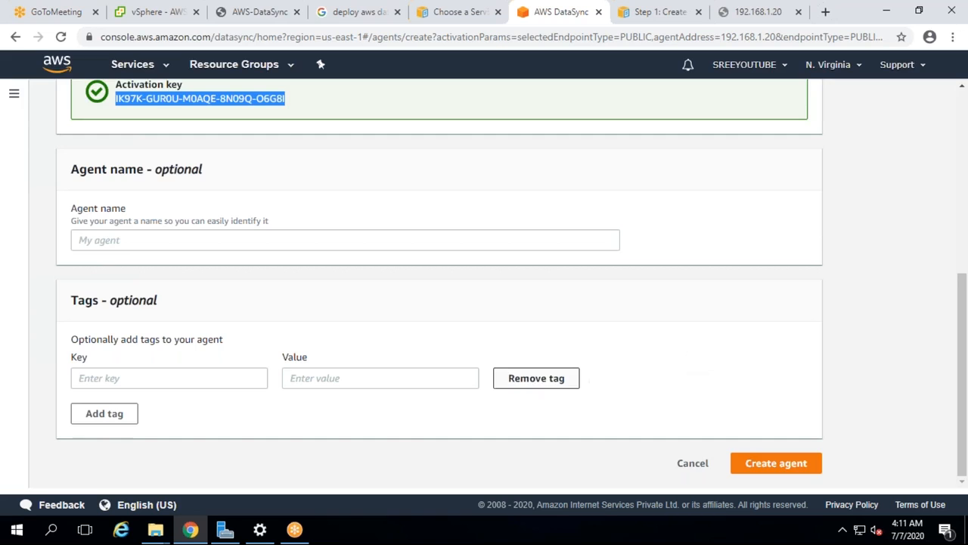
{"action": "left_click", "coordinate": [792, 470]}
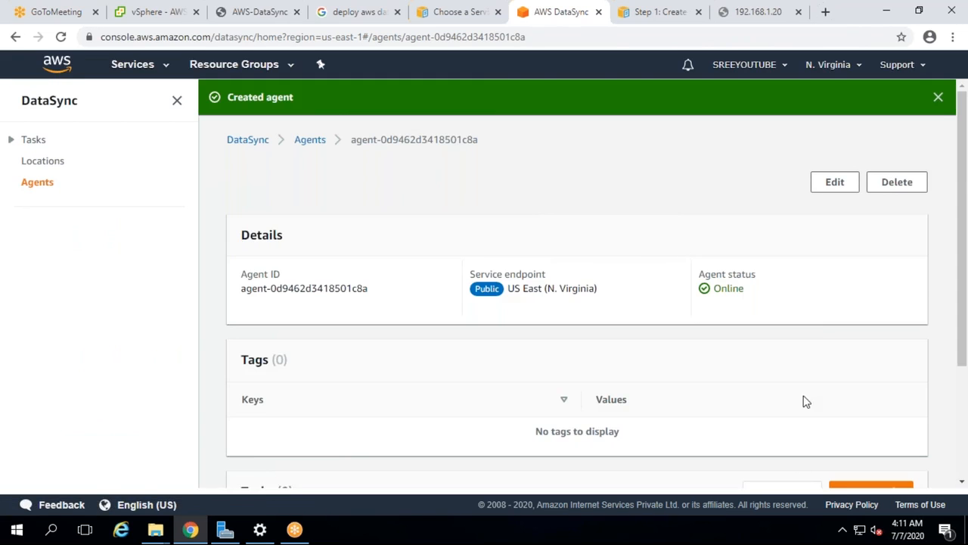
{"action": "scroll", "coordinate": [775, 370], "scroll_direction": "down", "scroll_amount": 2}
{"action": "scroll", "coordinate": [601, 275], "scroll_direction": "up", "scroll_amount": 3}
{"action": "scroll", "coordinate": [361, 181], "scroll_direction": "down", "scroll_amount": 2}
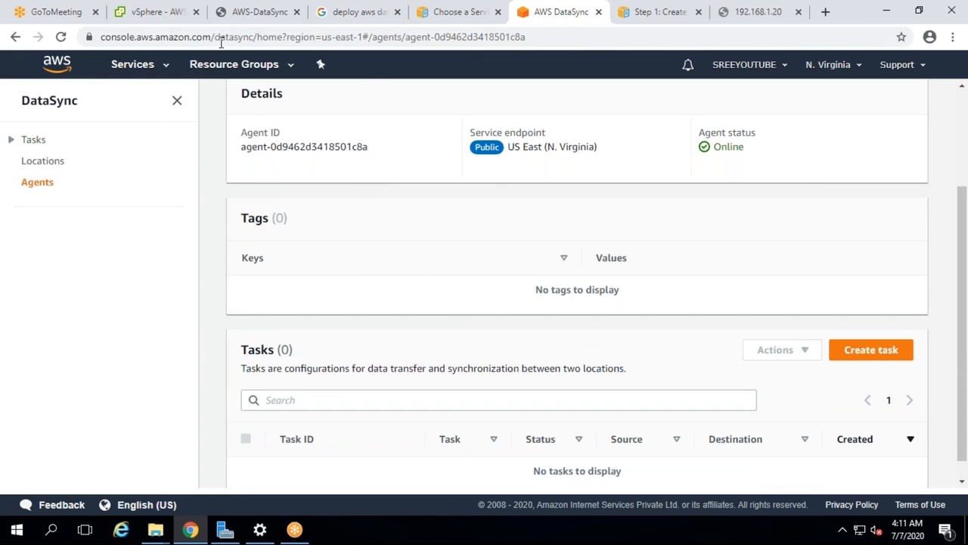
Check the AWS-DataSync VM's summary in vSphere and start creating a task from the agent's page in the DataSync console.
{"action": "left_click", "coordinate": [156, 12]}
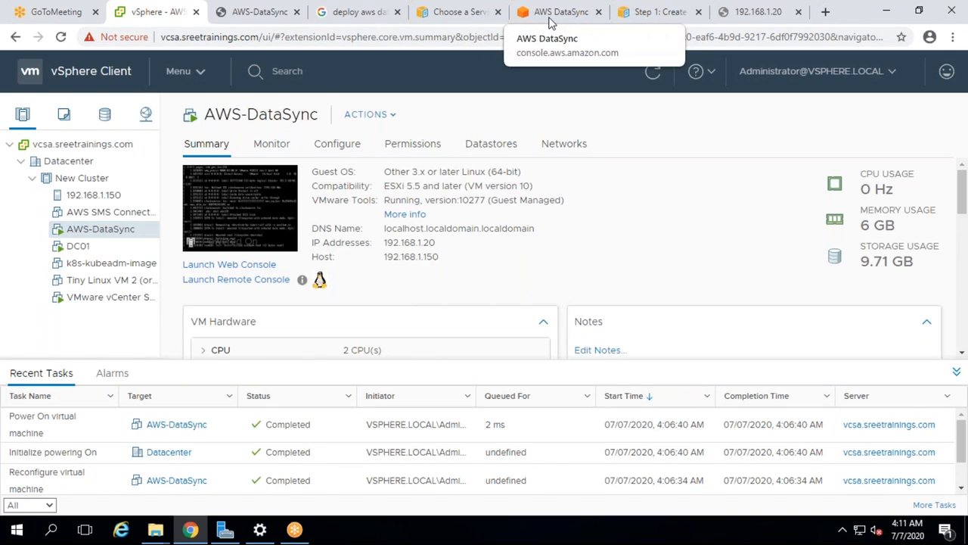
{"action": "left_click", "coordinate": [550, 16]}
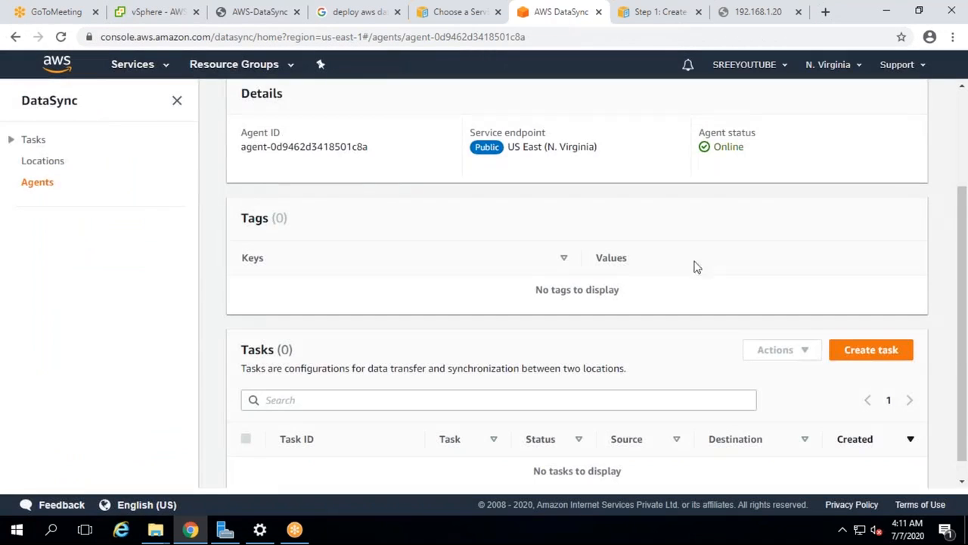
{"action": "left_click", "coordinate": [899, 354]}
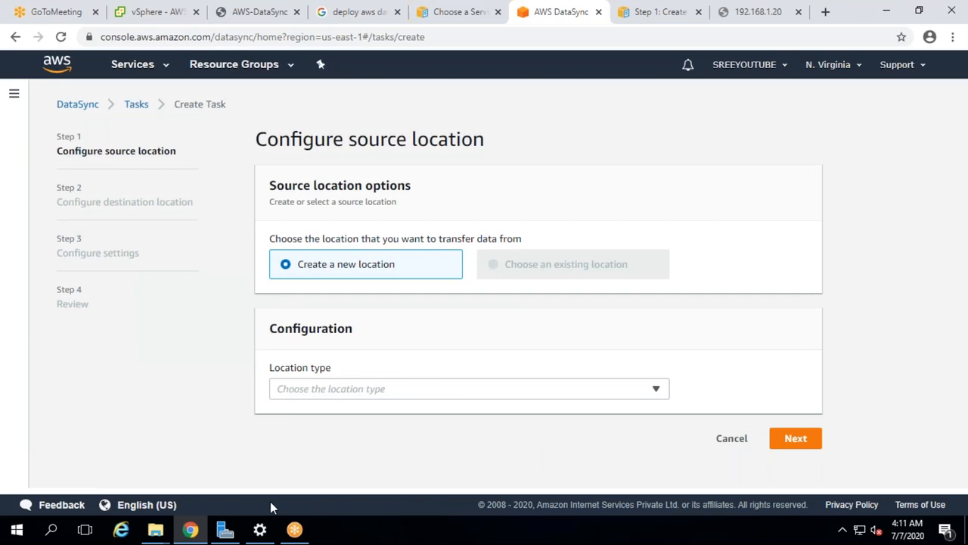
Paste the agent's activation key into a new Notepad document and return to the task form in the browser.
{"action": "key", "text": "super+r"}
{"action": "type", "text": "no"}
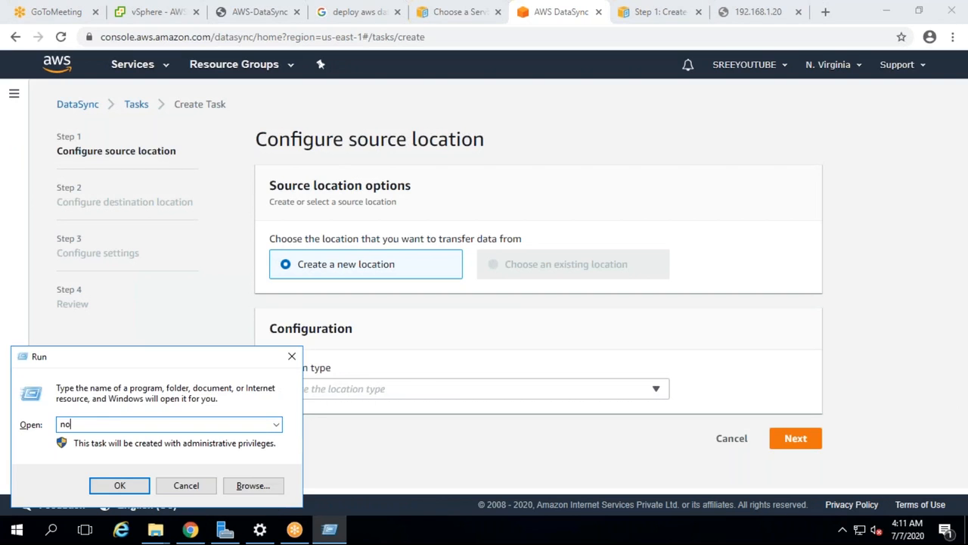
{"action": "key", "text": "Return"}
{"action": "key", "text": "ctrl+v"}
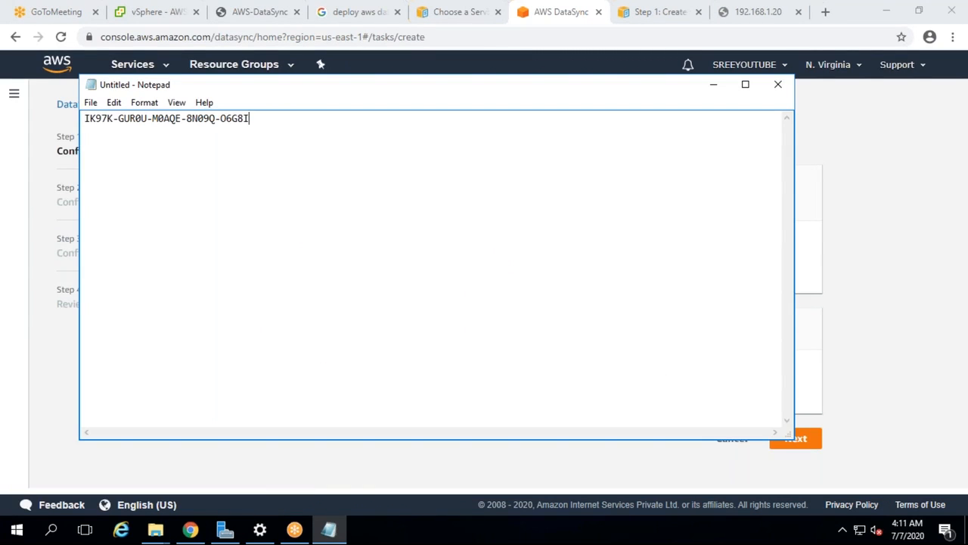
{"action": "key", "text": "alt+Tab"}
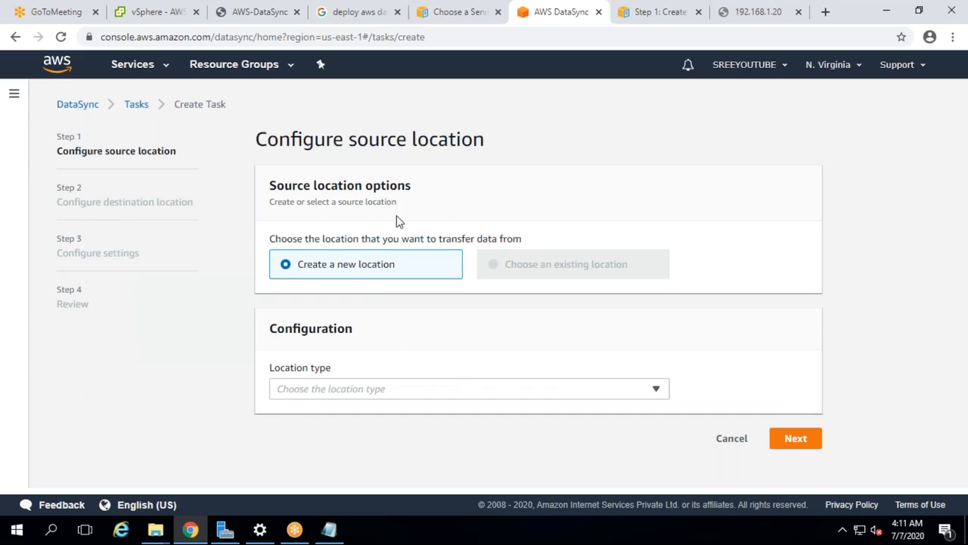
Configure the new source location as an Amazon S3 bucket using the bucket awsengb04sree.
{"action": "left_click", "coordinate": [455, 389]}
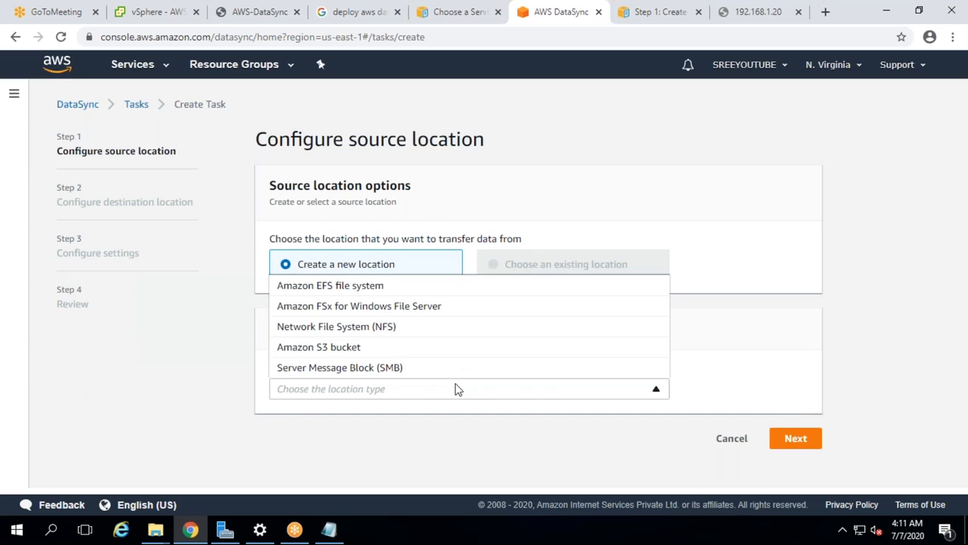
{"action": "left_click", "coordinate": [354, 347]}
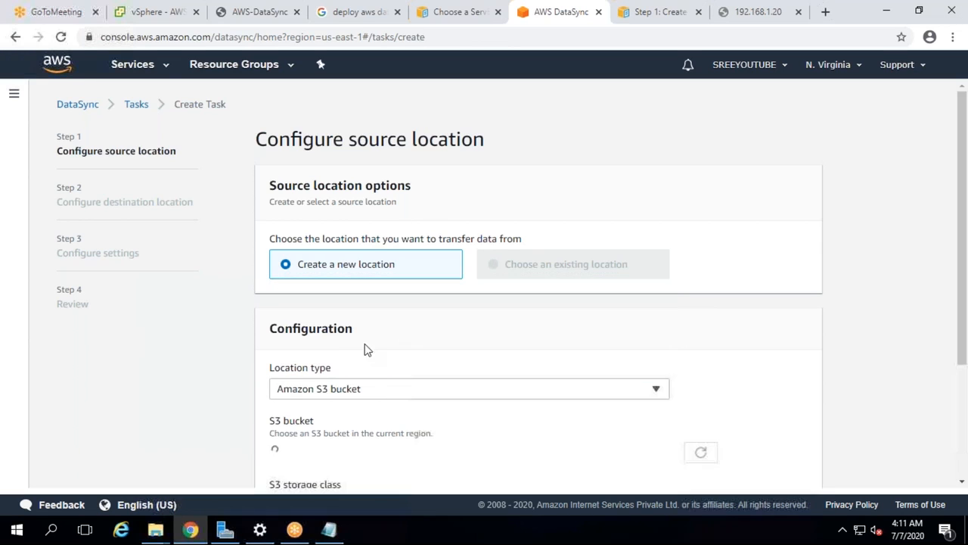
{"action": "scroll", "coordinate": [414, 369], "scroll_direction": "down", "scroll_amount": 1}
{"action": "scroll", "coordinate": [414, 368], "scroll_direction": "down", "scroll_amount": 1}
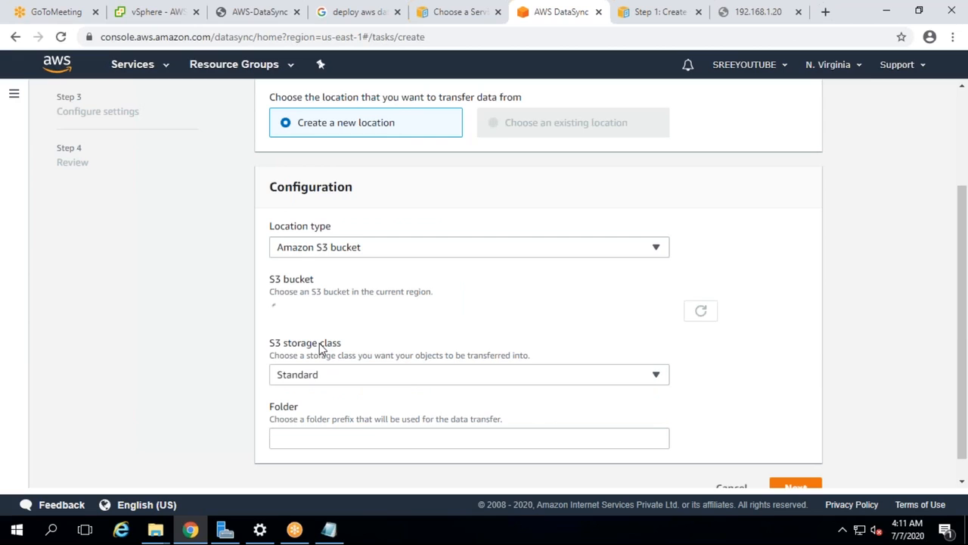
{"action": "left_click", "coordinate": [339, 311]}
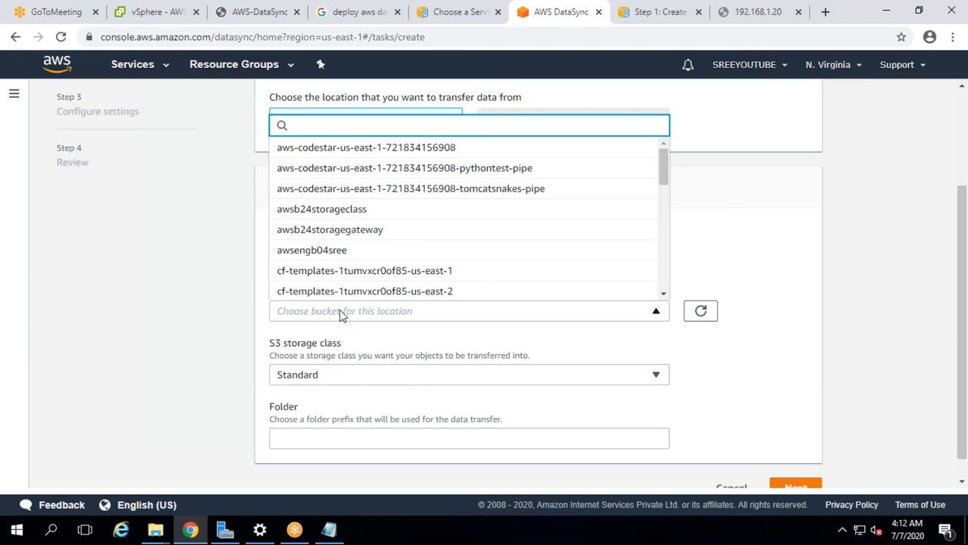
{"action": "left_click", "coordinate": [336, 250]}
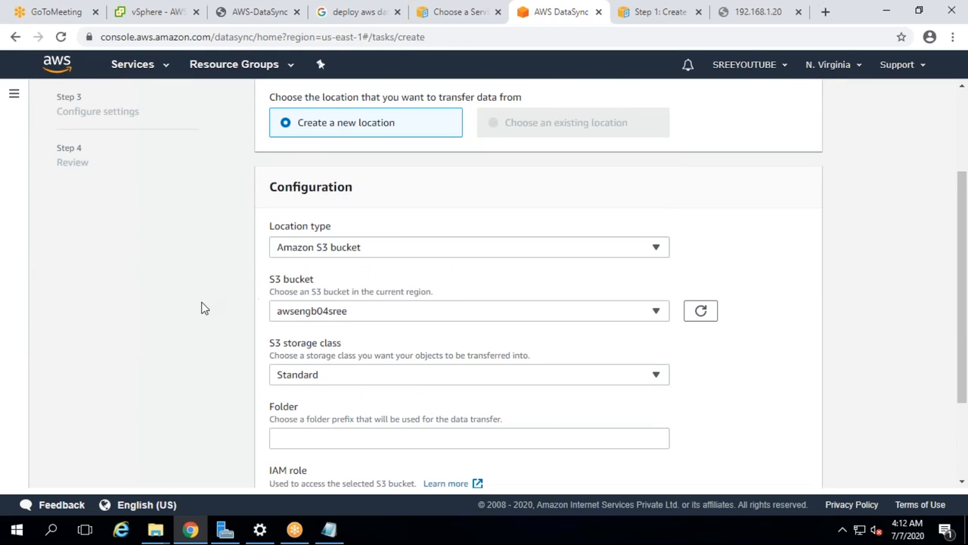
Set the source folder prefix to DataSync and autogenerate the bucket's IAM role, proceeding to the destination location.
{"action": "left_click", "coordinate": [303, 443]}
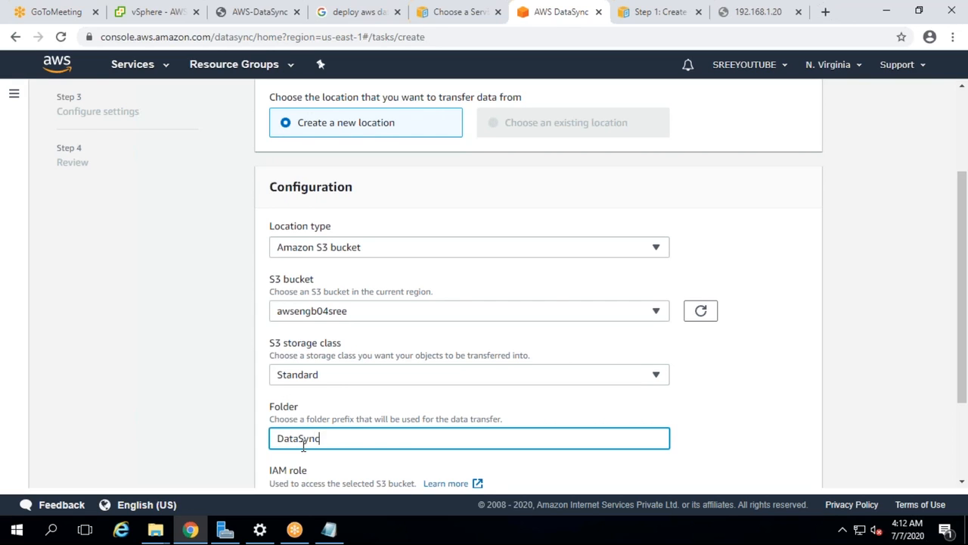
{"action": "key", "text": "Tab"}
{"action": "scroll", "coordinate": [457, 246], "scroll_direction": "down", "scroll_amount": 2}
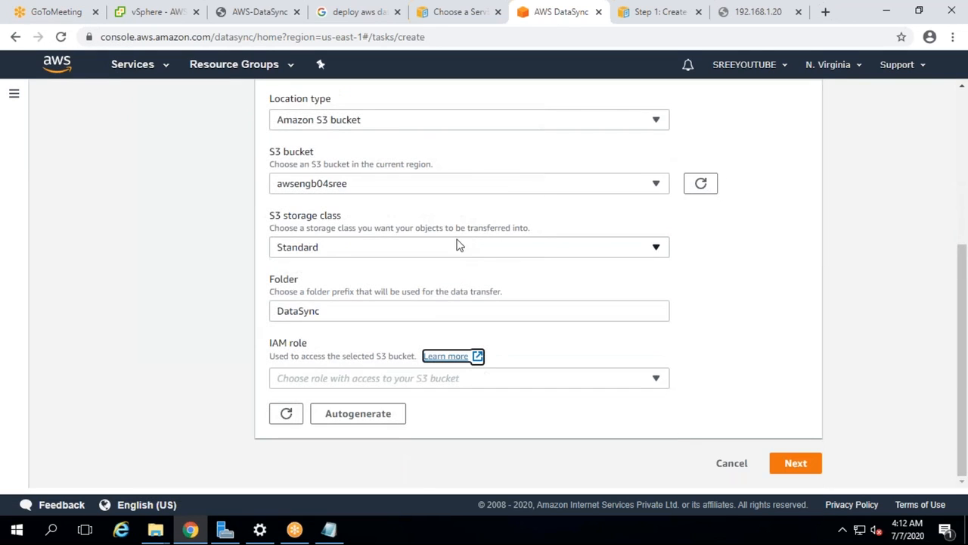
{"action": "left_click", "coordinate": [387, 421]}
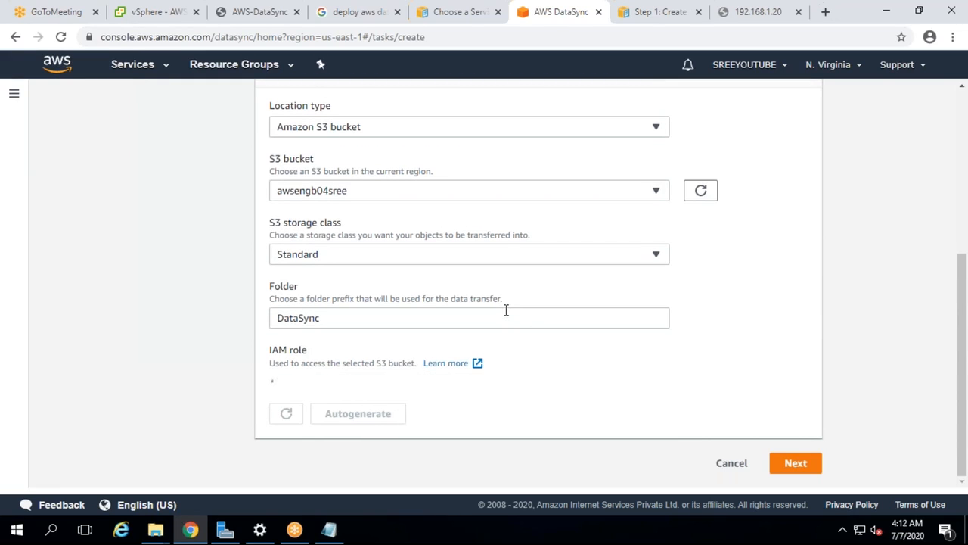
{"action": "left_click", "coordinate": [795, 478]}
Set the destination location type to Server Message Block (SMB) and choose the newly created agent for it.
{"action": "scroll", "coordinate": [491, 219], "scroll_direction": "down", "scroll_amount": 2}
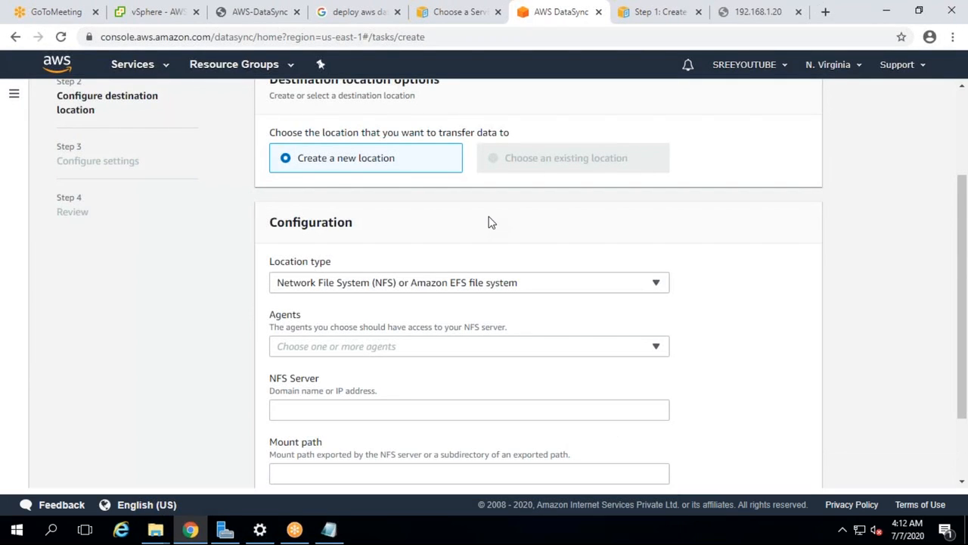
{"action": "scroll", "coordinate": [489, 222], "scroll_direction": "down", "scroll_amount": 2}
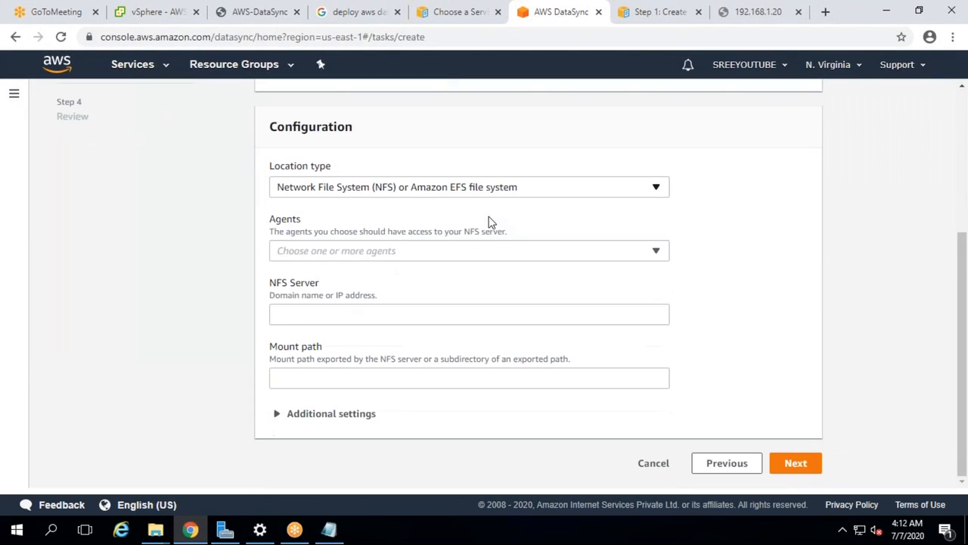
{"action": "left_click", "coordinate": [405, 194]}
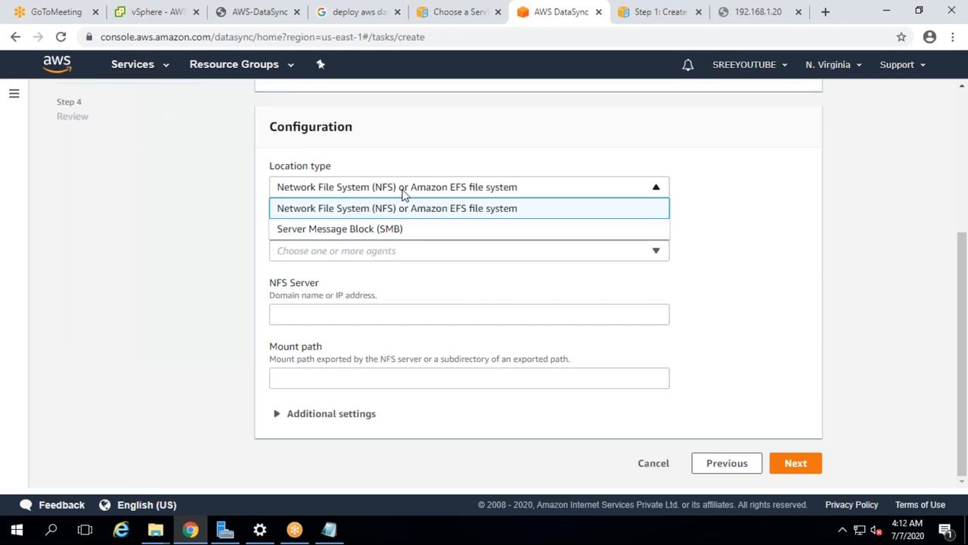
{"action": "left_click", "coordinate": [397, 231]}
{"action": "left_click", "coordinate": [358, 260]}
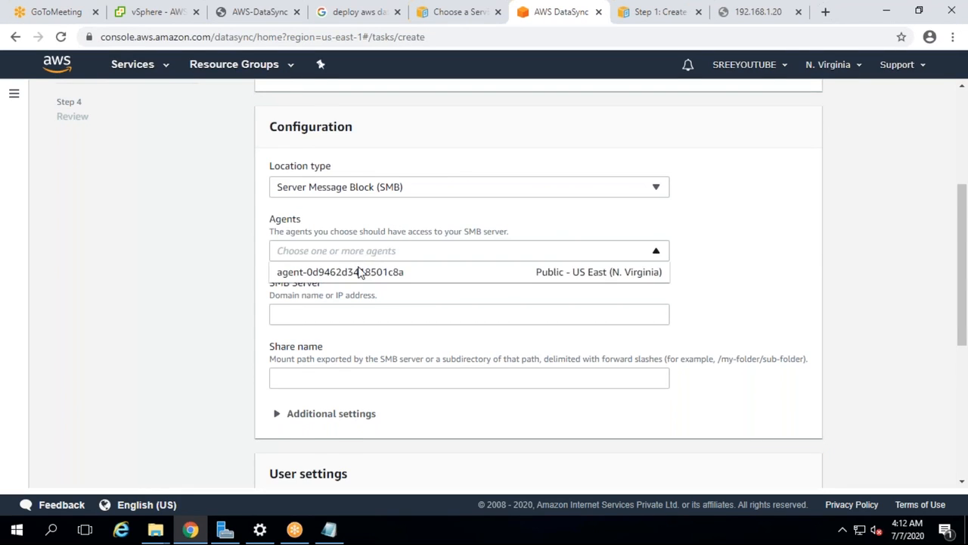
{"action": "left_click", "coordinate": [360, 273]}
{"action": "left_click", "coordinate": [312, 346]}
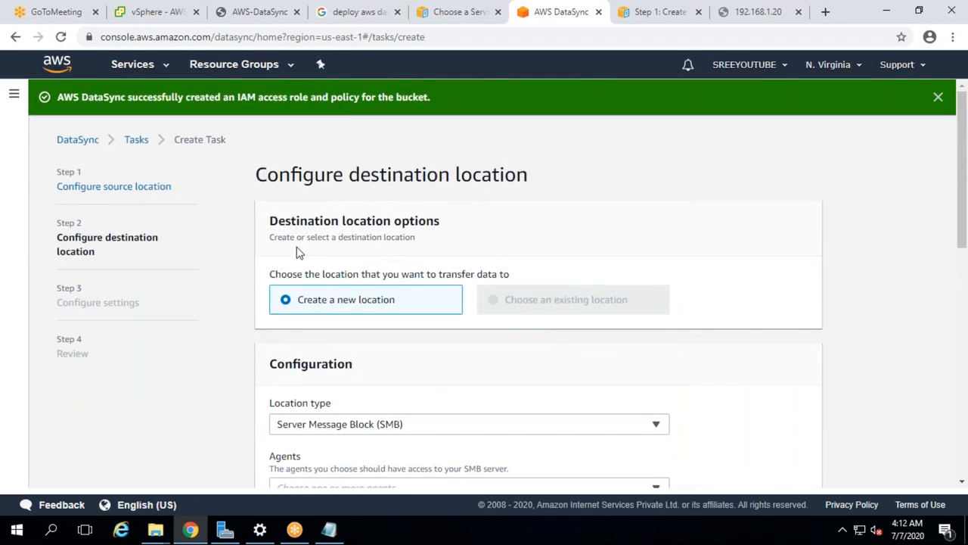
{"action": "scroll", "coordinate": [552, 339], "scroll_direction": "down", "scroll_amount": 6}
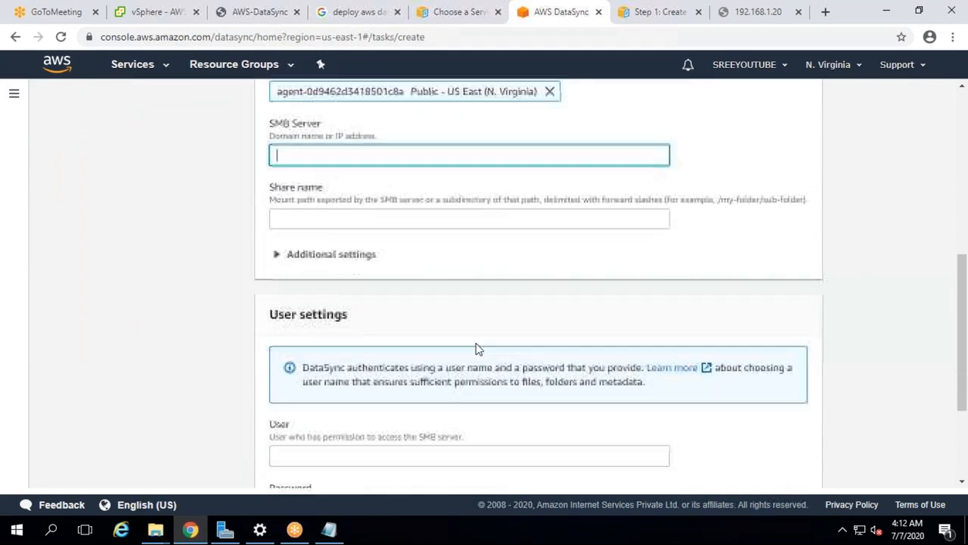
Open Active Directory Users and Computers with dsa.msc to view the sreetrainings.com users, then minimize it.
{"action": "left_click", "coordinate": [19, 529]}
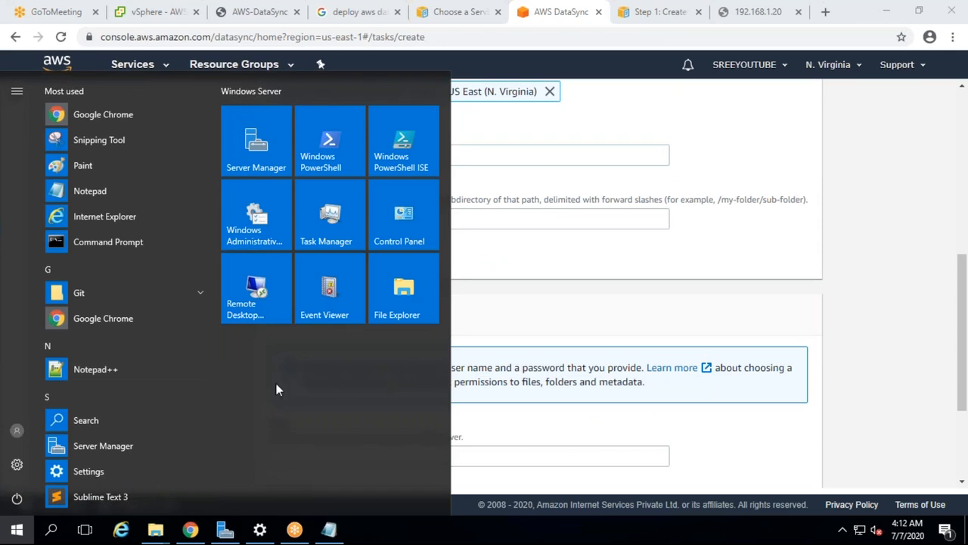
{"action": "right_click", "coordinate": [12, 533]}
{"action": "left_click", "coordinate": [57, 462]}
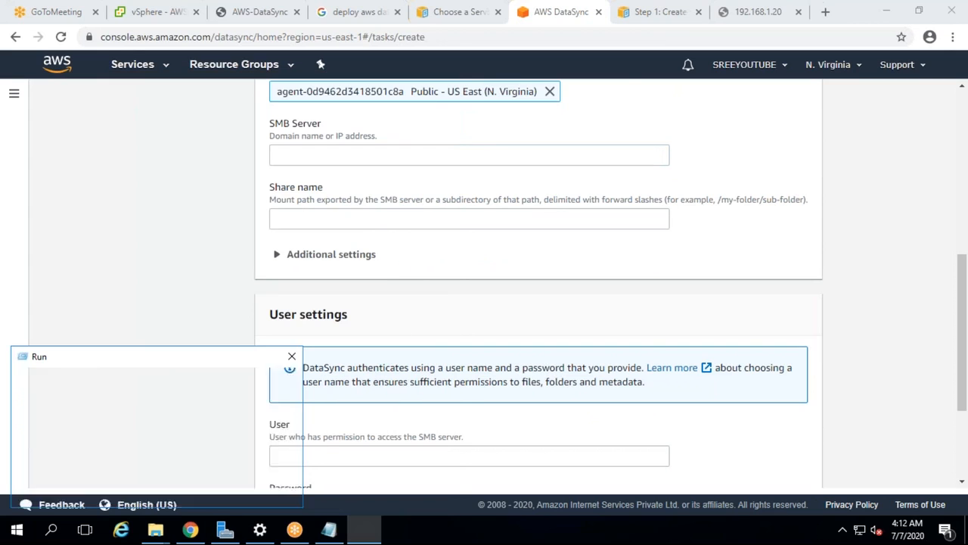
{"action": "type", "text": "dsa.msc"}
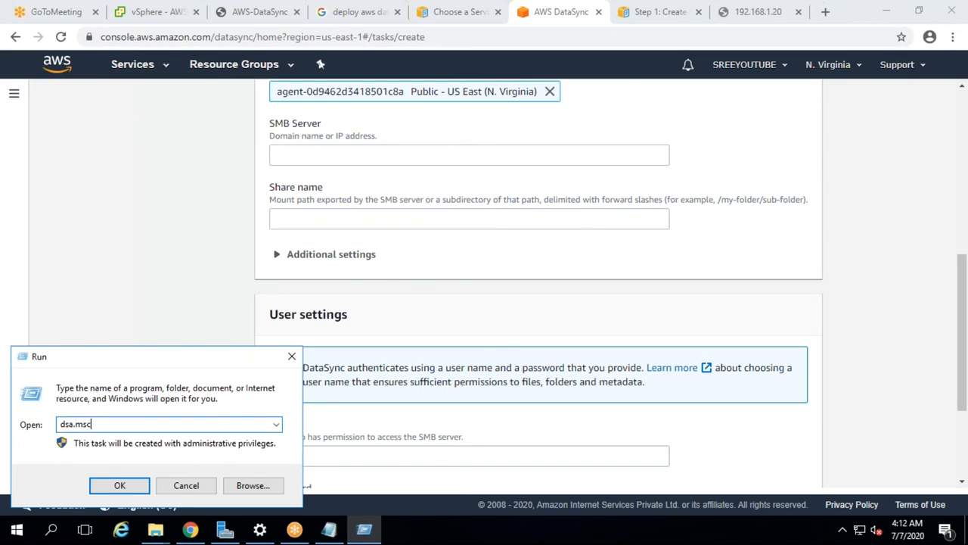
{"action": "key", "text": "Return"}
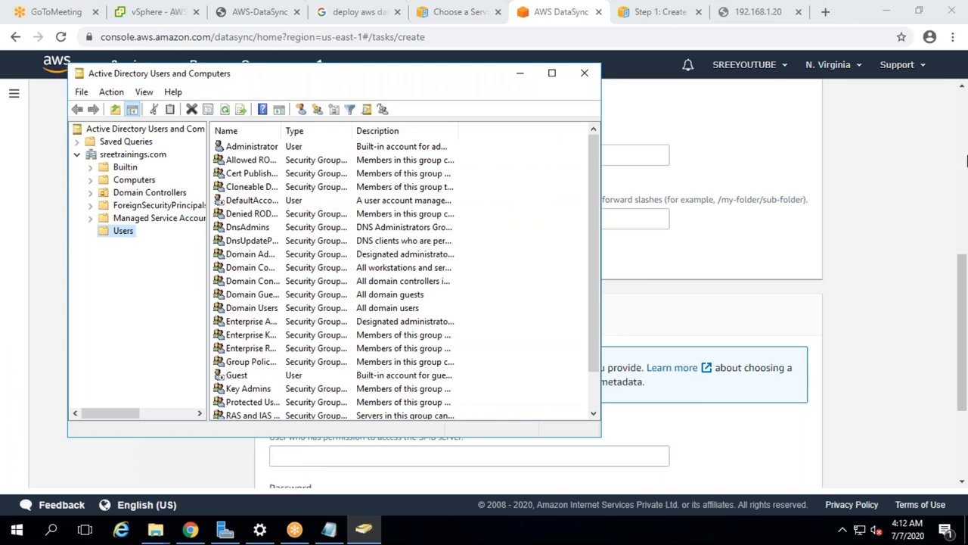
{"action": "left_click", "coordinate": [520, 72]}
Create a new folder named DataSyncMigration on Local Disk (C:) in File Explorer.
{"action": "left_click", "coordinate": [155, 529]}
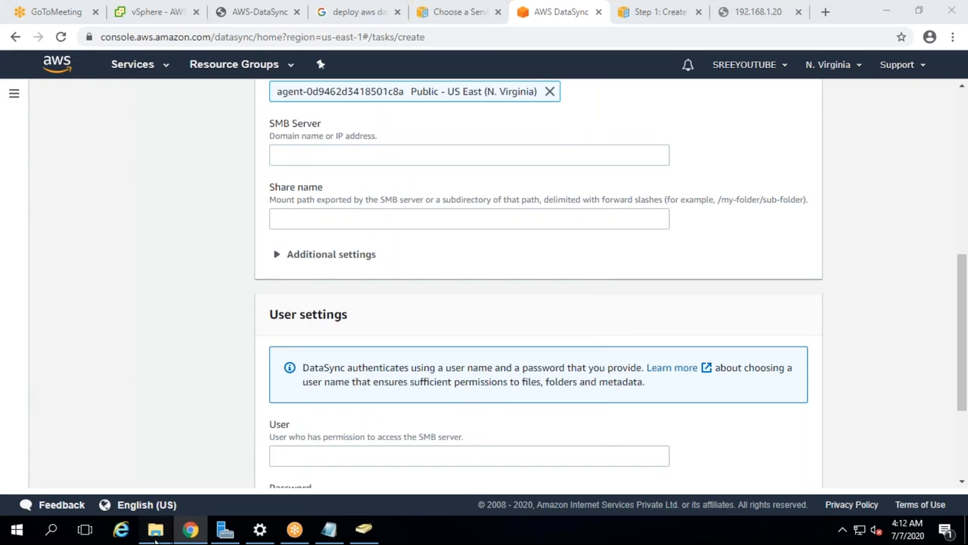
{"action": "left_click", "coordinate": [106, 480]}
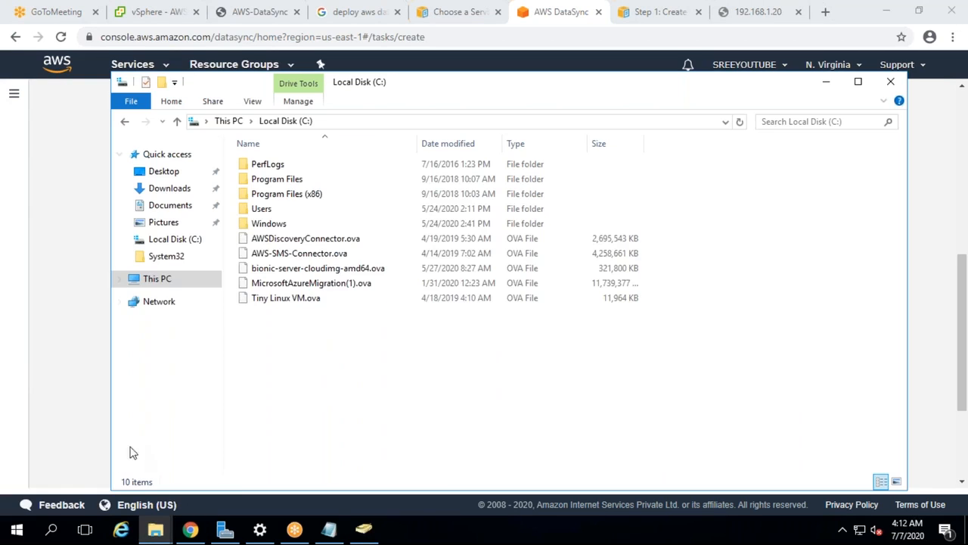
{"action": "right_click", "coordinate": [341, 348]}
{"action": "mouse_move", "coordinate": [405, 315]}
{"action": "left_click", "coordinate": [537, 316]}
{"action": "type", "text": "DataSync"}
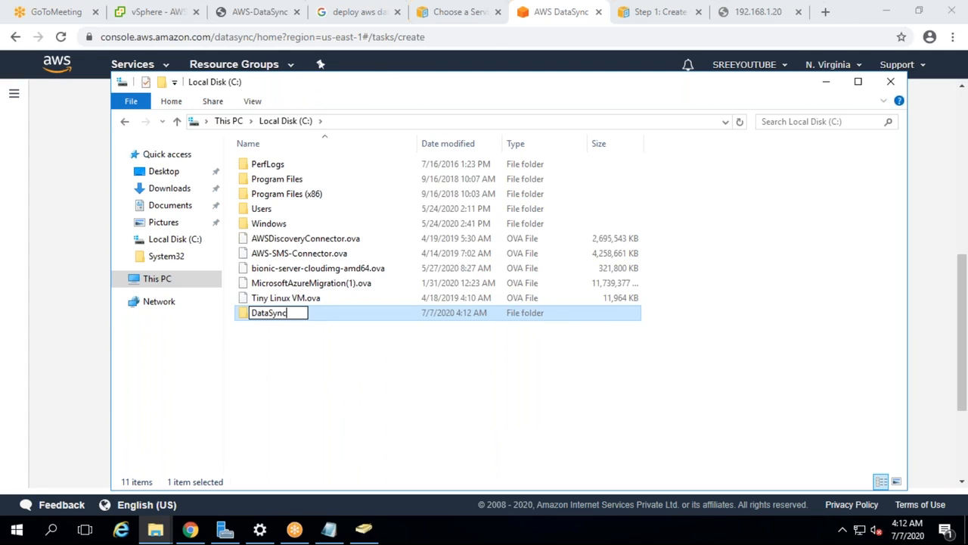
{"action": "type", "text": "Migration"}
{"action": "key", "text": "Return"}
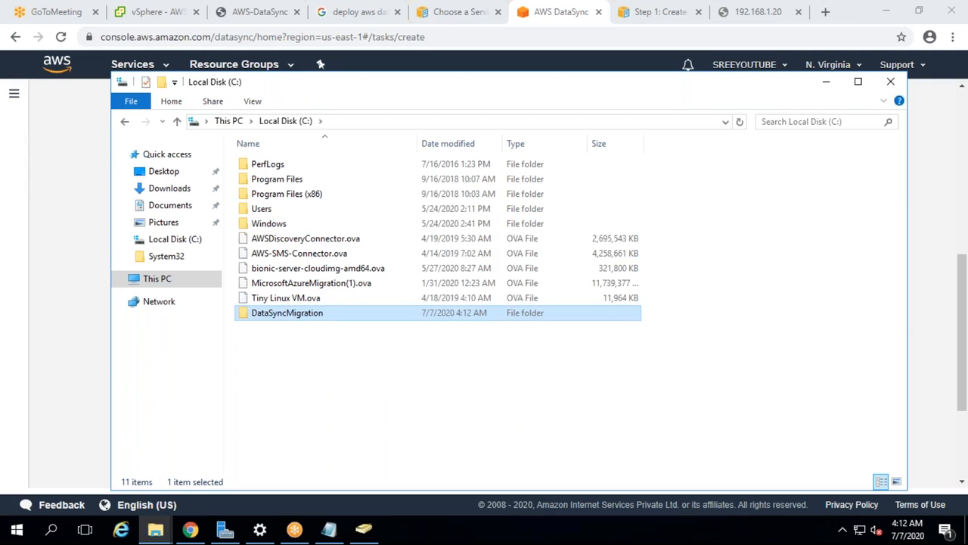
Share the DataSyncMigration folder over the network and finish the File Sharing wizard.
{"action": "right_click", "coordinate": [307, 314]}
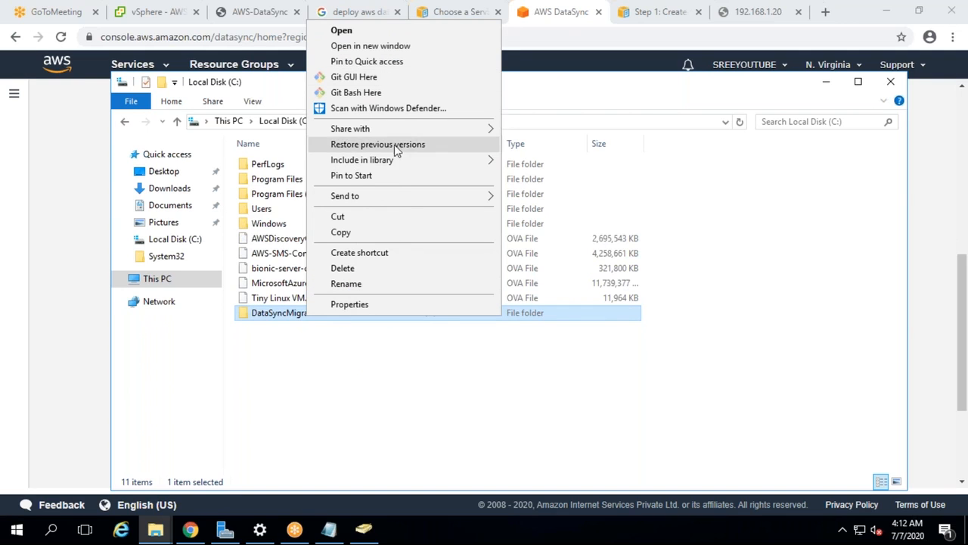
{"action": "mouse_move", "coordinate": [396, 130]}
{"action": "left_click", "coordinate": [550, 146]}
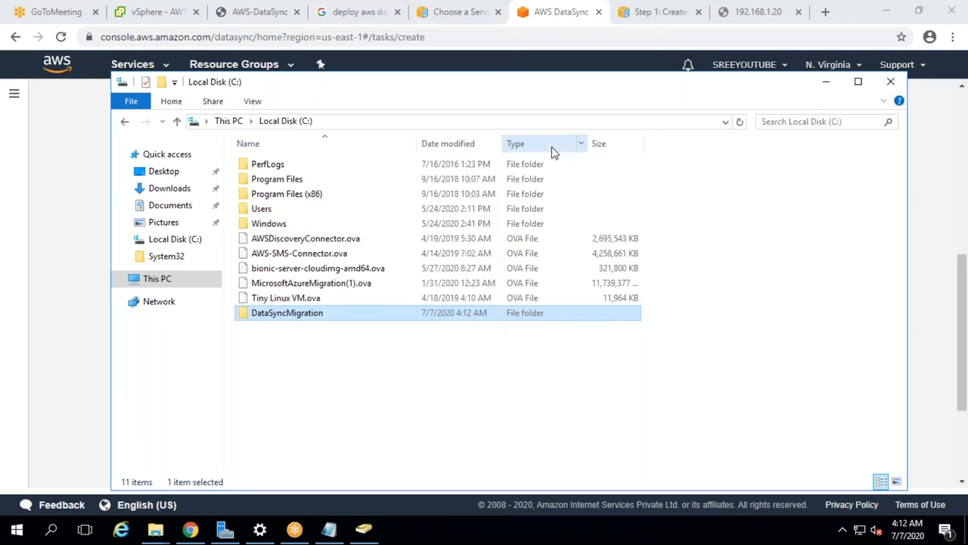
{"action": "left_click", "coordinate": [620, 401]}
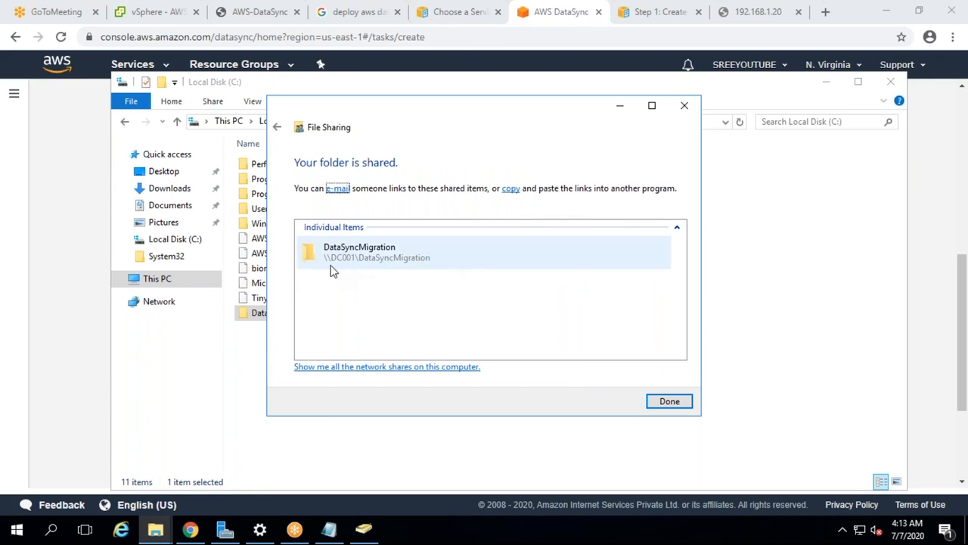
{"action": "left_click", "coordinate": [673, 403]}
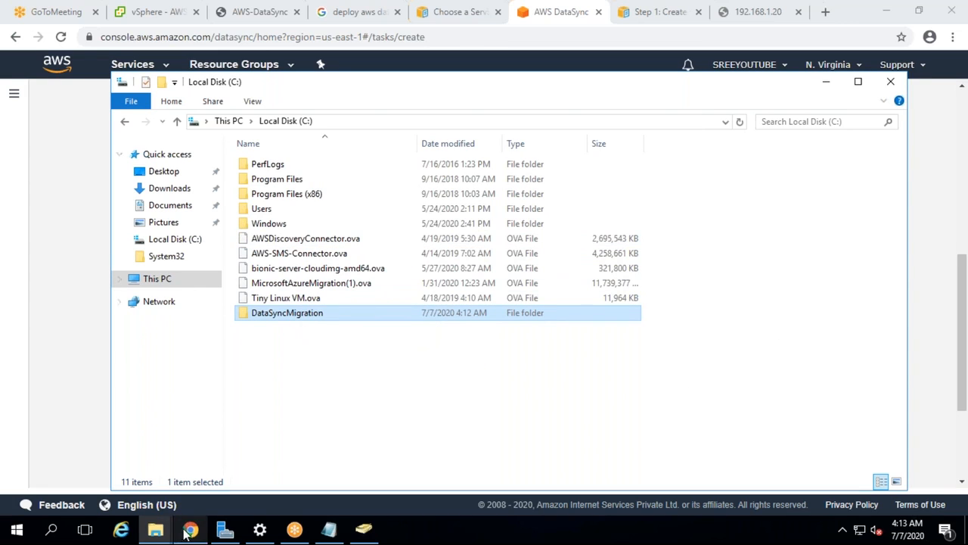
Copy the four licence text documents from the AWS-DataSync-Agent-VMWare folder in Downloads into the DataSyncMigration folder on Local Disk (C:).
{"action": "left_click", "coordinate": [180, 207]}
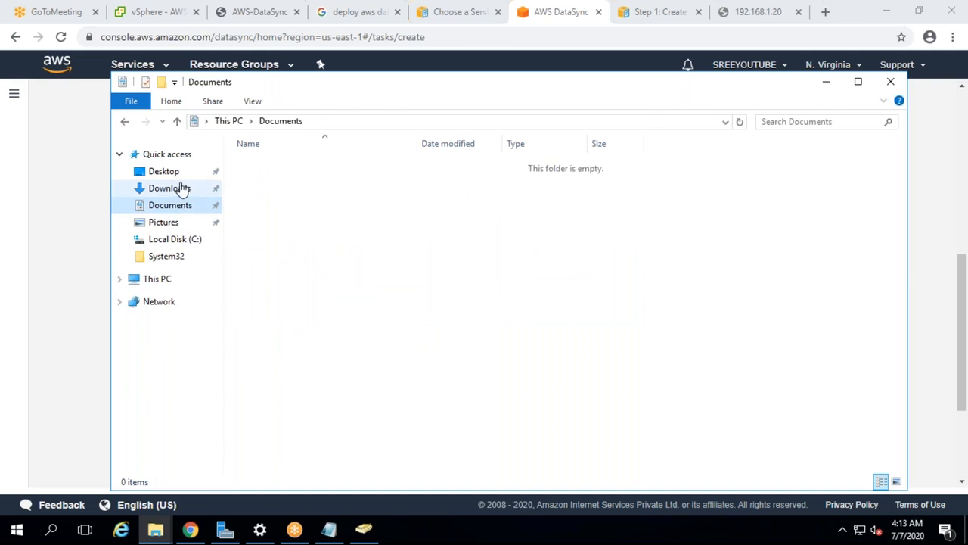
{"action": "left_click", "coordinate": [182, 189]}
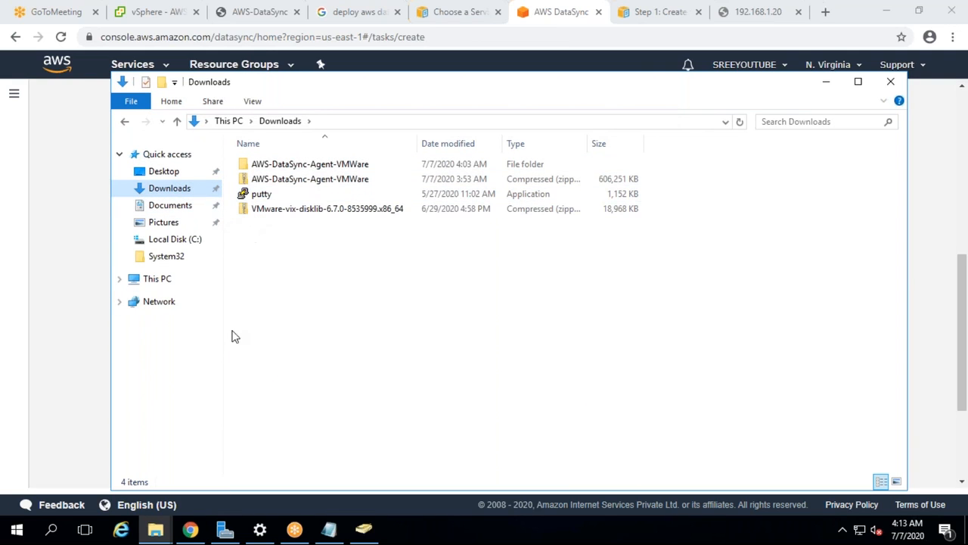
{"action": "mouse_move", "coordinate": [155, 530]}
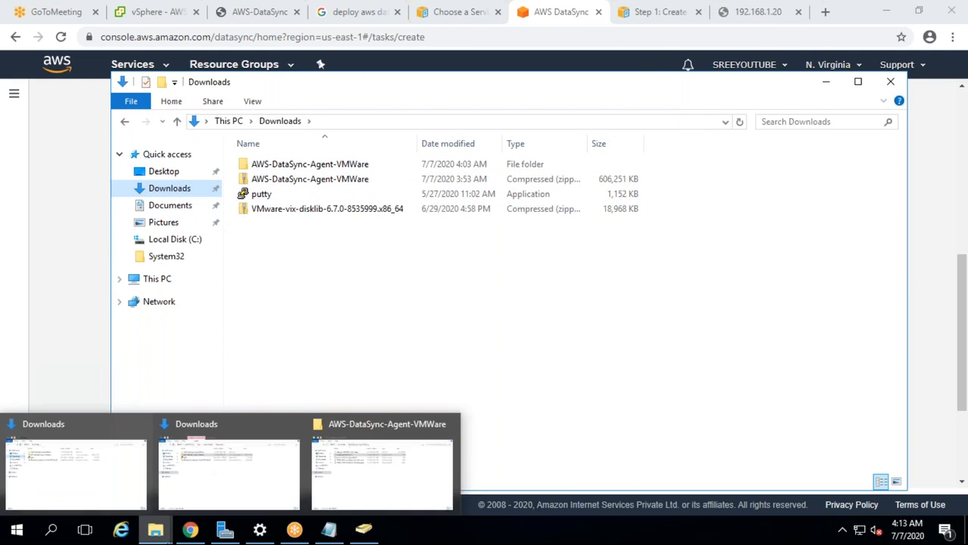
{"action": "left_click", "coordinate": [562, 16]}
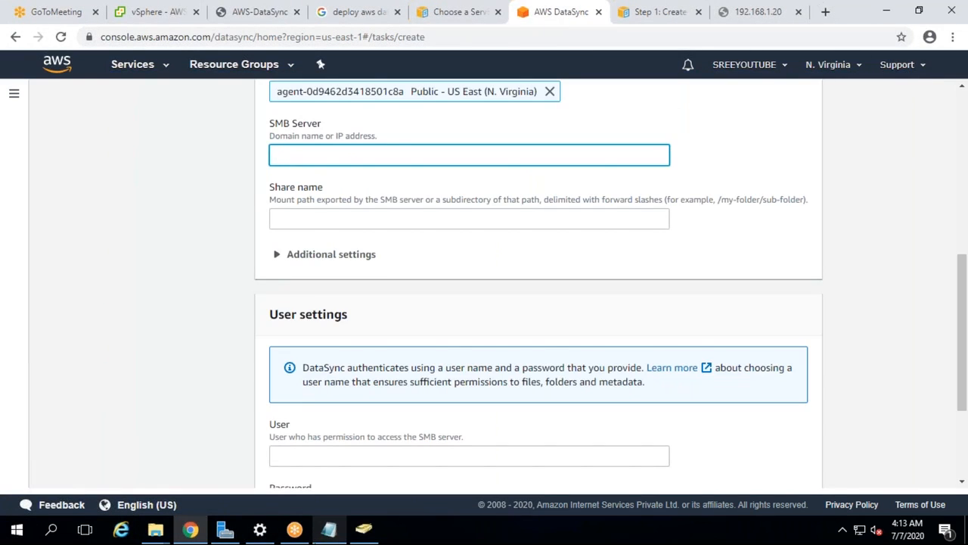
{"action": "left_click", "coordinate": [152, 536]}
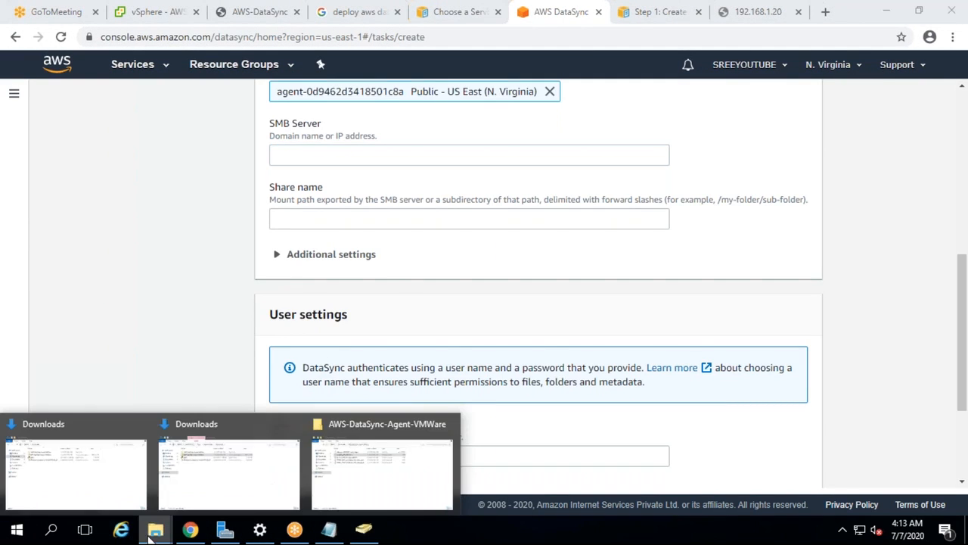
{"action": "left_click", "coordinate": [430, 479]}
{"action": "left_click_drag", "start_coordinate": [519, 233], "coordinate": [361, 114]}
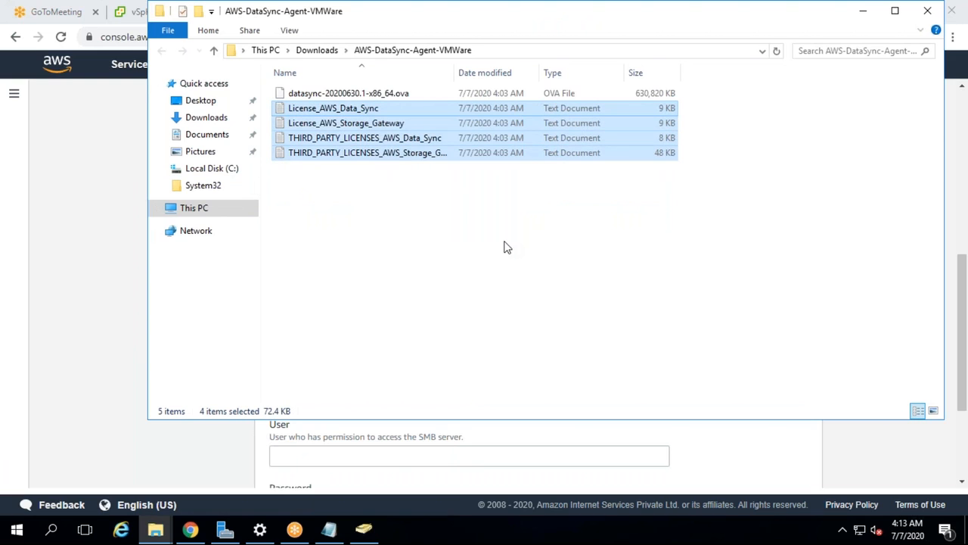
{"action": "left_click", "coordinate": [231, 171]}
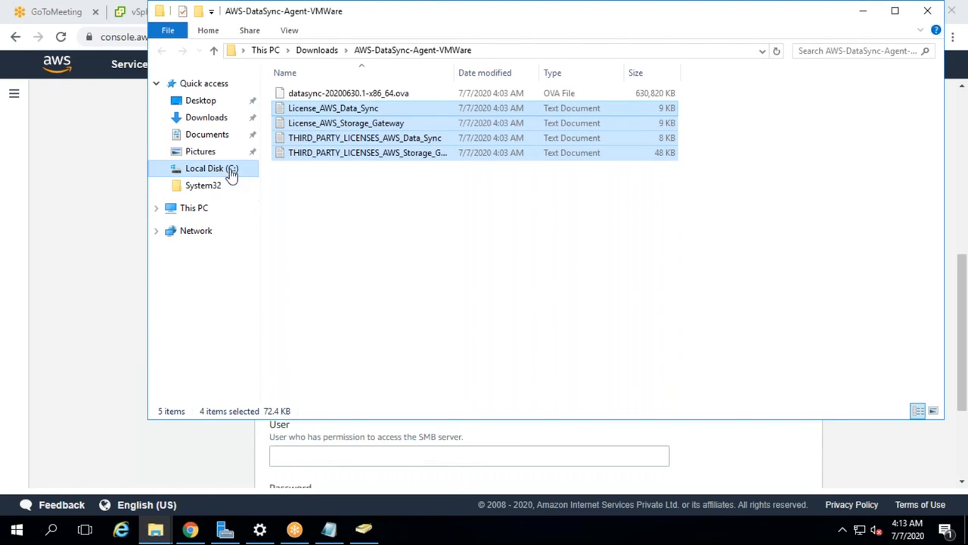
{"action": "double_click", "coordinate": [341, 94]}
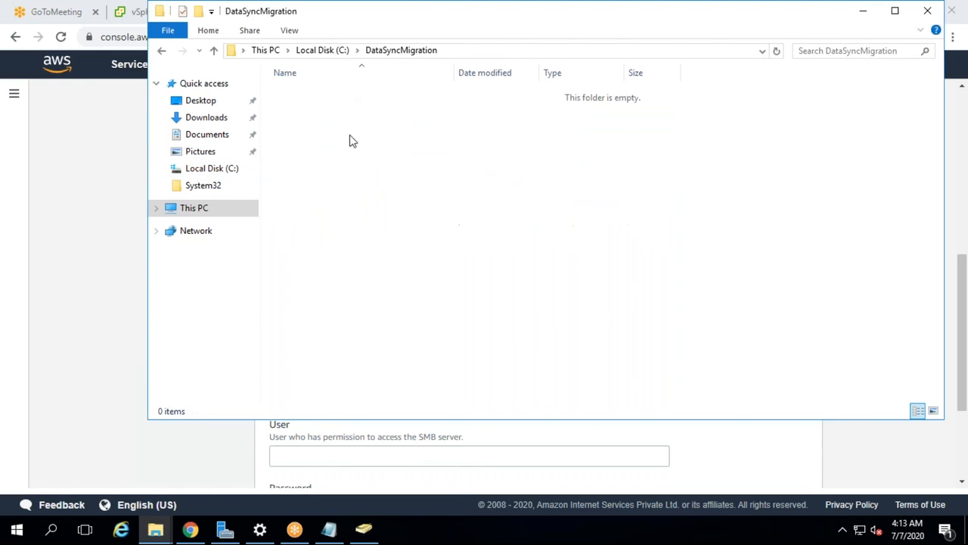
{"action": "key", "text": "ctrl+v"}
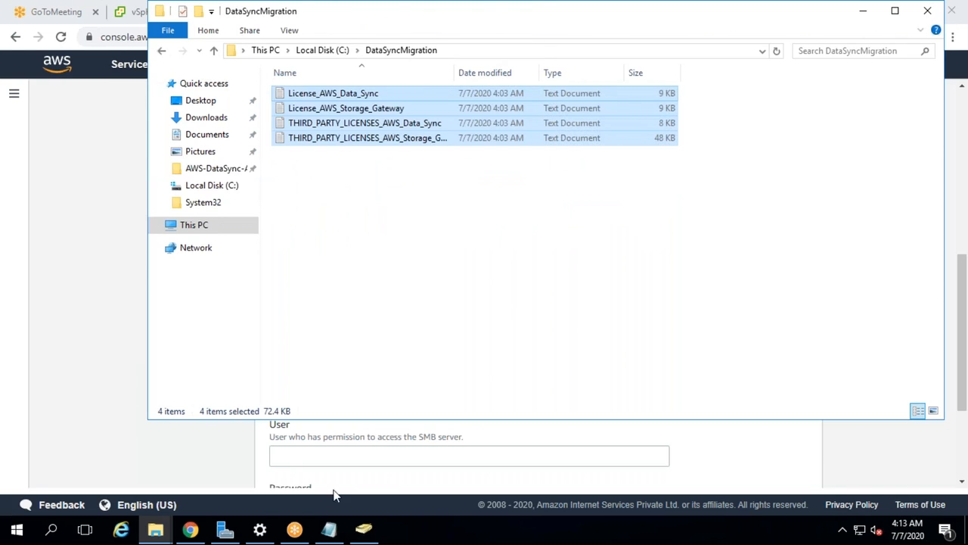
{"action": "left_click", "coordinate": [360, 399]}
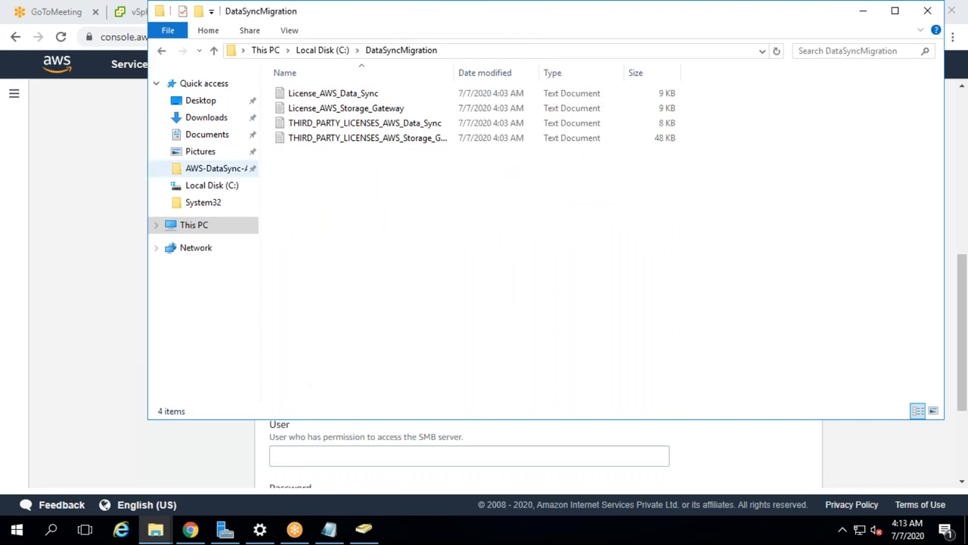
Run ipconfig in a Command Prompt to look up this server's IPv4 address for the SMB Server setting.
{"action": "left_click", "coordinate": [36, 286]}
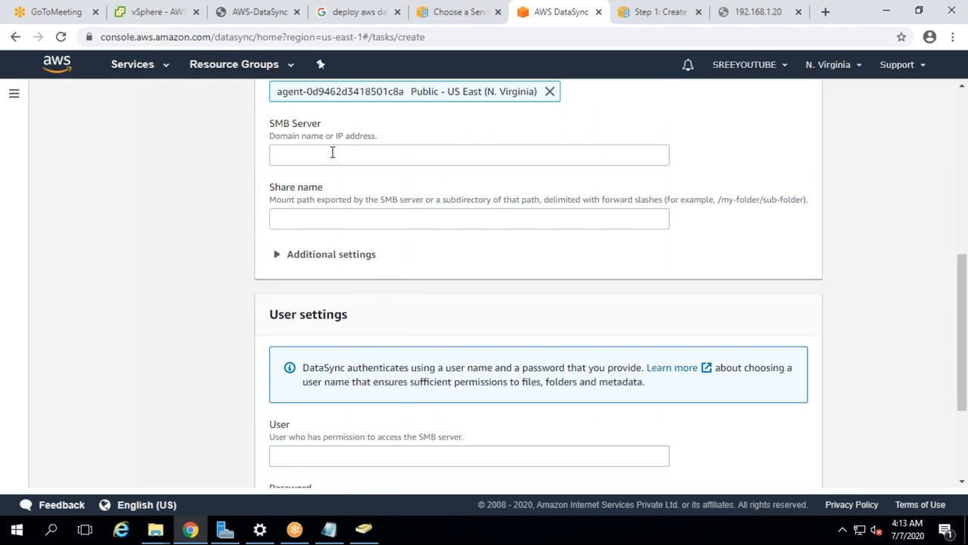
{"action": "scroll", "coordinate": [336, 189], "scroll_direction": "up", "scroll_amount": 2}
{"action": "left_click", "coordinate": [342, 299]}
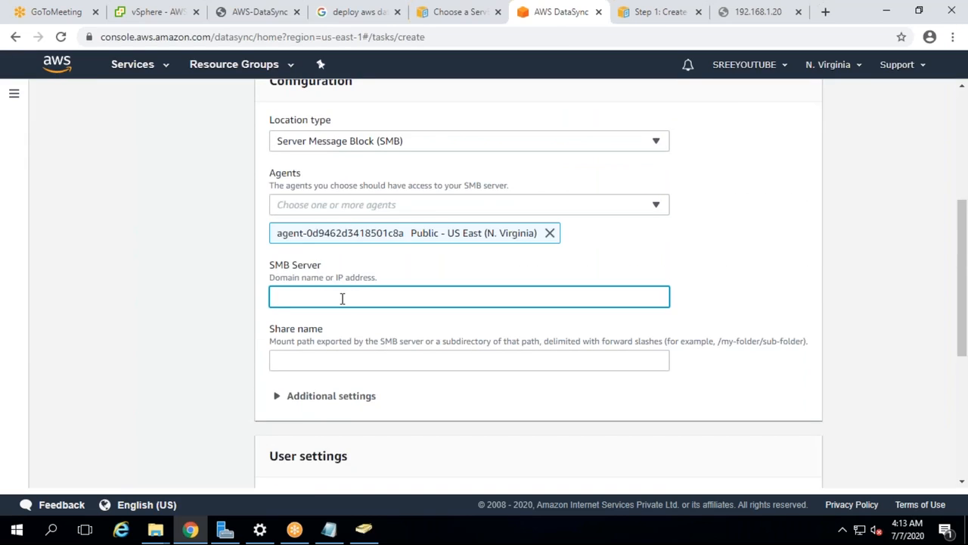
{"action": "key", "text": "super+r"}
{"action": "type", "text": "c"}
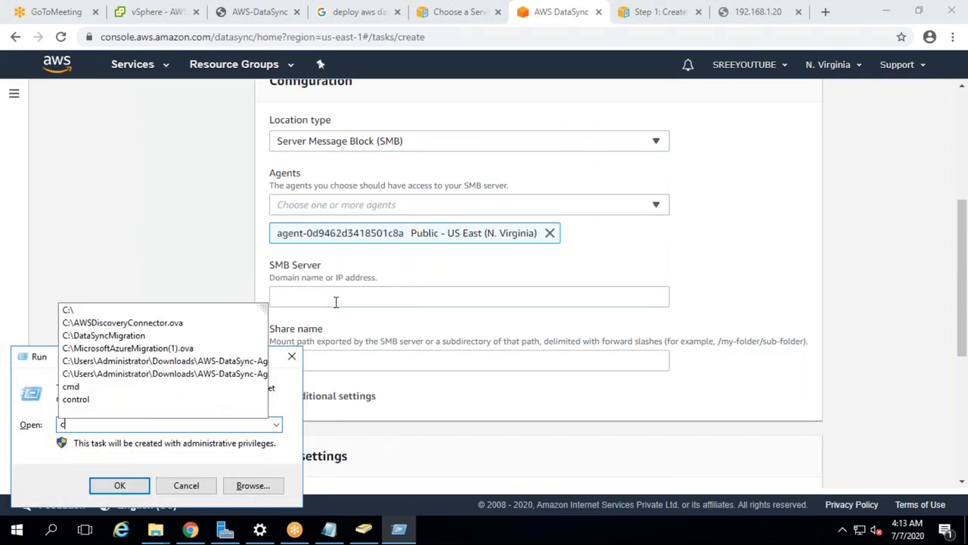
{"action": "type", "text": "md"}
{"action": "key", "text": "Return"}
{"action": "type", "text": "ipconfig"}
{"action": "key", "text": "Return"}
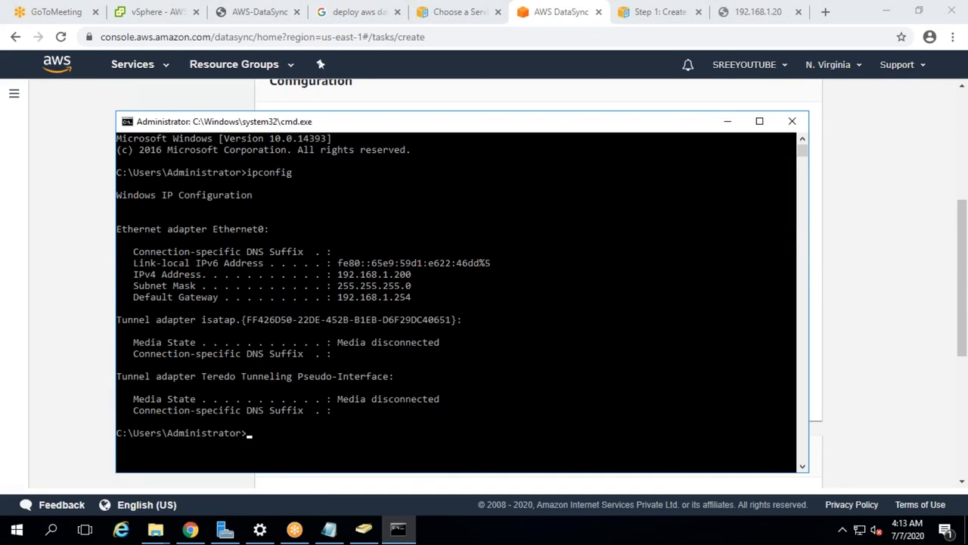
Copy the IPv4 address 192.168.1.200 from the ipconfig output into the destination's SMB Server setting.
{"action": "mouse_move", "coordinate": [338, 274]}
{"action": "left_mouse_down"}
{"action": "mouse_move", "coordinate": [396, 277]}
{"action": "mouse_move", "coordinate": [340, 280]}
{"action": "left_mouse_up"}
{"action": "key", "text": "ctrl+c"}
{"action": "key", "text": "alt+Tab"}
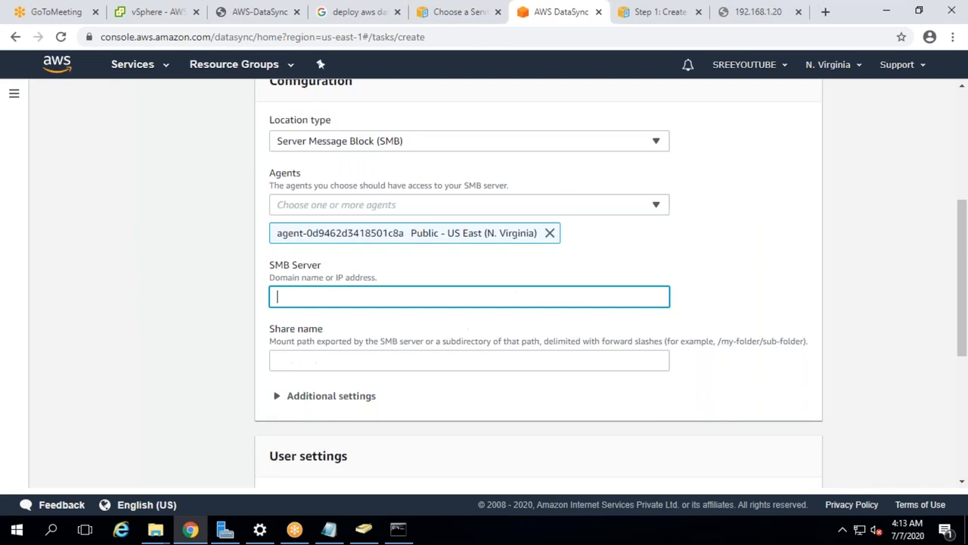
{"action": "key", "text": "ctrl+v"}
{"action": "key", "text": "Tab"}
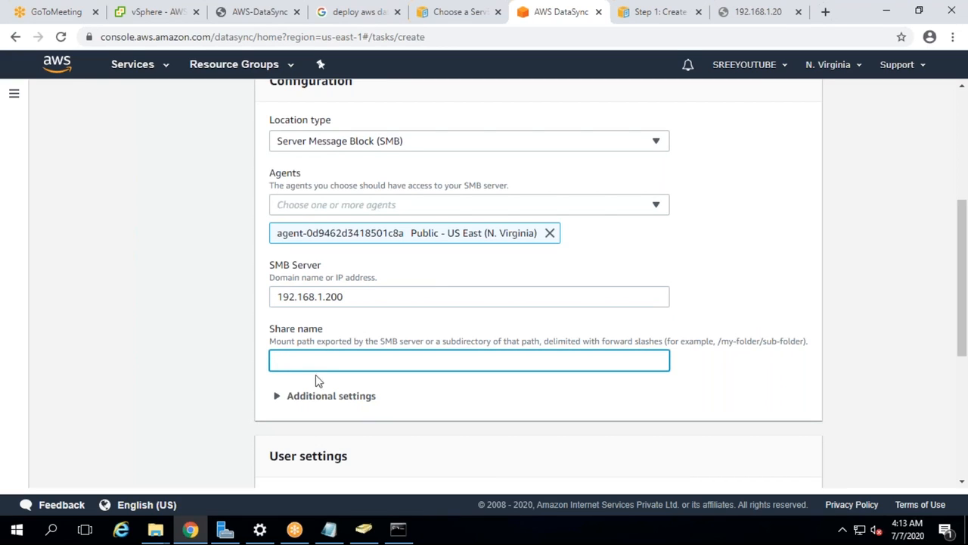
Try to open the network path \\dc\ to view the server's shared folders.
{"action": "key", "text": "super+r"}
{"action": "type", "text": "\\\\"}
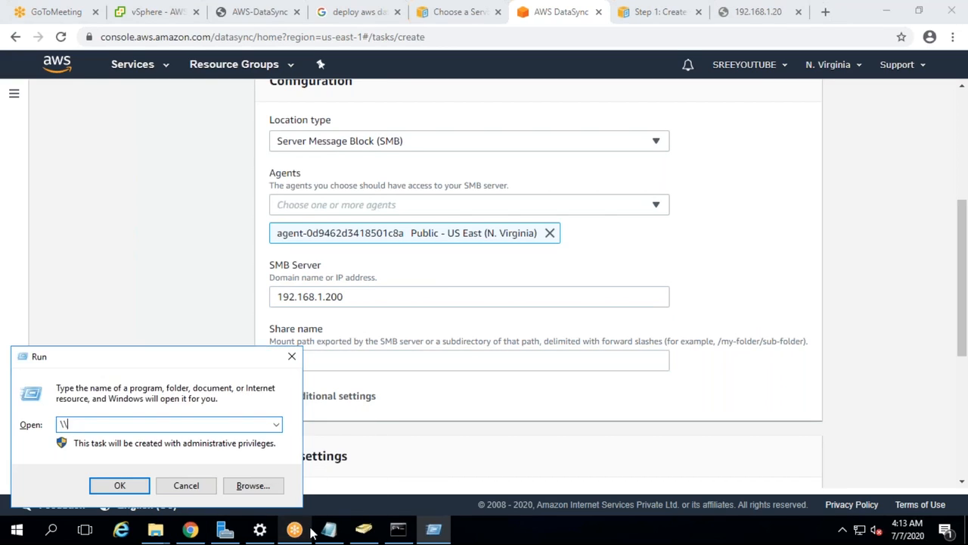
{"action": "type", "text": "dc\\"}
{"action": "key", "text": "Return"}
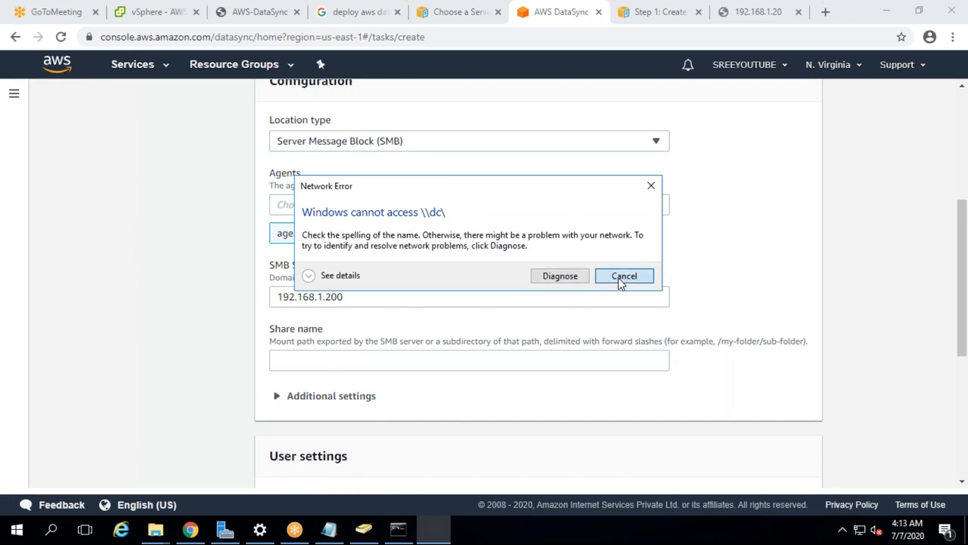
{"action": "left_click", "coordinate": [623, 277]}
Browse the shares on \\192.168.1.200 and copy DataSyncMigration into the destination's Share name.
{"action": "type", "text": "\\\\192.168.1.200\\"}
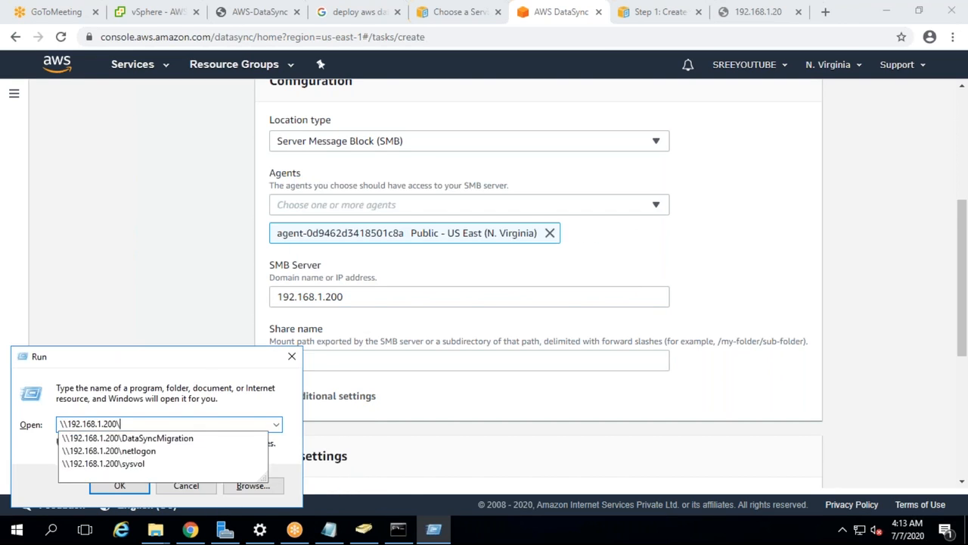
{"action": "key", "text": "Return"}
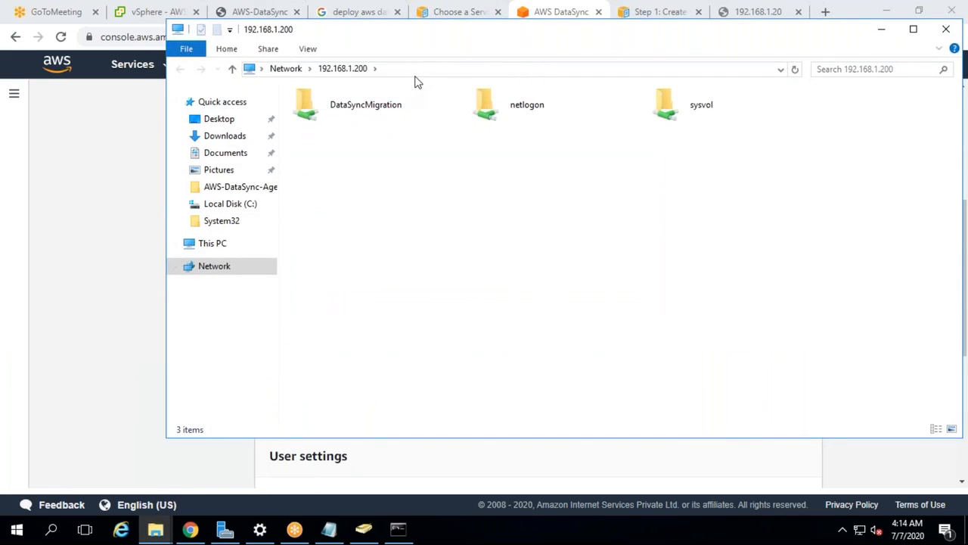
{"action": "left_click", "coordinate": [419, 68]}
{"action": "left_click", "coordinate": [422, 71]}
{"action": "type", "text": "\\\\"}
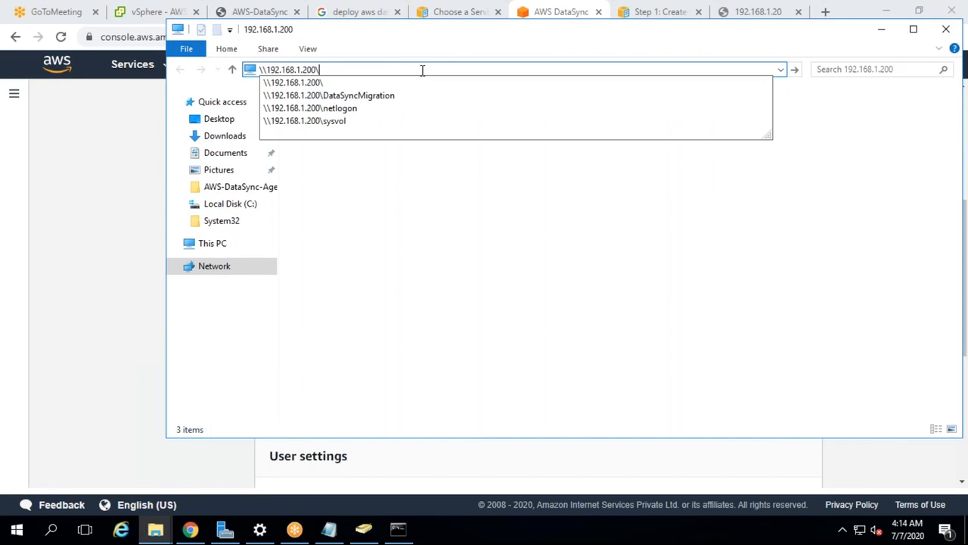
{"action": "key", "text": "Down"}
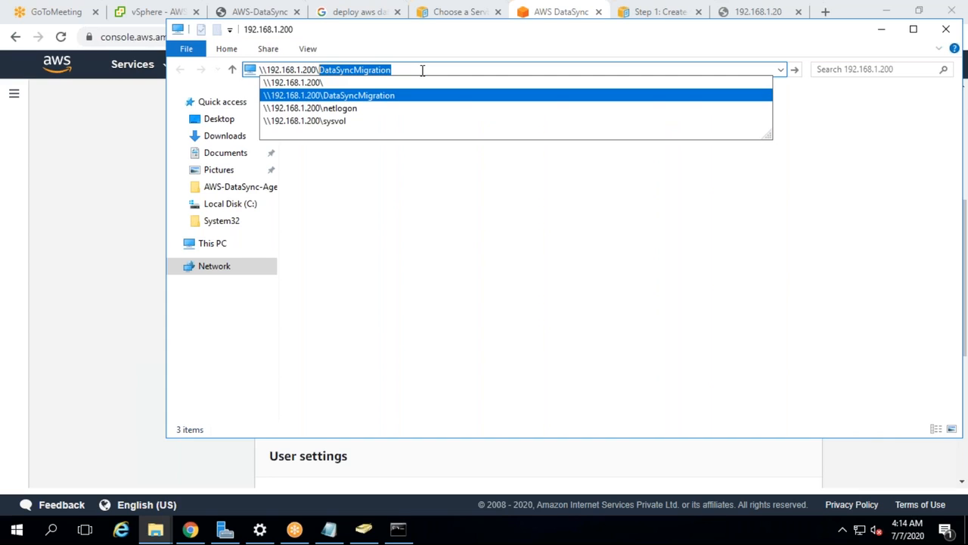
{"action": "left_click", "coordinate": [98, 322]}
{"action": "left_click", "coordinate": [386, 353]}
{"action": "key", "text": "ctrl+v"}
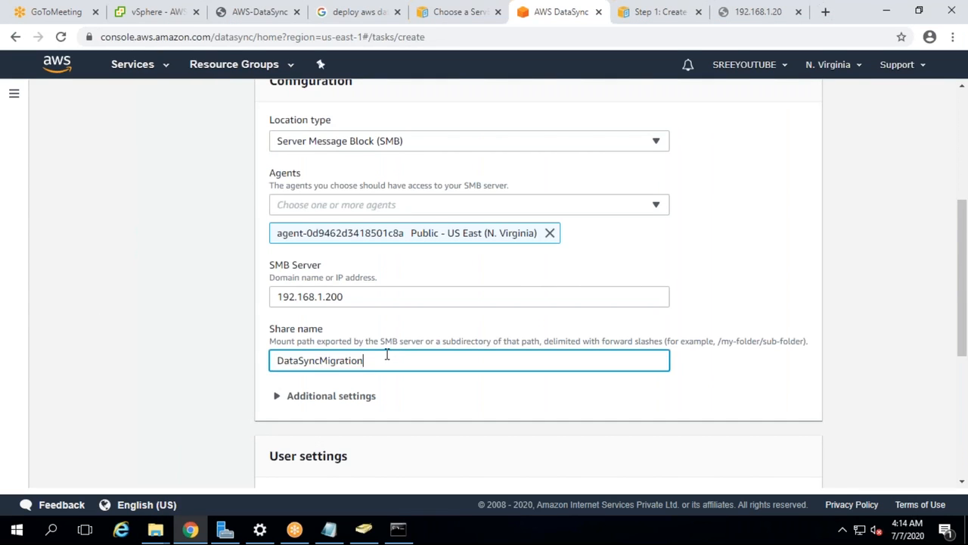
Expand the additional SMB settings, then enter Administrator as the user and type the account password.
{"action": "scroll", "coordinate": [495, 293], "scroll_direction": "down", "scroll_amount": 2}
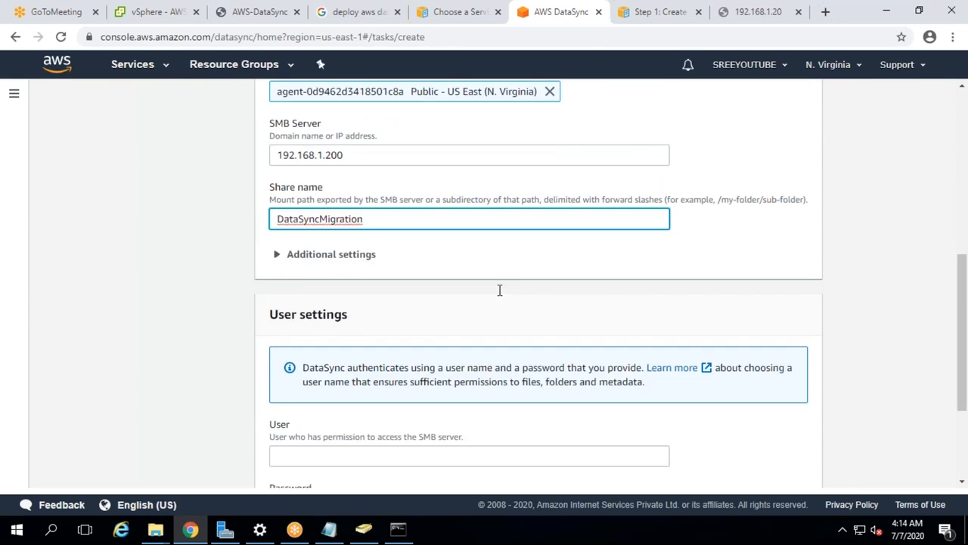
{"action": "left_click", "coordinate": [469, 261]}
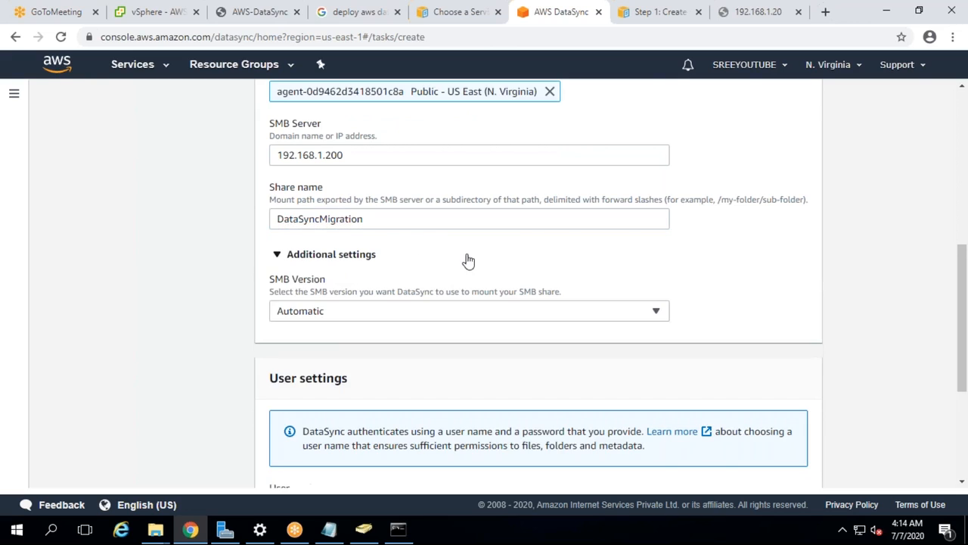
{"action": "scroll", "coordinate": [342, 324], "scroll_direction": "down", "scroll_amount": 3}
{"action": "left_click", "coordinate": [342, 310]}
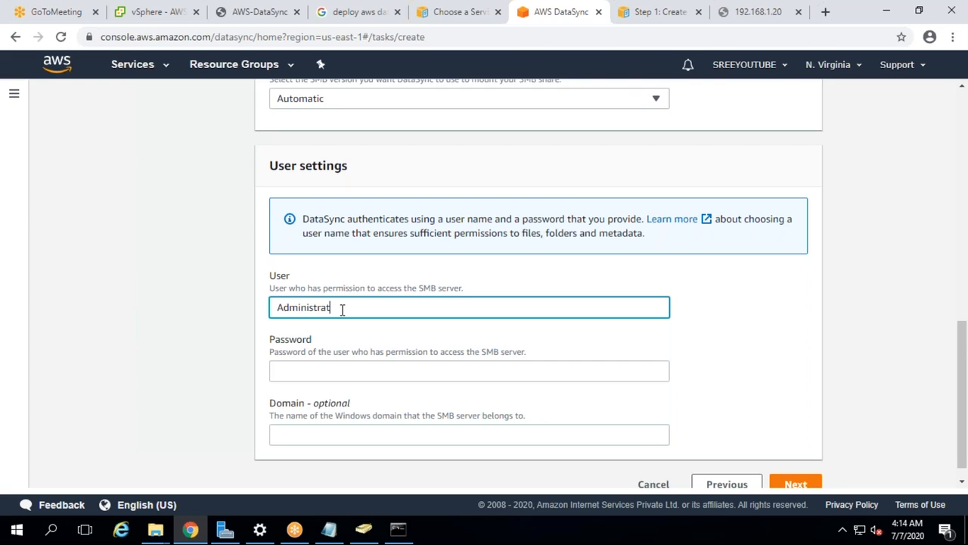
{"action": "key", "text": "Tab"}
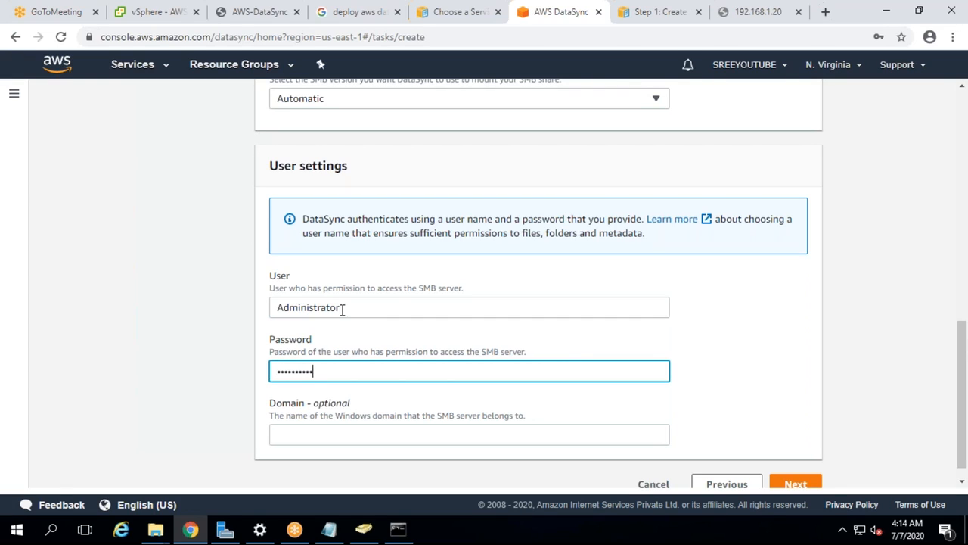
Enter the sreetrainings Windows domain for the SMB server and continue to the task settings, declining to save the password.
{"action": "left_click", "coordinate": [340, 434]}
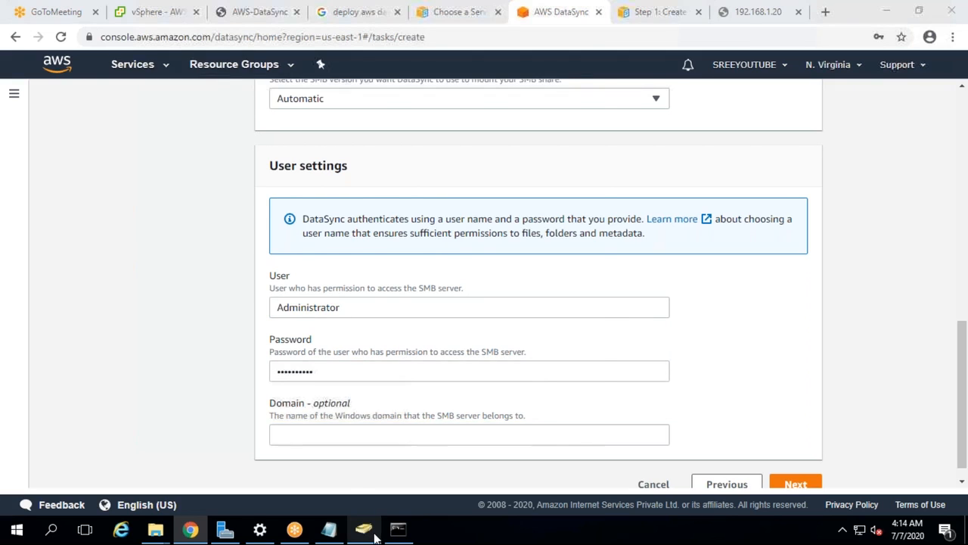
{"action": "left_click", "coordinate": [364, 529]}
{"action": "left_click", "coordinate": [399, 445]}
{"action": "type", "text": "sreet"}
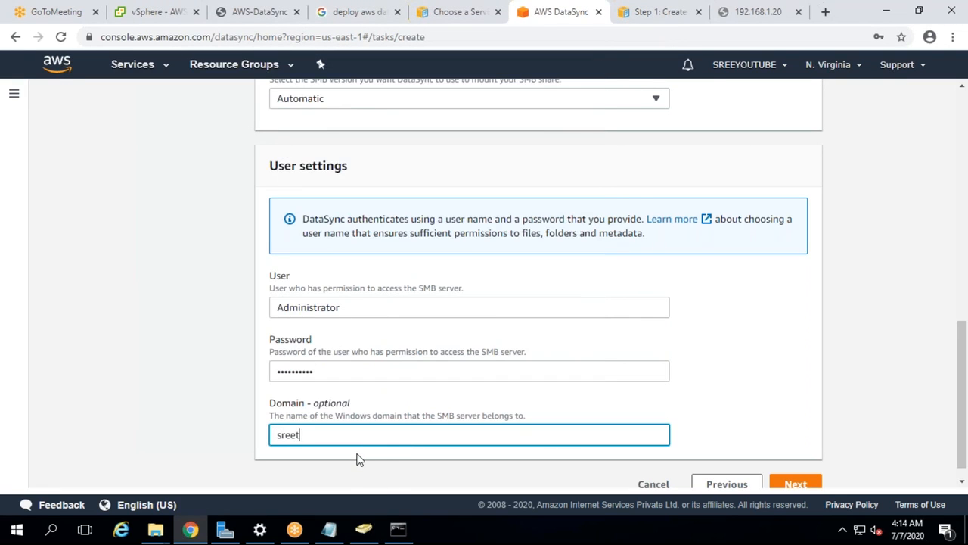
{"action": "type", "text": "rainings.com"}
{"action": "scroll", "coordinate": [546, 288], "scroll_direction": "down", "scroll_amount": 1}
{"action": "left_click", "coordinate": [801, 468]}
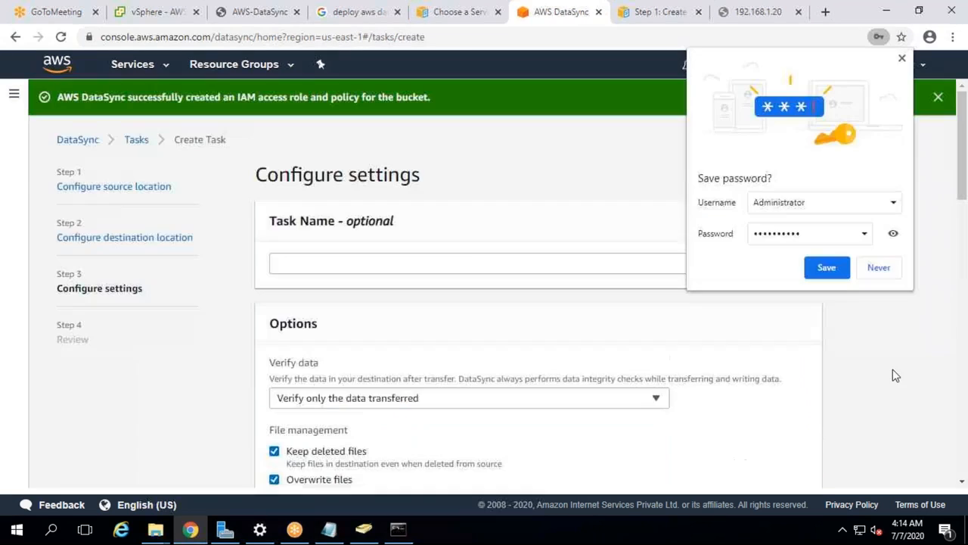
{"action": "left_click", "coordinate": [876, 267]}
Name the task DataMSyncFolderMigration.
{"action": "left_click", "coordinate": [408, 267]}
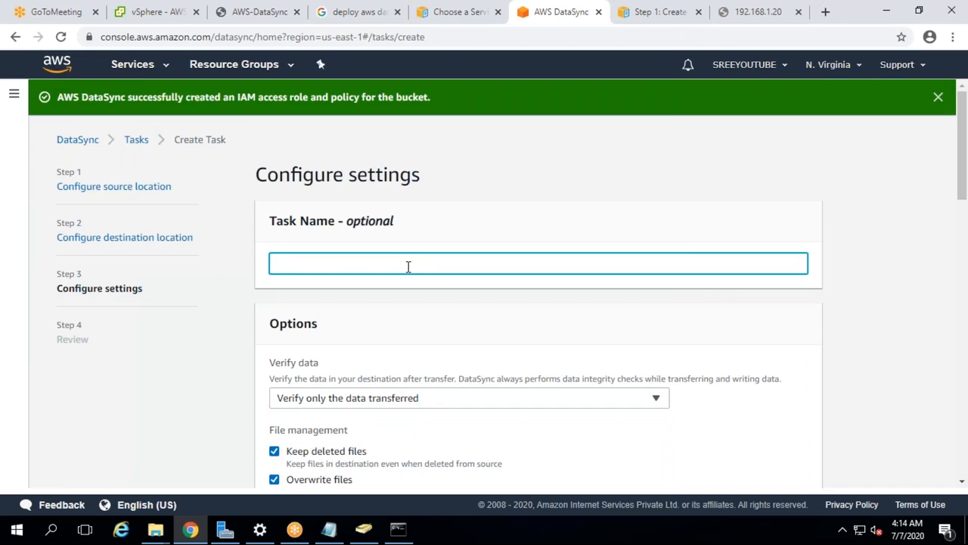
{"action": "type", "text": "DataMSyncFolderM"}
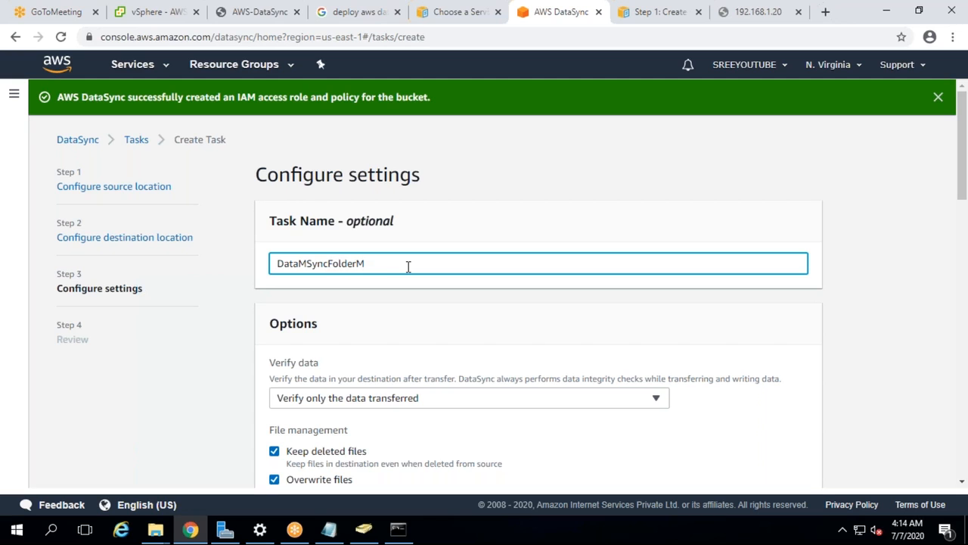
{"action": "type", "text": "igration"}
{"action": "key", "text": "Tab"}
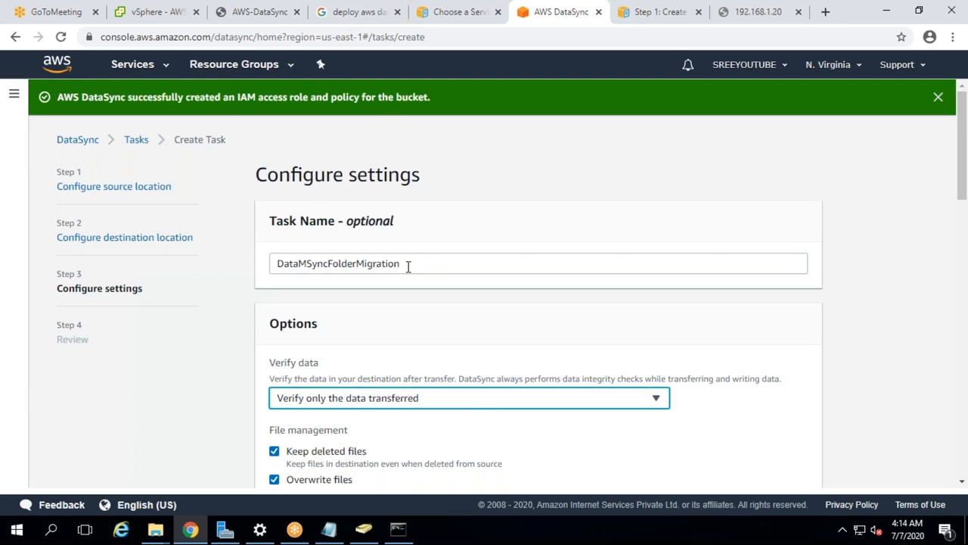
Set the task's data verification option to Verify all data in the destination.
{"action": "scroll", "coordinate": [408, 266], "scroll_direction": "down", "scroll_amount": 3}
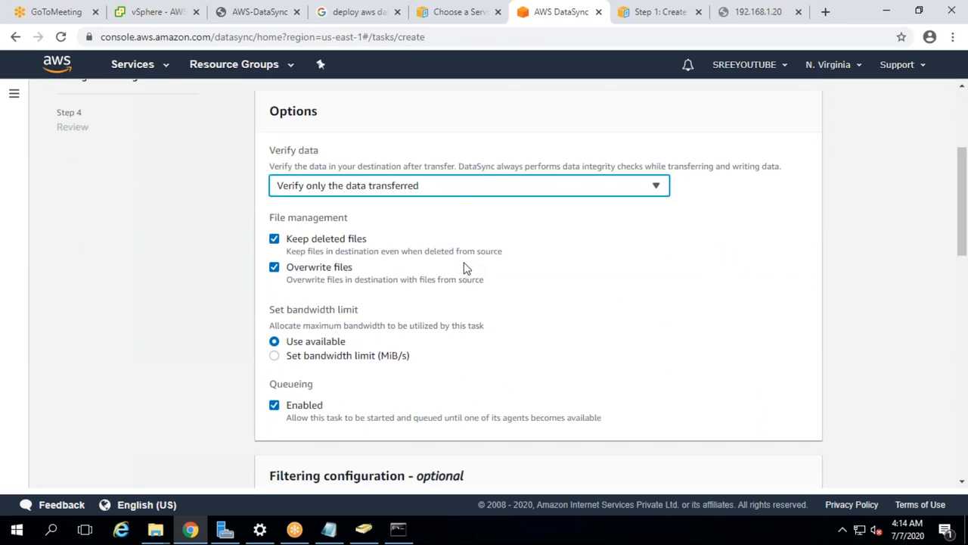
{"action": "left_click", "coordinate": [459, 187]}
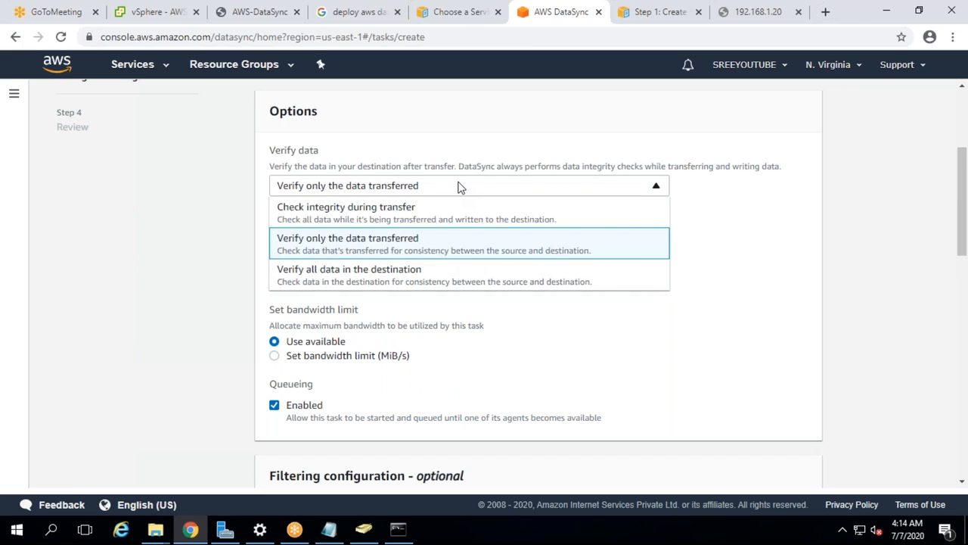
{"action": "left_click", "coordinate": [435, 274]}
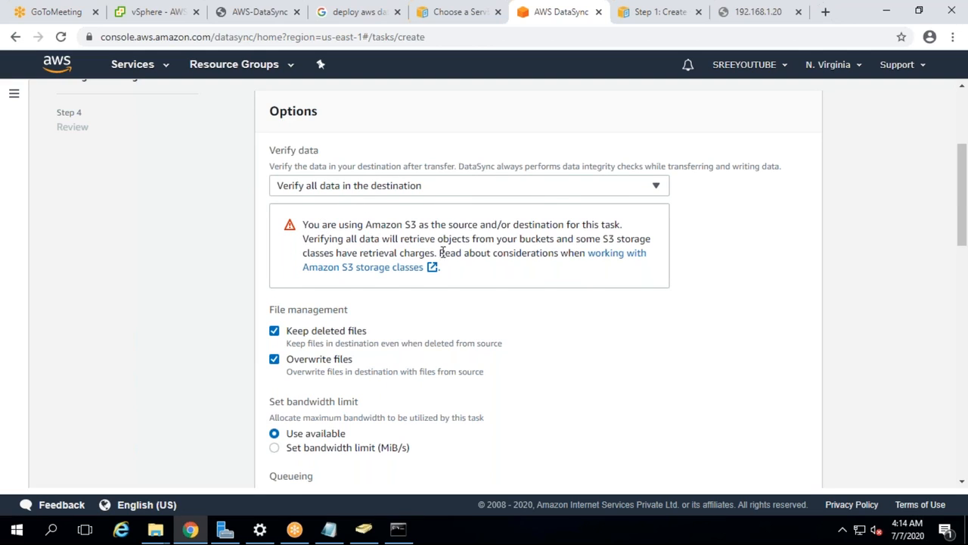
Review the remaining task settings and set the task logging level to Do not send logs to CloudWatch.
{"action": "scroll", "coordinate": [361, 329], "scroll_direction": "down", "scroll_amount": 1}
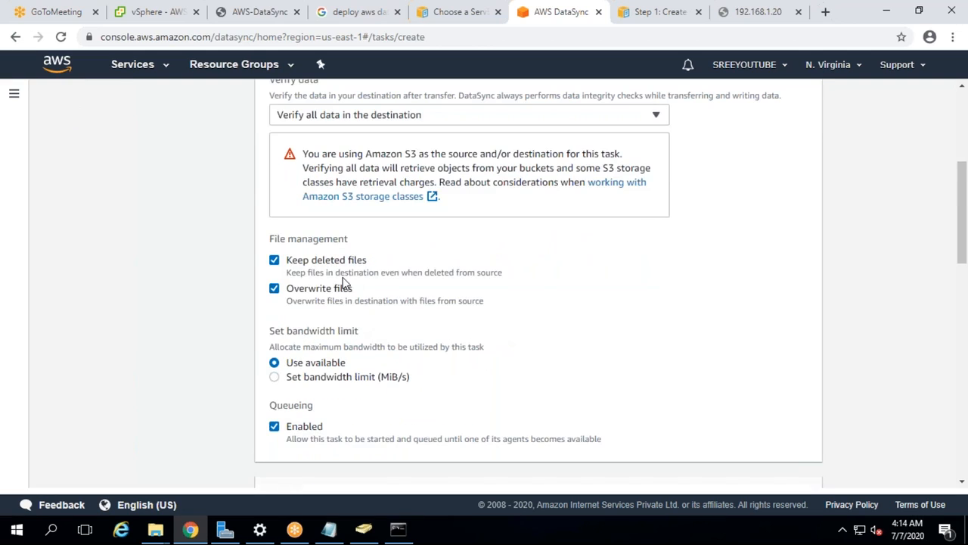
{"action": "scroll", "coordinate": [349, 299], "scroll_direction": "down", "scroll_amount": 2}
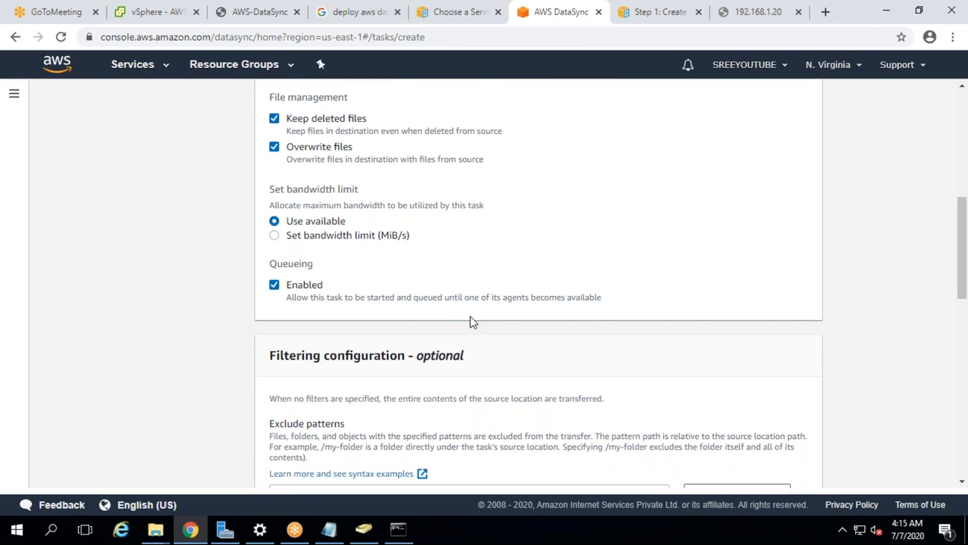
{"action": "scroll", "coordinate": [472, 322], "scroll_direction": "down", "scroll_amount": 10}
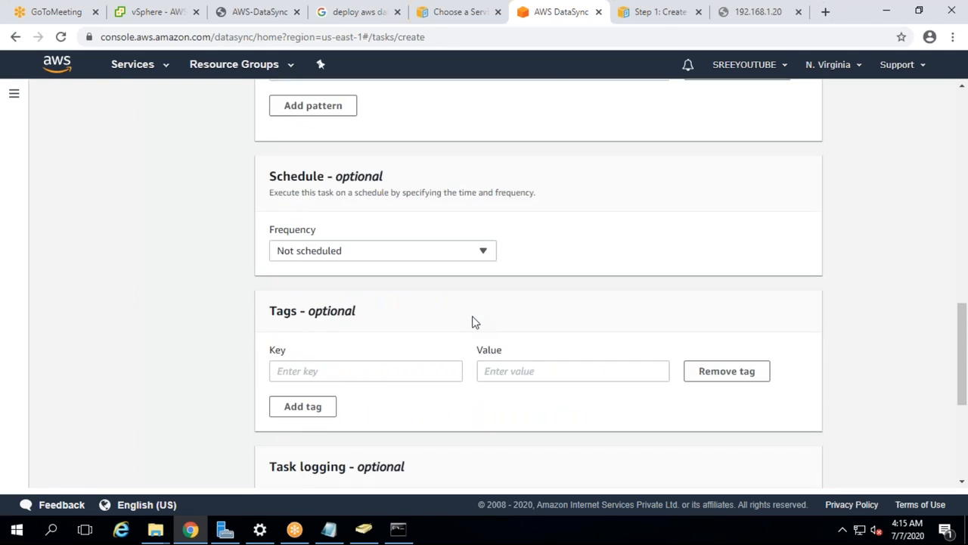
{"action": "scroll", "coordinate": [474, 322], "scroll_direction": "up", "scroll_amount": 1}
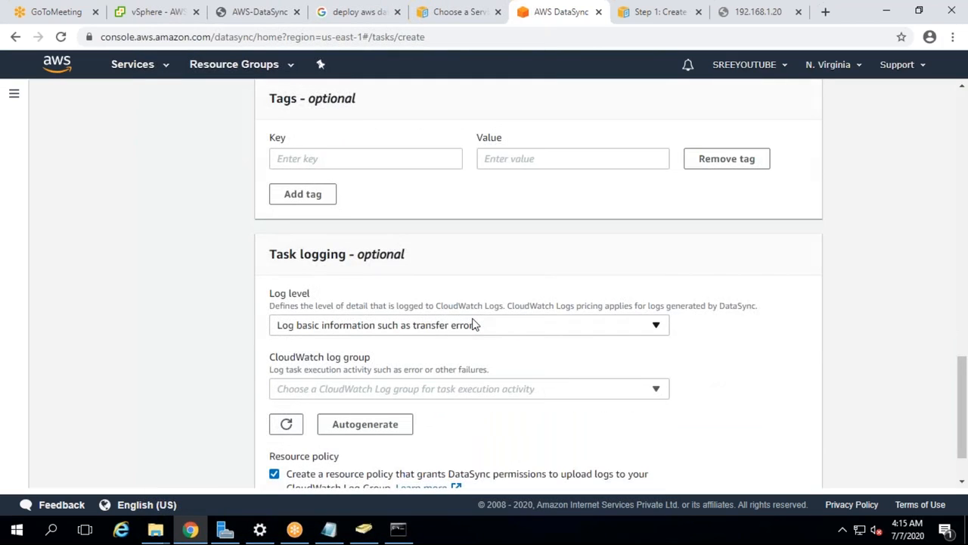
{"action": "scroll", "coordinate": [473, 324], "scroll_direction": "up", "scroll_amount": 3}
{"action": "scroll", "coordinate": [420, 260], "scroll_direction": "up", "scroll_amount": 2}
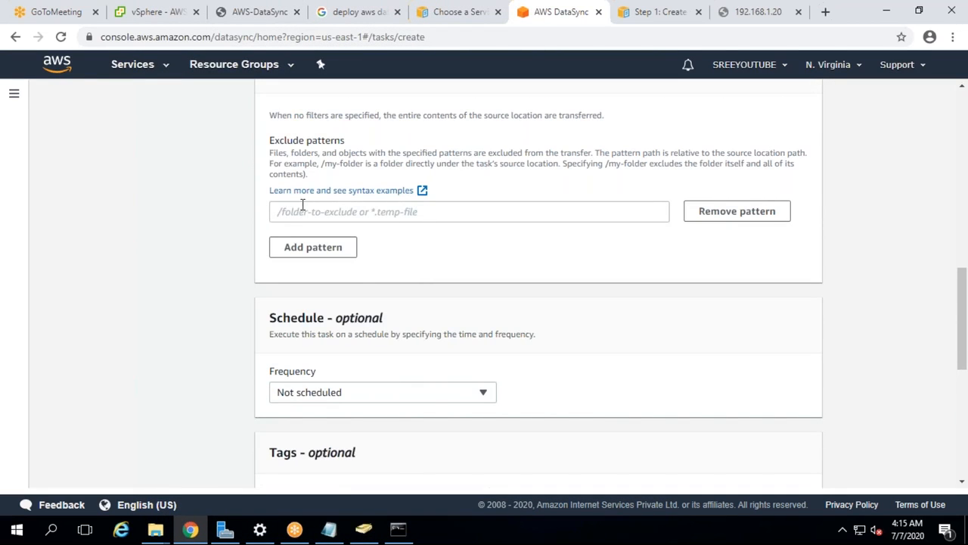
{"action": "scroll", "coordinate": [518, 320], "scroll_direction": "down", "scroll_amount": 5}
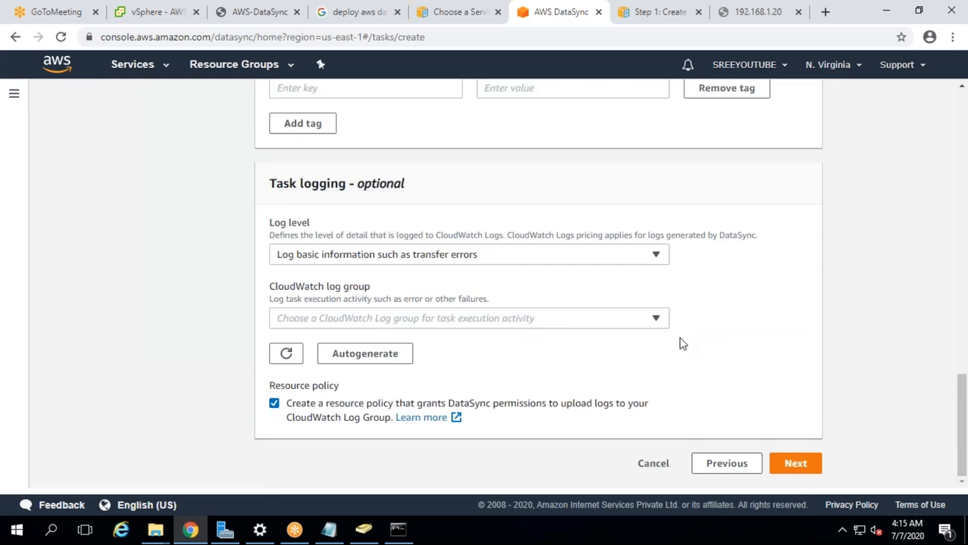
{"action": "left_click", "coordinate": [806, 463]}
{"action": "left_click", "coordinate": [536, 319]}
{"action": "left_click", "coordinate": [538, 320]}
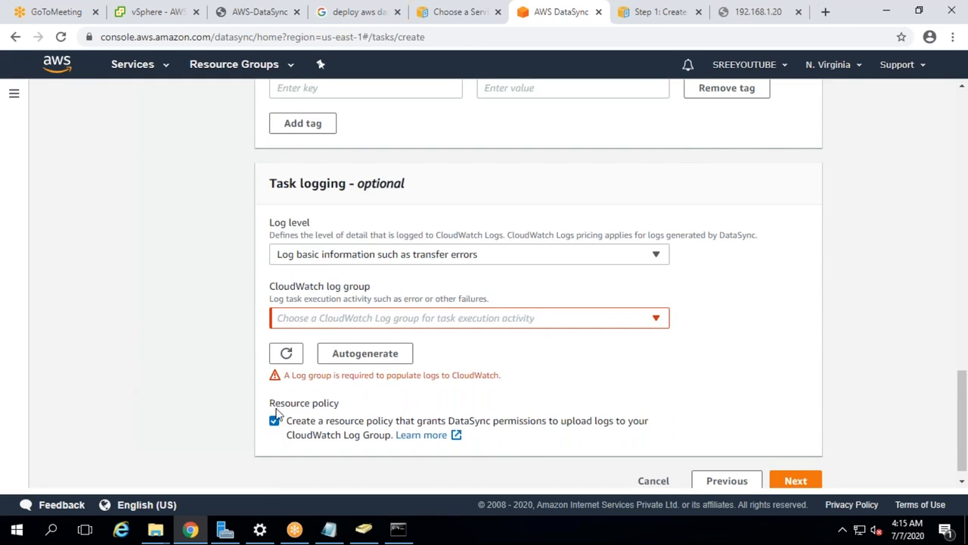
{"action": "left_click", "coordinate": [353, 258]}
{"action": "left_click", "coordinate": [340, 277]}
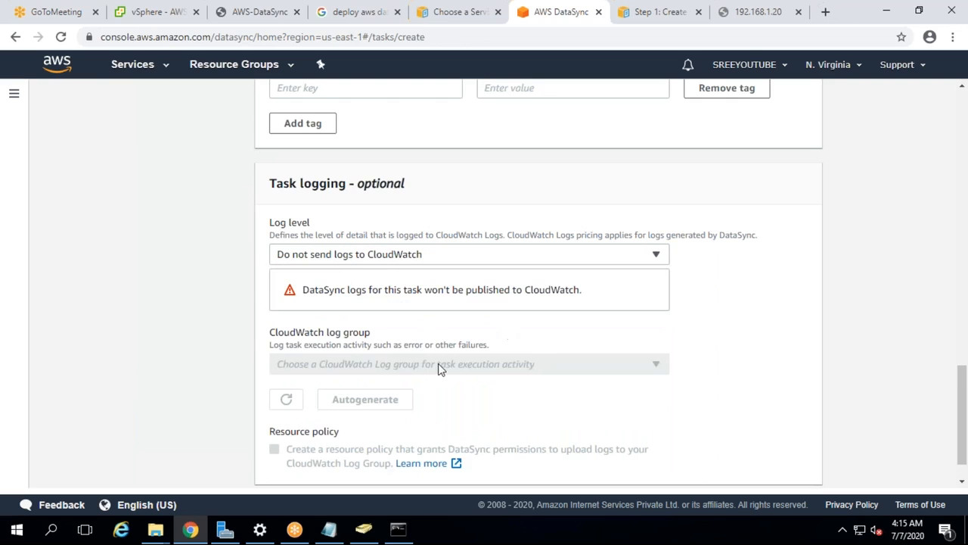
Continue to the review page and create the DataMSyncFolderMigration task.
{"action": "scroll", "coordinate": [524, 371], "scroll_direction": "down", "scroll_amount": 1}
{"action": "left_click", "coordinate": [795, 463]}
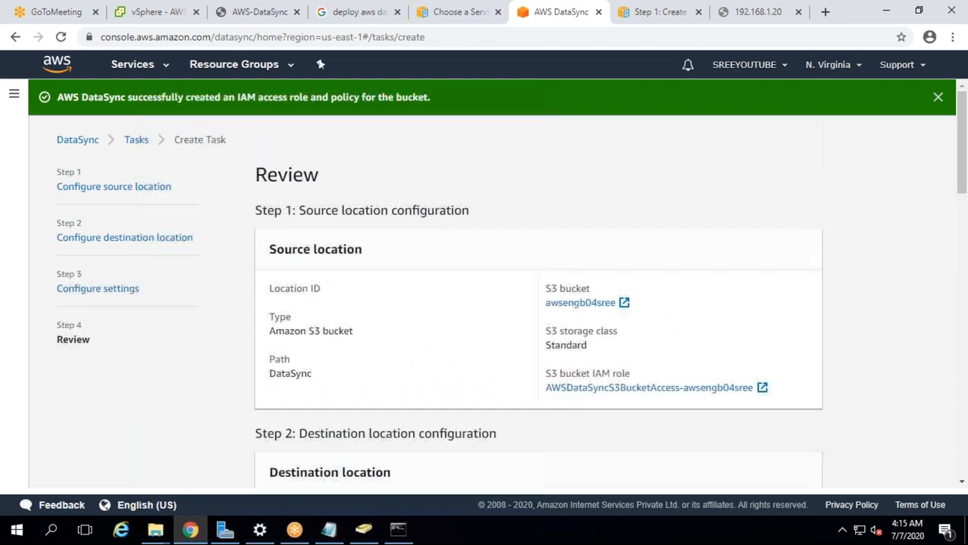
{"action": "scroll", "coordinate": [785, 400], "scroll_direction": "down", "scroll_amount": 20}
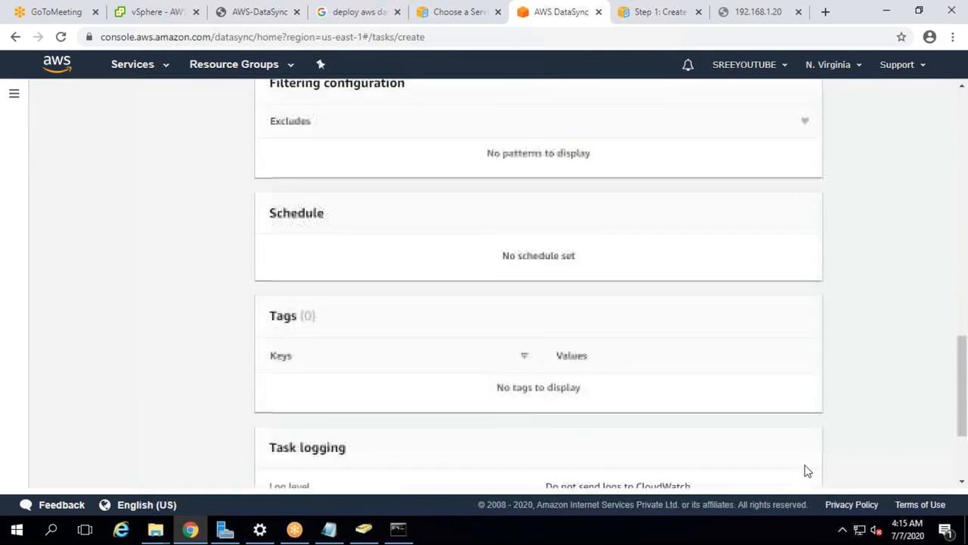
{"action": "left_click", "coordinate": [807, 467]}
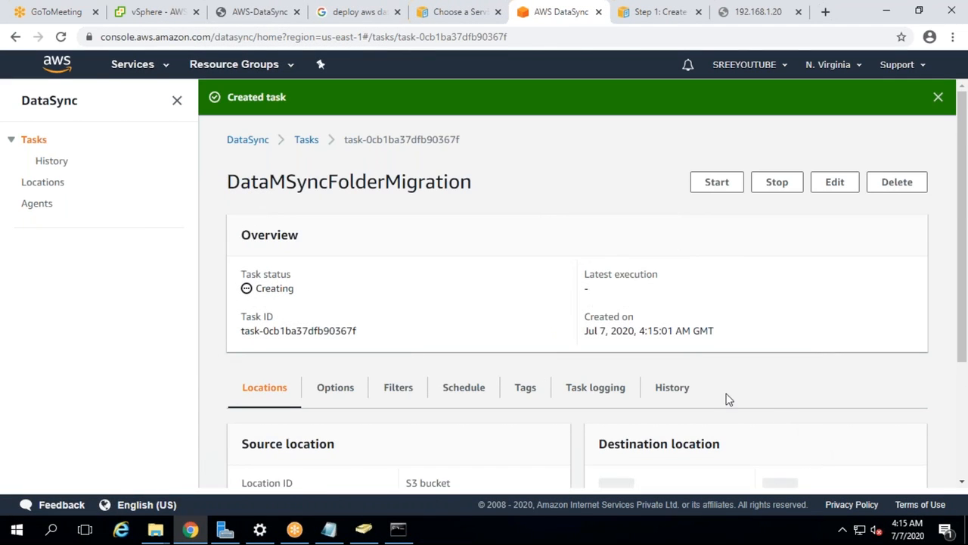
Examine the overview and the source and destination locations of the newly created task.
{"action": "scroll", "coordinate": [726, 398], "scroll_direction": "down", "scroll_amount": 3}
{"action": "scroll", "coordinate": [726, 399], "scroll_direction": "up", "scroll_amount": 1}
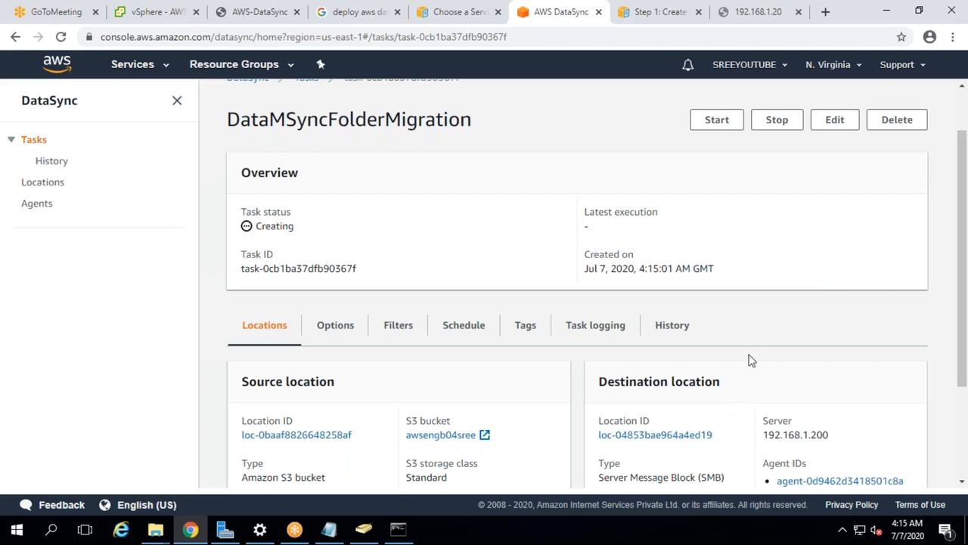
{"action": "scroll", "coordinate": [725, 400], "scroll_direction": "down", "scroll_amount": 3}
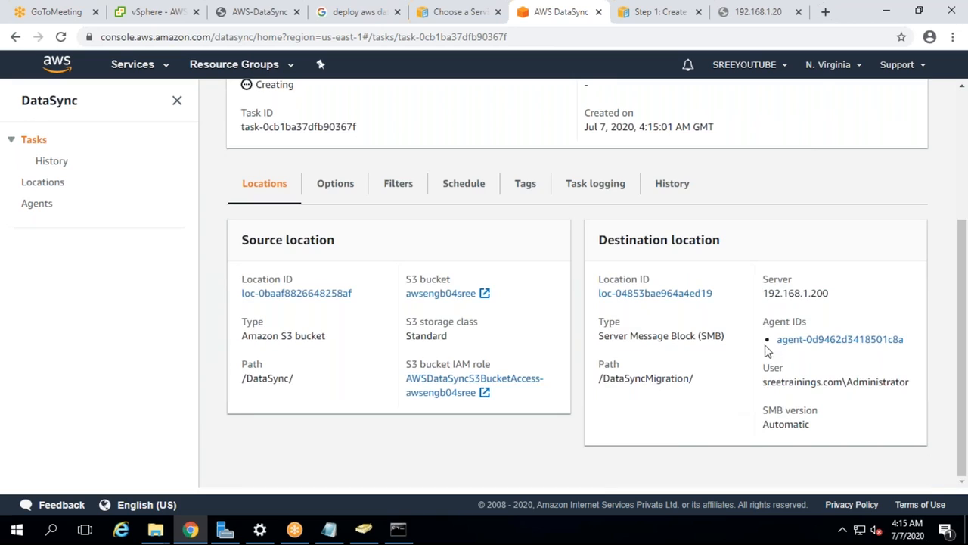
{"action": "scroll", "coordinate": [713, 371], "scroll_direction": "up", "scroll_amount": 3}
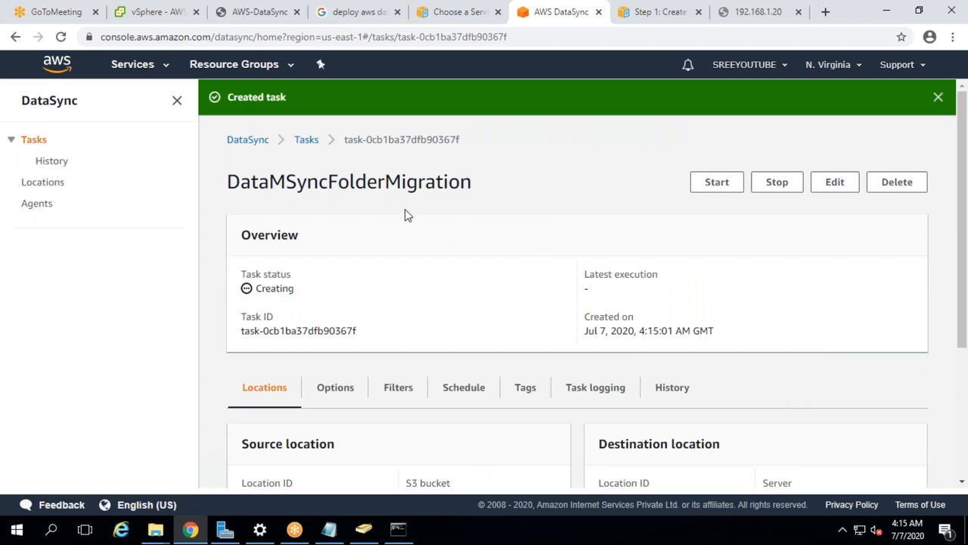
Return to the list of tasks, select DataMSyncFolderMigration and look at its available actions.
{"action": "left_click", "coordinate": [306, 140]}
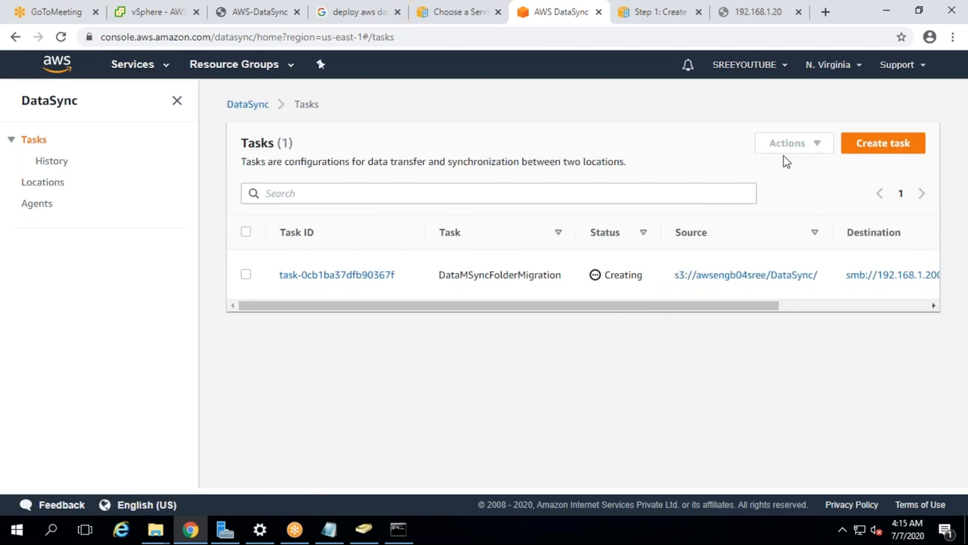
{"action": "left_click", "coordinate": [246, 274]}
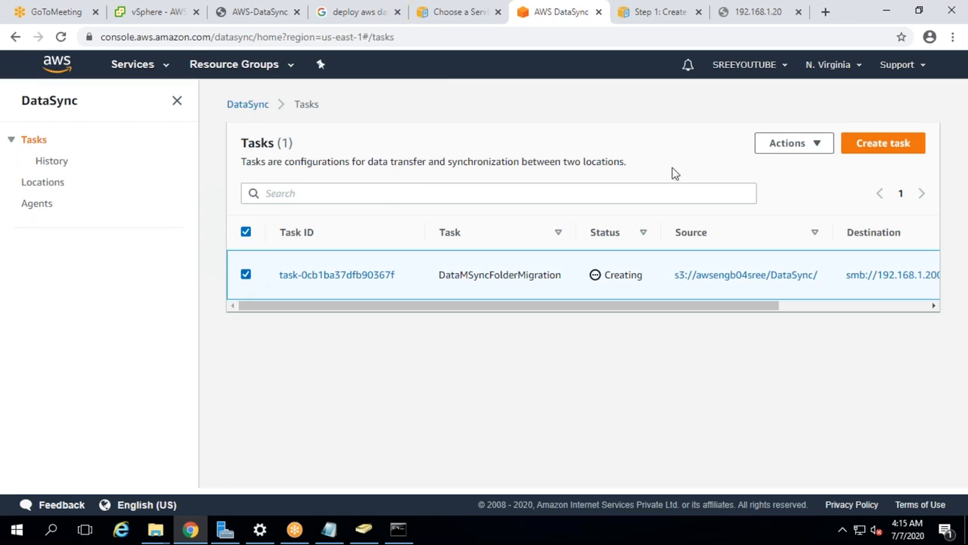
{"action": "left_click", "coordinate": [789, 148]}
{"action": "left_click_drag", "start_coordinate": [565, 308], "coordinate": [382, 298]}
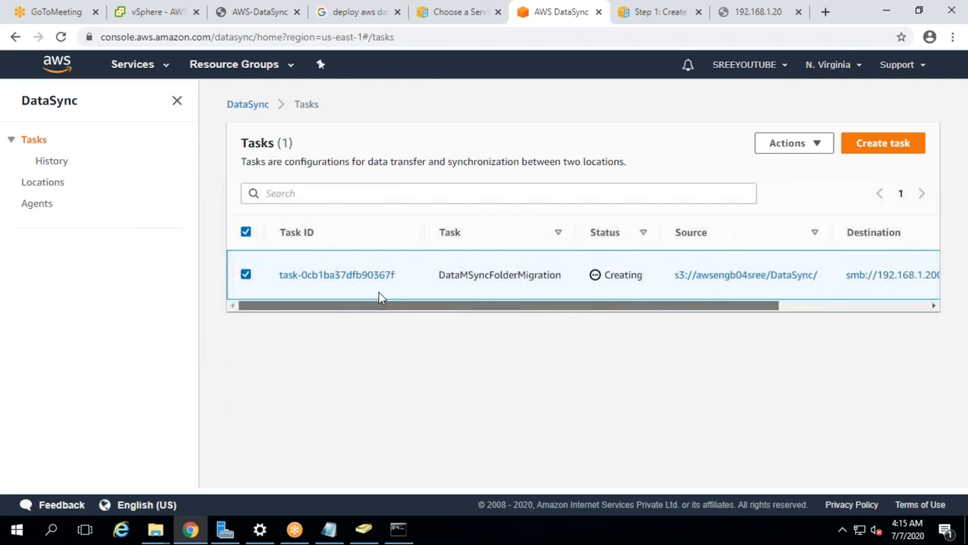
Open the S3 console in a new browser tab and view the contents of the awsengb04sree bucket.
{"action": "left_click", "coordinate": [162, 66]}
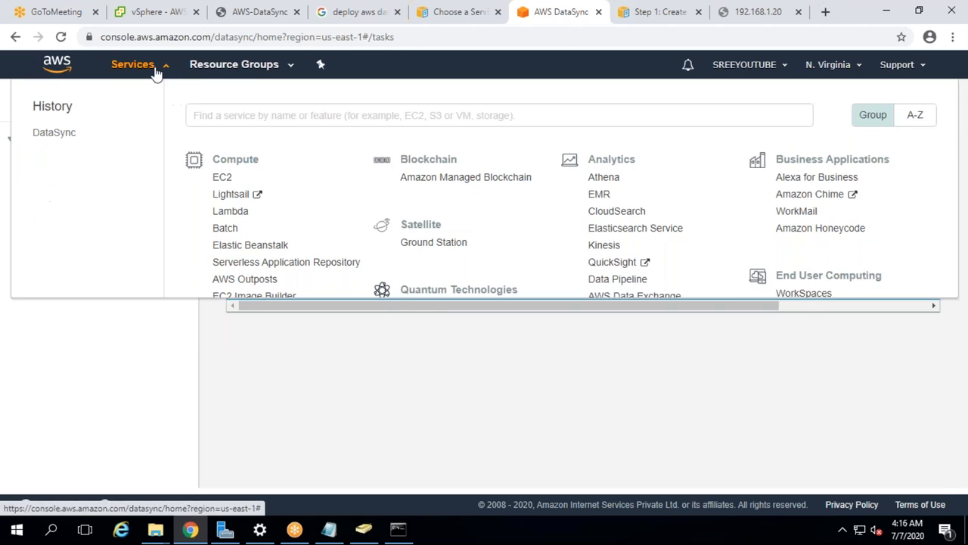
{"action": "right_click", "coordinate": [219, 364]}
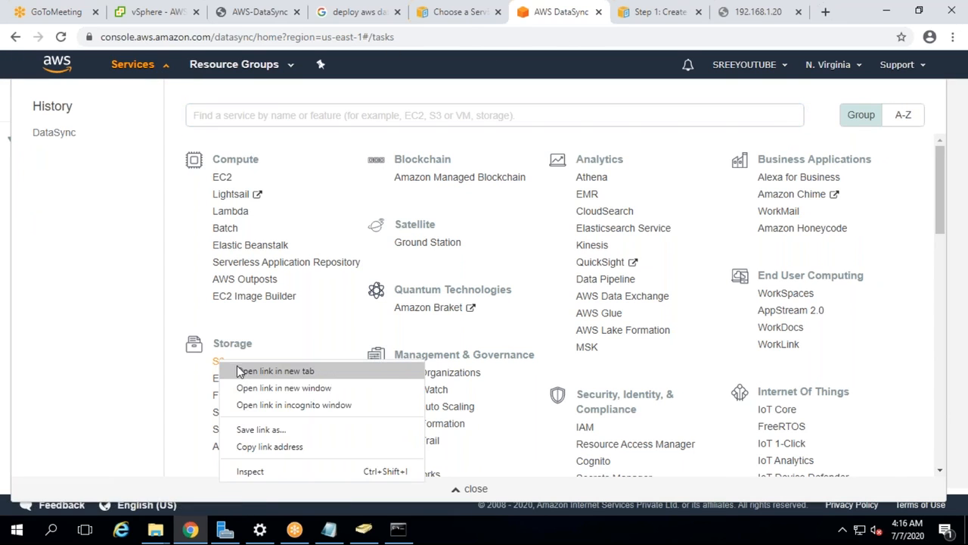
{"action": "left_click", "coordinate": [240, 370]}
{"action": "left_click", "coordinate": [161, 67]}
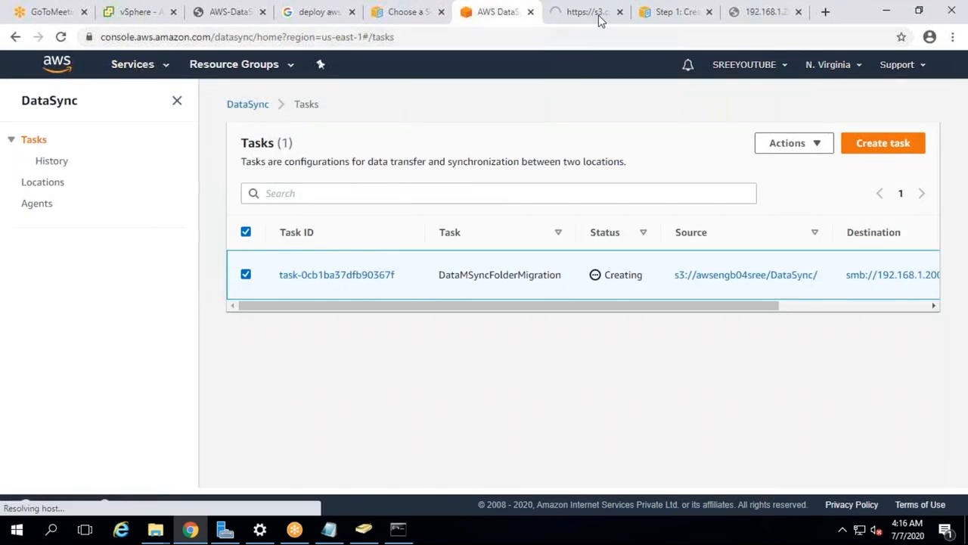
{"action": "left_click", "coordinate": [598, 20]}
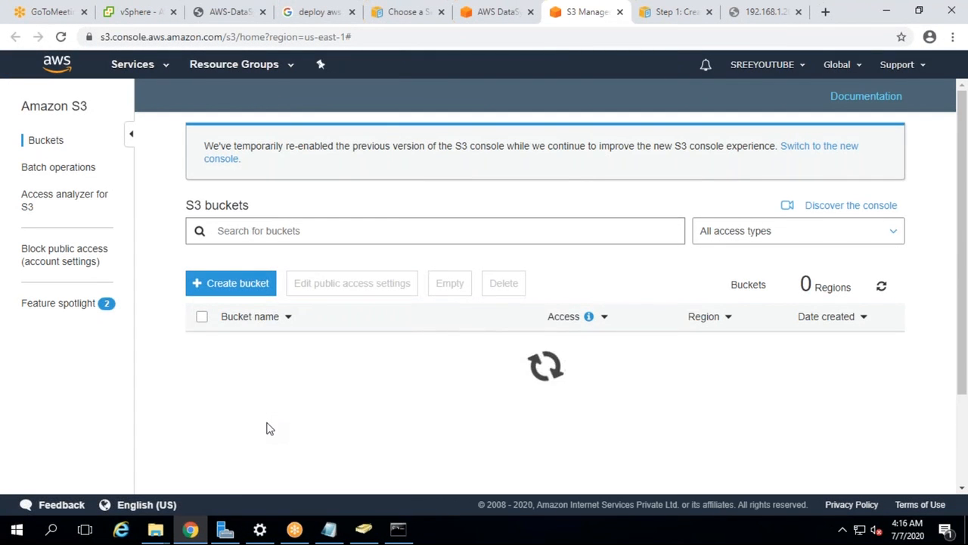
{"action": "scroll", "coordinate": [268, 425], "scroll_direction": "down", "scroll_amount": 2}
{"action": "left_click", "coordinate": [246, 380]}
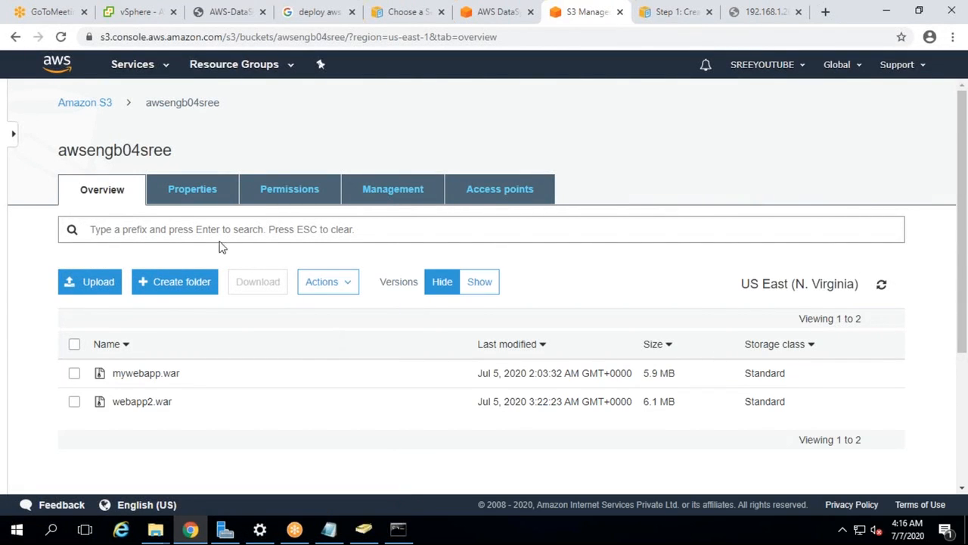
Go back to the DataSync task list and check the migration task's status.
{"action": "left_click", "coordinate": [469, 15]}
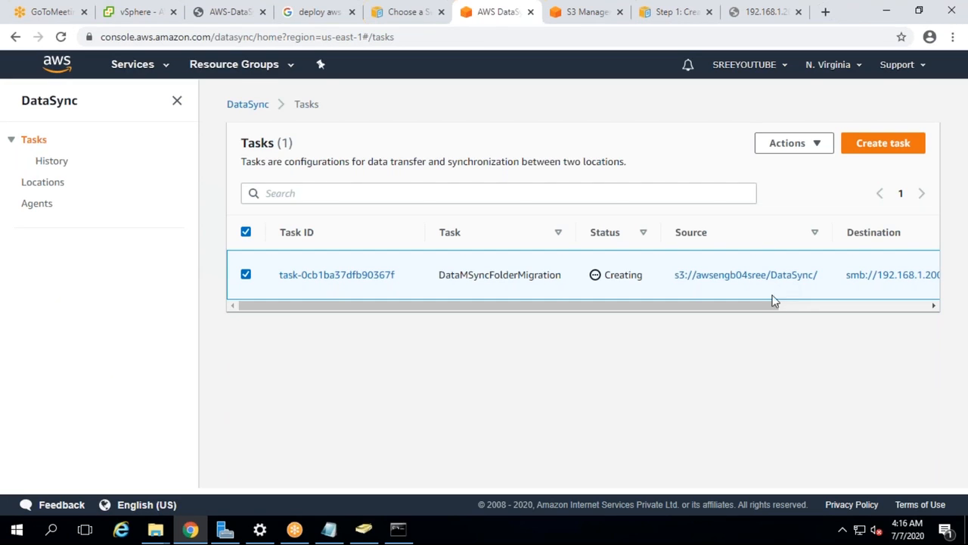
{"action": "left_click_drag", "start_coordinate": [766, 304], "coordinate": [454, 309]}
{"action": "left_click", "coordinate": [254, 105]}
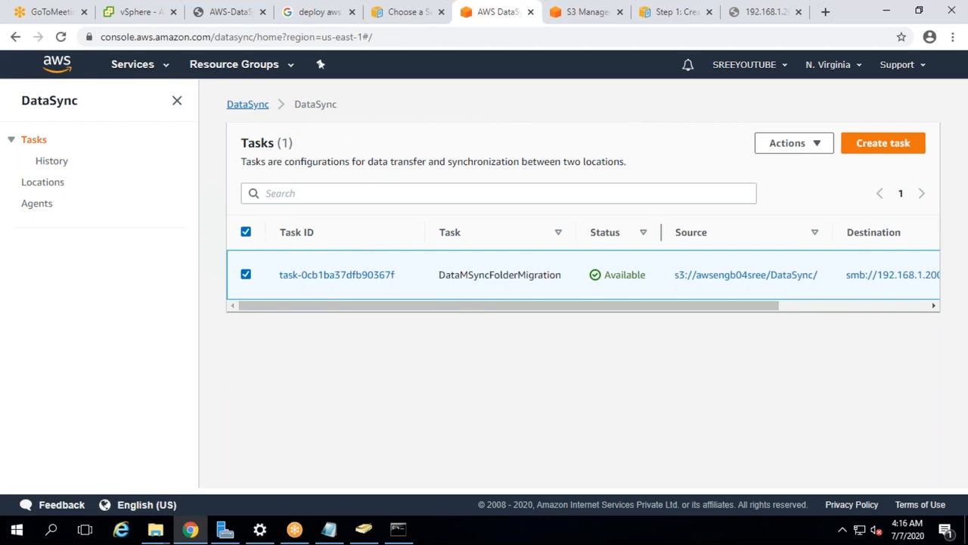
Open the DataMSyncFolderMigration task's details and examine its status and locations.
{"action": "left_click", "coordinate": [381, 280]}
{"action": "scroll", "coordinate": [381, 281], "scroll_direction": "down", "scroll_amount": 1}
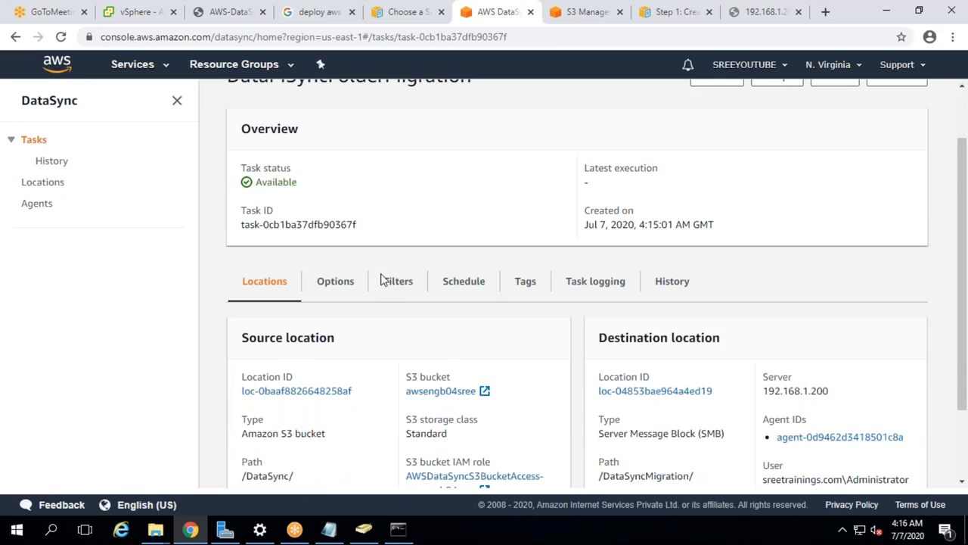
{"action": "scroll", "coordinate": [380, 280], "scroll_direction": "up", "scroll_amount": 1}
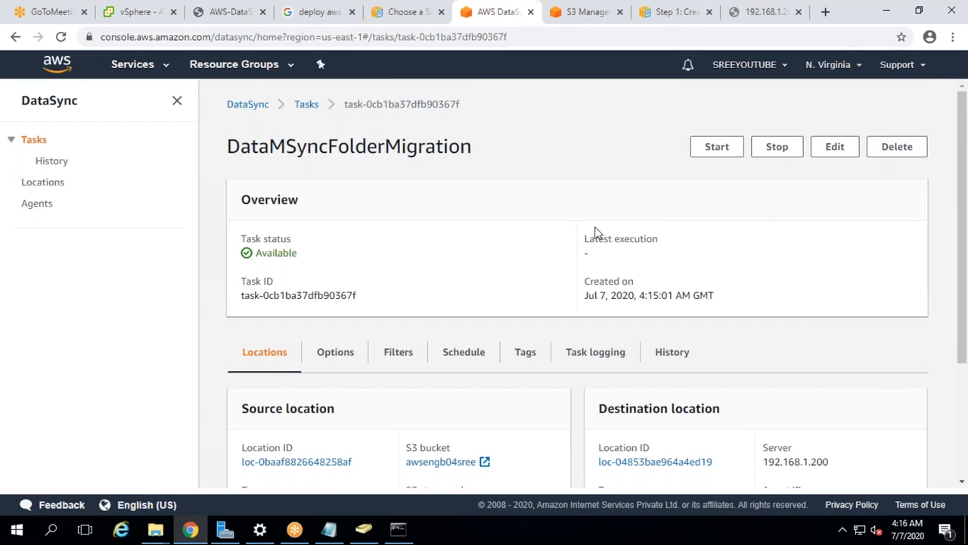
{"action": "scroll", "coordinate": [591, 233], "scroll_direction": "down", "scroll_amount": 2}
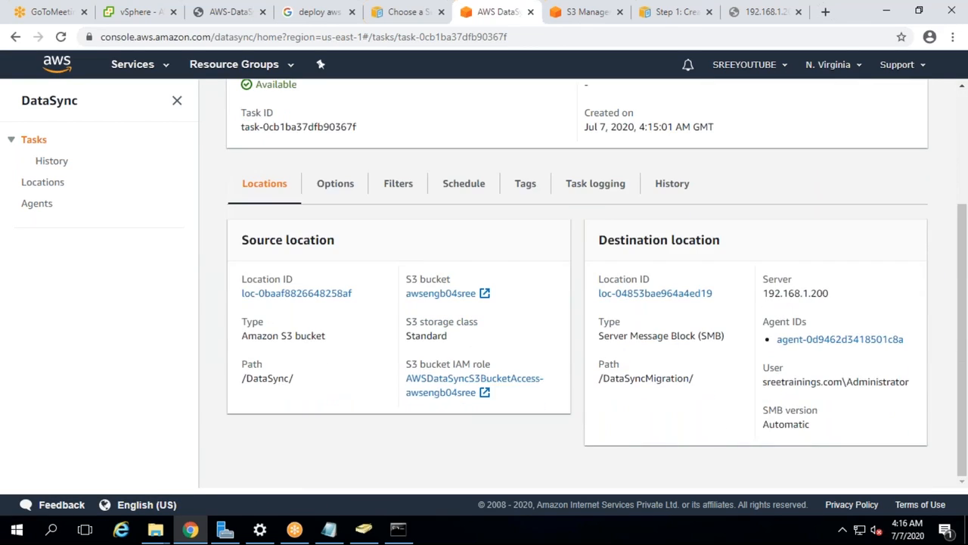
{"action": "scroll", "coordinate": [473, 253], "scroll_direction": "up", "scroll_amount": 2}
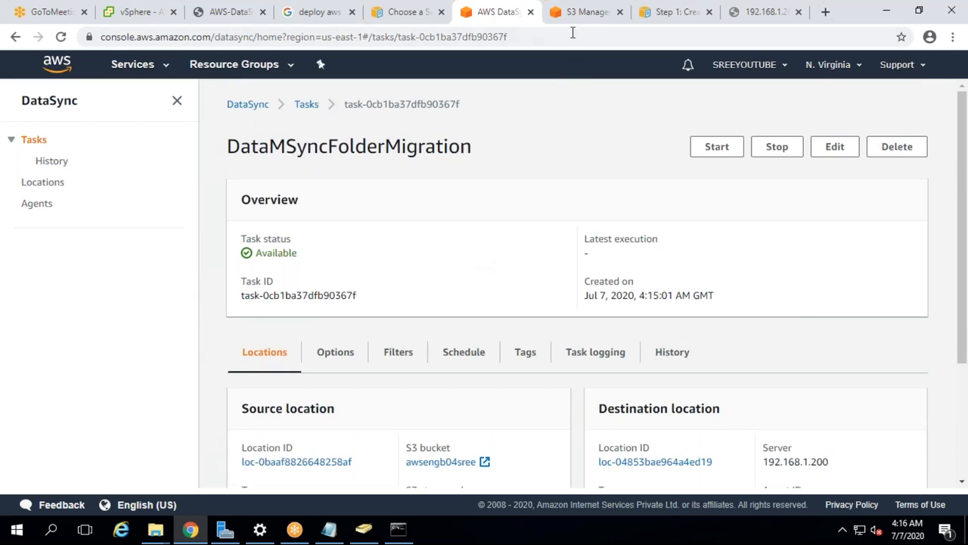
Refresh the awsengb04sree bucket's object list in the S3 console.
{"action": "left_click", "coordinate": [583, 12]}
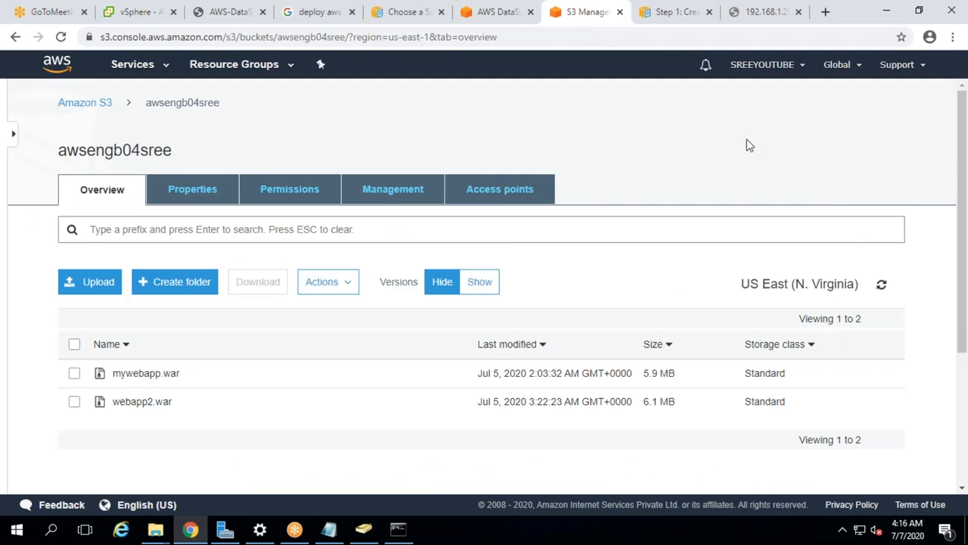
{"action": "left_click", "coordinate": [882, 287]}
Return to the DataSync task's details and view the options used for its execution.
{"action": "left_click", "coordinate": [474, 12]}
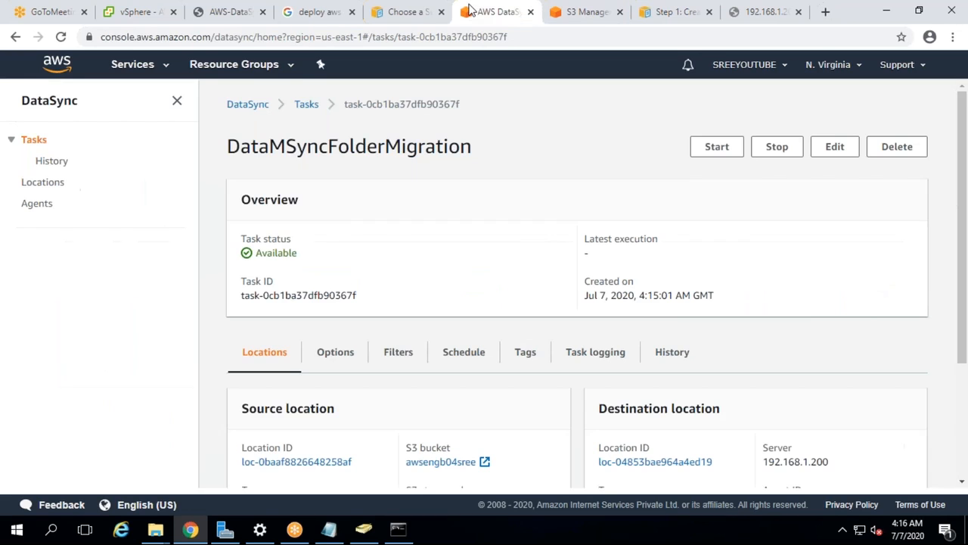
{"action": "scroll", "coordinate": [641, 324], "scroll_direction": "down", "scroll_amount": 1}
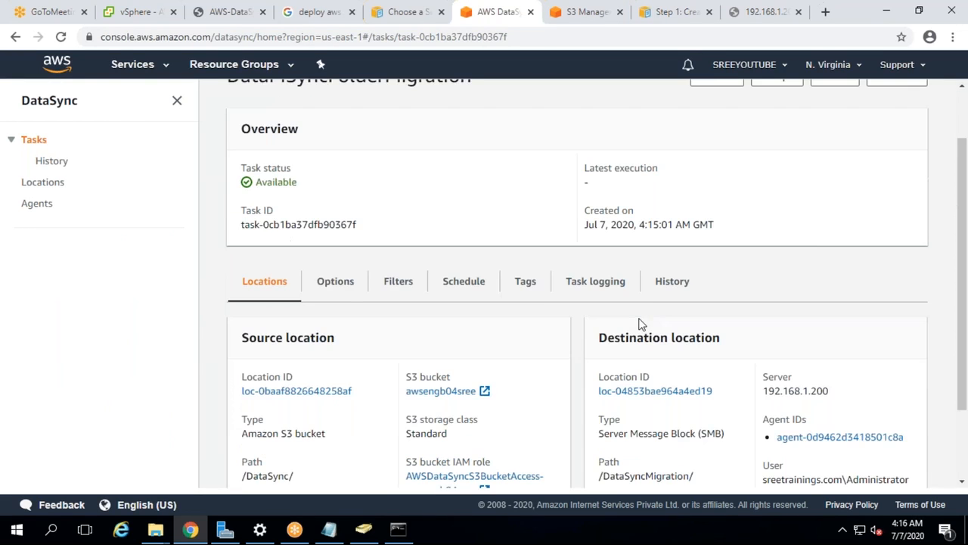
{"action": "left_click", "coordinate": [343, 281]}
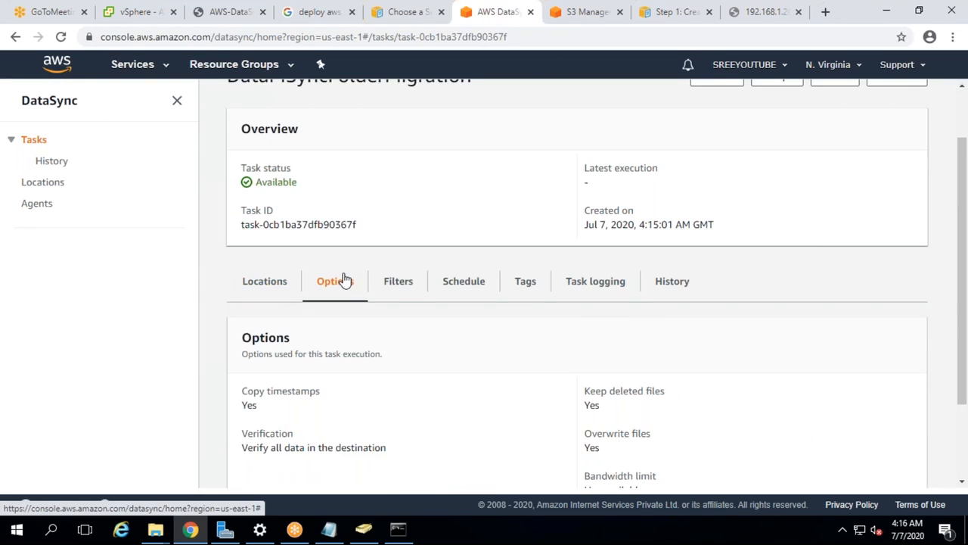
Review the filters, schedule and tags configured for the DataMSyncFolderMigration task.
{"action": "left_click", "coordinate": [403, 288]}
{"action": "left_click", "coordinate": [469, 290]}
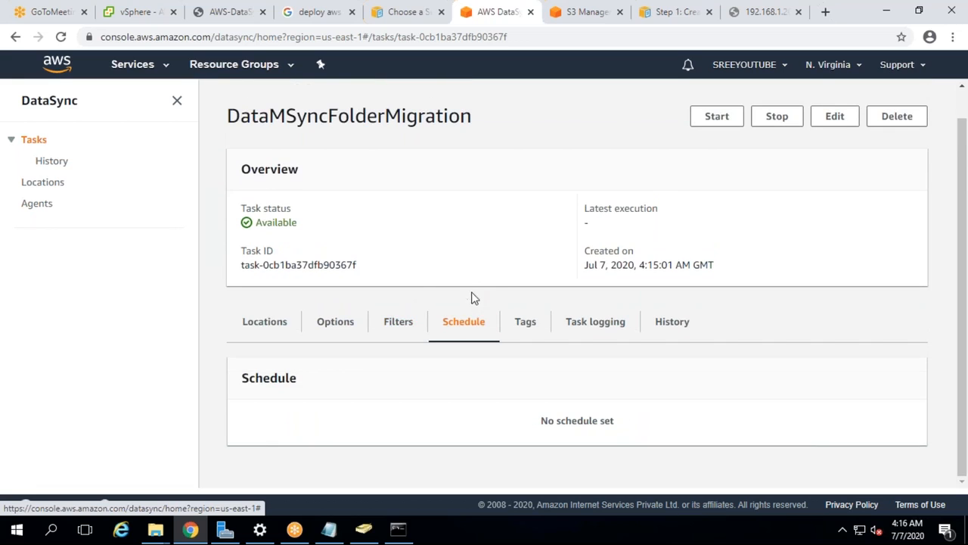
{"action": "left_click", "coordinate": [525, 321]}
Start the DataMSyncFolderMigration task with the default verification, file management, bandwidth and queueing settings.
{"action": "scroll", "coordinate": [732, 166], "scroll_direction": "up", "scroll_amount": 1}
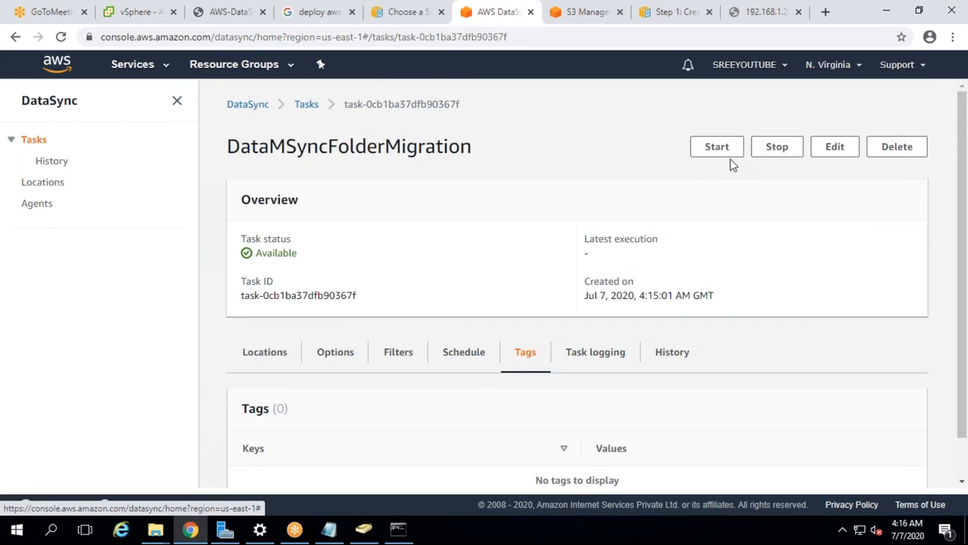
{"action": "left_click", "coordinate": [731, 152]}
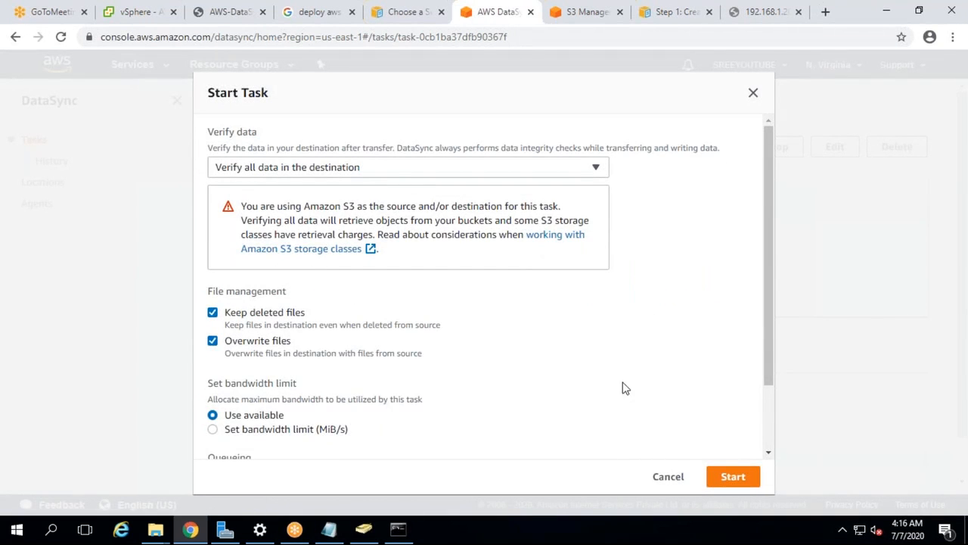
{"action": "scroll", "coordinate": [698, 449], "scroll_direction": "down", "scroll_amount": 2}
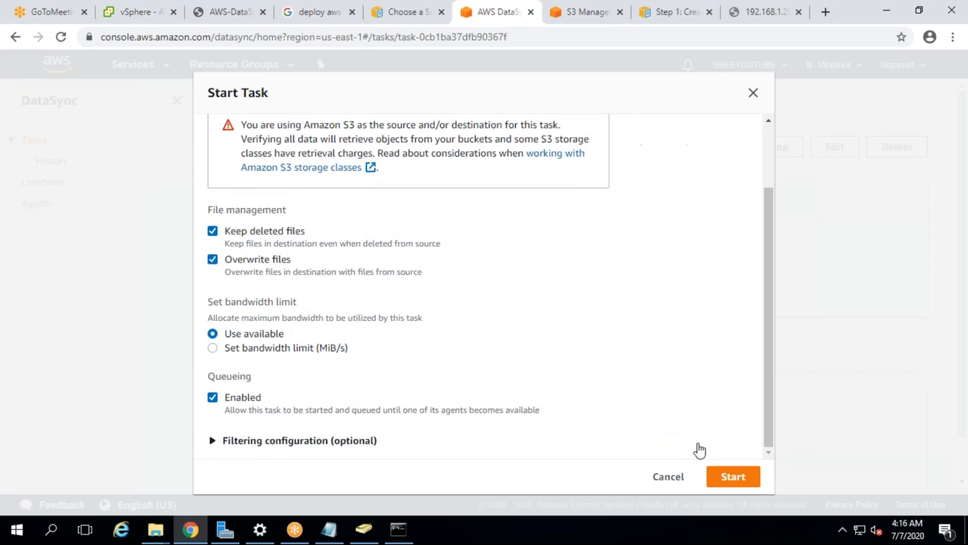
{"action": "left_click", "coordinate": [724, 482]}
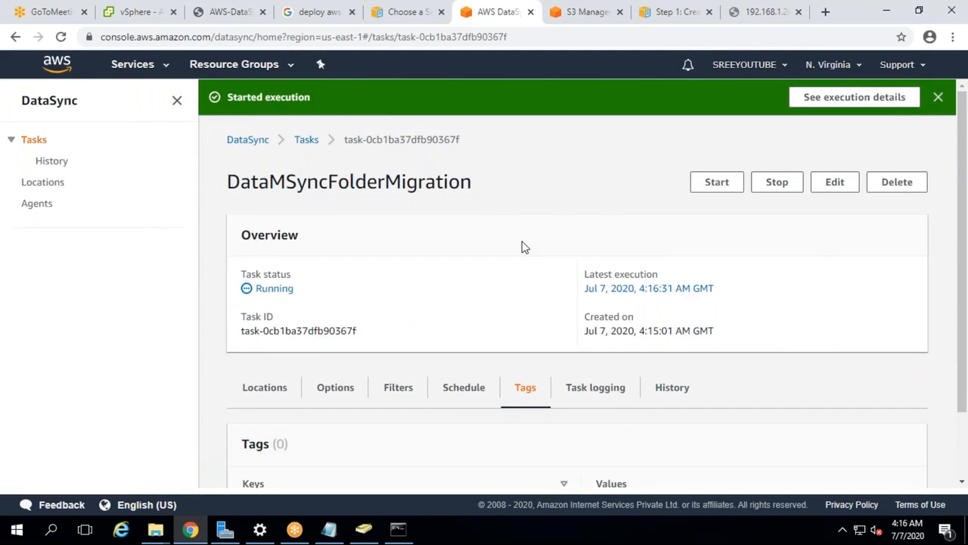
Check the running task's source and destination locations.
{"action": "scroll", "coordinate": [522, 248], "scroll_direction": "down", "scroll_amount": 1}
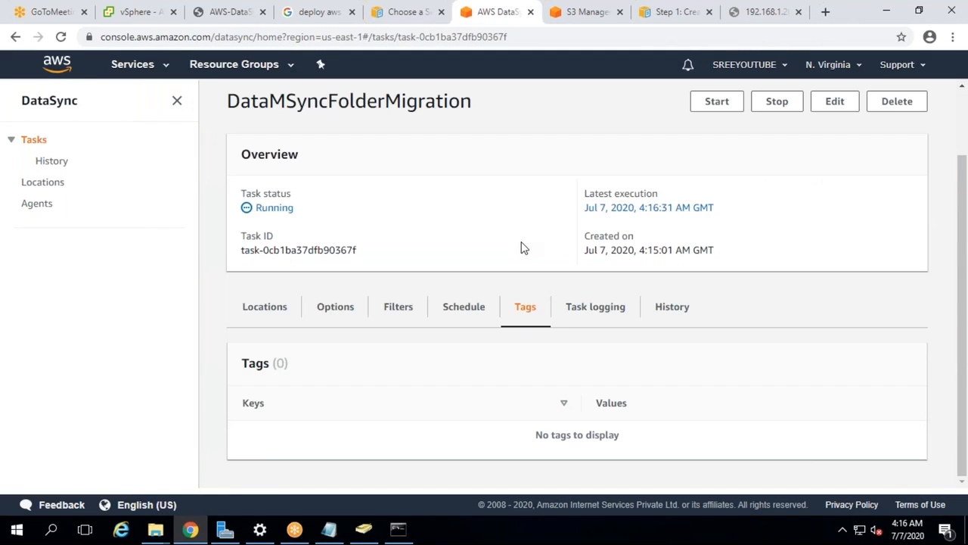
{"action": "left_click", "coordinate": [273, 310]}
{"action": "scroll", "coordinate": [275, 314], "scroll_direction": "down", "scroll_amount": 2}
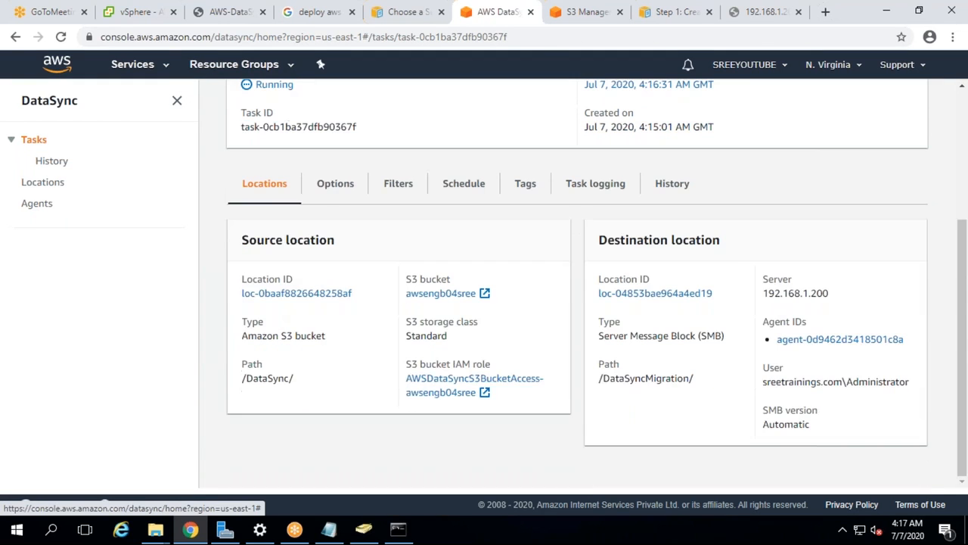
{"action": "scroll", "coordinate": [794, 67], "scroll_direction": "up", "scroll_amount": 3}
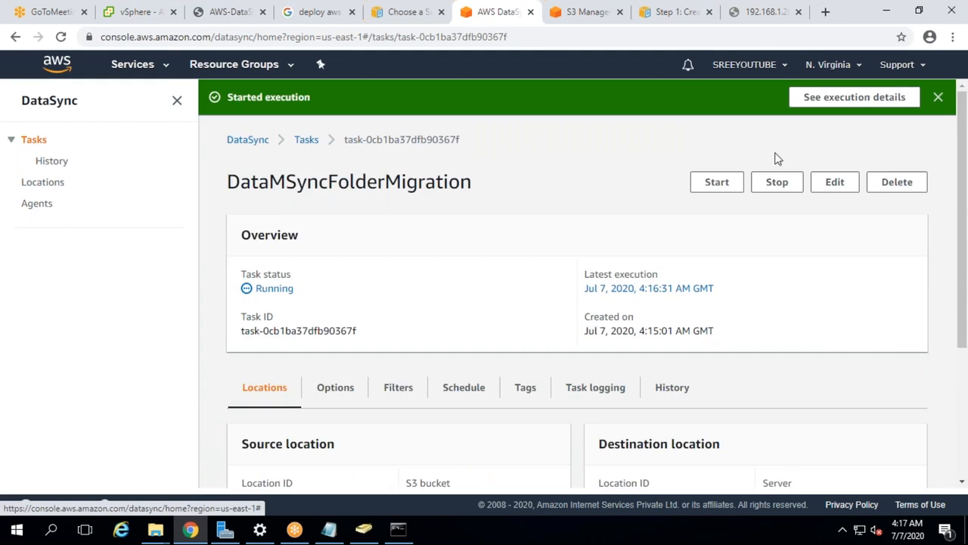
Open the started execution's details and examine its transferred data, file and throughput figures.
{"action": "left_click", "coordinate": [853, 106]}
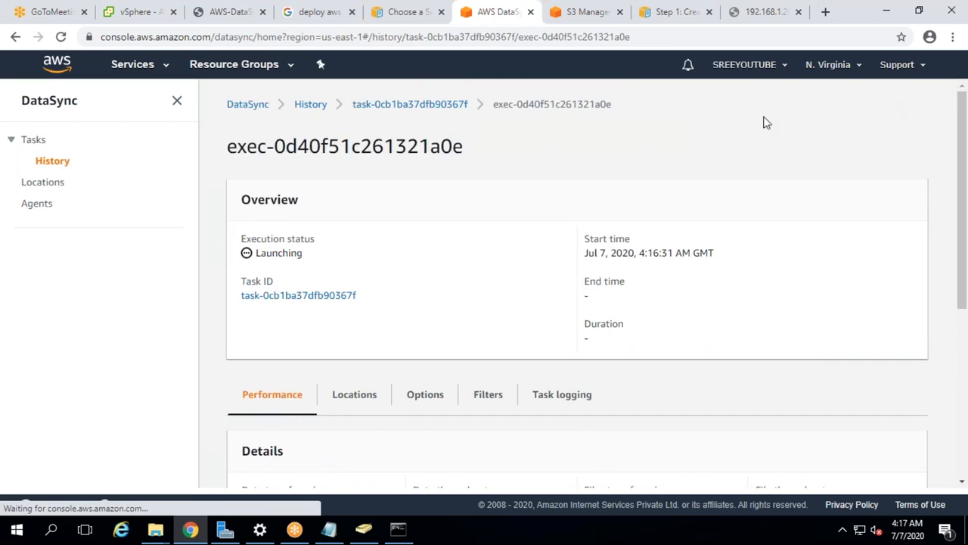
{"action": "scroll", "coordinate": [611, 201], "scroll_direction": "down", "scroll_amount": 4}
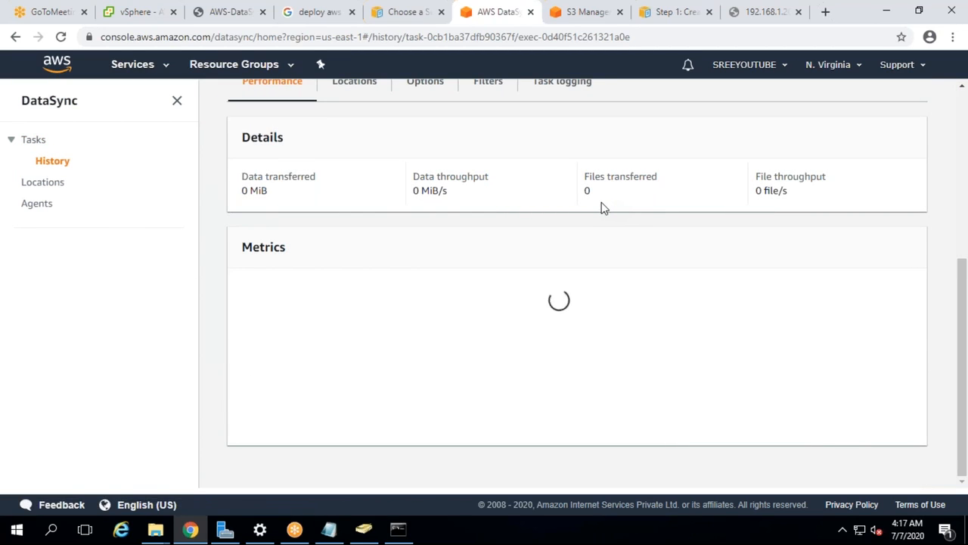
{"action": "left_click_drag", "start_coordinate": [270, 197], "coordinate": [239, 199]}
{"action": "left_click_drag", "start_coordinate": [430, 195], "coordinate": [451, 195]}
{"action": "left_click", "coordinate": [607, 202]}
{"action": "scroll", "coordinate": [835, 232], "scroll_direction": "up", "scroll_amount": 2}
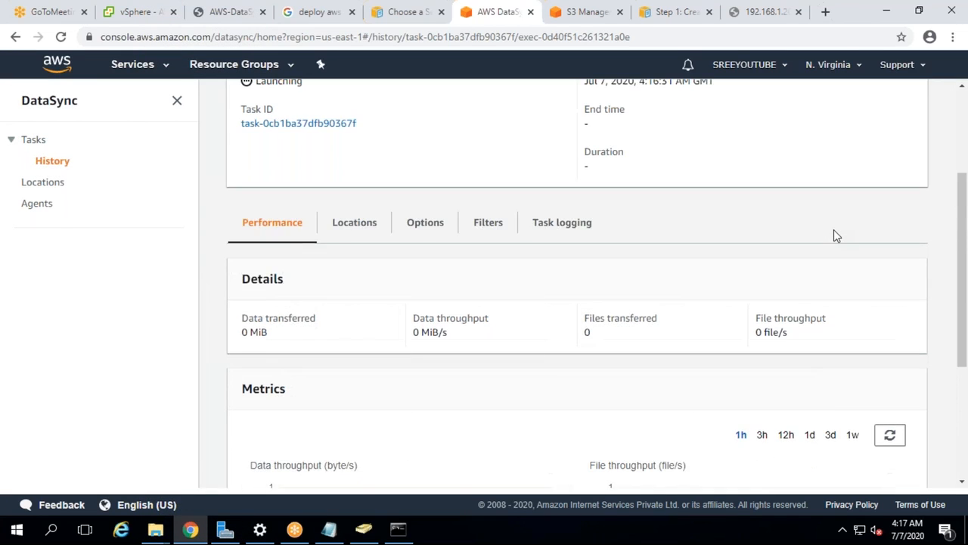
View the execution's source and destination locations, and return to its performance metrics to examine the throughput charts.
{"action": "left_click", "coordinate": [366, 229]}
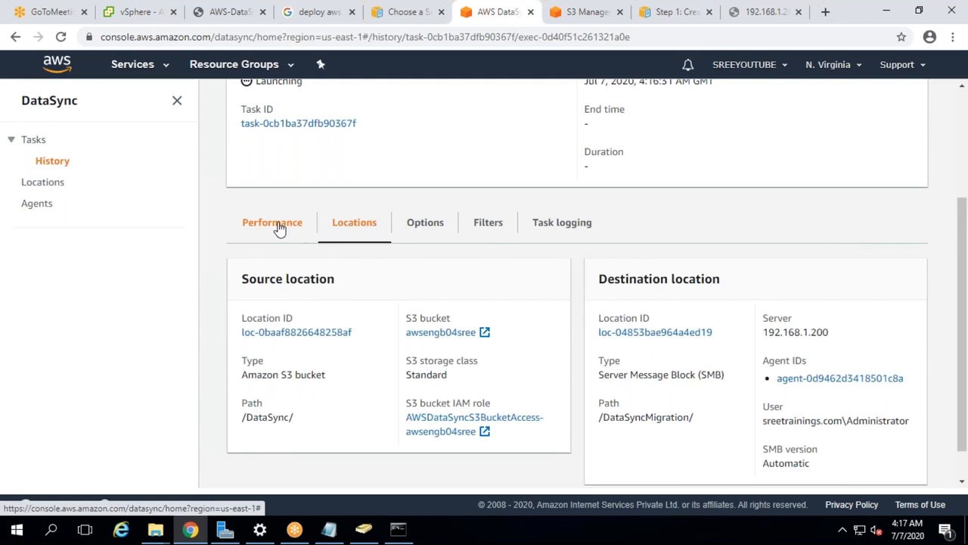
{"action": "left_click", "coordinate": [277, 227]}
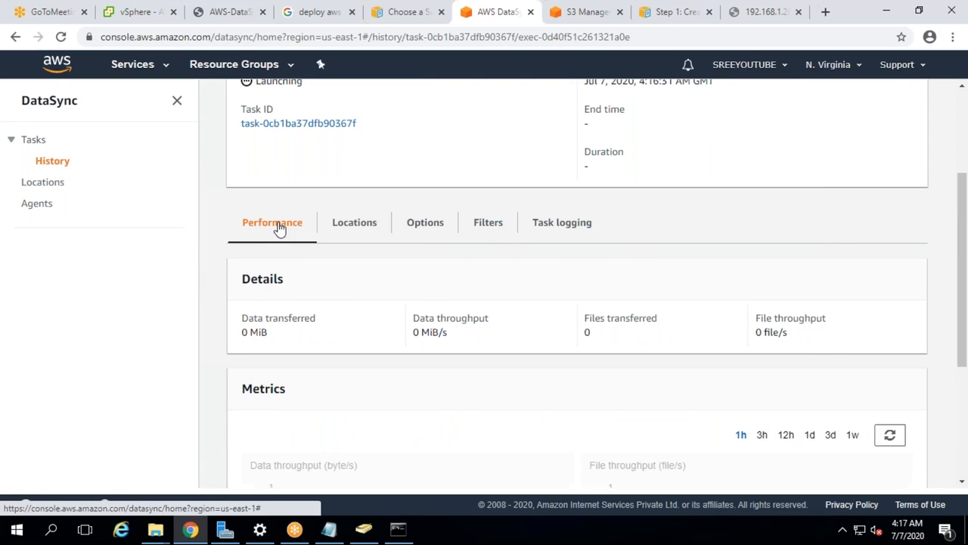
{"action": "left_click", "coordinate": [337, 235]}
{"action": "left_click", "coordinate": [288, 239]}
{"action": "scroll", "coordinate": [722, 371], "scroll_direction": "down", "scroll_amount": 2}
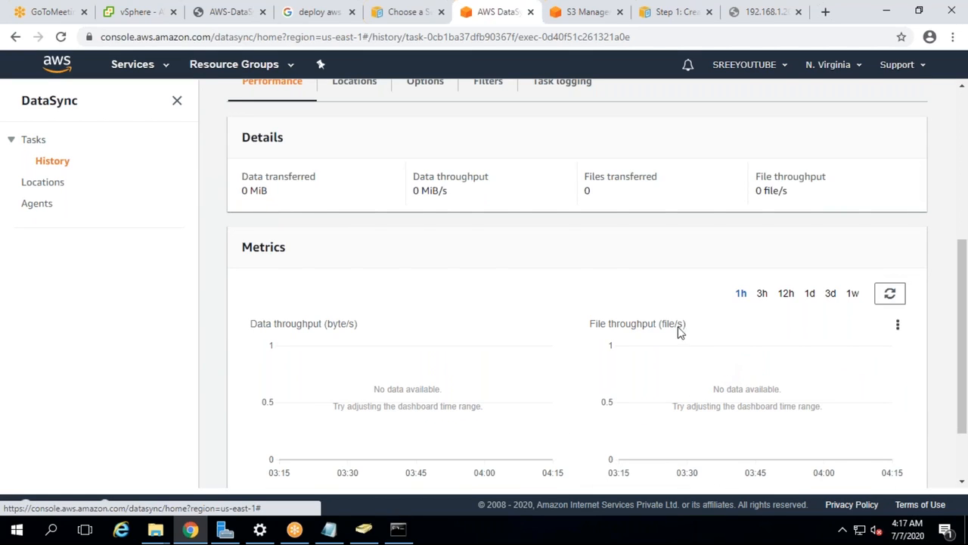
Switch to the S3 console and reload the awsengb04sree bucket to check its objects.
{"action": "left_click", "coordinate": [588, 12]}
{"action": "left_click", "coordinate": [883, 288]}
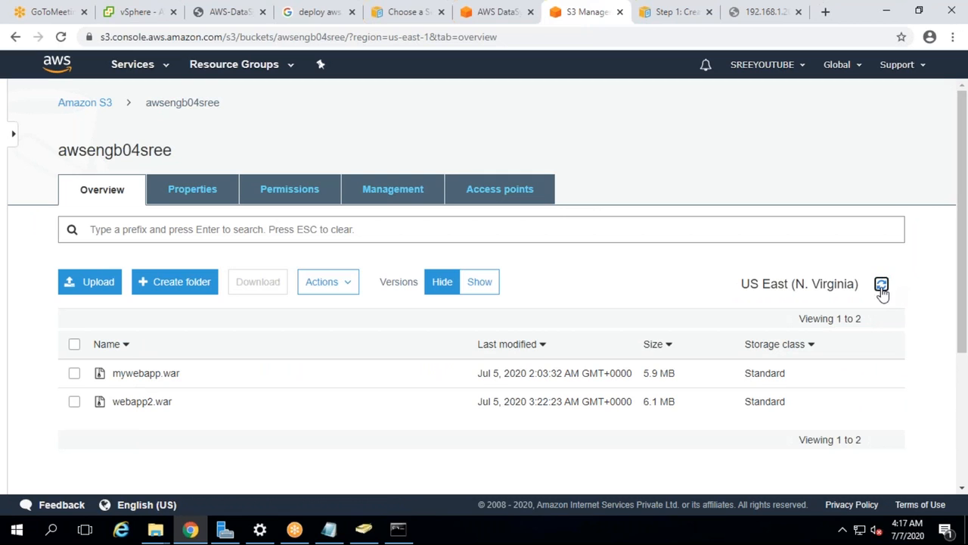
{"action": "left_click", "coordinate": [60, 37]}
Return to the DataSync execution's details and check its status, locations and performance.
{"action": "left_click", "coordinate": [493, 12]}
{"action": "scroll", "coordinate": [576, 150], "scroll_direction": "up", "scroll_amount": 4}
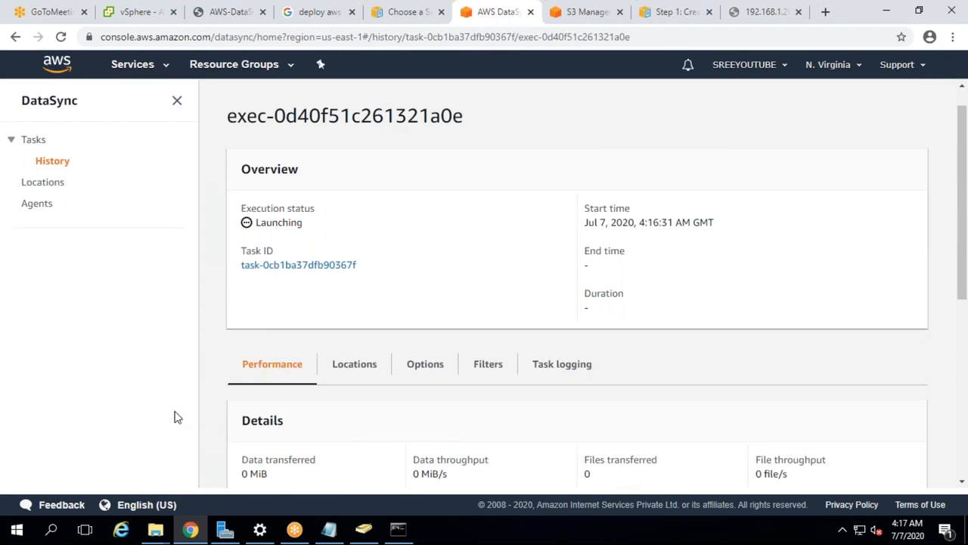
{"action": "left_click", "coordinate": [345, 371]}
{"action": "left_click", "coordinate": [261, 365]}
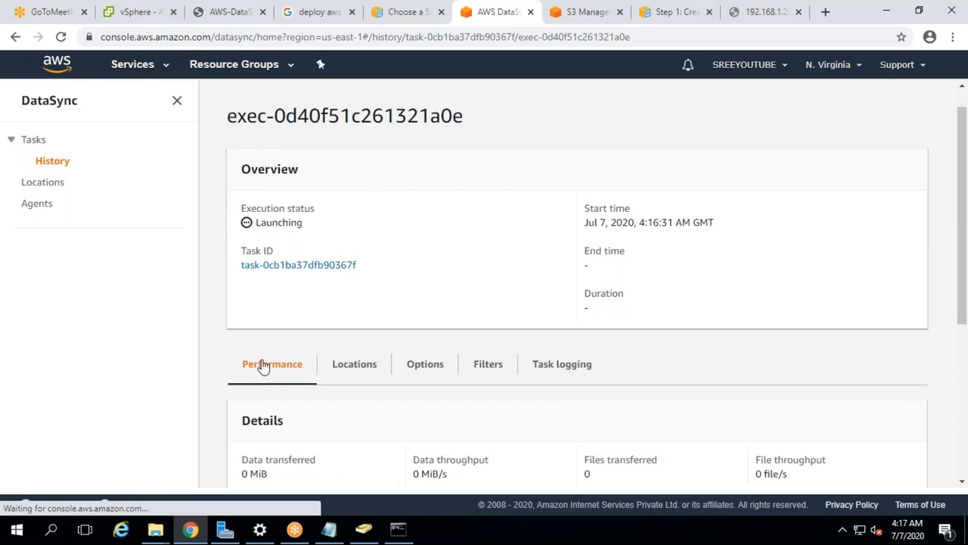
Open the DataSync execution history, reopen the listed execution and examine its performance details and metrics.
{"action": "left_click", "coordinate": [51, 165]}
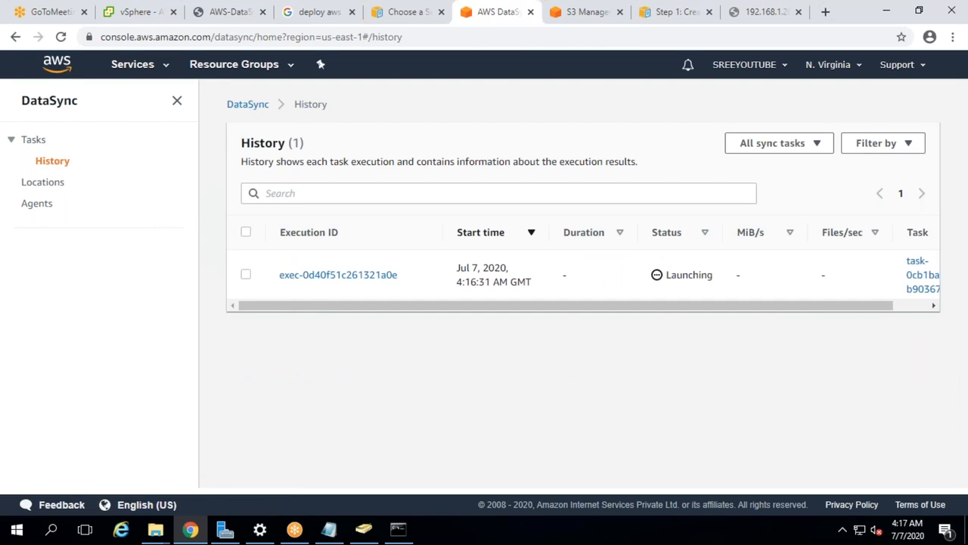
{"action": "left_click", "coordinate": [362, 277]}
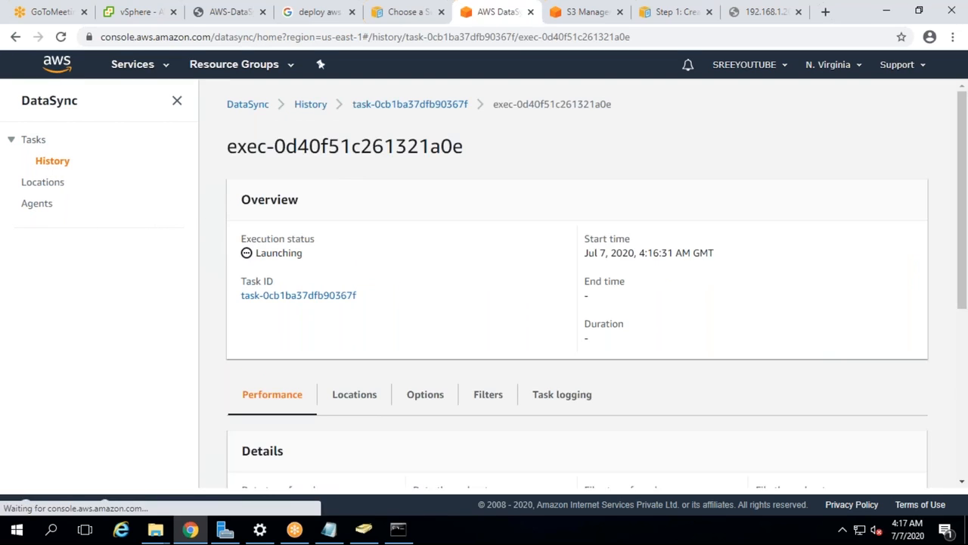
{"action": "scroll", "coordinate": [361, 261], "scroll_direction": "down", "scroll_amount": 4}
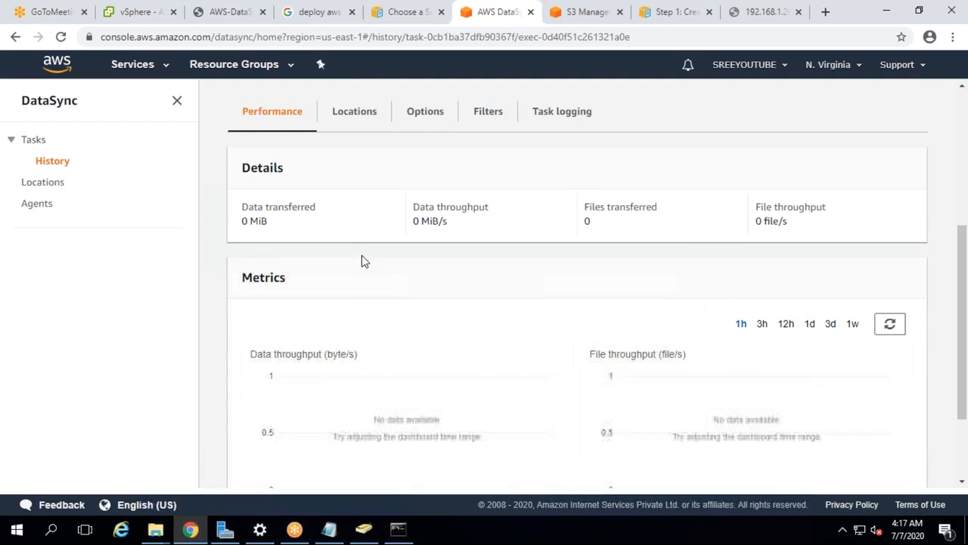
{"action": "scroll", "coordinate": [361, 255], "scroll_direction": "down", "scroll_amount": 2}
{"action": "scroll", "coordinate": [362, 255], "scroll_direction": "up", "scroll_amount": 5}
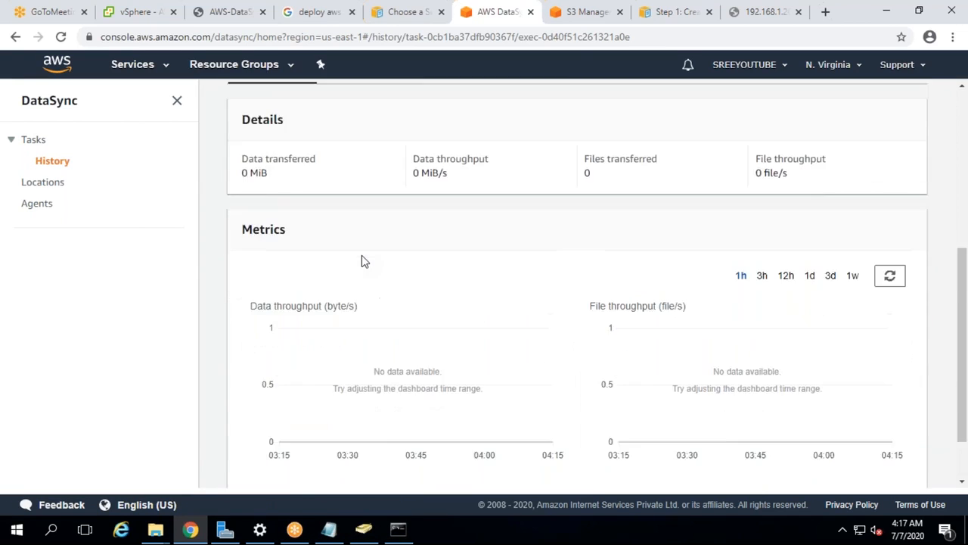
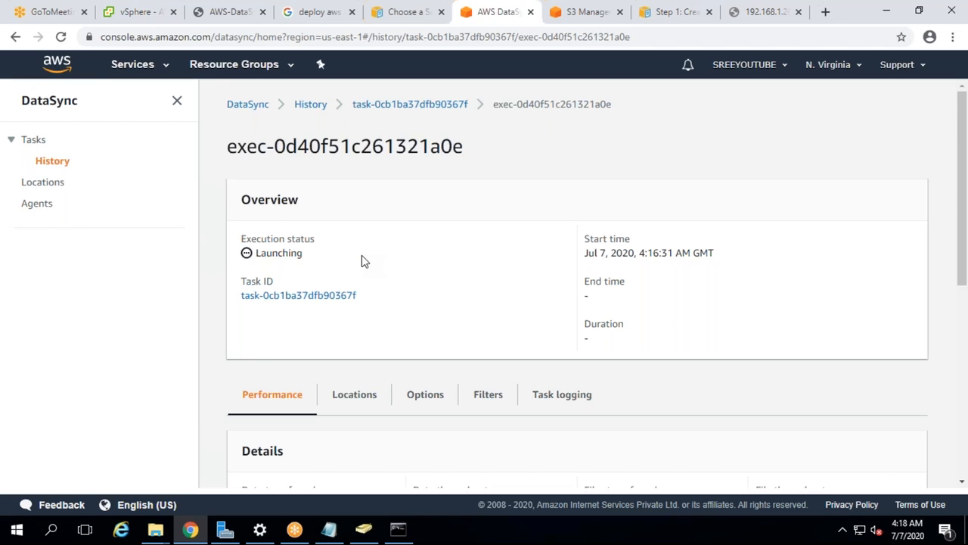
Open the DataMSyncFolderMigration task from the execution and review its locations, options and filters.
{"action": "left_click", "coordinate": [426, 105]}
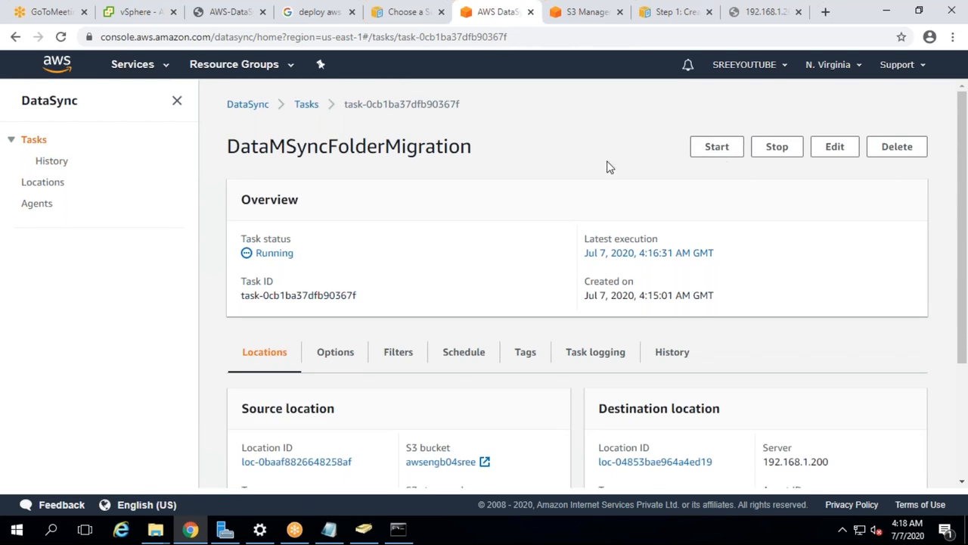
{"action": "scroll", "coordinate": [434, 259], "scroll_direction": "down", "scroll_amount": 2}
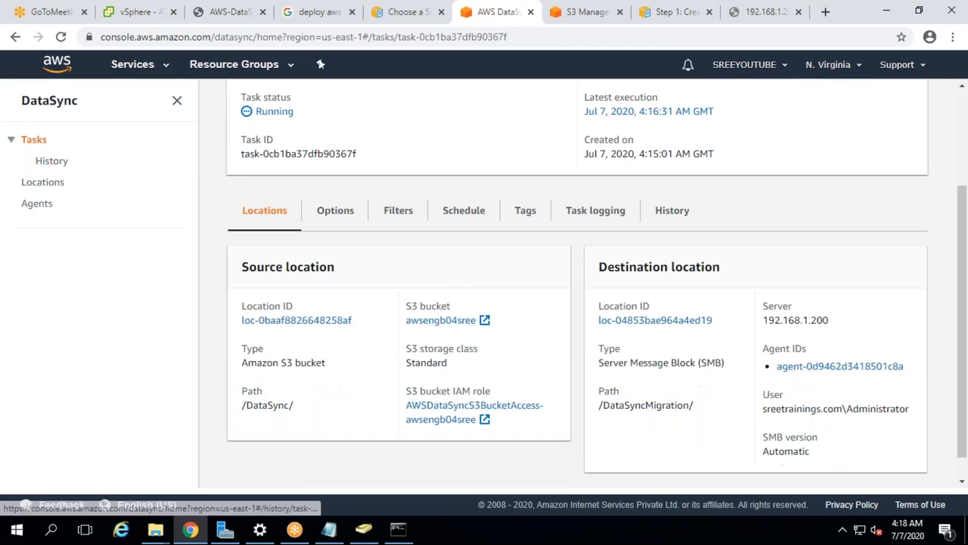
{"action": "left_click", "coordinate": [353, 219]}
{"action": "left_click", "coordinate": [409, 216]}
{"action": "scroll", "coordinate": [528, 201], "scroll_direction": "up", "scroll_amount": 2}
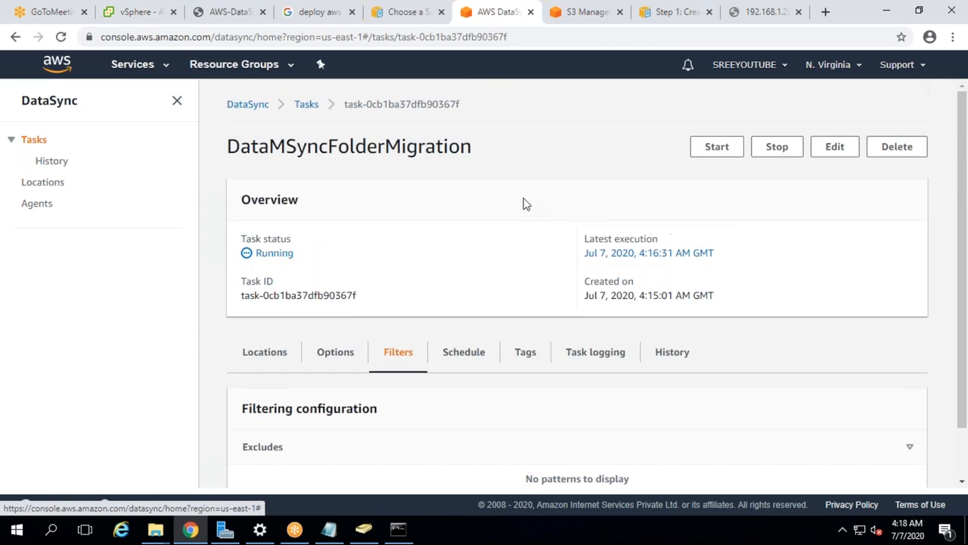
Open the task's running execution and examine its transfer details and throughput charts.
{"action": "left_click", "coordinate": [294, 254]}
{"action": "scroll", "coordinate": [493, 199], "scroll_direction": "down", "scroll_amount": 4}
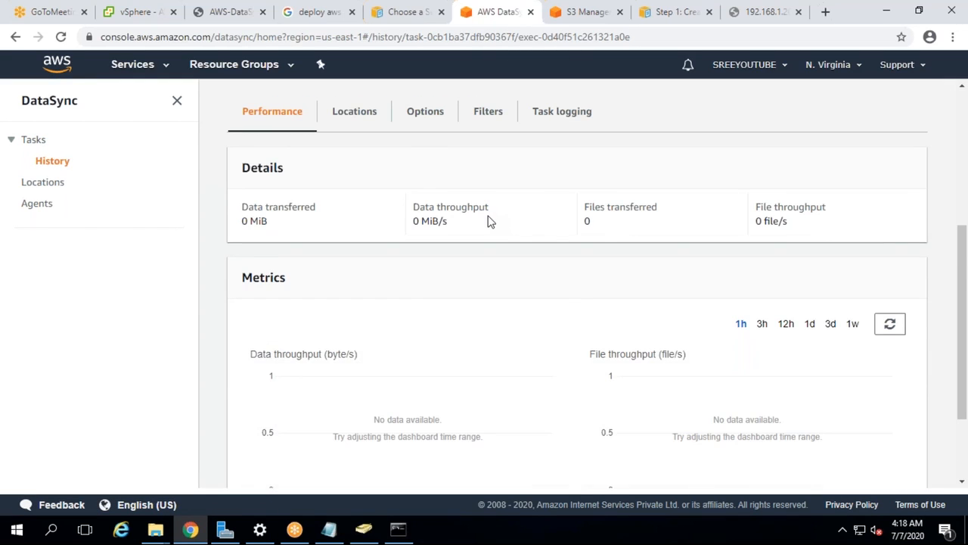
{"action": "scroll", "coordinate": [488, 220], "scroll_direction": "down", "scroll_amount": 2}
{"action": "scroll", "coordinate": [488, 220], "scroll_direction": "up", "scroll_amount": 3}
{"action": "scroll", "coordinate": [488, 220], "scroll_direction": "up", "scroll_amount": 2}
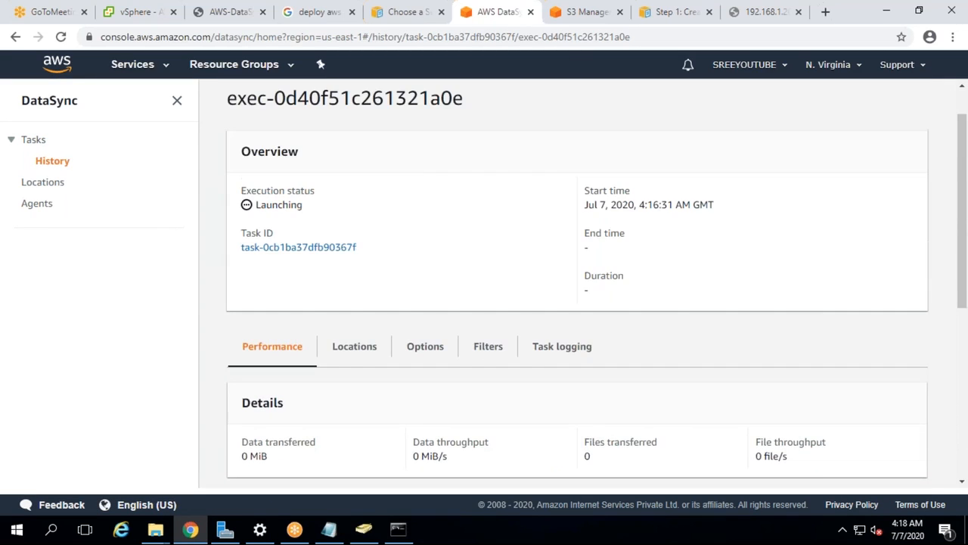
Review the execution's logging, filters, options and locations, and return to its performance details to check the transferred data and files.
{"action": "left_click", "coordinate": [541, 350]}
{"action": "left_click", "coordinate": [469, 354]}
{"action": "left_click", "coordinate": [418, 355]}
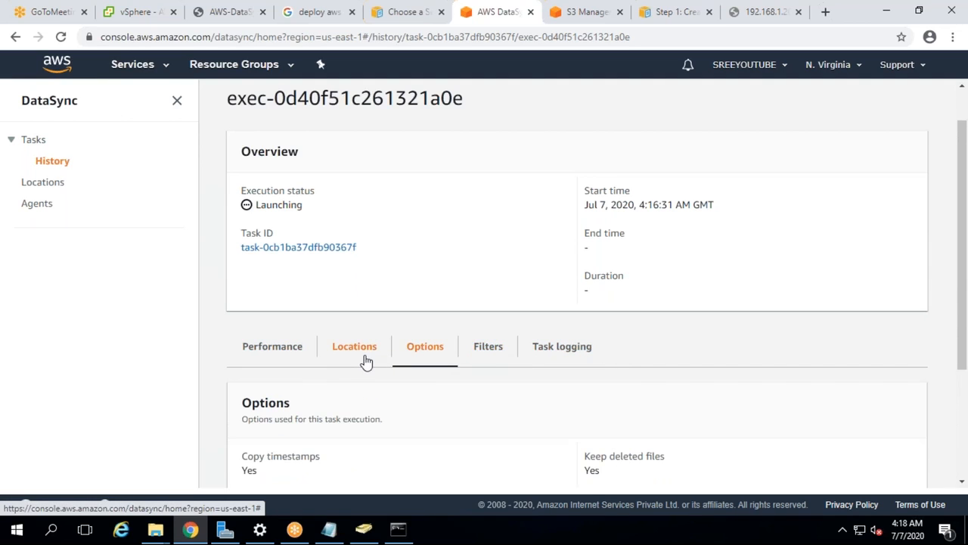
{"action": "left_click", "coordinate": [361, 363]}
{"action": "left_click", "coordinate": [289, 358]}
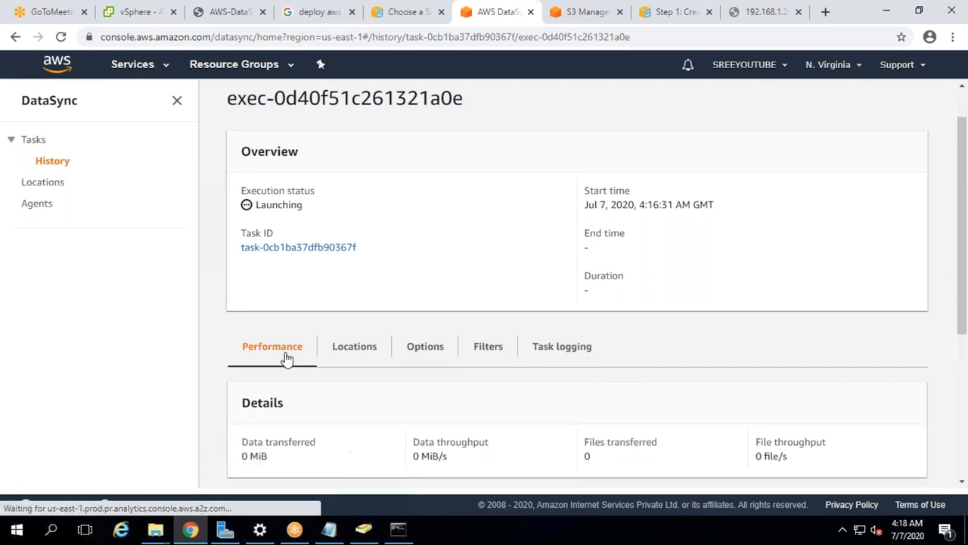
{"action": "scroll", "coordinate": [303, 386], "scroll_direction": "down", "scroll_amount": 1}
{"action": "left_click_drag", "start_coordinate": [307, 396], "coordinate": [317, 397]}
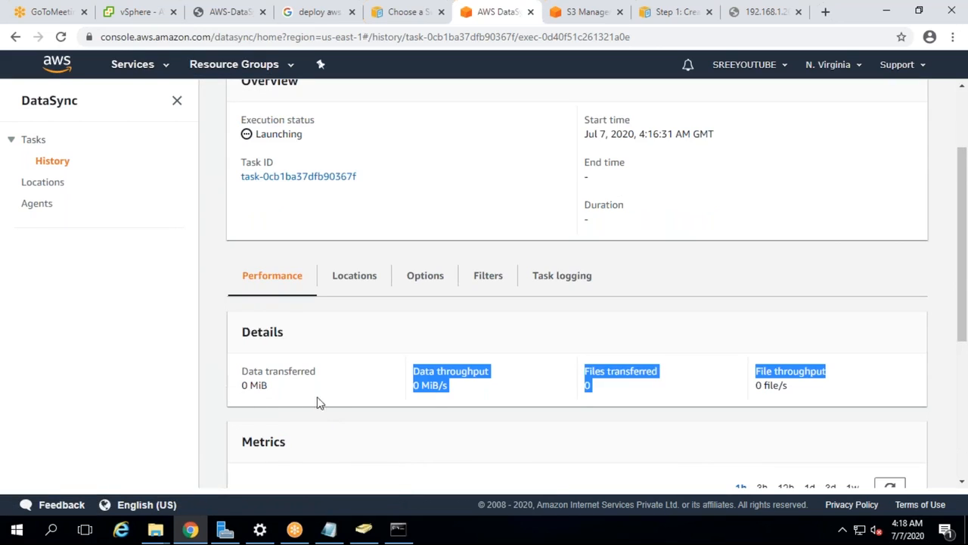
{"action": "left_click", "coordinate": [549, 389]}
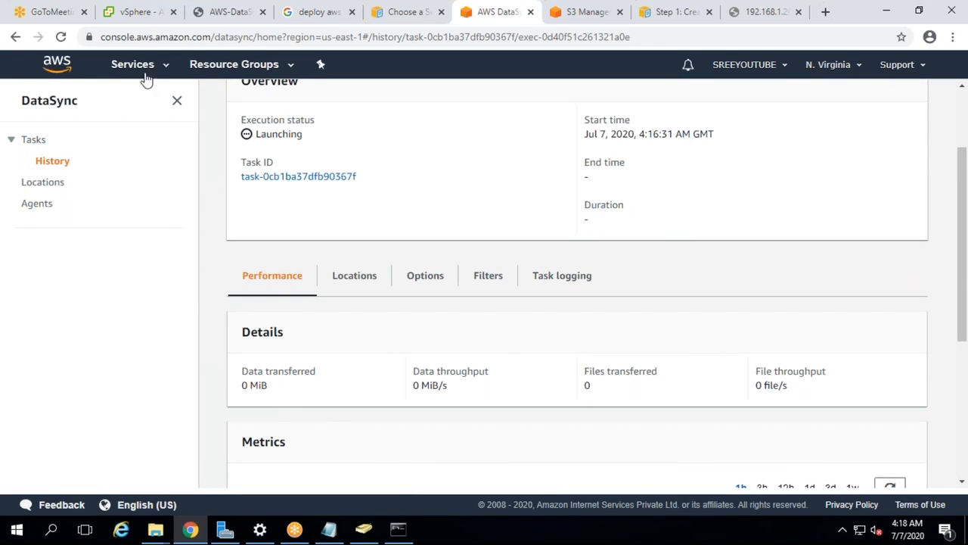
Reload the execution page, refresh the awsengb04sree bucket's object list in the S3 console, and return to DataSync.
{"action": "left_click", "coordinate": [60, 36]}
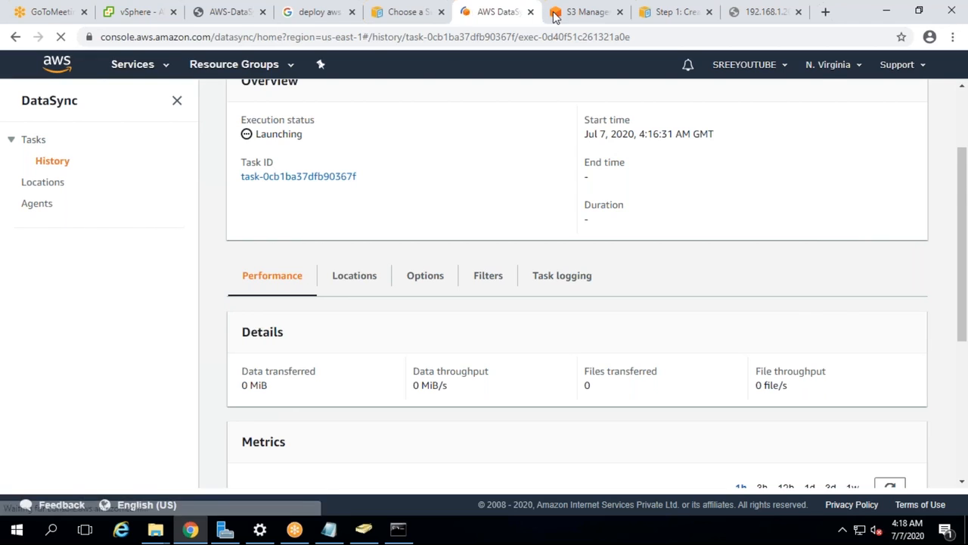
{"action": "left_click", "coordinate": [582, 11]}
{"action": "left_click", "coordinate": [882, 286]}
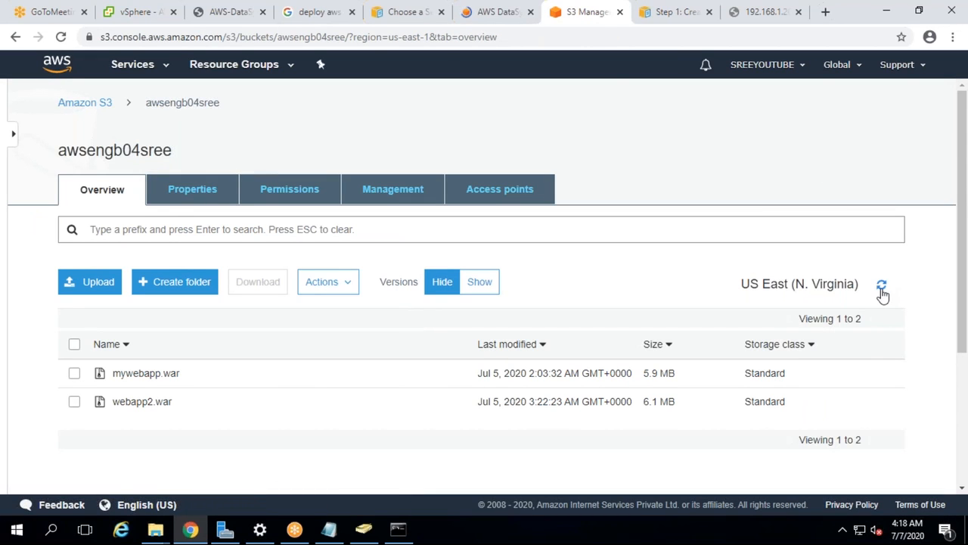
{"action": "left_click", "coordinate": [882, 290]}
{"action": "left_click", "coordinate": [497, 18]}
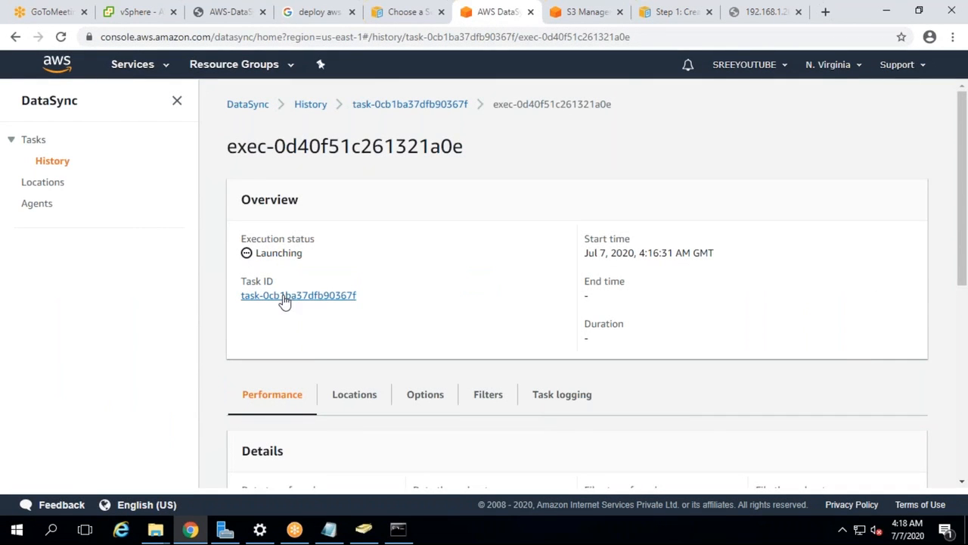
Open the execution's parent task and check its source and destination location details.
{"action": "left_click", "coordinate": [285, 296]}
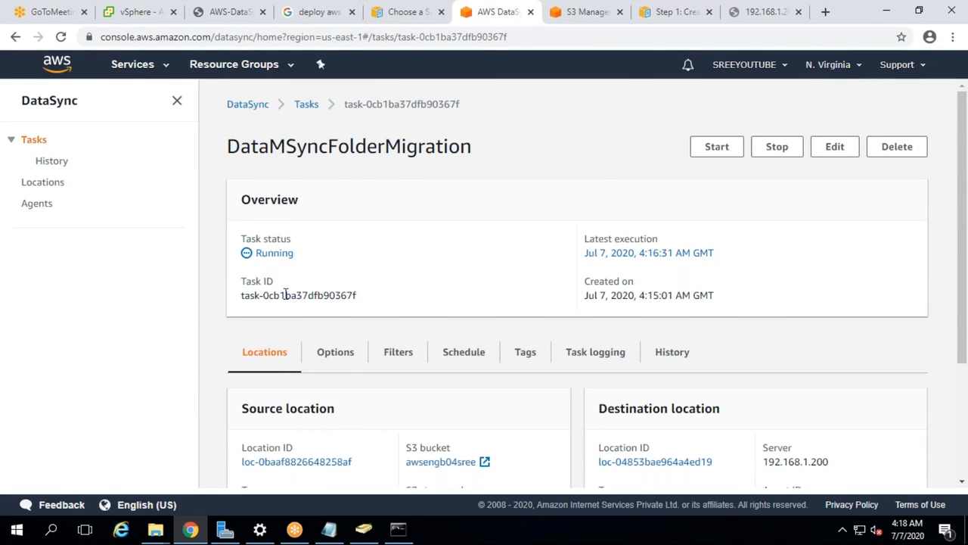
{"action": "scroll", "coordinate": [287, 292], "scroll_direction": "down", "scroll_amount": 2}
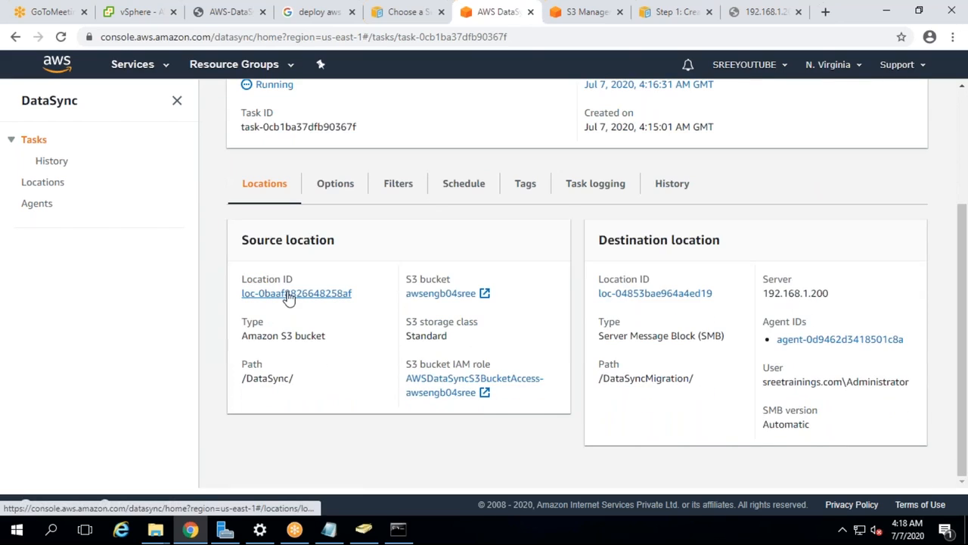
{"action": "scroll", "coordinate": [304, 338], "scroll_direction": "up", "scroll_amount": 1}
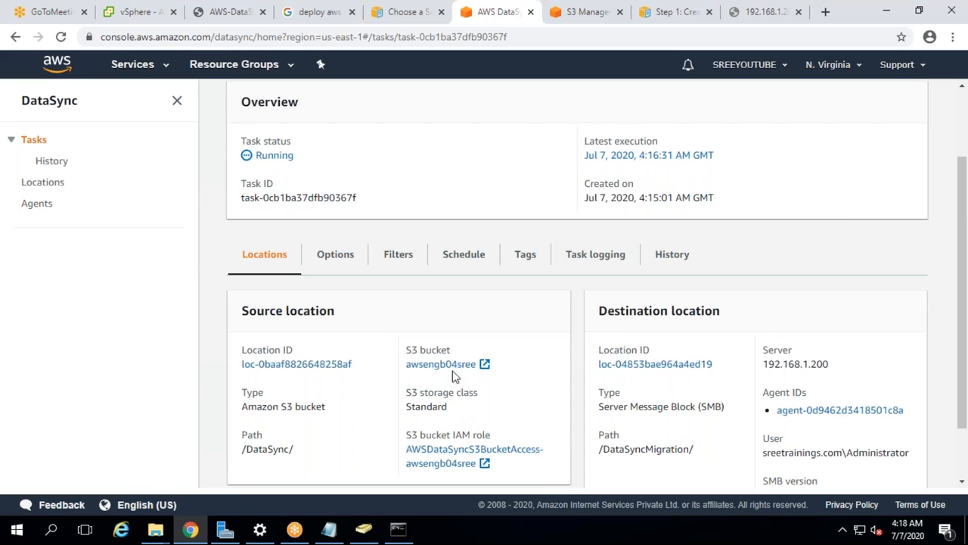
Reload the awsengb04sree bucket page in S3, glance at the vSphere Client, and come back to the DataSync task.
{"action": "left_click", "coordinate": [579, 12]}
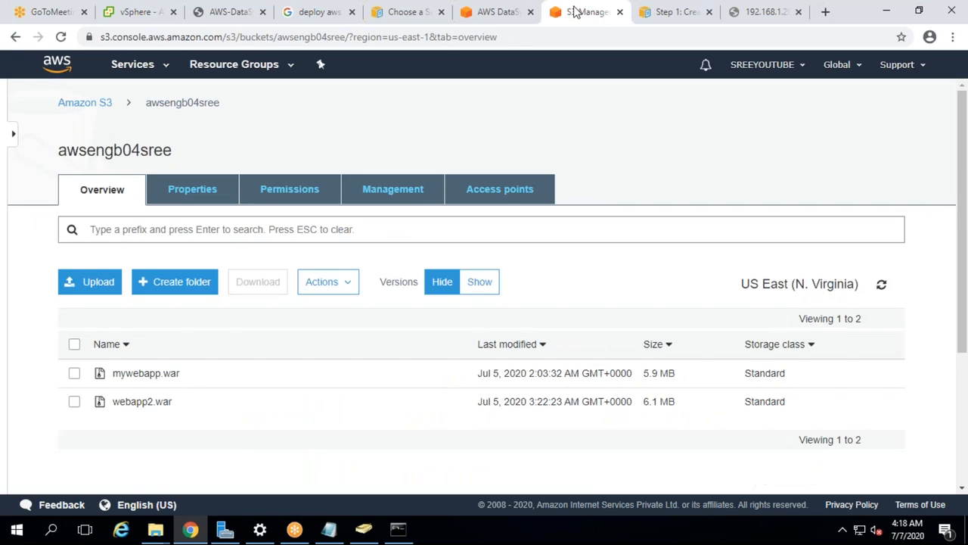
{"action": "left_click", "coordinate": [62, 38]}
{"action": "left_click", "coordinate": [128, 13]}
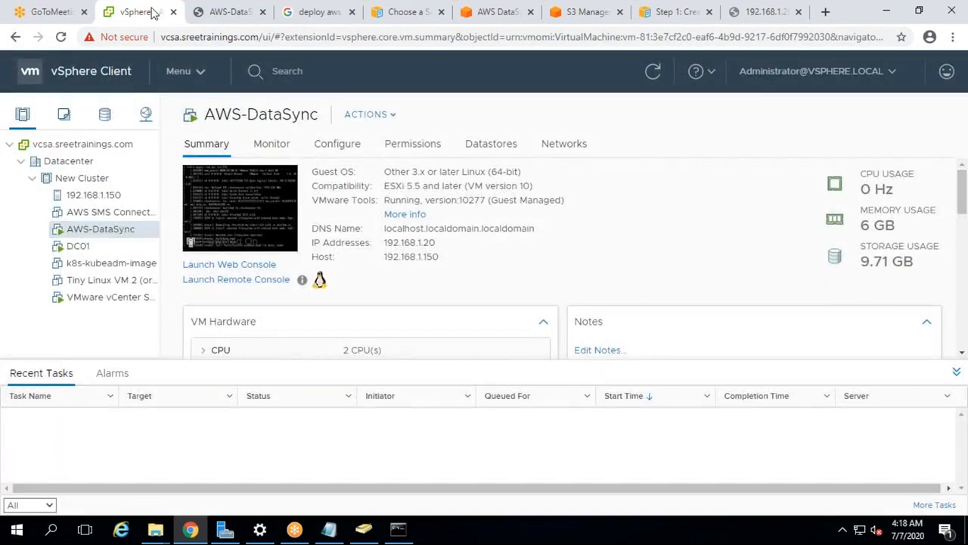
{"action": "left_click", "coordinate": [221, 15]}
{"action": "left_click", "coordinate": [303, 13]}
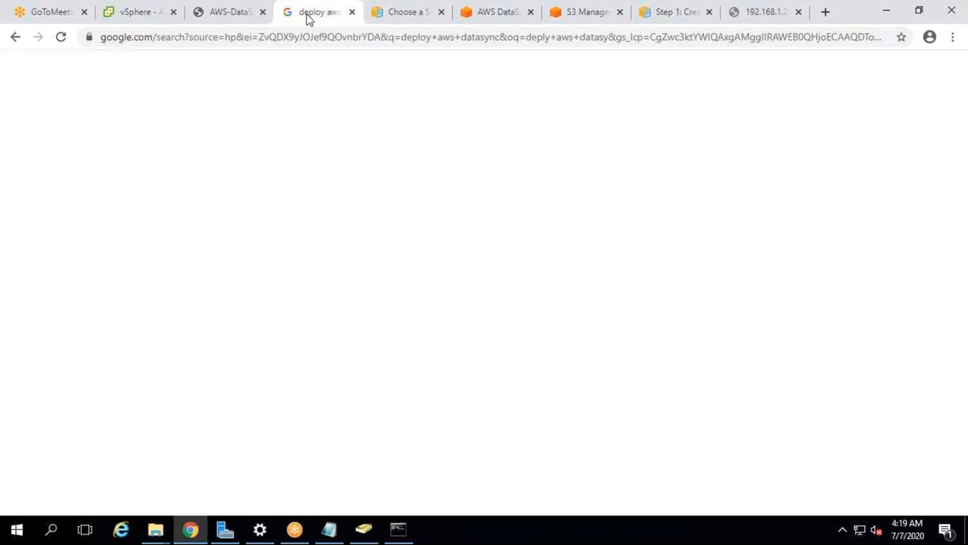
{"action": "left_click", "coordinate": [404, 12]}
{"action": "left_click", "coordinate": [475, 14]}
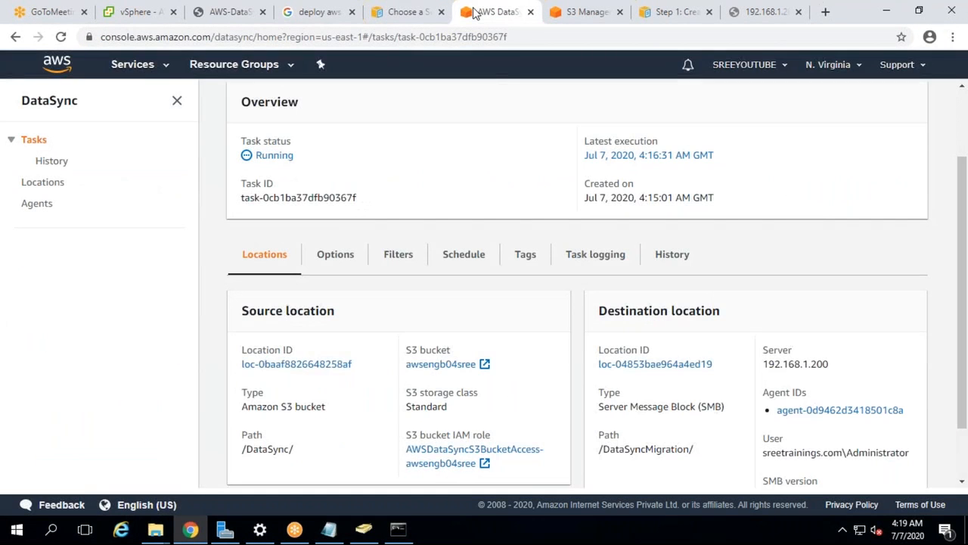
Show the DataSync task list and open the task's S3 source location to view its details and associated tasks.
{"action": "scroll", "coordinate": [425, 124], "scroll_direction": "up", "scroll_amount": 2}
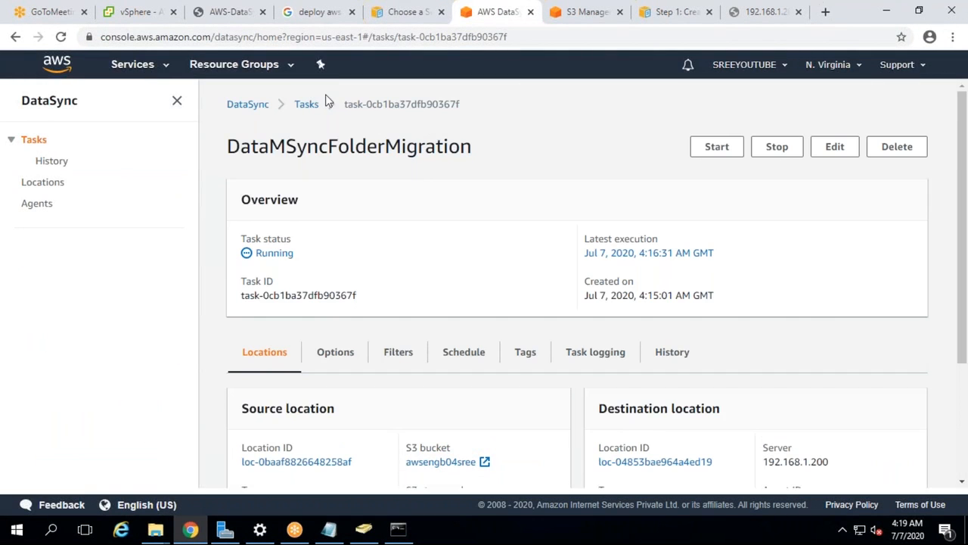
{"action": "left_click", "coordinate": [307, 106]}
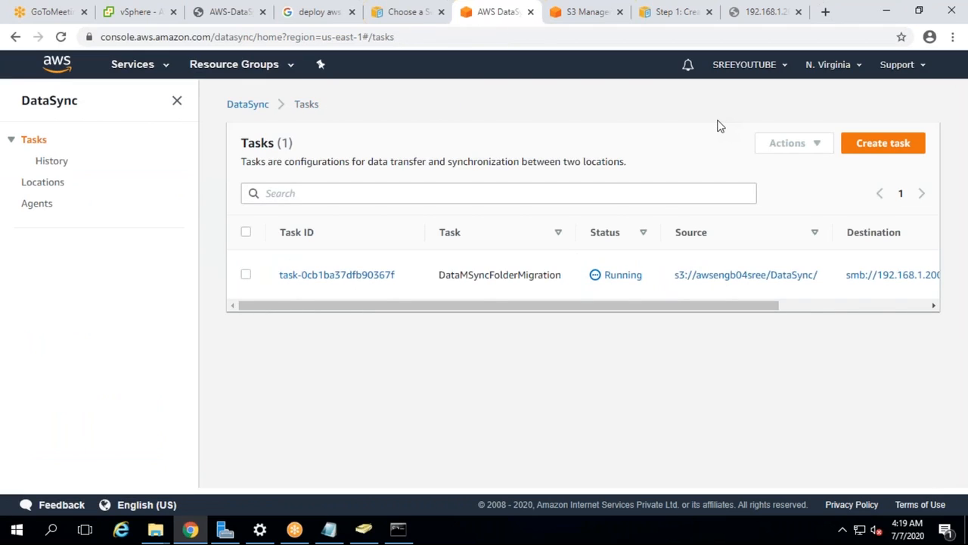
{"action": "left_click_drag", "start_coordinate": [744, 306], "coordinate": [930, 330]}
{"action": "left_click", "coordinate": [560, 277]}
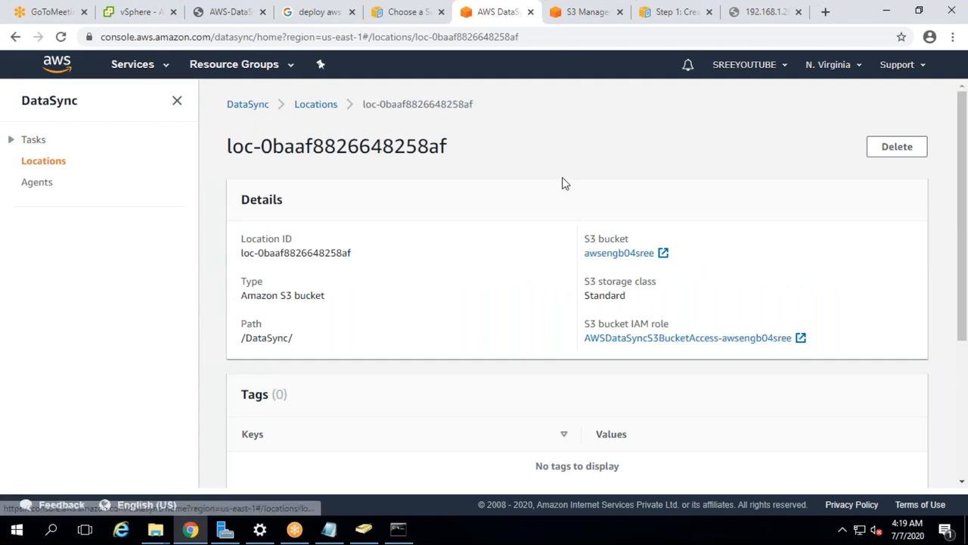
{"action": "scroll", "coordinate": [465, 188], "scroll_direction": "down", "scroll_amount": 3}
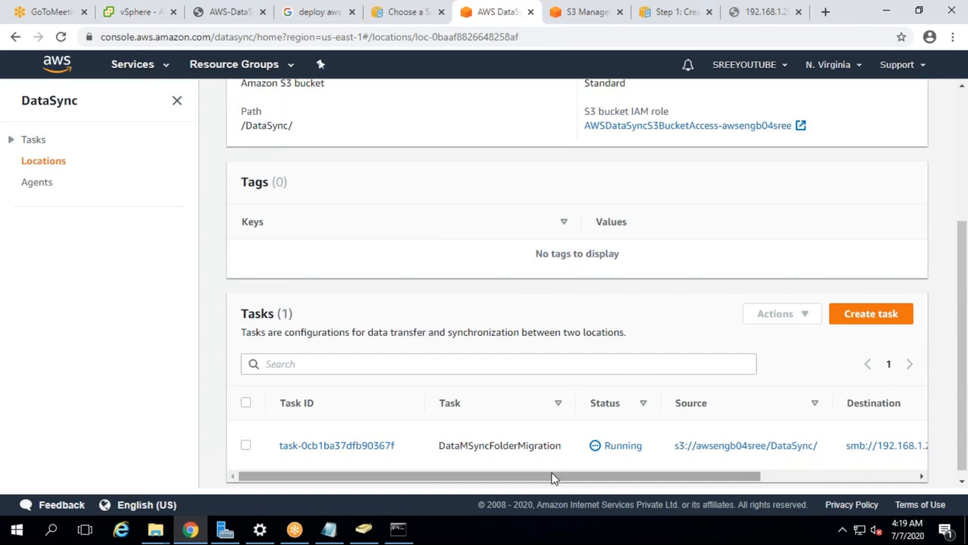
{"action": "left_click_drag", "start_coordinate": [554, 469], "coordinate": [464, 490]}
Reopen the DataMSyncFolderMigration task's running execution and inspect its files transferred, file throughput and data throughput.
{"action": "left_click", "coordinate": [376, 447]}
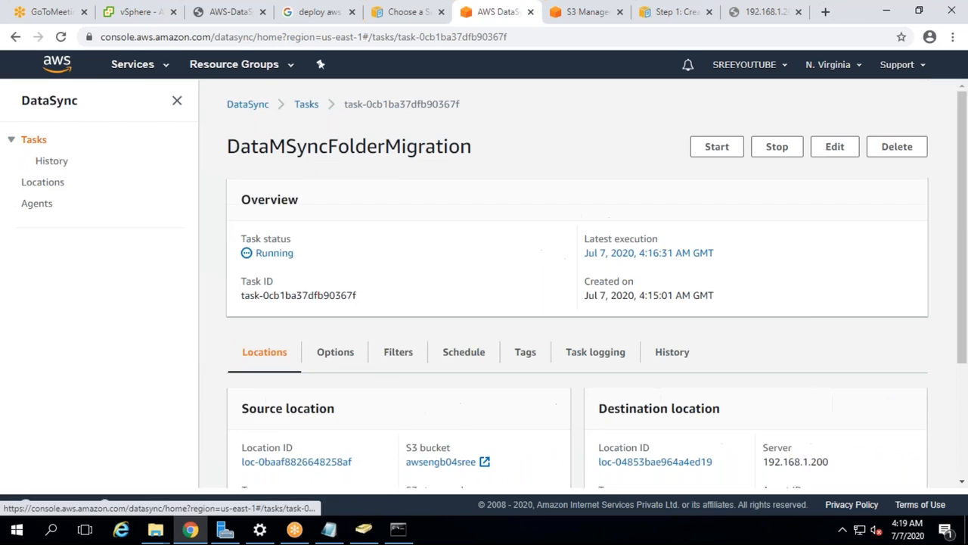
{"action": "scroll", "coordinate": [402, 333], "scroll_direction": "down", "scroll_amount": 1}
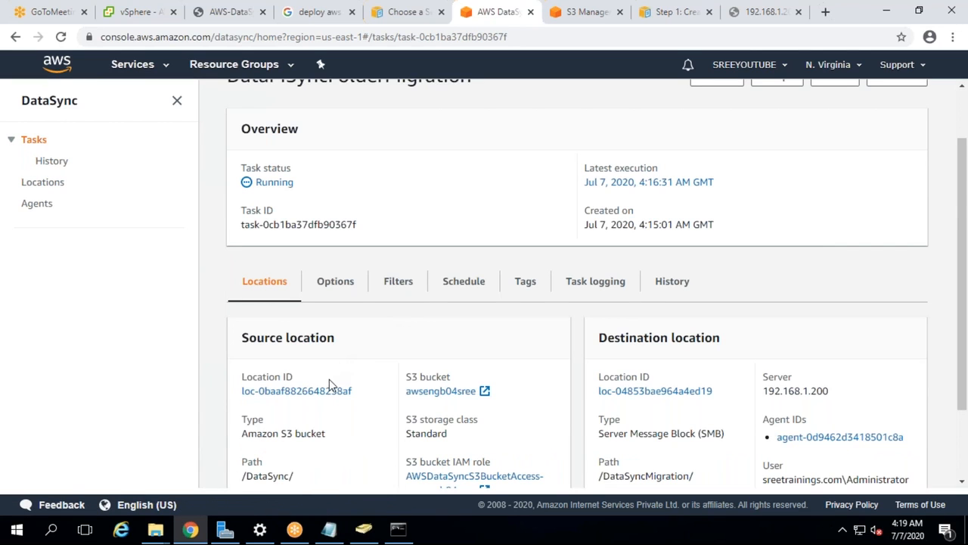
{"action": "left_click", "coordinate": [271, 185]}
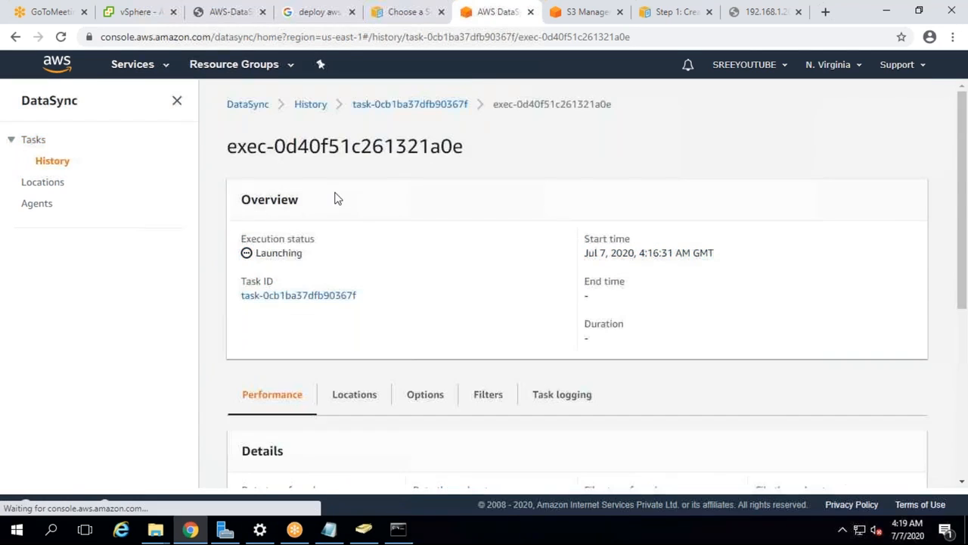
{"action": "scroll", "coordinate": [334, 200], "scroll_direction": "down", "scroll_amount": 4}
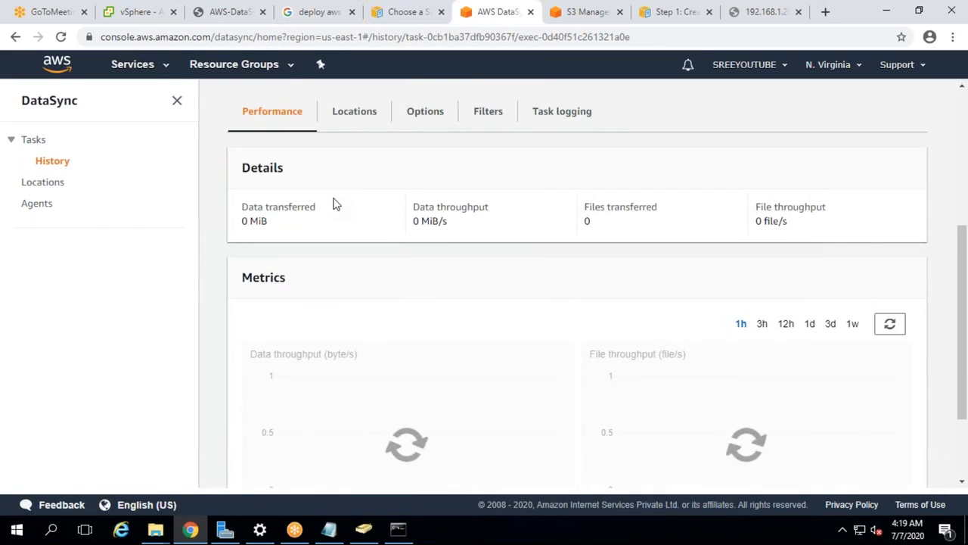
{"action": "left_click_drag", "start_coordinate": [609, 232], "coordinate": [584, 227]}
{"action": "left_click_drag", "start_coordinate": [800, 234], "coordinate": [756, 220]}
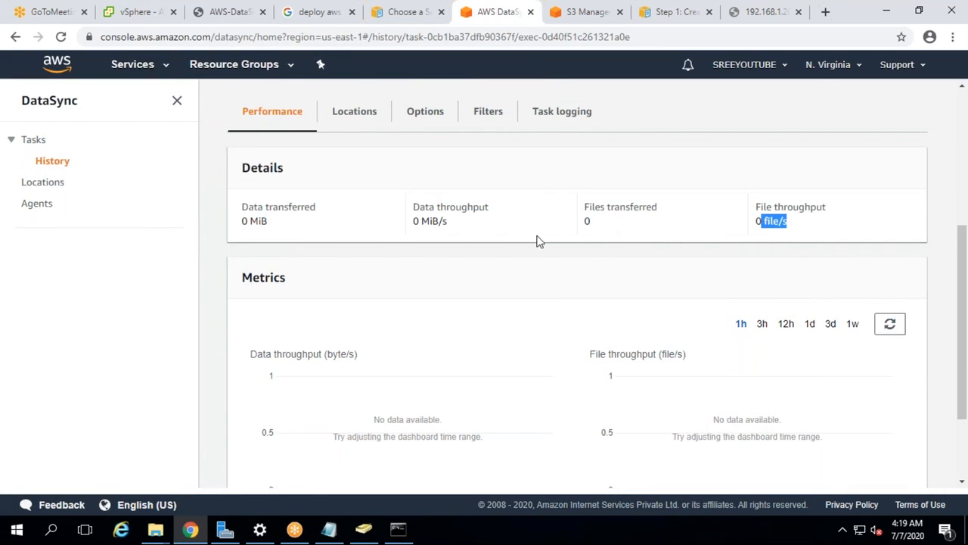
{"action": "left_click_drag", "start_coordinate": [538, 239], "coordinate": [413, 206]}
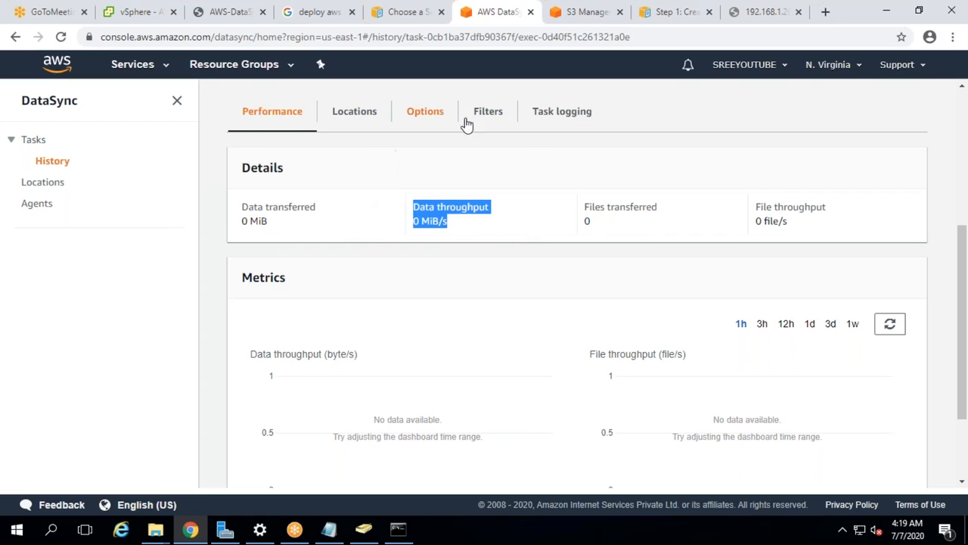
Check the execution's task logging settings and return to its performance metrics.
{"action": "left_click", "coordinate": [531, 123]}
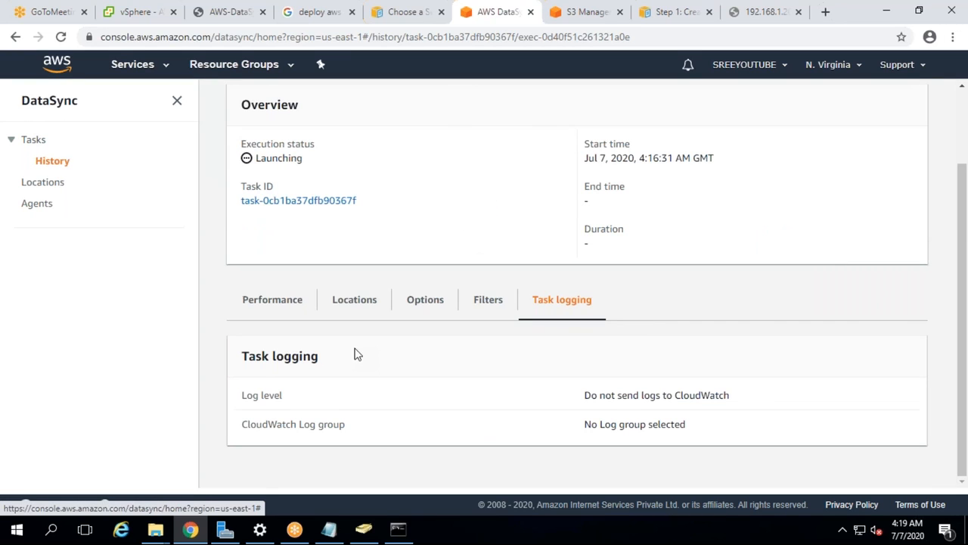
{"action": "left_click", "coordinate": [284, 300]}
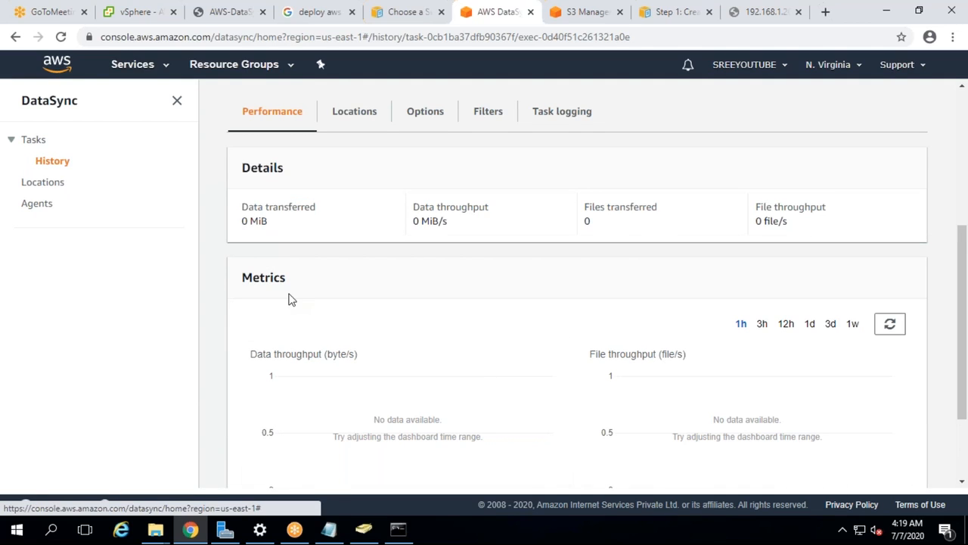
{"action": "scroll", "coordinate": [548, 159], "scroll_direction": "up", "scroll_amount": 4}
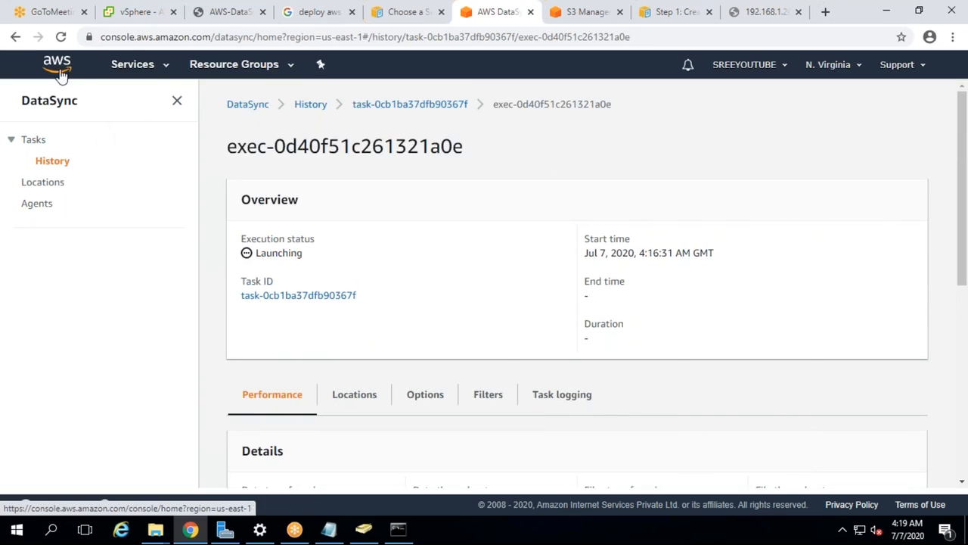
Reload the execution page, recheck its performance details, and view its source and destination locations.
{"action": "left_click", "coordinate": [61, 38]}
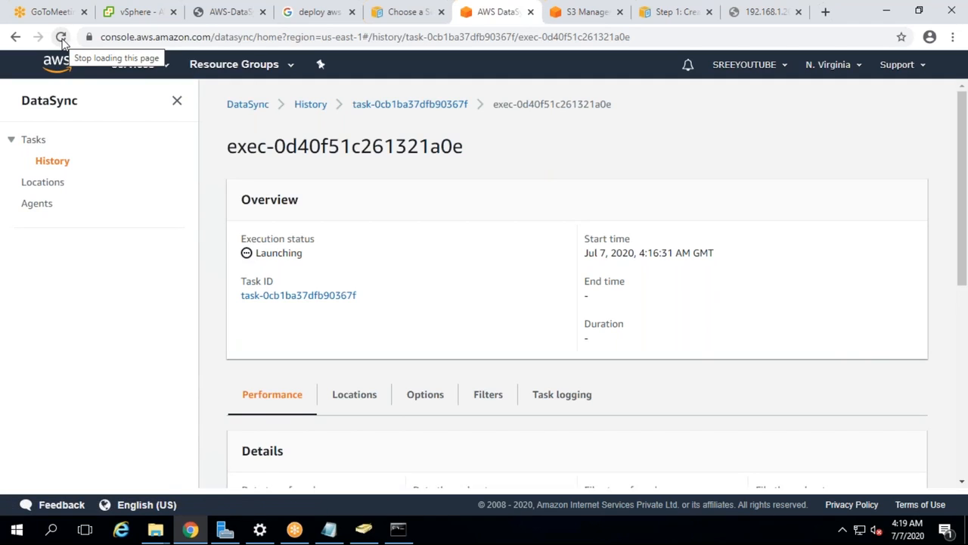
{"action": "scroll", "coordinate": [426, 310], "scroll_direction": "down", "scroll_amount": 4}
{"action": "scroll", "coordinate": [426, 310], "scroll_direction": "up", "scroll_amount": 1}
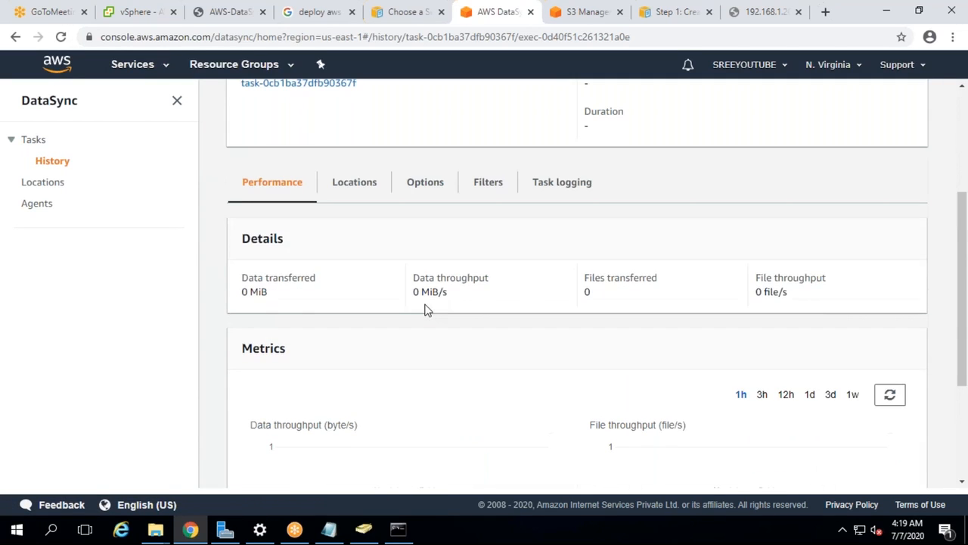
{"action": "left_click", "coordinate": [363, 185]}
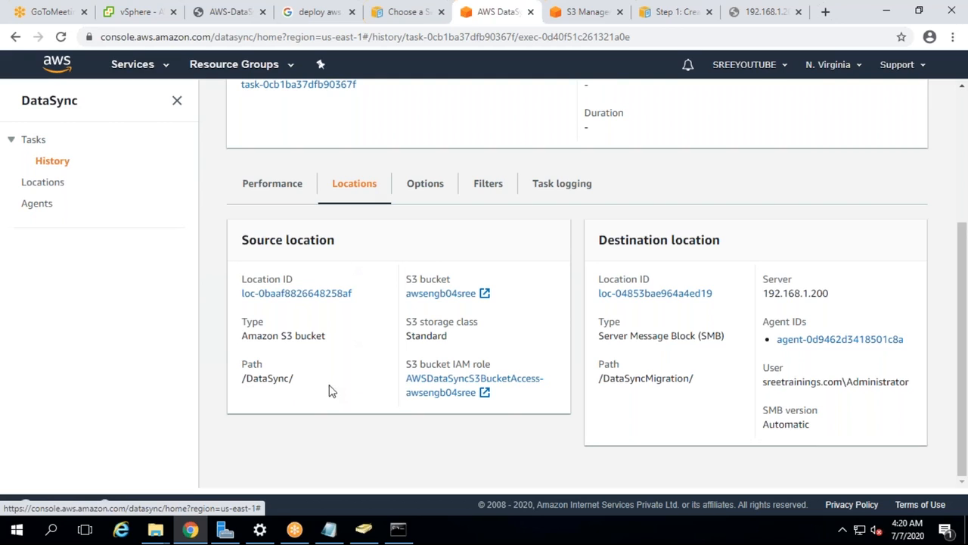
Switch to the S3 console and reload the awsengb04sree bucket's object list.
{"action": "left_click", "coordinate": [579, 11]}
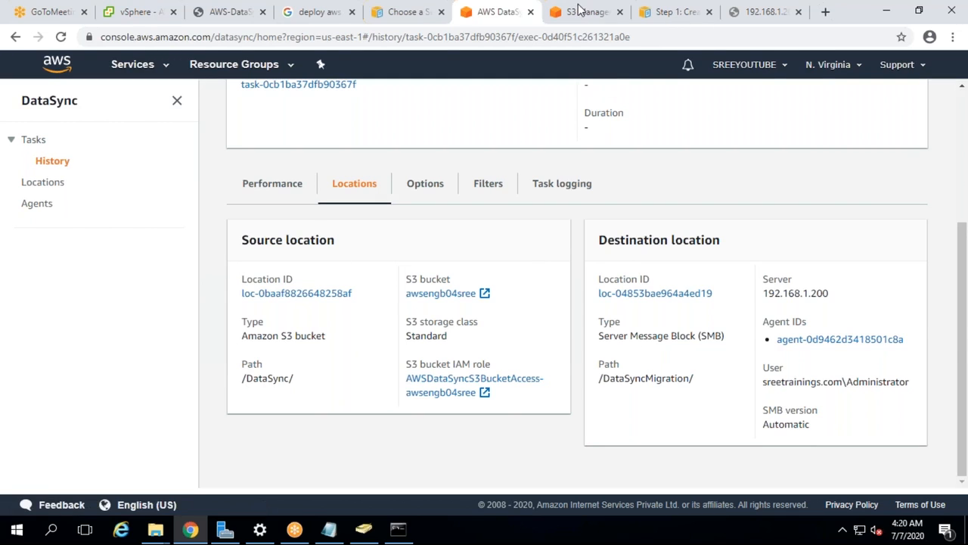
{"action": "left_click", "coordinate": [61, 38]}
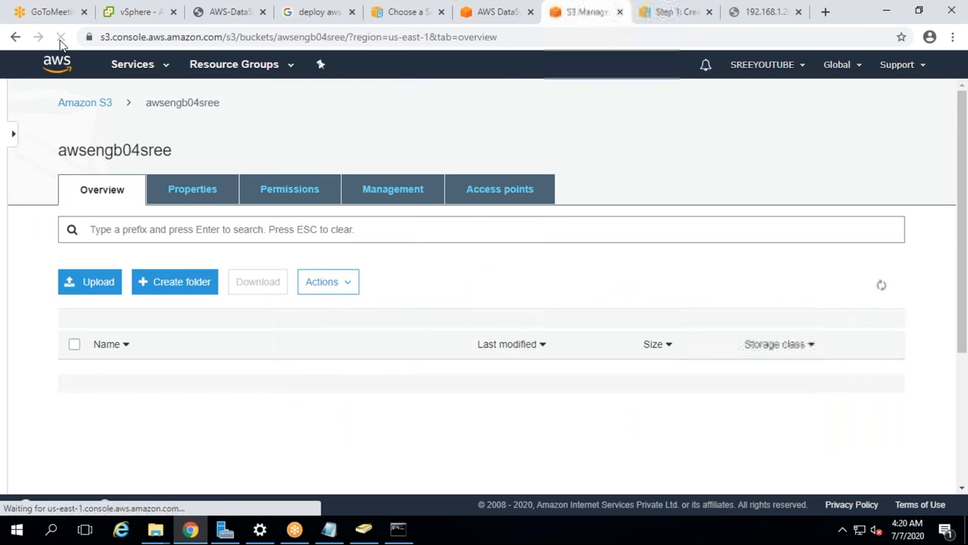
{"action": "left_click", "coordinate": [60, 38]}
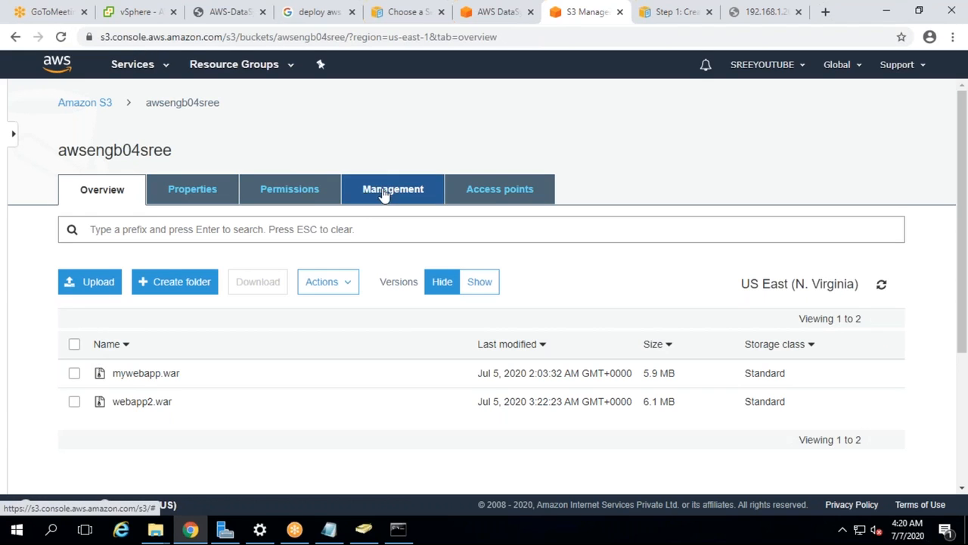
Delete the bucket policy from the awsengb04sree bucket's permissions and confirm the deletion.
{"action": "left_click", "coordinate": [314, 194]}
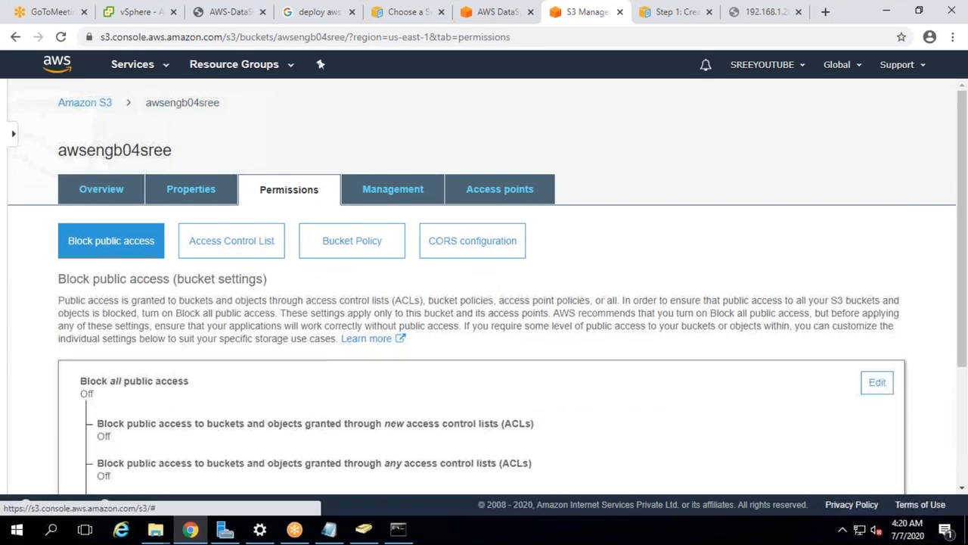
{"action": "left_click", "coordinate": [351, 251]}
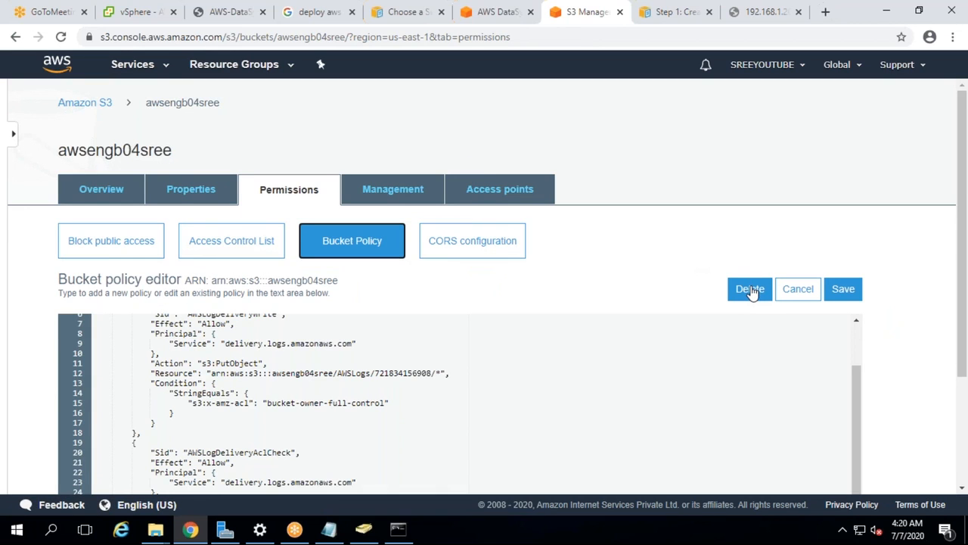
{"action": "scroll", "coordinate": [681, 338], "scroll_direction": "down", "scroll_amount": 3}
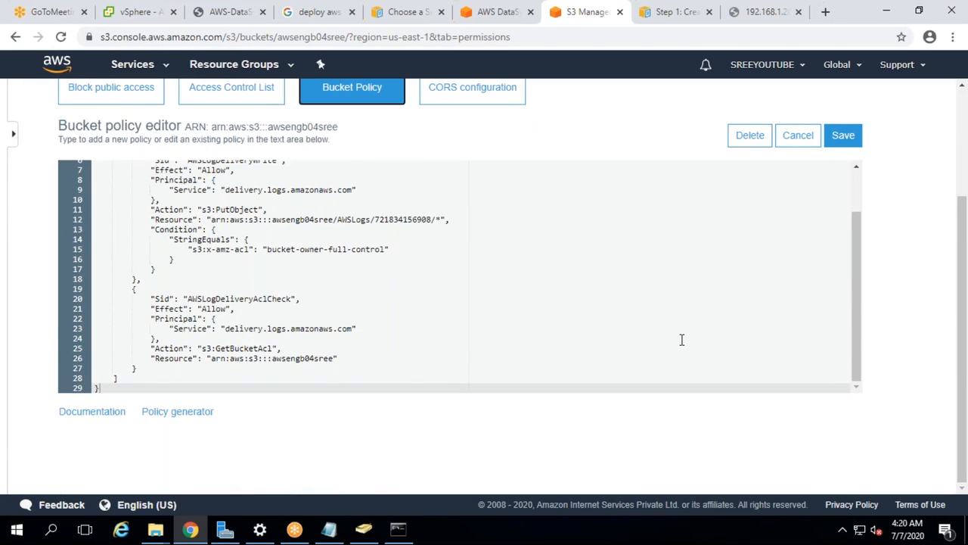
{"action": "left_click", "coordinate": [748, 134]}
{"action": "left_click", "coordinate": [685, 262]}
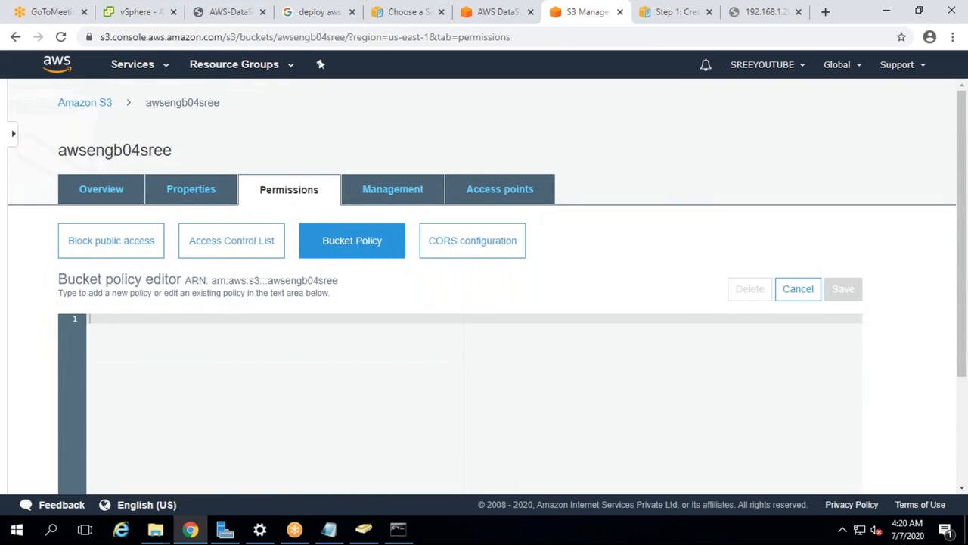
Look at the awsengb04sree bucket's properties and refresh its object overview.
{"action": "left_click", "coordinate": [192, 194]}
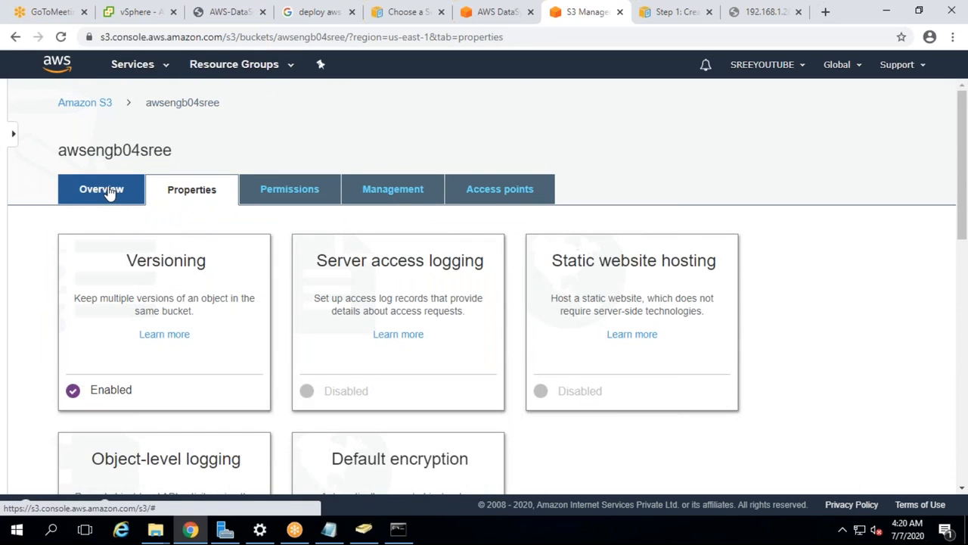
{"action": "left_click", "coordinate": [106, 191]}
{"action": "left_click", "coordinate": [882, 284]}
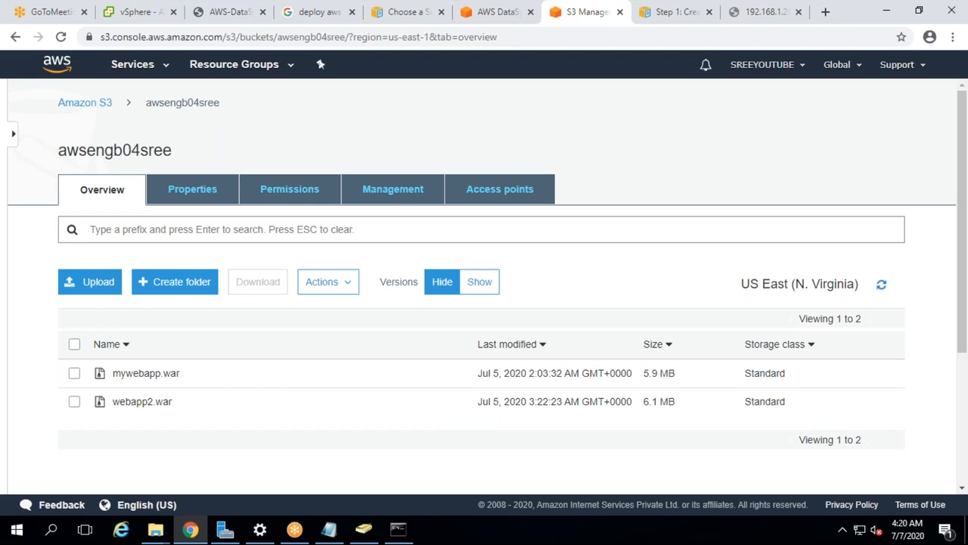
Return to DataSync, open the DataMSyncFolderMigration task from its execution, and reload it to check its status.
{"action": "left_click", "coordinate": [495, 12]}
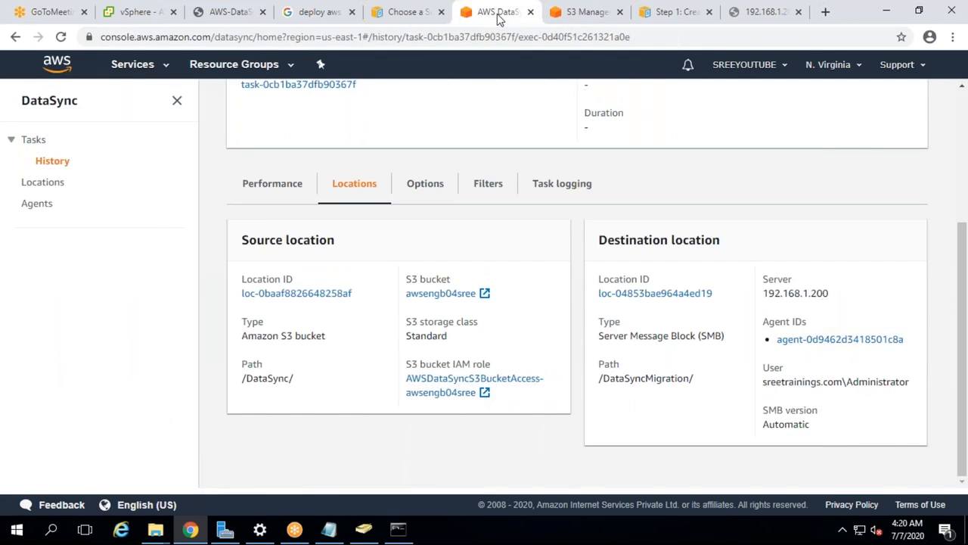
{"action": "scroll", "coordinate": [386, 109], "scroll_direction": "up", "scroll_amount": 3}
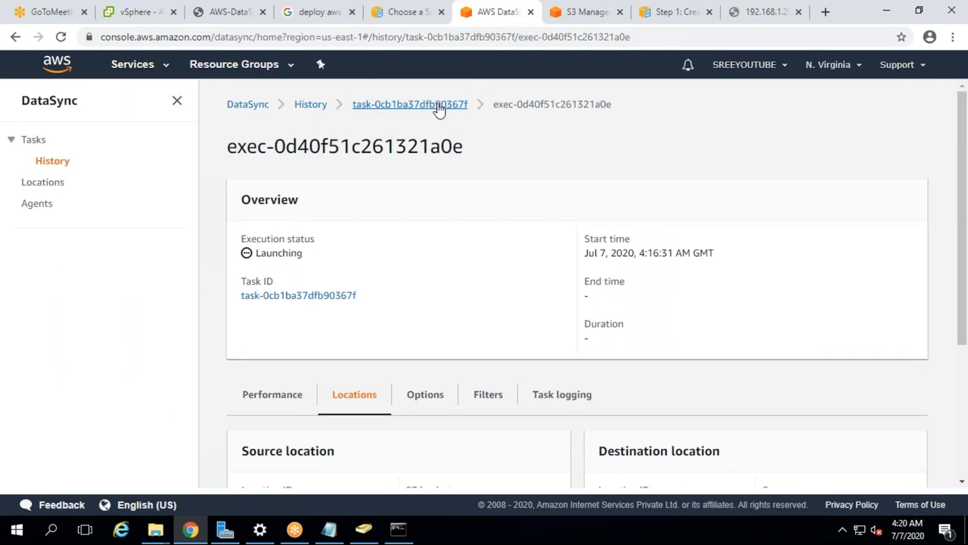
{"action": "left_click", "coordinate": [439, 103]}
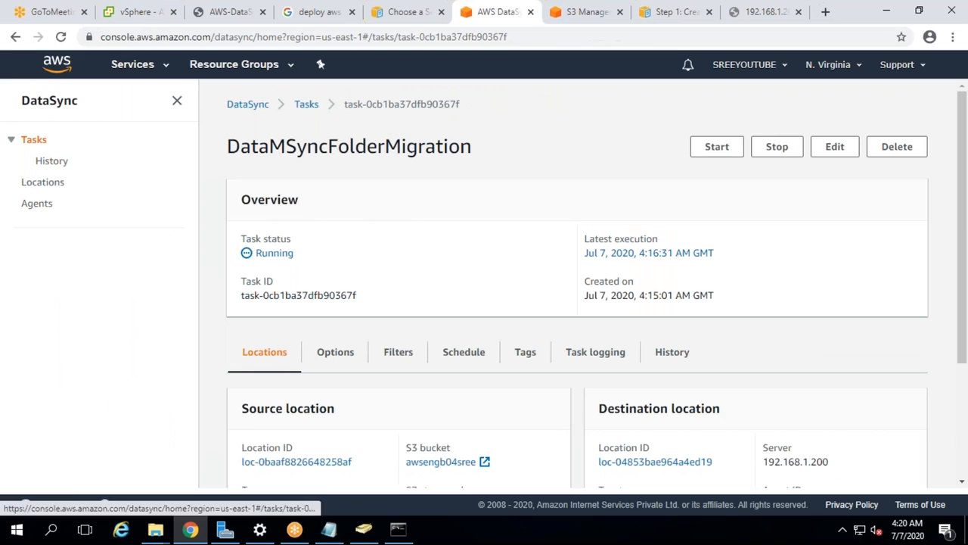
{"action": "left_click", "coordinate": [62, 37]}
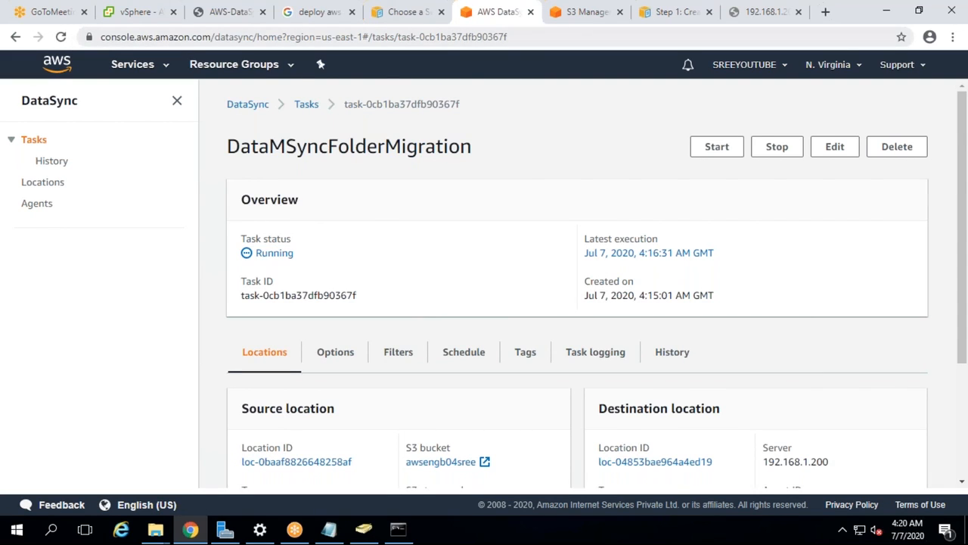
{"action": "scroll", "coordinate": [370, 223], "scroll_direction": "down", "scroll_amount": 2}
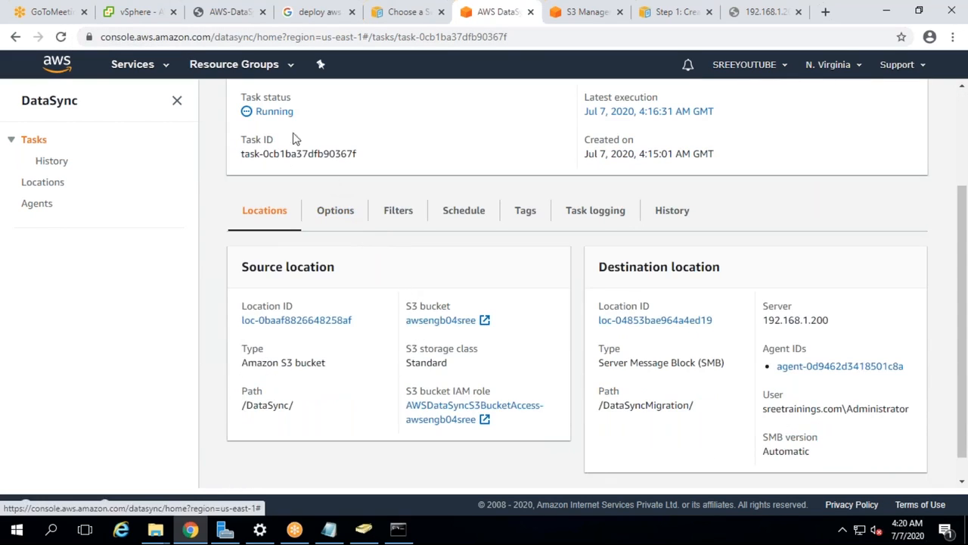
Open the task's running execution and inspect its performance details, metrics, and source and destination locations.
{"action": "left_click", "coordinate": [277, 113]}
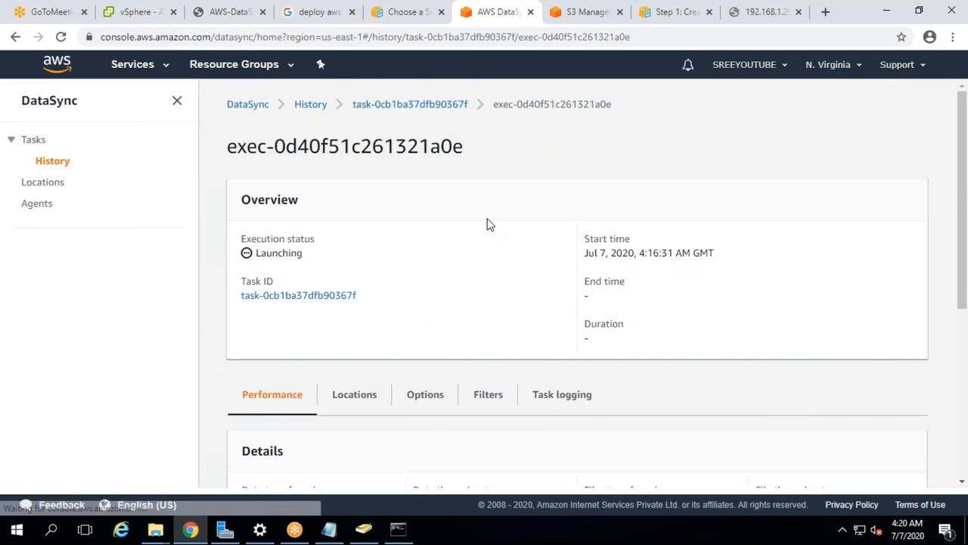
{"action": "scroll", "coordinate": [584, 307], "scroll_direction": "down", "scroll_amount": 1}
{"action": "scroll", "coordinate": [584, 307], "scroll_direction": "down", "scroll_amount": 2}
{"action": "scroll", "coordinate": [584, 306], "scroll_direction": "up", "scroll_amount": 1}
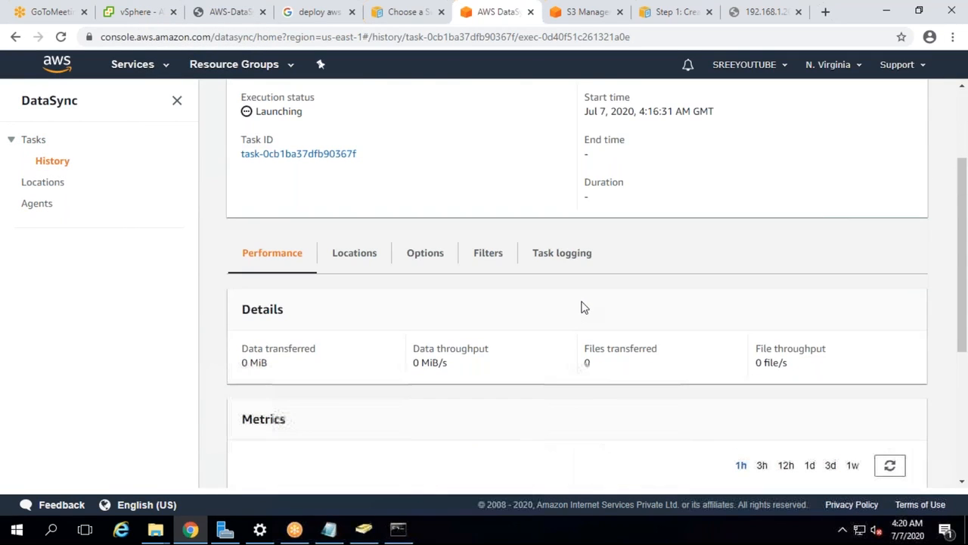
{"action": "scroll", "coordinate": [581, 307], "scroll_direction": "down", "scroll_amount": 3}
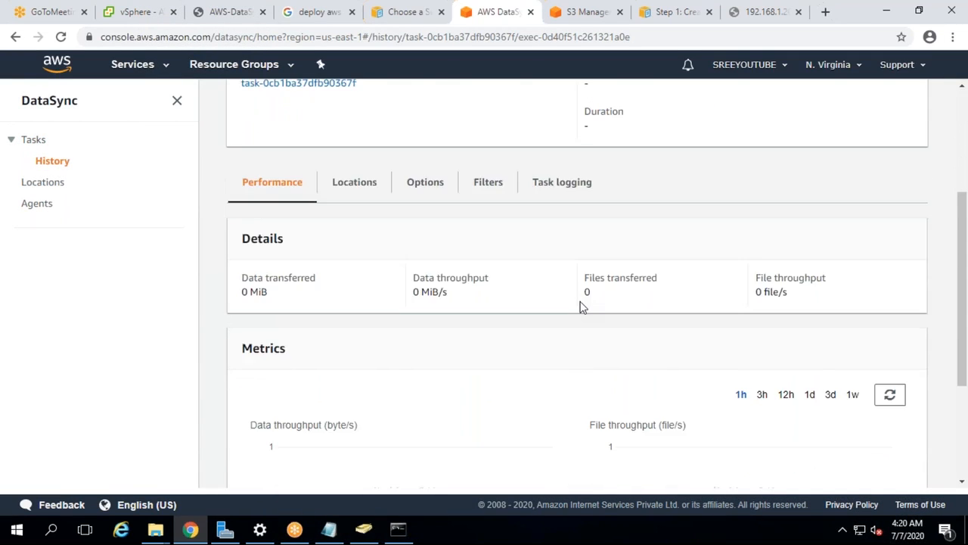
{"action": "scroll", "coordinate": [581, 307], "scroll_direction": "up", "scroll_amount": 2}
{"action": "left_click", "coordinate": [362, 195]}
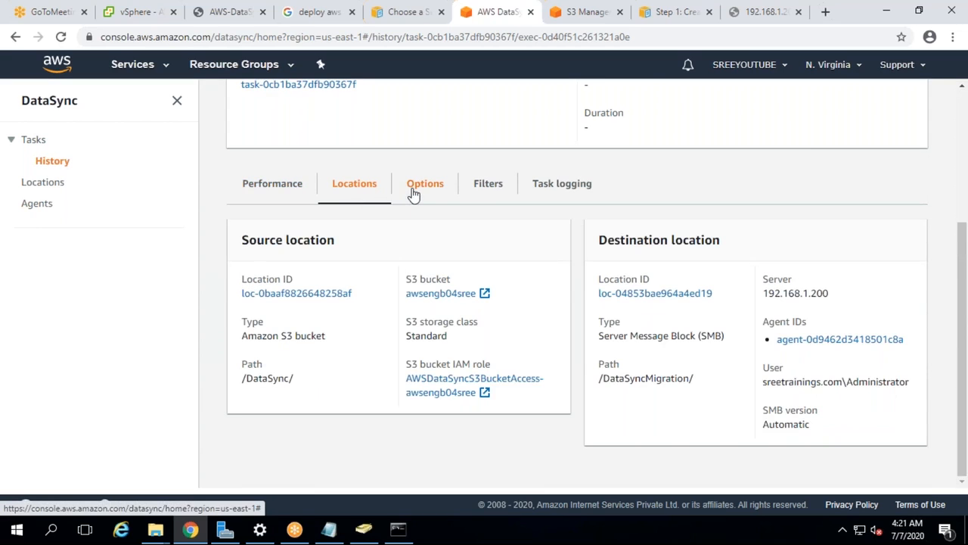
Recheck the objects in the awsengb04sree bucket and return to the DataSync execution.
{"action": "left_click", "coordinate": [575, 12]}
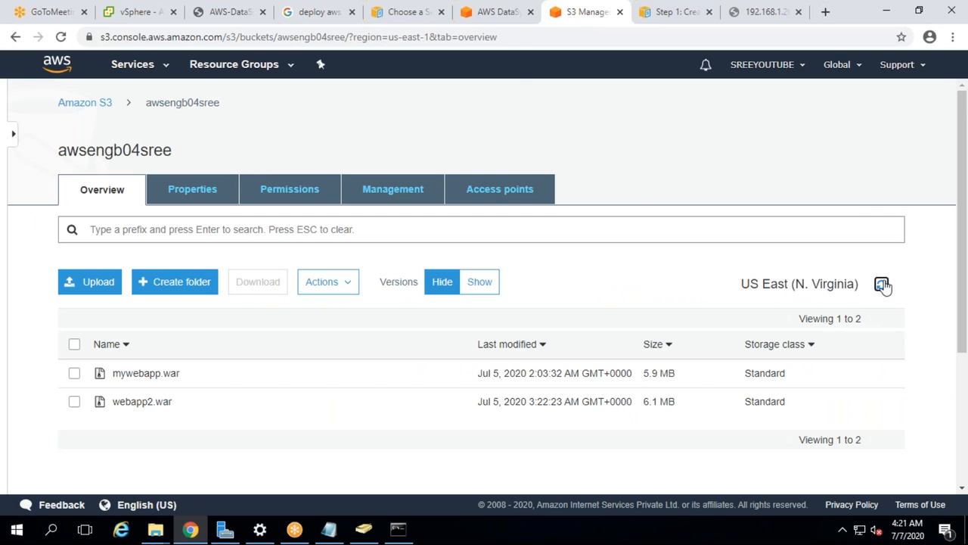
{"action": "left_click", "coordinate": [648, 12]}
{"action": "left_click", "coordinate": [498, 12]}
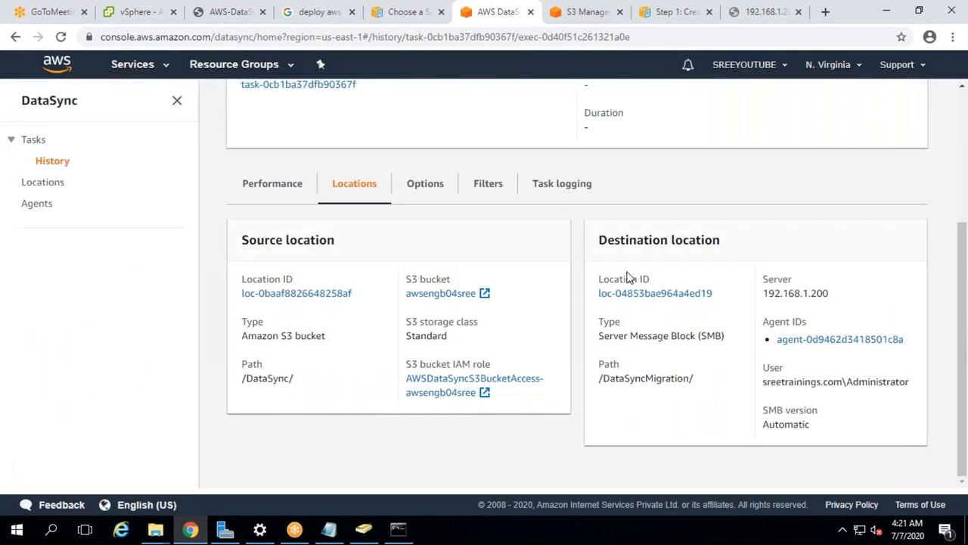
Go back to the DataMSyncFolderMigration task and stop its execution, confirming the stop.
{"action": "scroll", "coordinate": [681, 340], "scroll_direction": "up", "scroll_amount": 1}
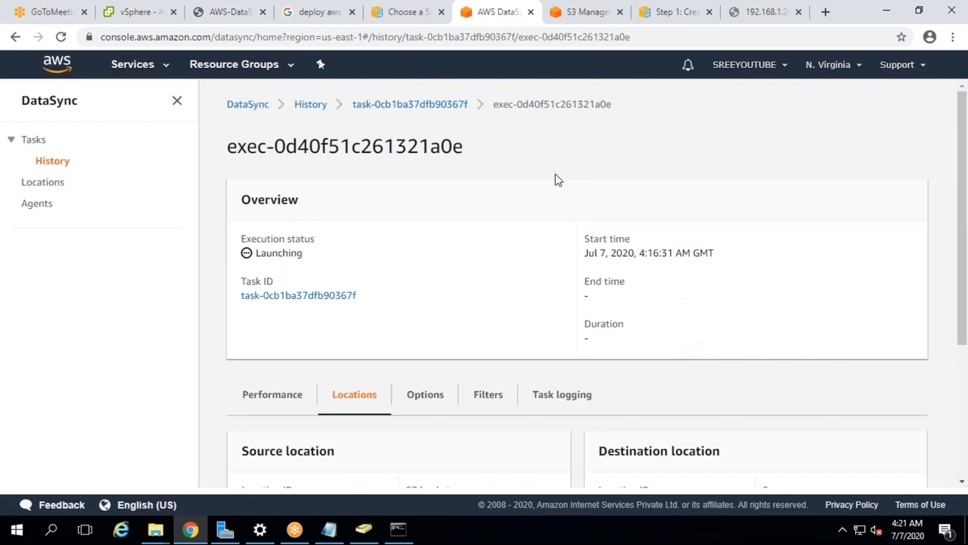
{"action": "left_click", "coordinate": [435, 103]}
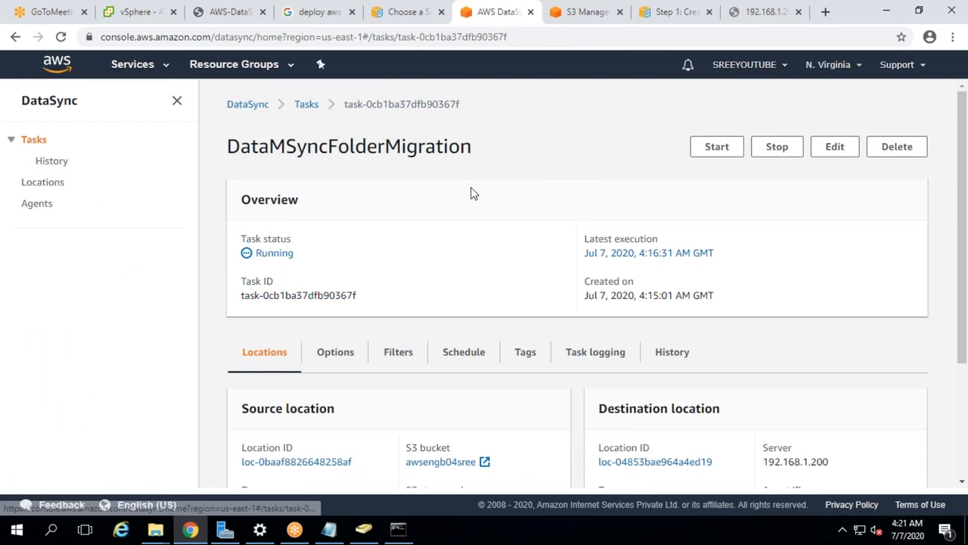
{"action": "left_click", "coordinate": [769, 148]}
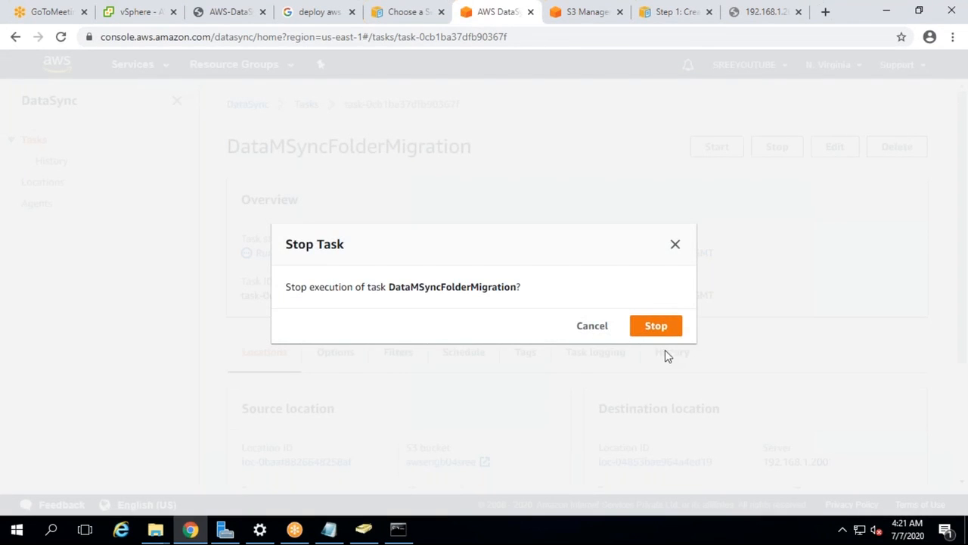
{"action": "left_click", "coordinate": [655, 326]}
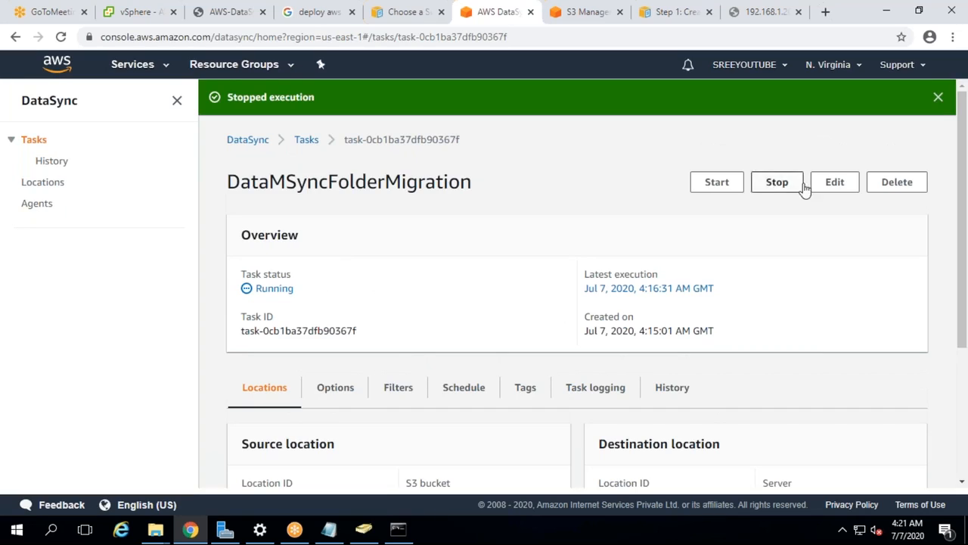
Set the task's log level to basic information such as transfer errors with log group /awsb24/nginx/access, save, and dismiss the notifications.
{"action": "left_click", "coordinate": [841, 183]}
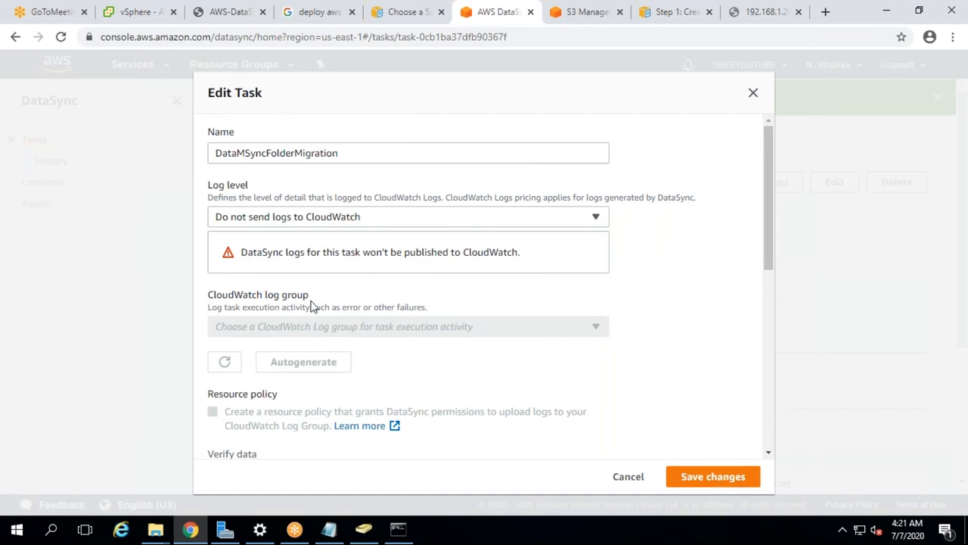
{"action": "left_click", "coordinate": [251, 218]}
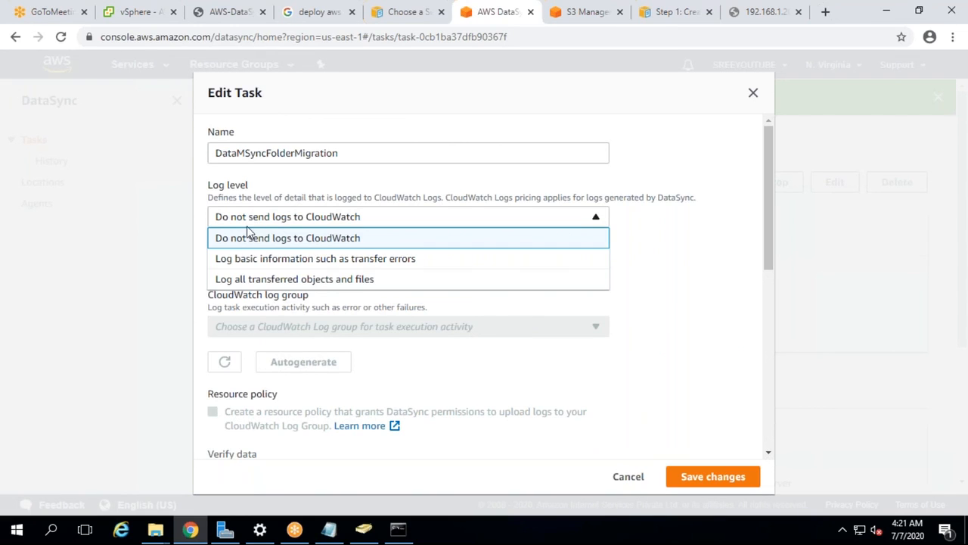
{"action": "left_click", "coordinate": [270, 258]}
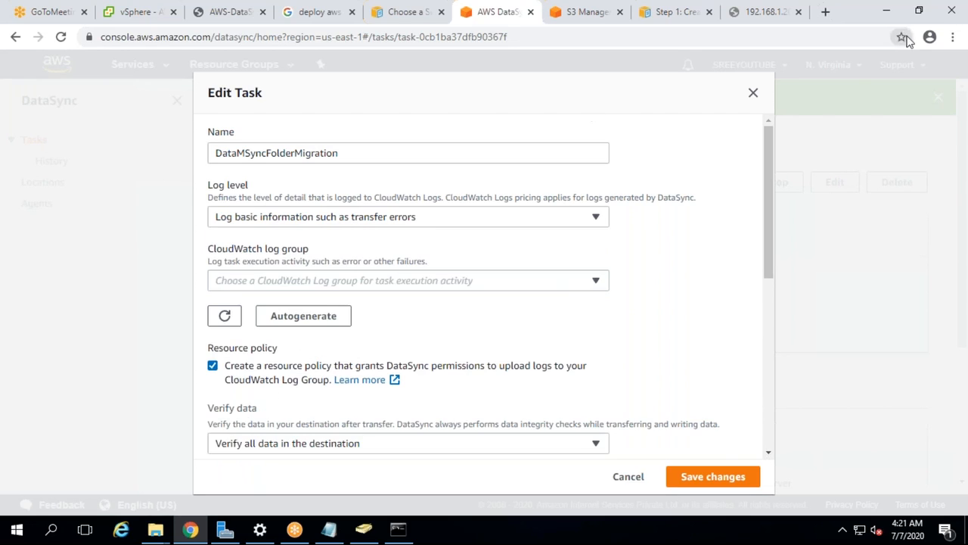
{"action": "left_click", "coordinate": [881, 19]}
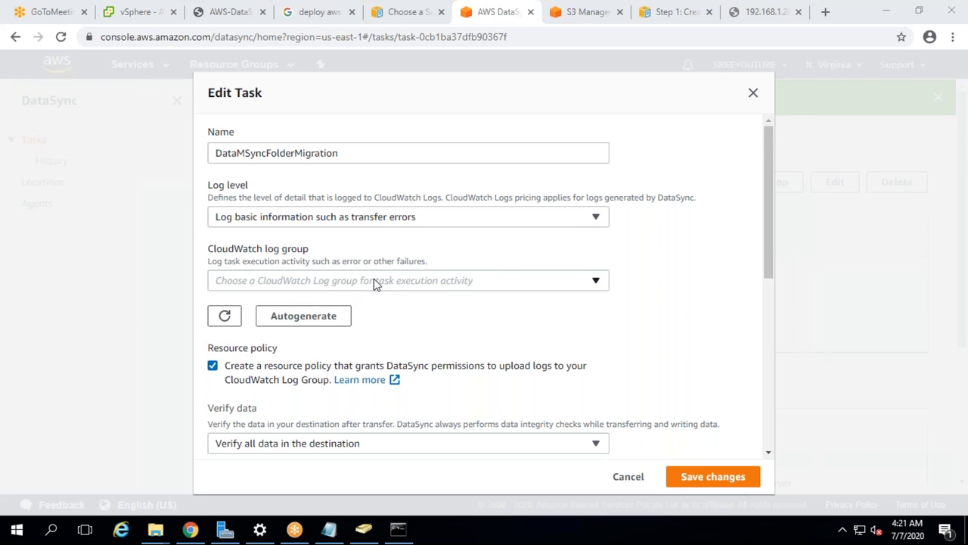
{"action": "left_click", "coordinate": [374, 279]}
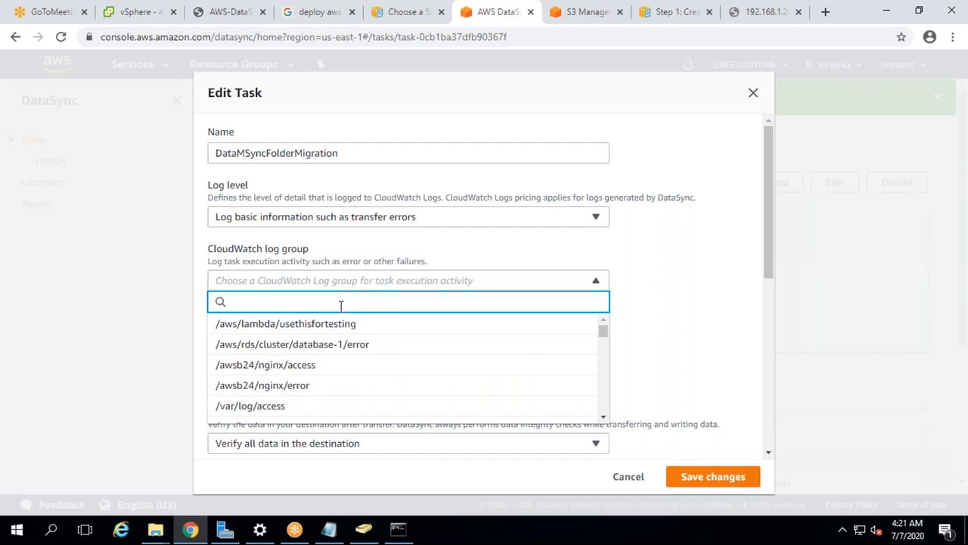
{"action": "left_click", "coordinate": [305, 364]}
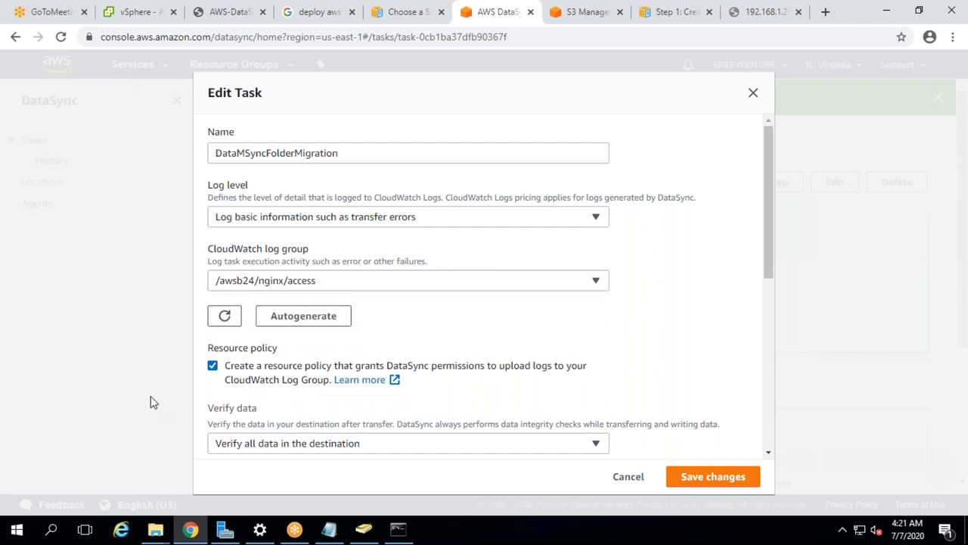
{"action": "left_click", "coordinate": [685, 485]}
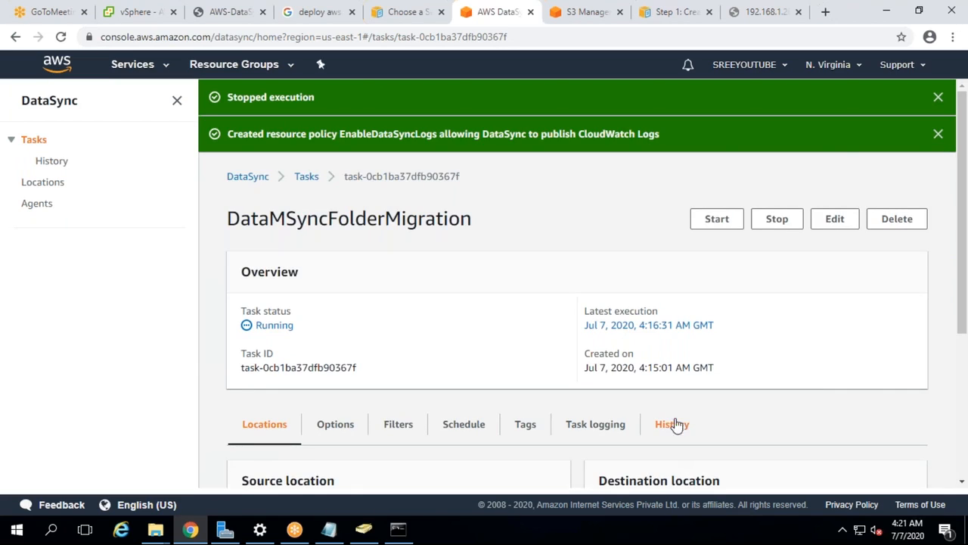
{"action": "left_click", "coordinate": [938, 135]}
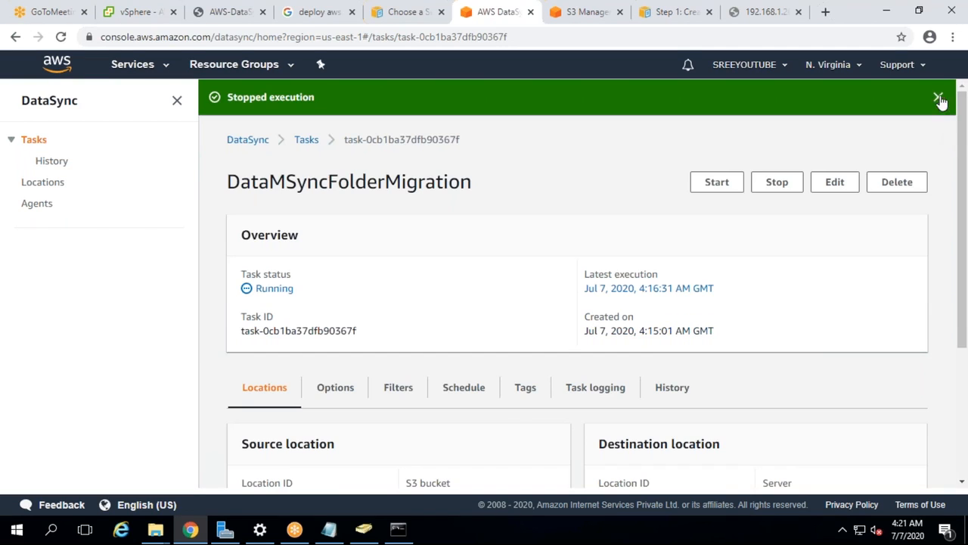
{"action": "left_click", "coordinate": [939, 97]}
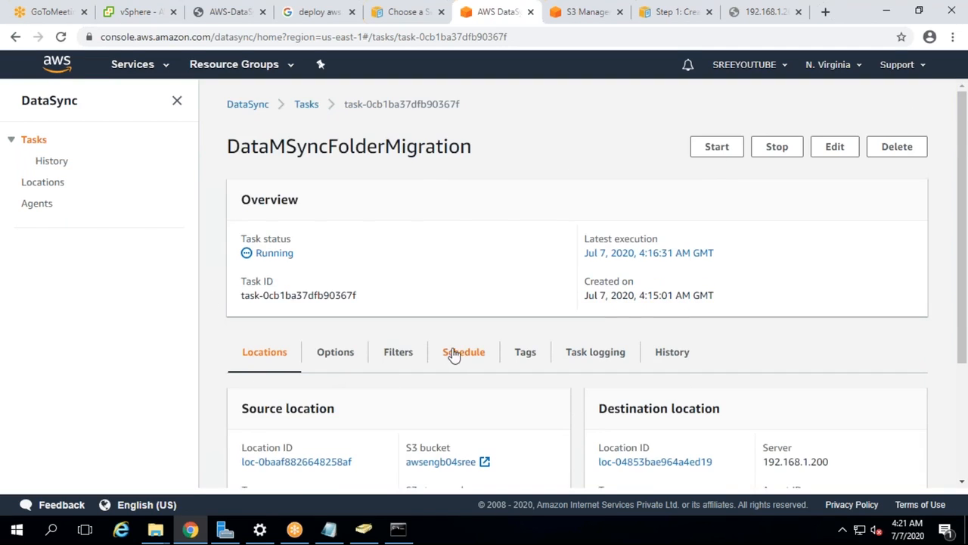
View the task's options, reload the task page, and recheck the awsengb04sree bucket before returning to DataSync.
{"action": "left_click", "coordinate": [334, 357]}
{"action": "left_click", "coordinate": [61, 36]}
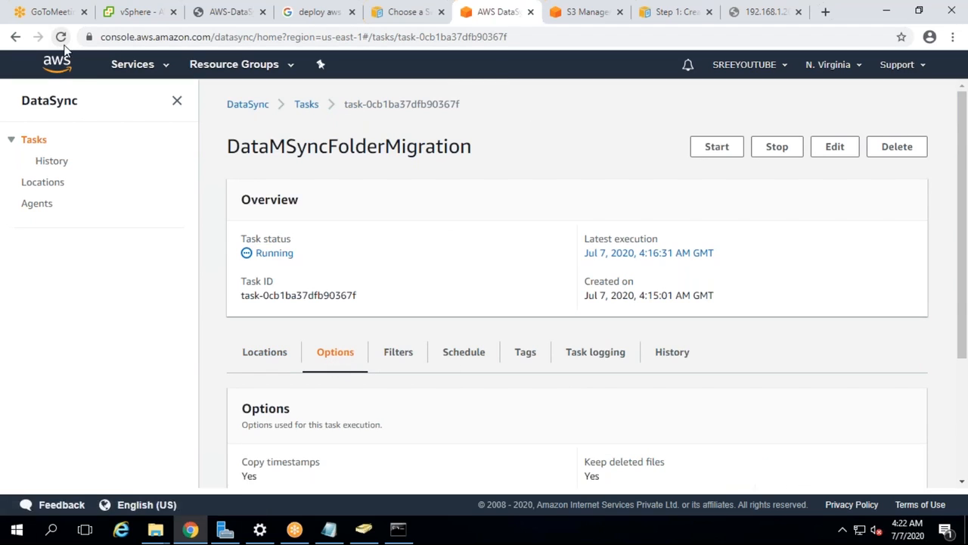
{"action": "left_click", "coordinate": [542, 17]}
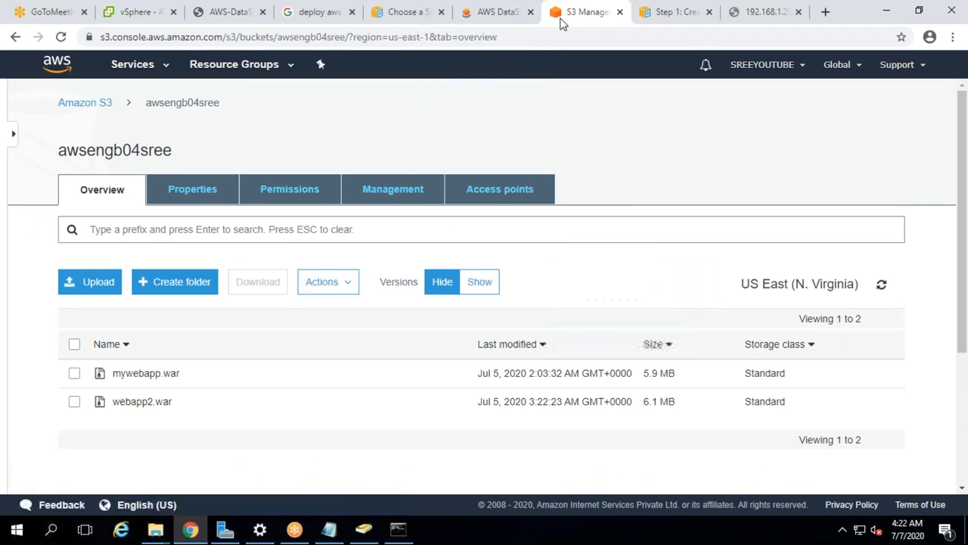
{"action": "left_click", "coordinate": [494, 17]}
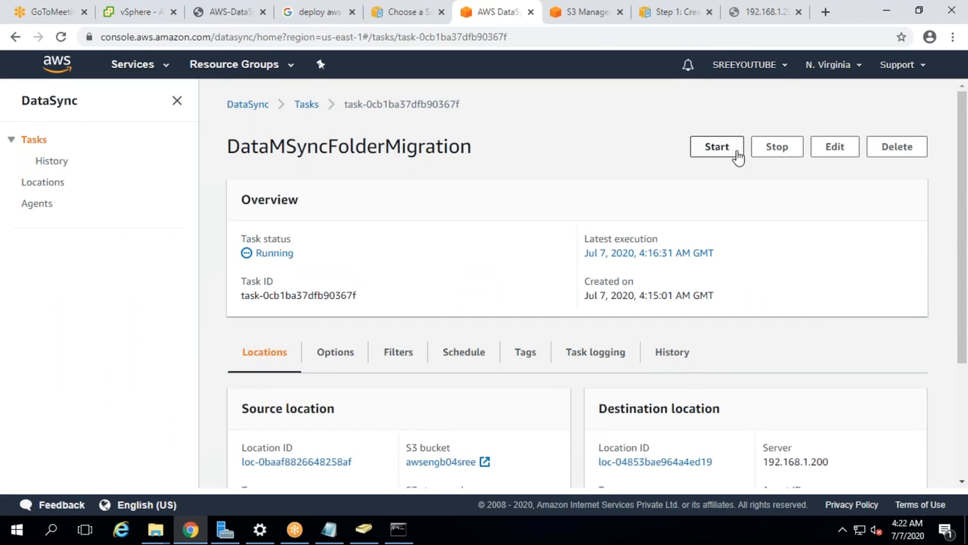
Try to stop the DataMSyncFolderMigration execution from the task list, confirm the stop, and dismiss the notification.
{"action": "left_click", "coordinate": [307, 104]}
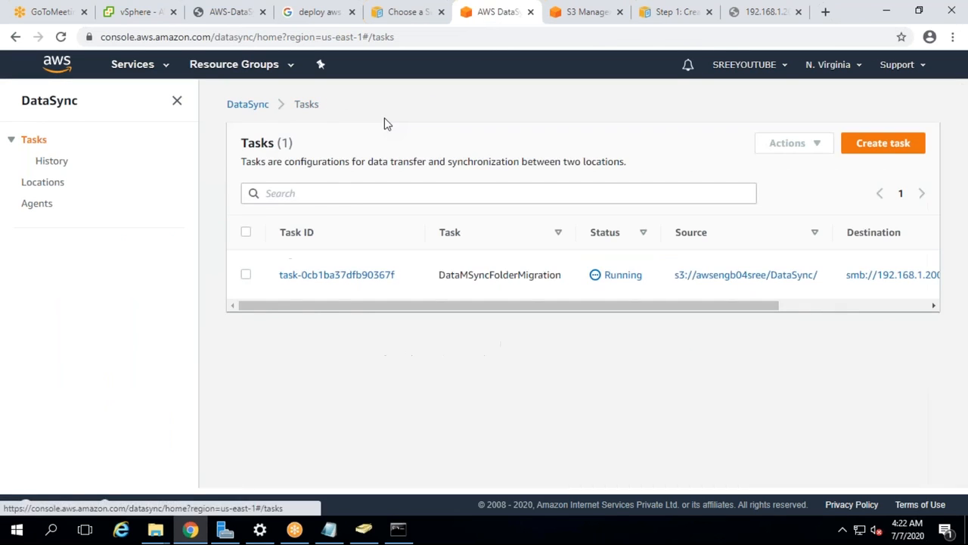
{"action": "left_click", "coordinate": [247, 275]}
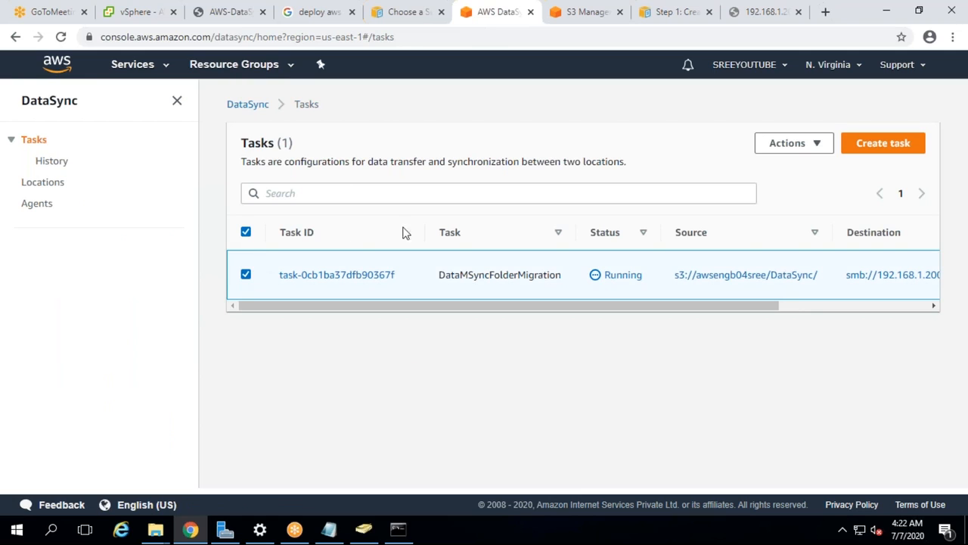
{"action": "left_click", "coordinate": [790, 144]}
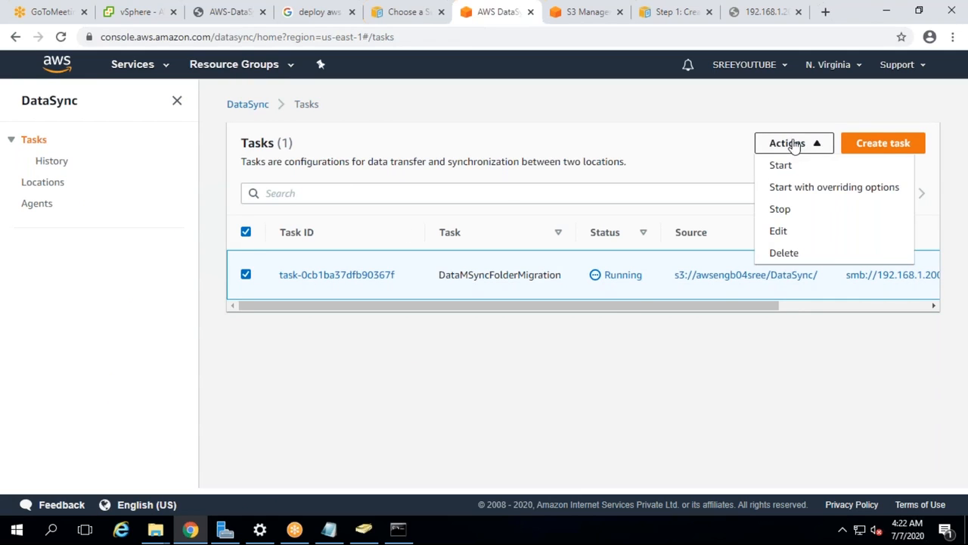
{"action": "left_click", "coordinate": [800, 211]}
{"action": "left_click", "coordinate": [656, 326]}
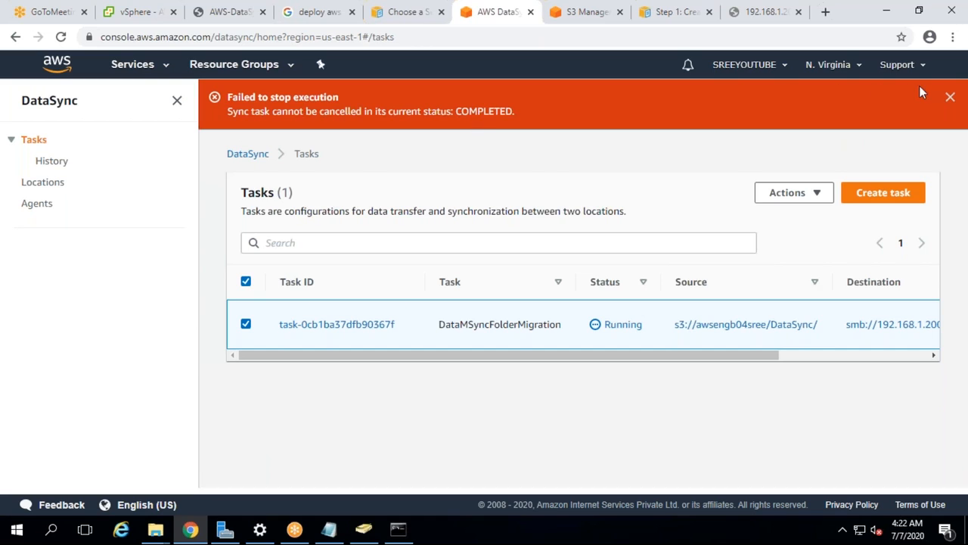
{"action": "left_click", "coordinate": [950, 96]}
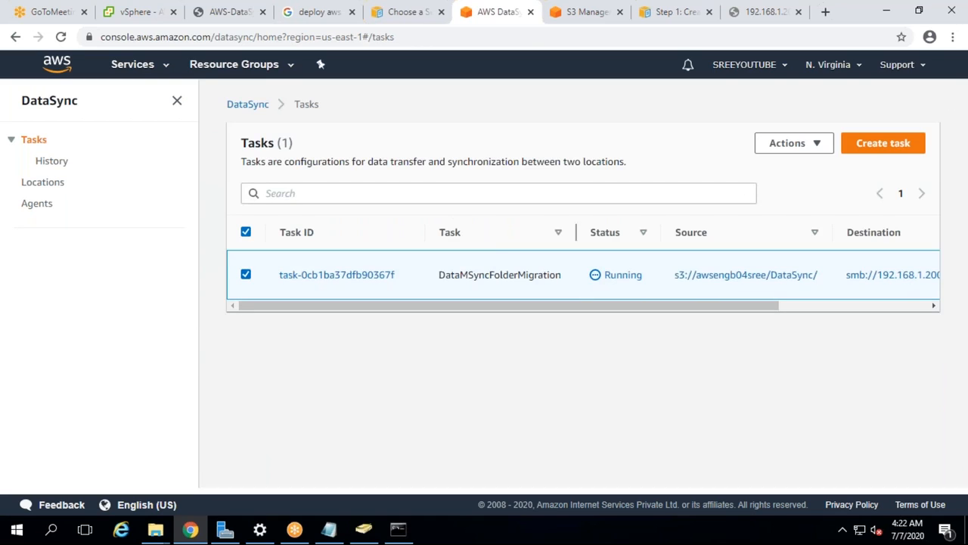
Open the DataMSyncFolderMigration task details and review its status, source location and destination location.
{"action": "left_click", "coordinate": [370, 275]}
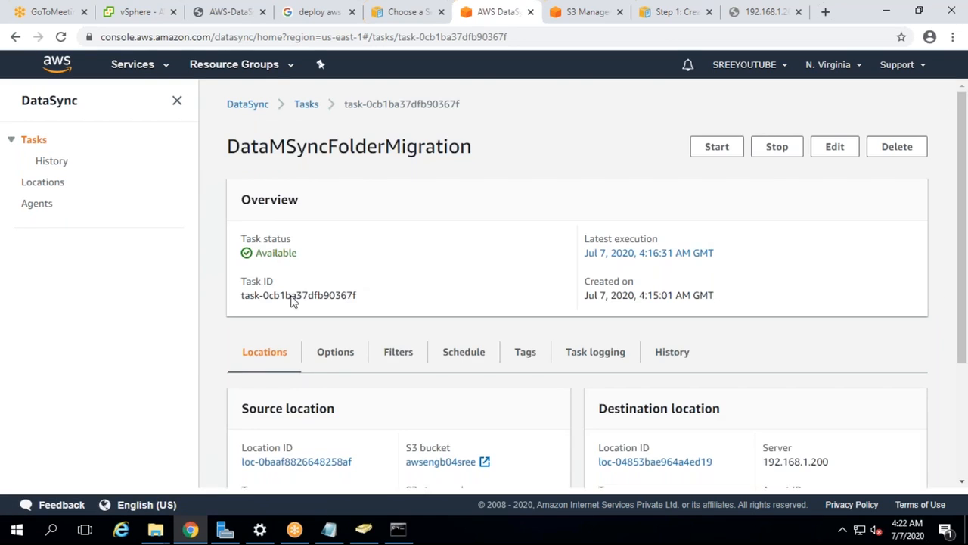
{"action": "scroll", "coordinate": [283, 255], "scroll_direction": "down", "scroll_amount": 2}
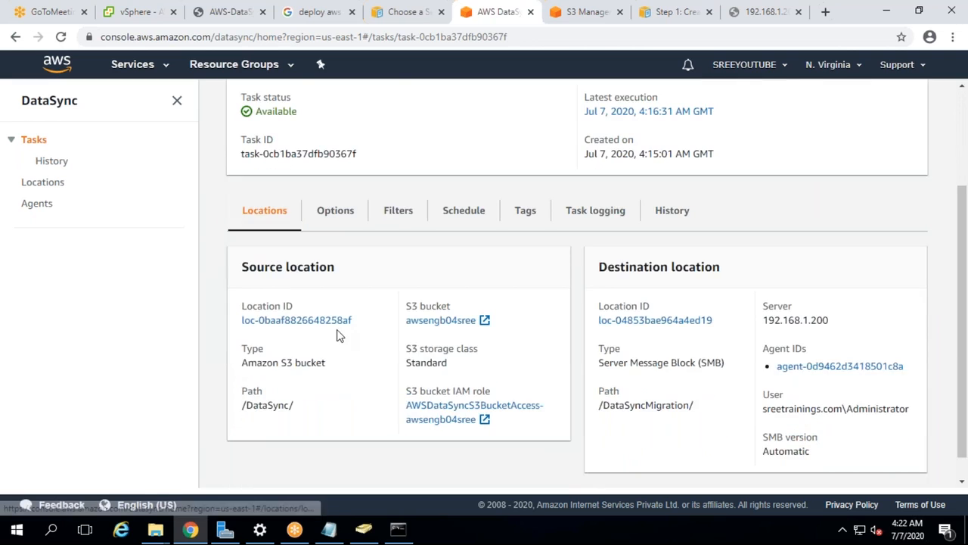
{"action": "scroll", "coordinate": [370, 283], "scroll_direction": "up", "scroll_amount": 2}
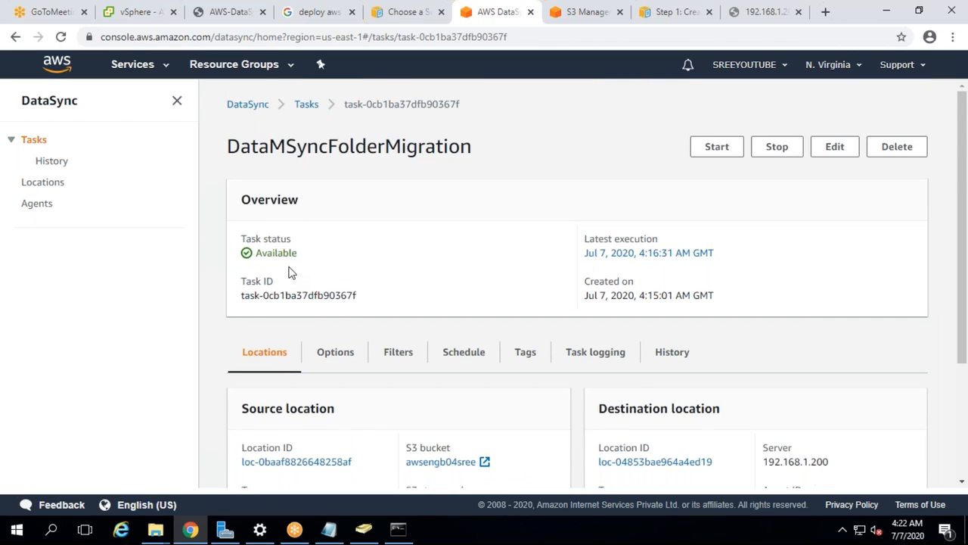
{"action": "scroll", "coordinate": [519, 320], "scroll_direction": "down", "scroll_amount": 2}
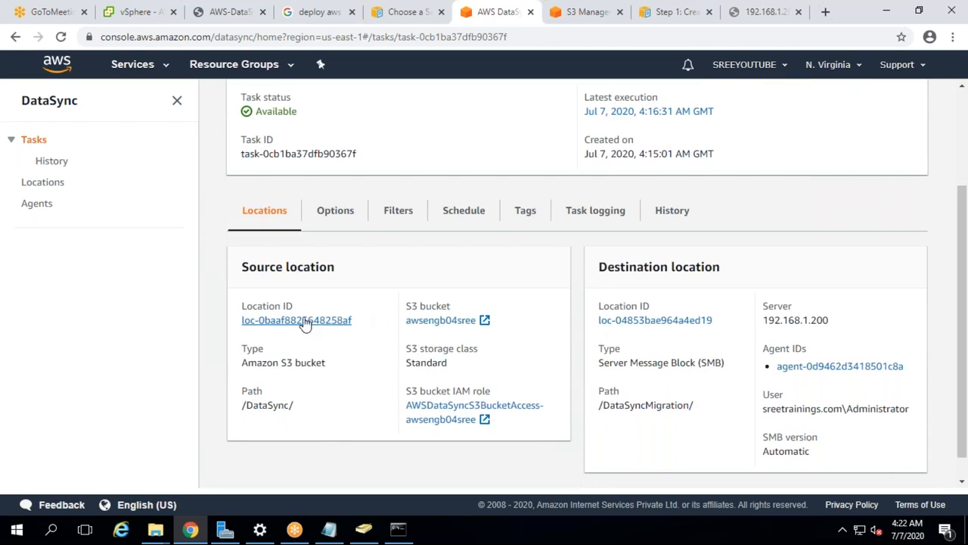
Refresh the awsengb04sree bucket in S3 and inspect its contents with object versions shown, then hidden again.
{"action": "left_click", "coordinate": [587, 15]}
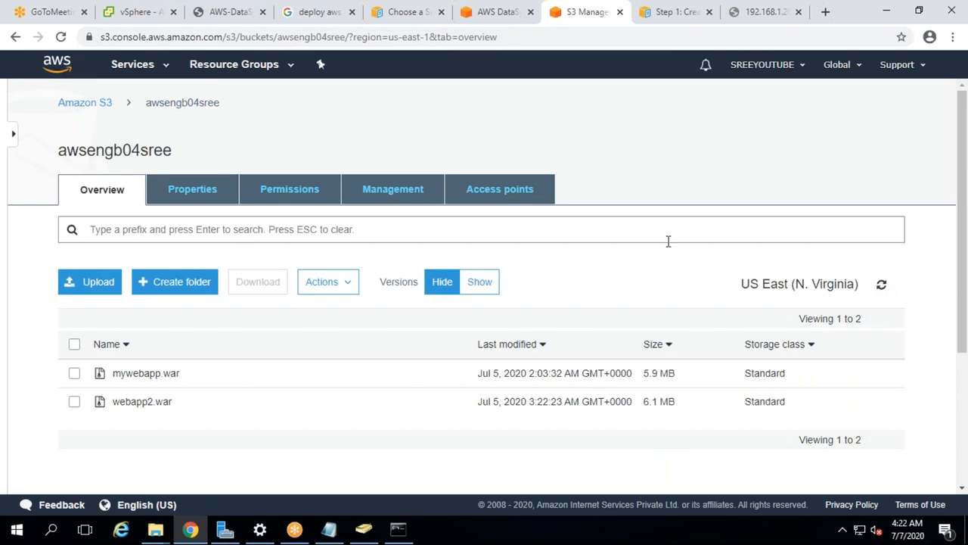
{"action": "left_click", "coordinate": [882, 284]}
{"action": "left_click", "coordinate": [60, 37]}
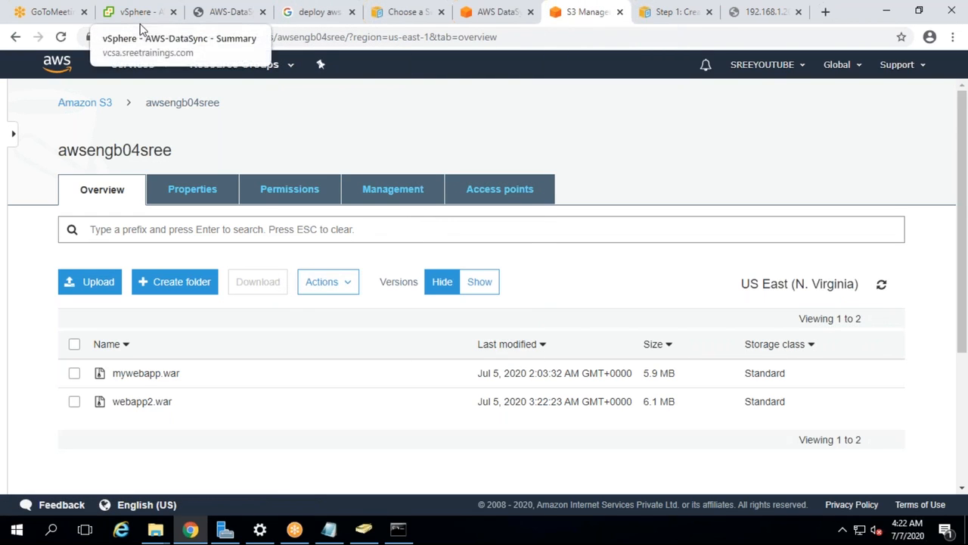
{"action": "left_click", "coordinate": [478, 280]}
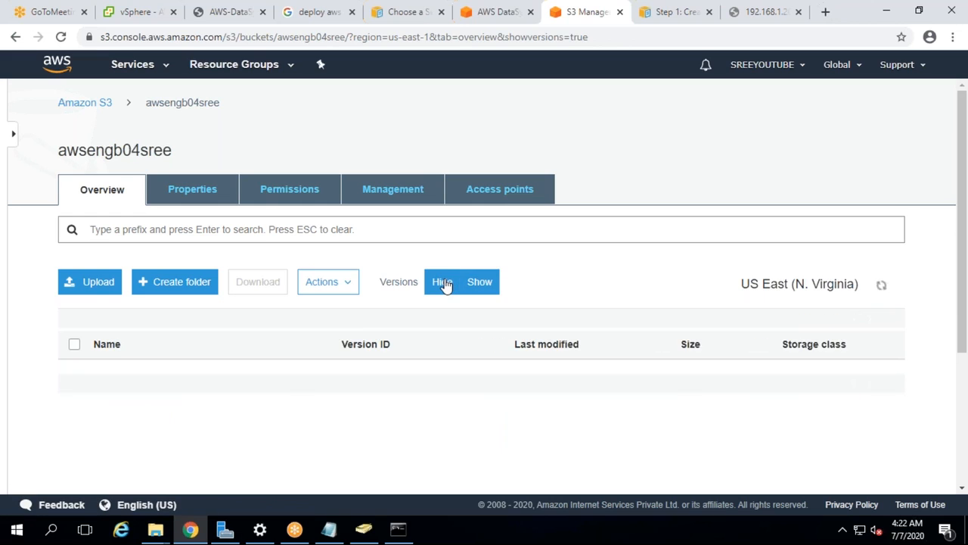
{"action": "left_click", "coordinate": [445, 282]}
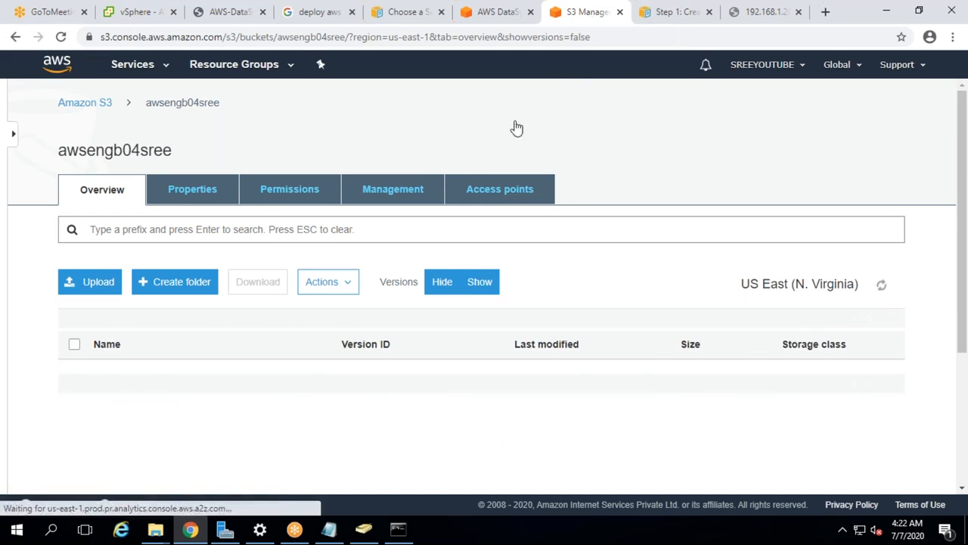
{"action": "left_click", "coordinate": [466, 283]}
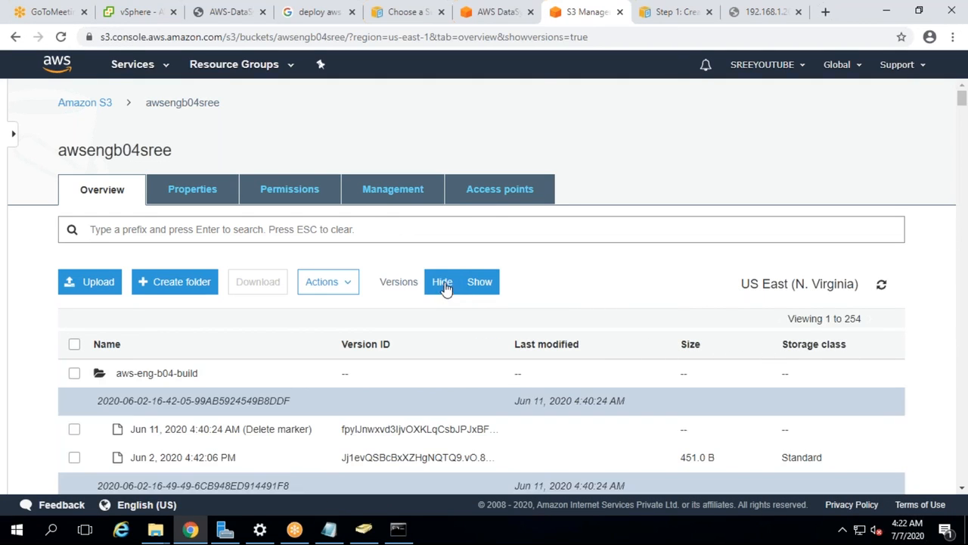
{"action": "scroll", "coordinate": [688, 306], "scroll_direction": "down", "scroll_amount": 5}
{"action": "scroll", "coordinate": [485, 303], "scroll_direction": "up", "scroll_amount": 10}
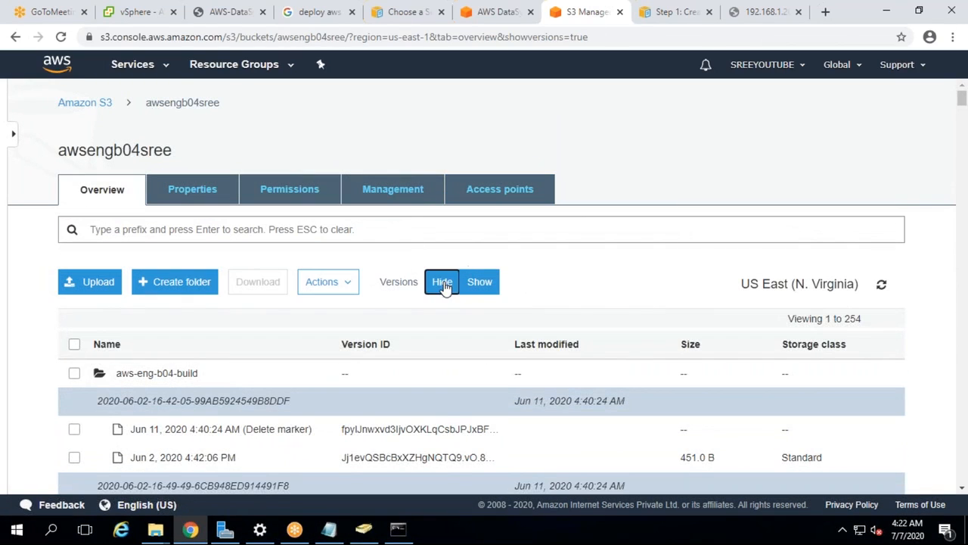
{"action": "left_click", "coordinate": [443, 285]}
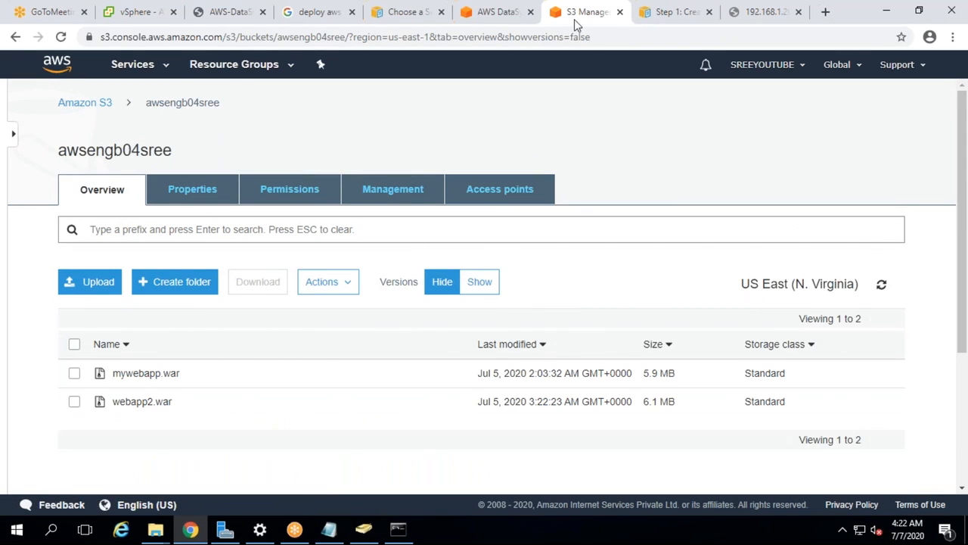
Return to the DataSync task, review its edit settings including filtering and schedule, and cancel without saving.
{"action": "left_click", "coordinate": [473, 15]}
{"action": "scroll", "coordinate": [414, 135], "scroll_direction": "up", "scroll_amount": 3}
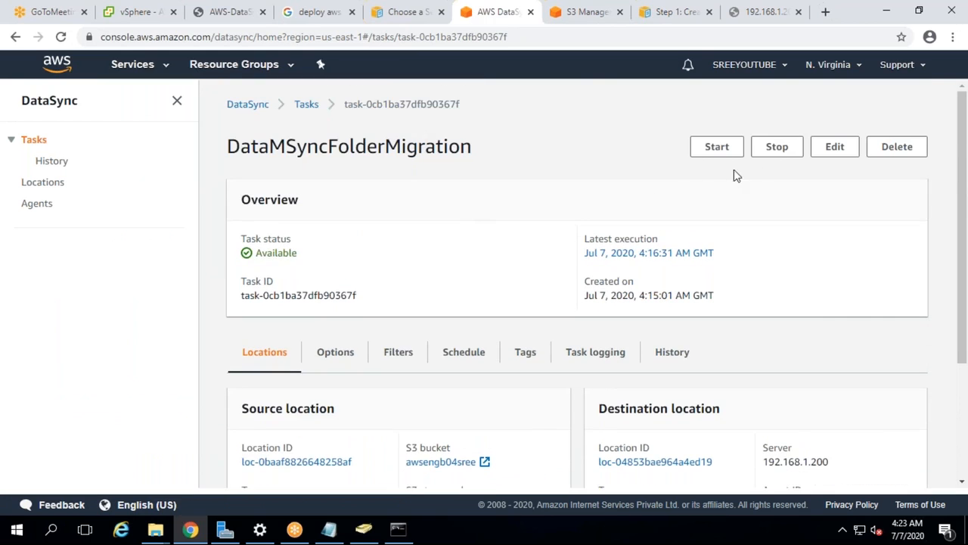
{"action": "left_click", "coordinate": [836, 147]}
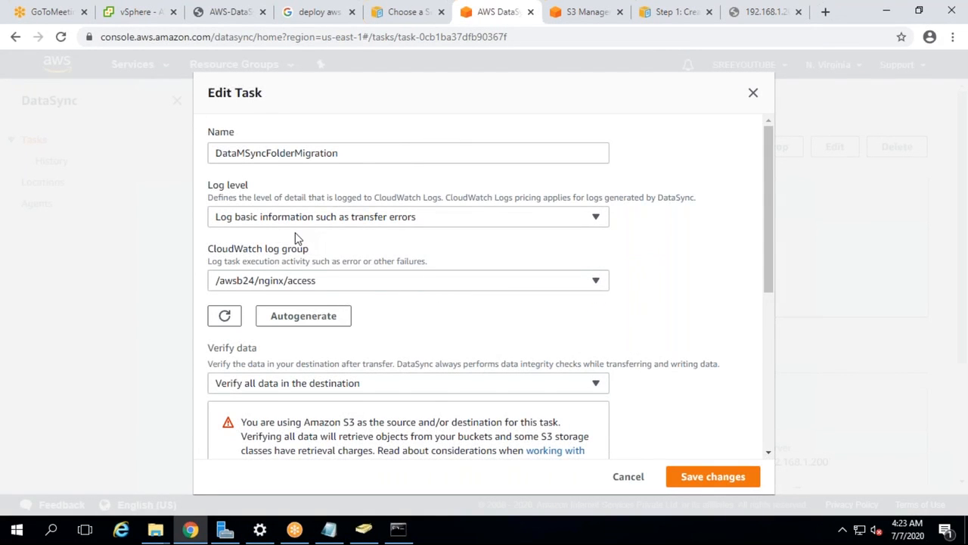
{"action": "scroll", "coordinate": [314, 355], "scroll_direction": "down", "scroll_amount": 4}
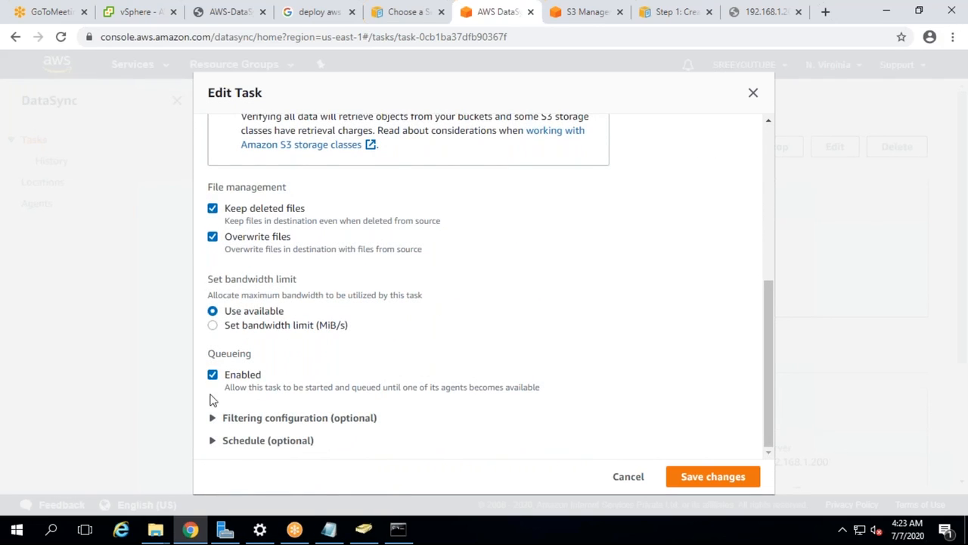
{"action": "left_click", "coordinate": [212, 418]}
{"action": "left_click", "coordinate": [215, 441]}
{"action": "scroll", "coordinate": [300, 355], "scroll_direction": "up", "scroll_amount": 6}
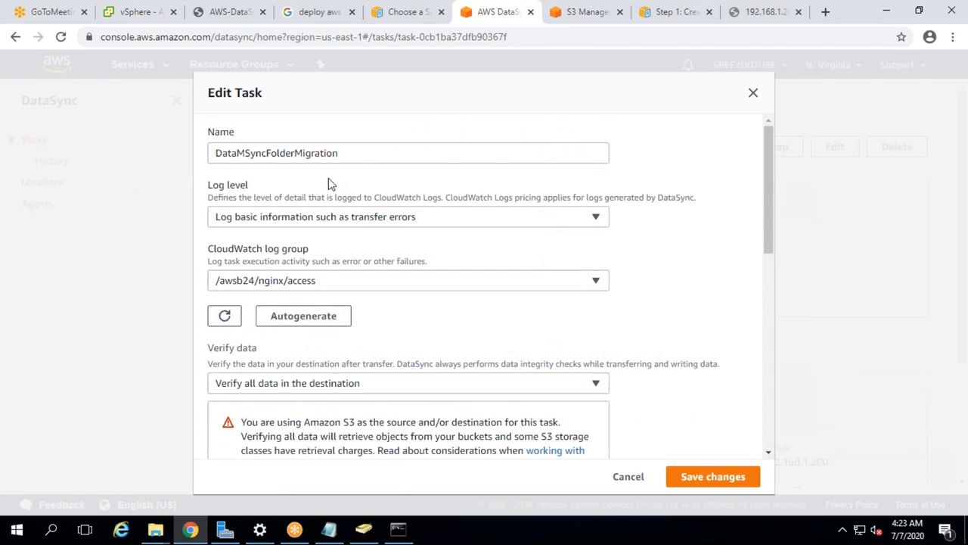
{"action": "left_click", "coordinate": [628, 478]}
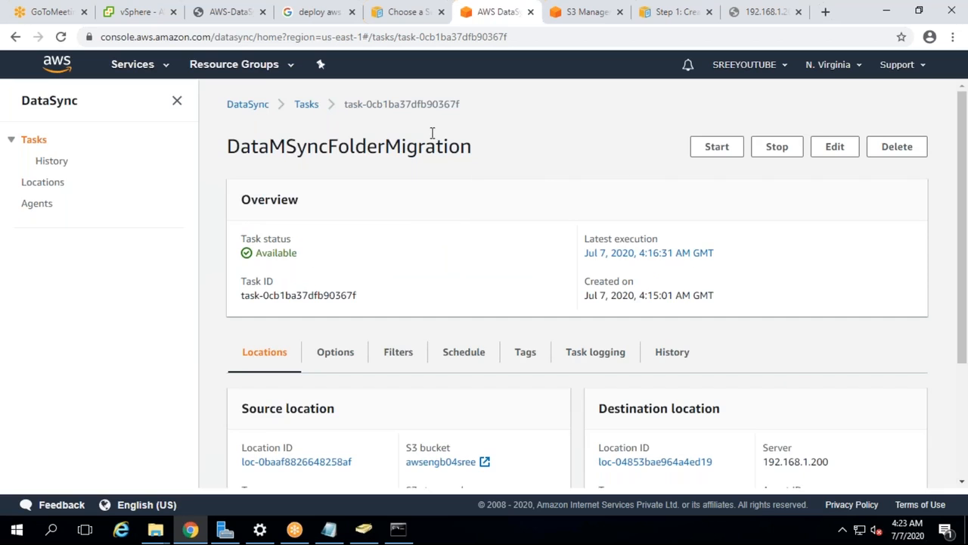
Review the DataMSyncFolderMigration edit settings from the task list and close them without saving.
{"action": "left_click", "coordinate": [311, 104]}
{"action": "left_click", "coordinate": [246, 275]}
{"action": "left_click", "coordinate": [791, 143]}
{"action": "left_click", "coordinate": [789, 229]}
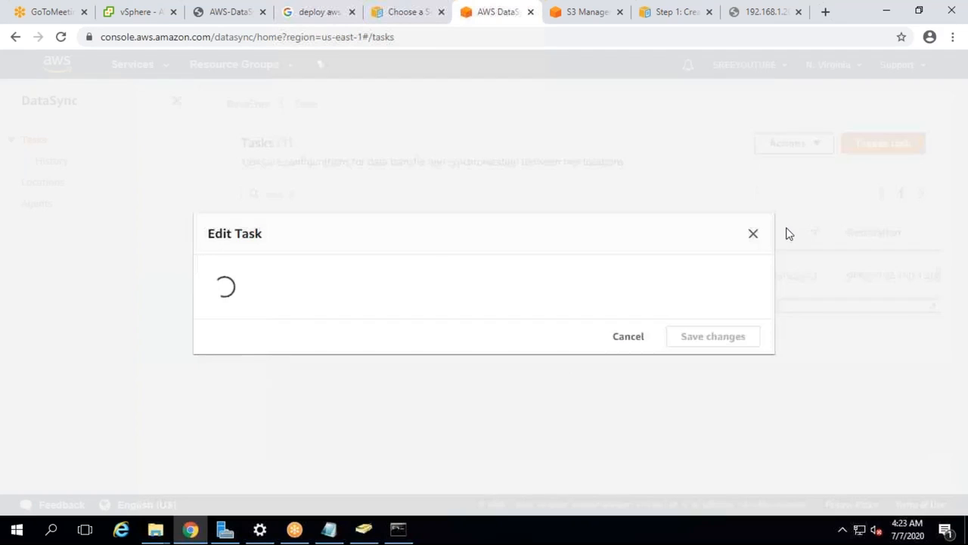
{"action": "scroll", "coordinate": [423, 293], "scroll_direction": "down", "scroll_amount": 5}
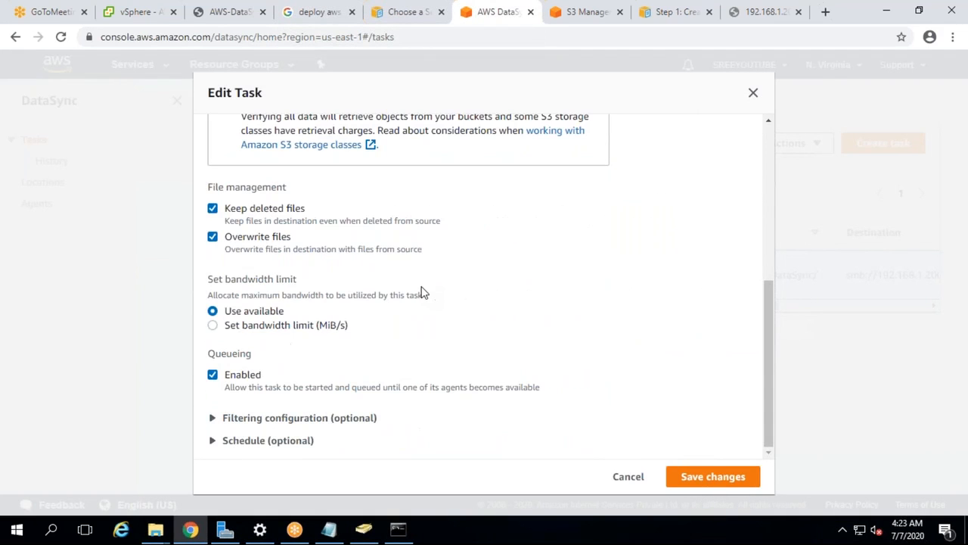
{"action": "left_click", "coordinate": [640, 473]}
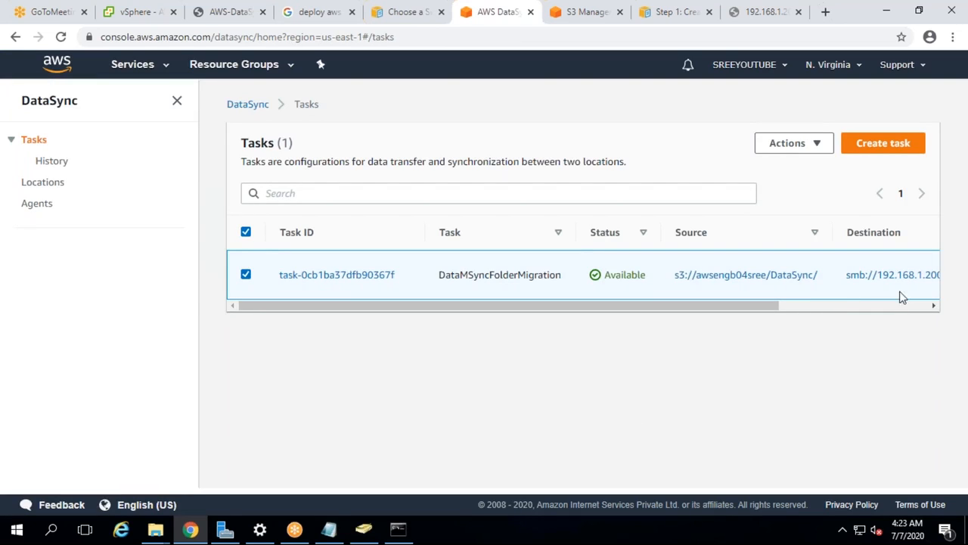
Open the task's S3 source location s3://awsengb04sree/DataSync/ and start editing the DataMSyncFolderMigration task listed there.
{"action": "left_click", "coordinate": [792, 279]}
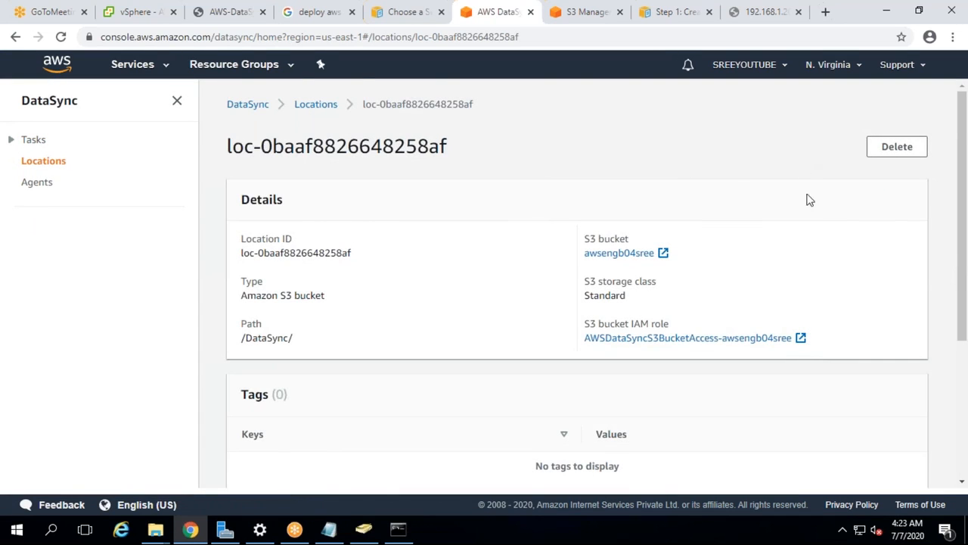
{"action": "scroll", "coordinate": [774, 255], "scroll_direction": "down", "scroll_amount": 3}
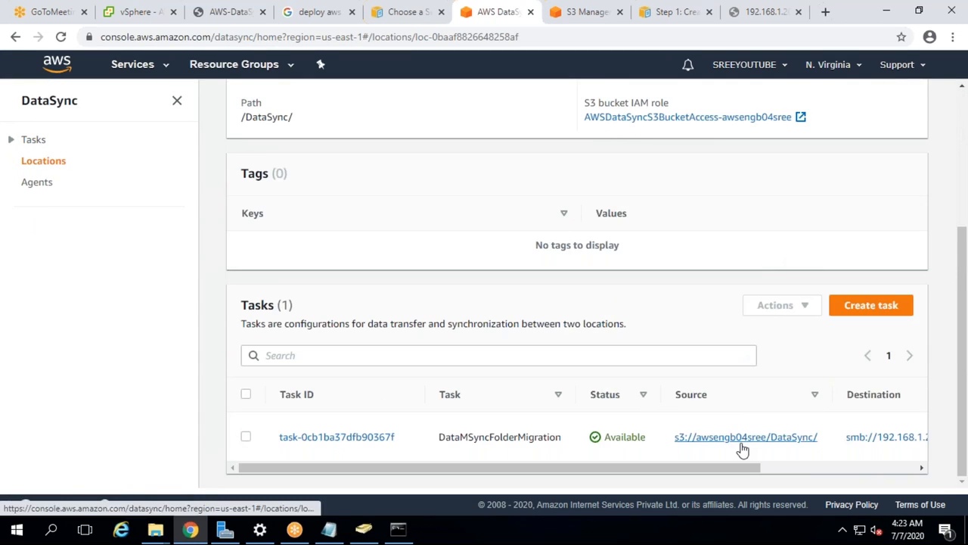
{"action": "left_click", "coordinate": [247, 438]}
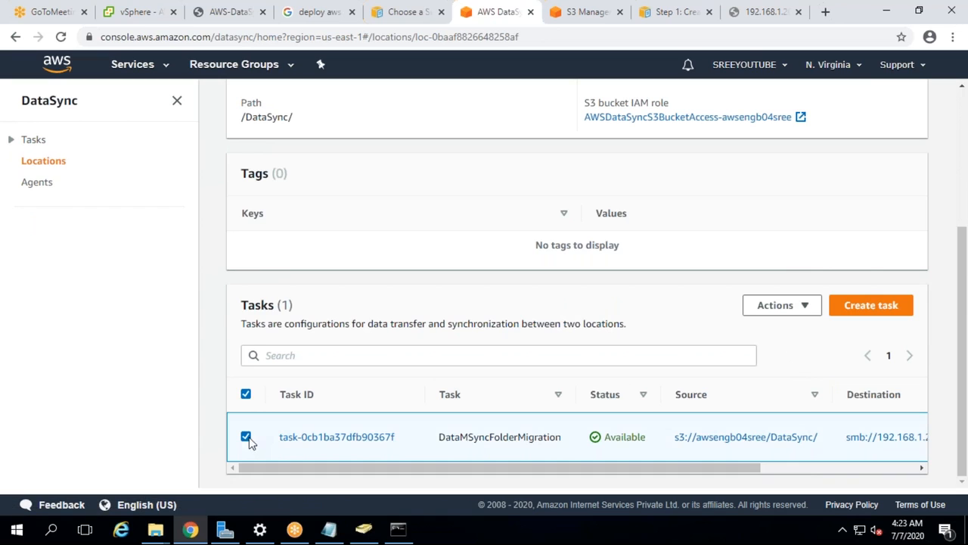
{"action": "left_click", "coordinate": [784, 310]}
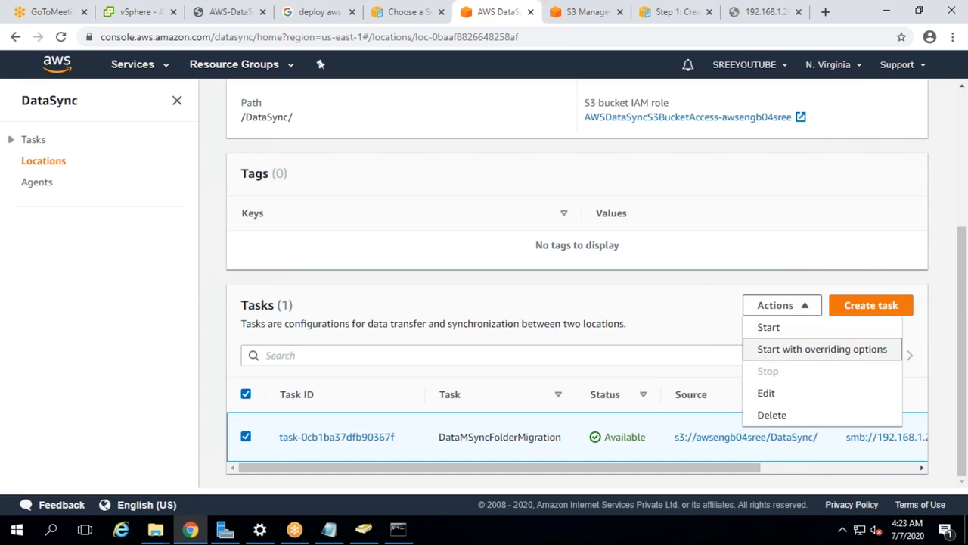
{"action": "left_click", "coordinate": [779, 395]}
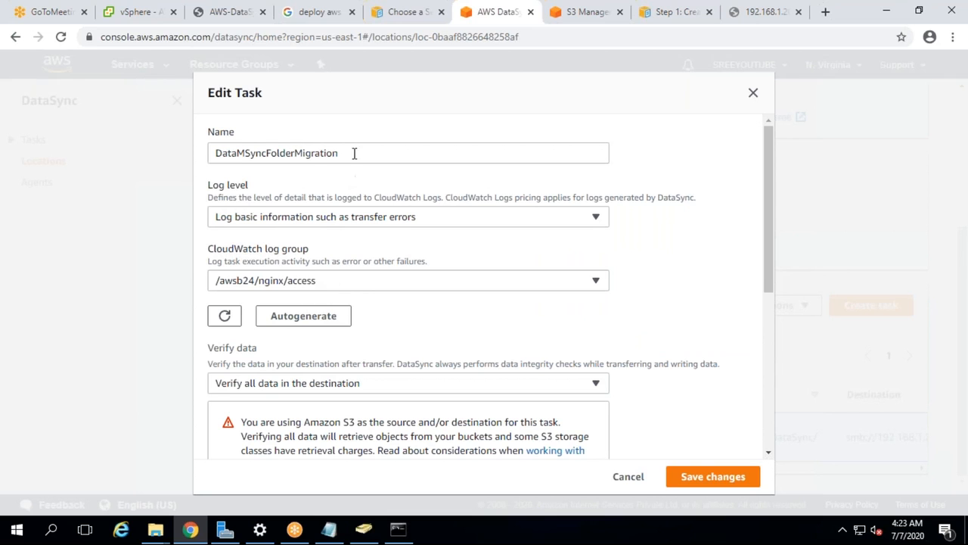
Set the task's data verification to "Verify only the data transferred" and save the changes.
{"action": "scroll", "coordinate": [355, 154], "scroll_direction": "down", "scroll_amount": 4}
{"action": "scroll", "coordinate": [266, 199], "scroll_direction": "up", "scroll_amount": 1}
{"action": "scroll", "coordinate": [357, 159], "scroll_direction": "up", "scroll_amount": 1}
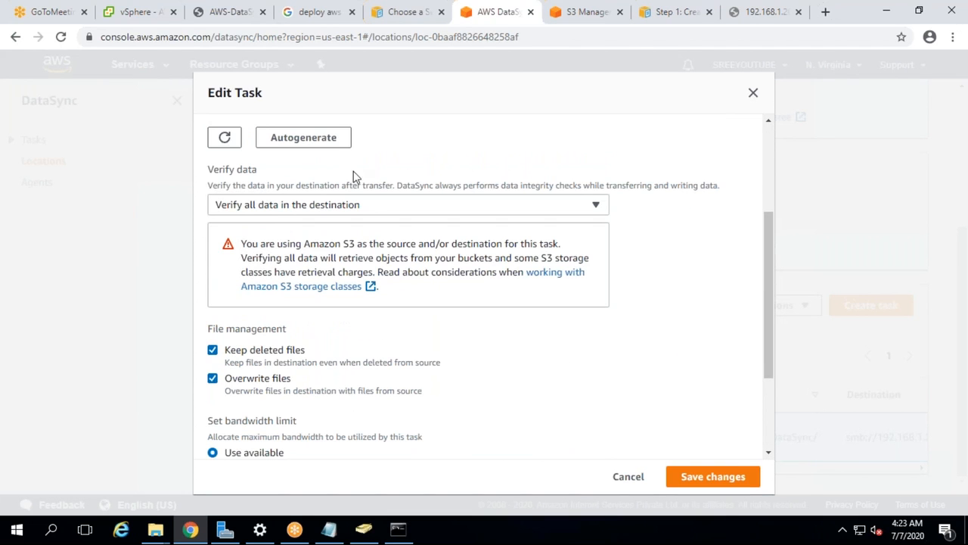
{"action": "left_click", "coordinate": [350, 215]}
{"action": "left_click", "coordinate": [351, 215]}
{"action": "left_click", "coordinate": [354, 213]}
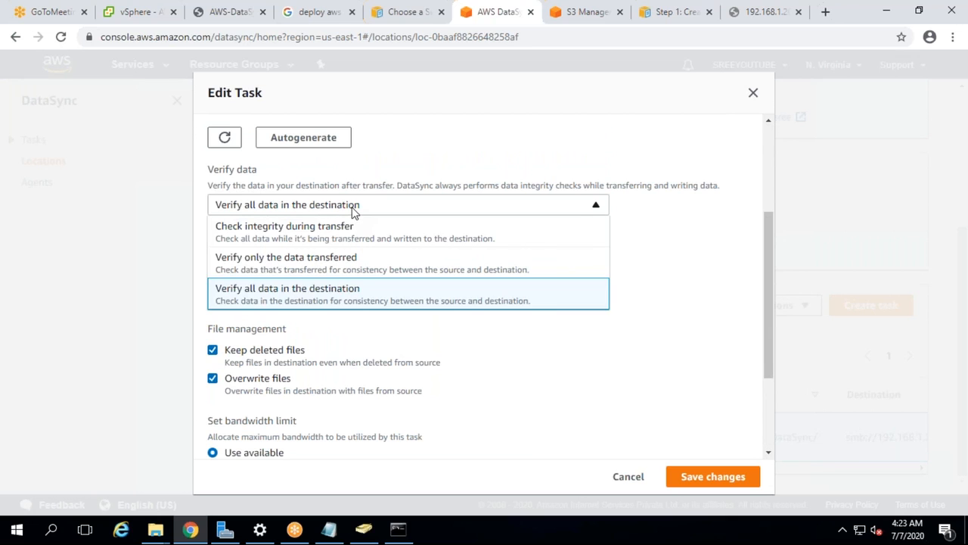
{"action": "left_click", "coordinate": [346, 261]}
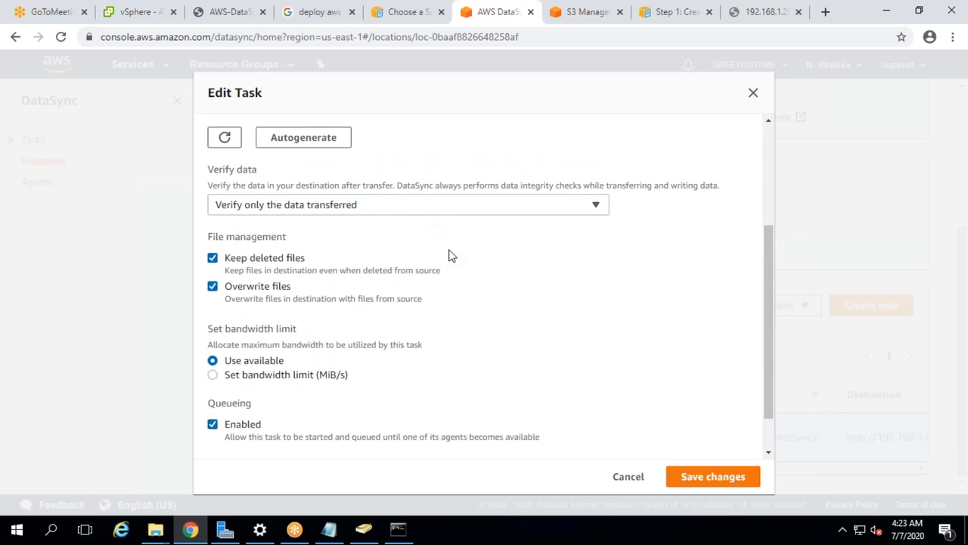
{"action": "scroll", "coordinate": [570, 343], "scroll_direction": "up", "scroll_amount": 1}
{"action": "scroll", "coordinate": [570, 343], "scroll_direction": "up", "scroll_amount": 2}
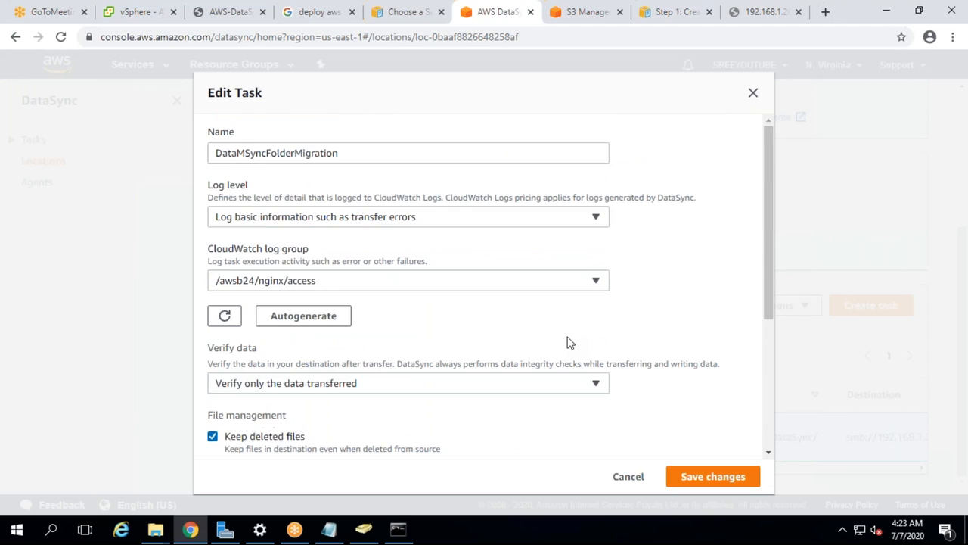
{"action": "left_click", "coordinate": [711, 473]}
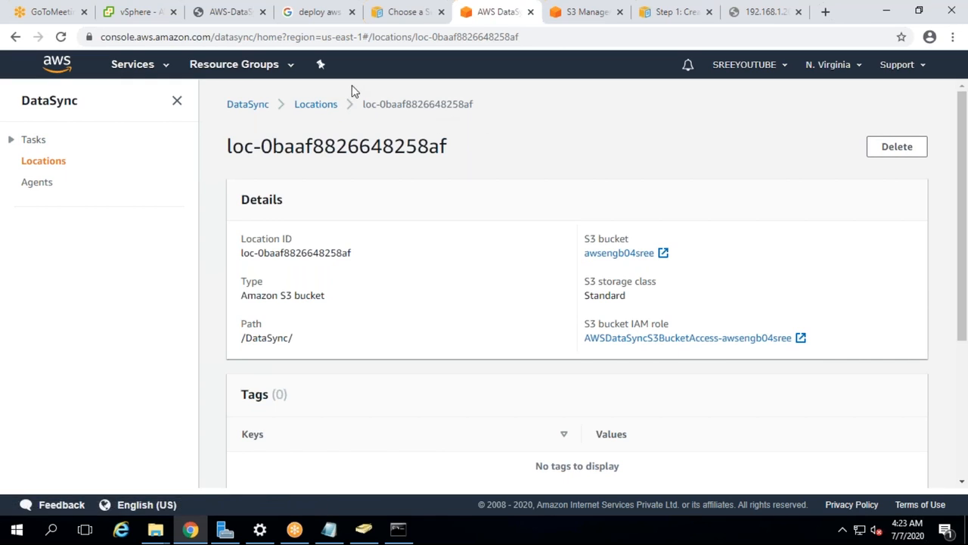
Go to the list of DataSync locations and select the S3 location with host awsengb04sree and path /DataSync/.
{"action": "left_click", "coordinate": [316, 104]}
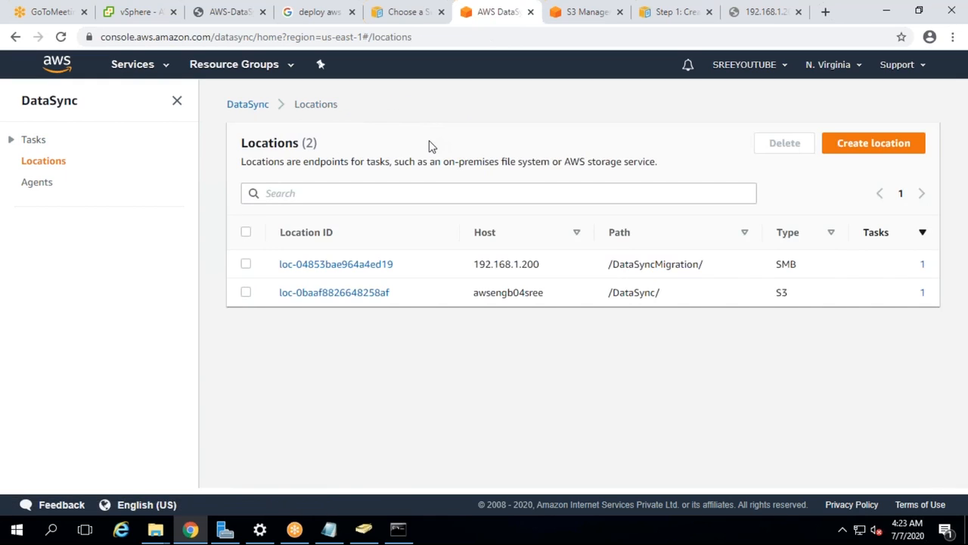
{"action": "left_click_drag", "start_coordinate": [669, 298], "coordinate": [462, 304]}
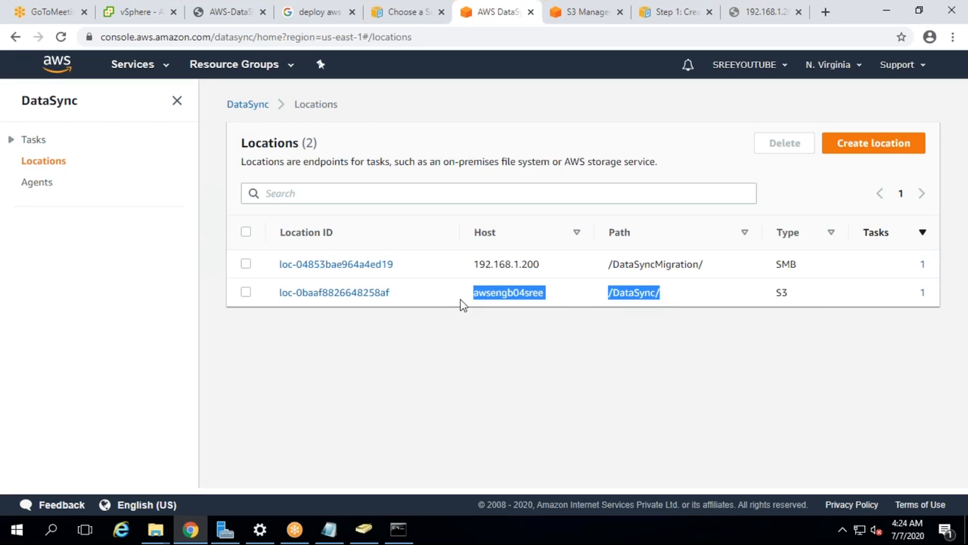
{"action": "left_click", "coordinate": [245, 293]}
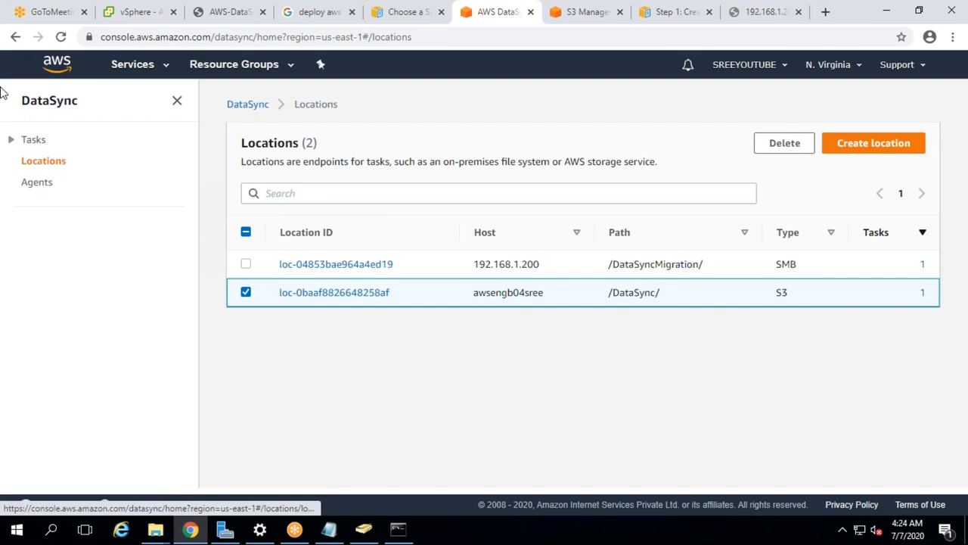
Open the DataMSyncFolderMigration task from the task list and start it with "Verify only the data transferred" and the preset options.
{"action": "left_click", "coordinate": [92, 183]}
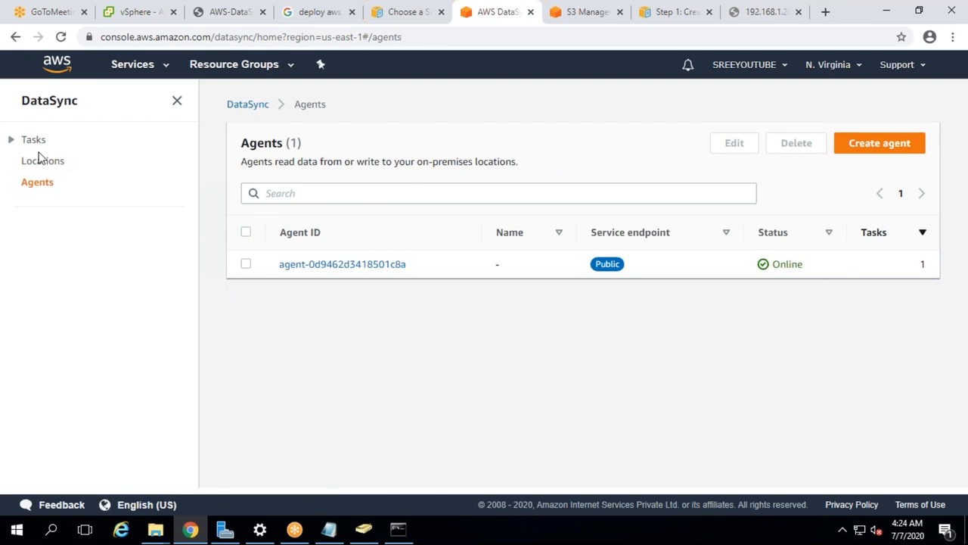
{"action": "left_click", "coordinate": [34, 144]}
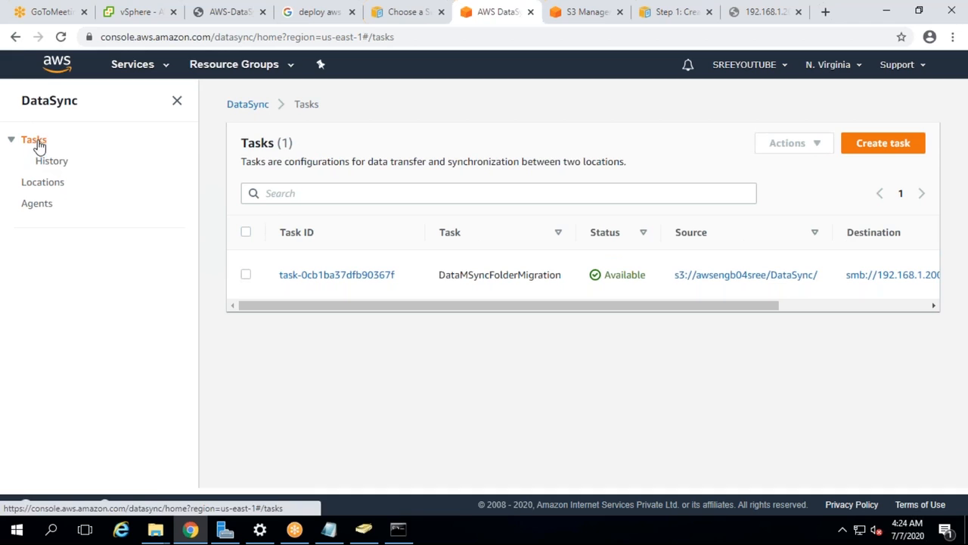
{"action": "left_click", "coordinate": [345, 277]}
{"action": "scroll", "coordinate": [356, 264], "scroll_direction": "down", "scroll_amount": 2}
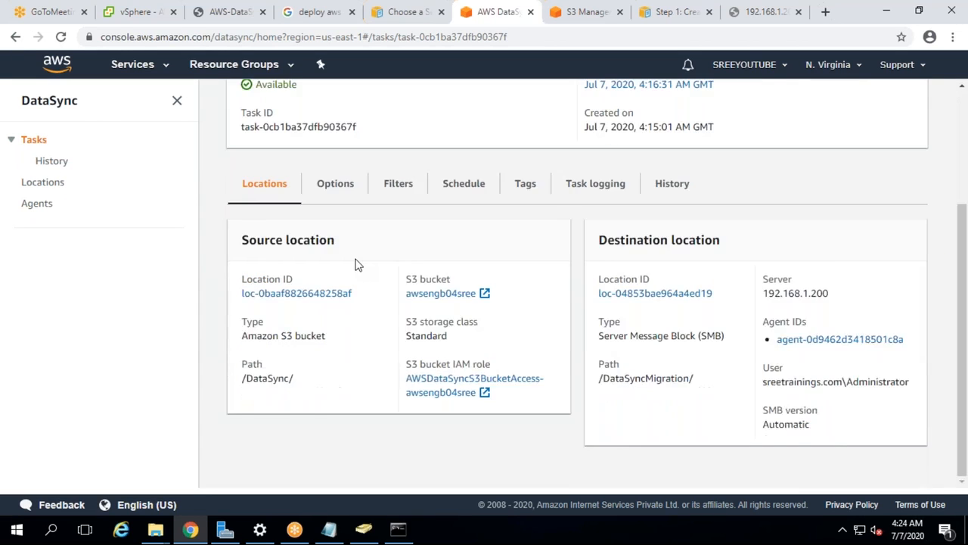
{"action": "scroll", "coordinate": [355, 264], "scroll_direction": "up", "scroll_amount": 2}
{"action": "left_click", "coordinate": [706, 149]}
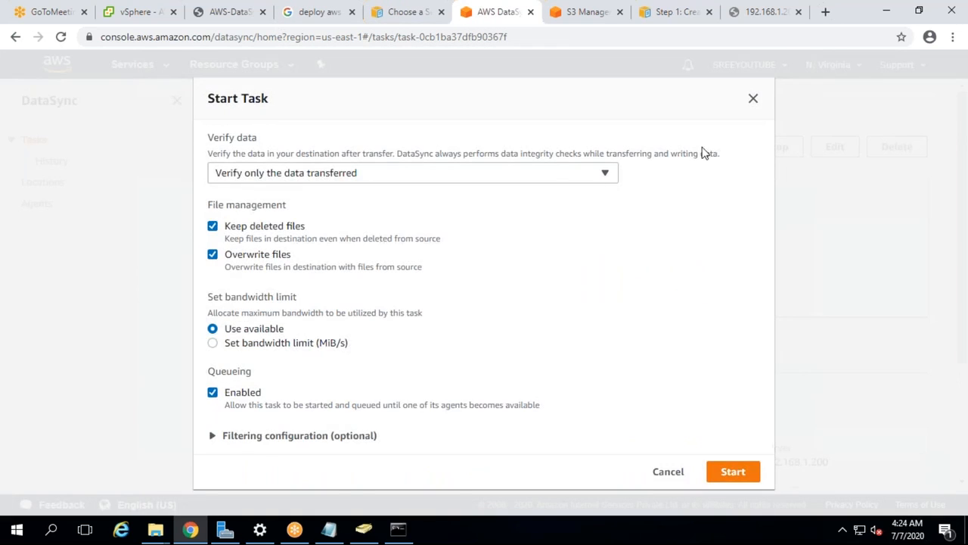
{"action": "left_click", "coordinate": [734, 472]}
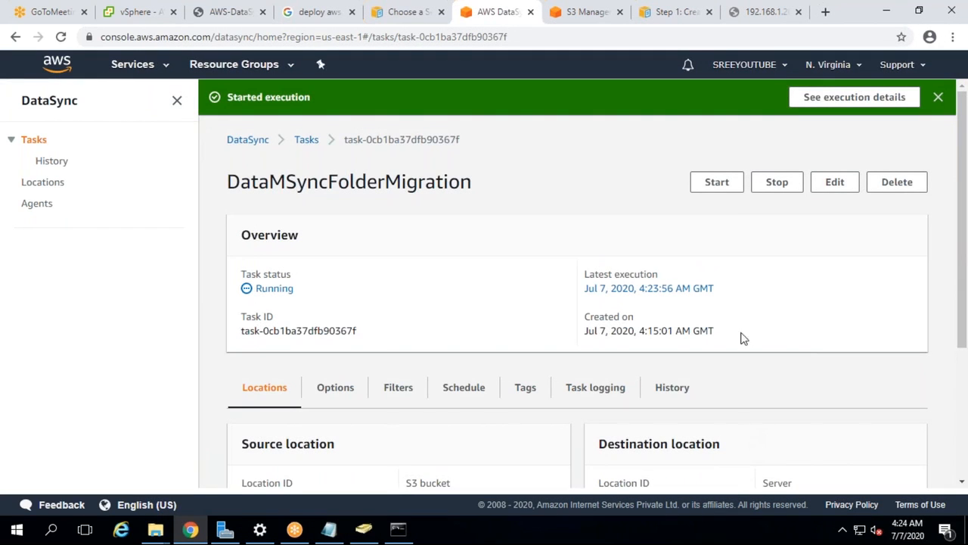
Refresh the awsengb04sree bucket's contents in S3 and return to the DataSync task's location details.
{"action": "left_click", "coordinate": [587, 17]}
{"action": "left_click", "coordinate": [882, 286]}
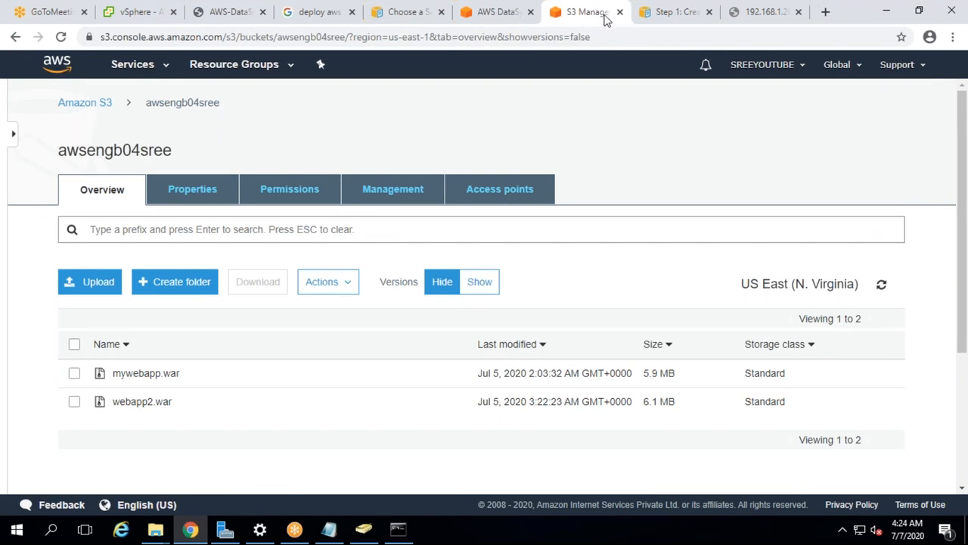
{"action": "left_click", "coordinate": [512, 23]}
{"action": "scroll", "coordinate": [427, 250], "scroll_direction": "down", "scroll_amount": 2}
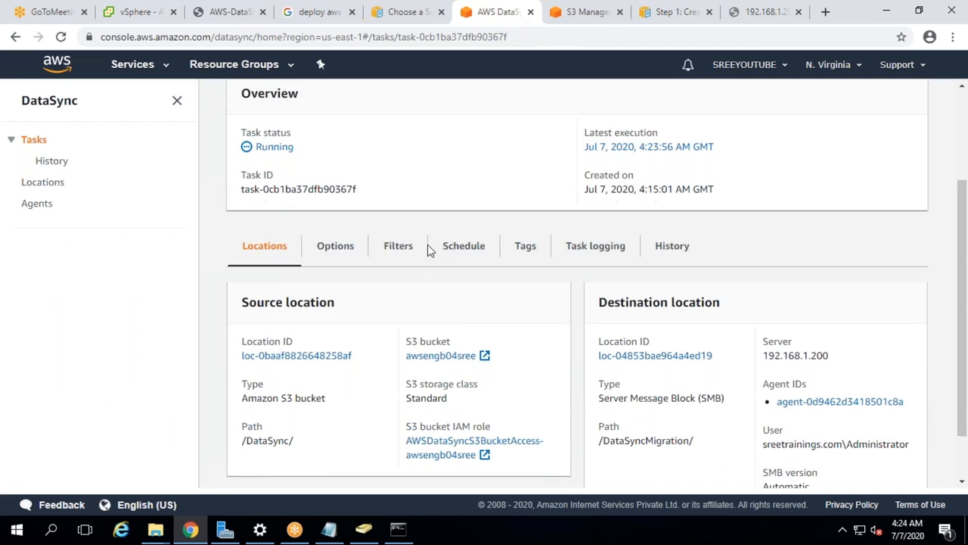
Switch to File Explorer, check the files in the DataSyncMigration share on 192.168.1.200, and return to the browser.
{"action": "left_click", "coordinate": [169, 531]}
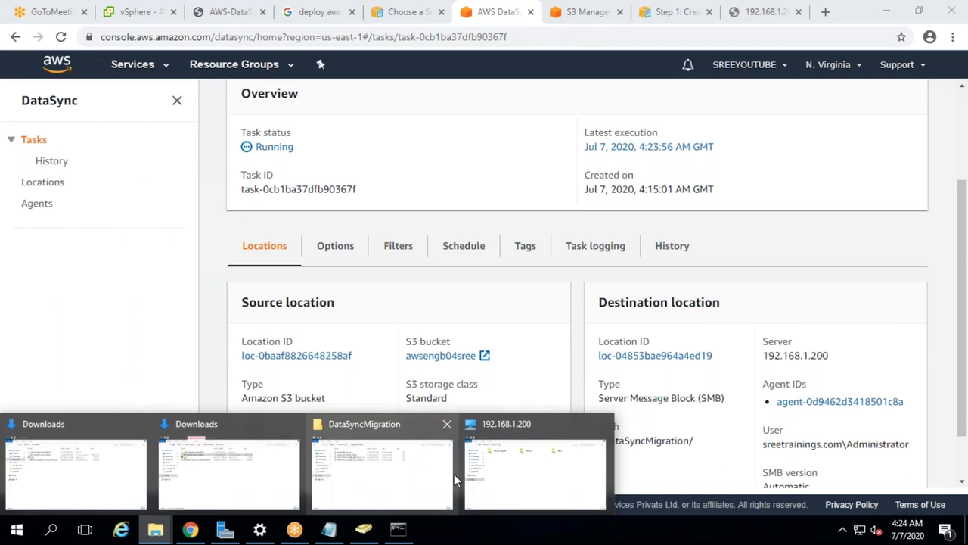
{"action": "left_click", "coordinate": [516, 478]}
{"action": "double_click", "coordinate": [383, 115]}
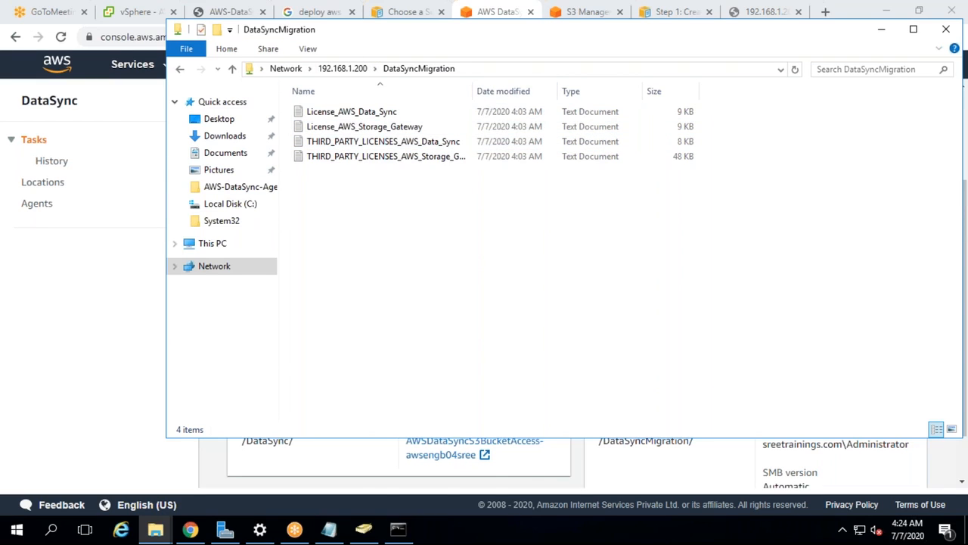
{"action": "left_click", "coordinate": [348, 469]}
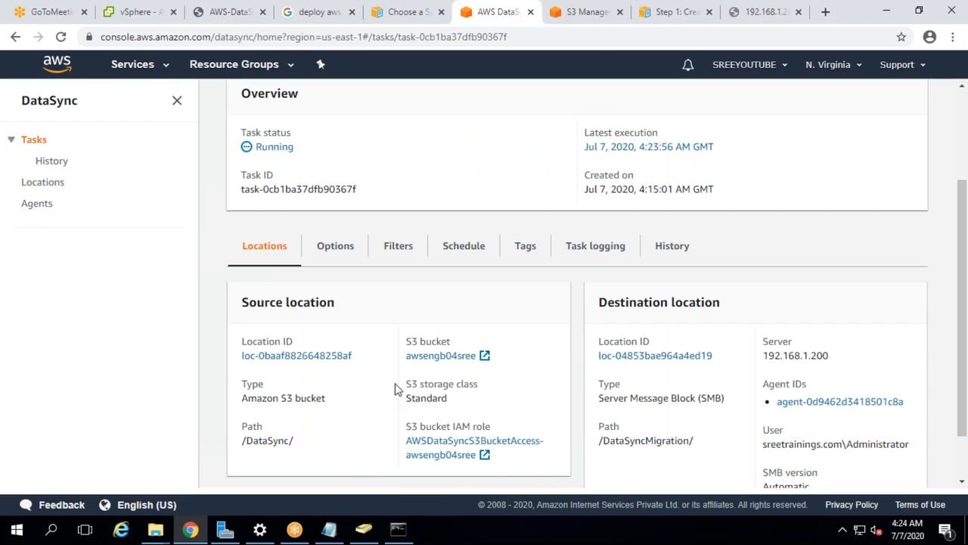
Refresh the awsengb04sree bucket listing again and compare the task's destination path /DataSyncMigration/ with its source path /DataSync/.
{"action": "left_click", "coordinate": [584, 9]}
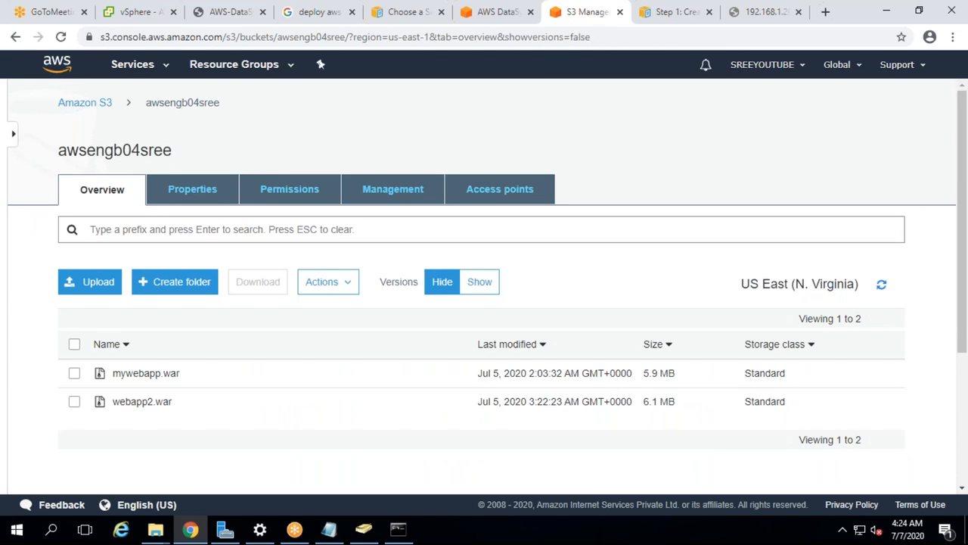
{"action": "left_click", "coordinate": [882, 284]}
{"action": "left_click", "coordinate": [507, 16]}
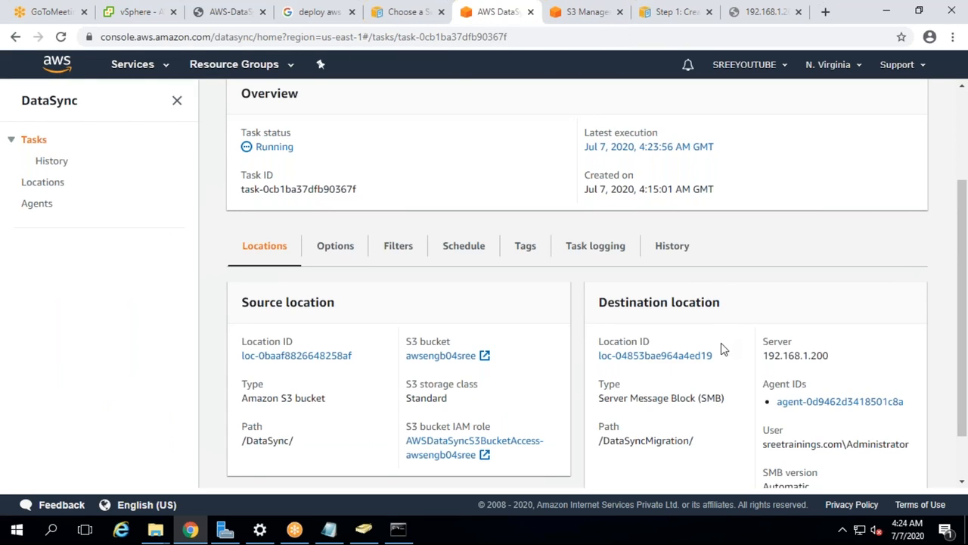
{"action": "left_click_drag", "start_coordinate": [708, 445], "coordinate": [598, 456]}
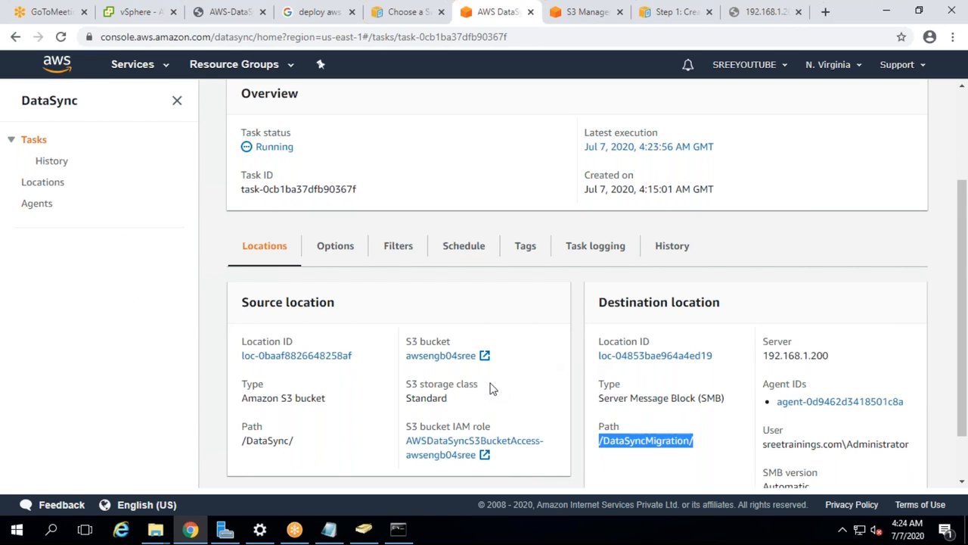
{"action": "left_click_drag", "start_coordinate": [301, 444], "coordinate": [242, 447]}
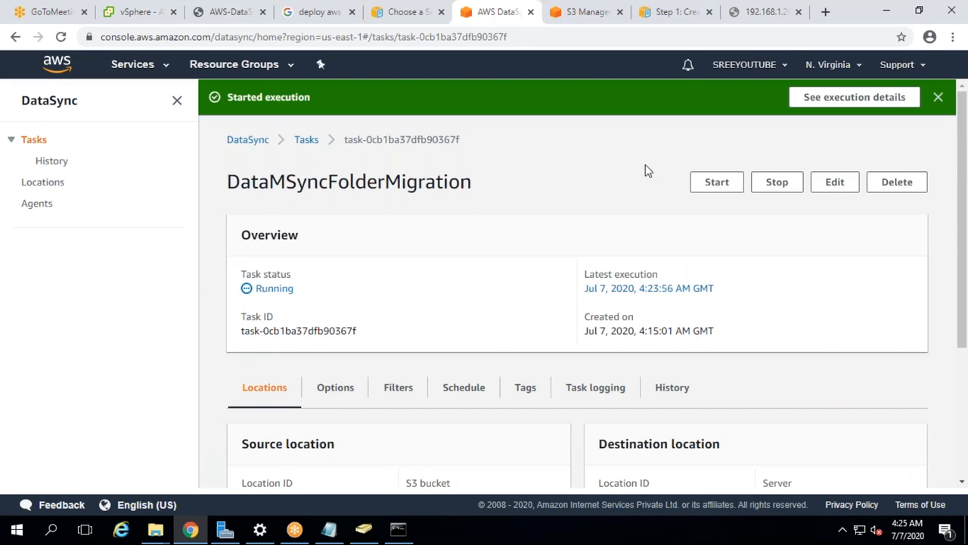
Go back to the DataSync task list, review the task's source and destination addresses, and reload the list.
{"action": "left_click", "coordinate": [257, 142]}
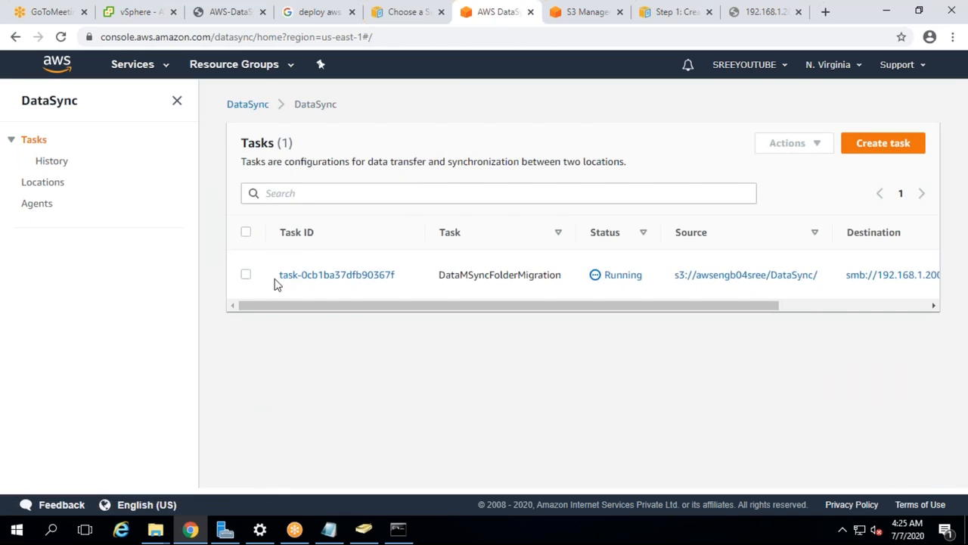
{"action": "left_click", "coordinate": [247, 275]}
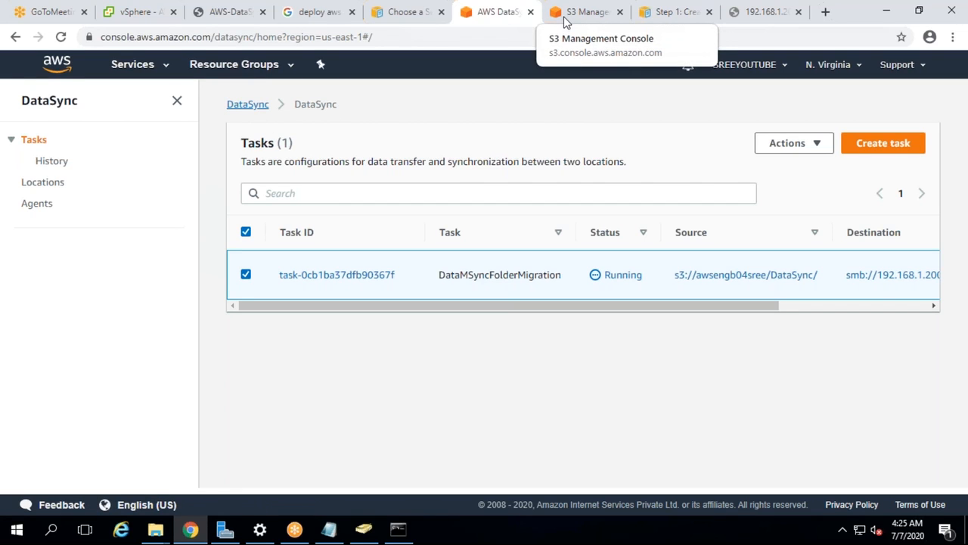
{"action": "left_click_drag", "start_coordinate": [716, 311], "coordinate": [742, 307]}
{"action": "left_click_drag", "start_coordinate": [792, 275], "coordinate": [707, 278]}
{"action": "left_click", "coordinate": [807, 279]}
{"action": "left_click_drag", "start_coordinate": [809, 283], "coordinate": [915, 277]}
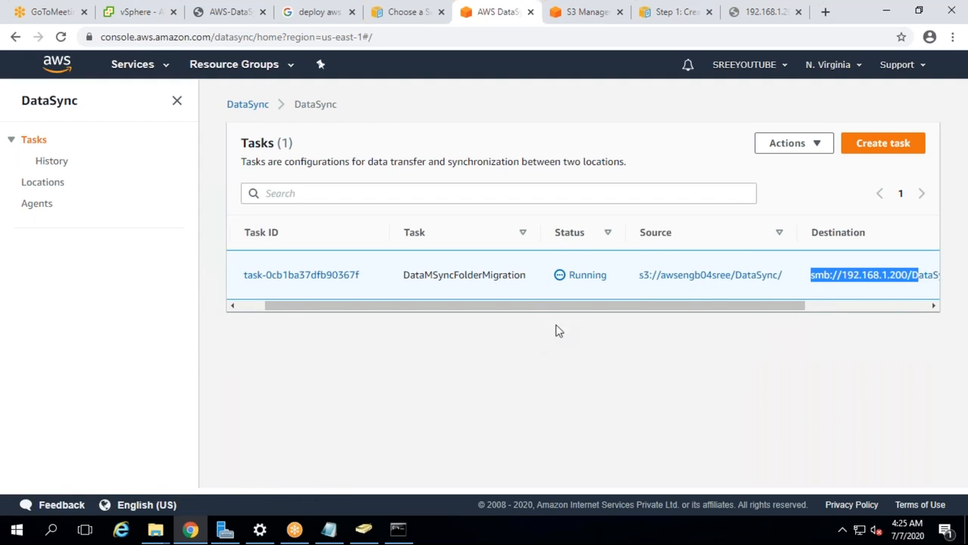
{"action": "left_click", "coordinate": [60, 38]}
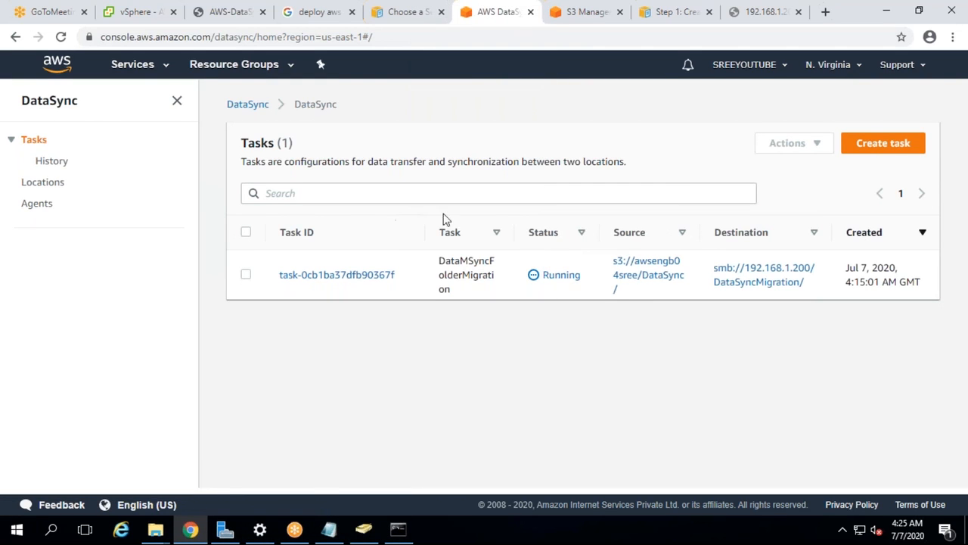
Create a folder named DataSync in the awsengb04sree bucket, reusing the name from the task's source path.
{"action": "left_click_drag", "start_coordinate": [627, 296], "coordinate": [642, 278]}
{"action": "key", "text": "ctrl+c"}
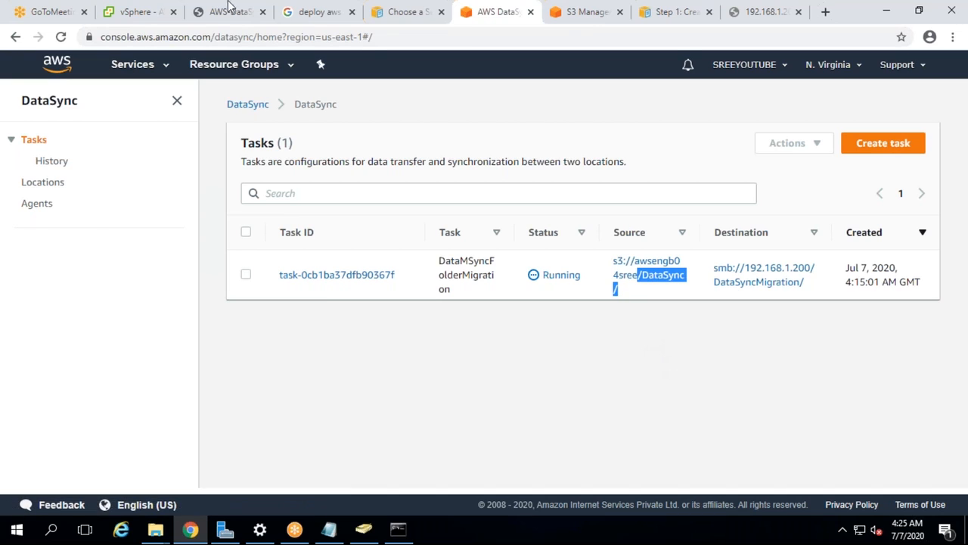
{"action": "left_click", "coordinate": [587, 16]}
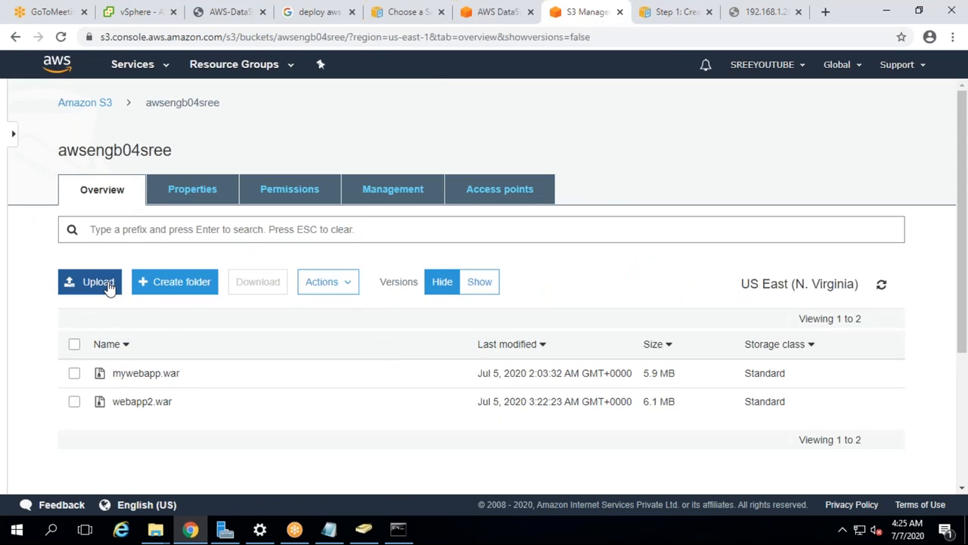
{"action": "left_click", "coordinate": [170, 283]}
{"action": "key", "text": "ctrl+v"}
{"action": "key", "text": "BackSpace"}
{"action": "key", "text": "BackSpace"}
{"action": "scroll", "coordinate": [356, 307], "scroll_direction": "down", "scroll_amount": 3}
{"action": "left_click", "coordinate": [135, 348]}
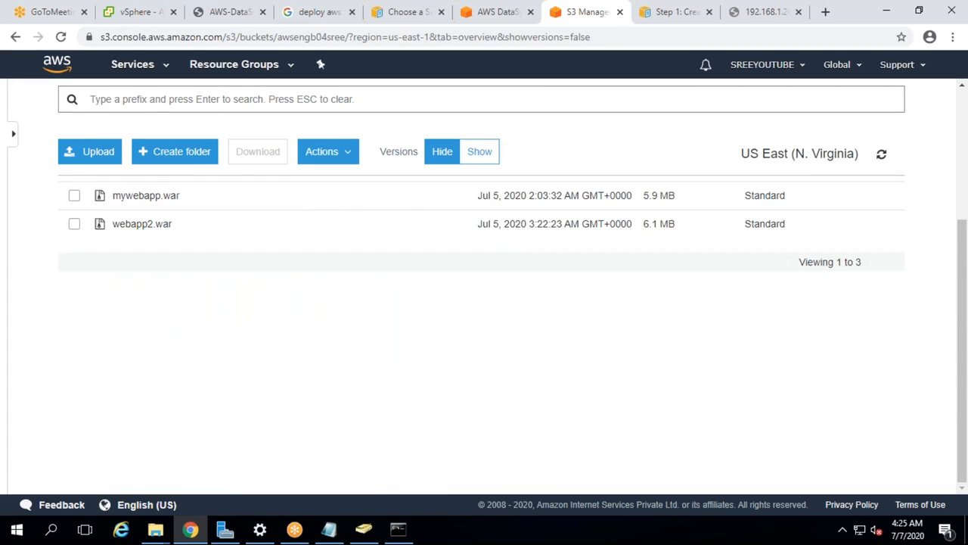
{"action": "scroll", "coordinate": [234, 249], "scroll_direction": "up", "scroll_amount": 3}
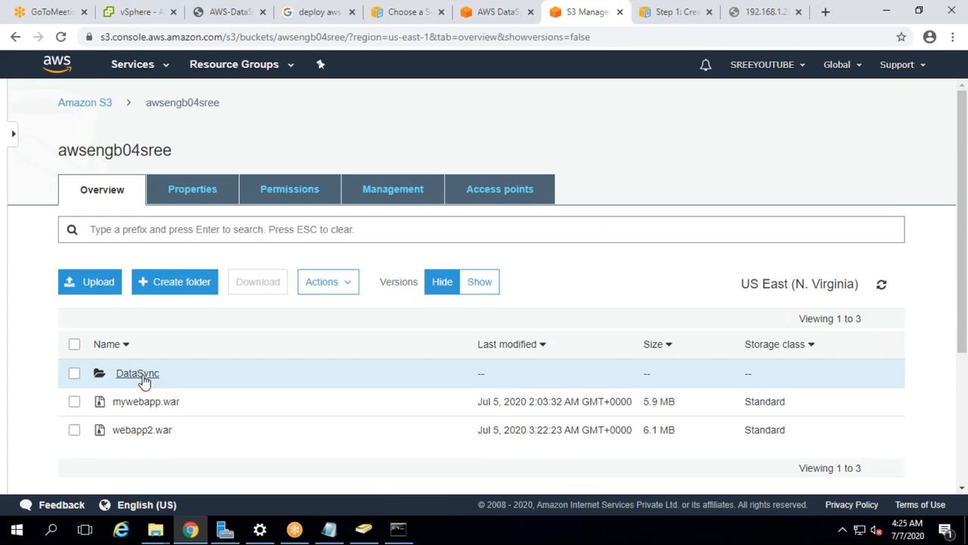
Open the bucket's DataSync folder and begin choosing files to upload into it.
{"action": "left_click", "coordinate": [138, 373]}
{"action": "left_click", "coordinate": [95, 287]}
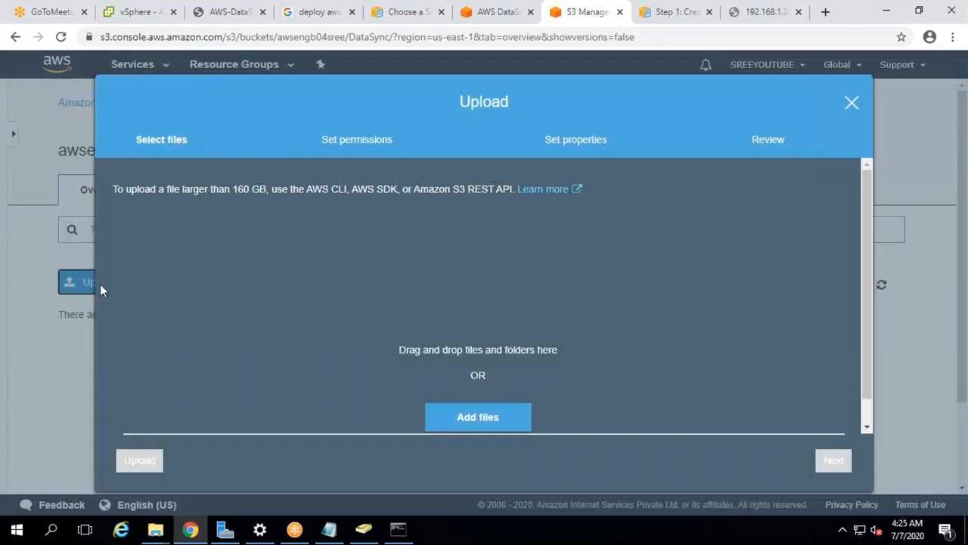
{"action": "left_click", "coordinate": [475, 415]}
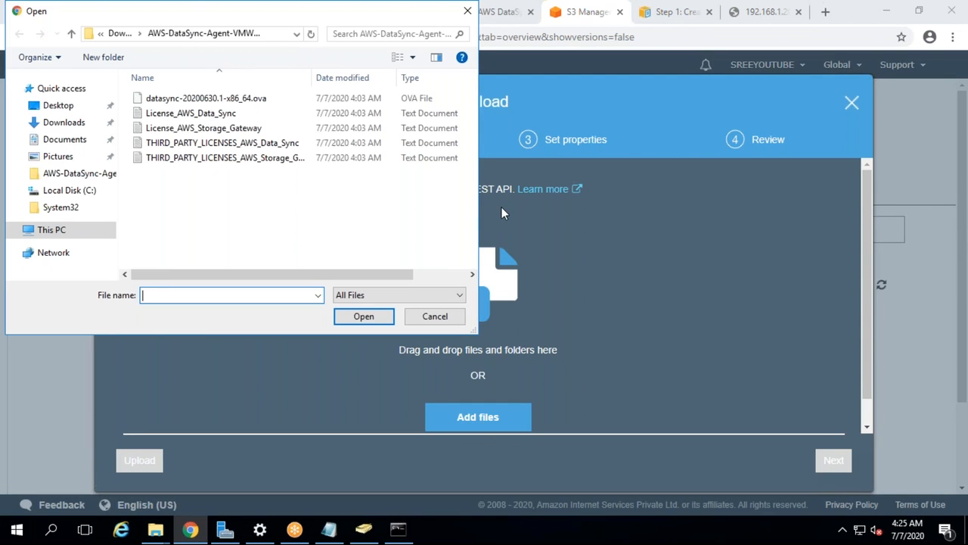
{"action": "left_click_drag", "start_coordinate": [350, 213], "coordinate": [197, 117]}
{"action": "right_click", "coordinate": [196, 118]}
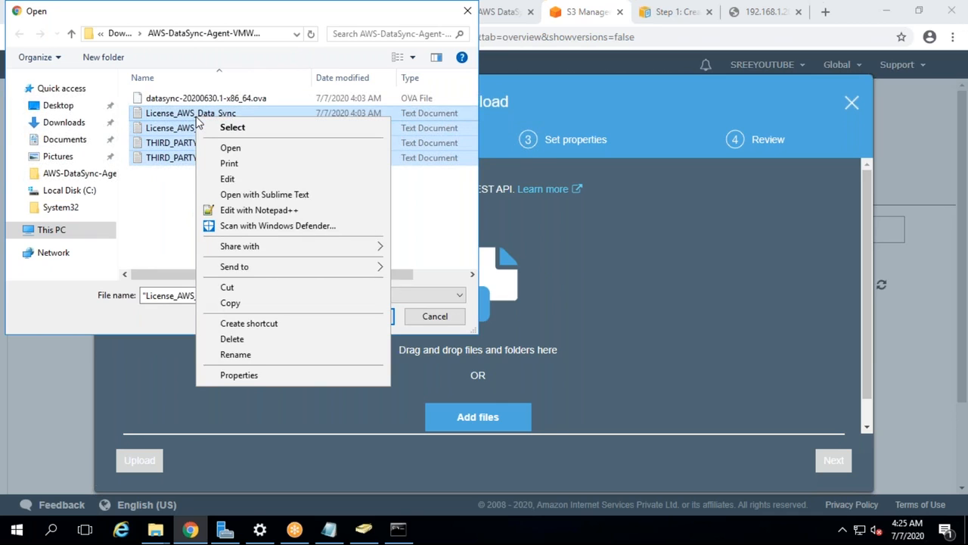
{"action": "left_click", "coordinate": [257, 308]}
{"action": "right_click", "coordinate": [259, 233]}
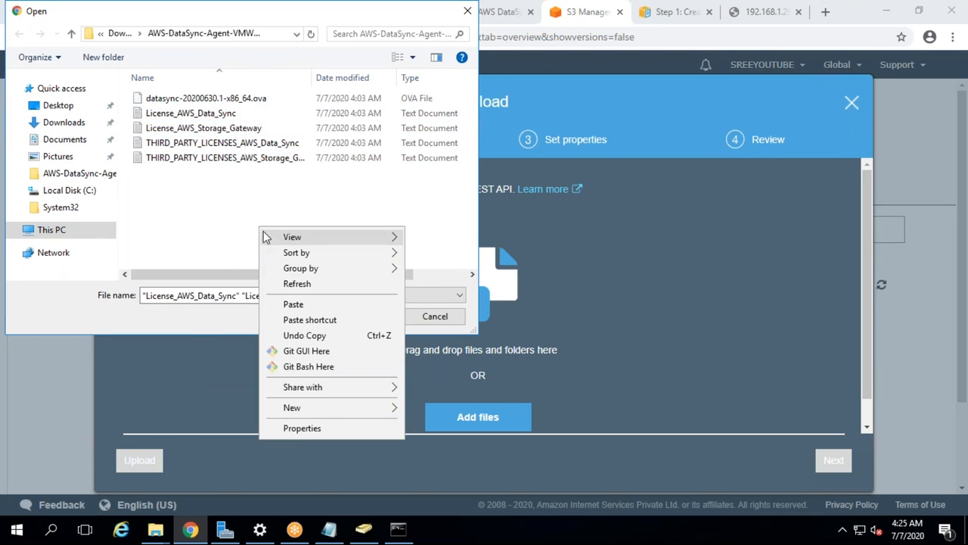
{"action": "left_click", "coordinate": [299, 305]}
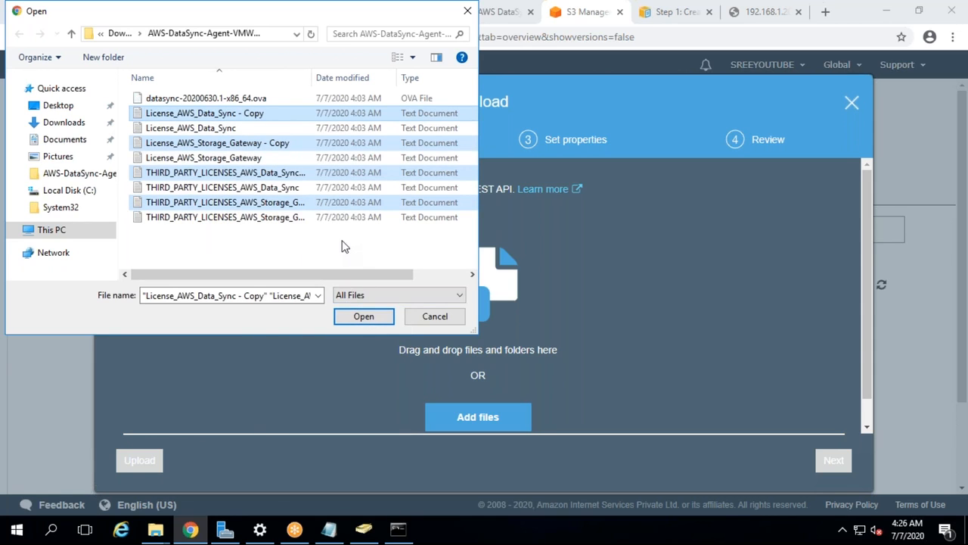
{"action": "key", "text": "Delete"}
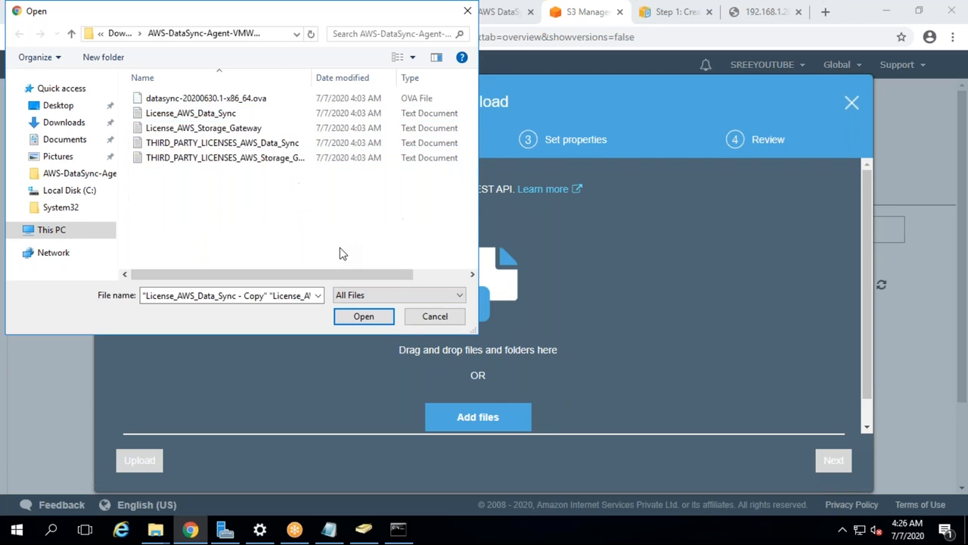
{"action": "right_click", "coordinate": [257, 244]}
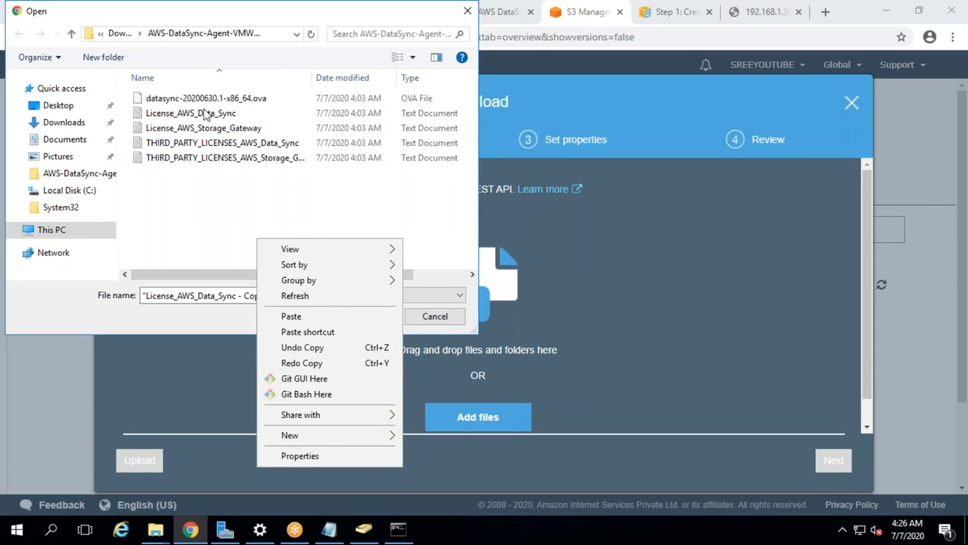
Create a text document named testfile1 in the Downloads folder and select it for the upload.
{"action": "left_click", "coordinate": [70, 139]}
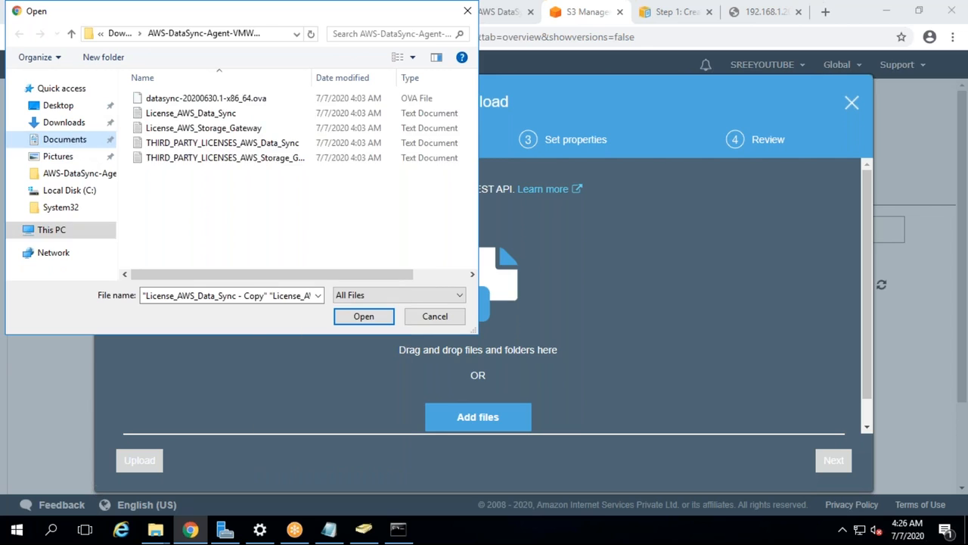
{"action": "left_click", "coordinate": [72, 124]}
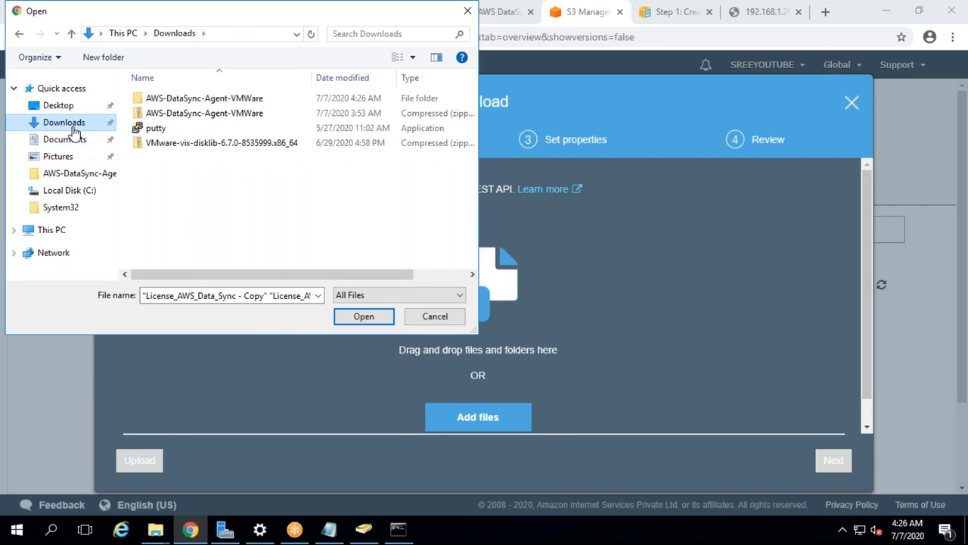
{"action": "right_click", "coordinate": [193, 201]}
{"action": "mouse_move", "coordinate": [242, 398]}
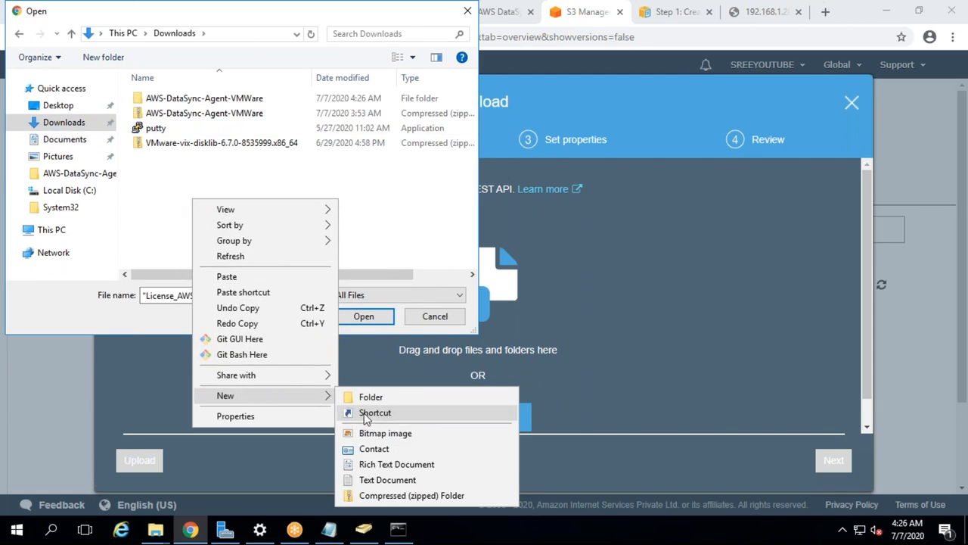
{"action": "left_click", "coordinate": [366, 478]}
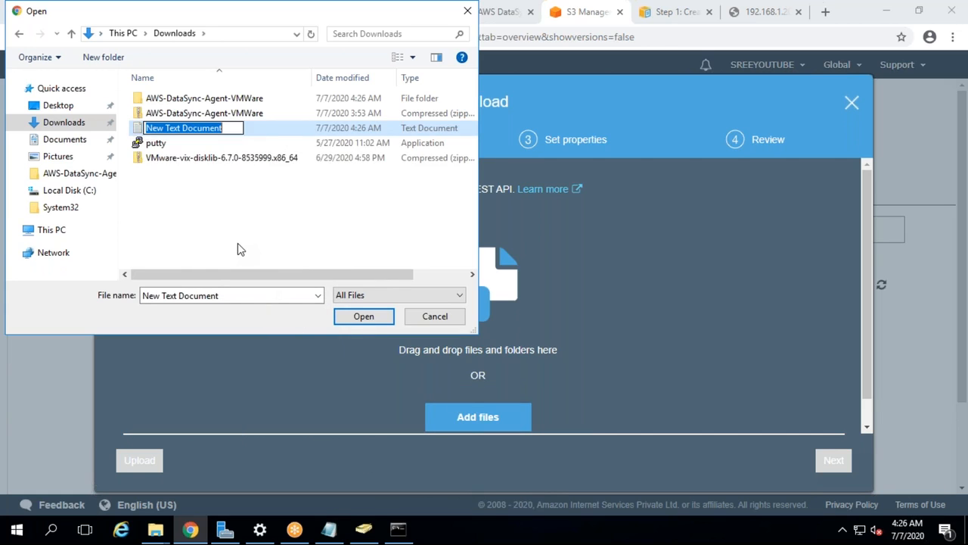
{"action": "type", "text": "testfile1"}
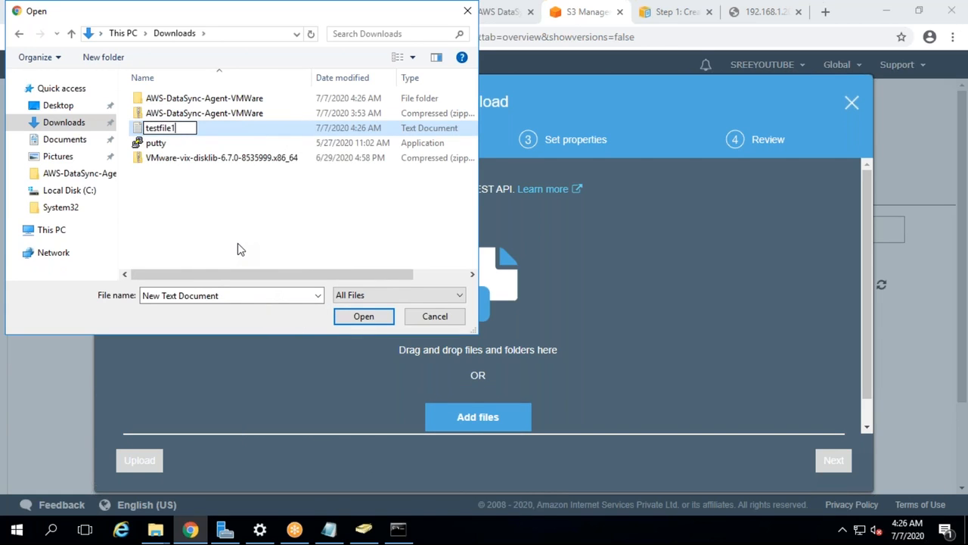
{"action": "left_click", "coordinate": [238, 243]}
{"action": "left_click", "coordinate": [159, 144]}
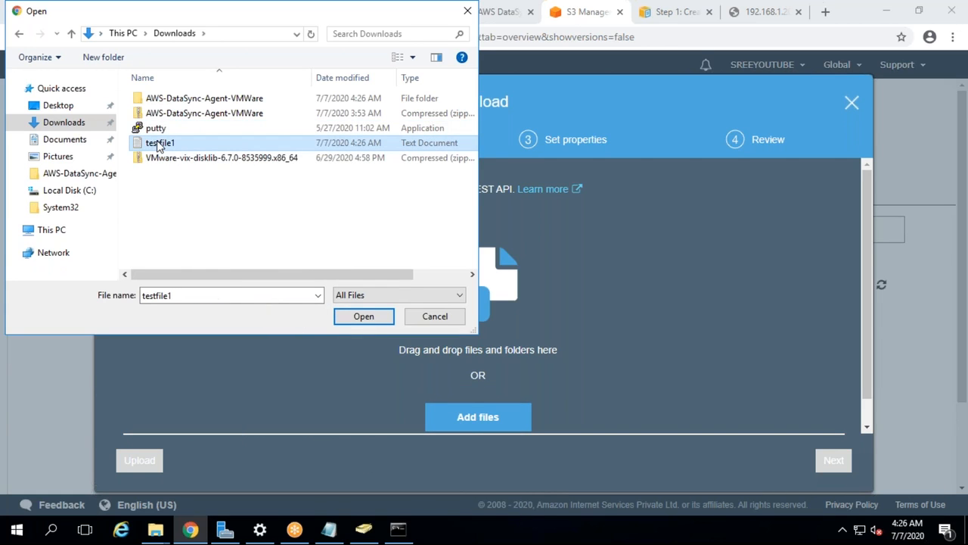
Make five copies of testfile1 in the Downloads folder.
{"action": "key", "text": "ctrl+c"}
{"action": "key", "text": "ctrl+v"}
{"action": "key", "text": "ctrl+v"}
{"action": "key", "text": "ctrl+v"}
{"action": "key", "text": "ctrl+v"}
{"action": "key", "text": "ctrl+v"}
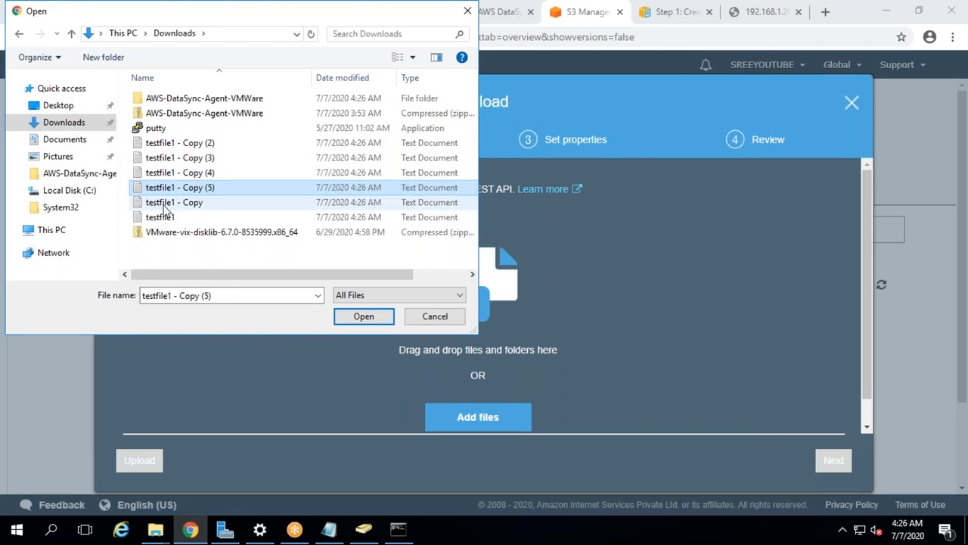
Upload testfile1 and its five copies to the bucket's DataSync folder with default permissions and properties, and refresh the object list.
{"action": "left_click", "coordinate": [160, 218]}
{"action": "left_click_drag", "start_coordinate": [163, 210], "coordinate": [191, 150]}
{"action": "left_click", "coordinate": [352, 317]}
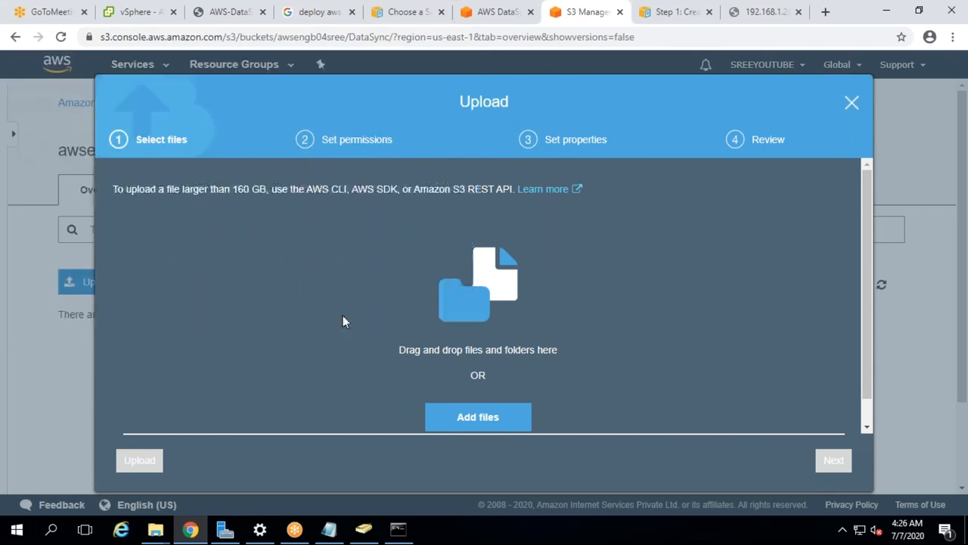
{"action": "left_click", "coordinate": [834, 460]}
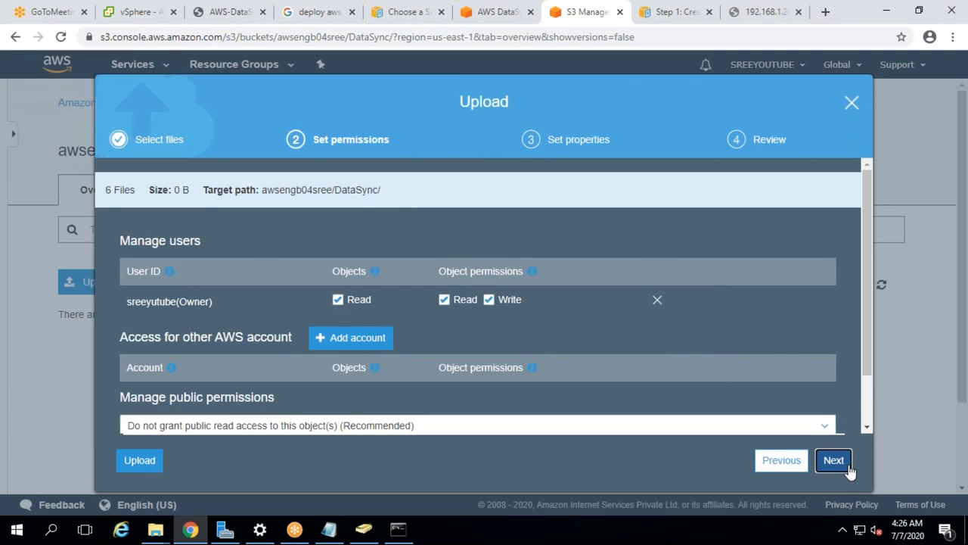
{"action": "left_click", "coordinate": [849, 467]}
{"action": "left_click", "coordinate": [849, 468]}
{"action": "left_click", "coordinate": [849, 468]}
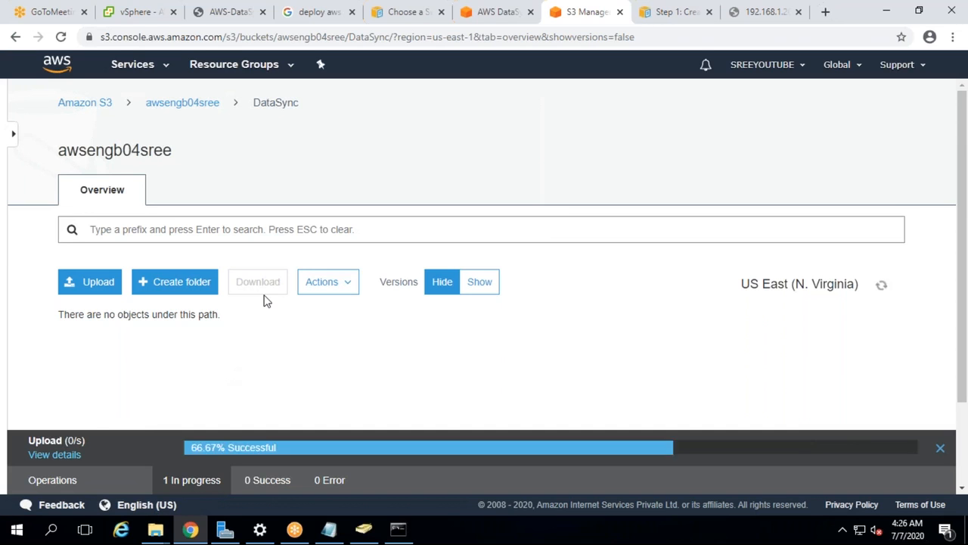
{"action": "scroll", "coordinate": [292, 387], "scroll_direction": "down", "scroll_amount": 2}
{"action": "scroll", "coordinate": [227, 252], "scroll_direction": "up", "scroll_amount": 2}
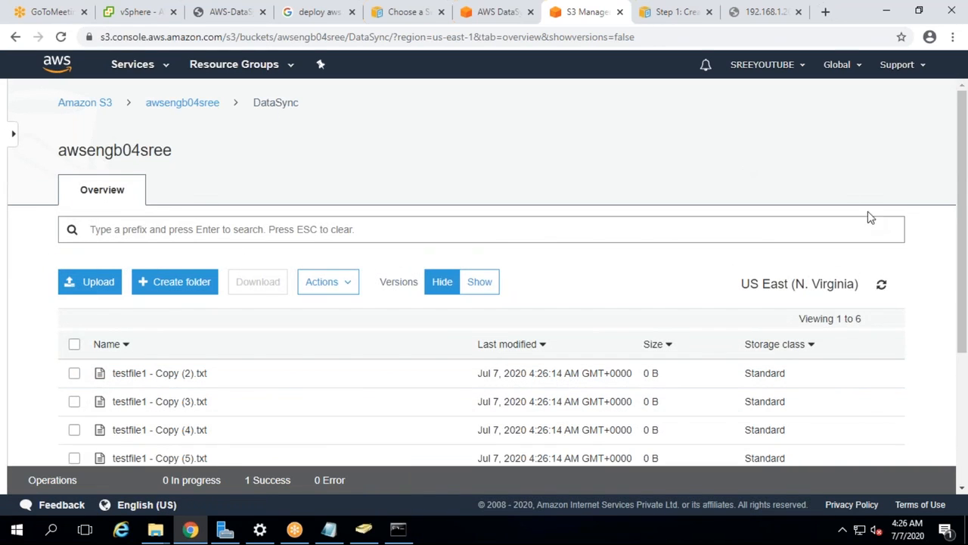
{"action": "left_click", "coordinate": [882, 284]}
Switch to File Explorer and refresh the DataSyncMigration network folder to check for transferred files.
{"action": "mouse_move", "coordinate": [155, 530]}
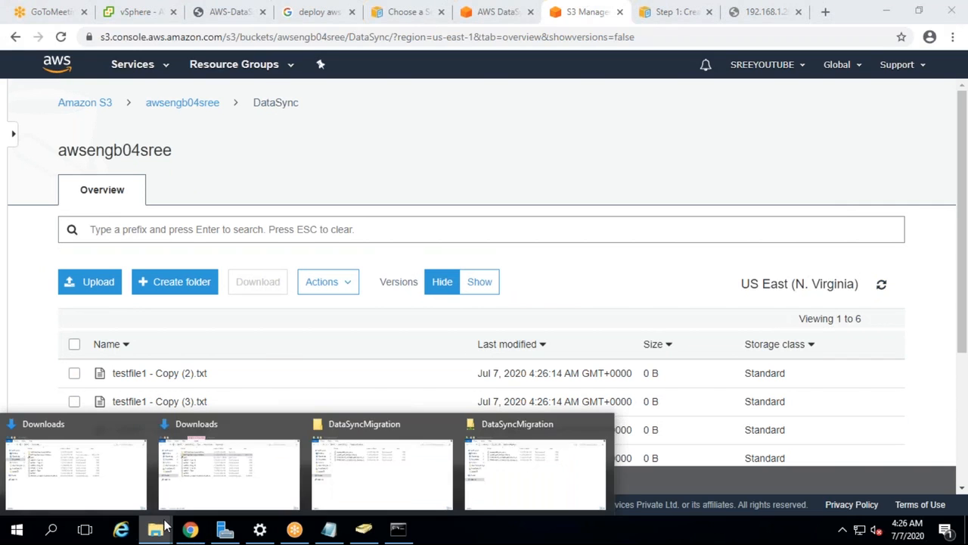
{"action": "left_click", "coordinate": [535, 460]}
{"action": "right_click", "coordinate": [464, 365]}
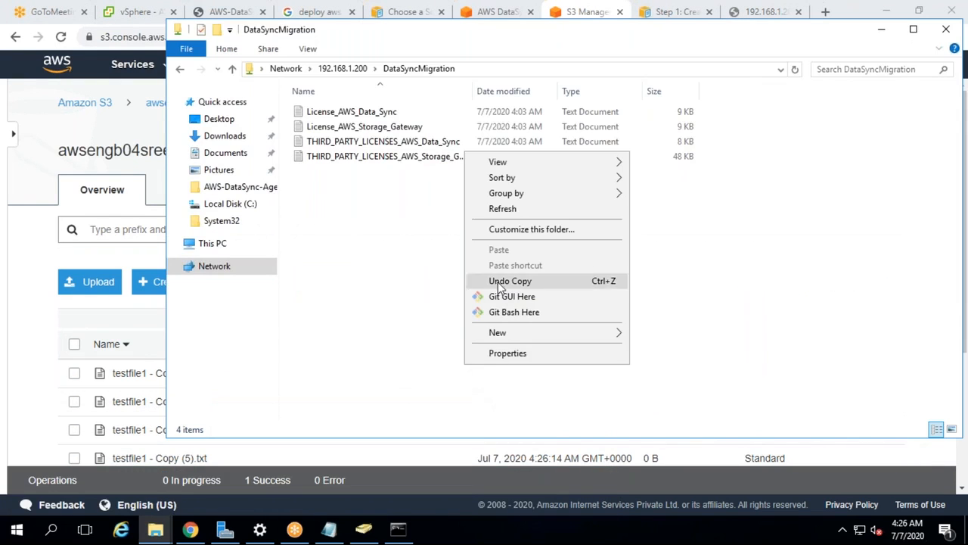
{"action": "left_click", "coordinate": [503, 209]}
{"action": "left_click", "coordinate": [590, 19]}
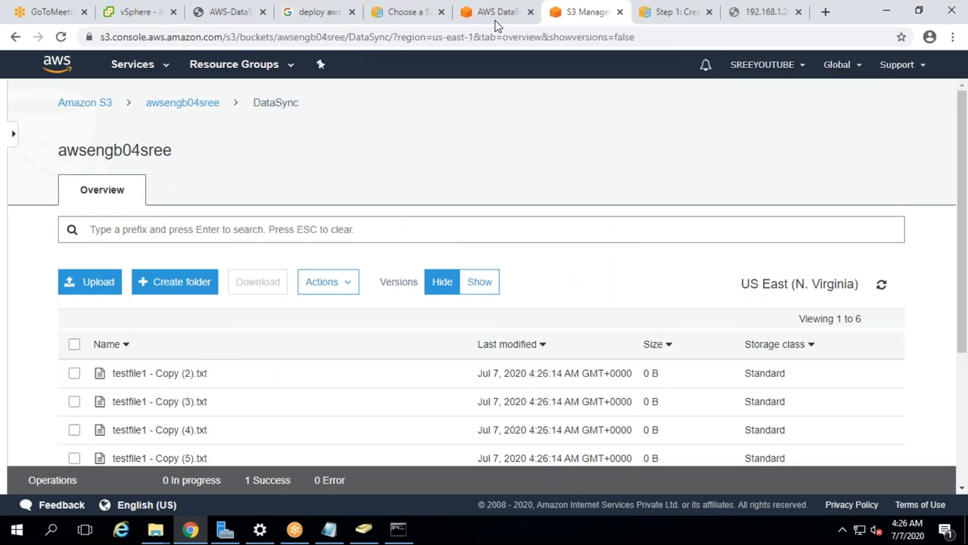
Return to the DataSync console and check the migration task's status in the task list and the execution history.
{"action": "left_click", "coordinate": [495, 20]}
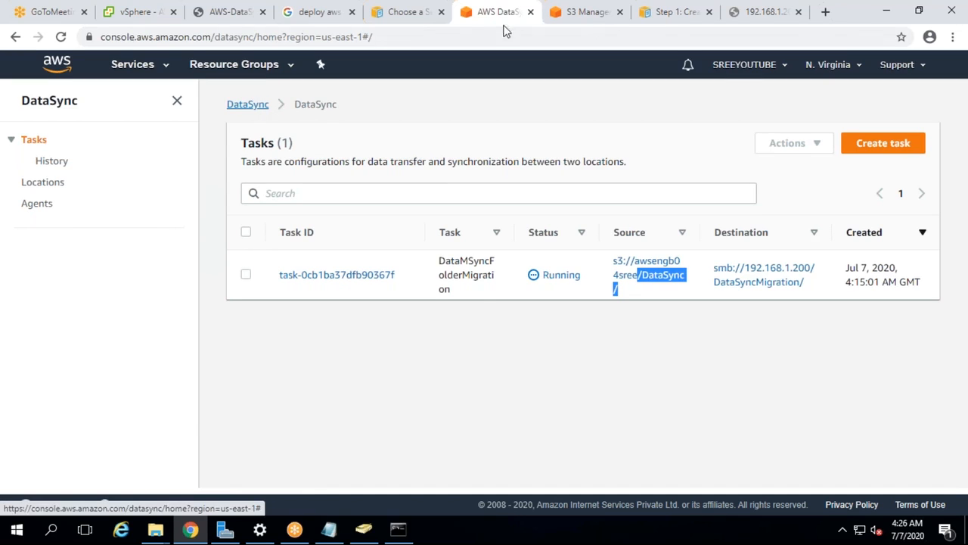
{"action": "left_click", "coordinate": [592, 17]}
{"action": "left_click", "coordinate": [500, 15]}
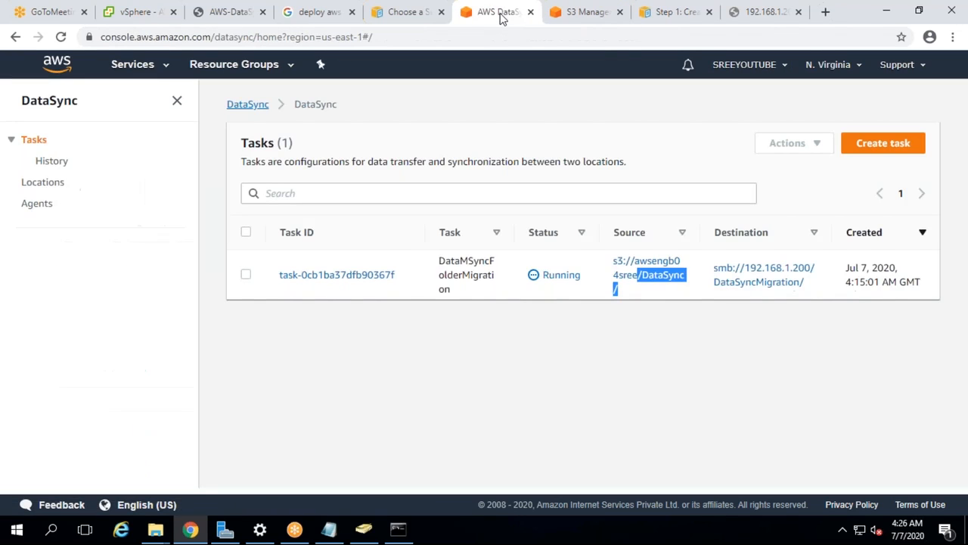
{"action": "left_click", "coordinate": [46, 182]}
{"action": "left_click", "coordinate": [37, 141]}
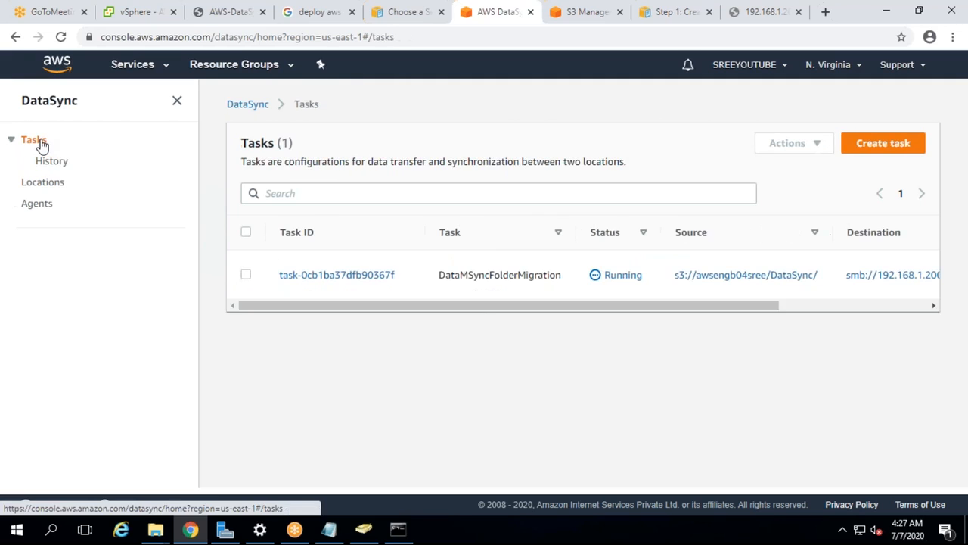
{"action": "left_click", "coordinate": [54, 167]}
{"action": "left_click", "coordinate": [48, 144]}
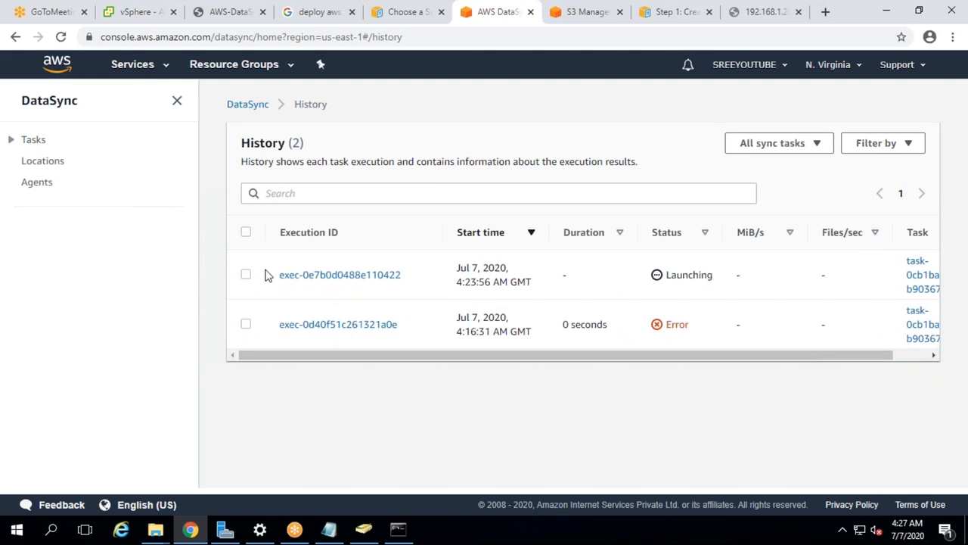
{"action": "left_click", "coordinate": [43, 143]}
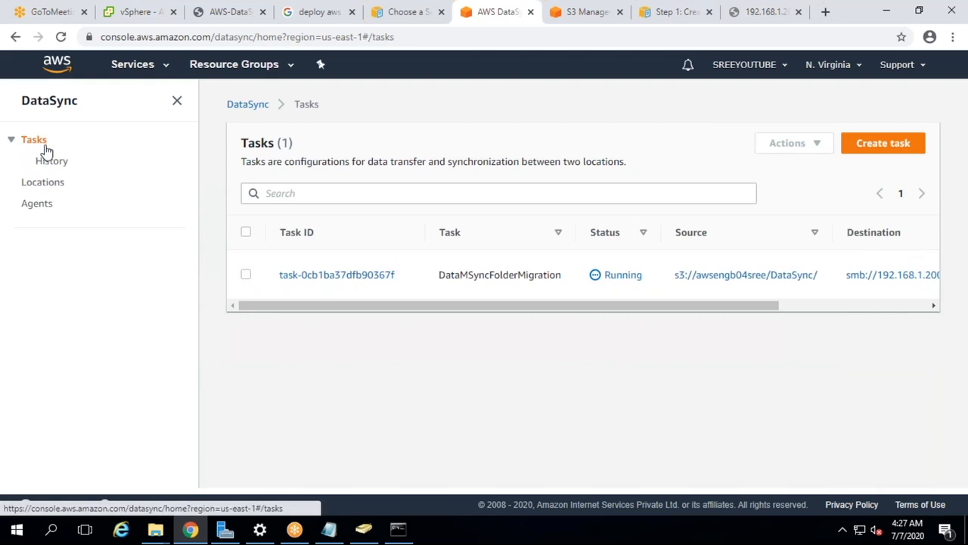
Open the DataMSyncFolderMigration task's running execution and examine its status, transfer details and throughput metrics.
{"action": "left_click", "coordinate": [383, 278]}
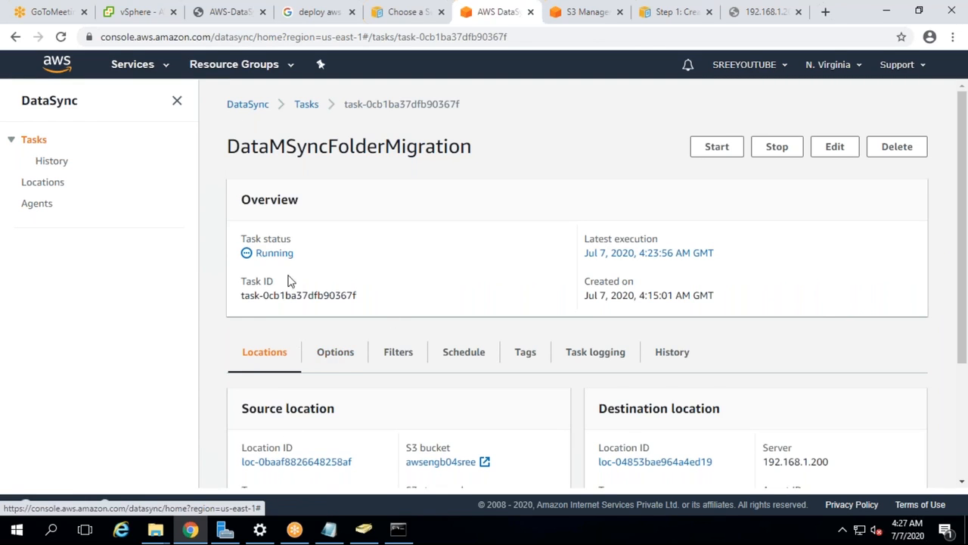
{"action": "left_click", "coordinate": [279, 254]}
{"action": "scroll", "coordinate": [669, 356], "scroll_direction": "down", "scroll_amount": 3}
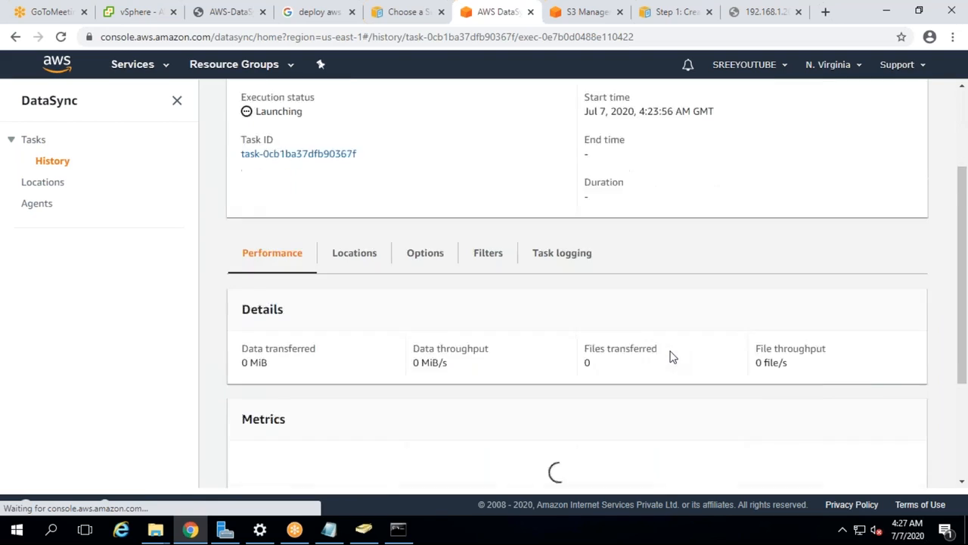
{"action": "scroll", "coordinate": [668, 355], "scroll_direction": "up", "scroll_amount": 3}
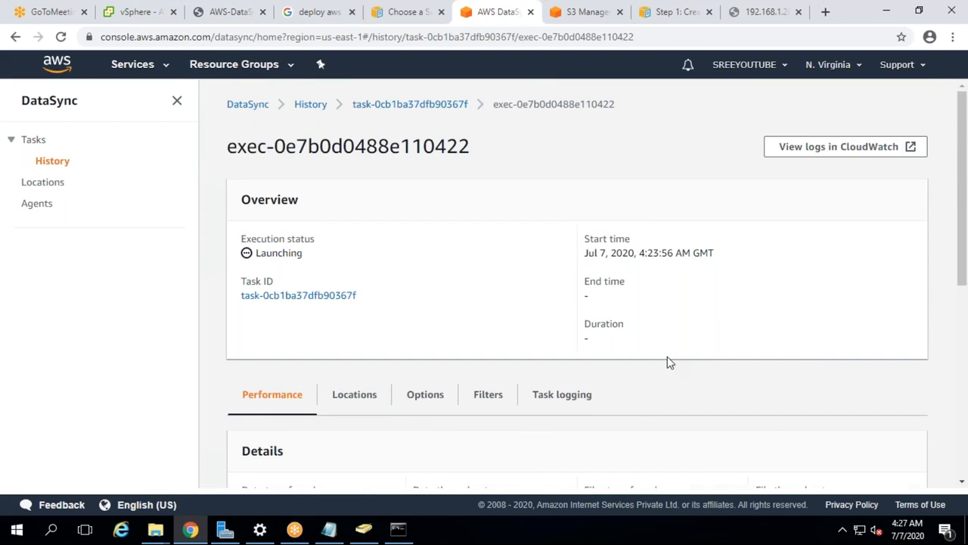
{"action": "scroll", "coordinate": [668, 362], "scroll_direction": "down", "scroll_amount": 1}
{"action": "scroll", "coordinate": [668, 365], "scroll_direction": "down", "scroll_amount": 1}
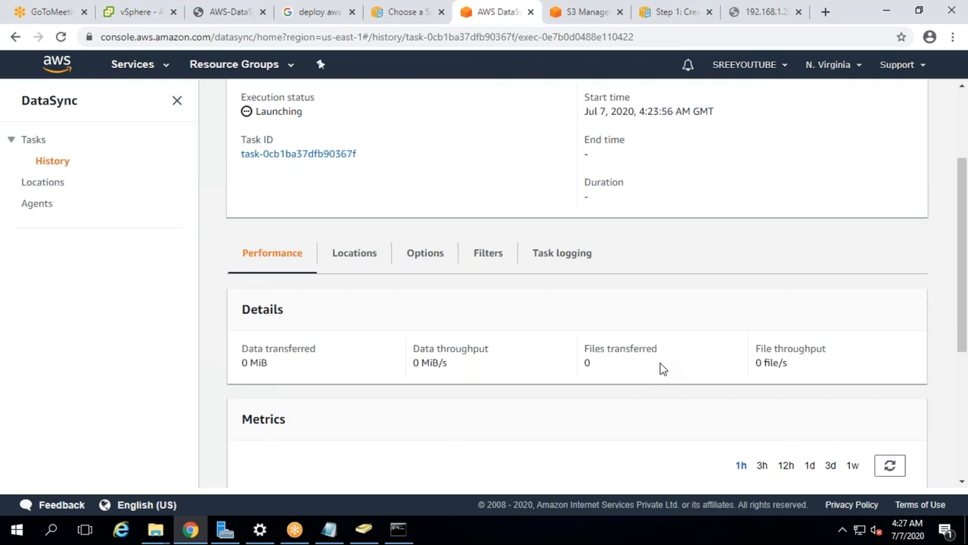
{"action": "scroll", "coordinate": [660, 369], "scroll_direction": "up", "scroll_amount": 1}
{"action": "scroll", "coordinate": [660, 368], "scroll_direction": "down", "scroll_amount": 4}
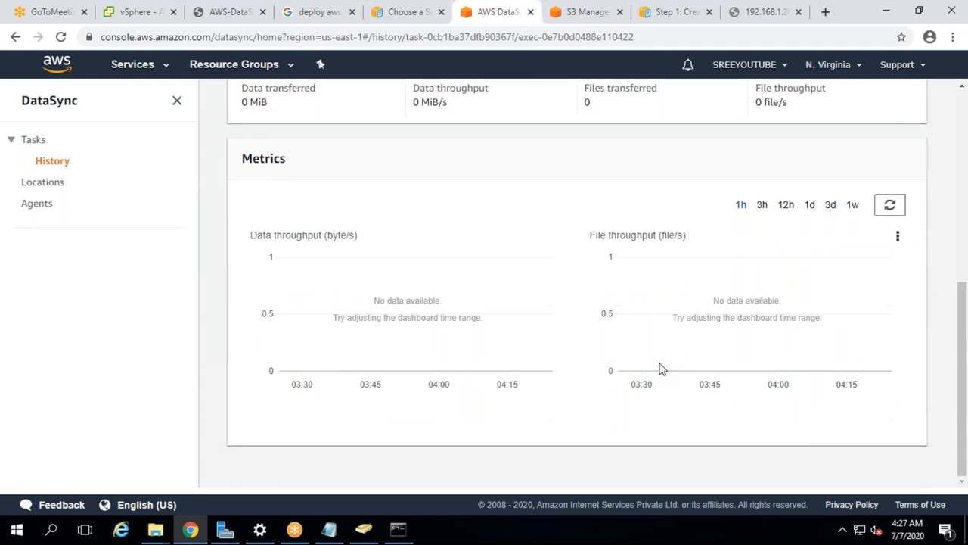
{"action": "scroll", "coordinate": [661, 368], "scroll_direction": "up", "scroll_amount": 5}
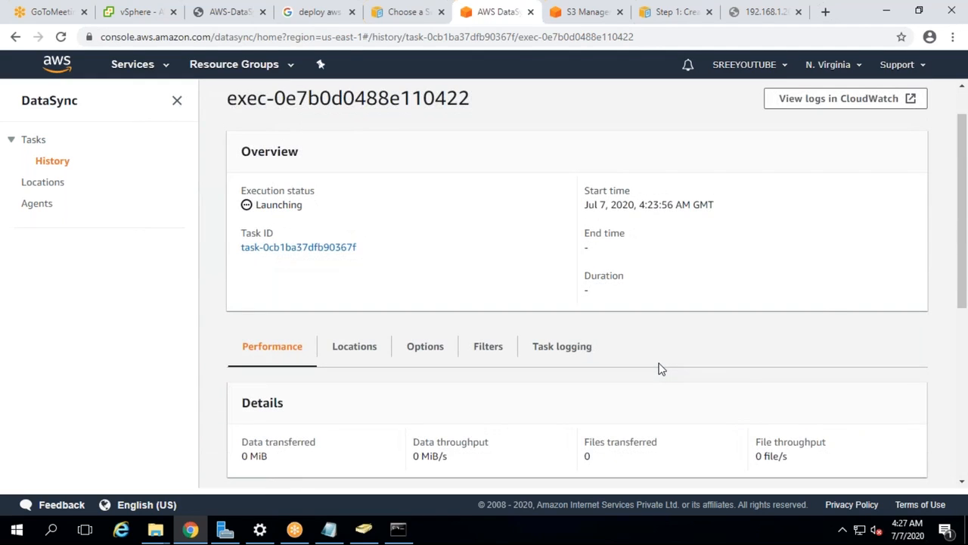
View the execution's logs in CloudWatch and check the log stream's last event time.
{"action": "left_click", "coordinate": [796, 106]}
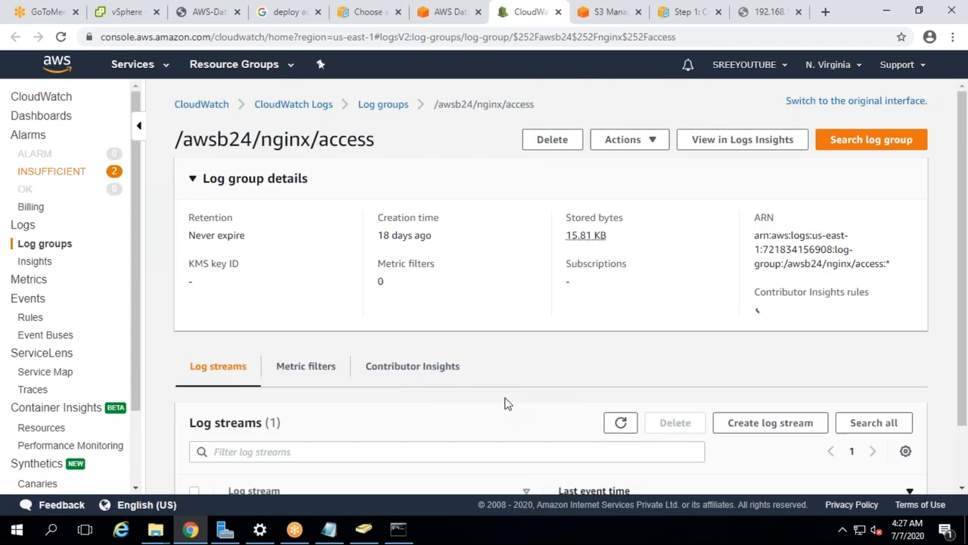
{"action": "scroll", "coordinate": [427, 409], "scroll_direction": "down", "scroll_amount": 1}
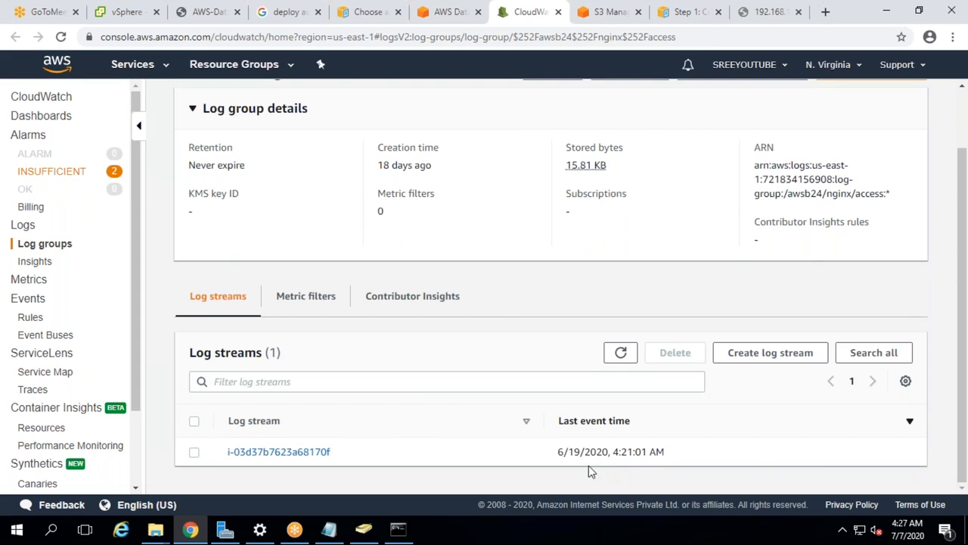
{"action": "left_click_drag", "start_coordinate": [667, 452], "coordinate": [534, 459]}
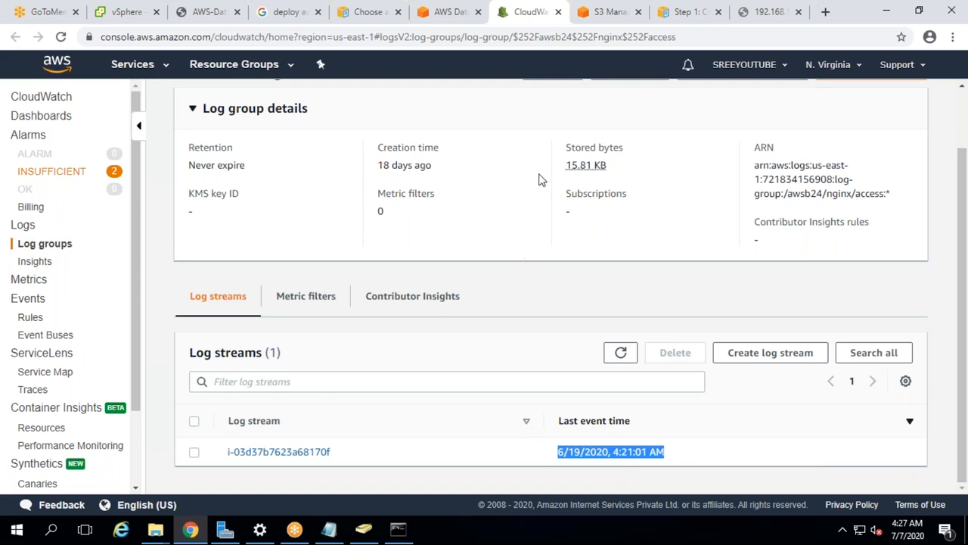
Go back to the DataSync execution page, reload it, and recheck the execution status and transfer details.
{"action": "left_click", "coordinate": [449, 12]}
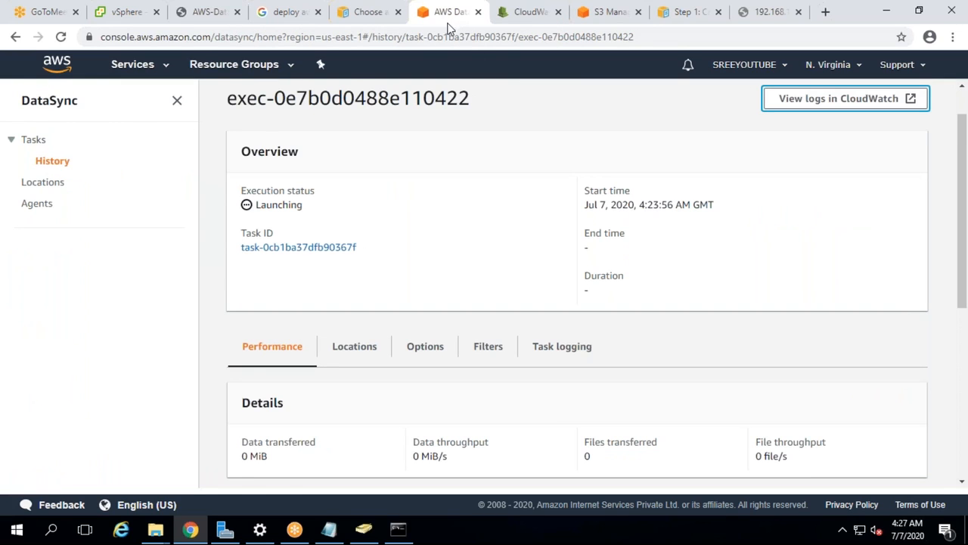
{"action": "left_click", "coordinate": [62, 37]}
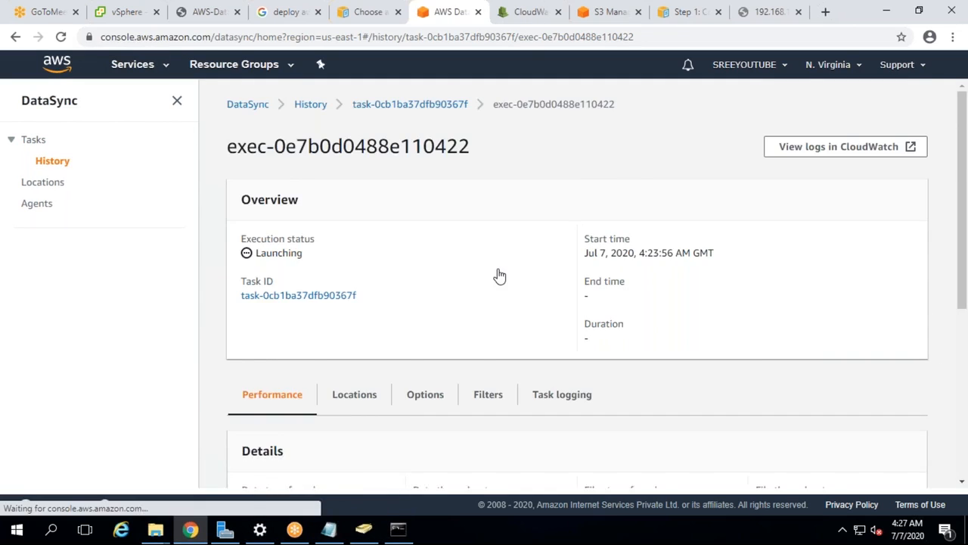
{"action": "scroll", "coordinate": [498, 276], "scroll_direction": "down", "scroll_amount": 2}
{"action": "scroll", "coordinate": [499, 275], "scroll_direction": "down", "scroll_amount": 2}
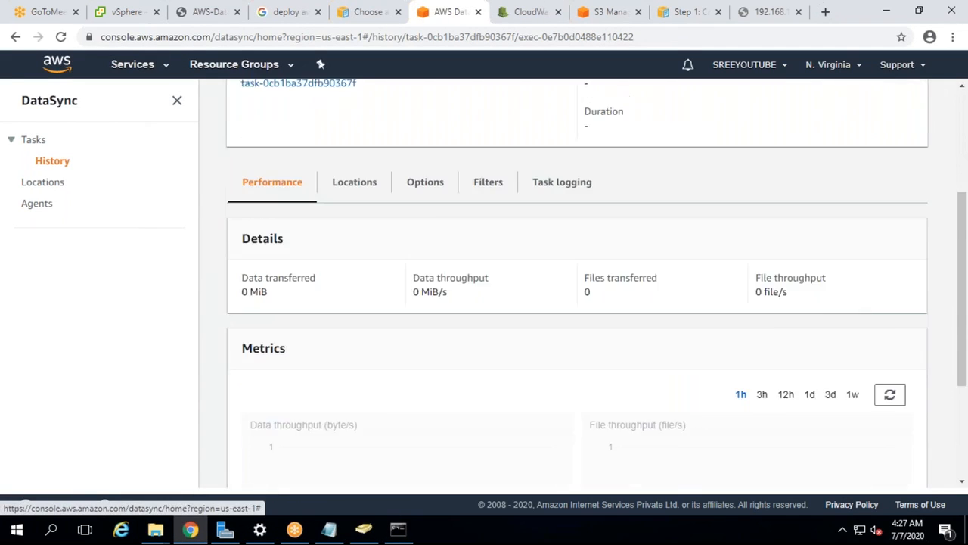
{"action": "scroll", "coordinate": [492, 278], "scroll_direction": "up", "scroll_amount": 4}
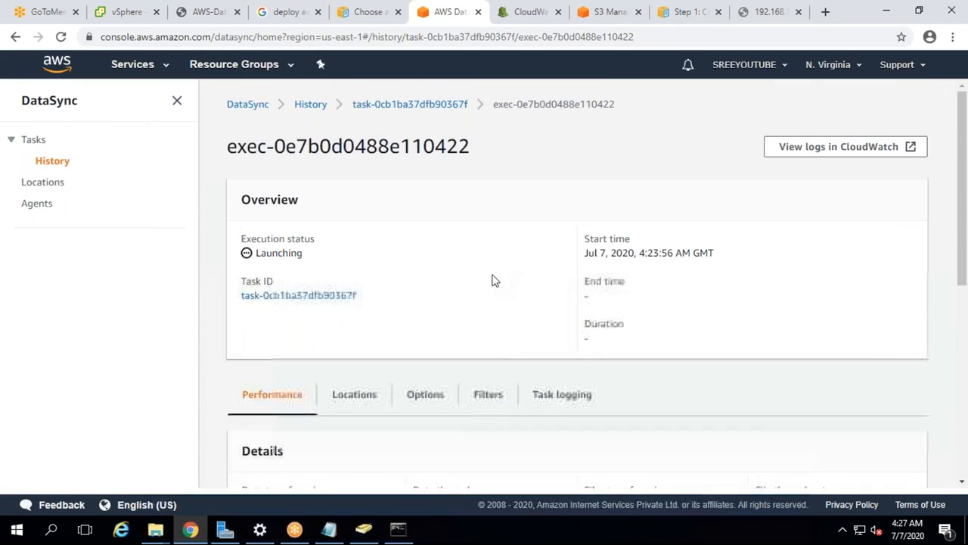
Open the execution's task and review the source location's type and path and the destination location's path.
{"action": "left_click", "coordinate": [332, 295]}
{"action": "scroll", "coordinate": [384, 330], "scroll_direction": "down", "scroll_amount": 2}
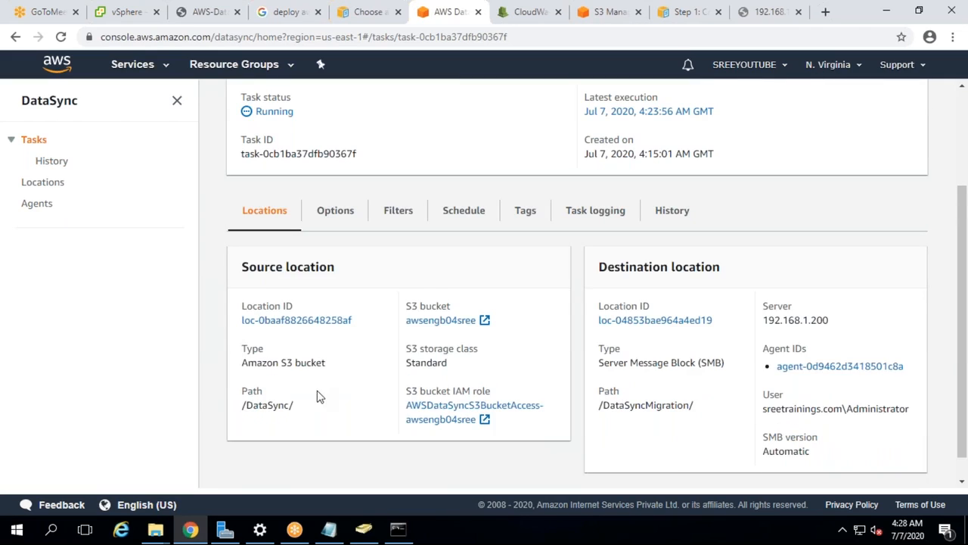
{"action": "left_click_drag", "start_coordinate": [336, 367], "coordinate": [289, 360]}
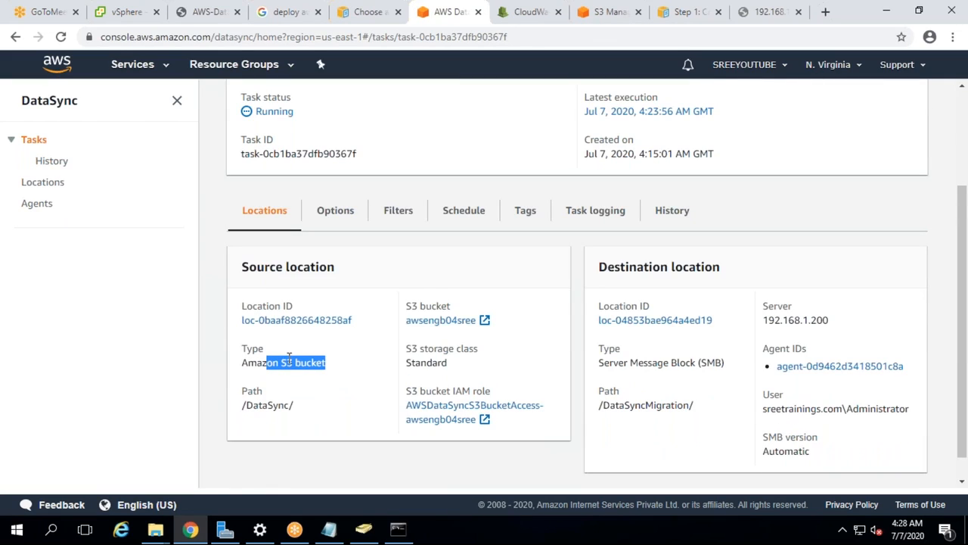
{"action": "left_click_drag", "start_coordinate": [297, 407], "coordinate": [248, 407]}
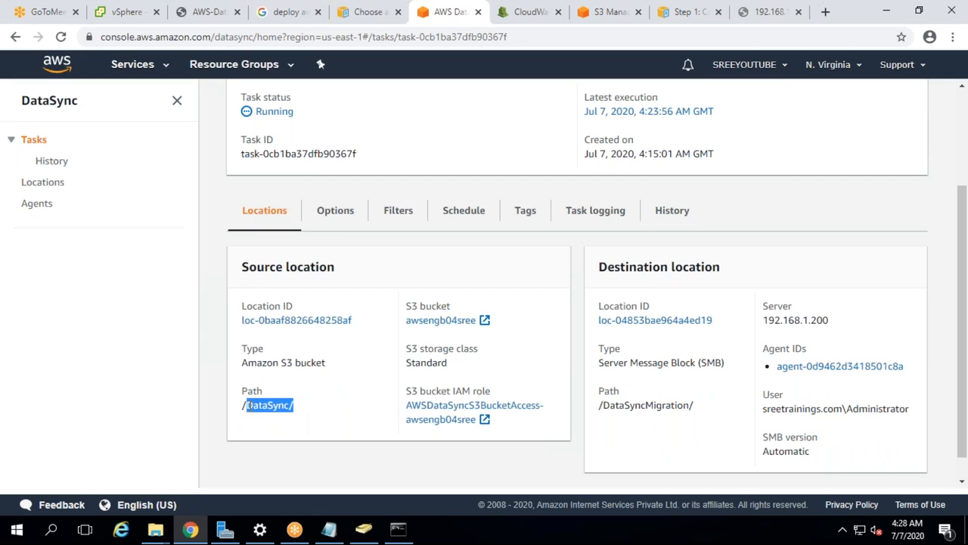
{"action": "left_click_drag", "start_coordinate": [694, 406], "coordinate": [607, 406]}
Bring up the DataSyncMigration network folder, refresh it to look for new files, and return to the browser.
{"action": "left_click", "coordinate": [155, 530]}
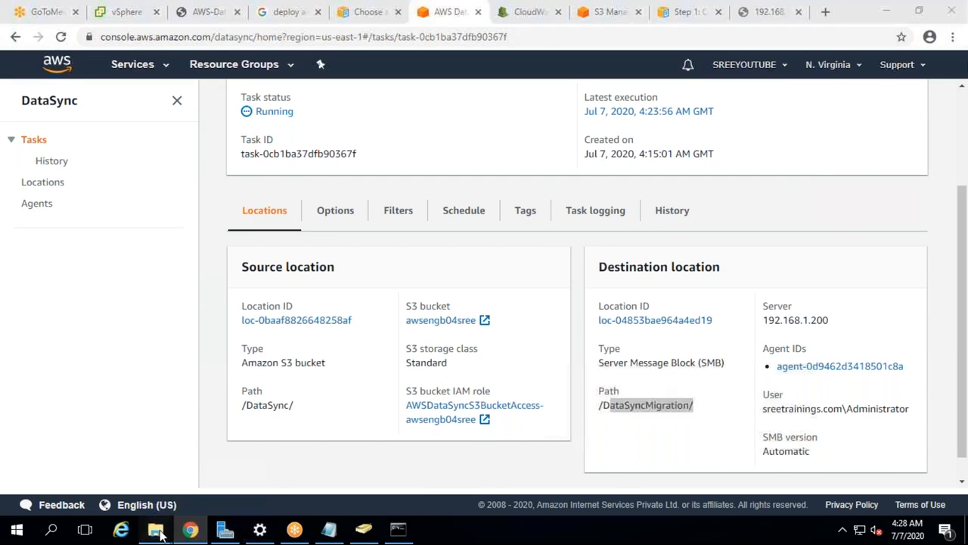
{"action": "left_click", "coordinate": [465, 489]}
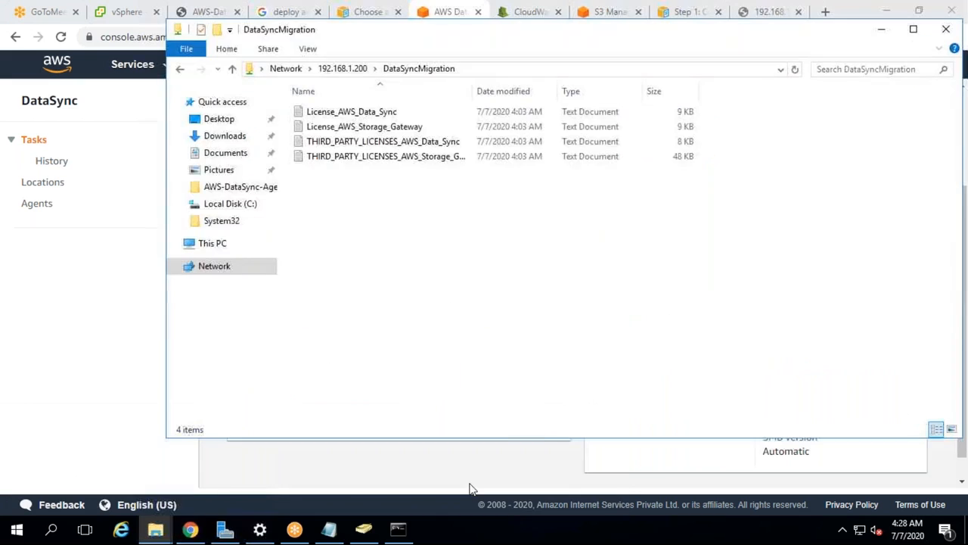
{"action": "right_click", "coordinate": [583, 319]}
{"action": "left_click", "coordinate": [640, 162]}
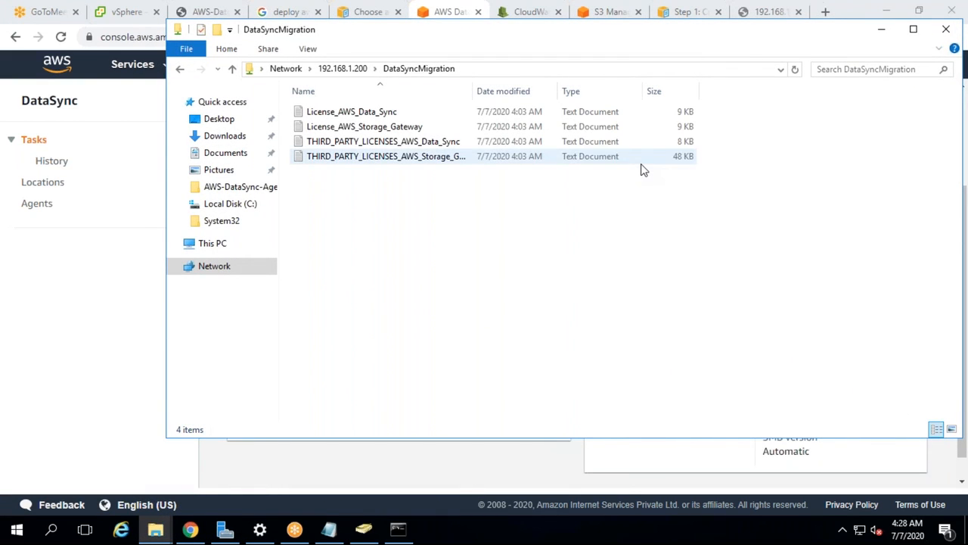
{"action": "left_click", "coordinate": [472, 471]}
Reload the DataMSyncFolderMigration task page and recheck its status and source and destination locations.
{"action": "scroll", "coordinate": [462, 272], "scroll_direction": "up", "scroll_amount": 2}
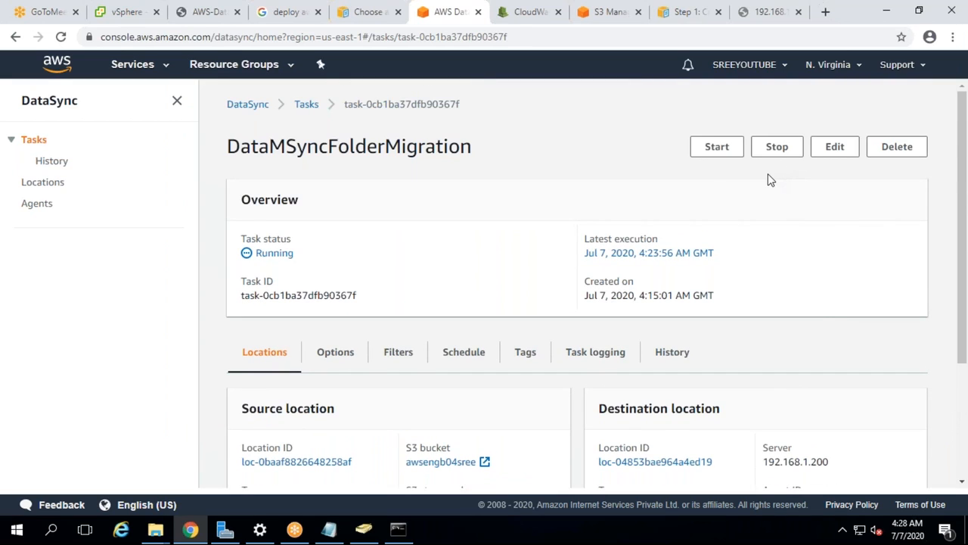
{"action": "left_click", "coordinate": [63, 39]}
{"action": "scroll", "coordinate": [288, 238], "scroll_direction": "down", "scroll_amount": 2}
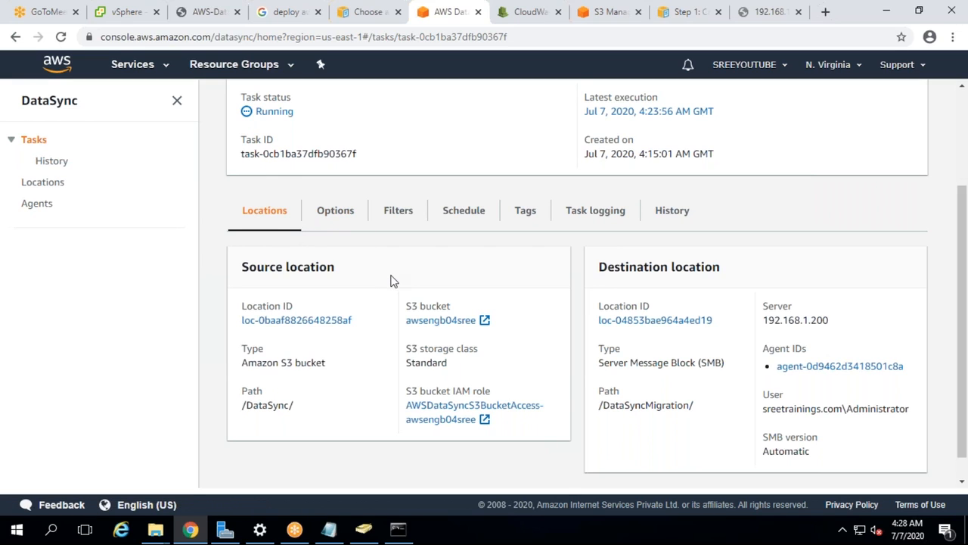
{"action": "scroll", "coordinate": [392, 281], "scroll_direction": "up", "scroll_amount": 2}
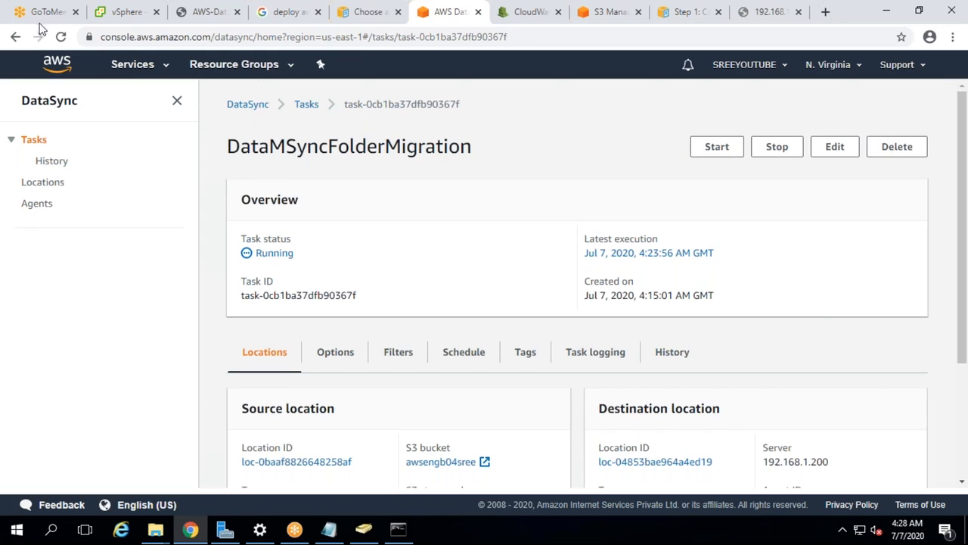
Reload the DataMSyncFolderMigration task page, then open its running execution and recheck the execution status and transfer details.
{"action": "left_click", "coordinate": [60, 37]}
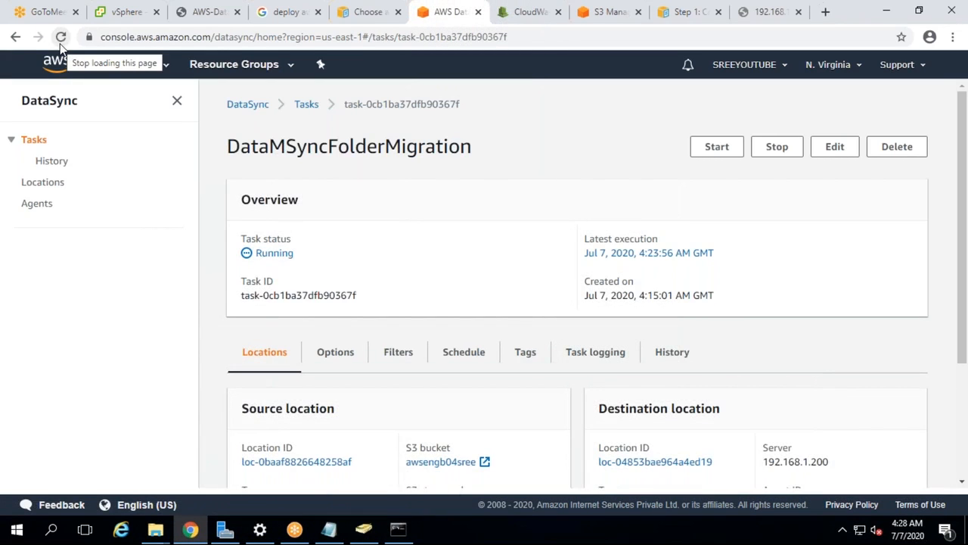
{"action": "left_click", "coordinate": [60, 37]}
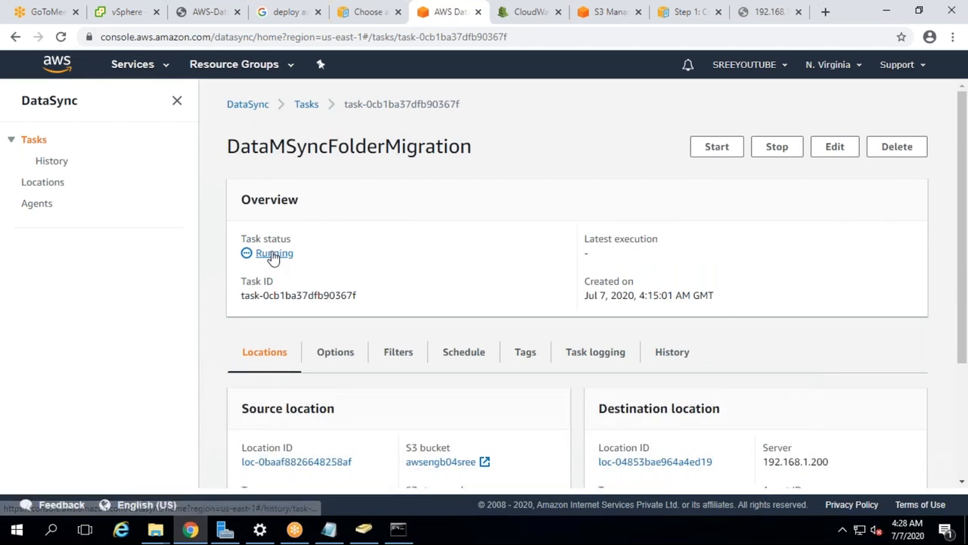
{"action": "left_click", "coordinate": [244, 255]}
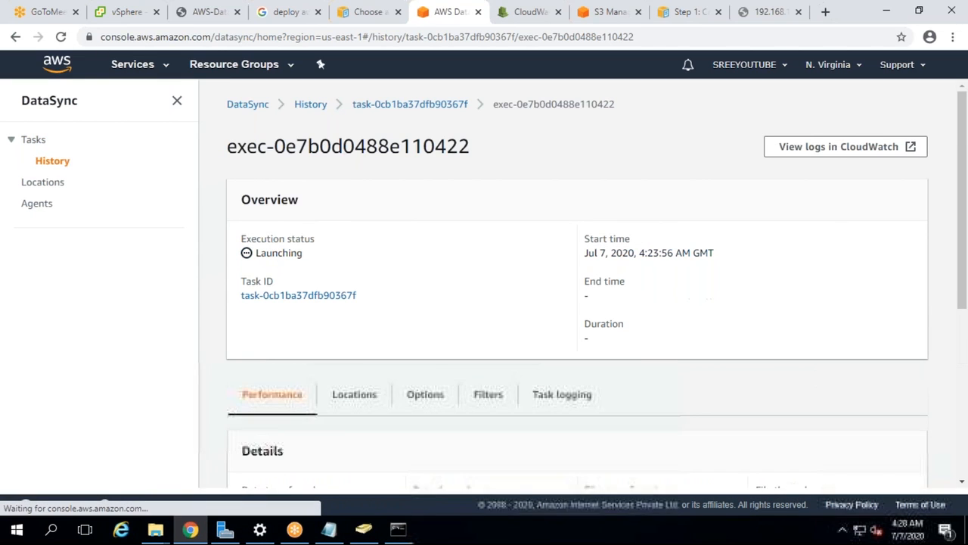
{"action": "scroll", "coordinate": [273, 262], "scroll_direction": "down", "scroll_amount": 1}
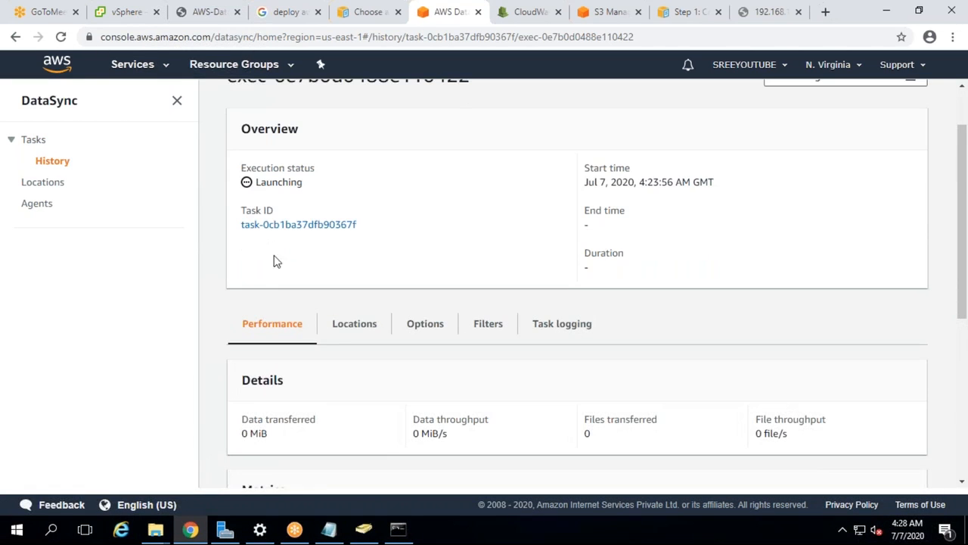
{"action": "left_click_drag", "start_coordinate": [815, 444], "coordinate": [282, 408]}
{"action": "scroll", "coordinate": [281, 408], "scroll_direction": "up", "scroll_amount": 1}
Return to the DataMSyncFolderMigration task, stop its execution, and permanently delete the task.
{"action": "left_click", "coordinate": [384, 104]}
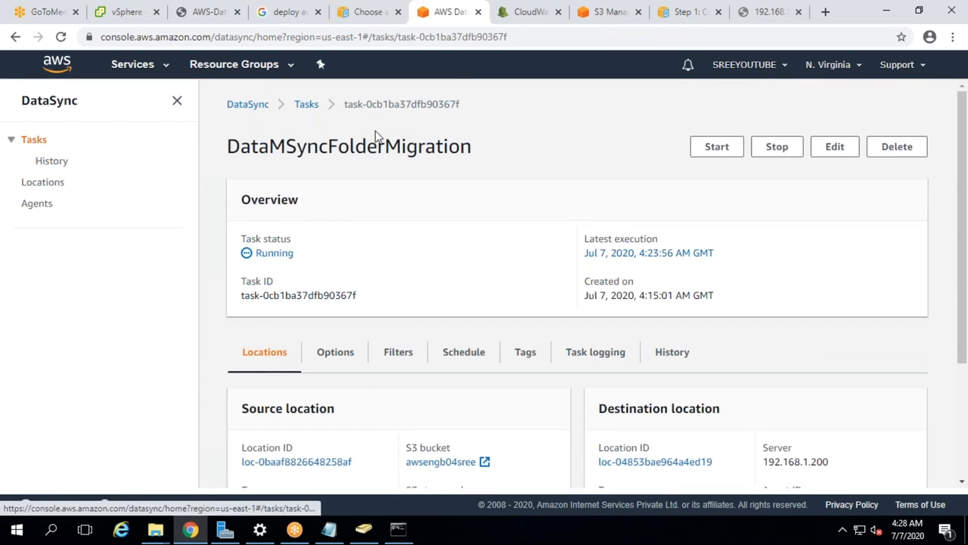
{"action": "left_click", "coordinate": [800, 155]}
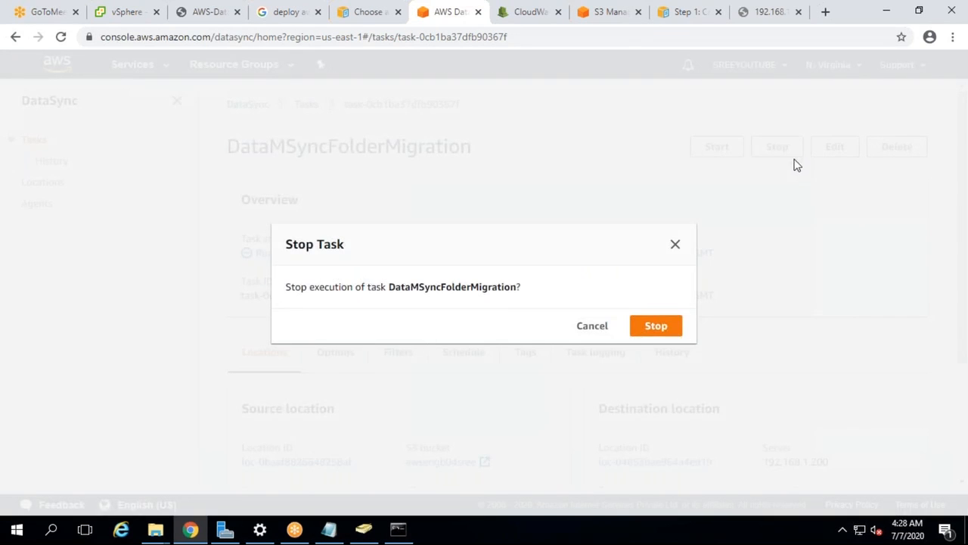
{"action": "left_click", "coordinate": [677, 326]}
{"action": "left_click", "coordinate": [900, 182]}
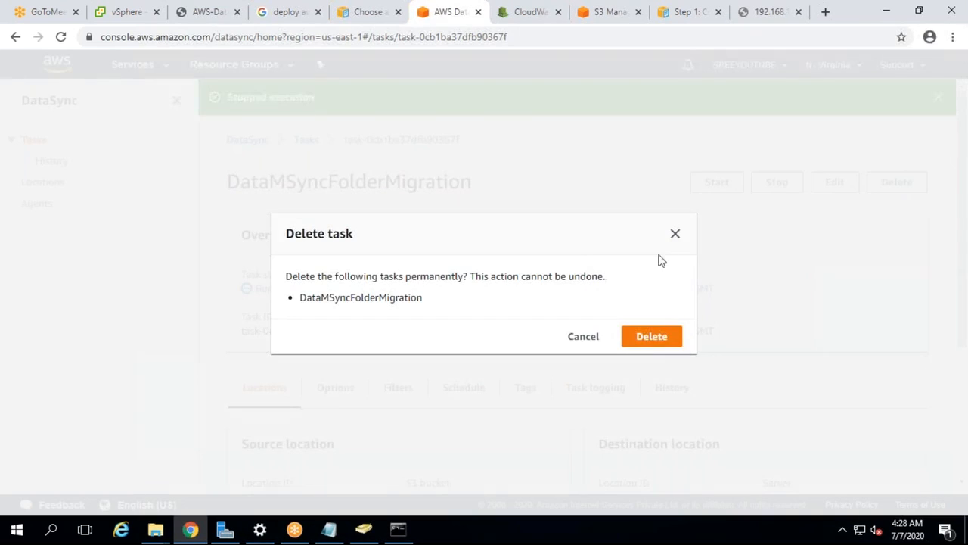
{"action": "left_click", "coordinate": [657, 339]}
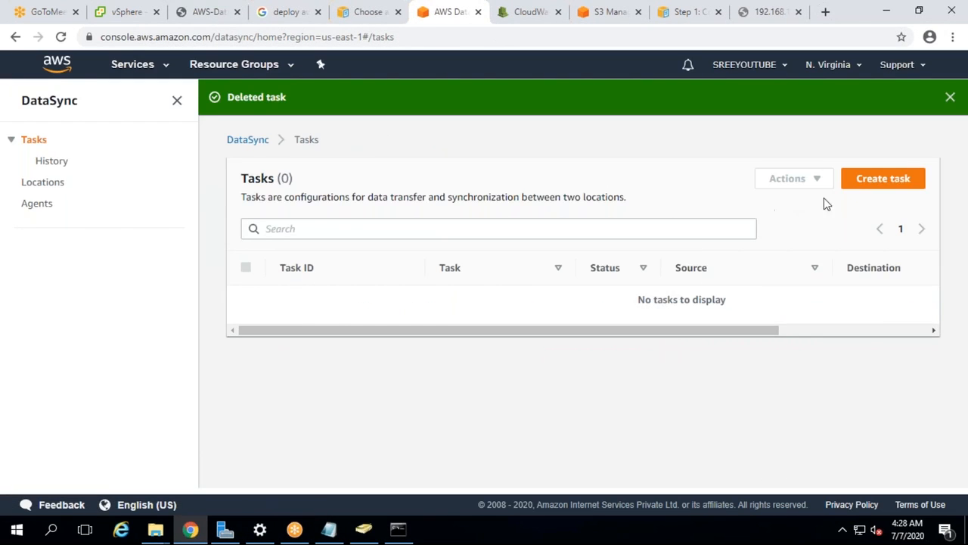
Create a new DataSync task using the existing location smb://192.168.1.200/DataSyncMigration/ as its source.
{"action": "left_click", "coordinate": [887, 184]}
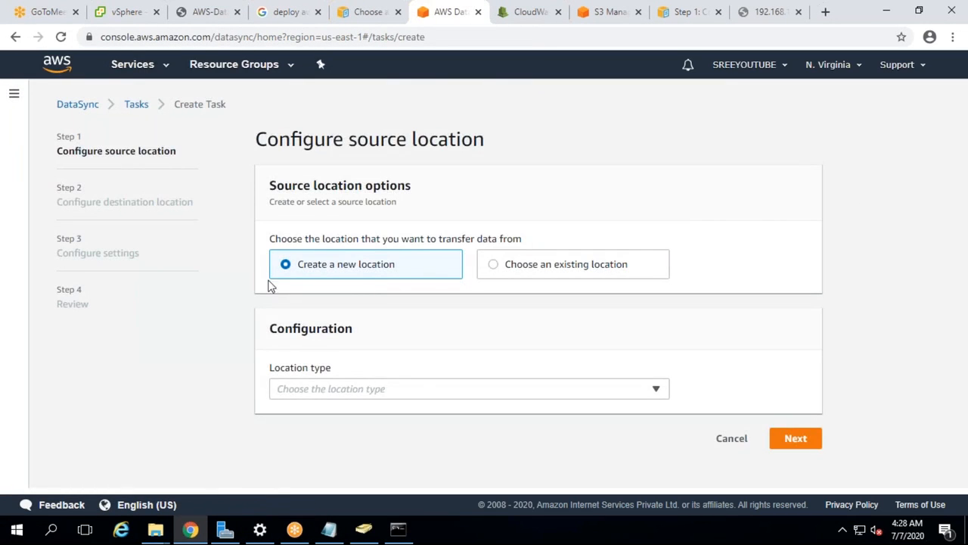
{"action": "left_click", "coordinate": [381, 390]}
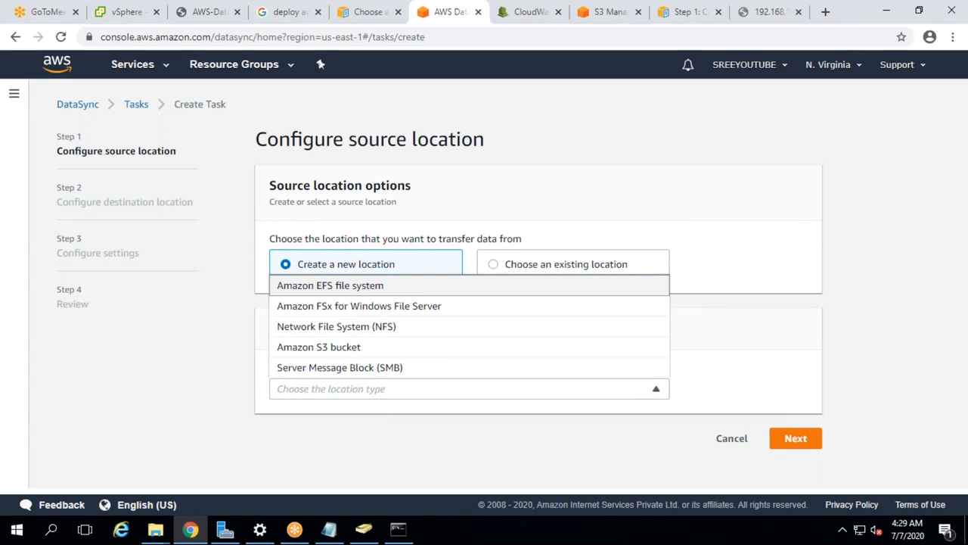
{"action": "left_click", "coordinate": [488, 266]}
{"action": "left_click", "coordinate": [401, 390]}
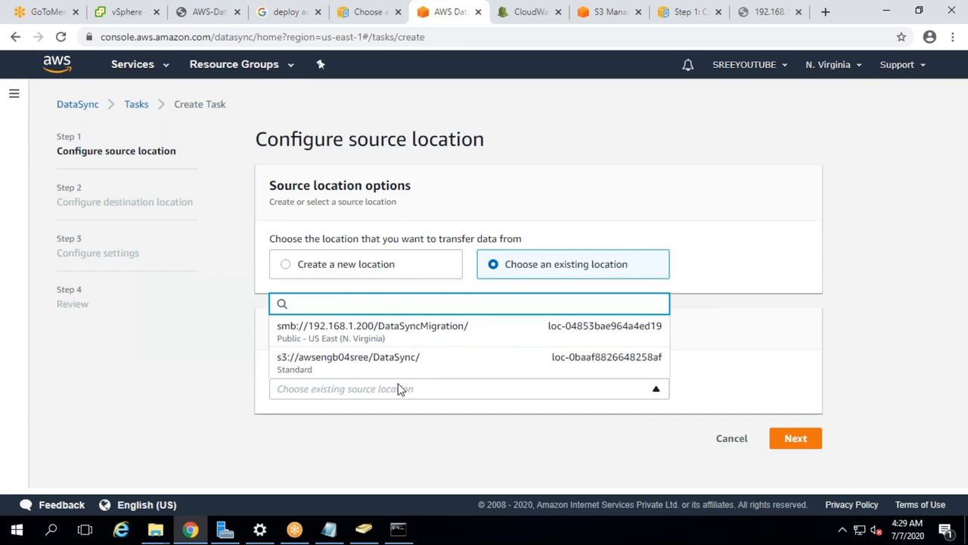
{"action": "left_click", "coordinate": [413, 333]}
{"action": "left_click", "coordinate": [796, 438]}
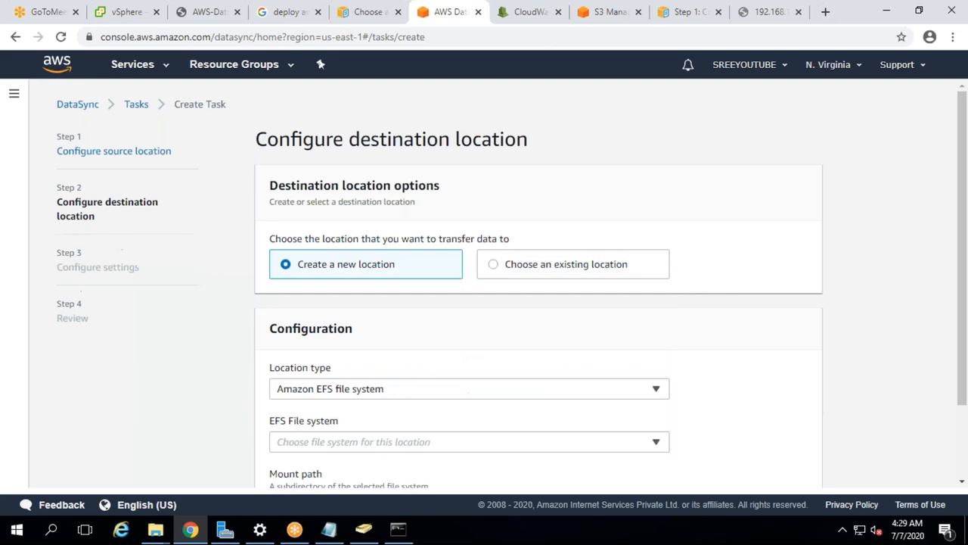
Set the task's destination to the existing location s3://awsengb04sree/DataSync/ and proceed to the task settings.
{"action": "scroll", "coordinate": [679, 350], "scroll_direction": "down", "scroll_amount": 2}
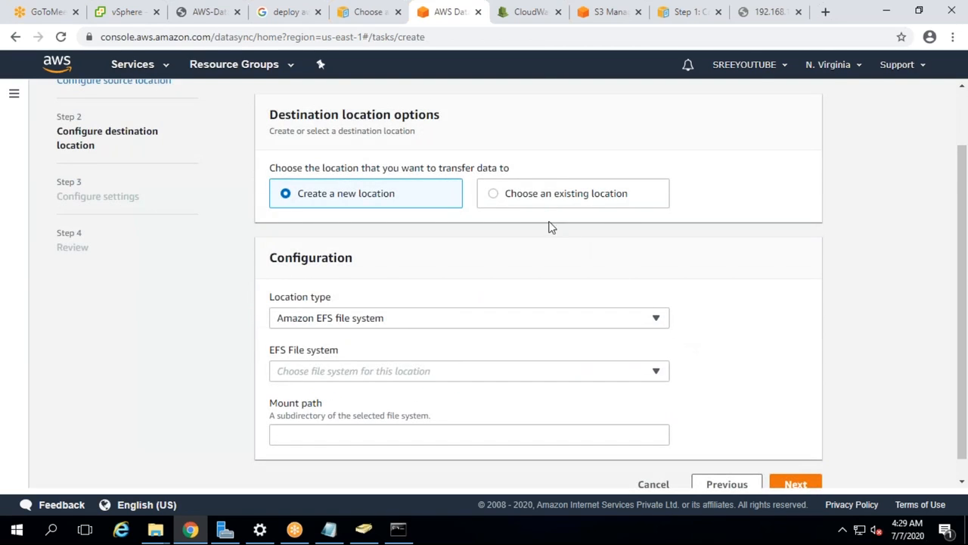
{"action": "left_click", "coordinate": [545, 193]}
{"action": "left_click", "coordinate": [433, 389]}
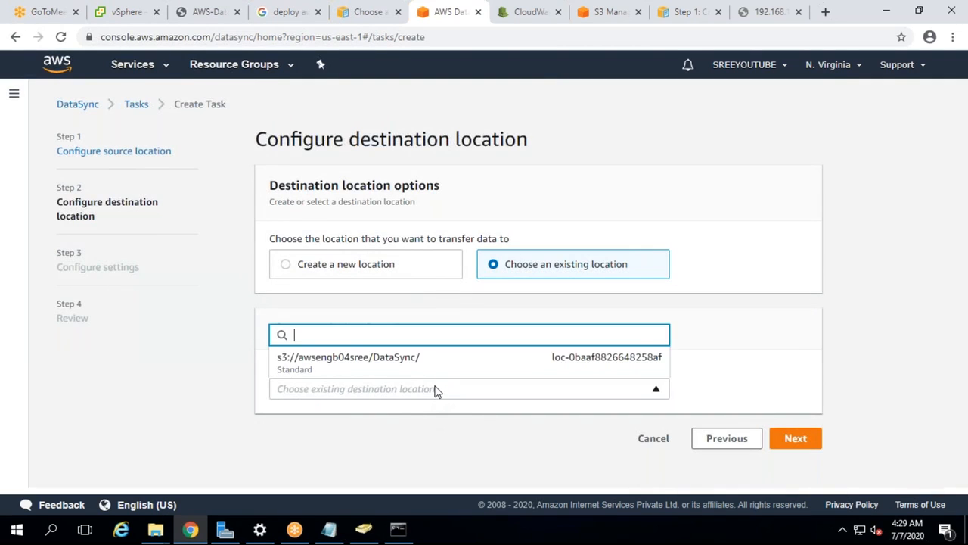
{"action": "left_click", "coordinate": [429, 362]}
{"action": "left_click", "coordinate": [780, 430]}
Name the task Onprem-to-AWS and set data verification to verify all data in the destination.
{"action": "left_click", "coordinate": [409, 234]}
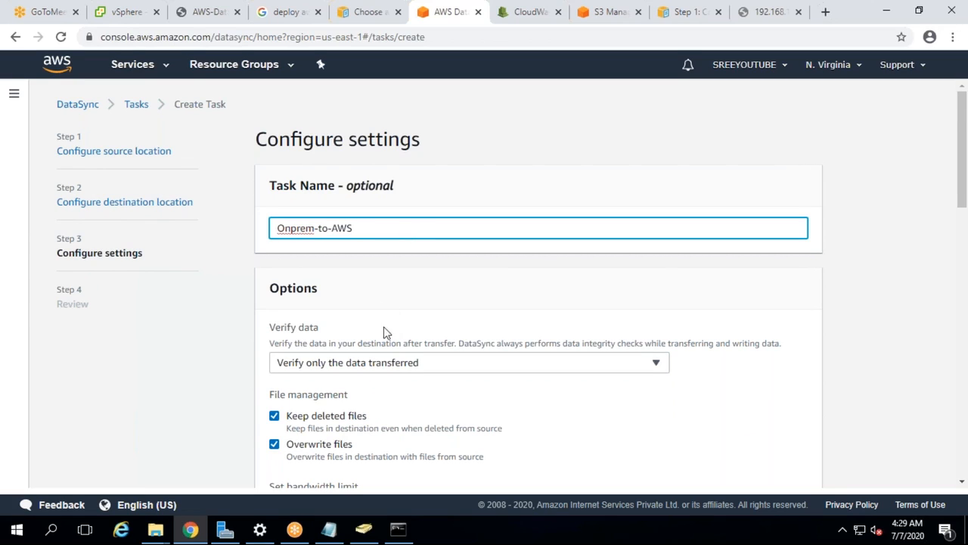
{"action": "left_click", "coordinate": [385, 361]}
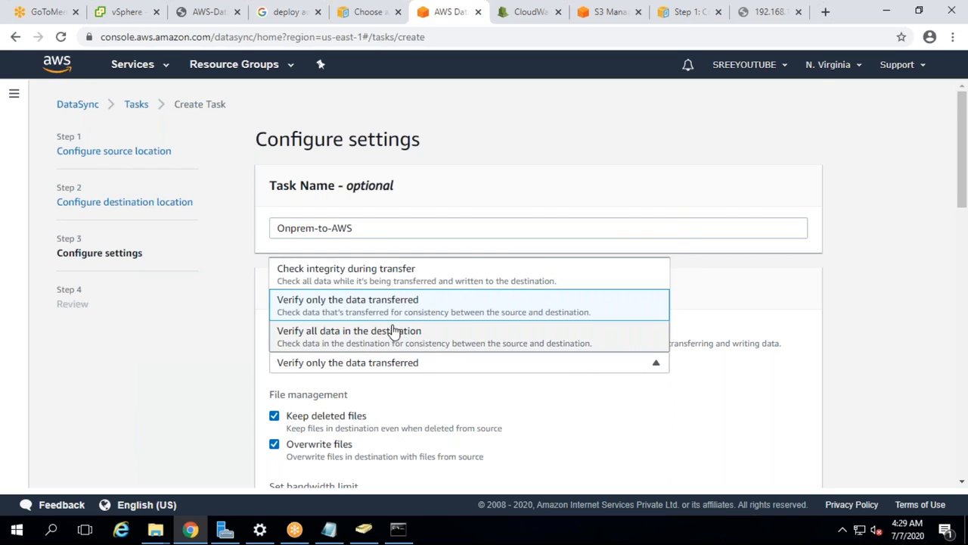
{"action": "left_click", "coordinate": [394, 330]}
Set /awsb24/nginx/access as the CloudWatch log group with basic-information logging, then review the configuration and create the task.
{"action": "scroll", "coordinate": [464, 325], "scroll_direction": "down", "scroll_amount": 5}
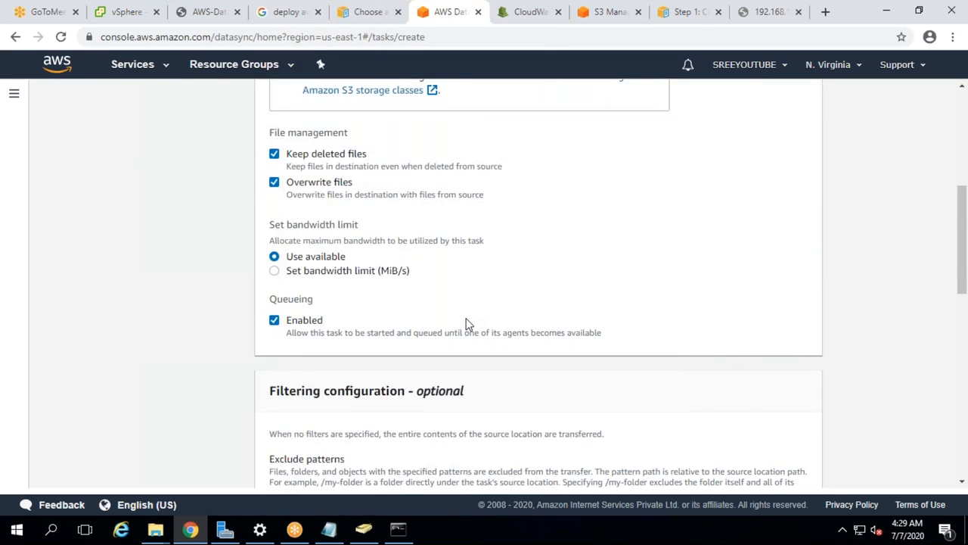
{"action": "scroll", "coordinate": [466, 324], "scroll_direction": "down", "scroll_amount": 5}
{"action": "scroll", "coordinate": [573, 361], "scroll_direction": "up", "scroll_amount": 1}
{"action": "scroll", "coordinate": [573, 361], "scroll_direction": "down", "scroll_amount": 5}
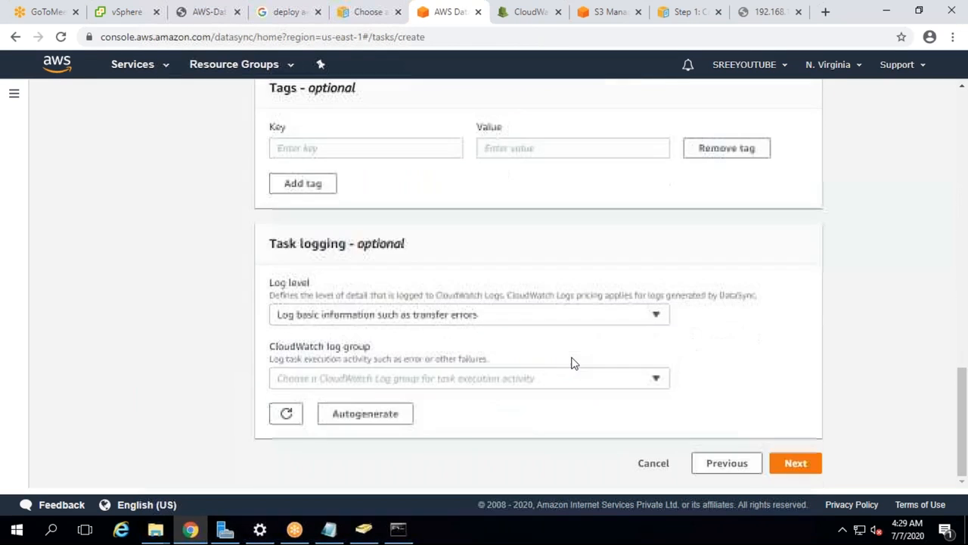
{"action": "left_click", "coordinate": [796, 464]}
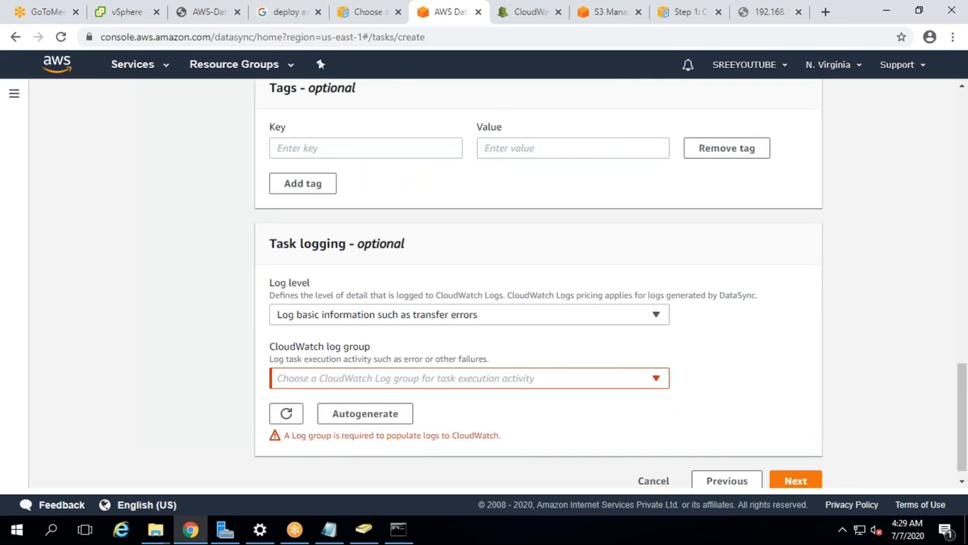
{"action": "left_click", "coordinate": [510, 314]}
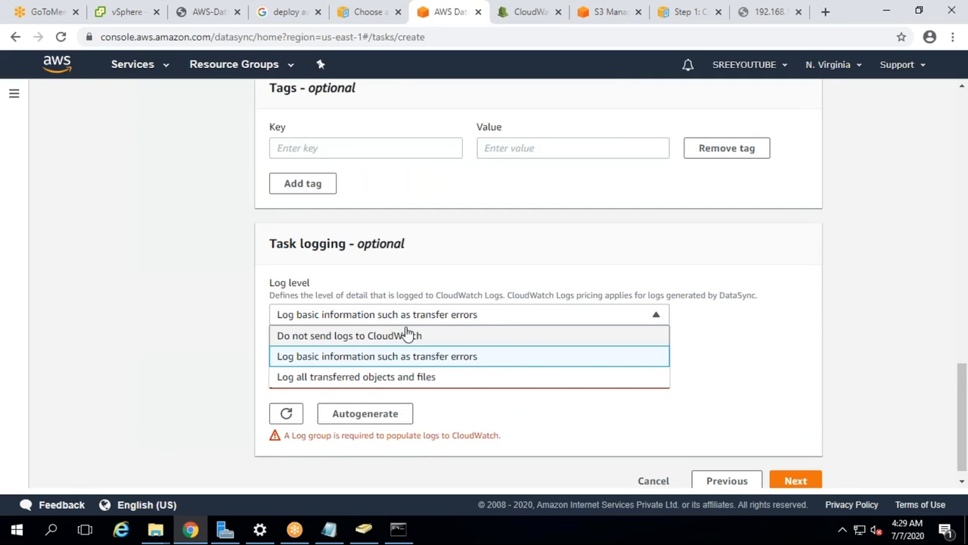
{"action": "left_click", "coordinate": [388, 387]}
{"action": "left_click", "coordinate": [391, 376]}
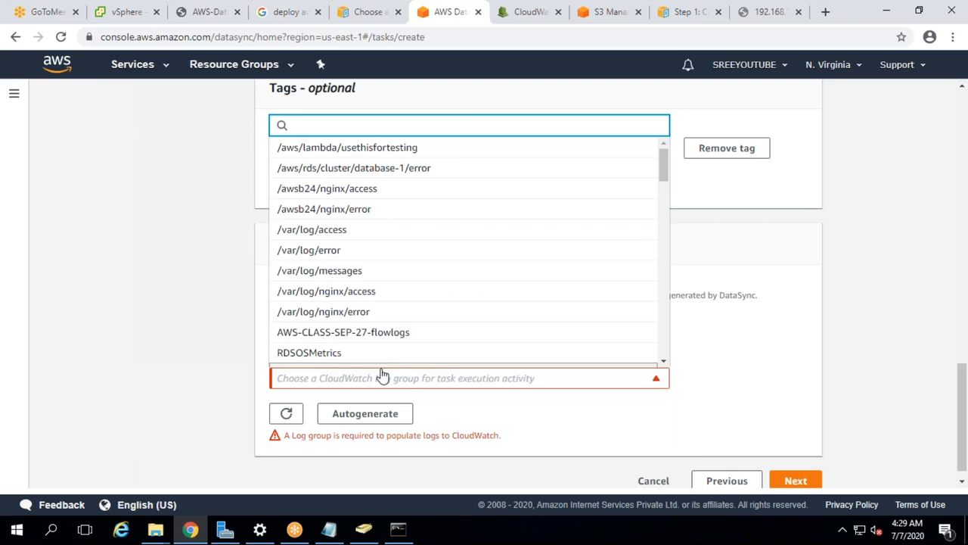
{"action": "left_click", "coordinate": [355, 189]}
{"action": "left_click", "coordinate": [787, 463]}
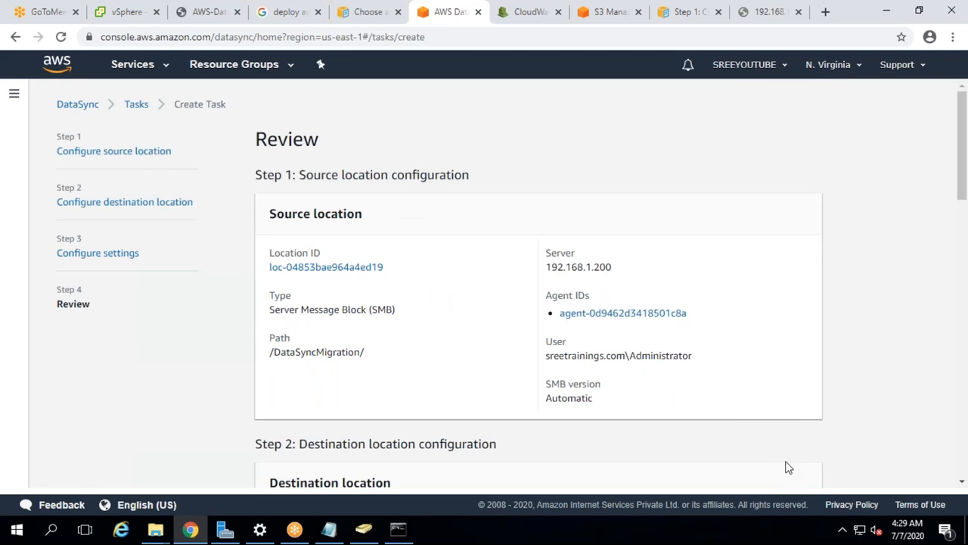
{"action": "scroll", "coordinate": [753, 424], "scroll_direction": "down", "scroll_amount": 15}
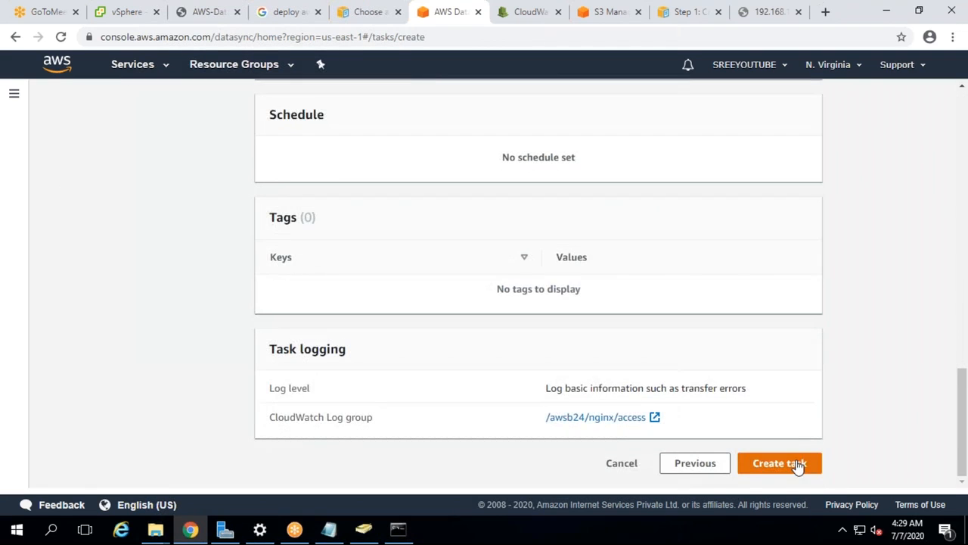
{"action": "left_click", "coordinate": [800, 463]}
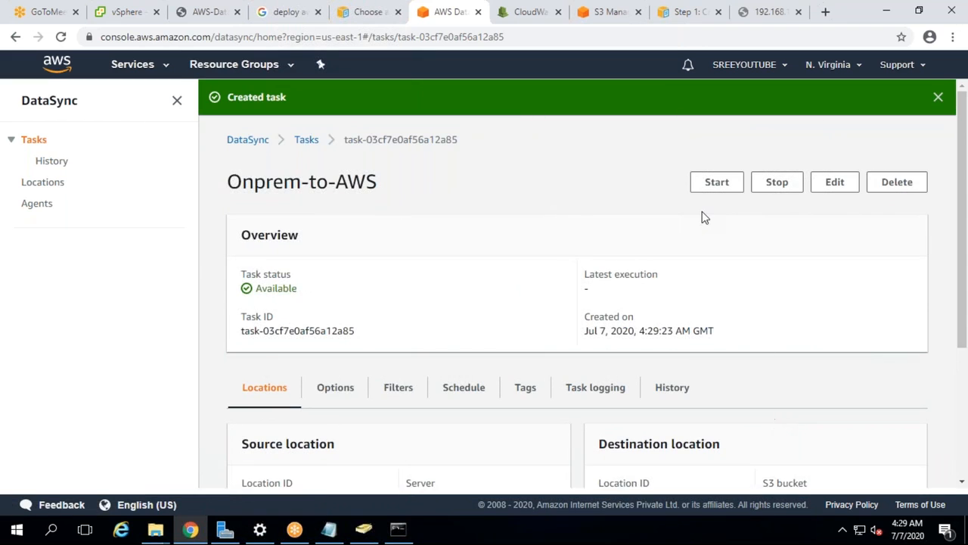
Check the Onprem-to-AWS task's source and destination locations and start the task with its configured options.
{"action": "scroll", "coordinate": [700, 209], "scroll_direction": "down", "scroll_amount": 3}
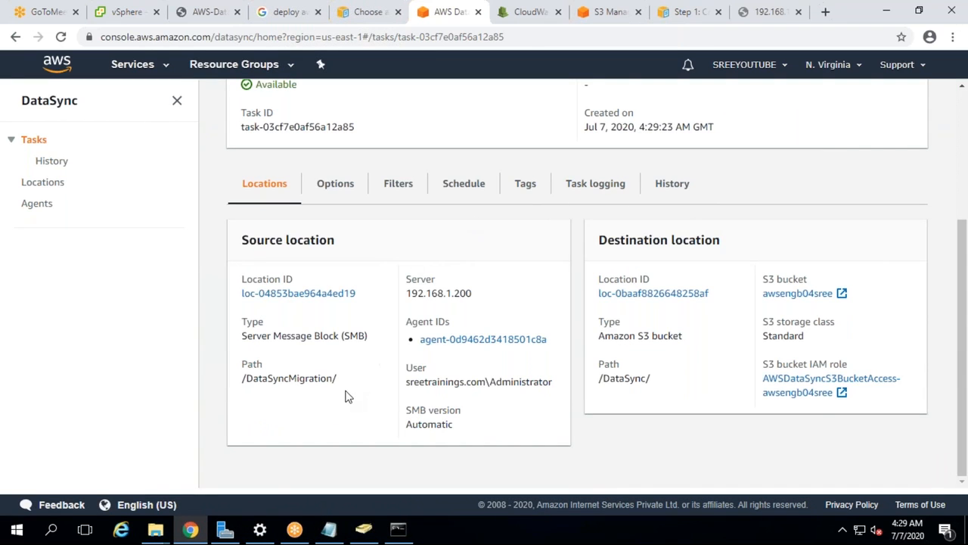
{"action": "scroll", "coordinate": [735, 362], "scroll_direction": "up", "scroll_amount": 3}
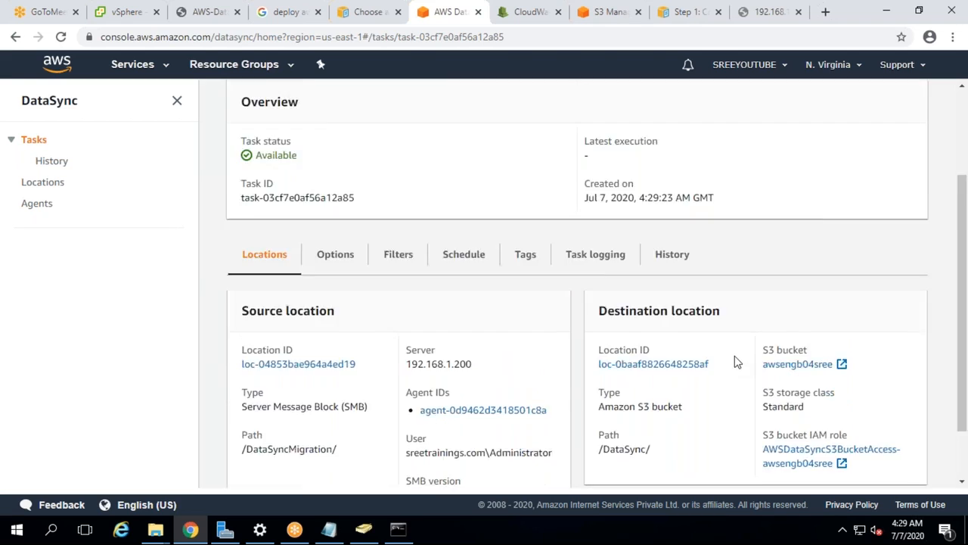
{"action": "left_click", "coordinate": [713, 125]}
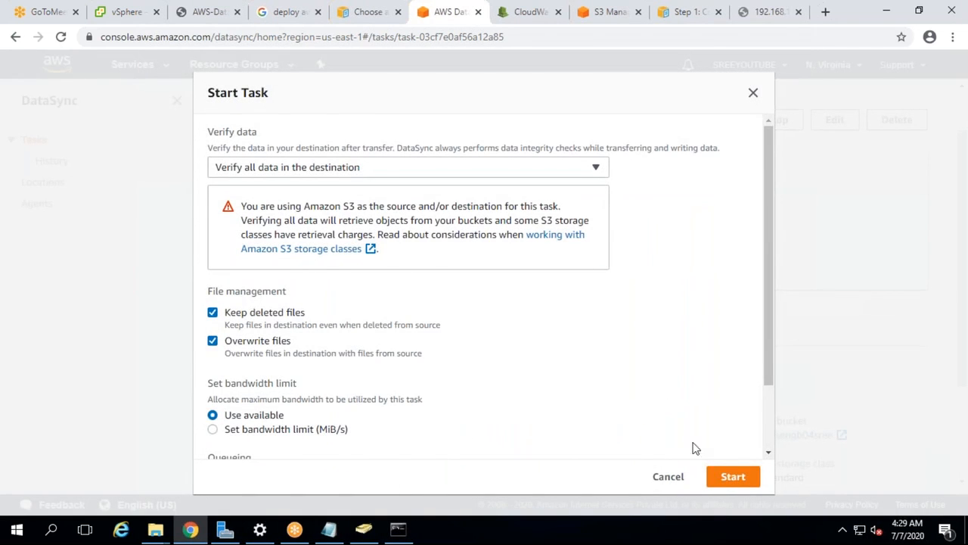
{"action": "left_click", "coordinate": [731, 478]}
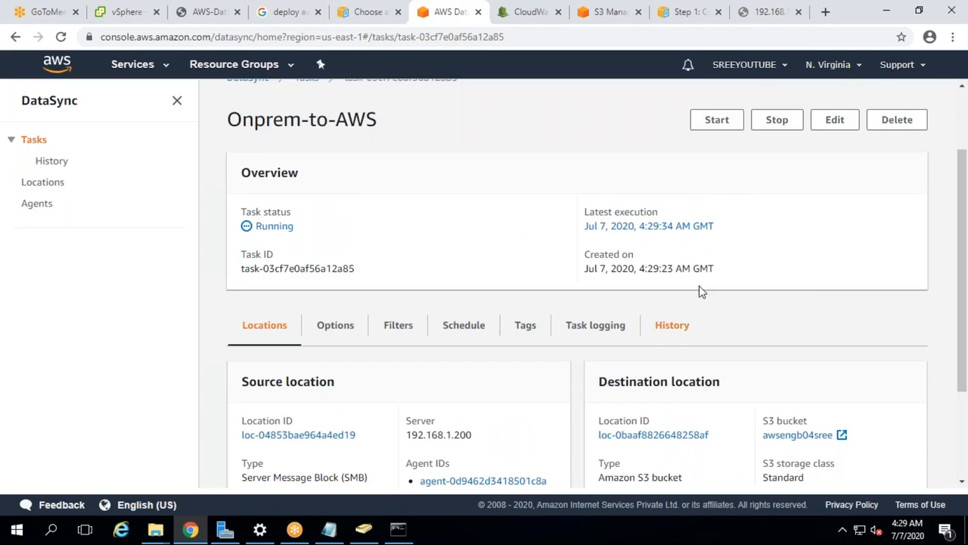
Open the running Onprem-to-AWS execution and check its status, transfer details, and task logging configuration.
{"action": "left_click", "coordinate": [268, 227]}
{"action": "scroll", "coordinate": [458, 321], "scroll_direction": "down", "scroll_amount": 2}
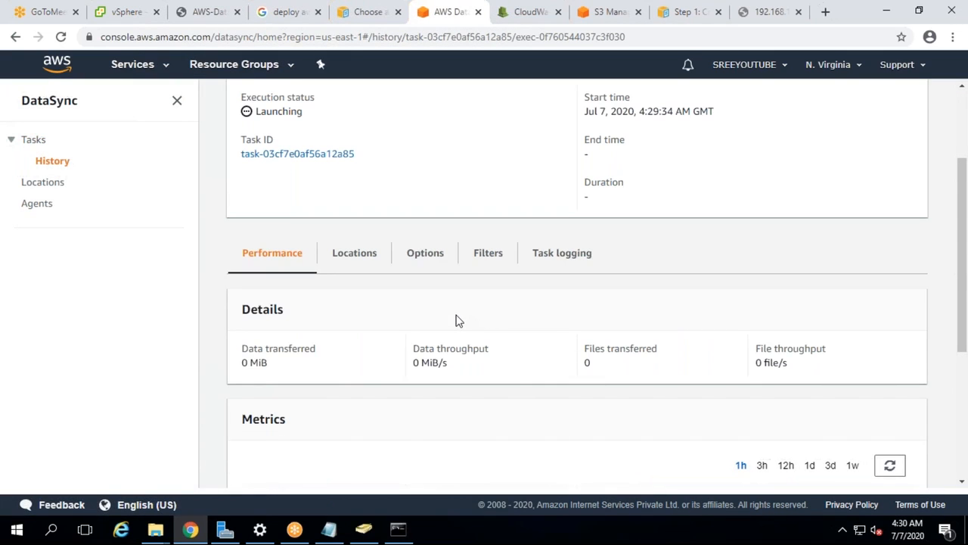
{"action": "scroll", "coordinate": [458, 321], "scroll_direction": "up", "scroll_amount": 1}
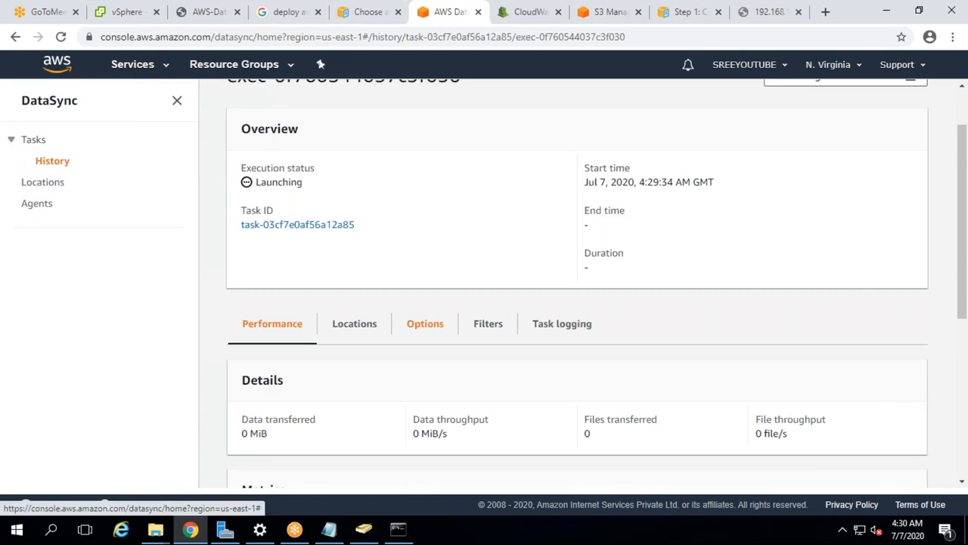
{"action": "scroll", "coordinate": [469, 307], "scroll_direction": "down", "scroll_amount": 4}
{"action": "scroll", "coordinate": [515, 287], "scroll_direction": "up", "scroll_amount": 4}
{"action": "left_click", "coordinate": [551, 326]}
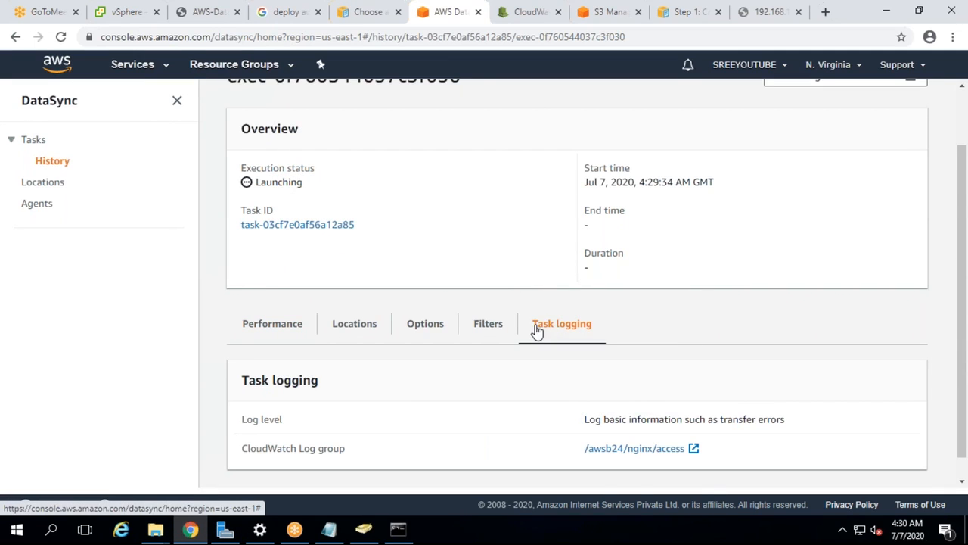
{"action": "scroll", "coordinate": [722, 225], "scroll_direction": "up", "scroll_amount": 1}
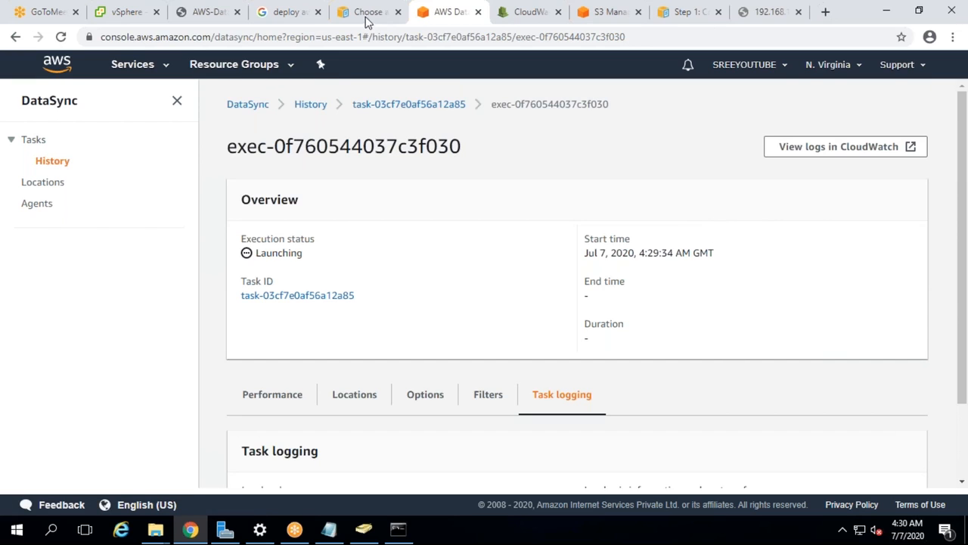
Switch to the awsengb04sree bucket's DataSync folder, review its files, and refresh the list to look for transferred files.
{"action": "left_click", "coordinate": [599, 18]}
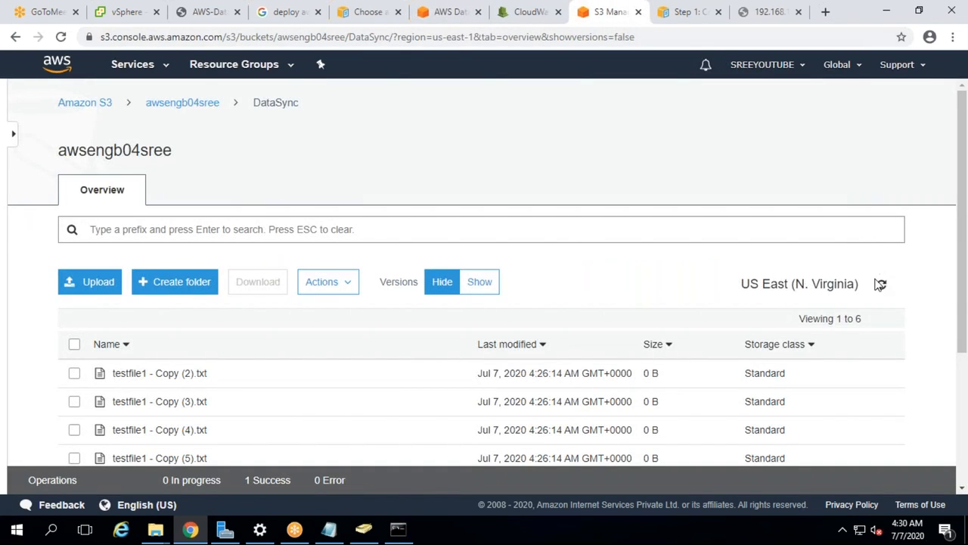
{"action": "scroll", "coordinate": [870, 288], "scroll_direction": "down", "scroll_amount": 3}
{"action": "scroll", "coordinate": [870, 288], "scroll_direction": "up", "scroll_amount": 1}
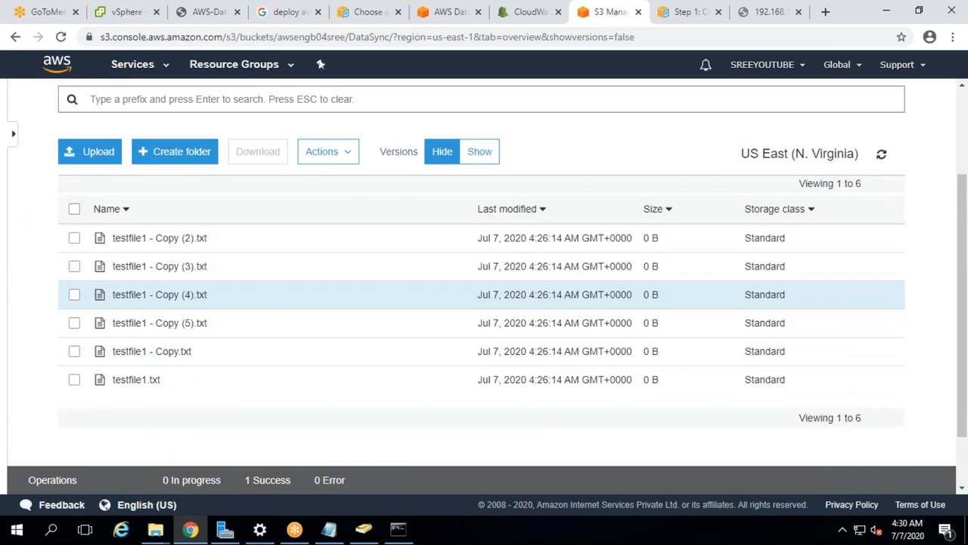
{"action": "left_click", "coordinate": [883, 157]}
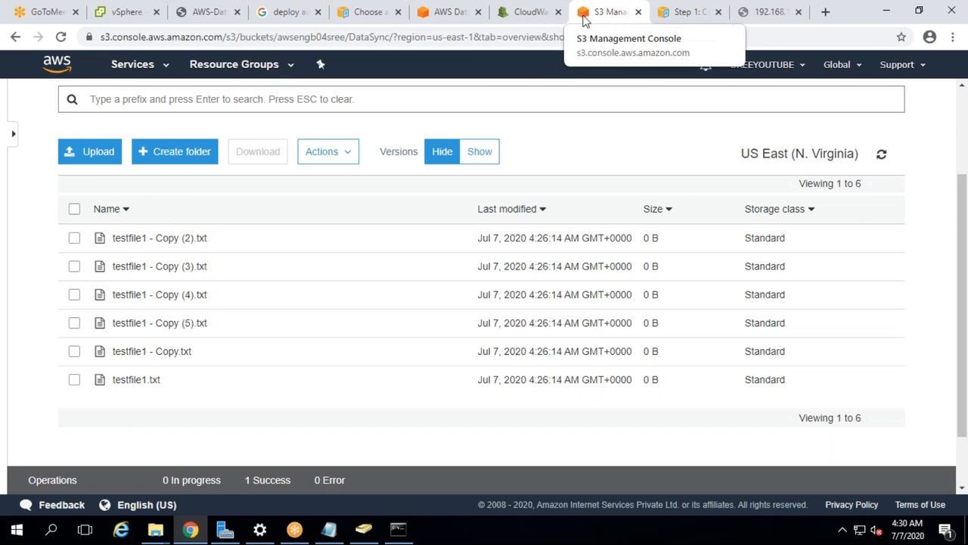
Return to the DataSync execution page, reload it to recheck the execution status, and view its task logging configuration.
{"action": "left_click", "coordinate": [532, 14]}
{"action": "left_click", "coordinate": [457, 16]}
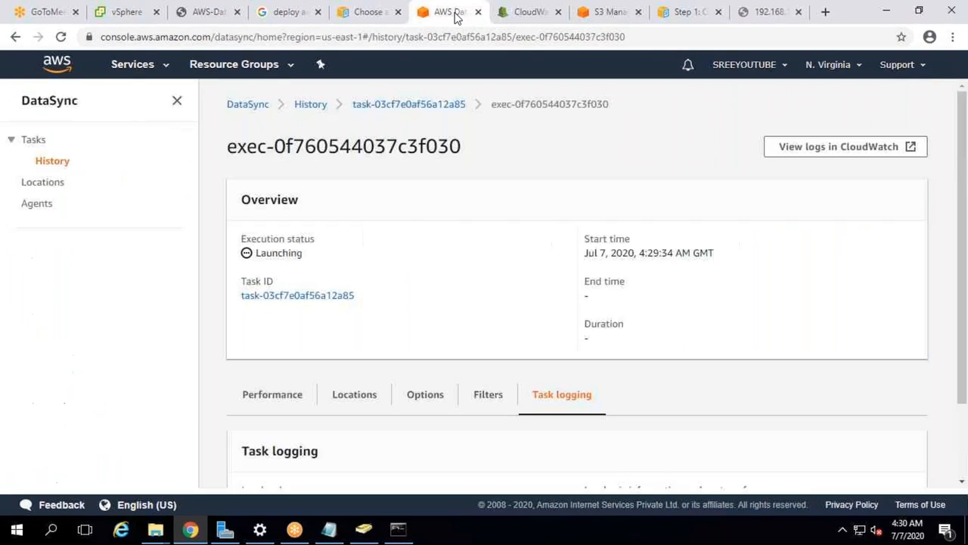
{"action": "left_click", "coordinate": [61, 36]}
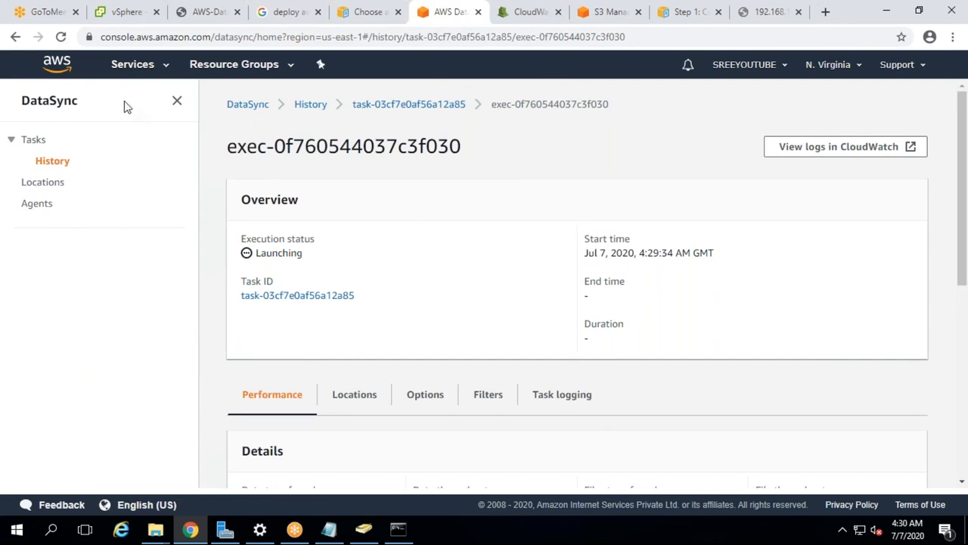
{"action": "left_click", "coordinate": [59, 36]}
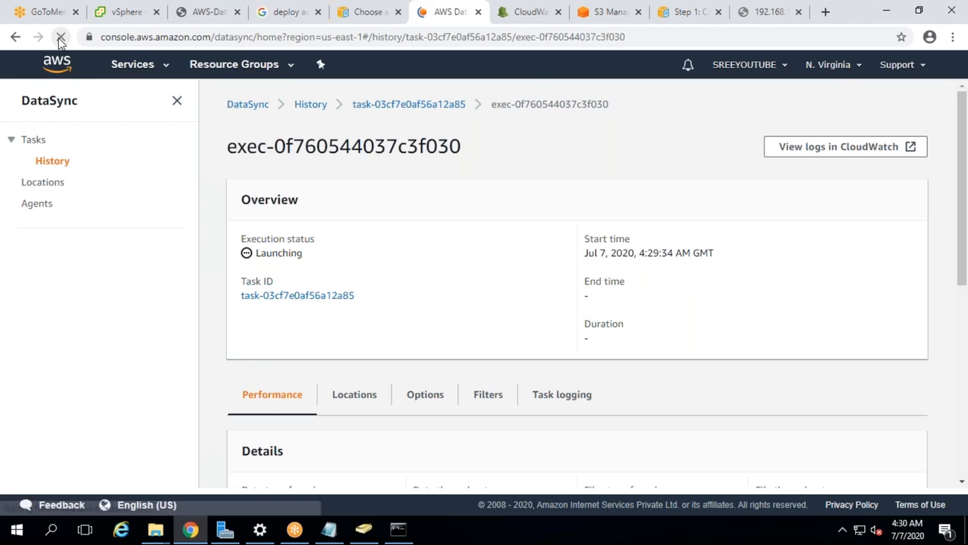
{"action": "left_click", "coordinate": [544, 390]}
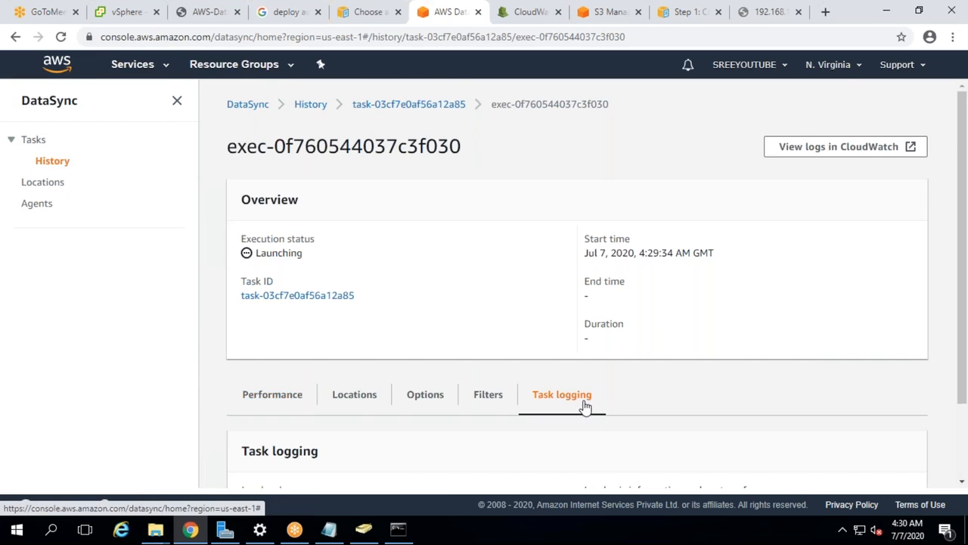
{"action": "scroll", "coordinate": [580, 402], "scroll_direction": "down", "scroll_amount": 2}
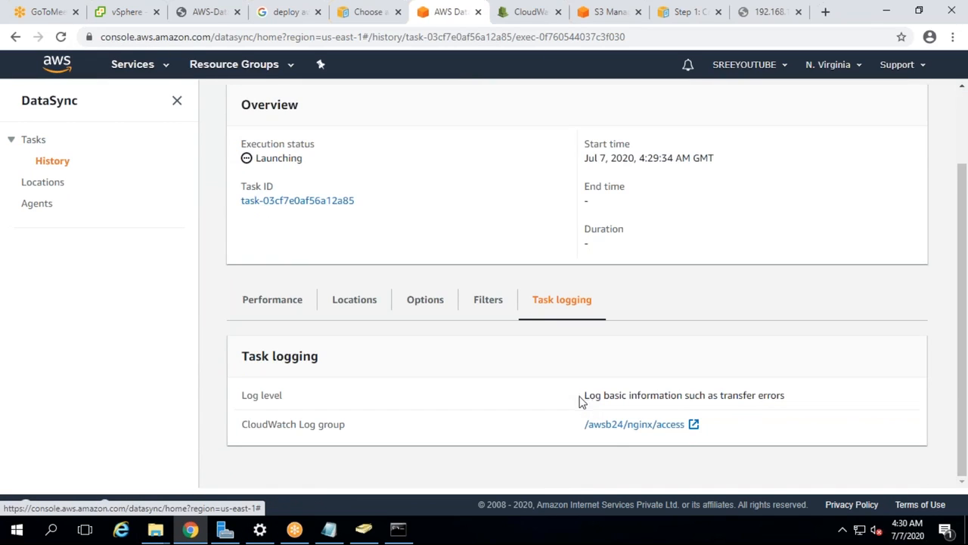
Go to the /awsb24/nginx/access log group in CloudWatch, reload it, and check its log streams for new entries.
{"action": "left_click", "coordinate": [613, 425]}
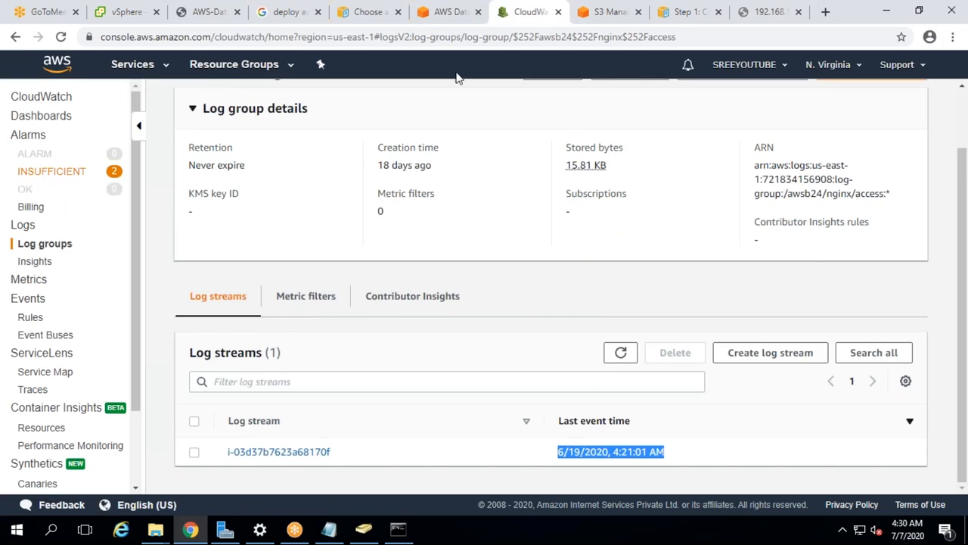
{"action": "scroll", "coordinate": [490, 155], "scroll_direction": "up", "scroll_amount": 1}
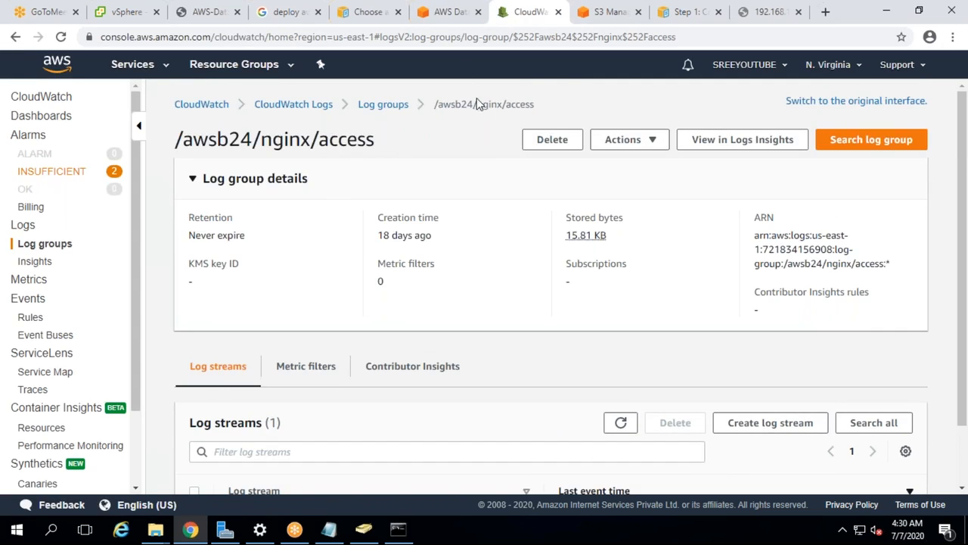
{"action": "left_click_drag", "start_coordinate": [558, 110], "coordinate": [434, 106]}
{"action": "left_click", "coordinate": [62, 37]}
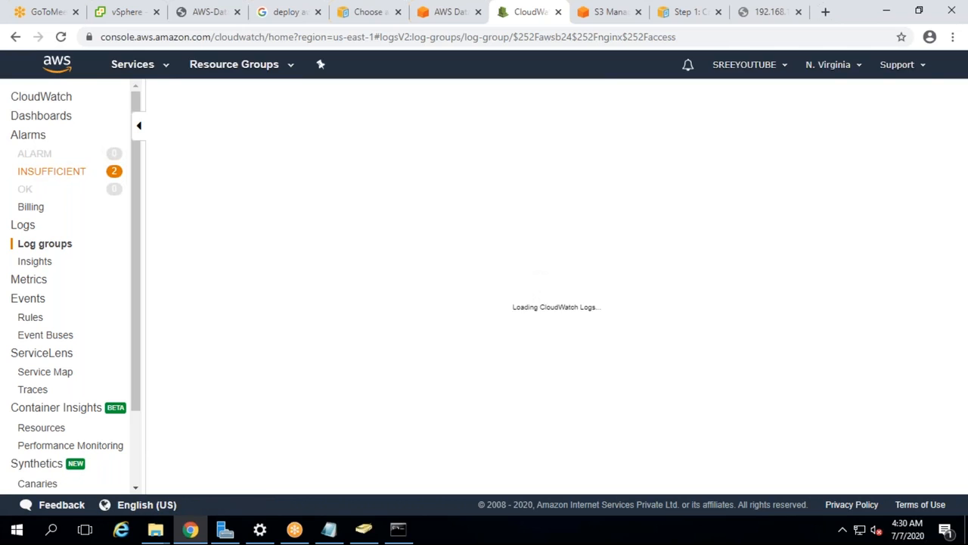
{"action": "scroll", "coordinate": [587, 250], "scroll_direction": "down", "scroll_amount": 2}
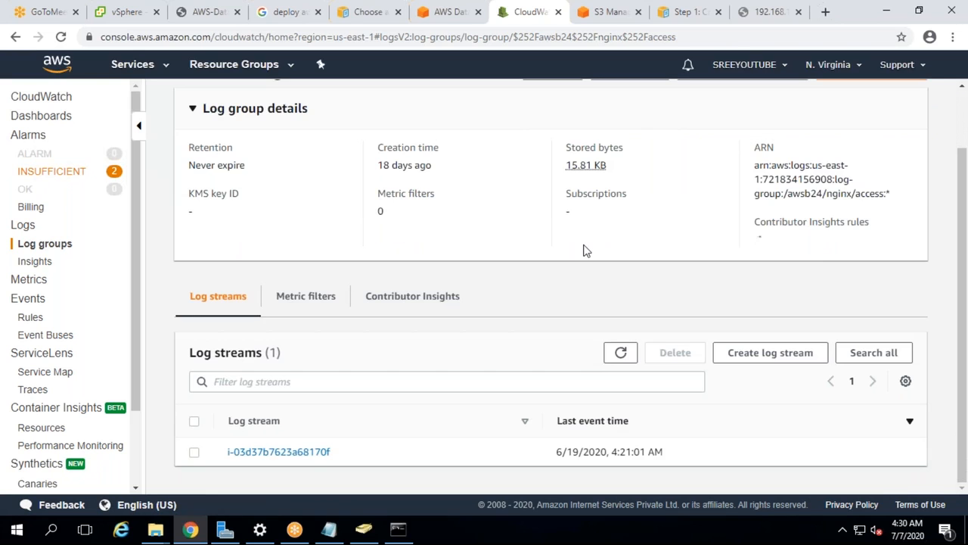
Examine the log events in stream i-03d37b7623a68170f, then return to the log group and refresh its log streams.
{"action": "left_click", "coordinate": [309, 451]}
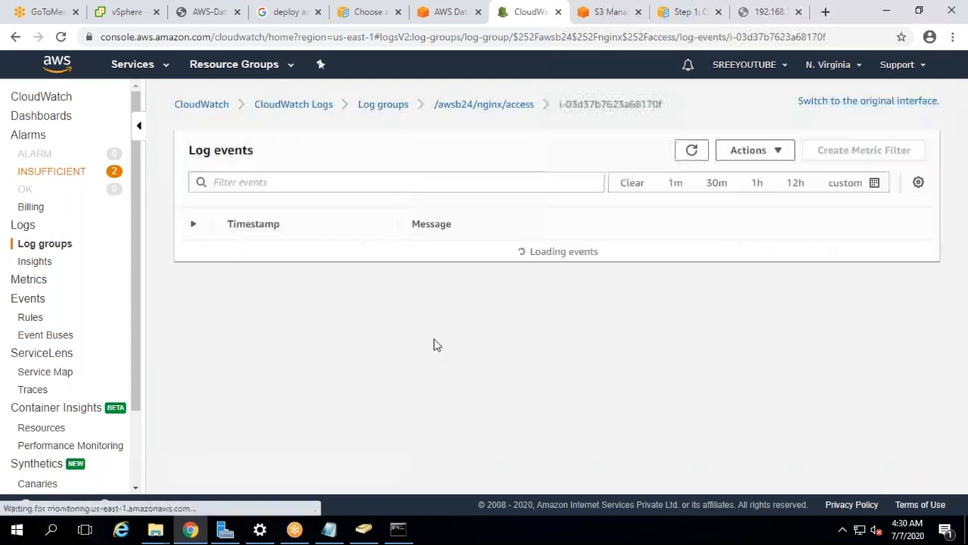
{"action": "scroll", "coordinate": [550, 287], "scroll_direction": "up", "scroll_amount": 4}
{"action": "scroll", "coordinate": [551, 287], "scroll_direction": "up", "scroll_amount": 5}
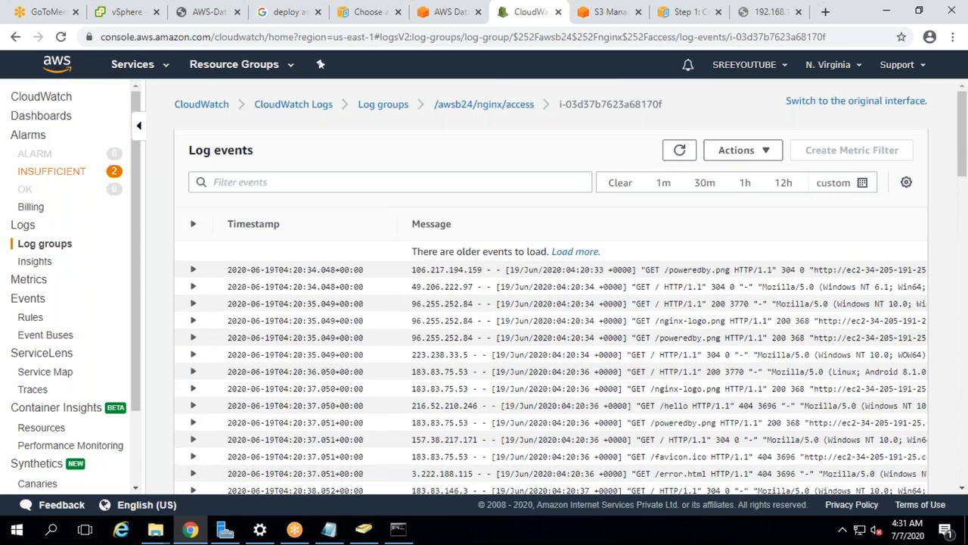
{"action": "left_click", "coordinate": [491, 105]}
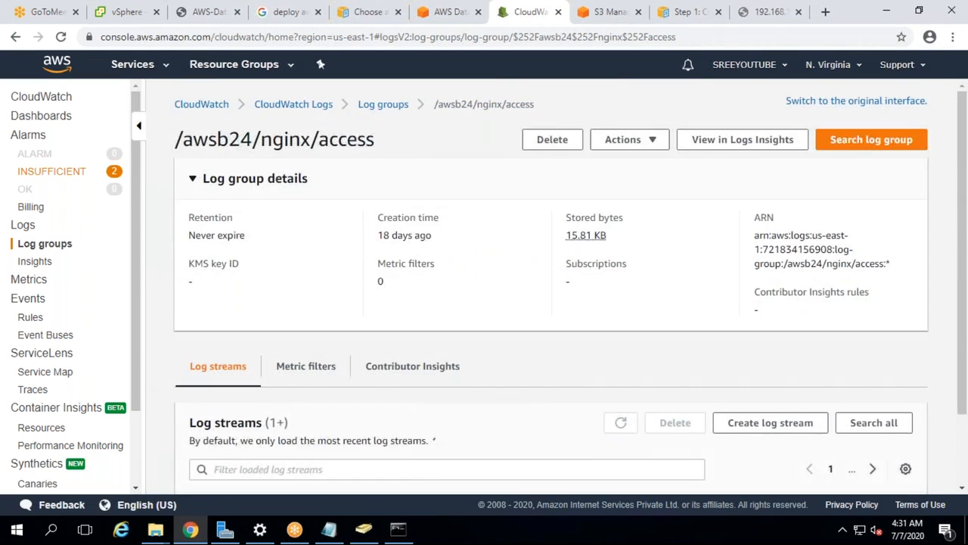
{"action": "scroll", "coordinate": [492, 112], "scroll_direction": "down", "scroll_amount": 1}
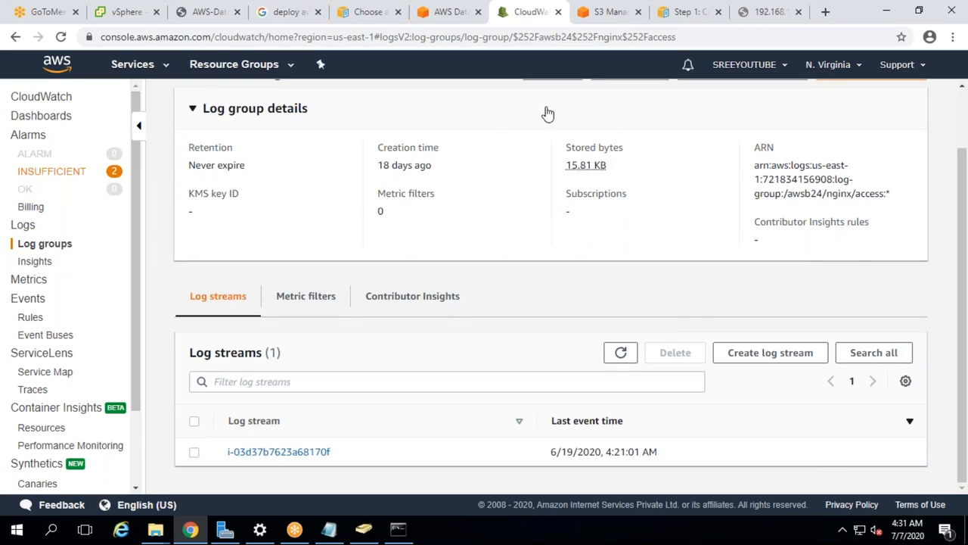
{"action": "left_click", "coordinate": [620, 352]}
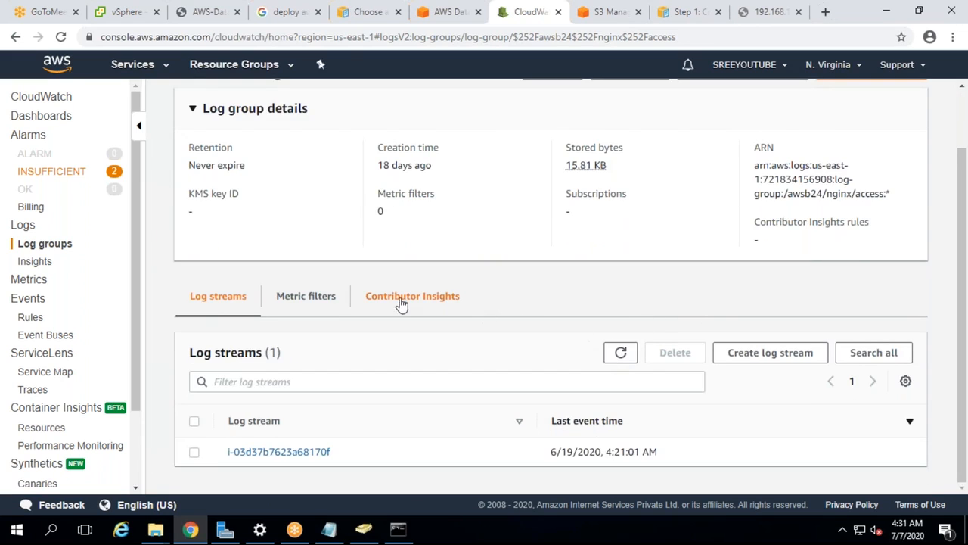
Switch back to the DataSync execution and check its status and performance details.
{"action": "left_click", "coordinate": [453, 12]}
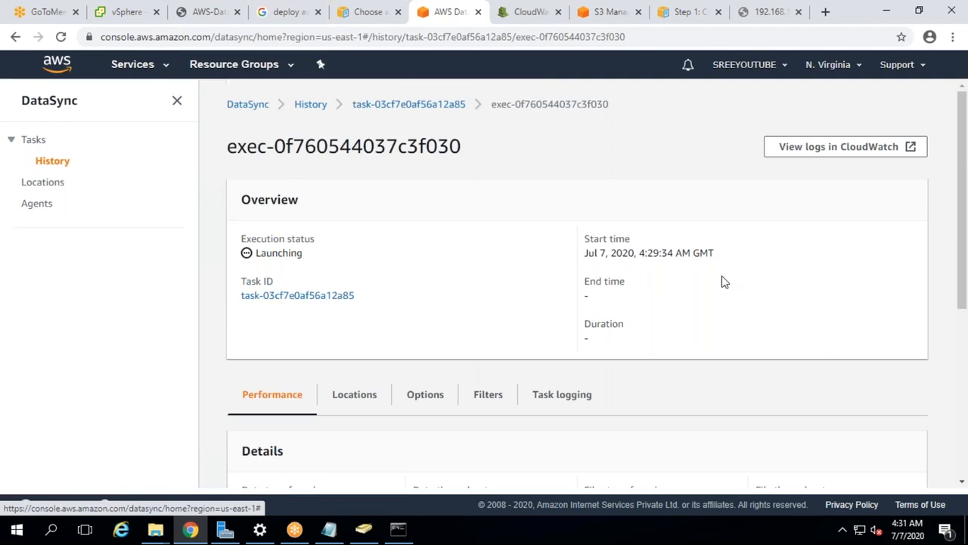
{"action": "scroll", "coordinate": [722, 277], "scroll_direction": "down", "scroll_amount": 2}
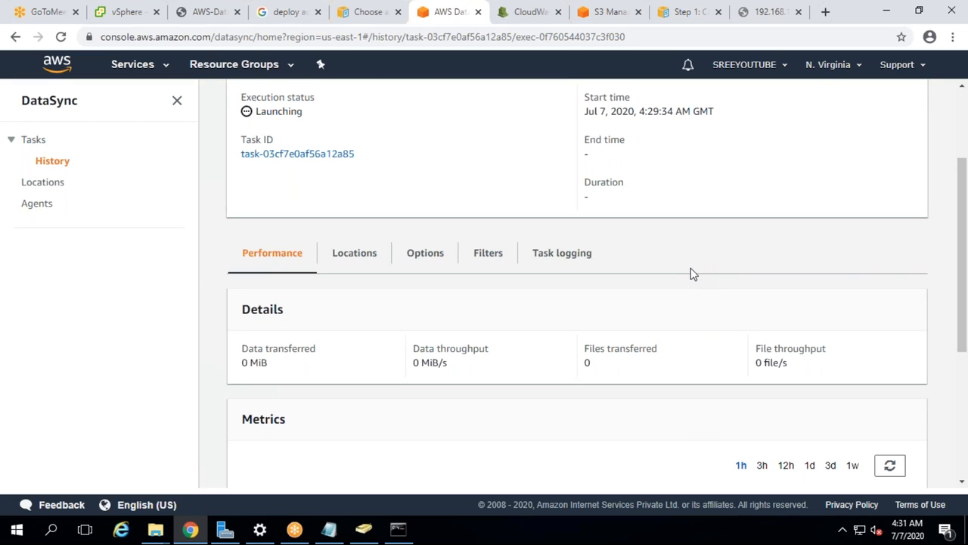
{"action": "scroll", "coordinate": [690, 268], "scroll_direction": "up", "scroll_amount": 2}
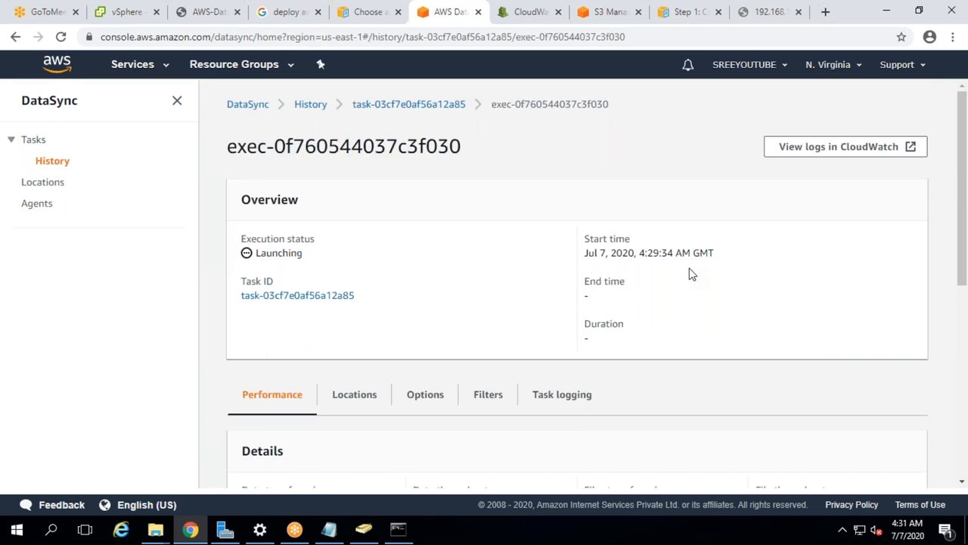
Open the Onprem-to-AWS task and review its locations, options, filters, schedule, task logging, and execution history.
{"action": "left_click", "coordinate": [271, 296]}
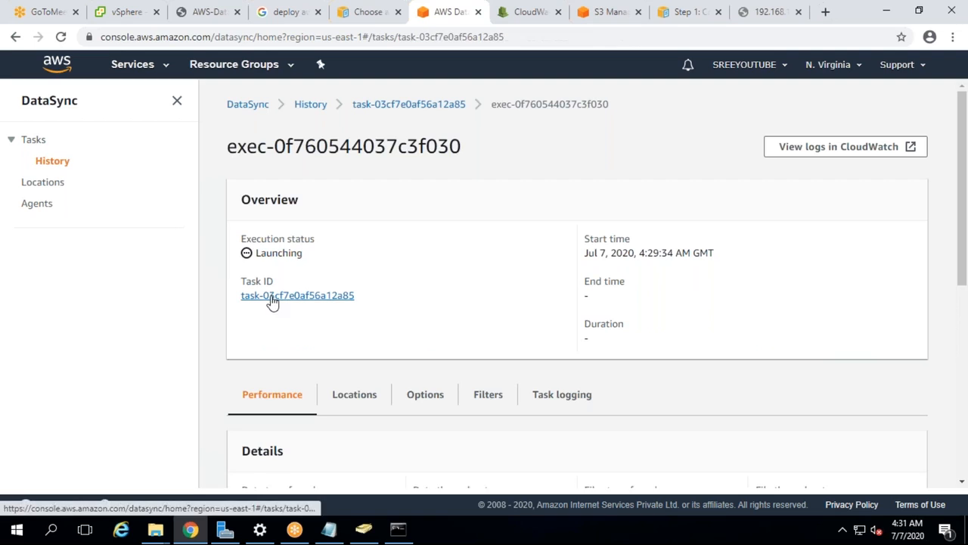
{"action": "scroll", "coordinate": [271, 296], "scroll_direction": "down", "scroll_amount": 3}
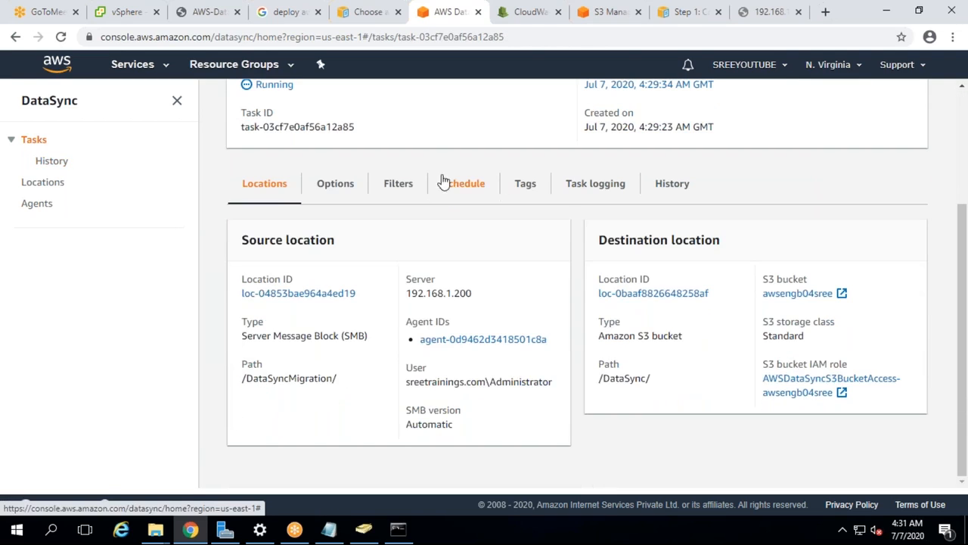
{"action": "left_click", "coordinate": [338, 195]}
{"action": "left_click", "coordinate": [398, 189]}
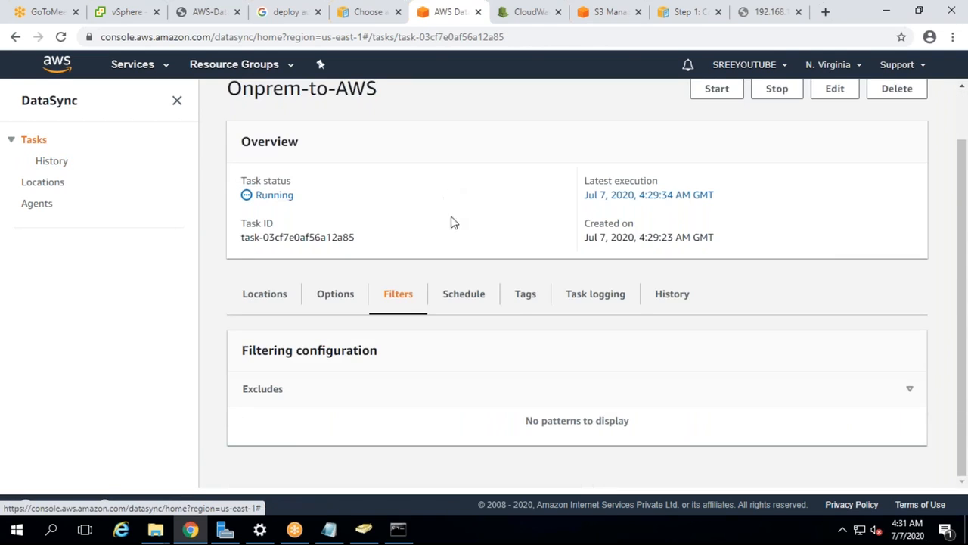
{"action": "left_click", "coordinate": [466, 301]}
{"action": "left_click", "coordinate": [579, 312]}
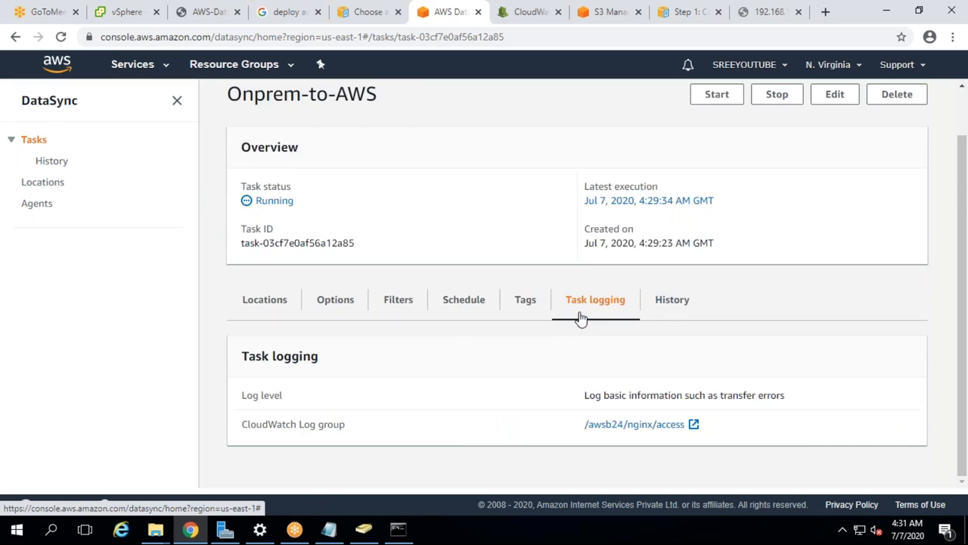
{"action": "left_click", "coordinate": [675, 322]}
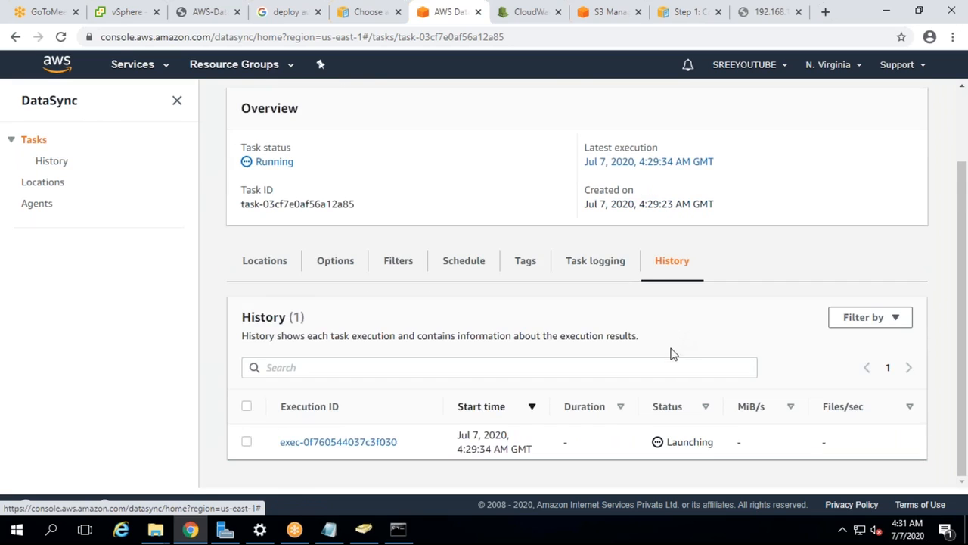
Reopen the task's execution from its history and examine its metrics, task logging, filters, and source and destination locations.
{"action": "left_click", "coordinate": [388, 442]}
{"action": "scroll", "coordinate": [441, 338], "scroll_direction": "down", "scroll_amount": 5}
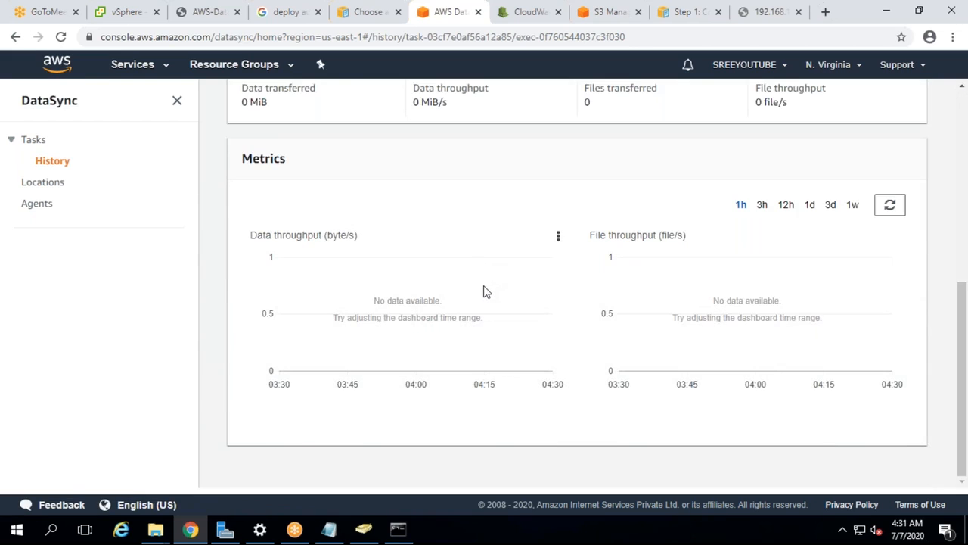
{"action": "scroll", "coordinate": [485, 292], "scroll_direction": "up", "scroll_amount": 3}
{"action": "scroll", "coordinate": [484, 292], "scroll_direction": "up", "scroll_amount": 1}
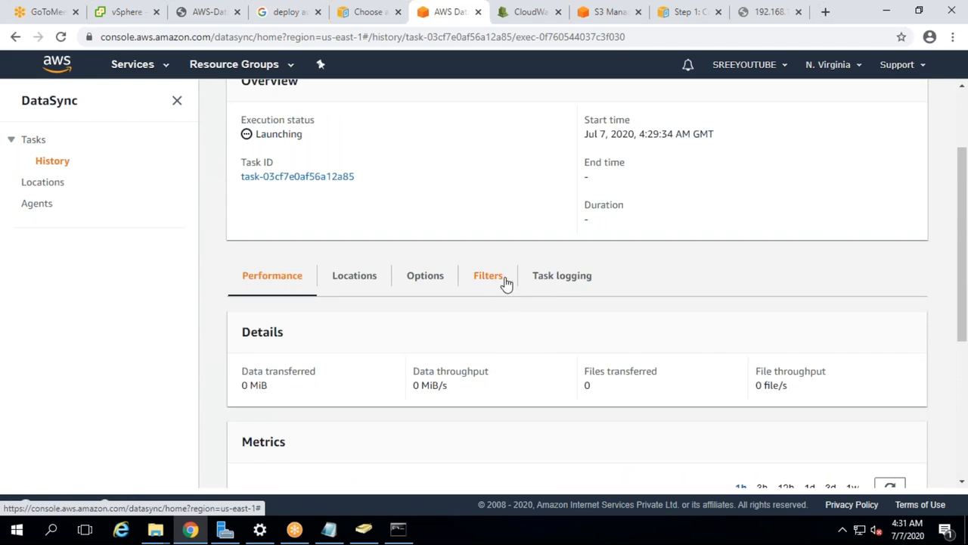
{"action": "left_click", "coordinate": [543, 277]}
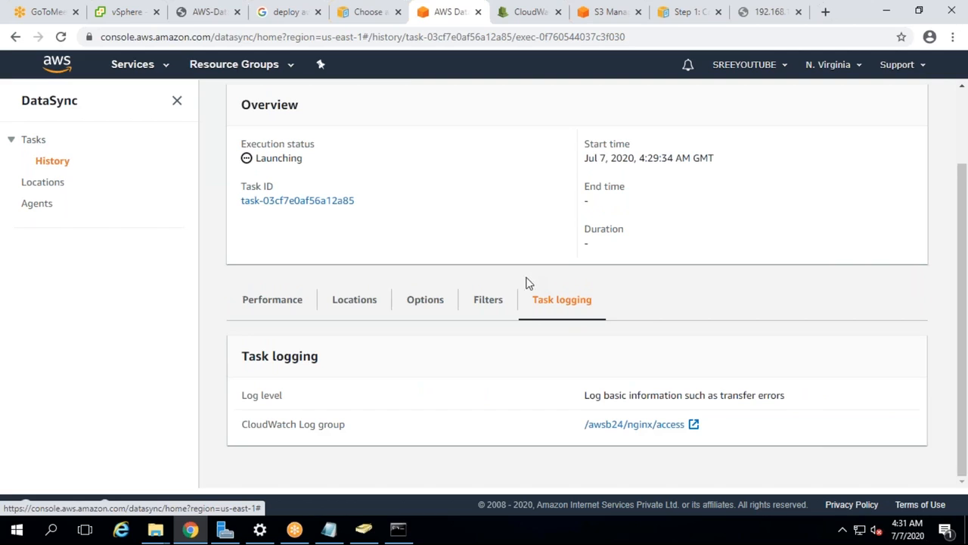
{"action": "left_click", "coordinate": [473, 304]}
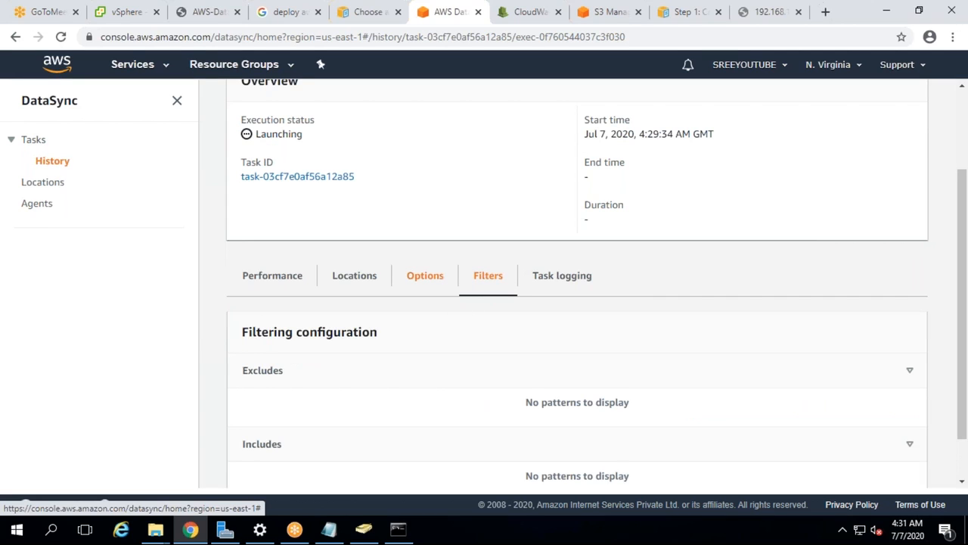
{"action": "left_click", "coordinate": [362, 291]}
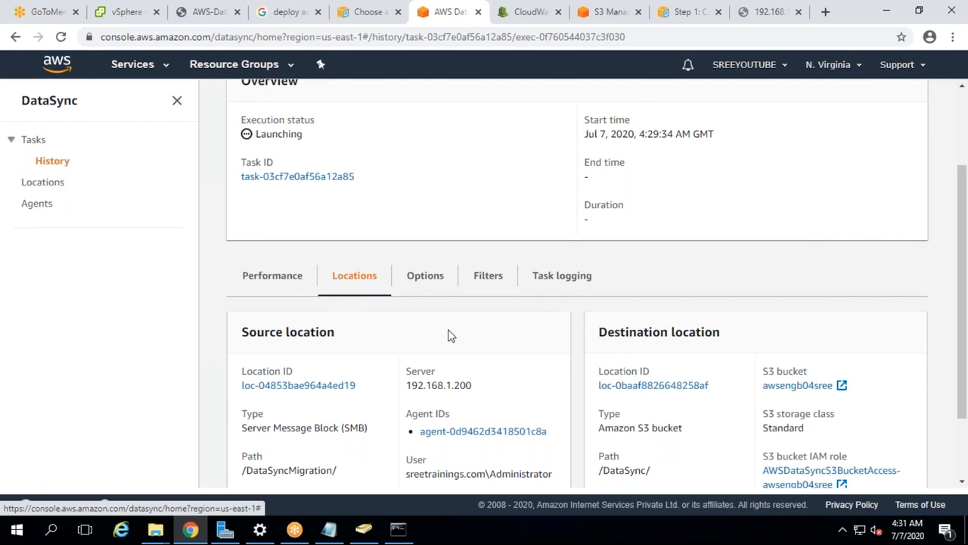
{"action": "scroll", "coordinate": [448, 335], "scroll_direction": "down", "scroll_amount": 1}
{"action": "scroll", "coordinate": [439, 335], "scroll_direction": "up", "scroll_amount": 3}
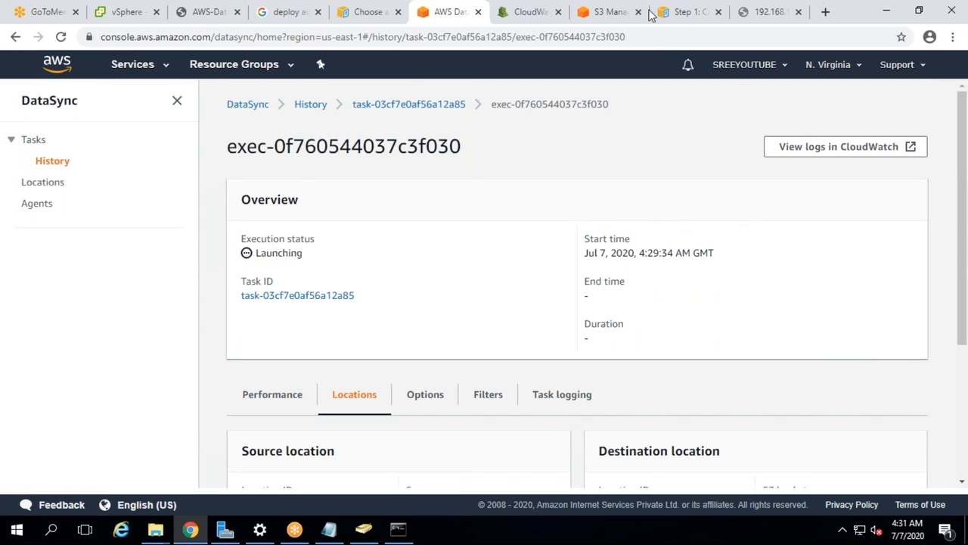
Switch to the AWS DataSync user guide, skim the CLI agent creation instructions, and open Step 3: Create a Task.
{"action": "left_click", "coordinate": [683, 17]}
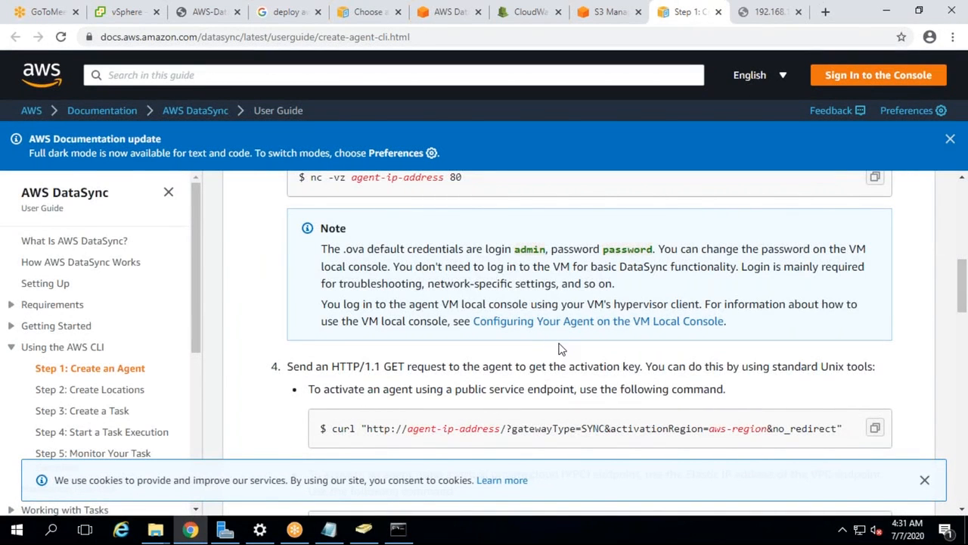
{"action": "scroll", "coordinate": [557, 347], "scroll_direction": "down", "scroll_amount": 5}
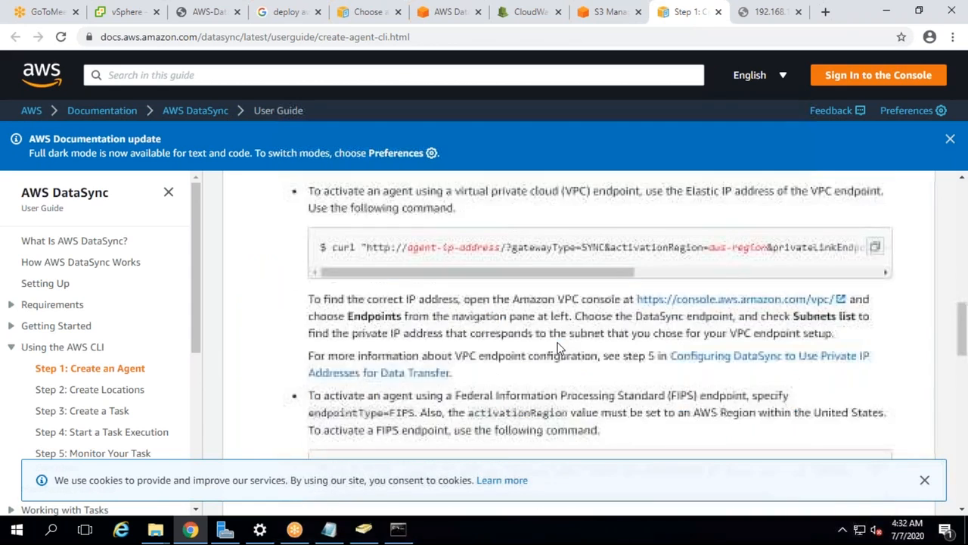
{"action": "scroll", "coordinate": [560, 347], "scroll_direction": "down", "scroll_amount": 4}
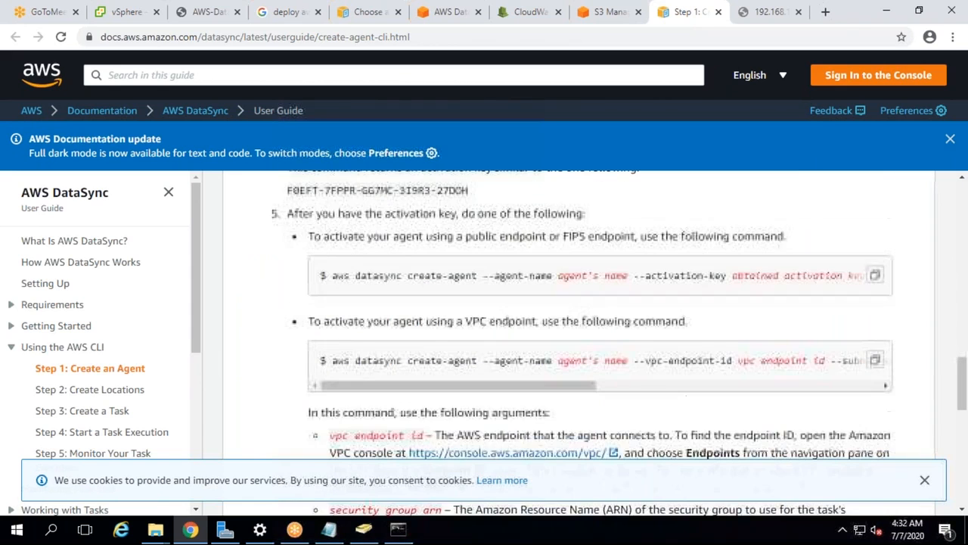
{"action": "scroll", "coordinate": [560, 346], "scroll_direction": "down", "scroll_amount": 3}
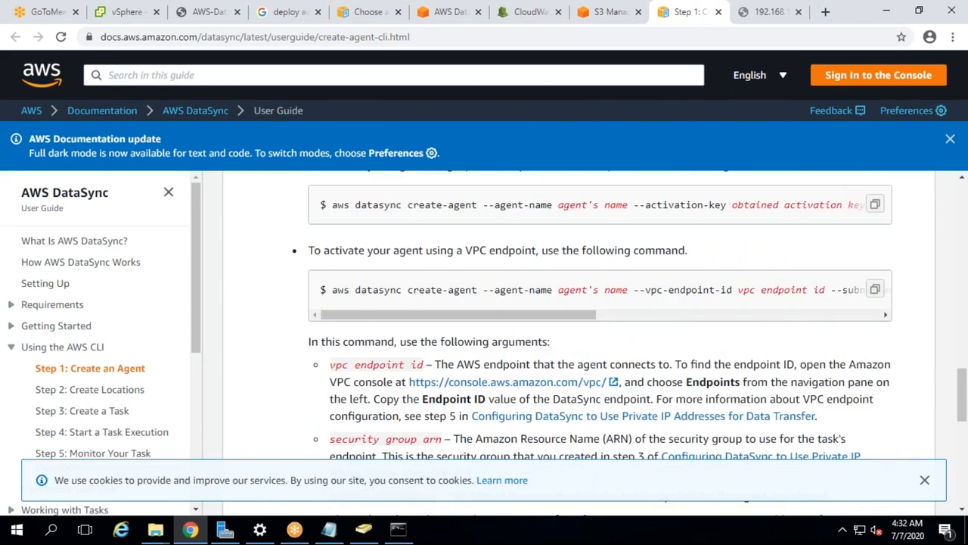
{"action": "scroll", "coordinate": [552, 341], "scroll_direction": "down", "scroll_amount": 4}
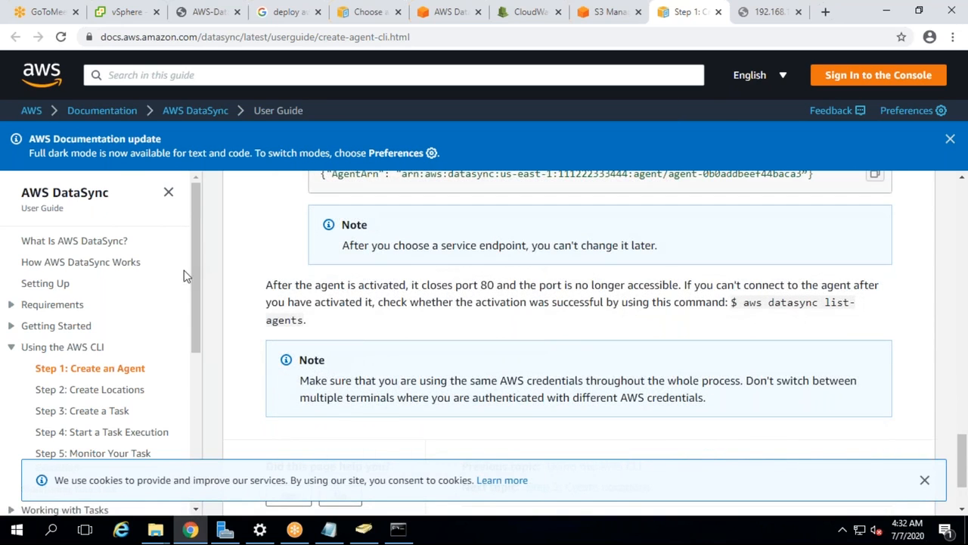
{"action": "scroll", "coordinate": [185, 274], "scroll_direction": "down", "scroll_amount": 1}
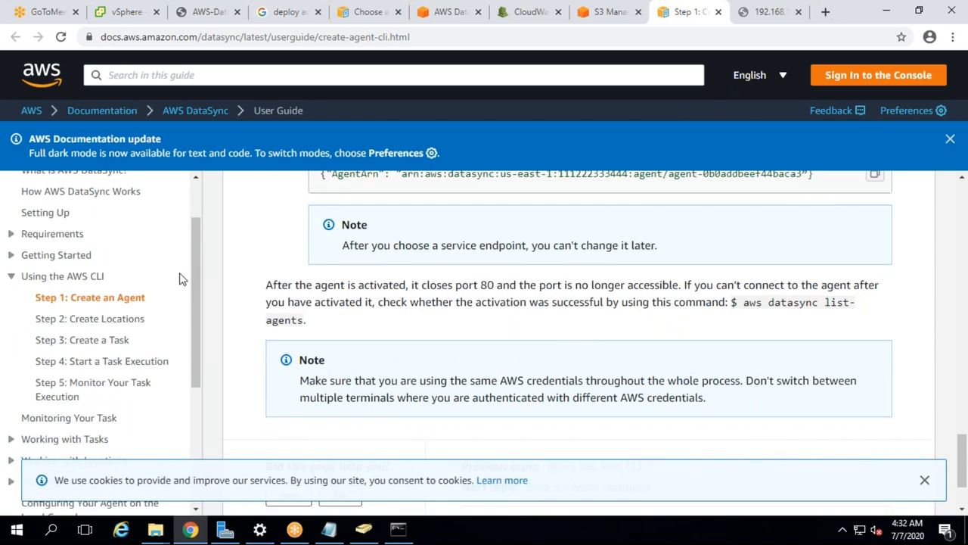
{"action": "left_click", "coordinate": [90, 340]}
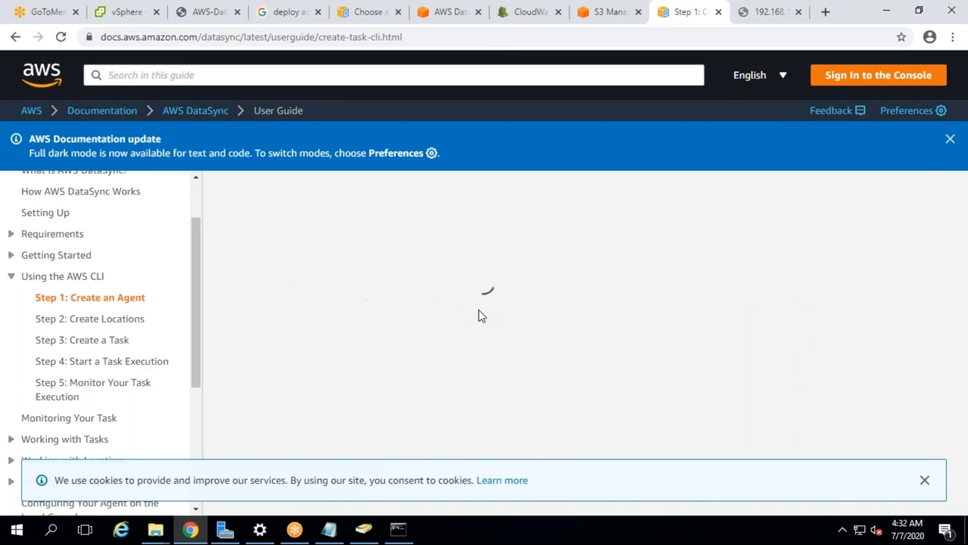
Read the Step 3 note on tasks stuck in CREATING status, then open Step 4: Start a Task Execution and skim its commands.
{"action": "scroll", "coordinate": [478, 316], "scroll_direction": "down", "scroll_amount": 6}
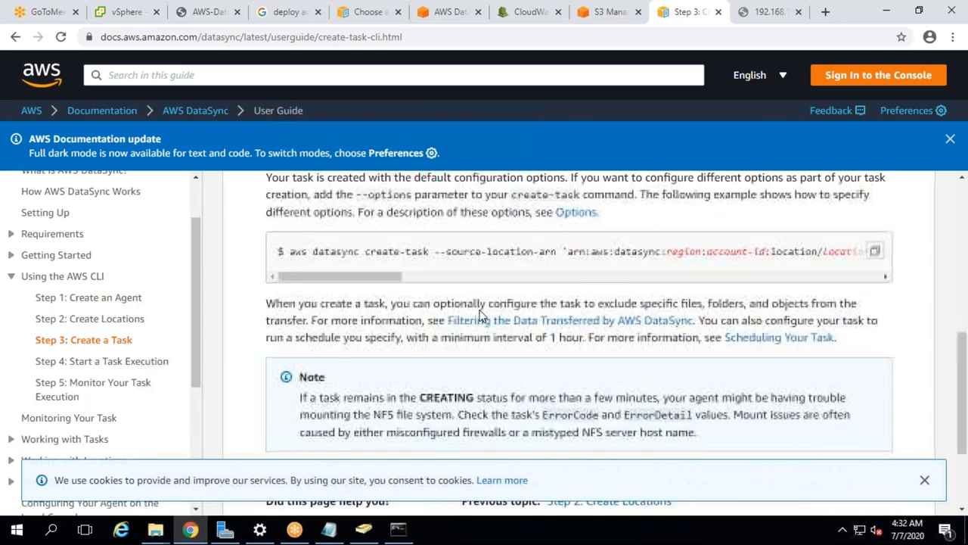
{"action": "scroll", "coordinate": [479, 316], "scroll_direction": "down", "scroll_amount": 2}
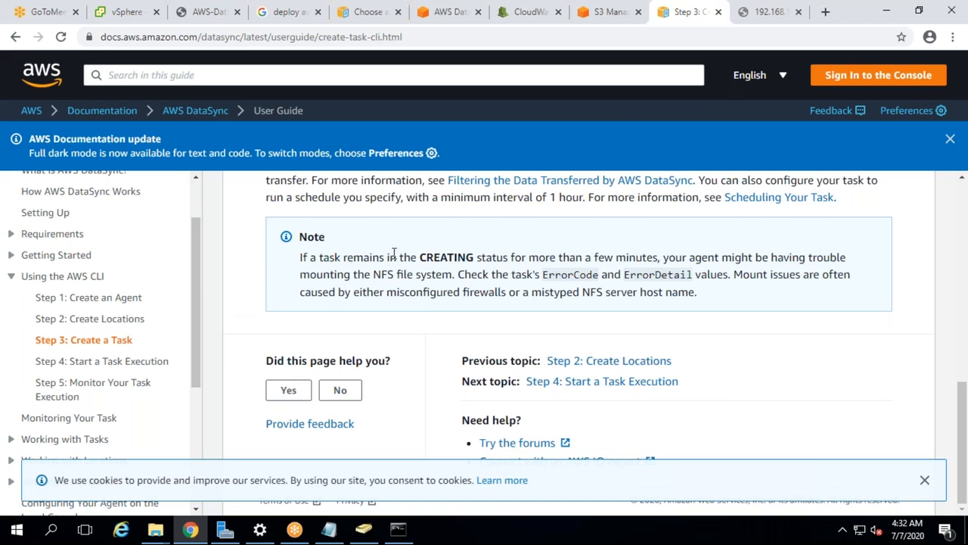
{"action": "left_click_drag", "start_coordinate": [540, 257], "coordinate": [648, 261]}
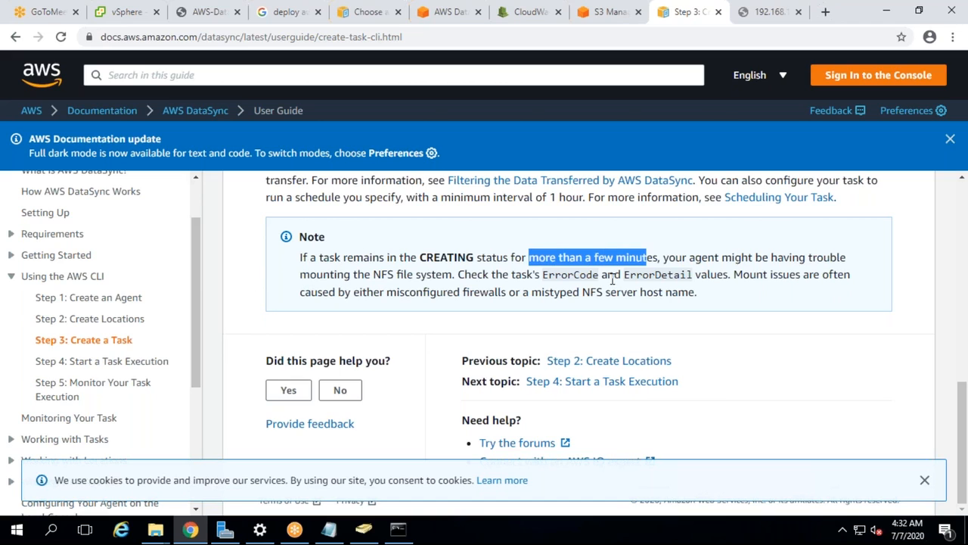
{"action": "left_click_drag", "start_coordinate": [388, 275], "coordinate": [443, 275]}
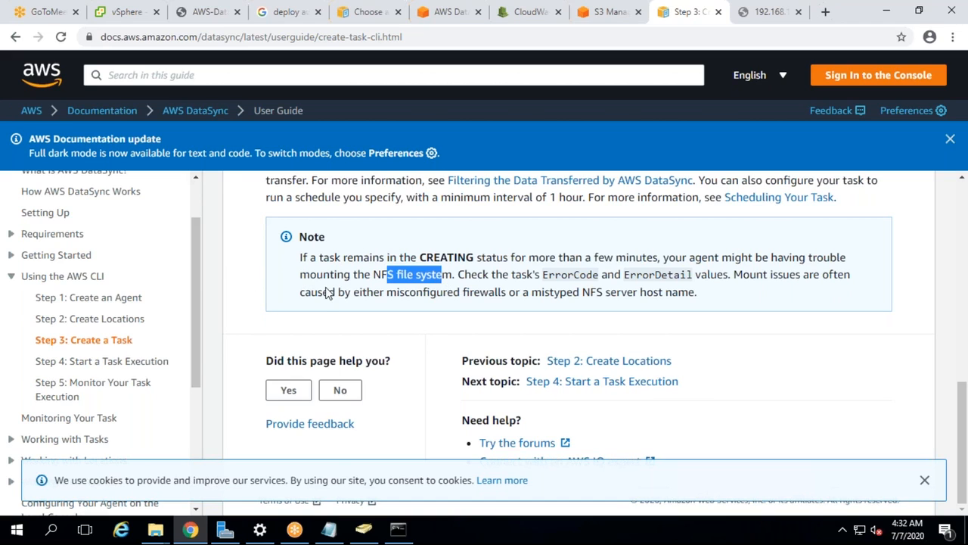
{"action": "left_click", "coordinate": [115, 361]}
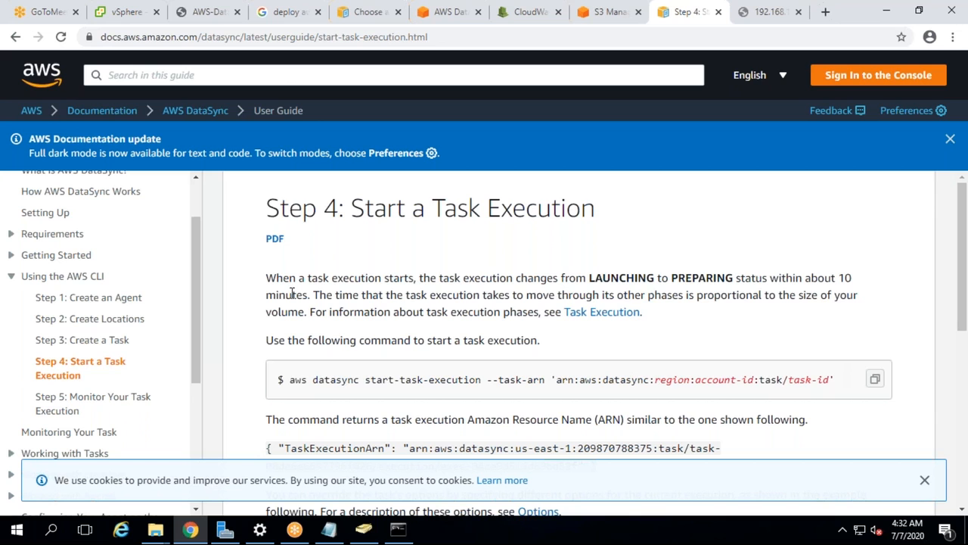
{"action": "scroll", "coordinate": [311, 313], "scroll_direction": "down", "scroll_amount": 10}
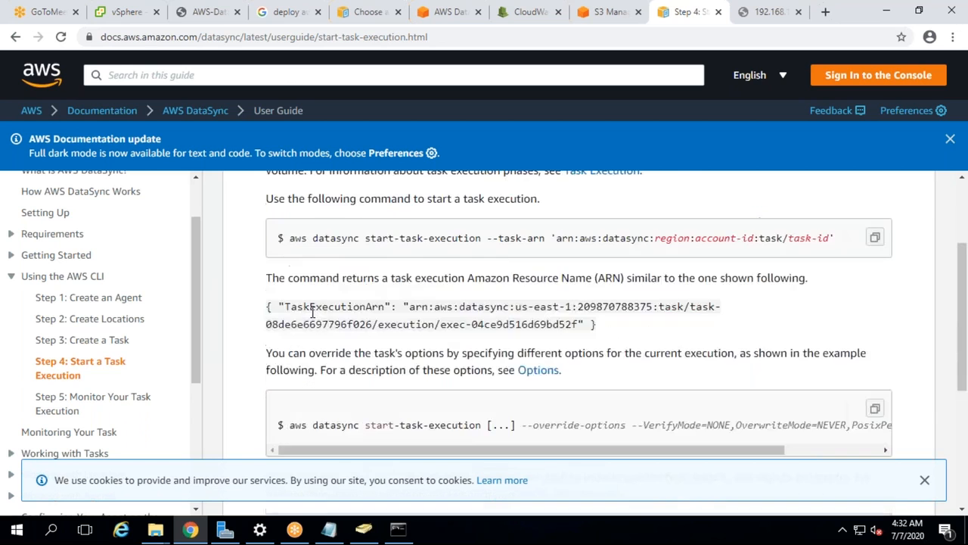
Glance at the S3 bucket's DataSync folder and the CloudWatch log group, and return to the DataSync task execution.
{"action": "left_click", "coordinate": [623, 12]}
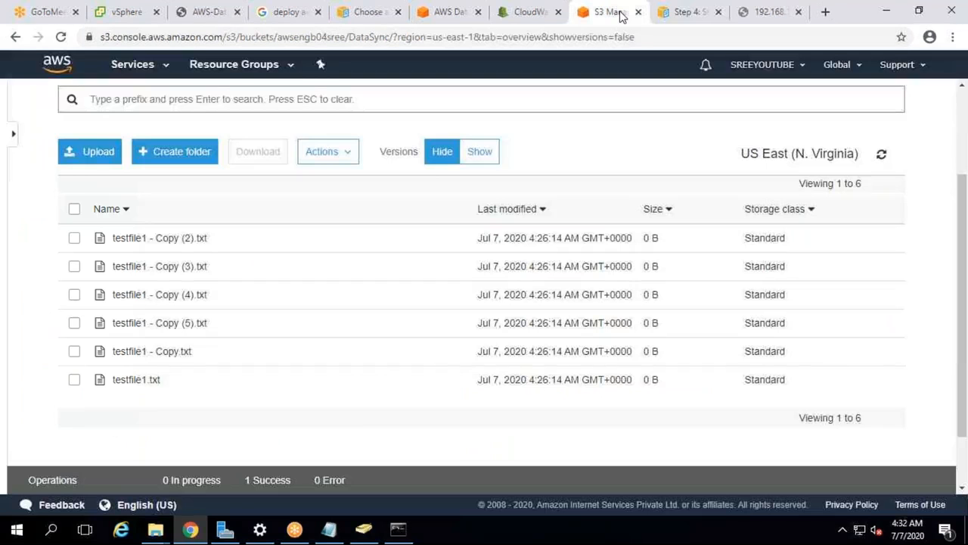
{"action": "left_click", "coordinate": [538, 12]}
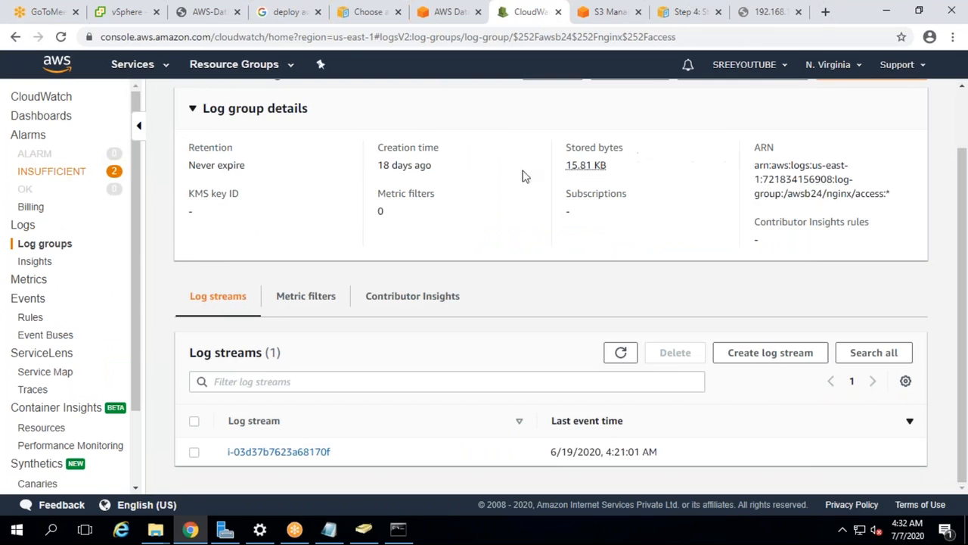
{"action": "left_click_drag", "start_coordinate": [669, 183], "coordinate": [567, 178]}
{"action": "left_click", "coordinate": [452, 13]}
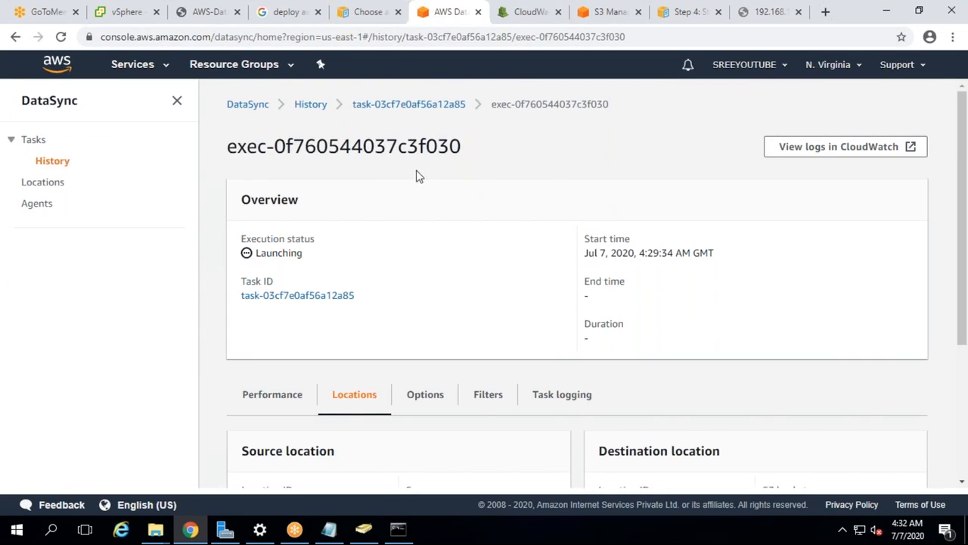
Refresh the task execution repeatedly to monitor its status, duration, and data and file transfer details.
{"action": "left_click", "coordinate": [63, 38]}
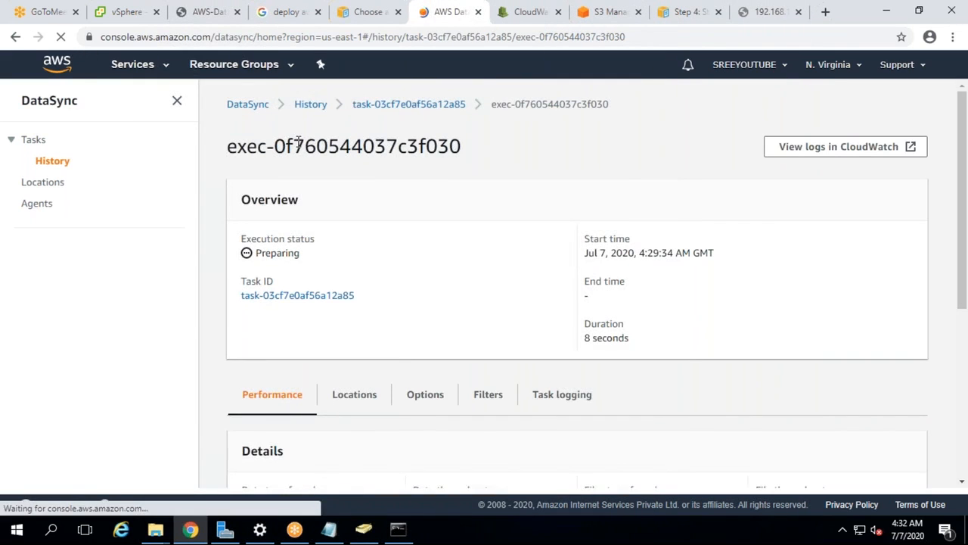
{"action": "scroll", "coordinate": [455, 271], "scroll_direction": "down", "scroll_amount": 3}
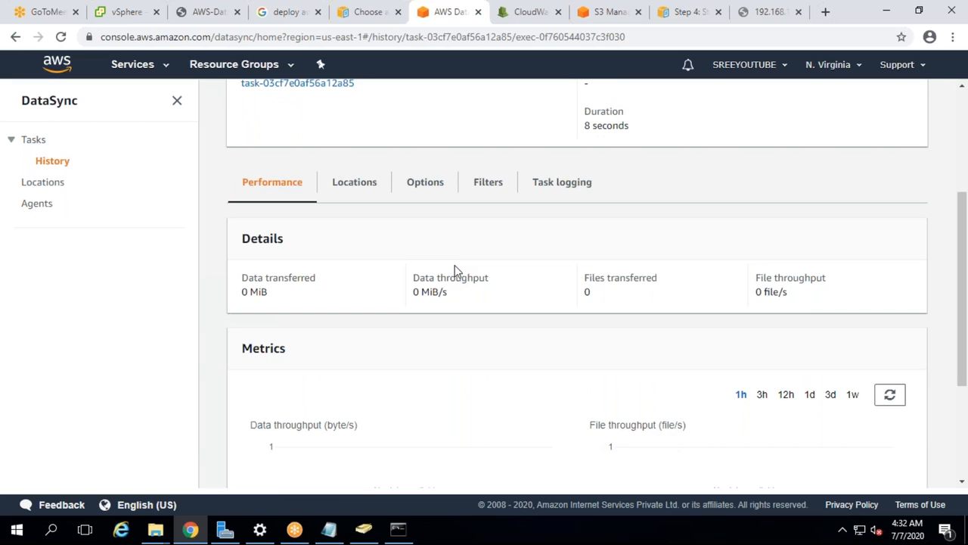
{"action": "scroll", "coordinate": [784, 239], "scroll_direction": "up", "scroll_amount": 2}
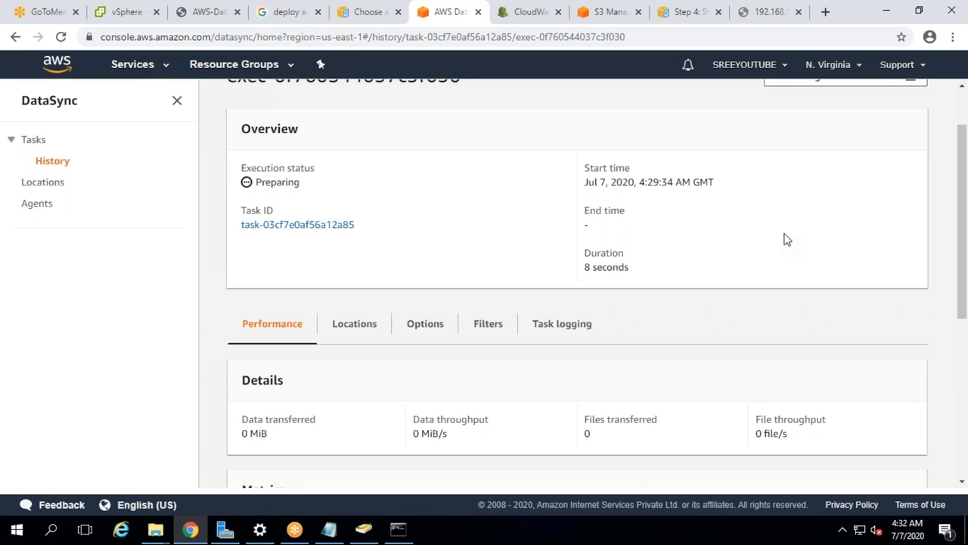
{"action": "left_click", "coordinate": [62, 43]}
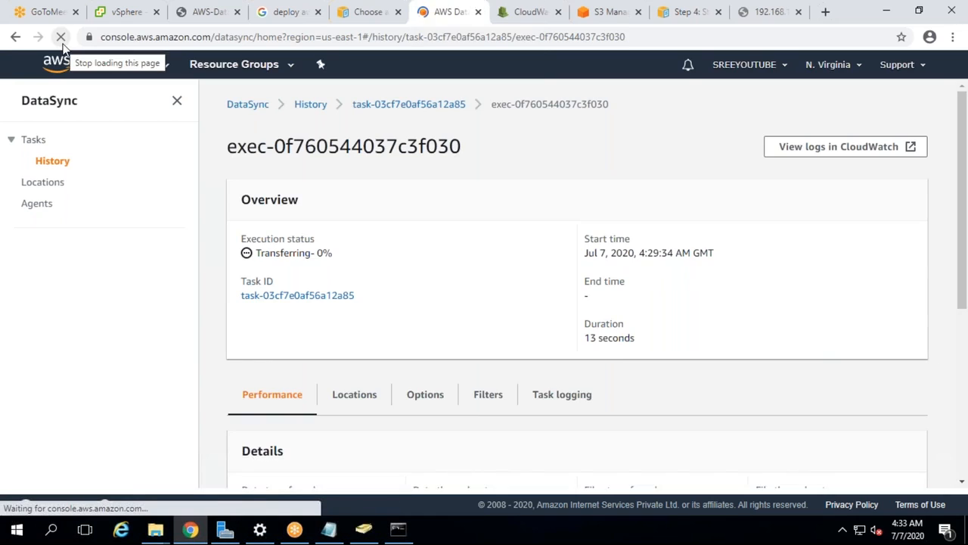
{"action": "scroll", "coordinate": [467, 282], "scroll_direction": "down", "scroll_amount": 2}
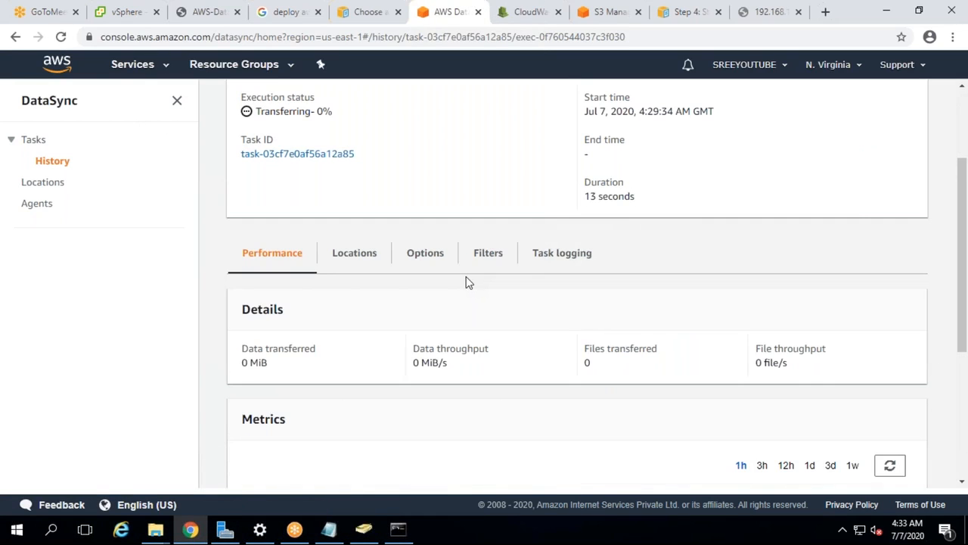
{"action": "left_click", "coordinate": [64, 47]}
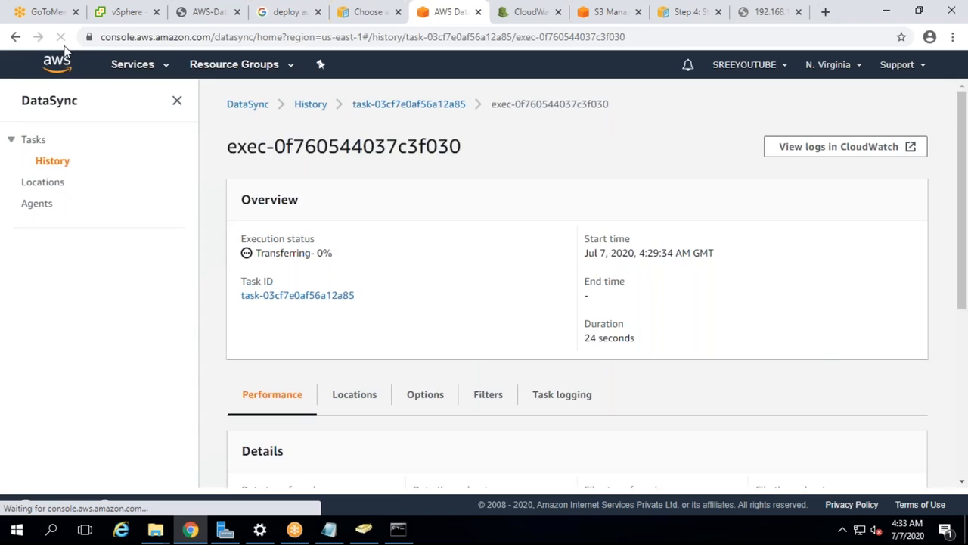
{"action": "left_click", "coordinate": [64, 47]}
{"action": "scroll", "coordinate": [425, 324], "scroll_direction": "down", "scroll_amount": 1}
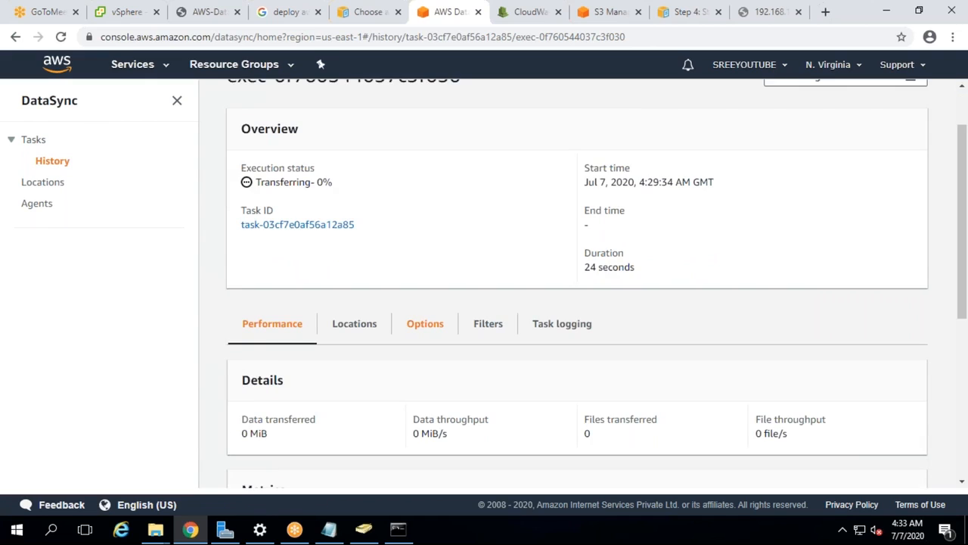
{"action": "left_click", "coordinate": [60, 38]}
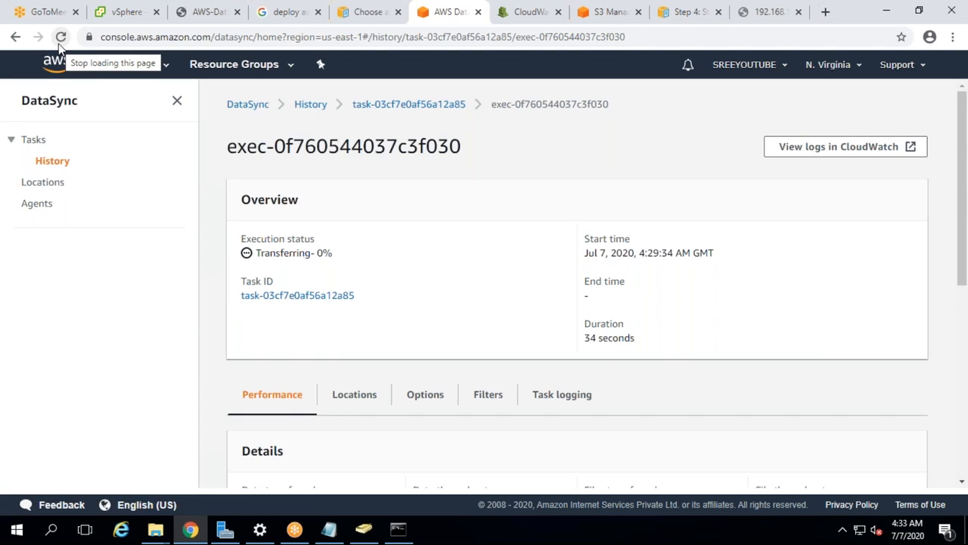
{"action": "left_click", "coordinate": [59, 44]}
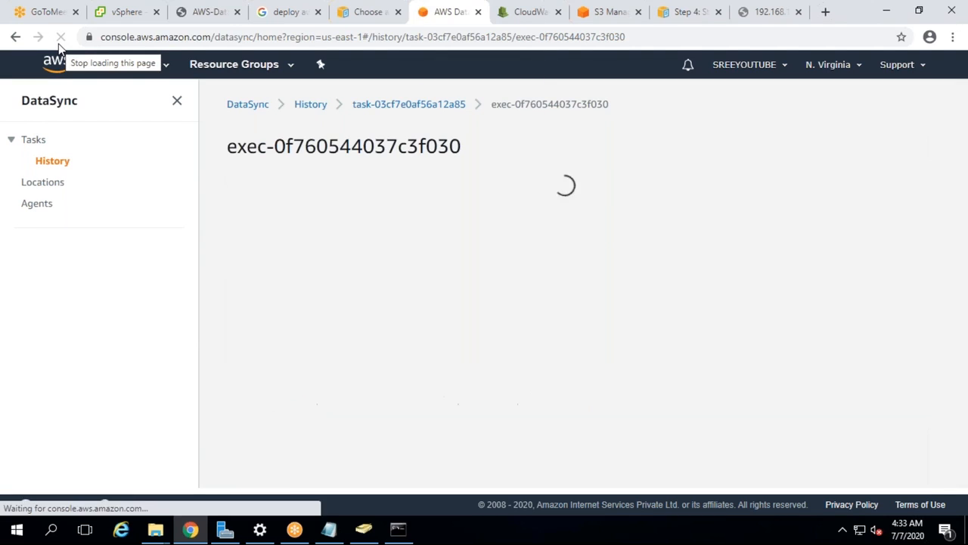
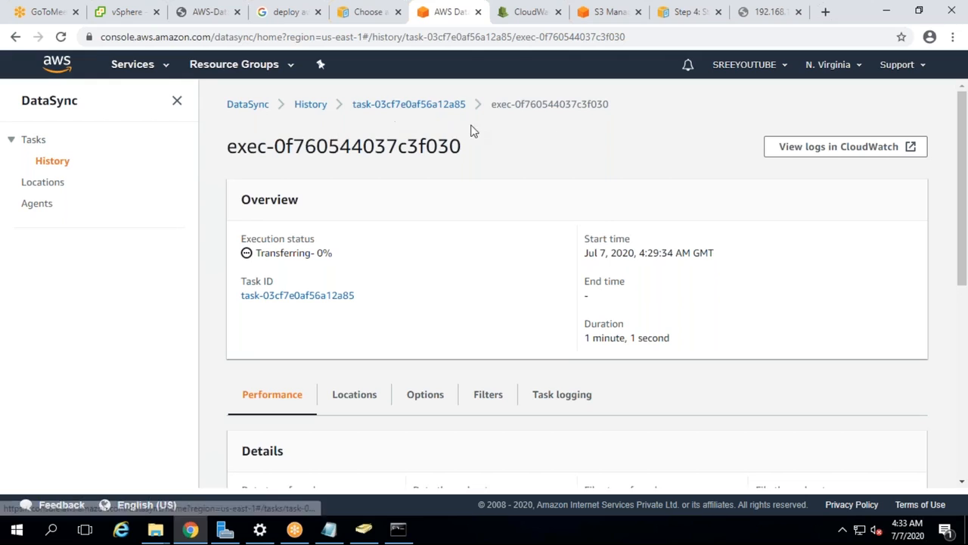
Open the DataSync create-task form, review the available source location types, and cancel the task creation.
{"action": "left_click", "coordinate": [61, 37]}
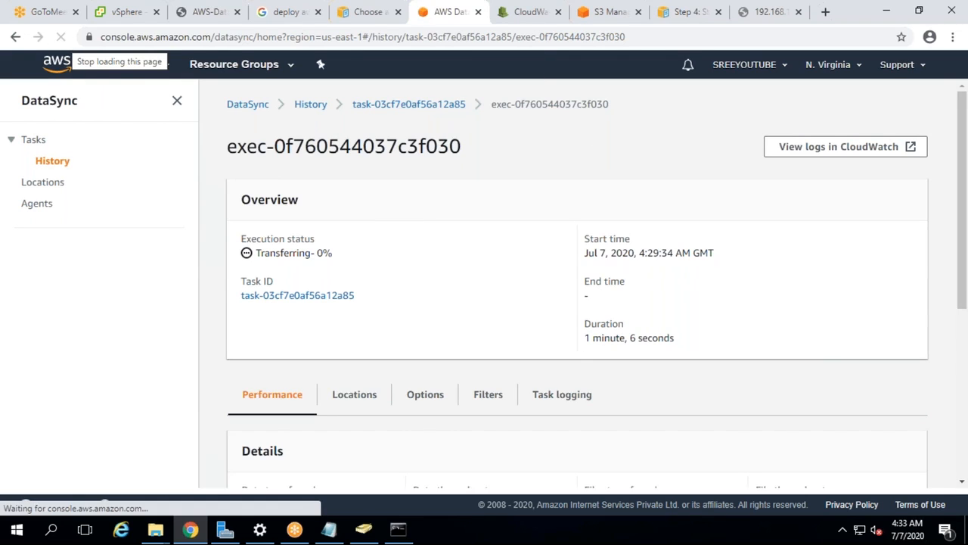
{"action": "left_click", "coordinate": [305, 108]}
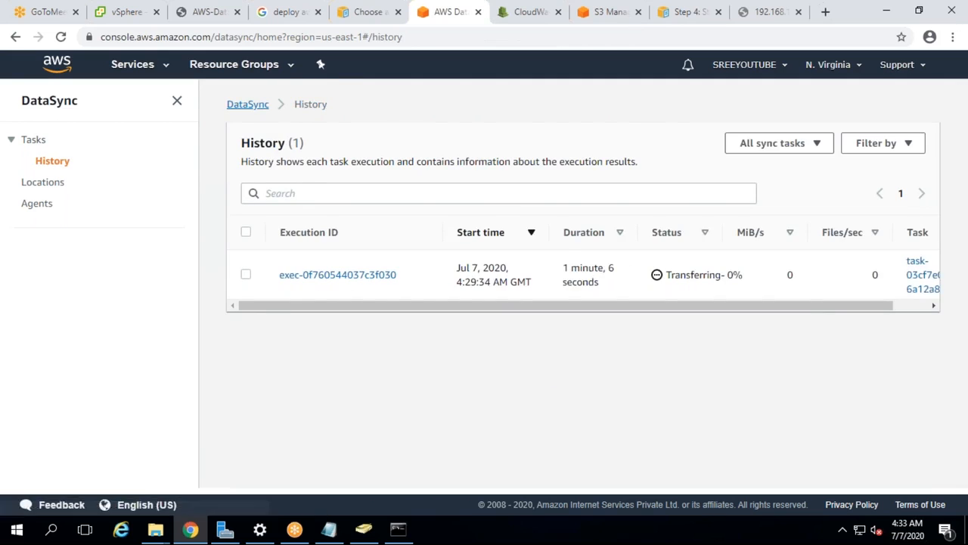
{"action": "left_click", "coordinate": [264, 105]}
{"action": "left_click", "coordinate": [894, 150]}
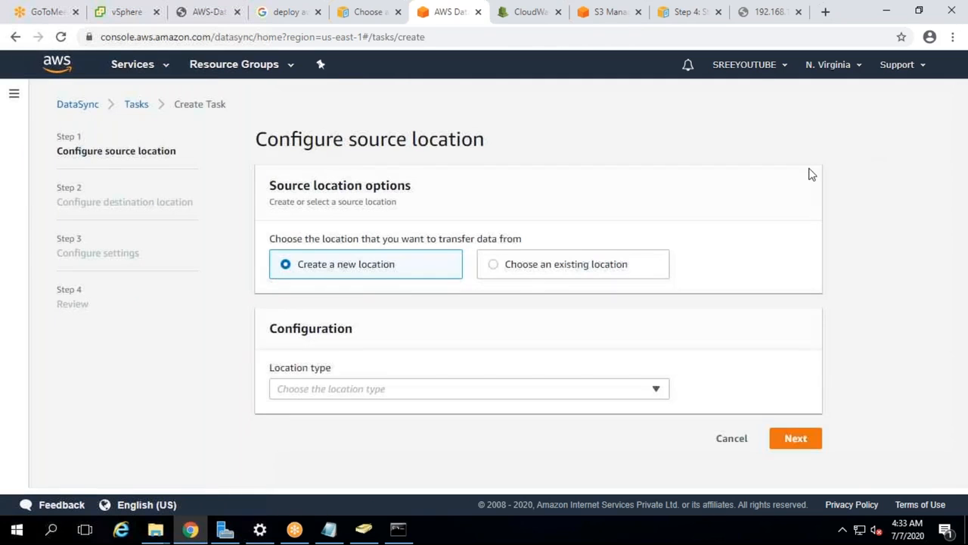
{"action": "left_click", "coordinate": [356, 389]}
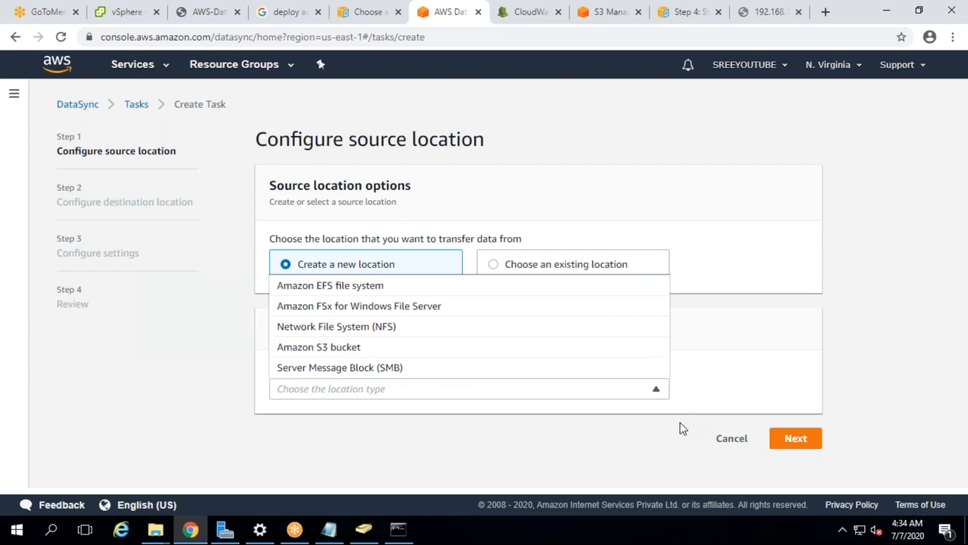
{"action": "left_click", "coordinate": [719, 440]}
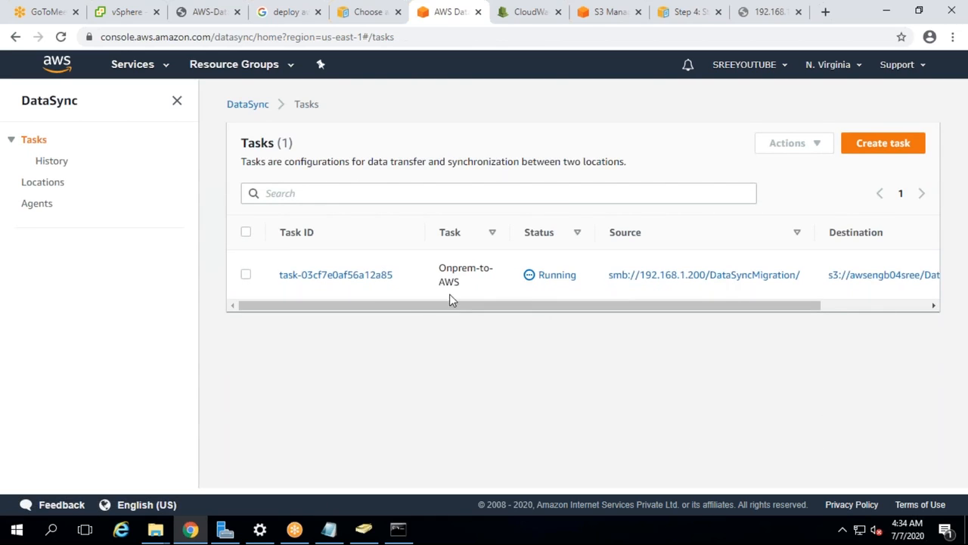
Open the running execution of the Onprem-to-AWS task and refresh it to check the transfer details.
{"action": "left_click", "coordinate": [376, 278]}
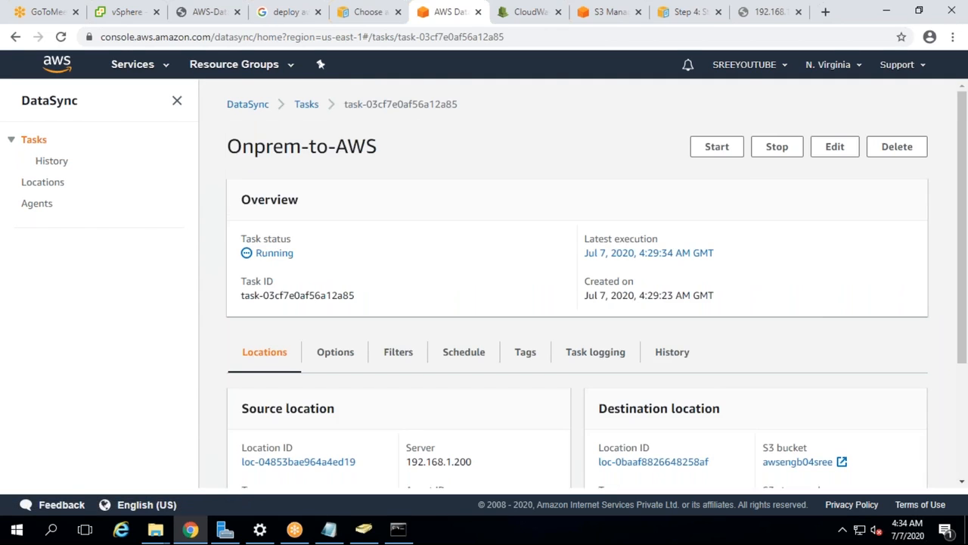
{"action": "left_click", "coordinate": [274, 253]}
{"action": "scroll", "coordinate": [402, 249], "scroll_direction": "down", "scroll_amount": 3}
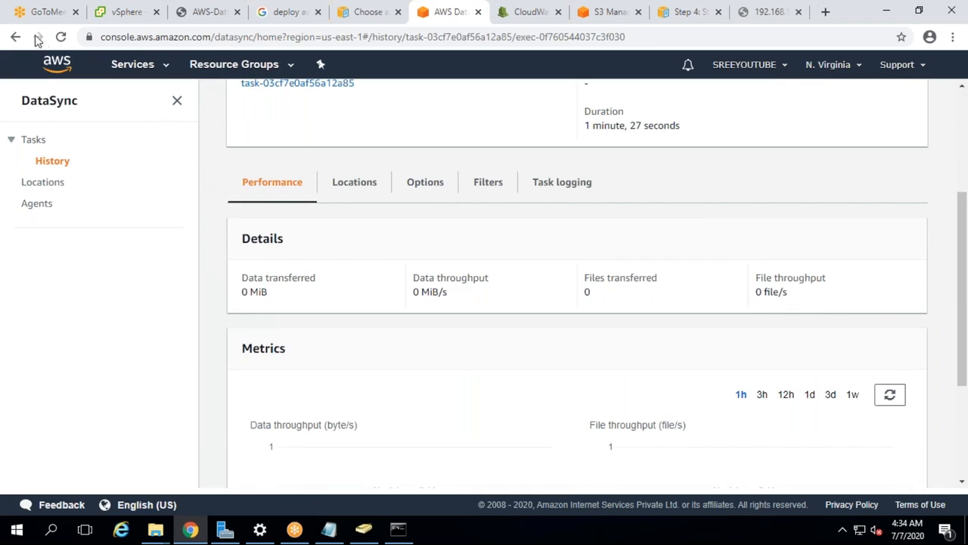
{"action": "left_click", "coordinate": [63, 39]}
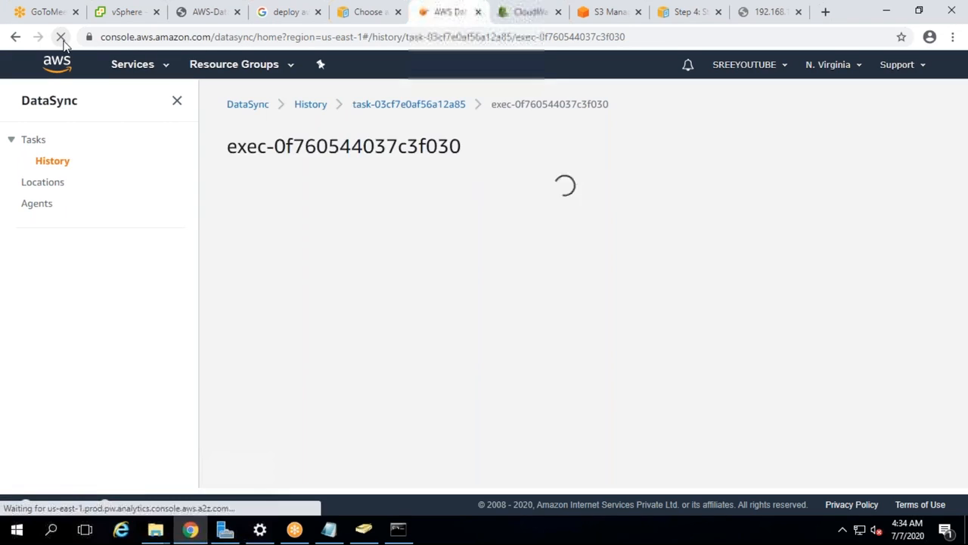
{"action": "scroll", "coordinate": [412, 254], "scroll_direction": "down", "scroll_amount": 2}
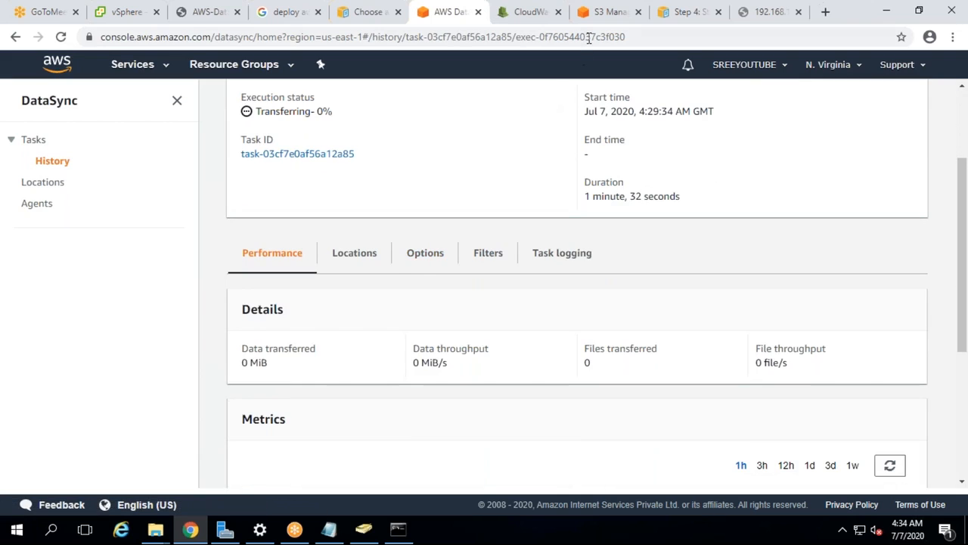
Switch to the S3 console, reload the DataSync folder of awsengb04sree, and review its file list.
{"action": "left_click", "coordinate": [603, 13]}
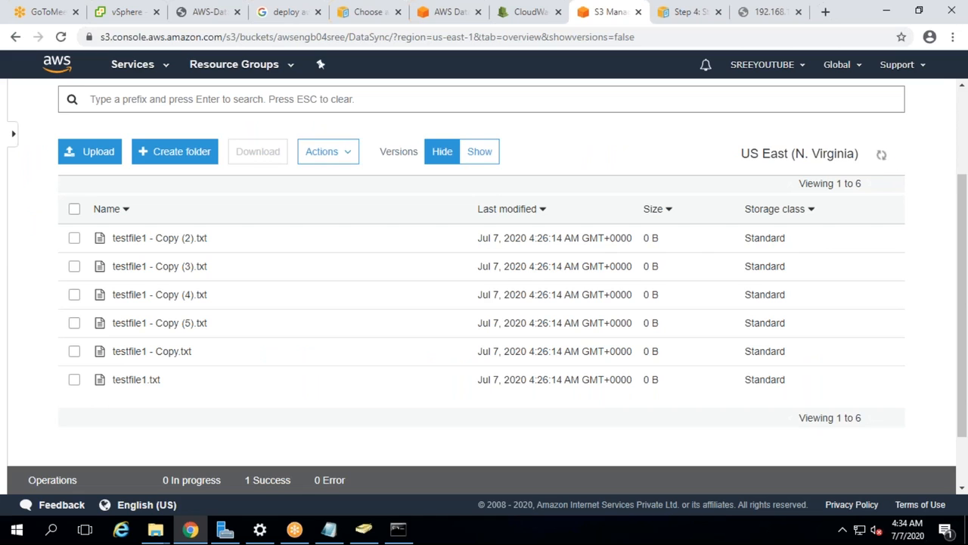
{"action": "left_click", "coordinate": [58, 38]}
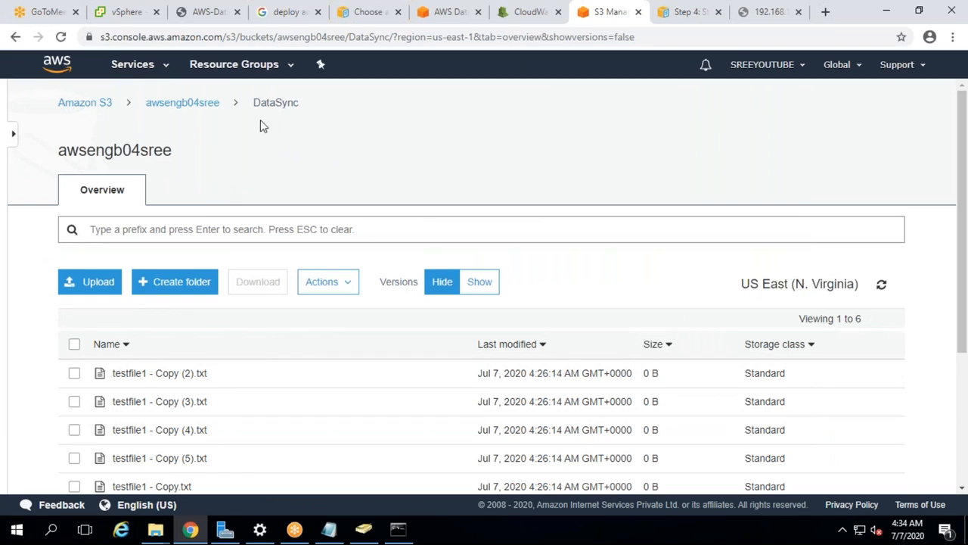
{"action": "scroll", "coordinate": [260, 120], "scroll_direction": "down", "scroll_amount": 3}
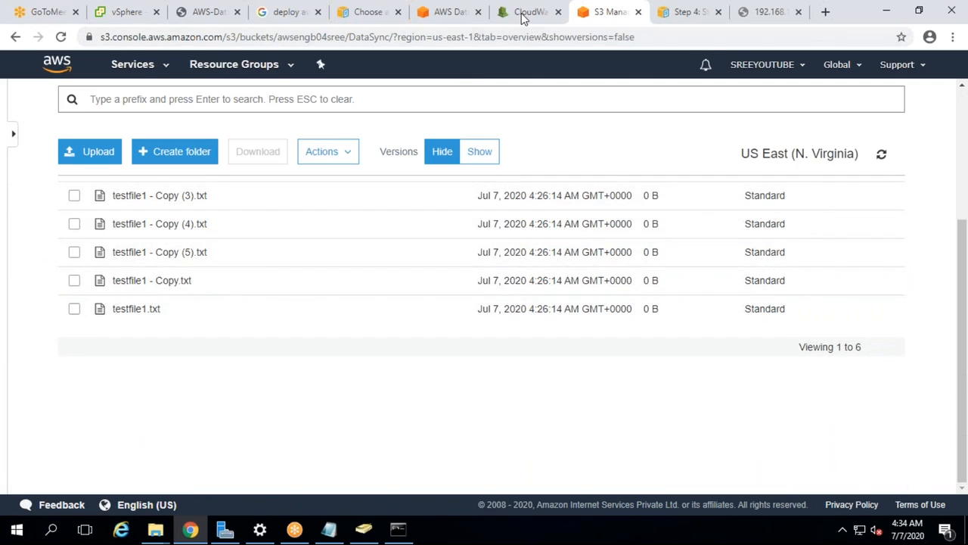
Return to the DataSync task execution and refresh it to check its status and duration.
{"action": "left_click", "coordinate": [522, 18]}
{"action": "left_click", "coordinate": [457, 18]}
{"action": "scroll", "coordinate": [697, 150], "scroll_direction": "up", "scroll_amount": 2}
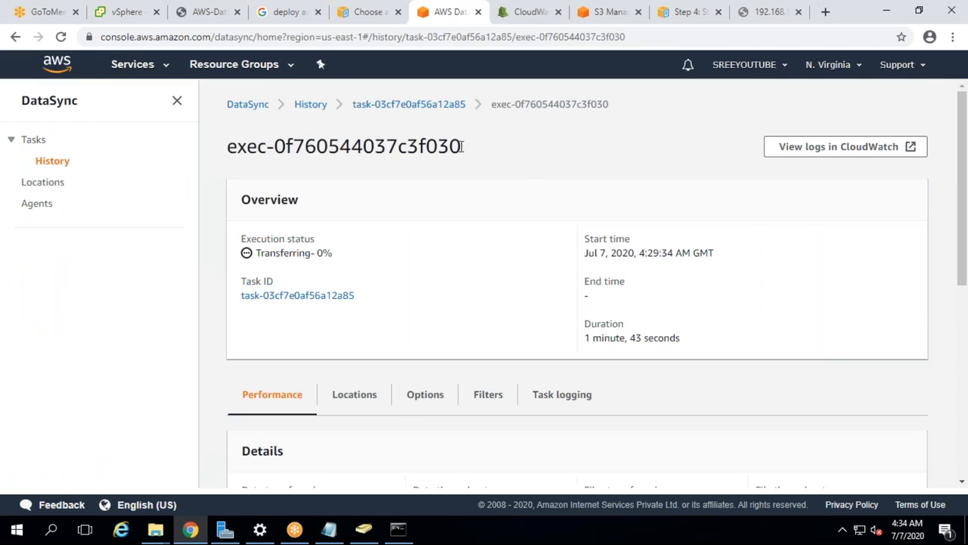
{"action": "left_click", "coordinate": [64, 38]}
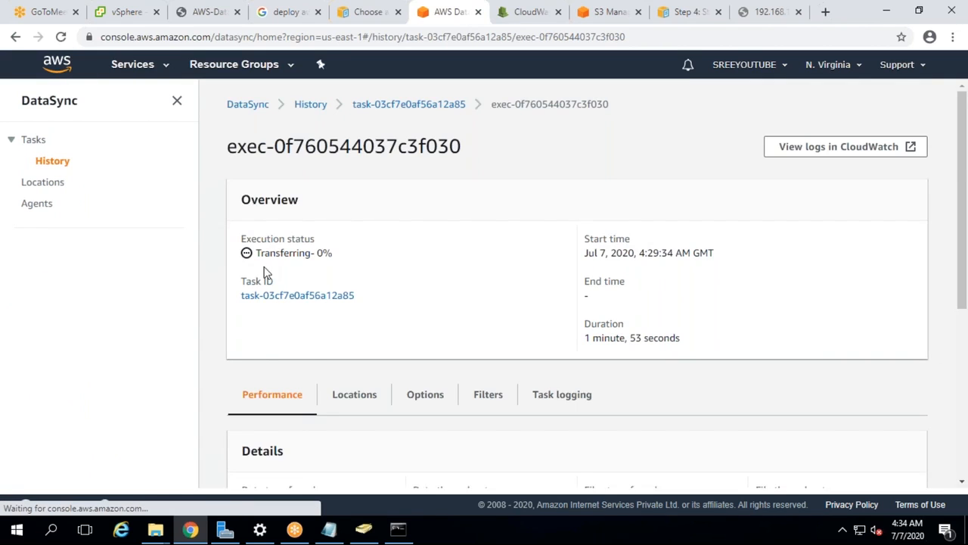
{"action": "scroll", "coordinate": [265, 274], "scroll_direction": "down", "scroll_amount": 1}
Read the user guide's Step 4: Start a Task Execution, highlighting the sentence on how long the phases take.
{"action": "left_click", "coordinate": [685, 14]}
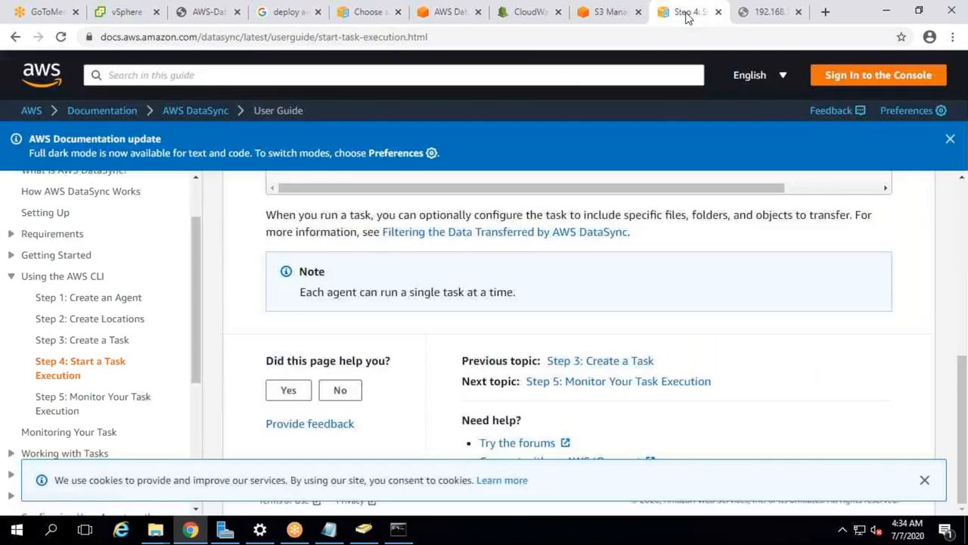
{"action": "scroll", "coordinate": [440, 335], "scroll_direction": "up", "scroll_amount": 3}
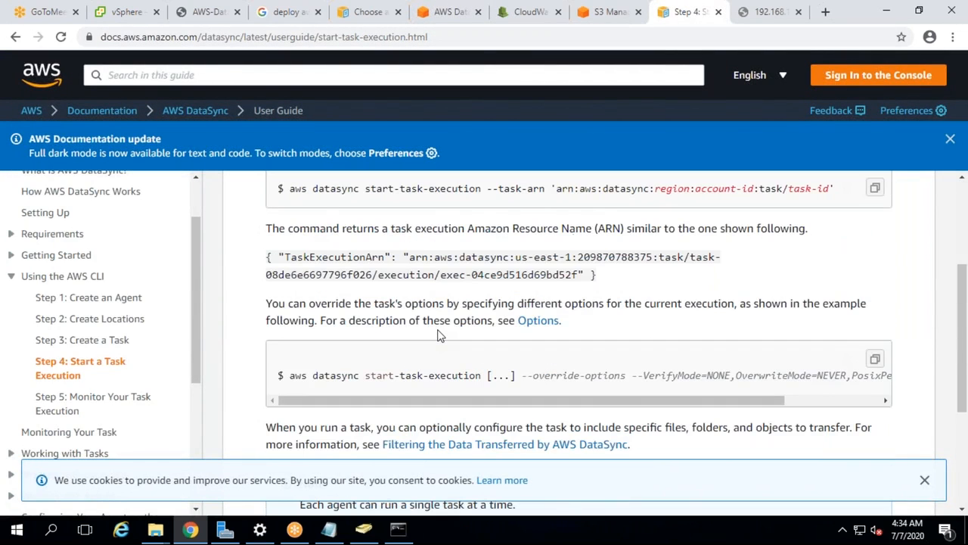
{"action": "scroll", "coordinate": [440, 335], "scroll_direction": "up", "scroll_amount": 3}
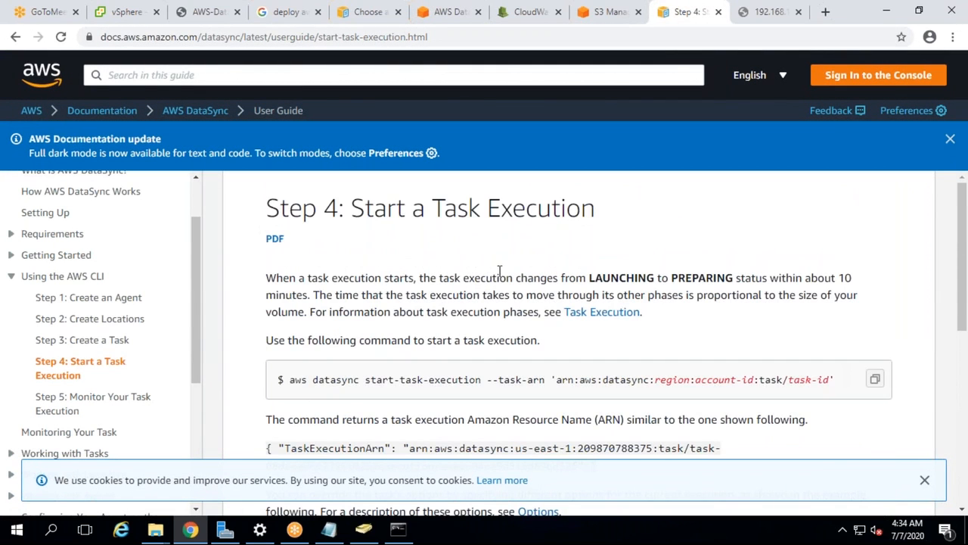
{"action": "left_click_drag", "start_coordinate": [360, 301], "coordinate": [801, 298]}
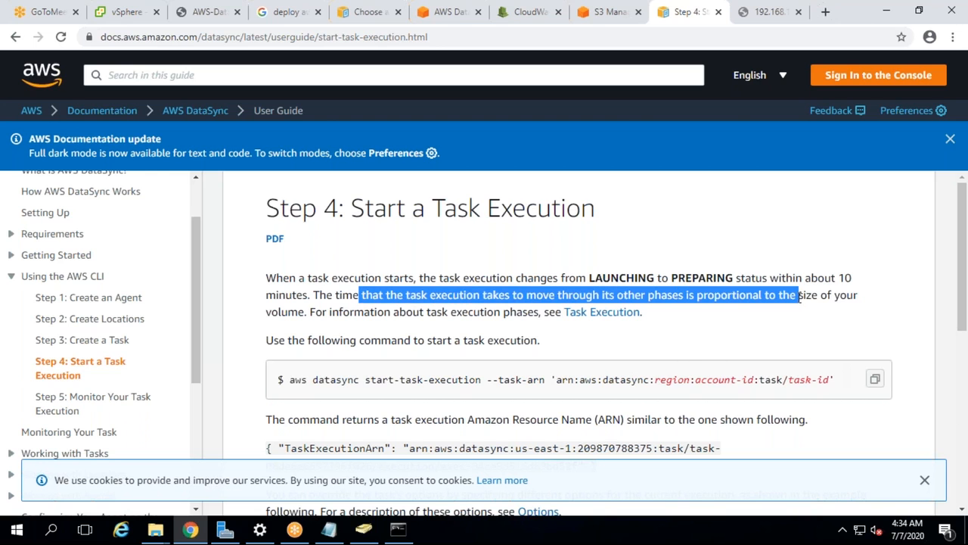
{"action": "scroll", "coordinate": [405, 344], "scroll_direction": "down", "scroll_amount": 5}
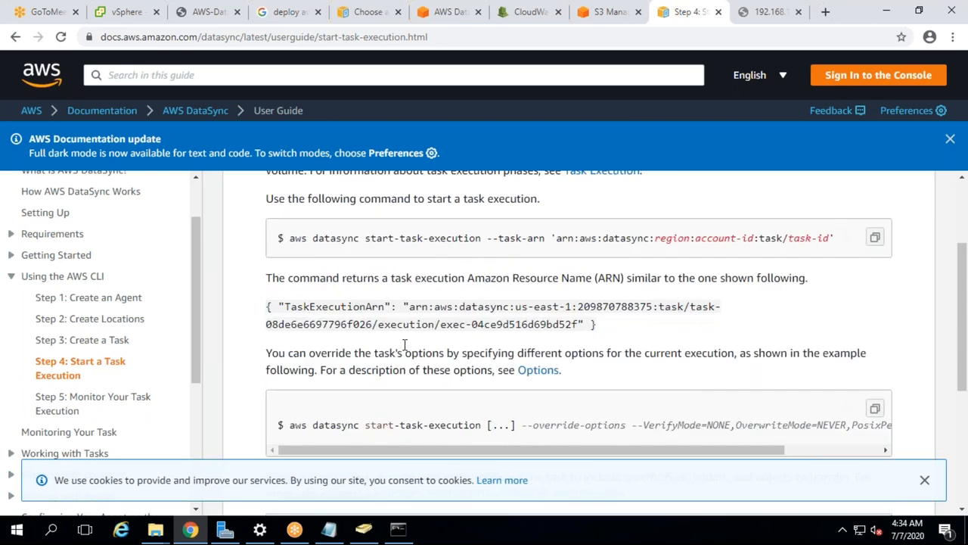
Open Step 5: Monitor Your Task Execution in the user guide and read the describe-task-execution and real-time watch commands.
{"action": "left_click", "coordinate": [92, 395]}
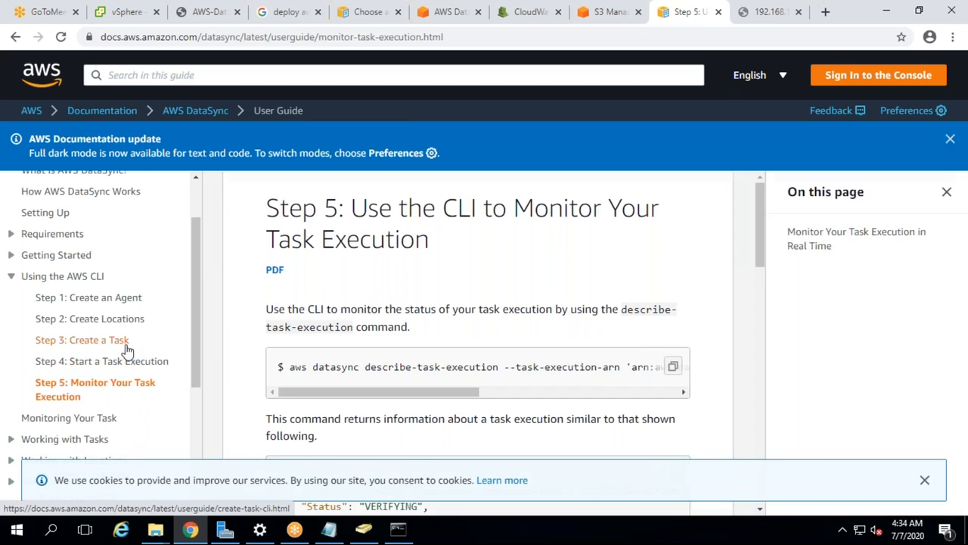
{"action": "scroll", "coordinate": [128, 348], "scroll_direction": "down", "scroll_amount": 2}
{"action": "scroll", "coordinate": [396, 361], "scroll_direction": "down", "scroll_amount": 10}
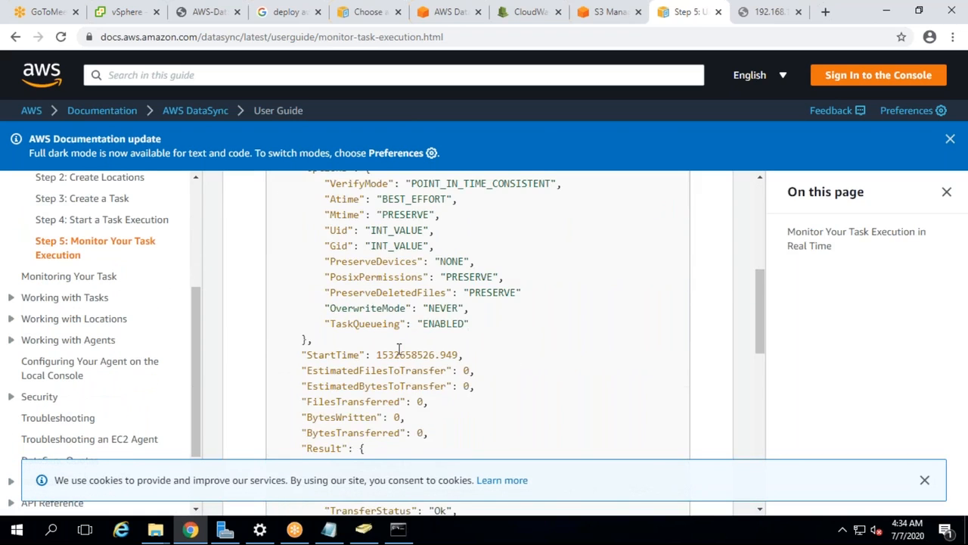
{"action": "scroll", "coordinate": [476, 317], "scroll_direction": "down", "scroll_amount": 3}
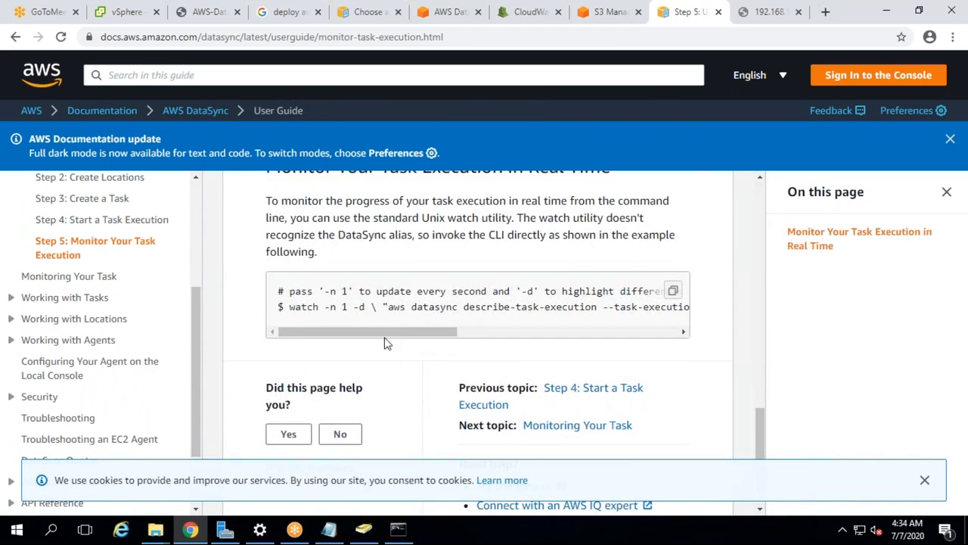
{"action": "left_click_drag", "start_coordinate": [384, 333], "coordinate": [281, 350]}
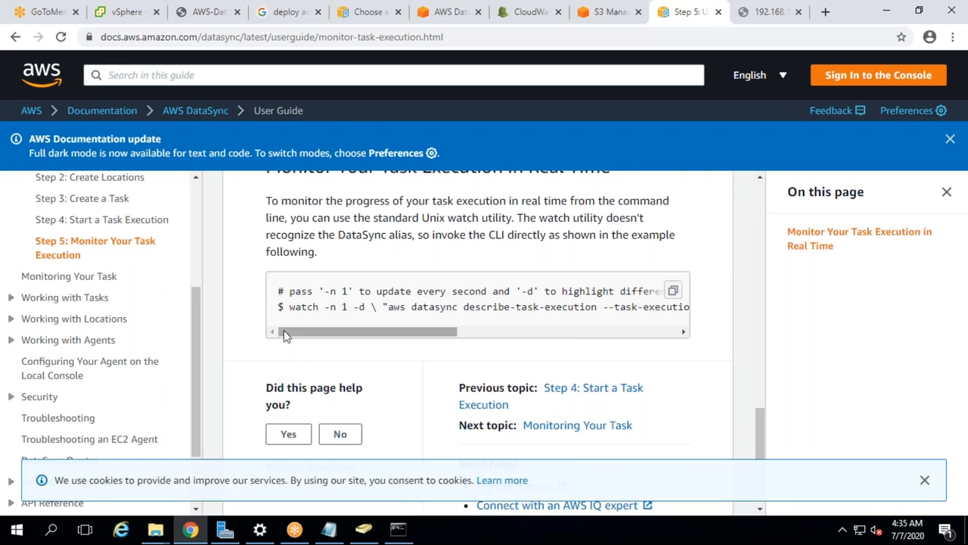
{"action": "left_click_drag", "start_coordinate": [340, 331], "coordinate": [529, 334]}
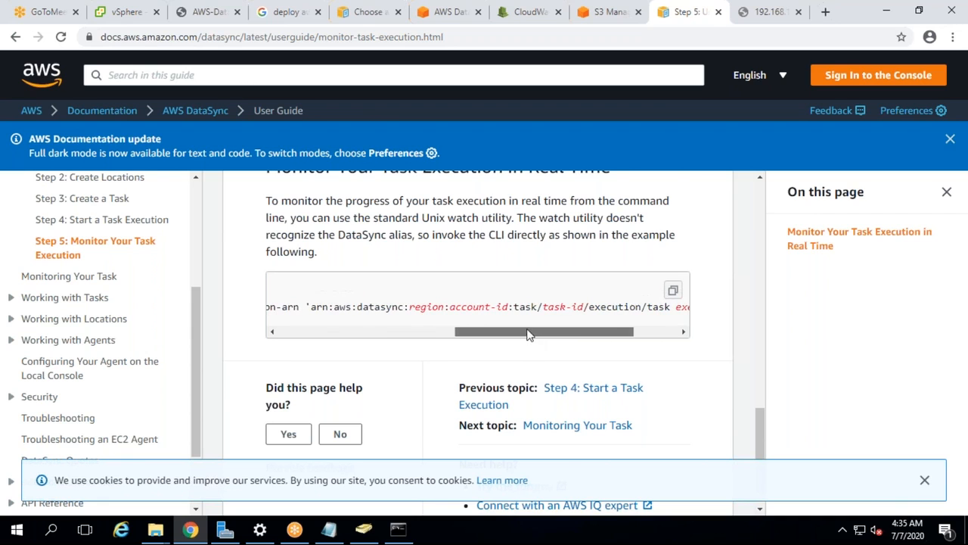
{"action": "scroll", "coordinate": [131, 311], "scroll_direction": "down", "scroll_amount": 2}
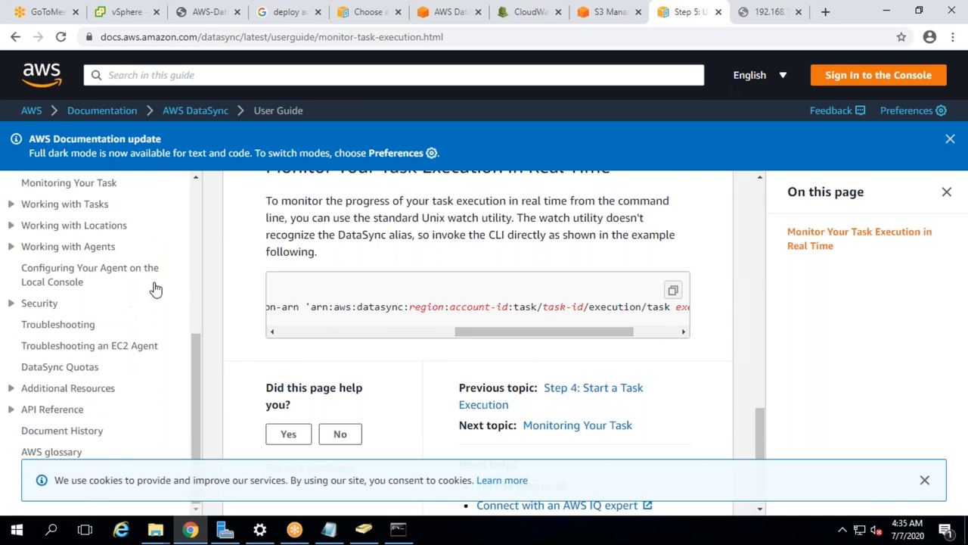
Go back to the DataSync console and reload the task execution to check its progress and transferred files.
{"action": "left_click", "coordinate": [451, 12]}
{"action": "scroll", "coordinate": [426, 98], "scroll_direction": "up", "scroll_amount": 2}
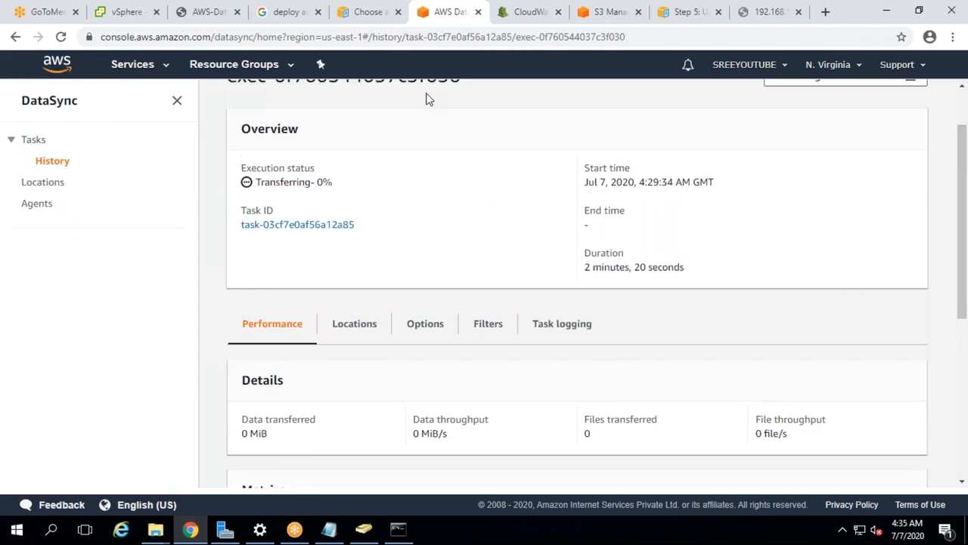
{"action": "left_click", "coordinate": [59, 36]}
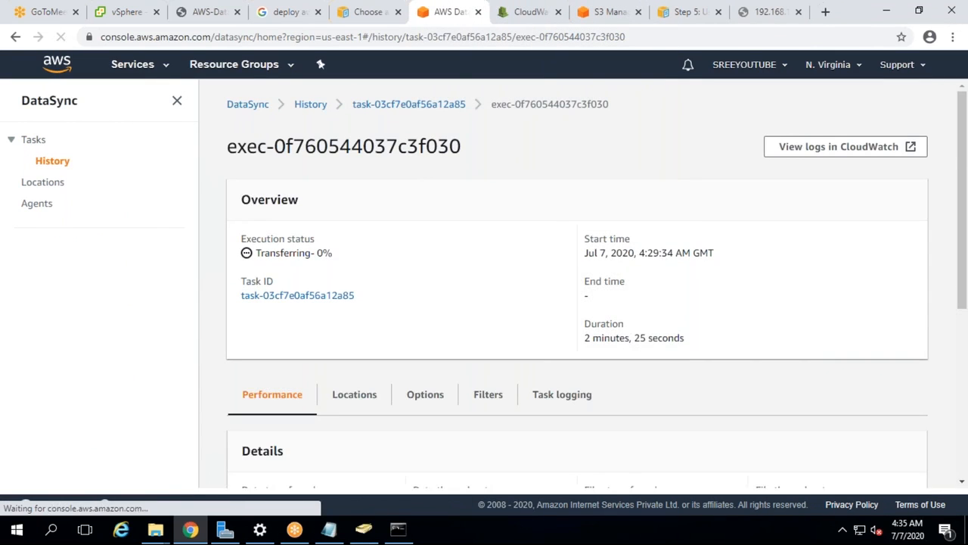
{"action": "scroll", "coordinate": [450, 289], "scroll_direction": "down", "scroll_amount": 2}
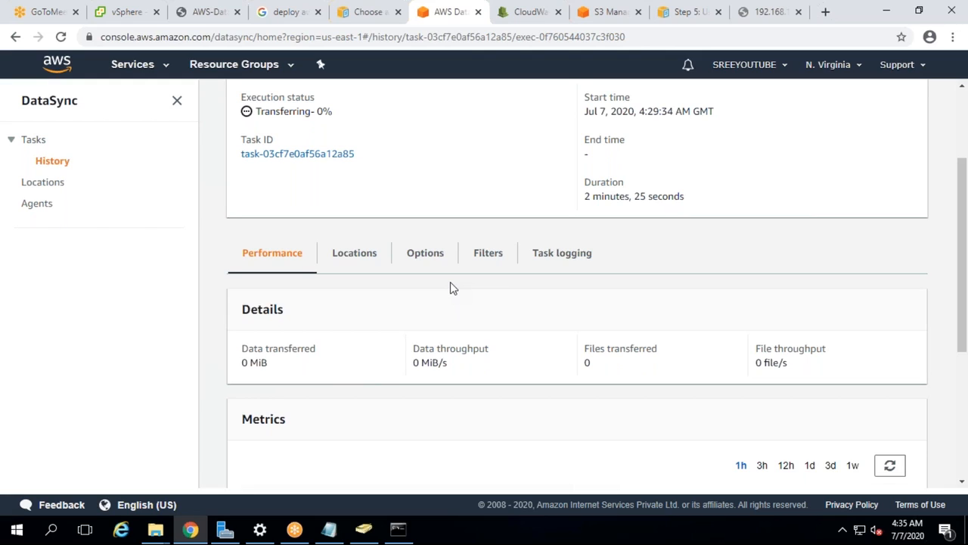
Switch to the S3 console, browse the Migration & Transfer services, and open AWS Migration Hub.
{"action": "left_click", "coordinate": [590, 16]}
{"action": "left_click", "coordinate": [162, 65]}
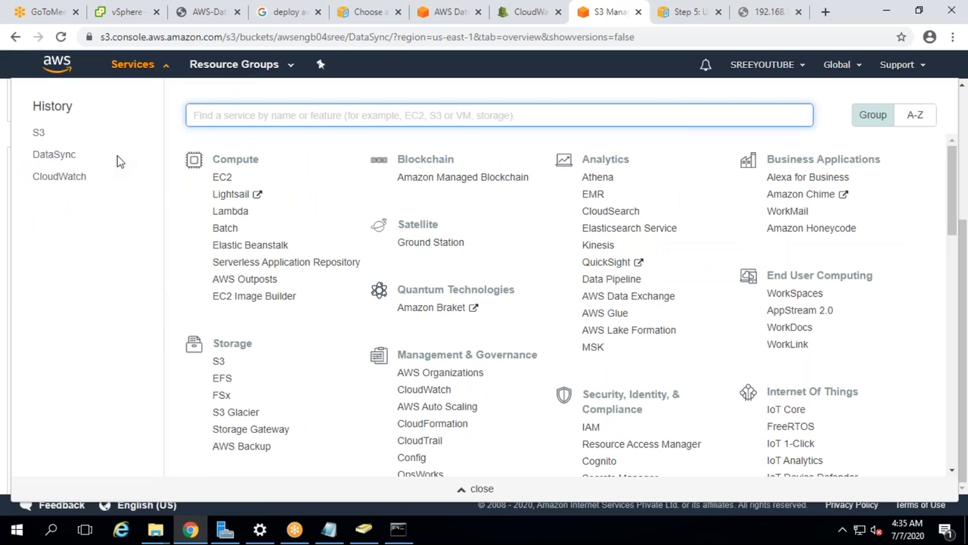
{"action": "scroll", "coordinate": [255, 236], "scroll_direction": "down", "scroll_amount": 7}
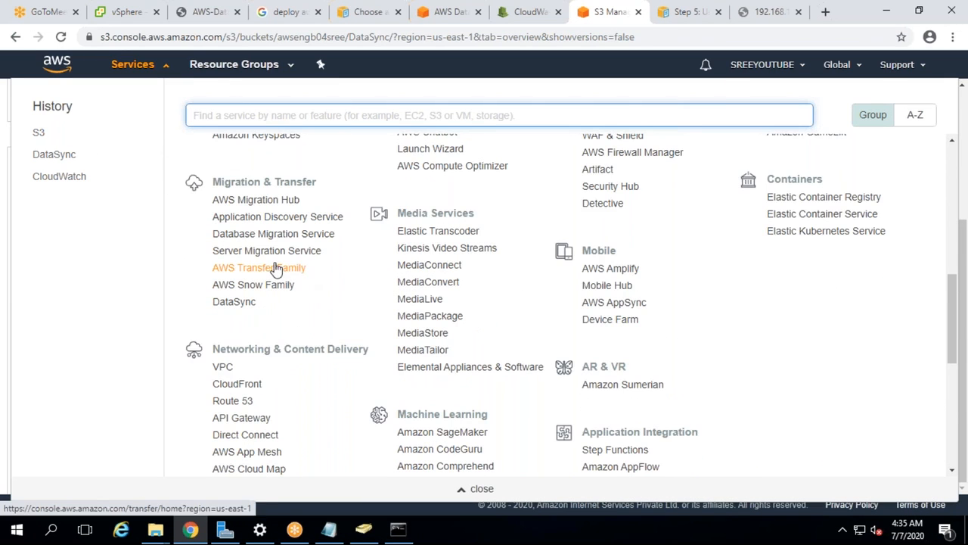
{"action": "left_click", "coordinate": [267, 204]}
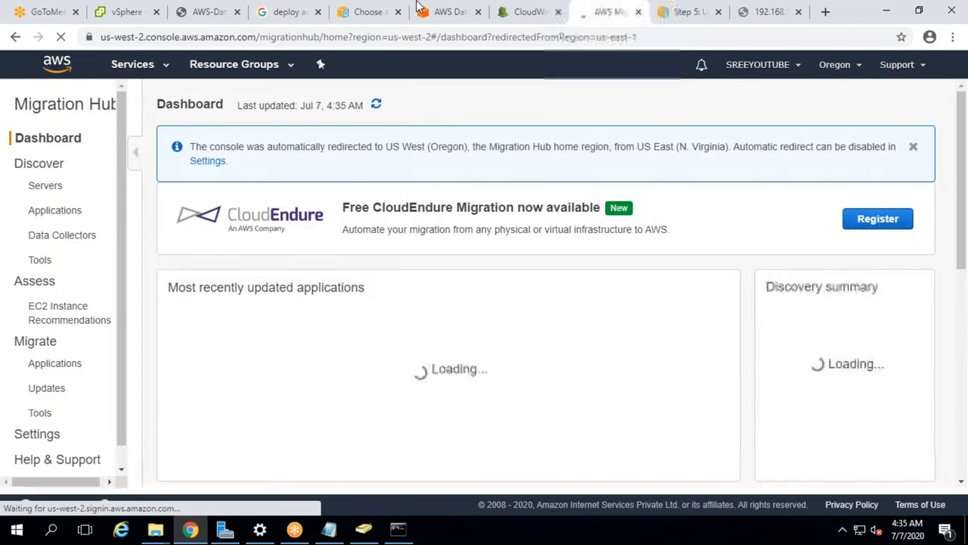
Read the free CloudEndure Migration offer on the Migration Hub dashboard, highlighting its heading and description.
{"action": "scroll", "coordinate": [108, 223], "scroll_direction": "down", "scroll_amount": 1}
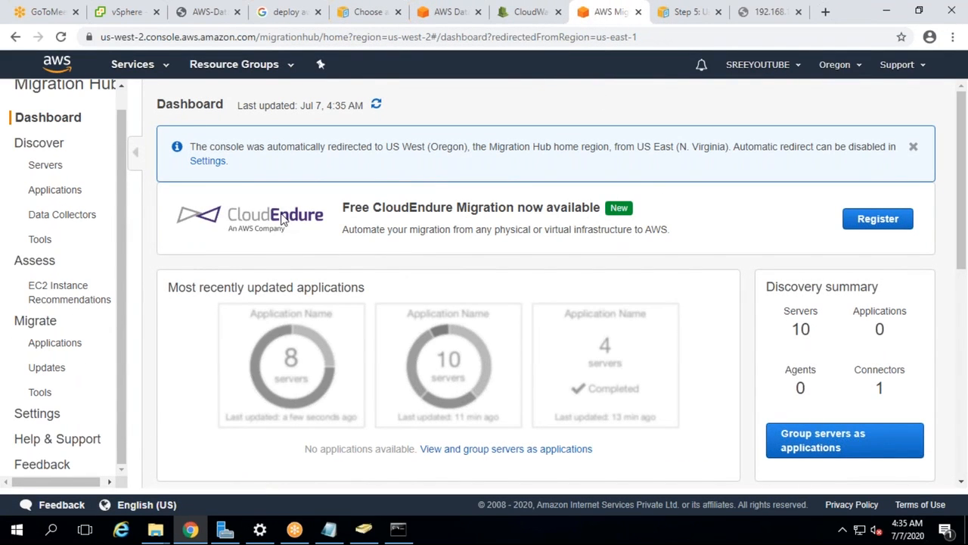
{"action": "left_click_drag", "start_coordinate": [351, 209], "coordinate": [508, 223]}
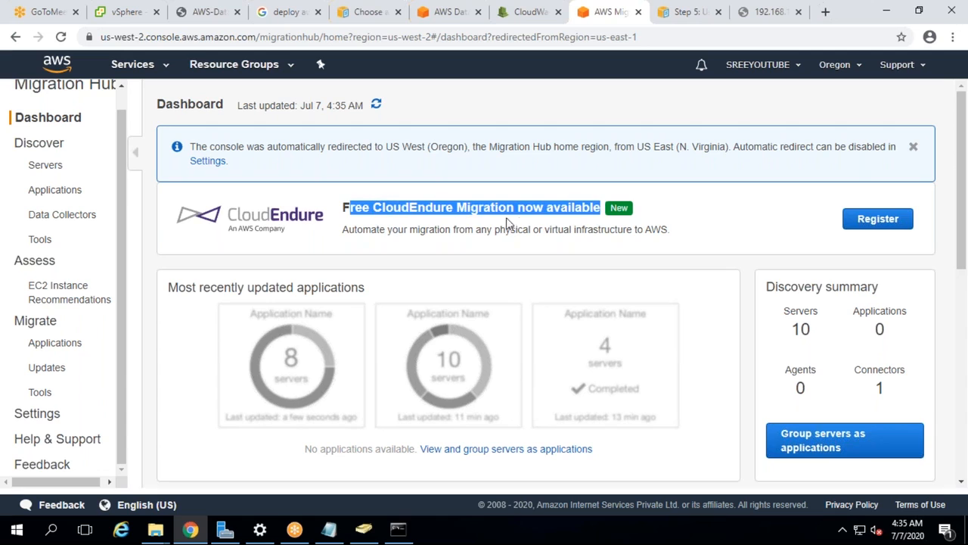
{"action": "left_click", "coordinate": [539, 228]}
{"action": "left_click_drag", "start_coordinate": [361, 230], "coordinate": [577, 233]}
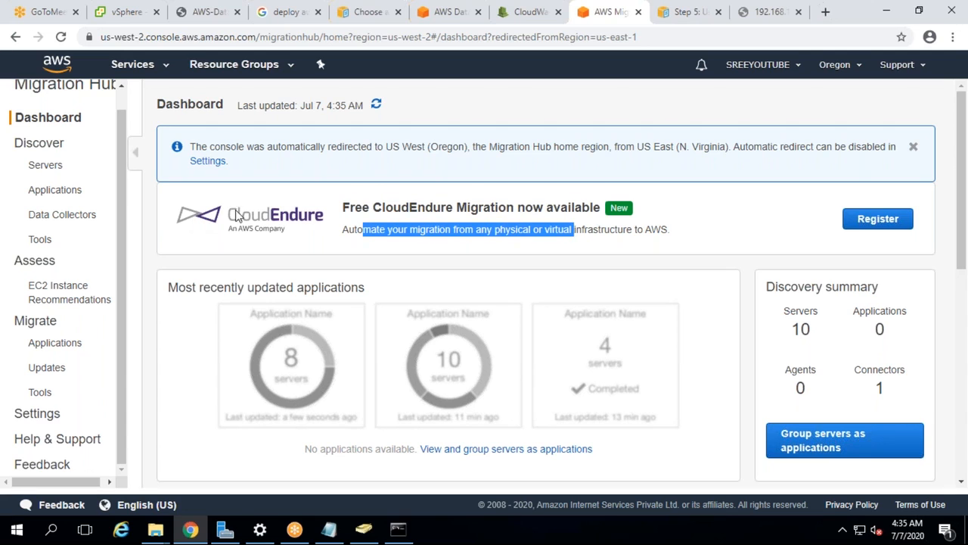
{"action": "left_click_drag", "start_coordinate": [330, 217], "coordinate": [223, 221]}
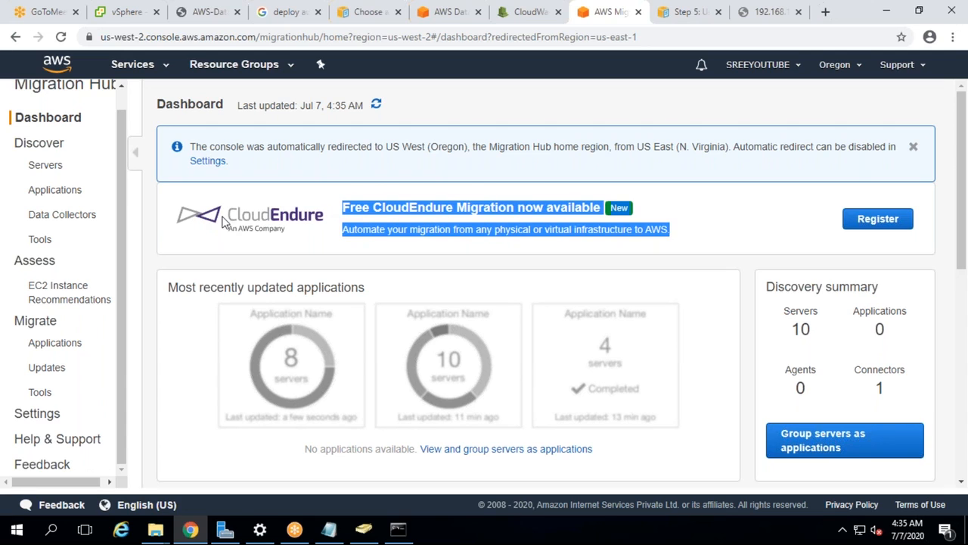
Dismiss the region redirect notice and look over the Migration Hub dashboard's migration status and quick access sections.
{"action": "left_click", "coordinate": [732, 219]}
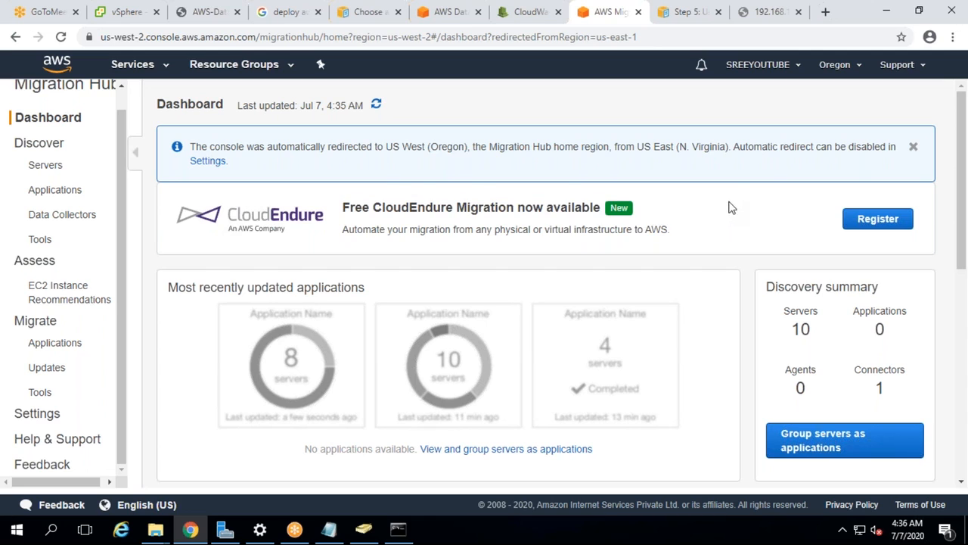
{"action": "left_click", "coordinate": [914, 148]}
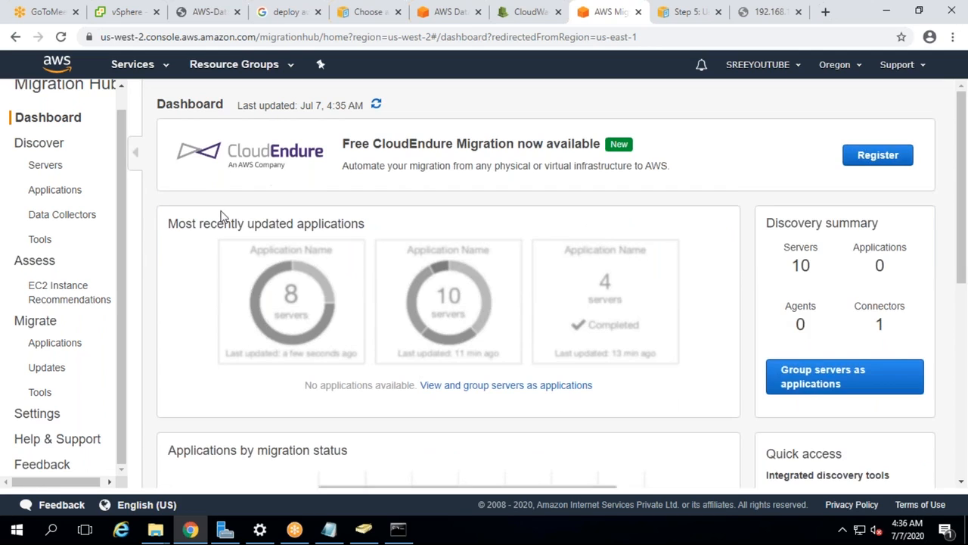
{"action": "scroll", "coordinate": [303, 282], "scroll_direction": "down", "scroll_amount": 3}
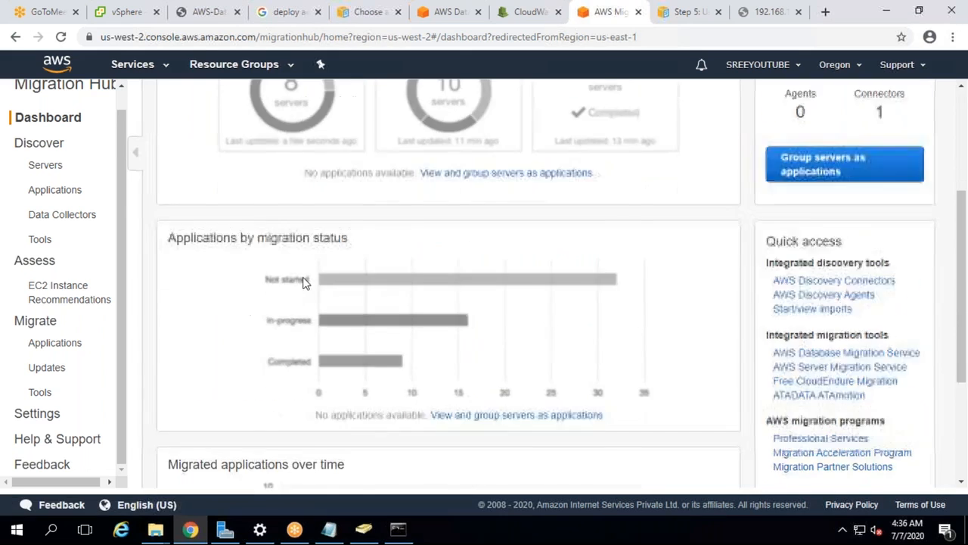
{"action": "scroll", "coordinate": [303, 281], "scroll_direction": "up", "scroll_amount": 3}
Open the Migration Hub data collectors and stop data collection for the listed connector.
{"action": "left_click", "coordinate": [67, 216]}
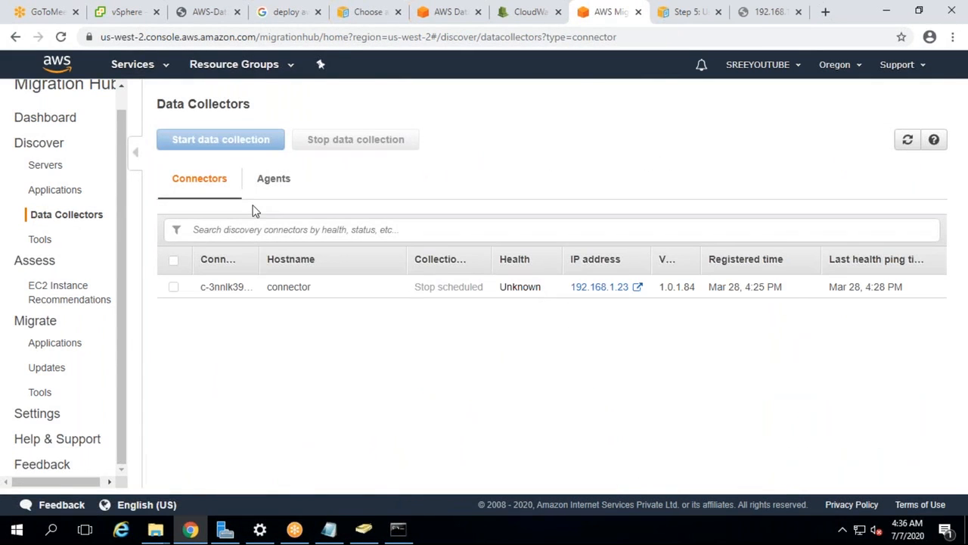
{"action": "left_click", "coordinate": [173, 287]}
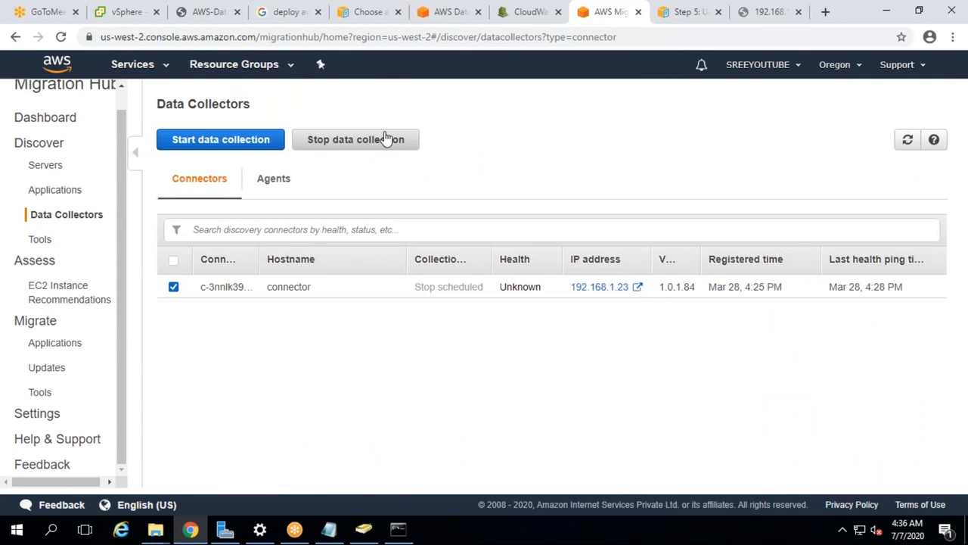
{"action": "left_click", "coordinate": [366, 150]}
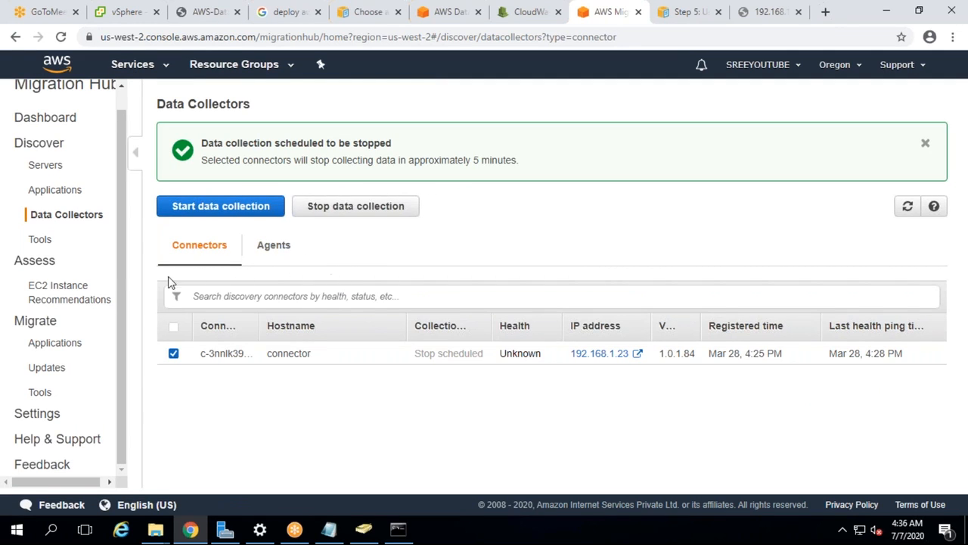
Open the Discovery Tools page and highlight the Discovery Connector and Discovery Agent headings and the agentless connector description.
{"action": "left_click", "coordinate": [42, 241]}
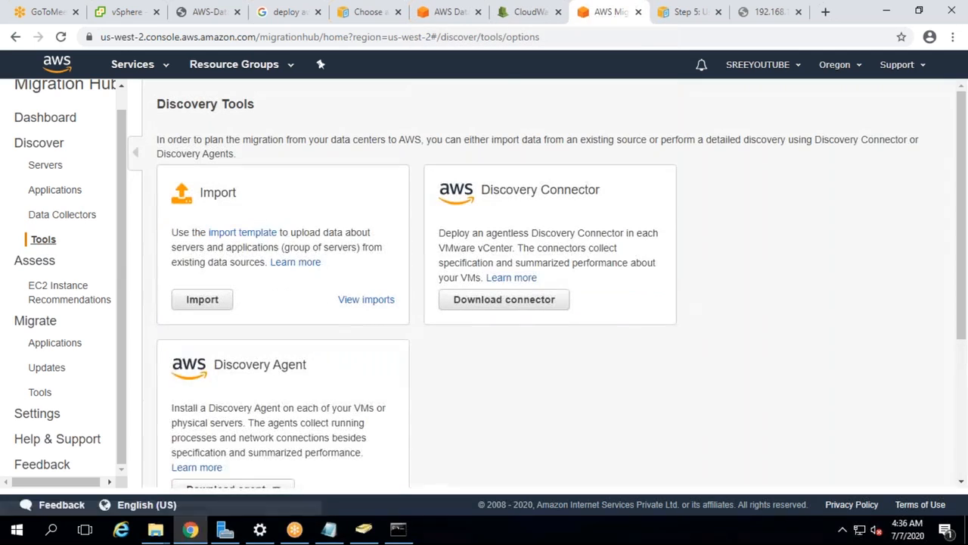
{"action": "left_click_drag", "start_coordinate": [604, 198], "coordinate": [473, 193]}
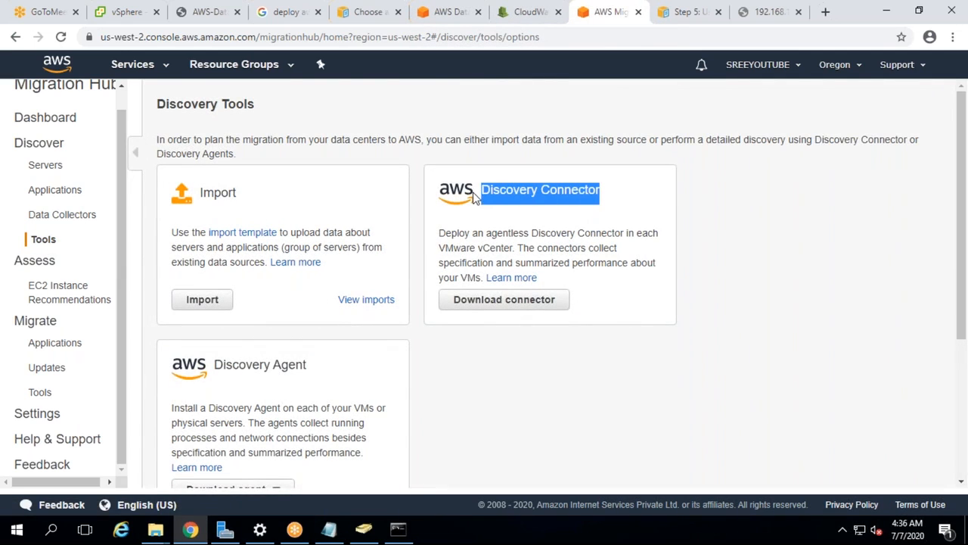
{"action": "left_click_drag", "start_coordinate": [328, 370], "coordinate": [203, 369]}
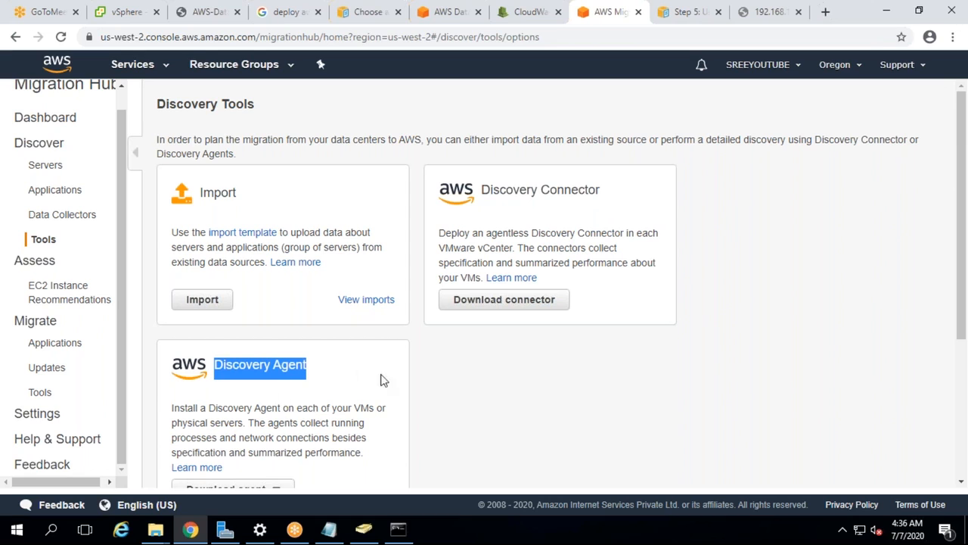
{"action": "left_click_drag", "start_coordinate": [465, 236], "coordinate": [484, 254]}
{"action": "left_click", "coordinate": [499, 308]}
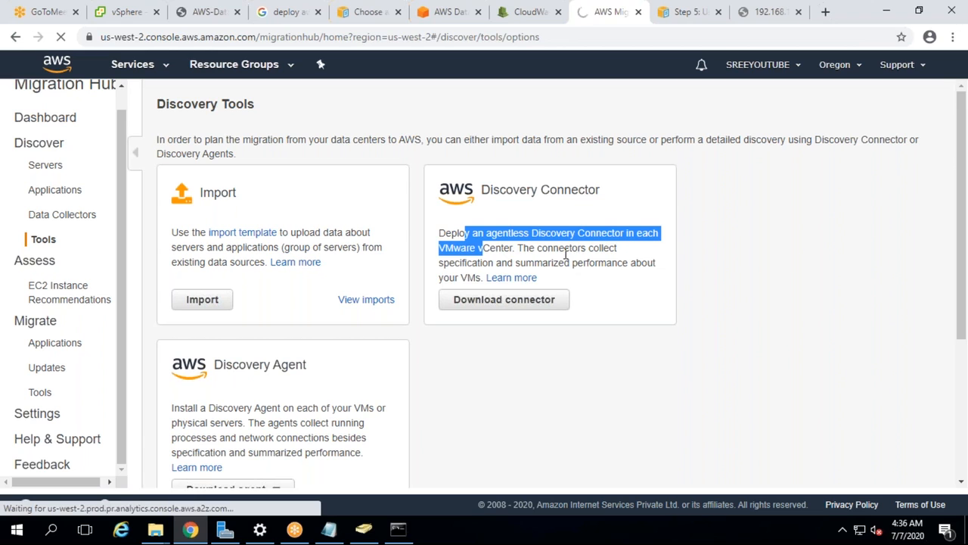
{"action": "right_click", "coordinate": [116, 498]}
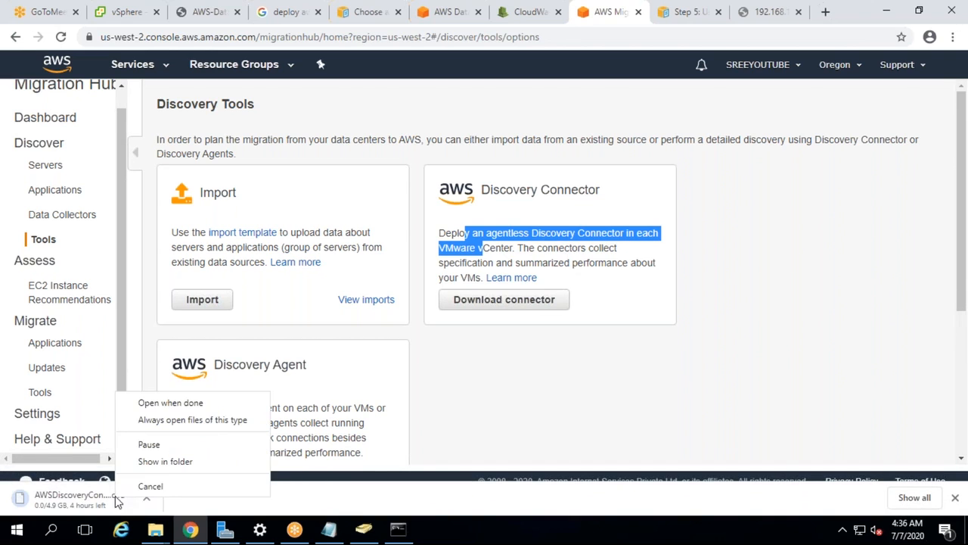
{"action": "left_click", "coordinate": [151, 484]}
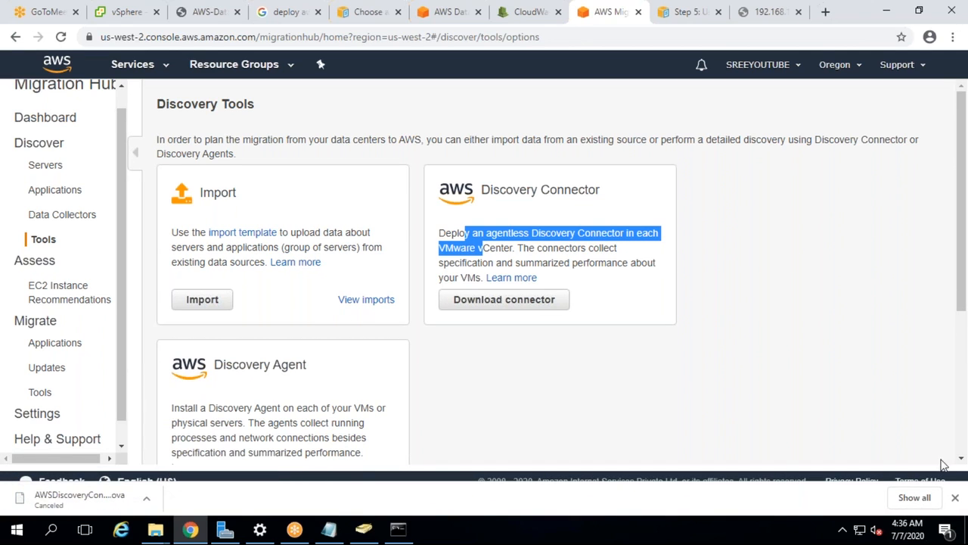
{"action": "left_click", "coordinate": [954, 497]}
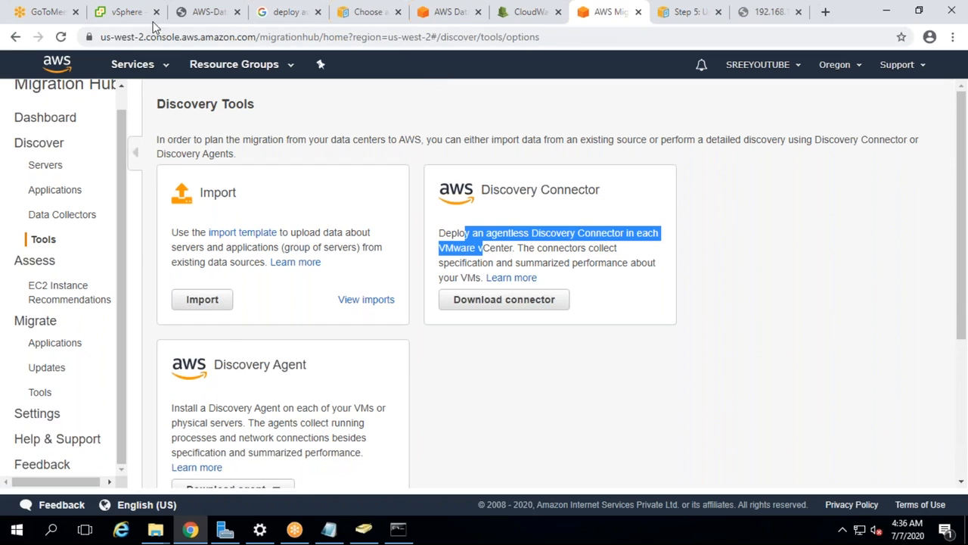
Switch to the vSphere Client and start deploying an OVF template on host 192.168.1.150 in New Cluster.
{"action": "left_click", "coordinate": [128, 17]}
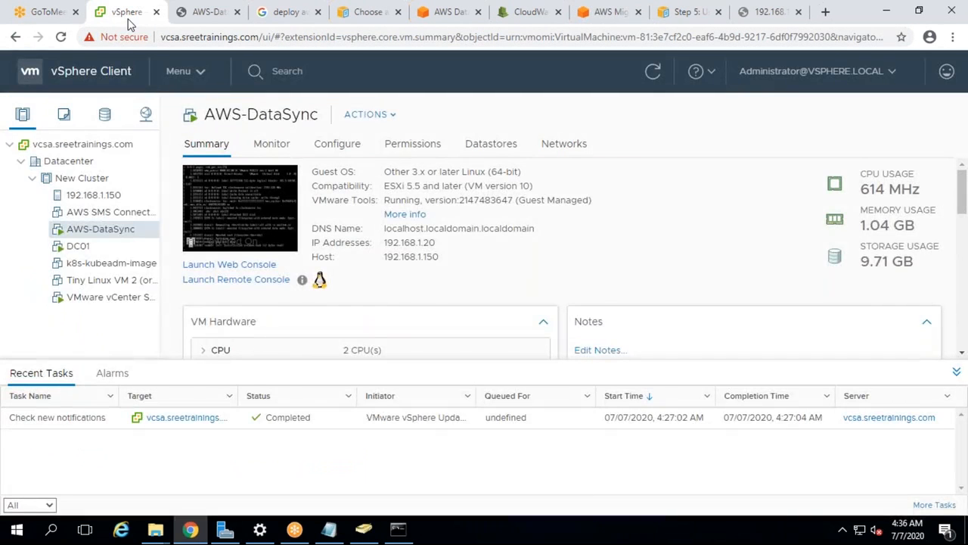
{"action": "left_click", "coordinate": [91, 180]}
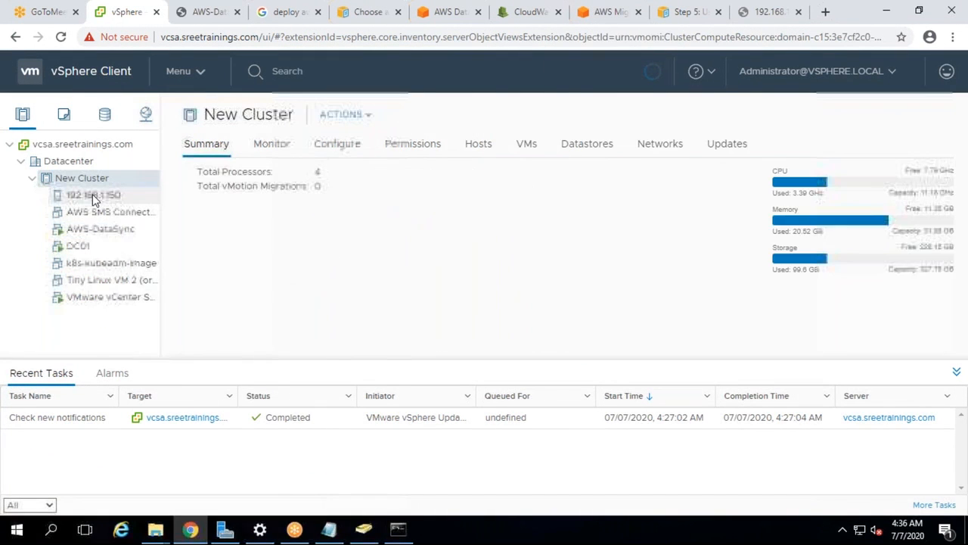
{"action": "left_click", "coordinate": [93, 196]}
{"action": "right_click", "coordinate": [93, 196]}
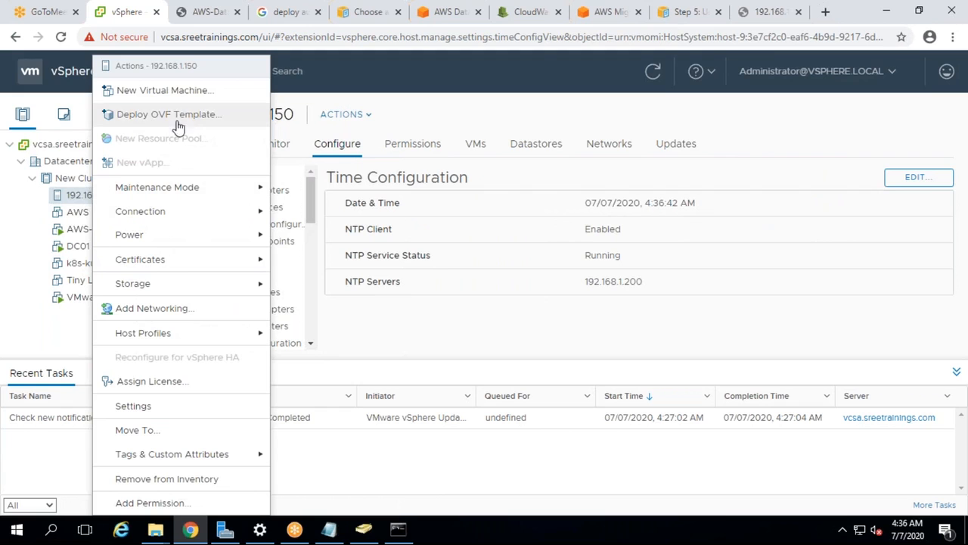
{"action": "left_click", "coordinate": [186, 119]}
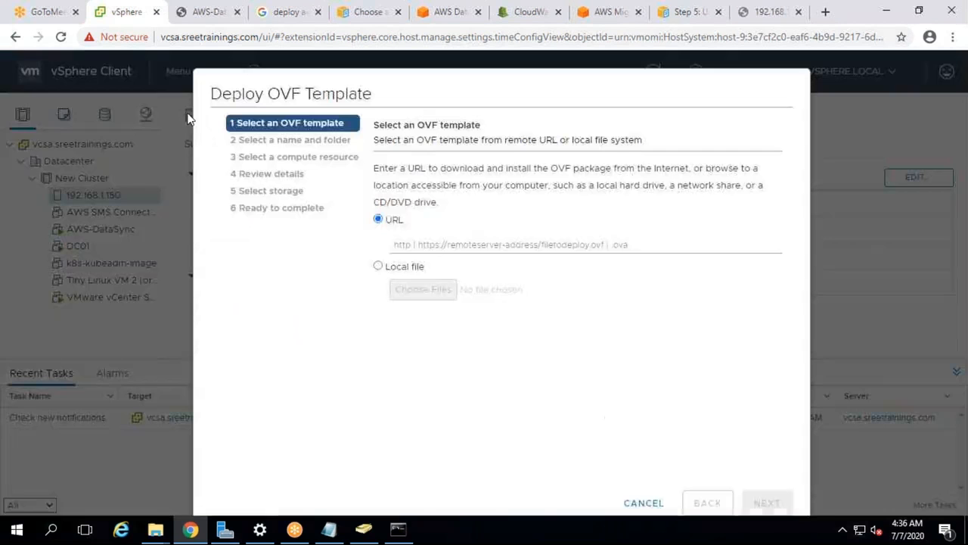
Use the local file AWSDiscoveryConnector.ova from Local Disk (C:) as the OVF template and continue to the name and folder settings.
{"action": "left_click", "coordinate": [378, 266]}
{"action": "left_click", "coordinate": [417, 290]}
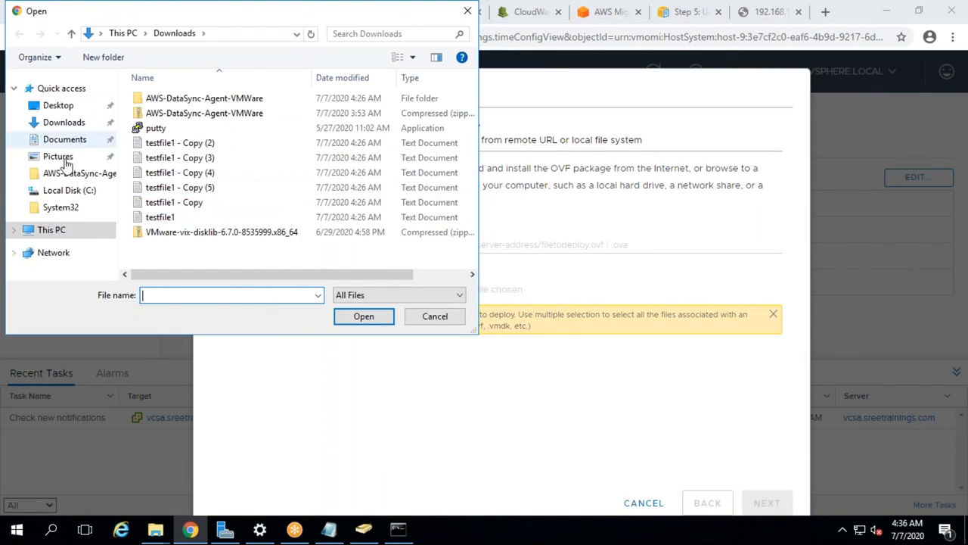
{"action": "left_click", "coordinate": [76, 190]}
{"action": "left_click", "coordinate": [218, 188]}
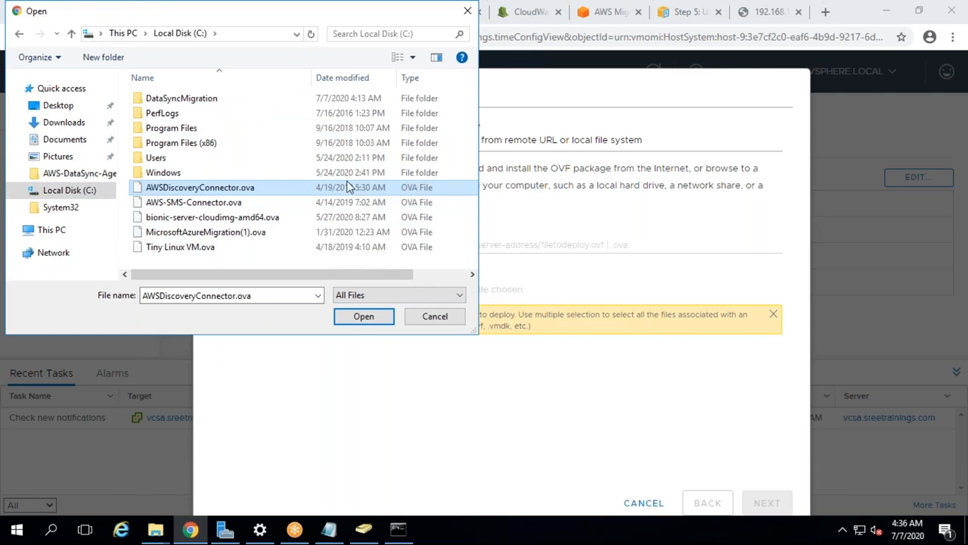
{"action": "left_click", "coordinate": [363, 317]}
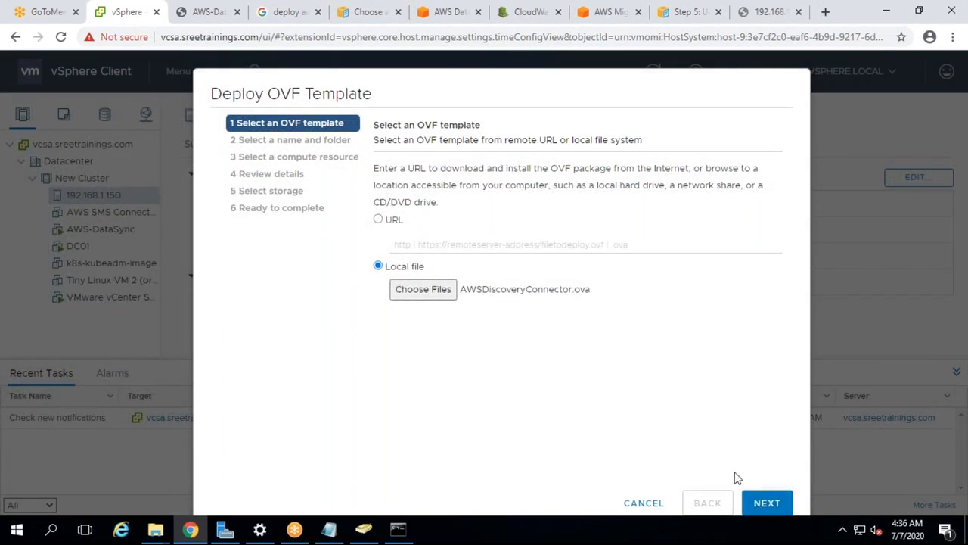
{"action": "left_click", "coordinate": [757, 505]}
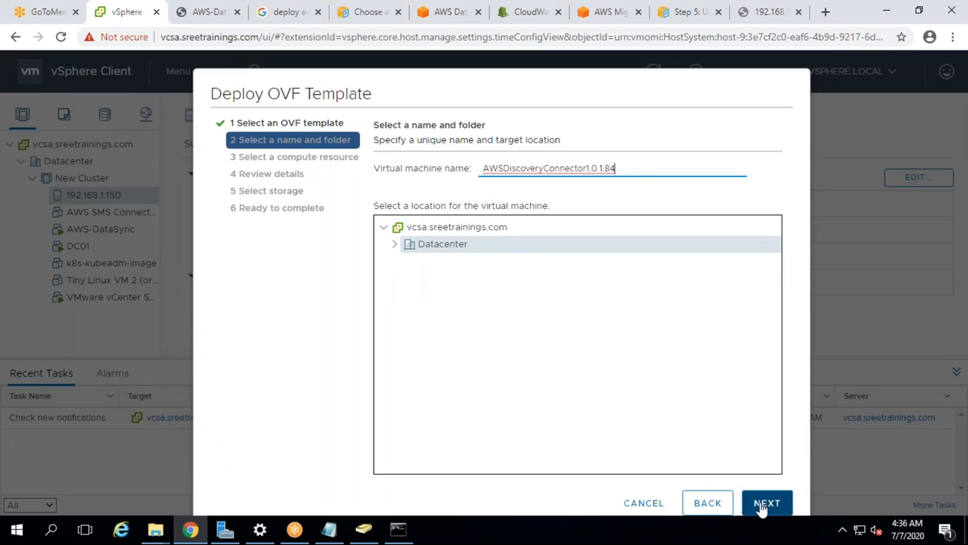
Accept the default virtual machine name, location and compute resource, and store the VM on SSD2 in Thin Provision format.
{"action": "left_click", "coordinate": [763, 504]}
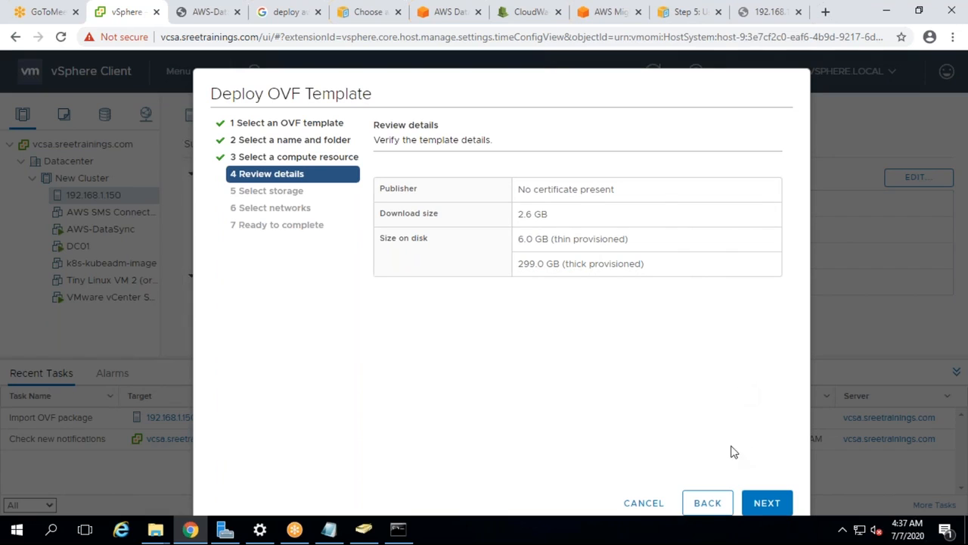
{"action": "left_click", "coordinate": [779, 510]}
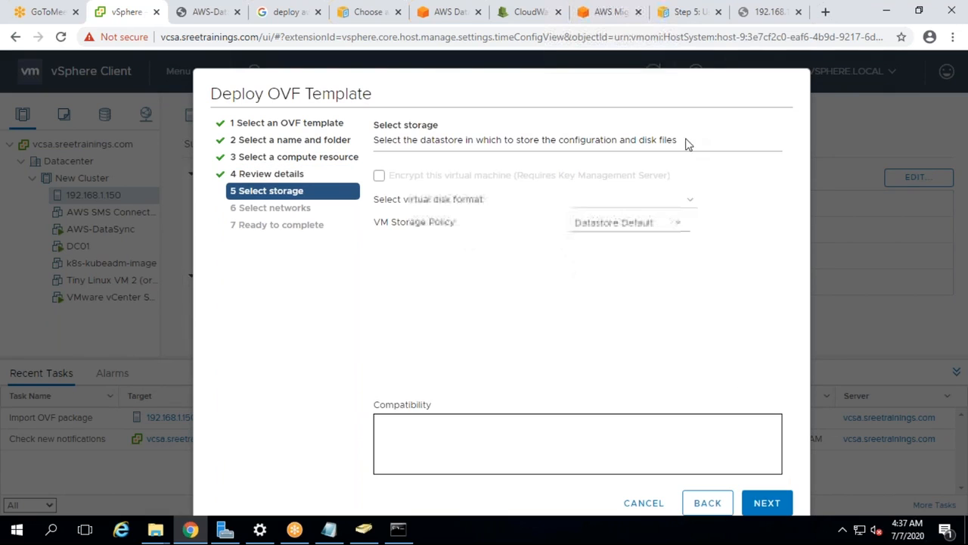
{"action": "left_click", "coordinate": [635, 200]}
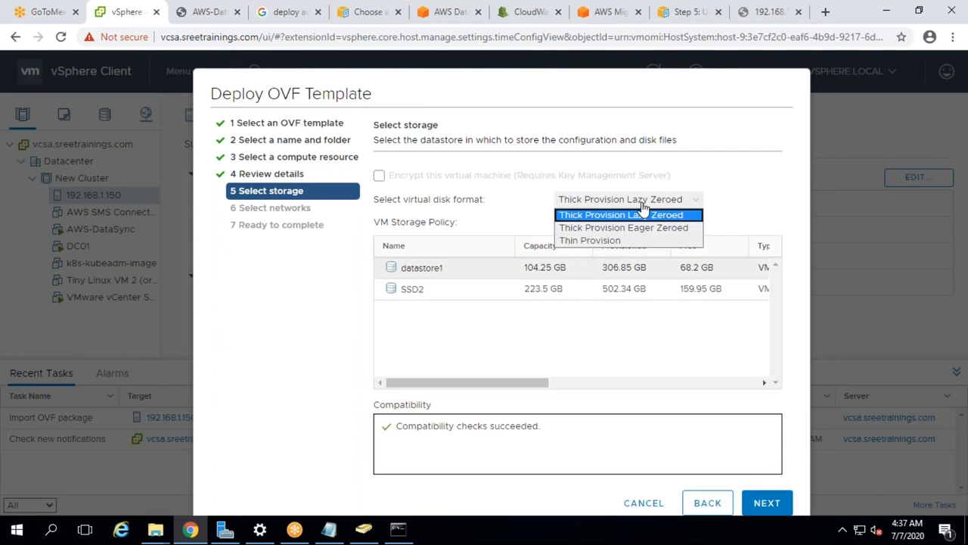
{"action": "left_click", "coordinate": [629, 244]}
{"action": "left_click", "coordinate": [663, 289]}
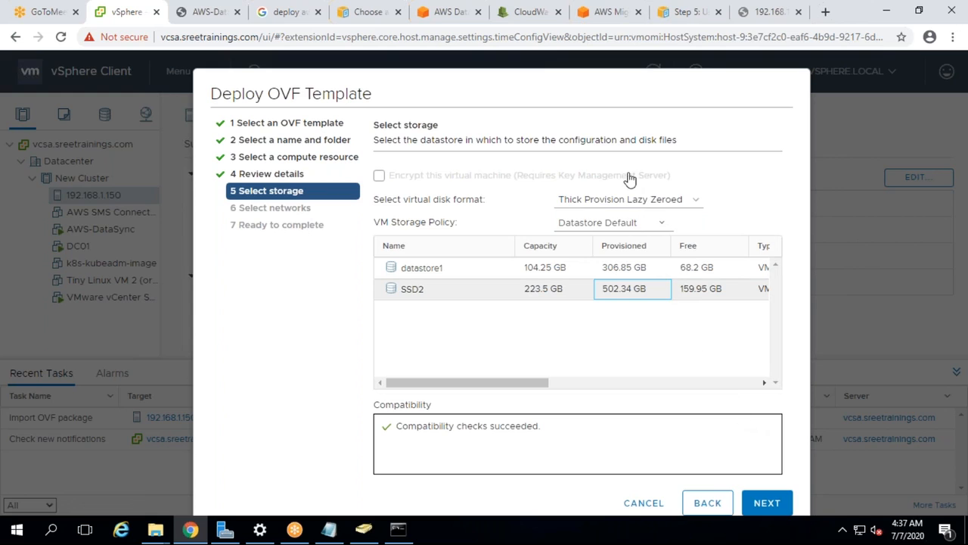
{"action": "left_click", "coordinate": [628, 199]}
{"action": "left_click", "coordinate": [613, 242]}
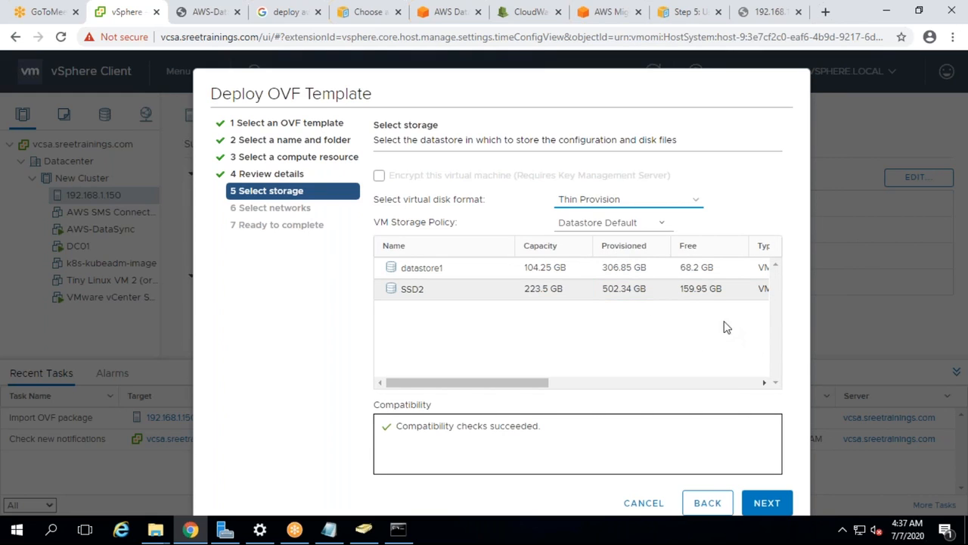
{"action": "left_click", "coordinate": [776, 502]}
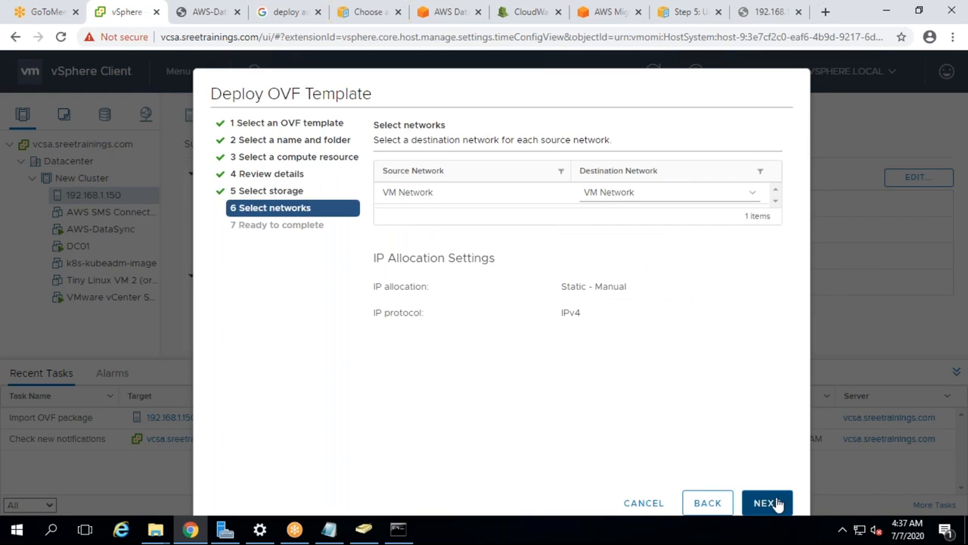
Keep VM Network as the destination network, review the deployment summary, and finish deploying the Discovery Connector.
{"action": "left_click", "coordinate": [767, 503]}
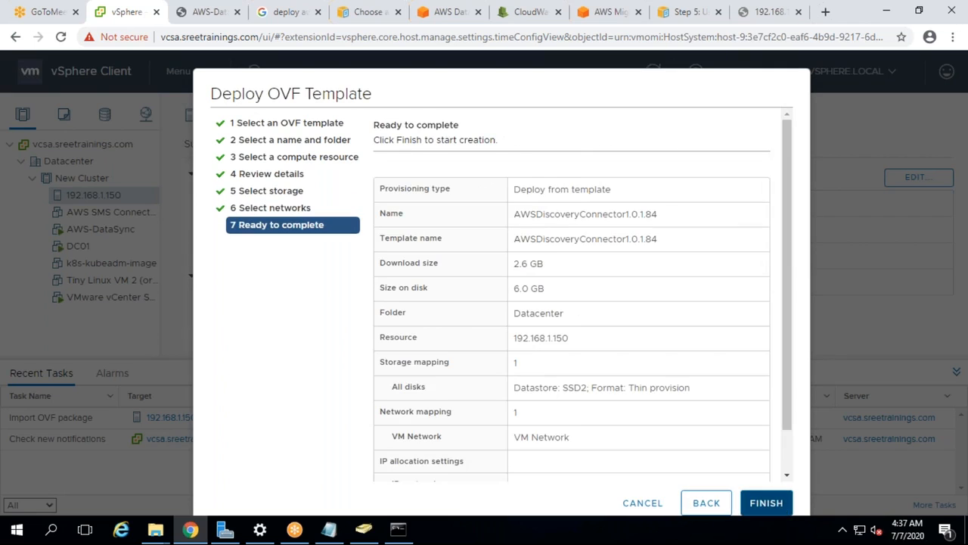
{"action": "scroll", "coordinate": [735, 408], "scroll_direction": "down", "scroll_amount": 1}
{"action": "left_click", "coordinate": [767, 503]}
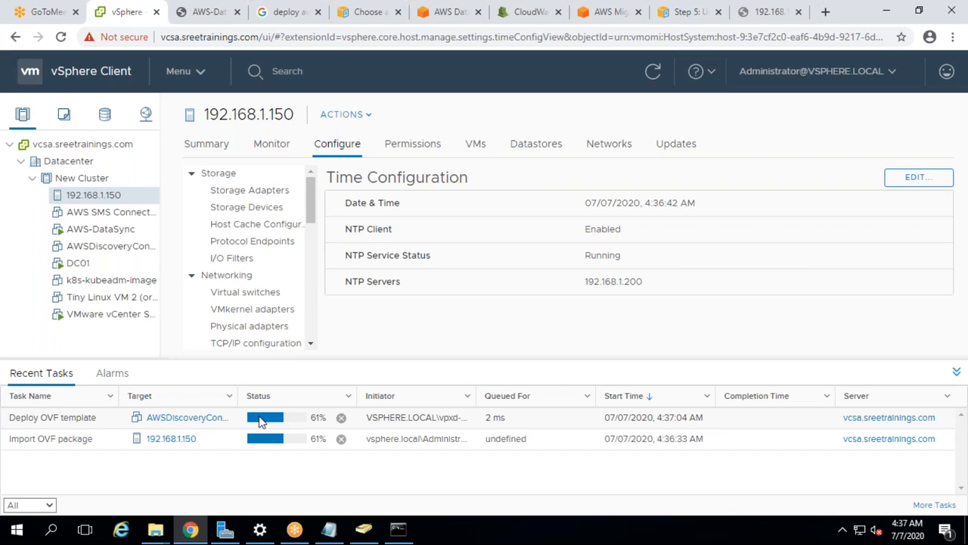
Return to the DataSync task execution and check its execution status and performance details.
{"action": "left_click", "coordinate": [449, 13]}
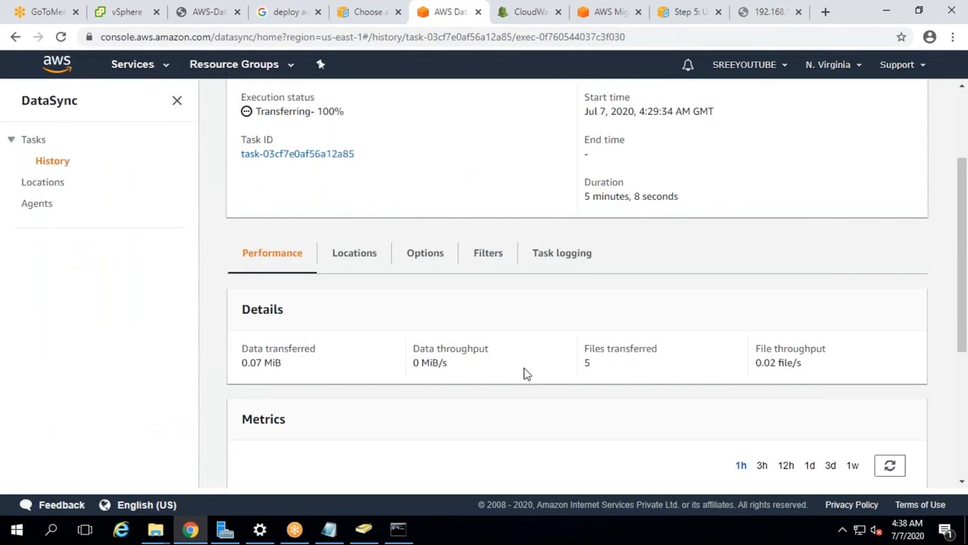
{"action": "left_click_drag", "start_coordinate": [620, 371], "coordinate": [530, 295]}
{"action": "left_click", "coordinate": [569, 298]}
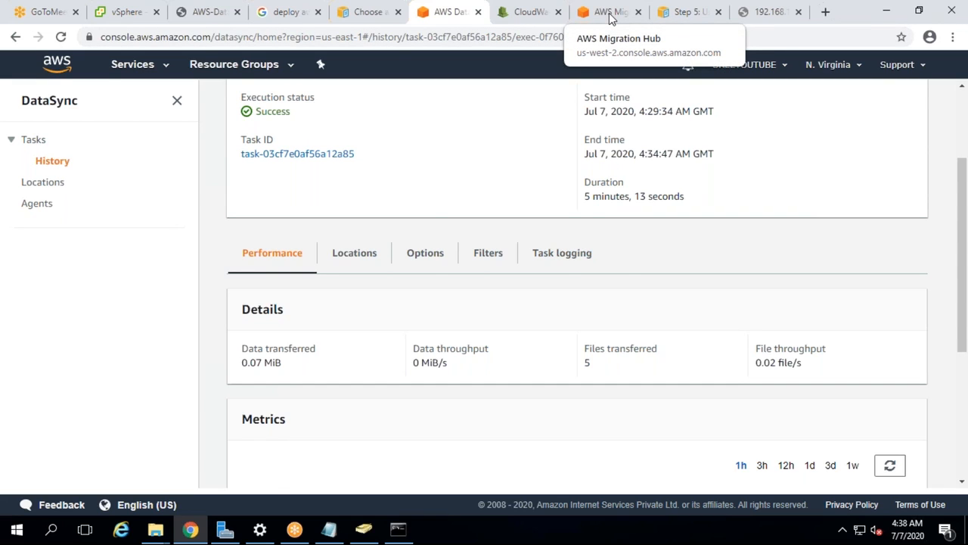
{"action": "left_click", "coordinate": [610, 18]}
{"action": "left_click", "coordinate": [441, 22]}
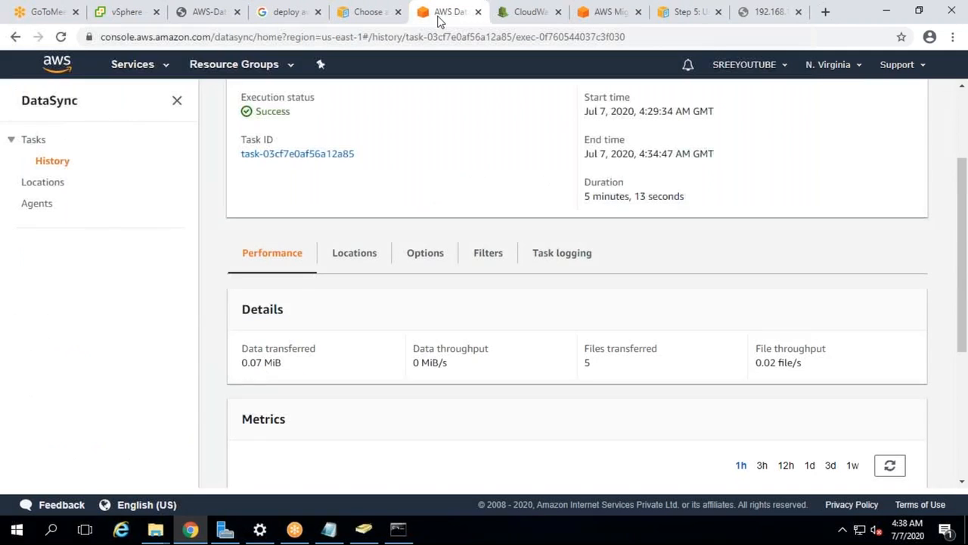
Open the S3 service in a separate browser tab and switch to its bucket list.
{"action": "left_click", "coordinate": [144, 69]}
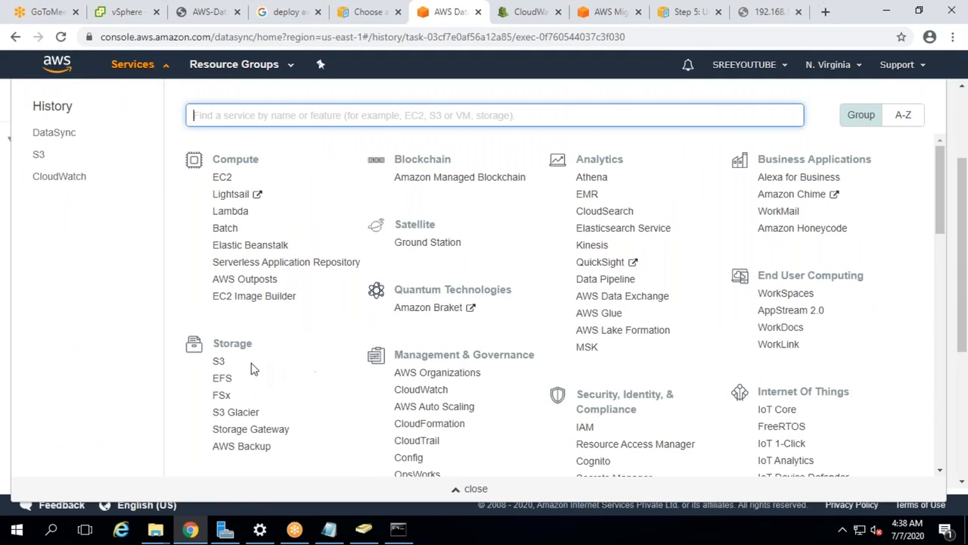
{"action": "right_click", "coordinate": [218, 362]}
{"action": "left_click", "coordinate": [264, 367]}
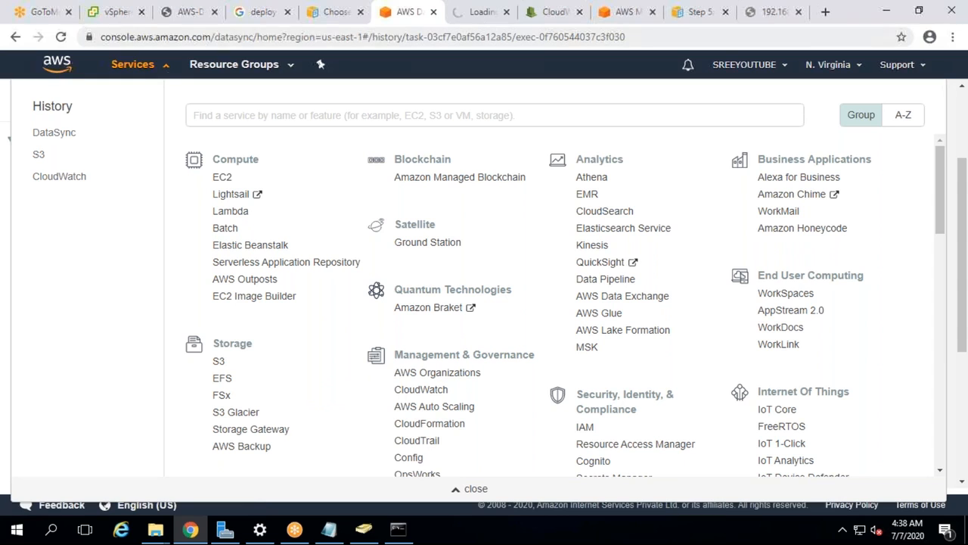
{"action": "left_click", "coordinate": [488, 13]}
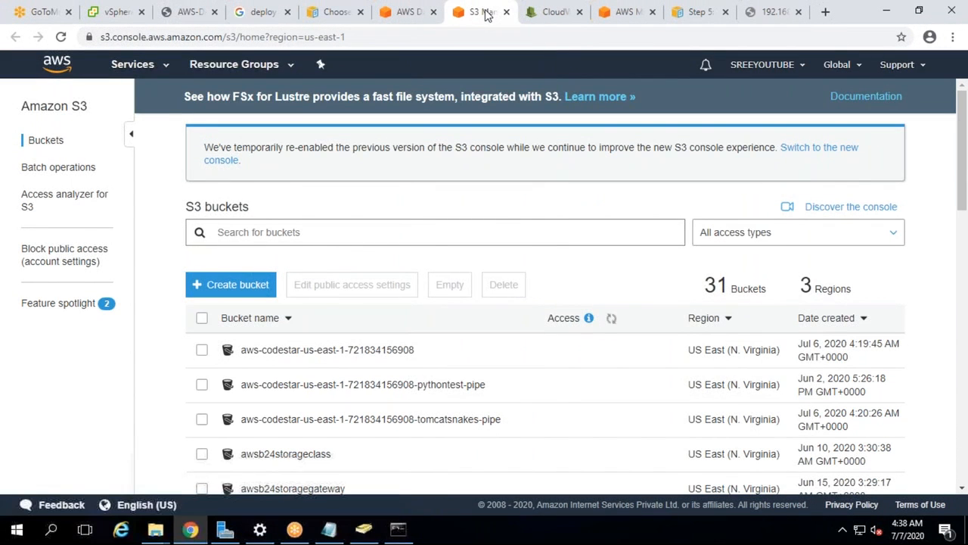
Switch to Notepad and add the line "Discovery -> Assesment -> Migrate -> Decomission" below the existing text.
{"action": "left_click", "coordinate": [329, 530]}
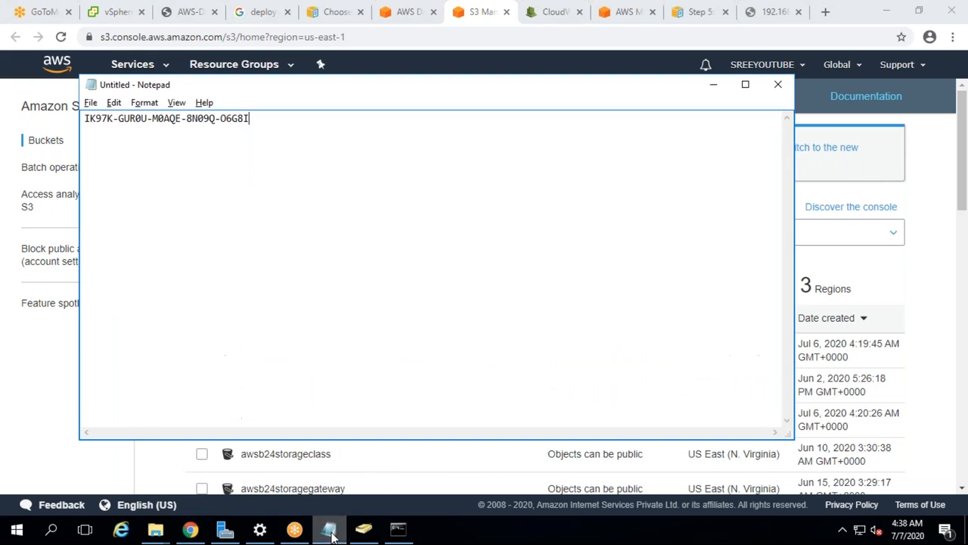
{"action": "type", "text": "D"}
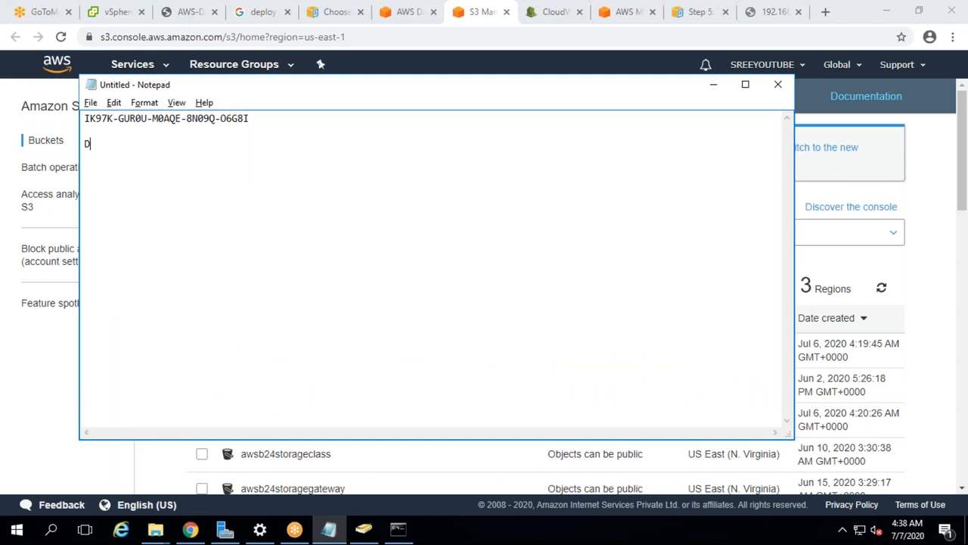
{"action": "type", "text": "iscovery -> Assesment ="}
{"action": "key", "text": "BackSpace"}
{"action": "type", "text": "->"}
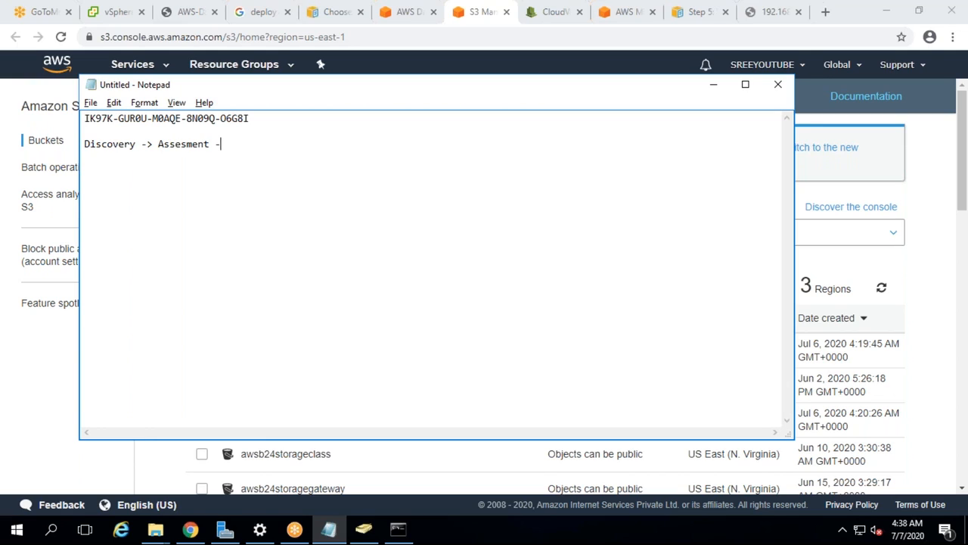
{"action": "type", "text": " Migrate -> Decomission"}
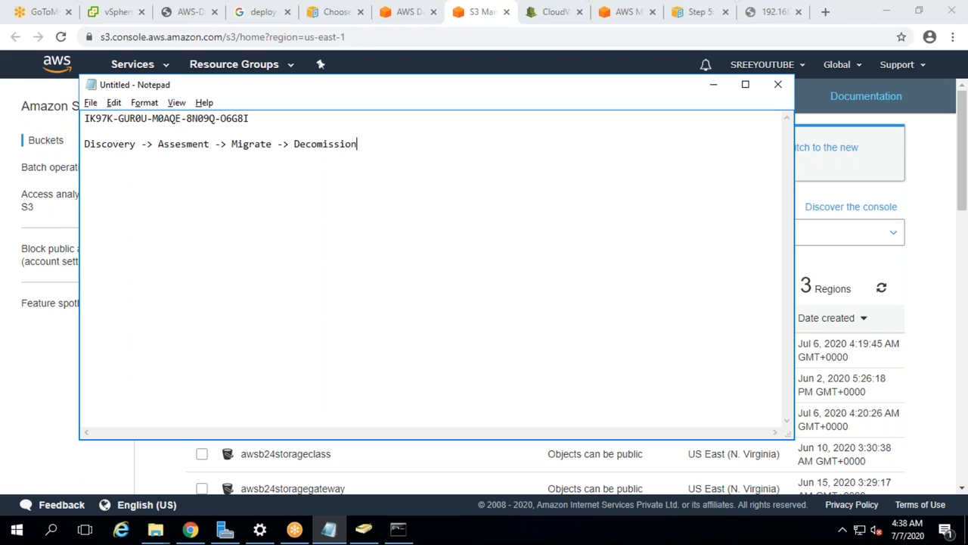
{"action": "type", "text": "ss"}
{"action": "key", "text": "BackSpace"}
{"action": "key", "text": "BackSpace"}
{"action": "type", "text": "+"}
{"action": "key", "text": "BackSpace"}
{"action": "left_click_drag", "start_coordinate": [187, 144], "coordinate": [193, 144]}
Return to the S3 console, open the DataSync folder in the awsengb04sree bucket and examine the transferred files.
{"action": "left_click", "coordinate": [457, 21]}
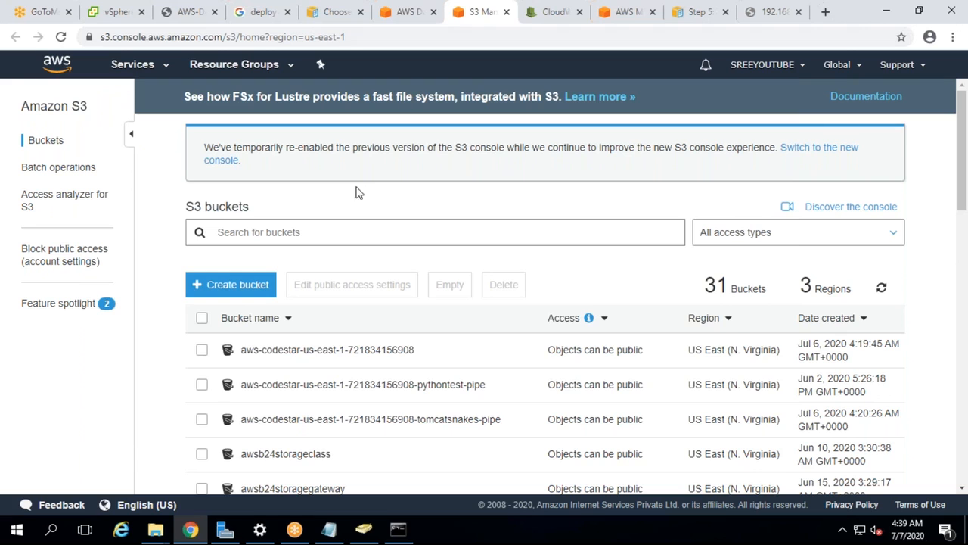
{"action": "scroll", "coordinate": [308, 475], "scroll_direction": "down", "scroll_amount": 1}
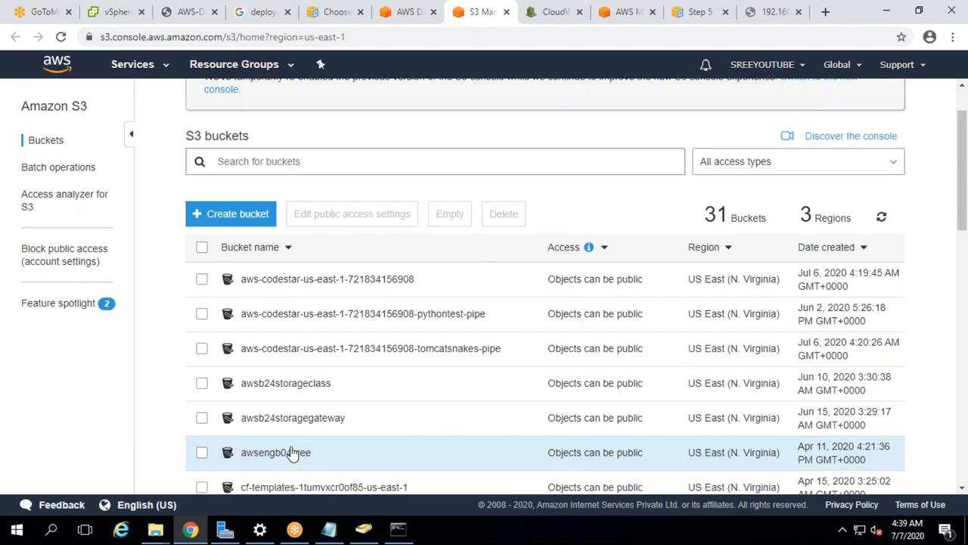
{"action": "left_click", "coordinate": [292, 454]}
{"action": "left_click", "coordinate": [128, 375]}
{"action": "scroll", "coordinate": [129, 374], "scroll_direction": "down", "scroll_amount": 1}
{"action": "scroll", "coordinate": [292, 355], "scroll_direction": "down", "scroll_amount": 1}
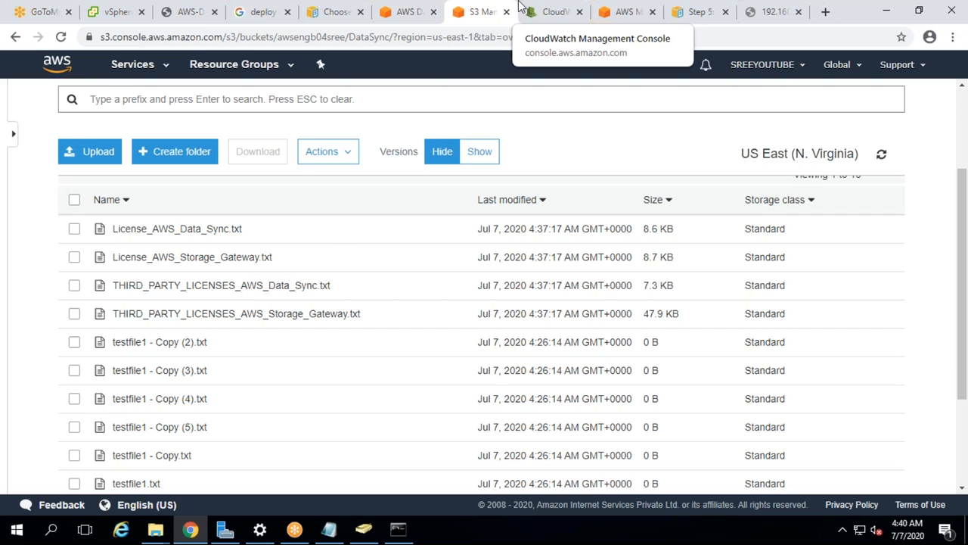
Return to the DataSync console and delete the Onprem-to-AWS task.
{"action": "left_click", "coordinate": [411, 11]}
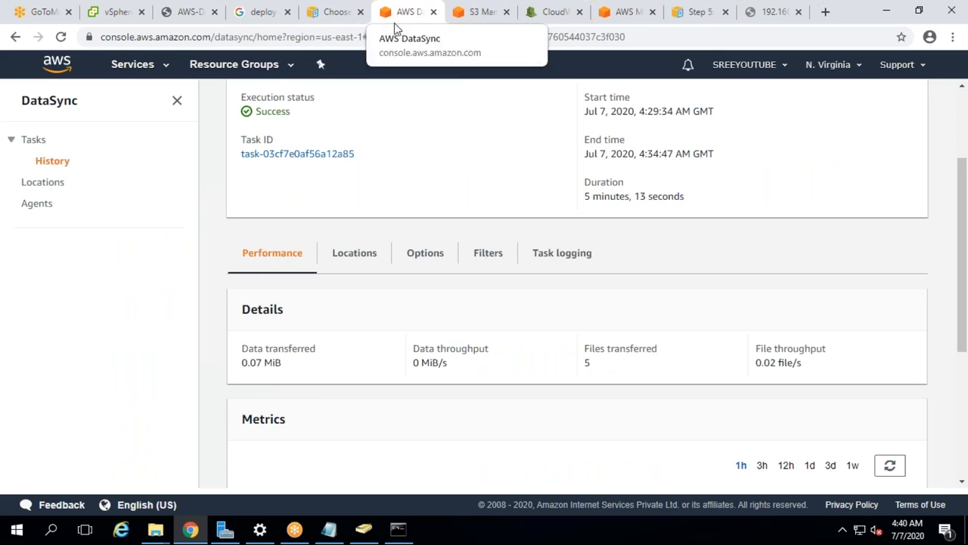
{"action": "scroll", "coordinate": [309, 225], "scroll_direction": "up", "scroll_amount": 2}
{"action": "left_click", "coordinate": [34, 139]}
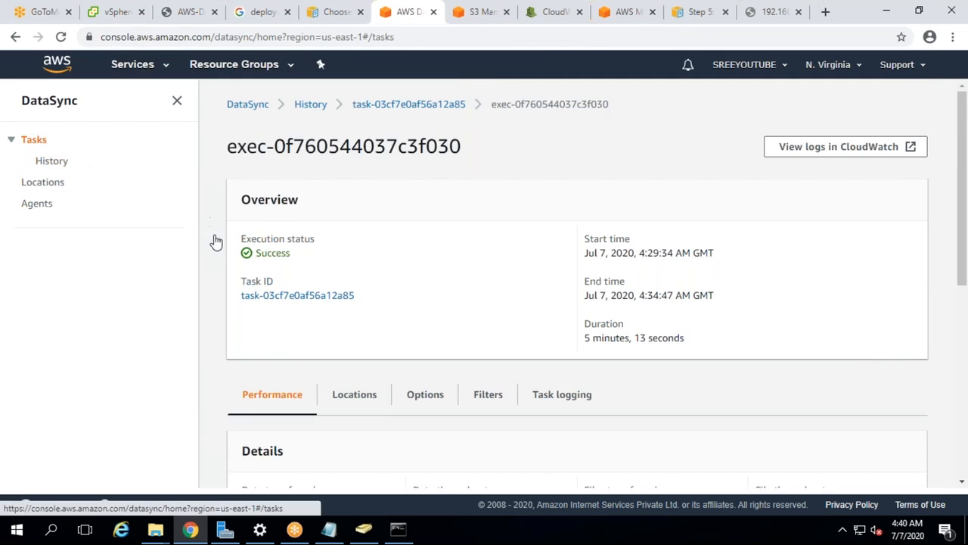
{"action": "left_click", "coordinate": [246, 274]}
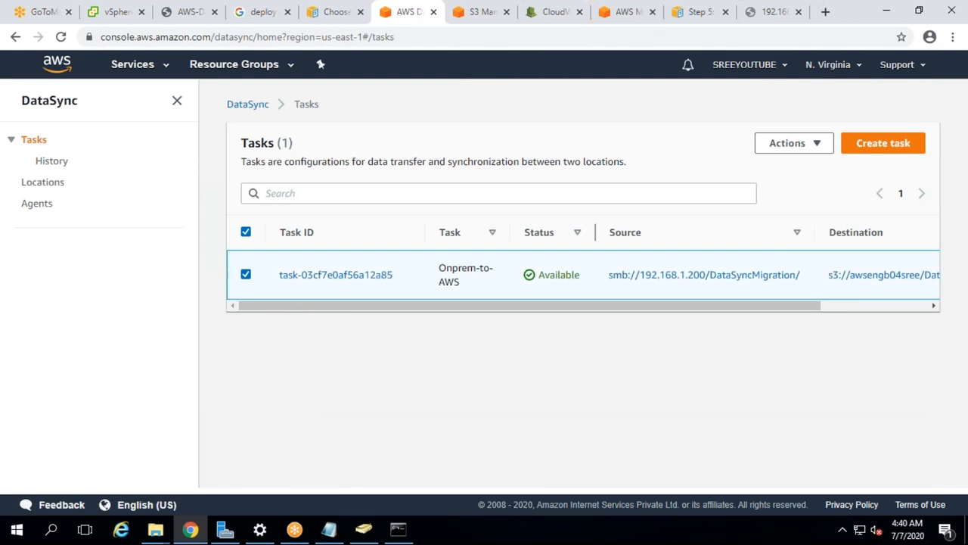
{"action": "left_click", "coordinate": [813, 145]}
{"action": "left_click", "coordinate": [781, 254]}
{"action": "left_click", "coordinate": [674, 335]}
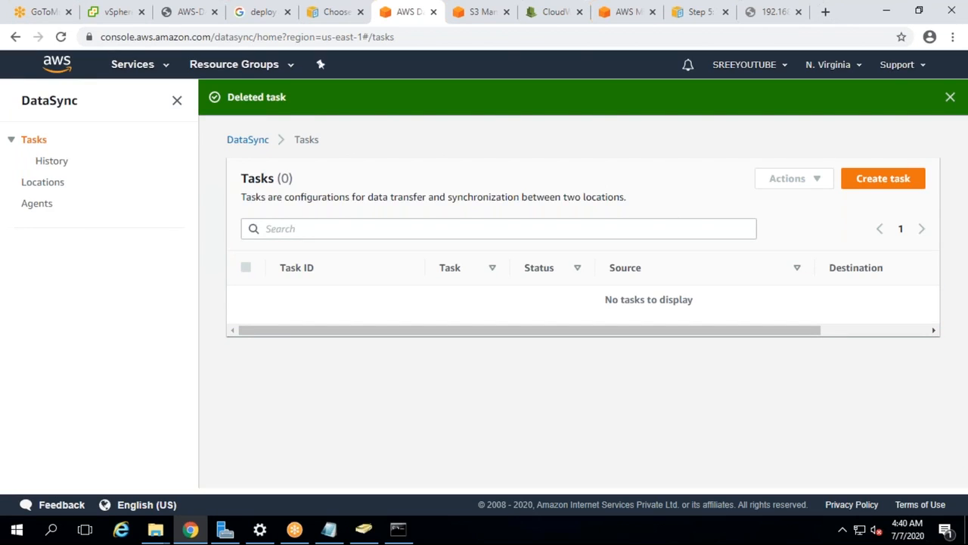
Try to delete the DataSync agent, entering "delete" as the confirmation text.
{"action": "left_click", "coordinate": [52, 203]}
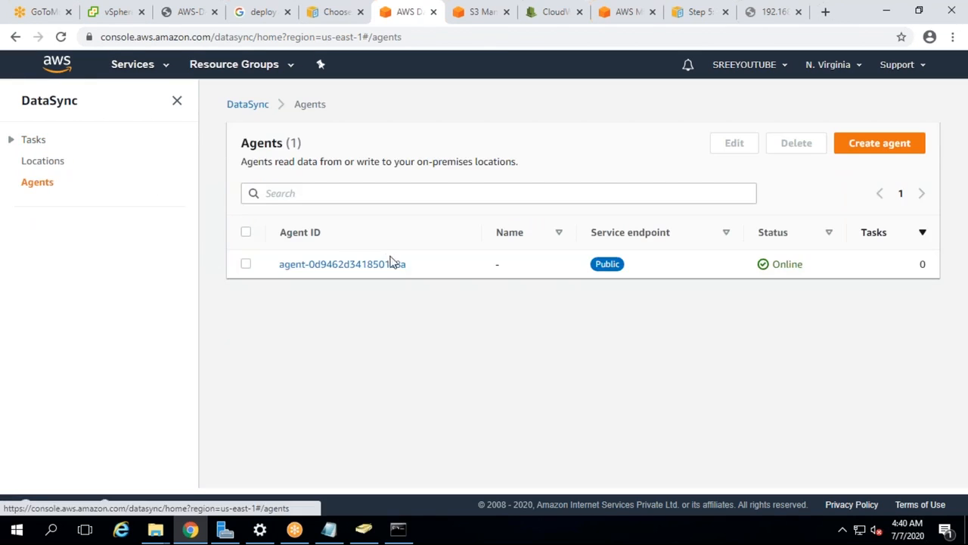
{"action": "left_click", "coordinate": [245, 264]}
{"action": "left_click", "coordinate": [795, 147]}
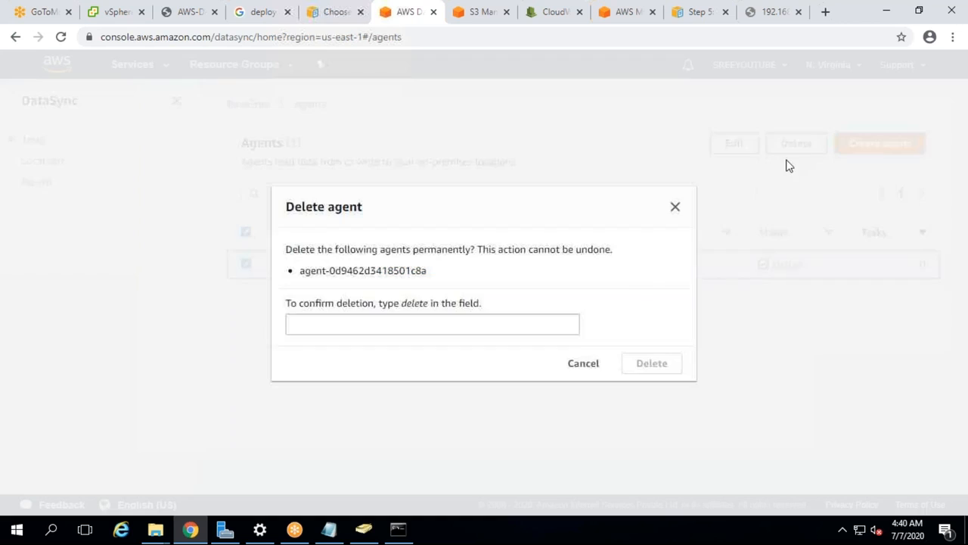
{"action": "left_click_drag", "start_coordinate": [451, 270], "coordinate": [300, 273]}
{"action": "key", "text": "ctrl+c"}
{"action": "left_click", "coordinate": [336, 330]}
{"action": "key", "text": "ctrl+v"}
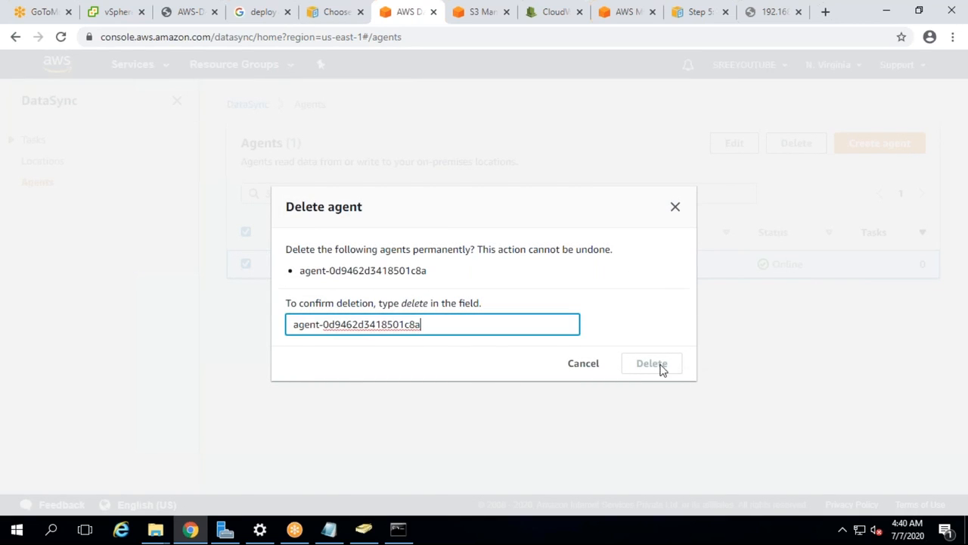
{"action": "left_click", "coordinate": [481, 325]}
{"action": "left_click_drag", "start_coordinate": [481, 323], "coordinate": [238, 329]}
{"action": "type", "text": "delete"}
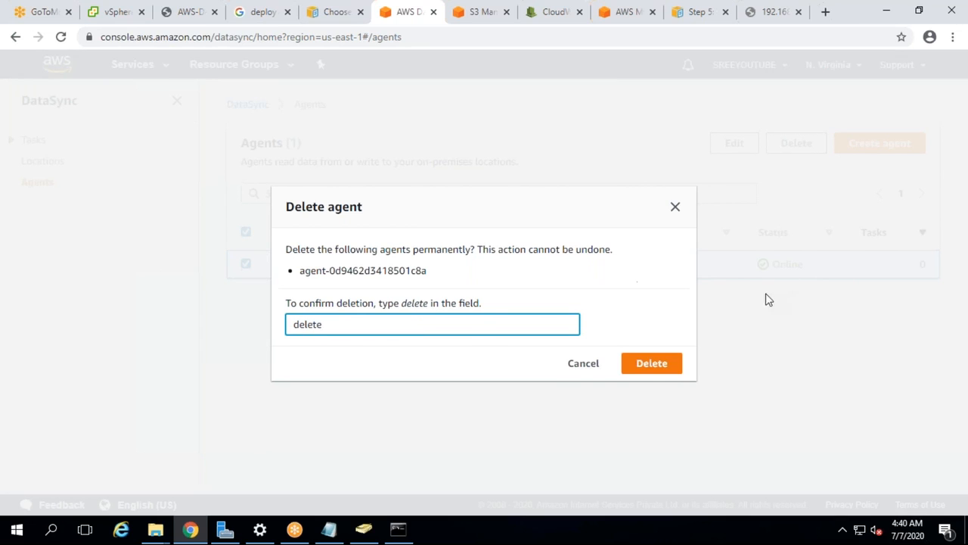
{"action": "left_click", "coordinate": [654, 362]}
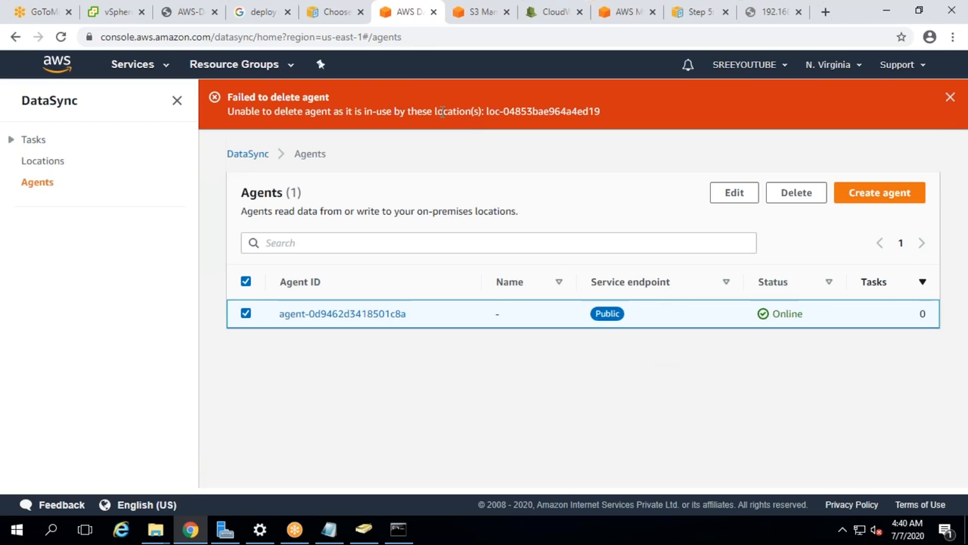
Delete both the SMB and S3 DataSync locations, confirming with "delete".
{"action": "left_click", "coordinate": [24, 160]}
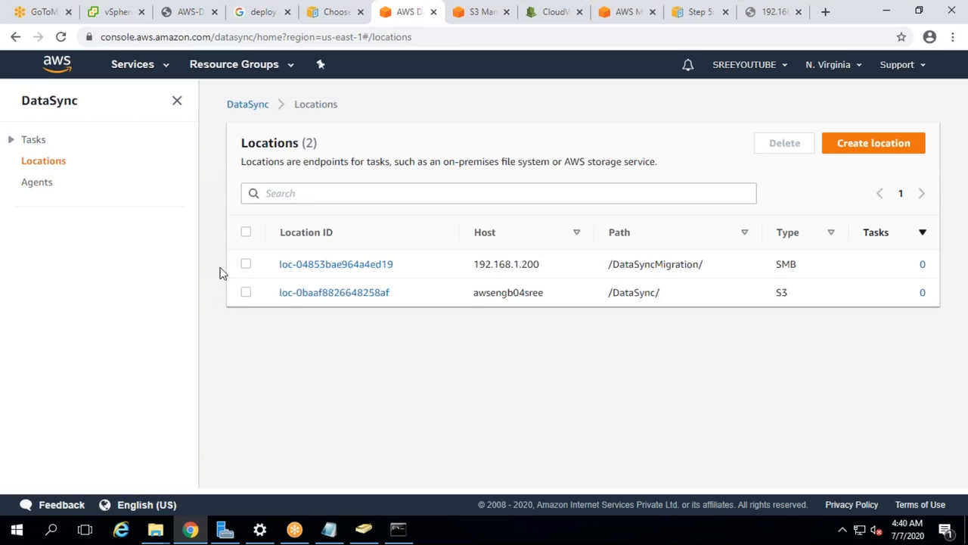
{"action": "left_click", "coordinate": [245, 233]}
{"action": "left_click", "coordinate": [763, 148]}
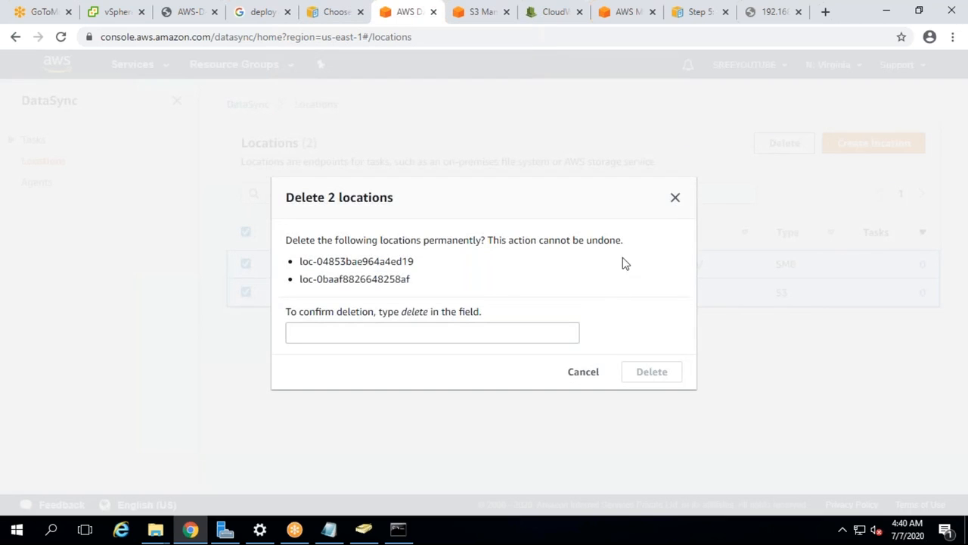
{"action": "left_click", "coordinate": [400, 330]}
{"action": "type", "text": "delete"}
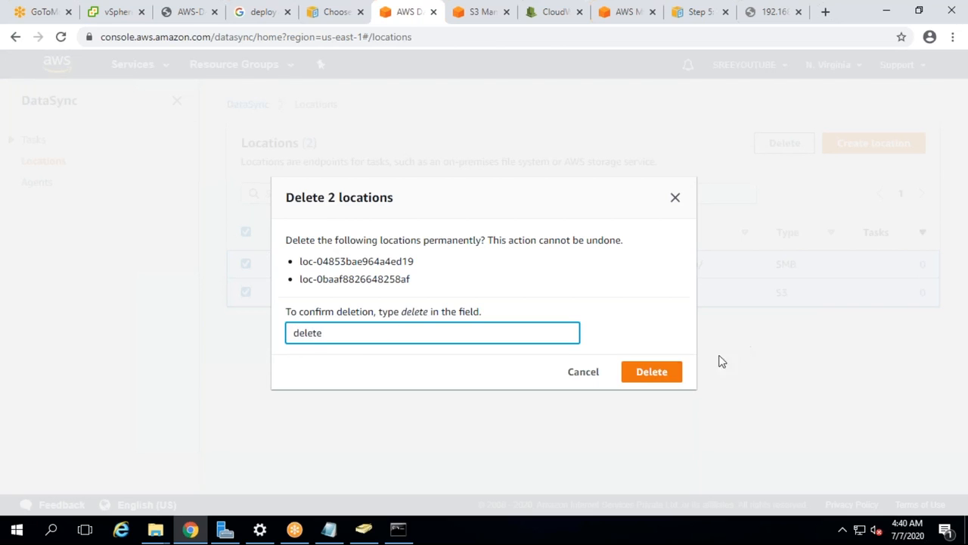
{"action": "left_click", "coordinate": [659, 372]}
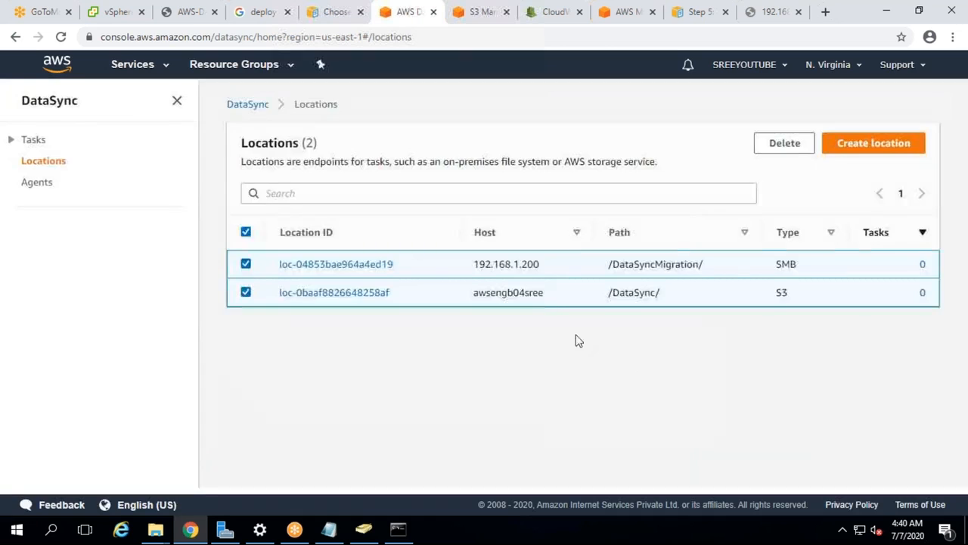
Delete the remaining DataSync agent, confirming with "delete", and go back to the task list.
{"action": "left_click", "coordinate": [41, 182]}
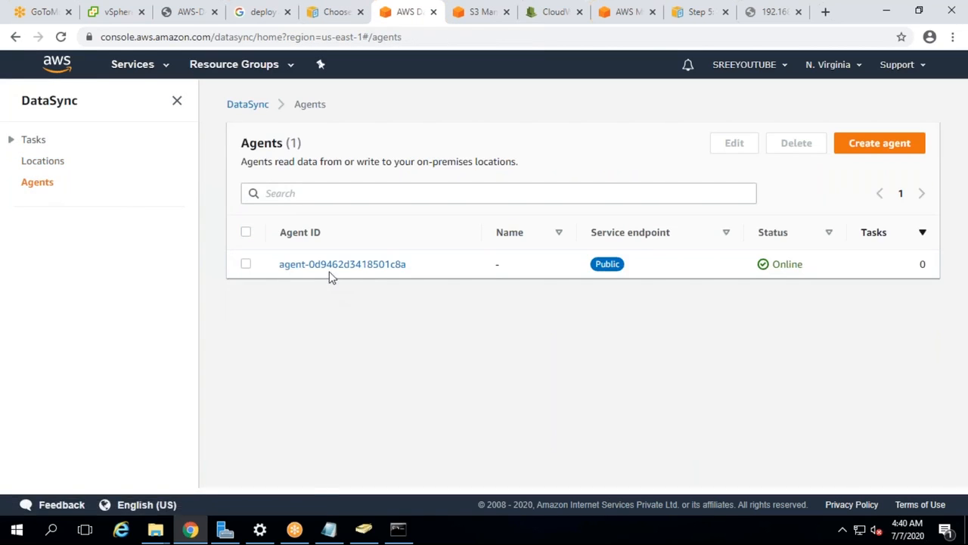
{"action": "left_click", "coordinate": [246, 264]}
{"action": "left_click", "coordinate": [798, 143]}
{"action": "left_click", "coordinate": [434, 323]}
{"action": "type", "text": "delete"}
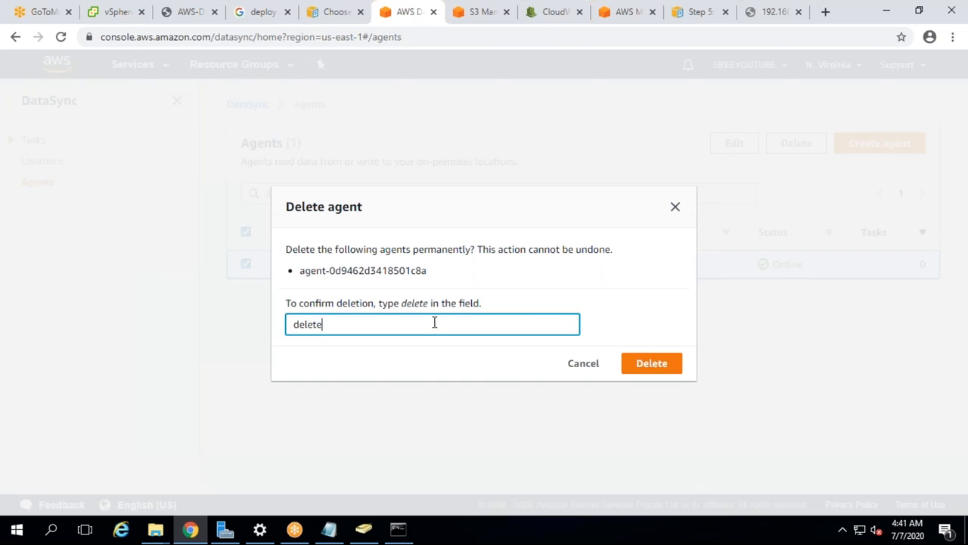
{"action": "left_click", "coordinate": [647, 361]}
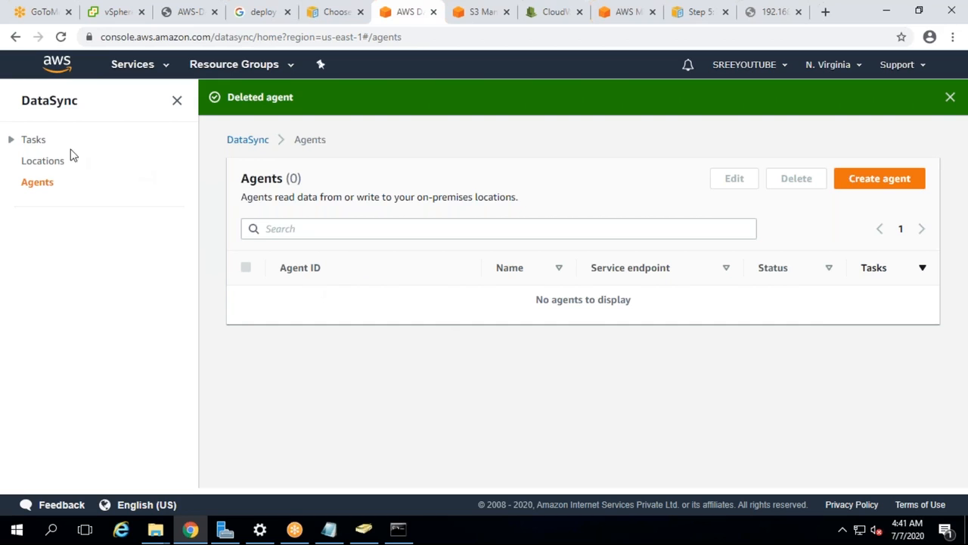
{"action": "left_click", "coordinate": [26, 145]}
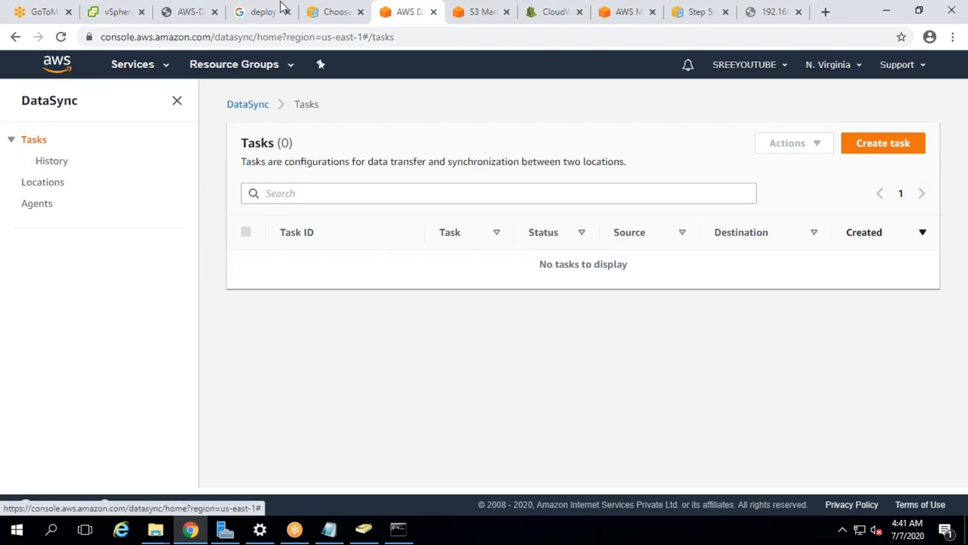
Switch to the vSphere Client and power off the AWS-DataSync virtual machine.
{"action": "left_click", "coordinate": [121, 17]}
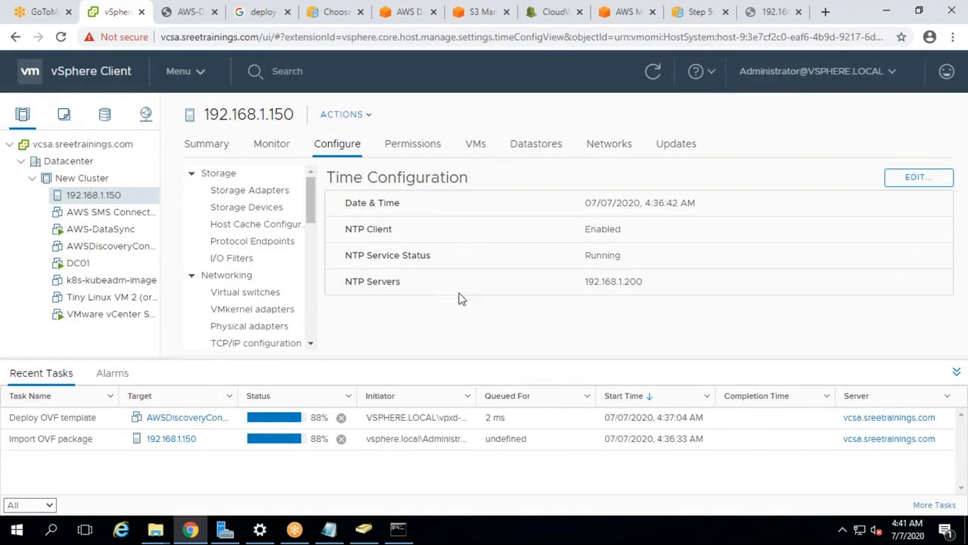
{"action": "left_click", "coordinate": [100, 234]}
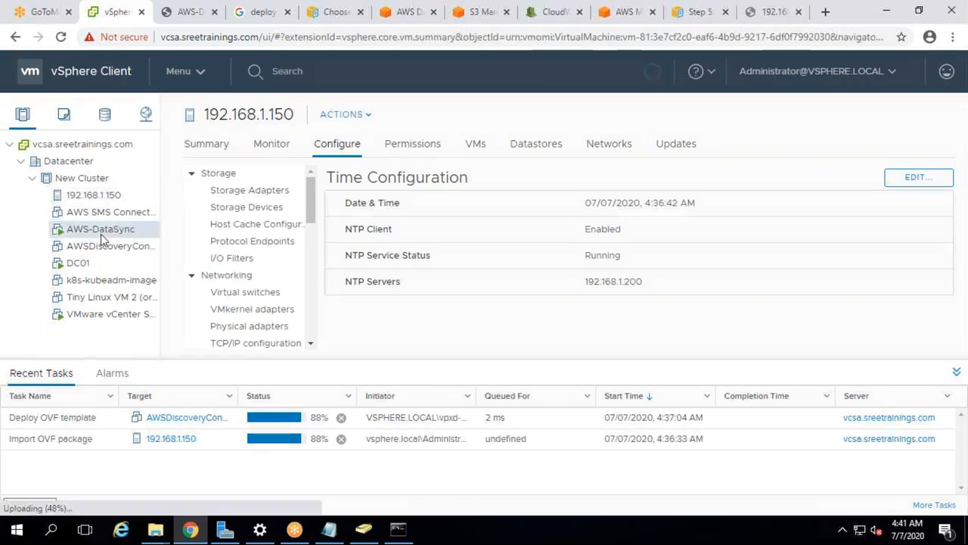
{"action": "right_click", "coordinate": [101, 233]}
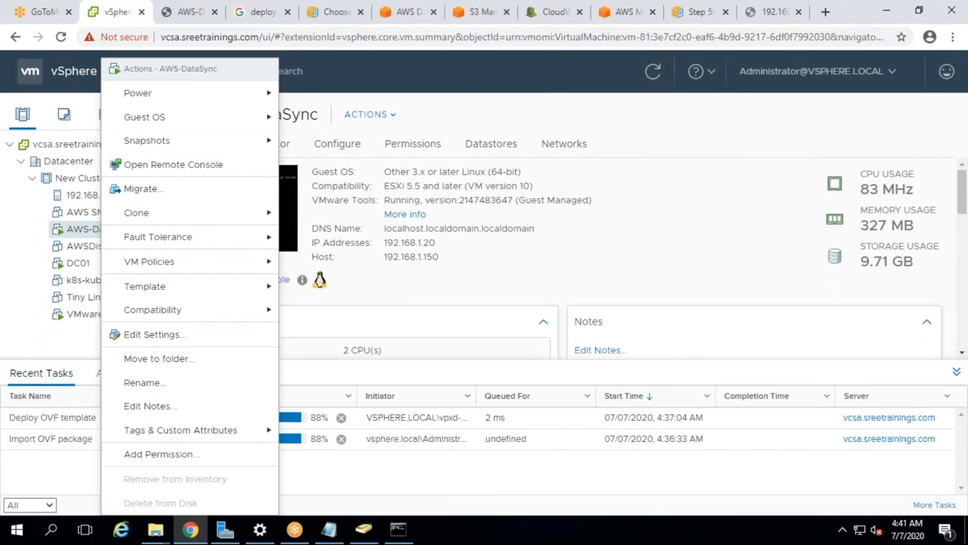
{"action": "mouse_move", "coordinate": [189, 101]}
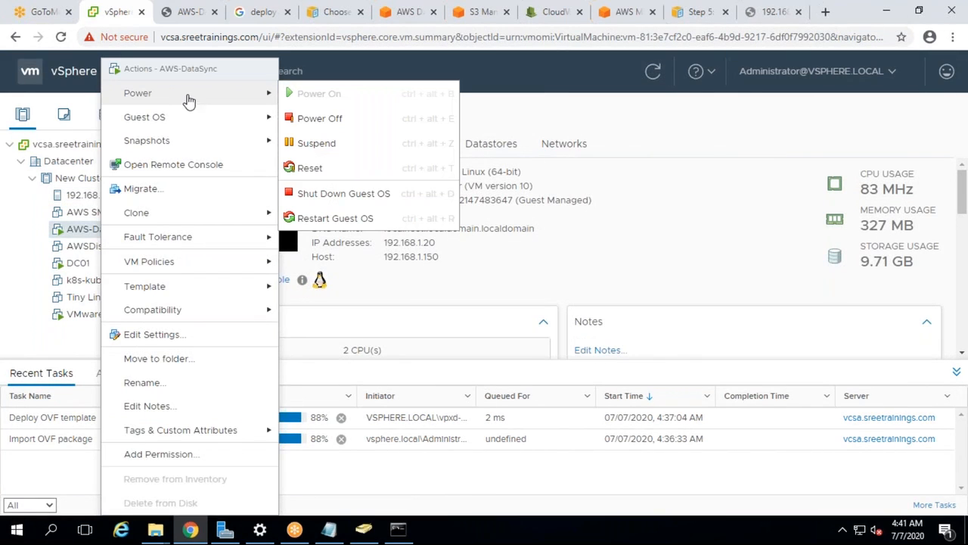
{"action": "left_click", "coordinate": [325, 121]}
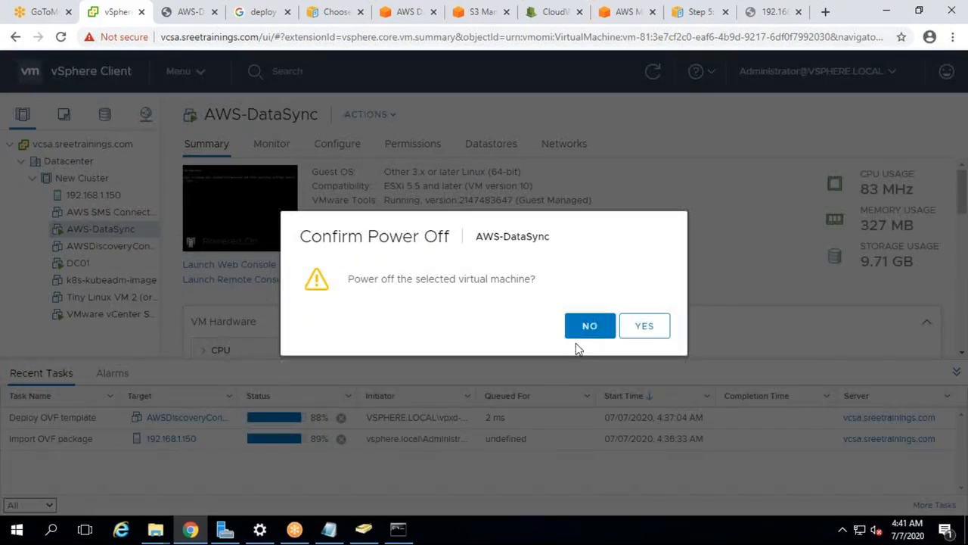
{"action": "left_click", "coordinate": [628, 324]}
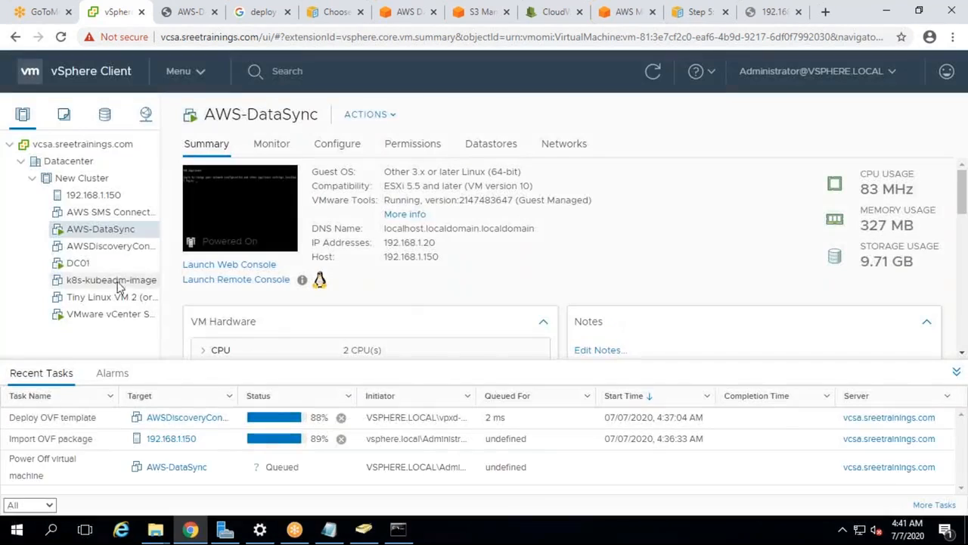
Delete the AWS-DataSync virtual machine and its associated disks from disk.
{"action": "right_click", "coordinate": [104, 231]}
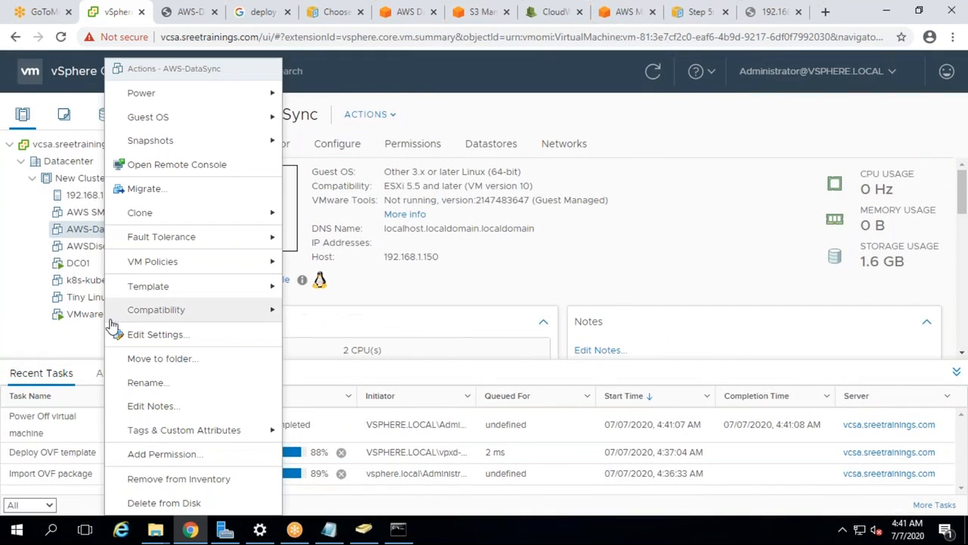
{"action": "left_click", "coordinate": [162, 503]}
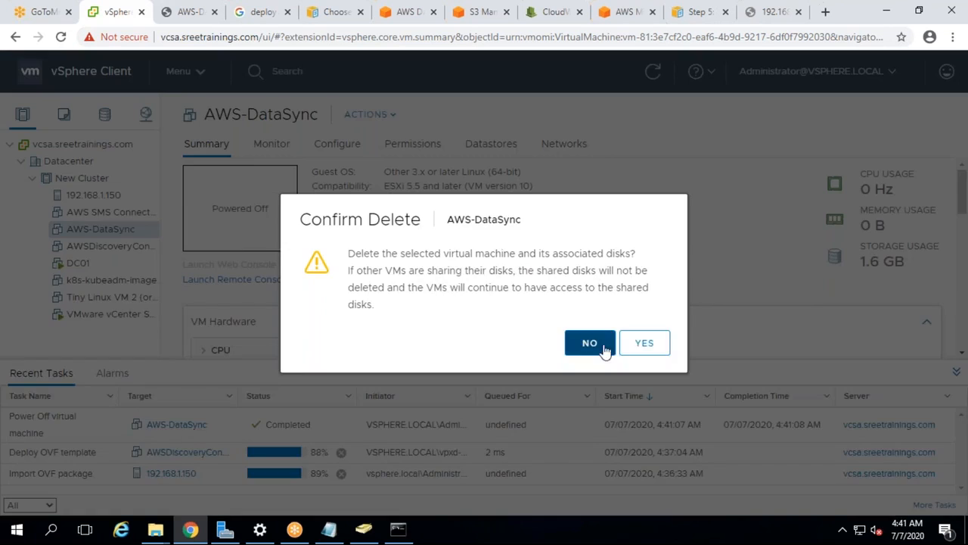
{"action": "left_click", "coordinate": [646, 345]}
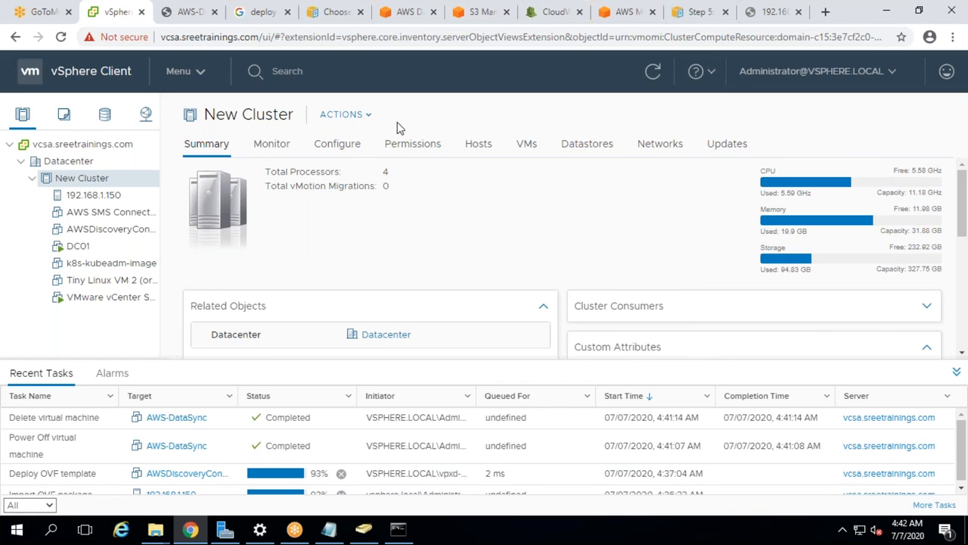
Remove the AWS SMS Connector virtual machine from the inventory and confirm the removal.
{"action": "left_click", "coordinate": [91, 214]}
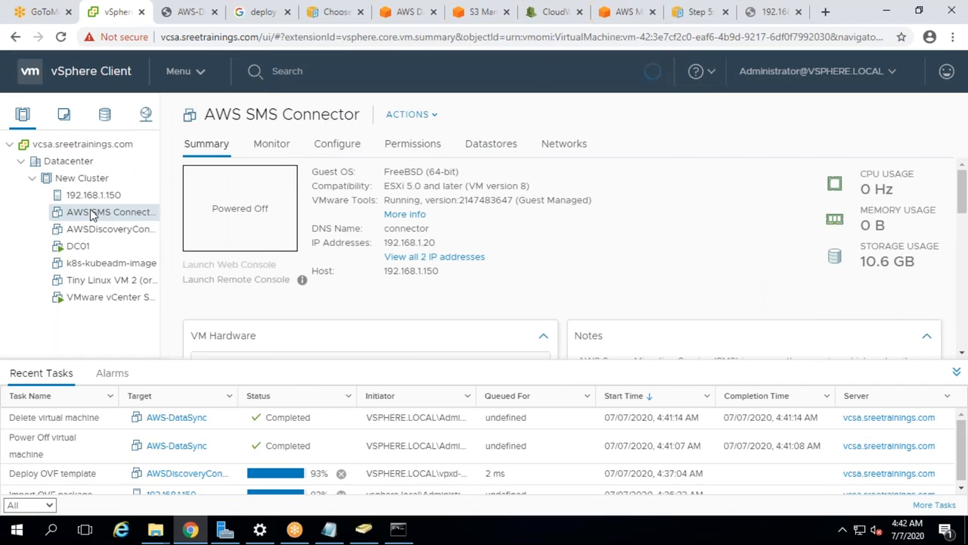
{"action": "right_click", "coordinate": [91, 213]}
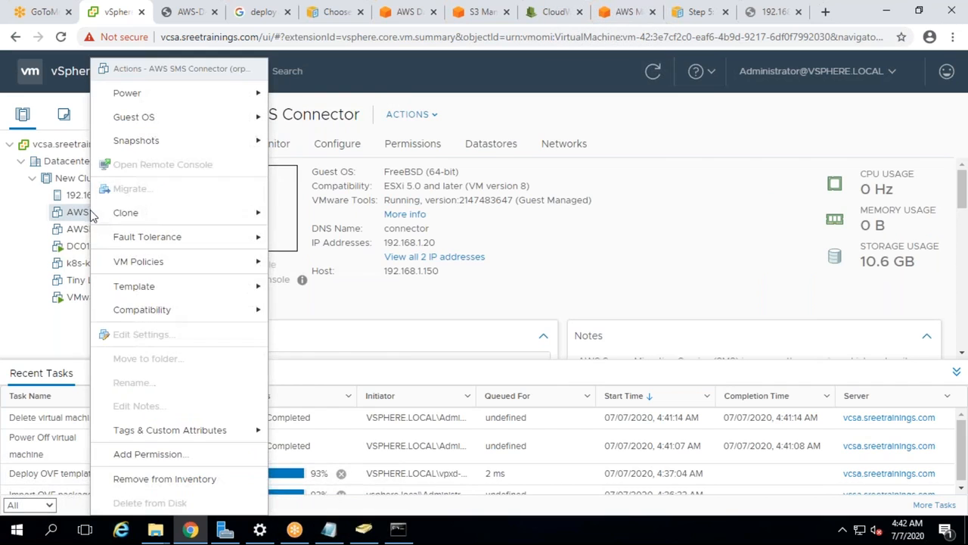
{"action": "left_click", "coordinate": [177, 479]}
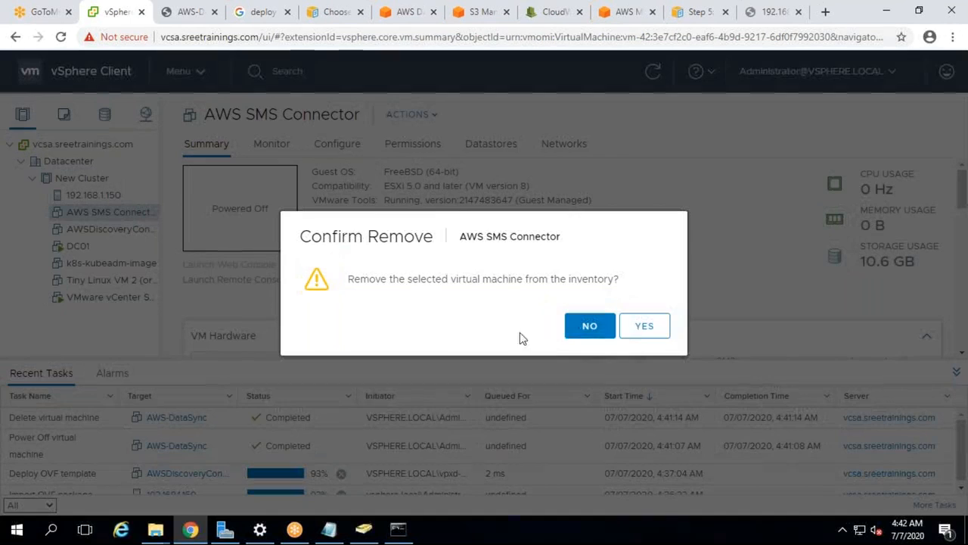
{"action": "left_click", "coordinate": [644, 326]}
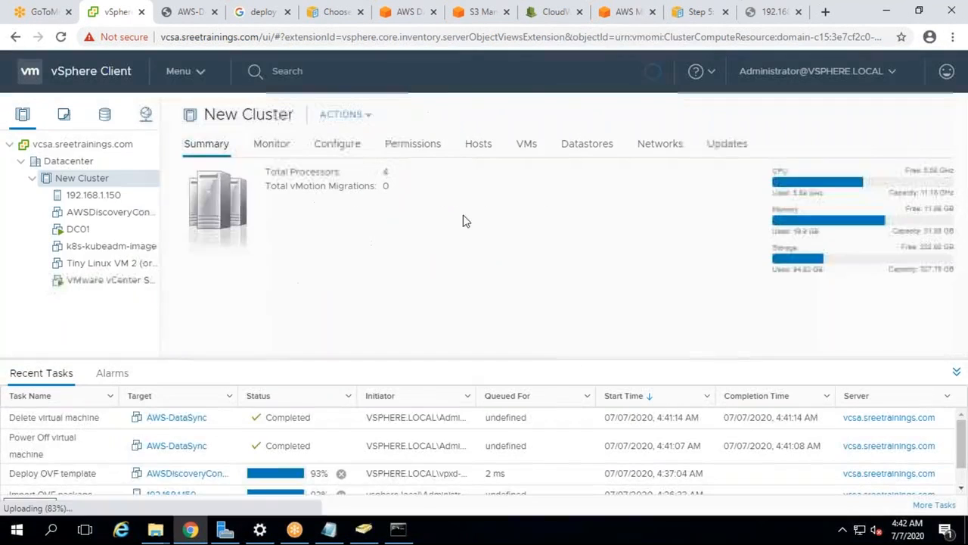
Examine the AWSDiscoveryConnector1.0.1.84 VM's summary and available actions, and refresh the client to check its OVF deployment task.
{"action": "left_click", "coordinate": [129, 215]}
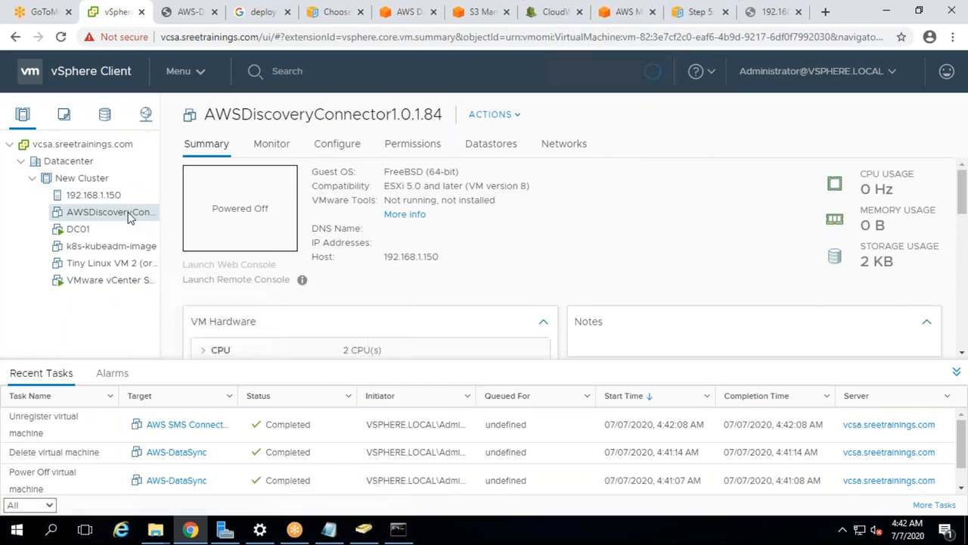
{"action": "right_click", "coordinate": [128, 217]}
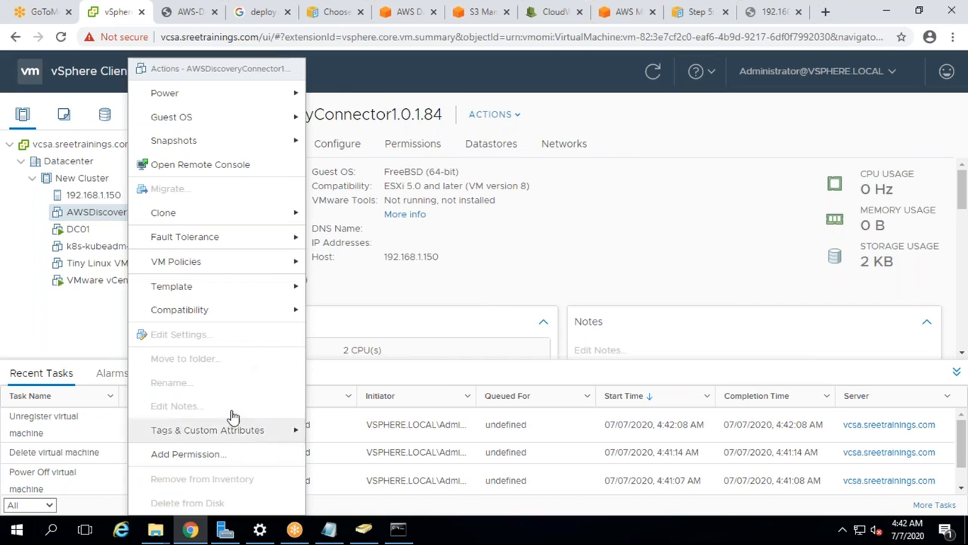
{"action": "left_click", "coordinate": [563, 245]}
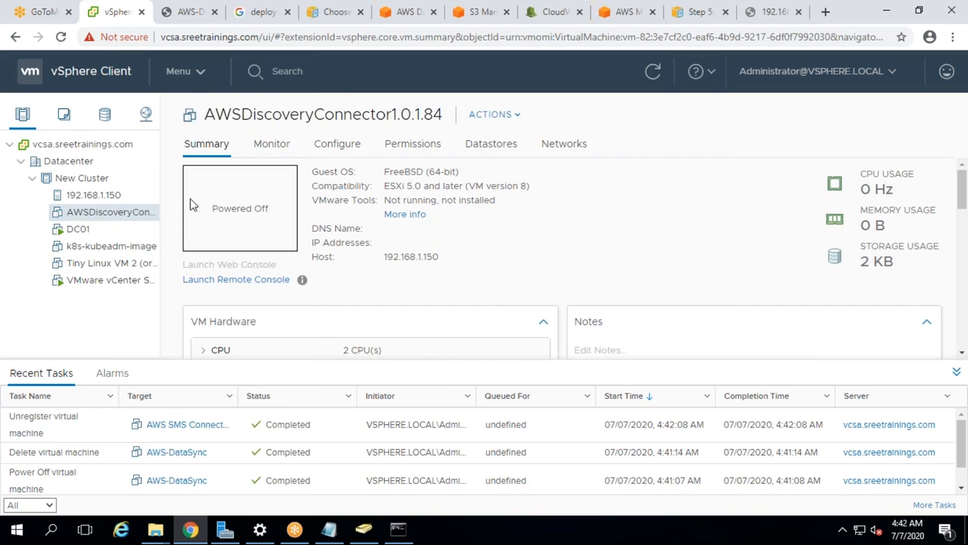
{"action": "left_click", "coordinate": [89, 230]}
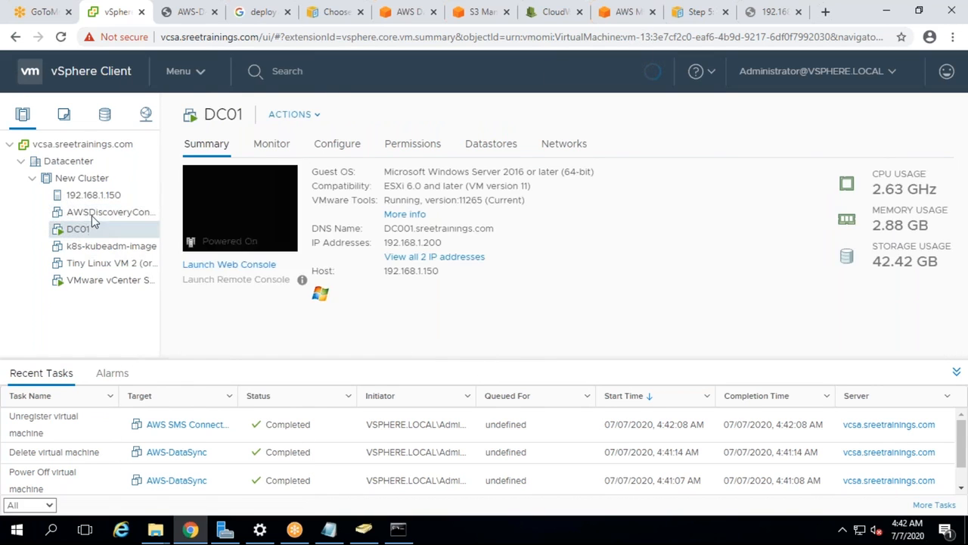
{"action": "left_click", "coordinate": [94, 212]}
{"action": "right_click", "coordinate": [95, 217]}
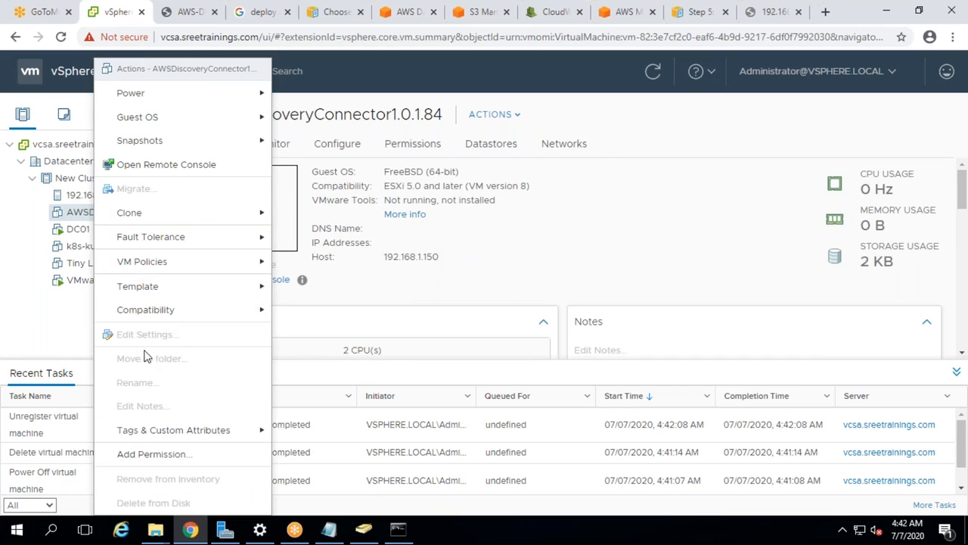
{"action": "left_click", "coordinate": [560, 281]}
{"action": "scroll", "coordinate": [559, 280], "scroll_direction": "down", "scroll_amount": 5}
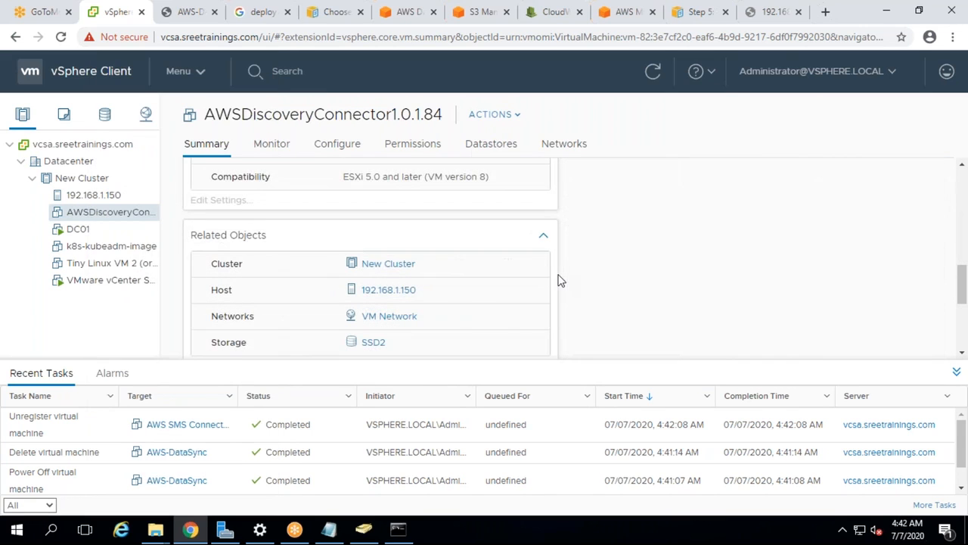
{"action": "left_click", "coordinate": [655, 71]}
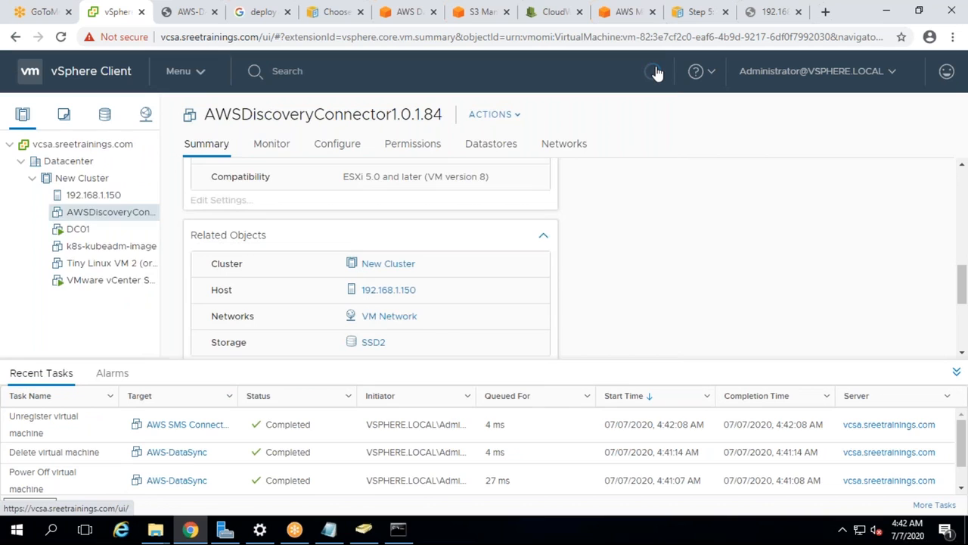
{"action": "right_click", "coordinate": [119, 213]}
{"action": "left_click", "coordinate": [684, 267]}
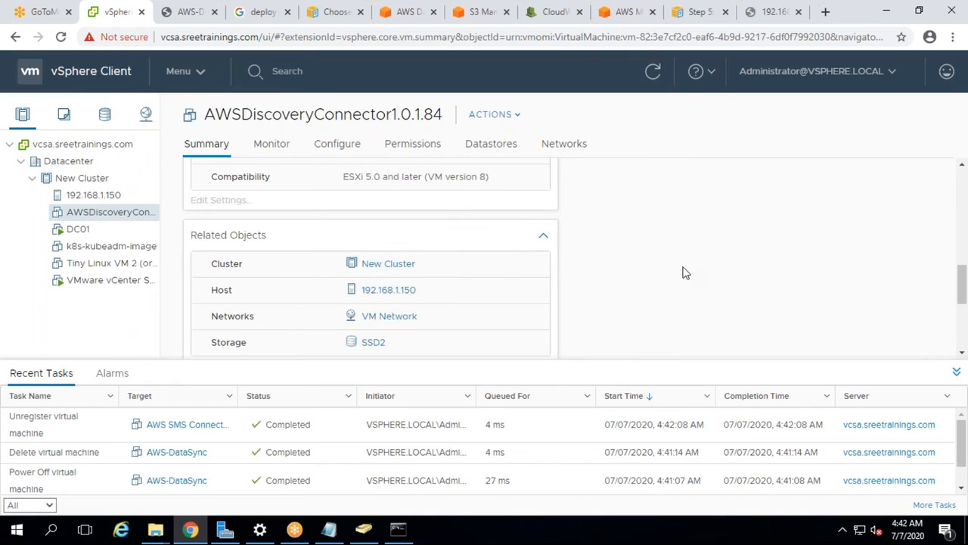
{"action": "scroll", "coordinate": [161, 443], "scroll_direction": "down", "scroll_amount": 1}
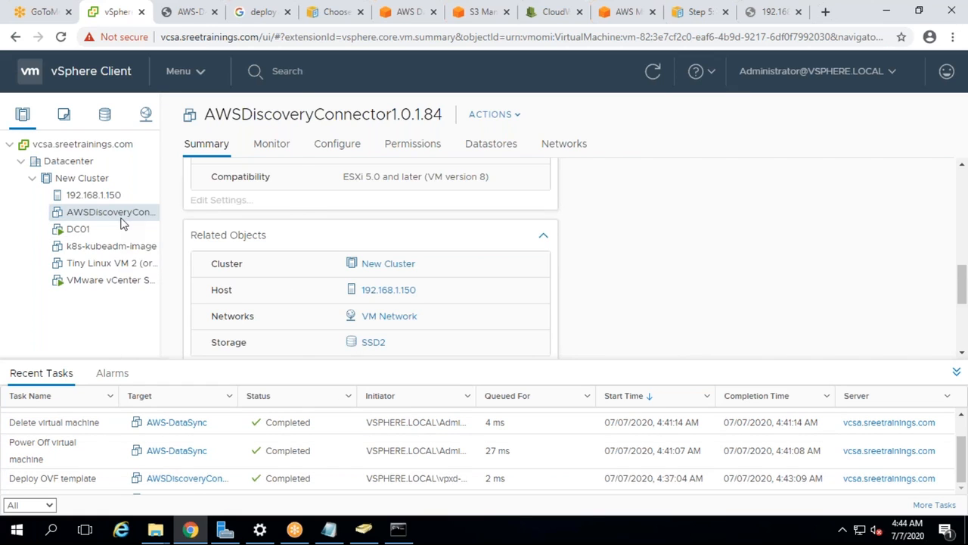
Set the memory of the AWSDiscoveryConnector1.0.1.84 virtual machine to 4 GB.
{"action": "right_click", "coordinate": [119, 213]}
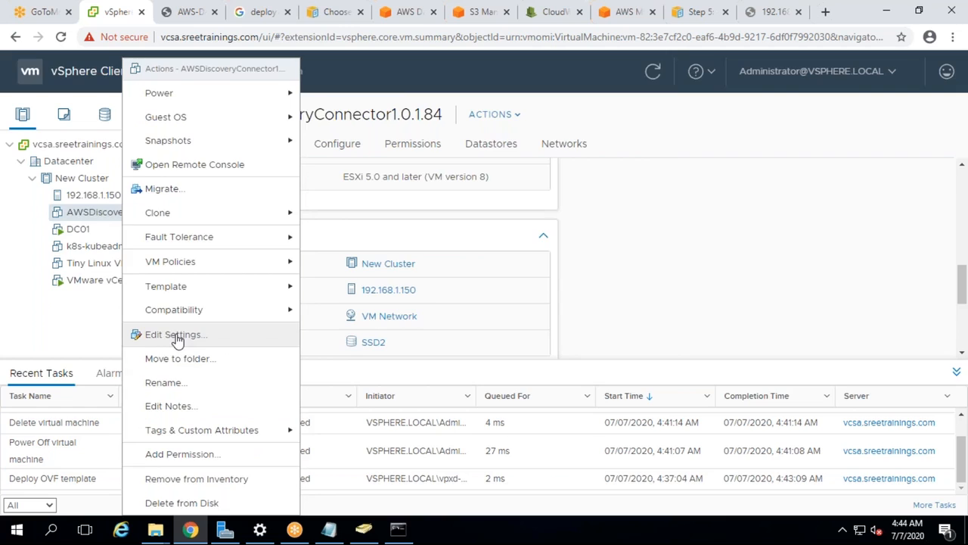
{"action": "left_click", "coordinate": [174, 334]}
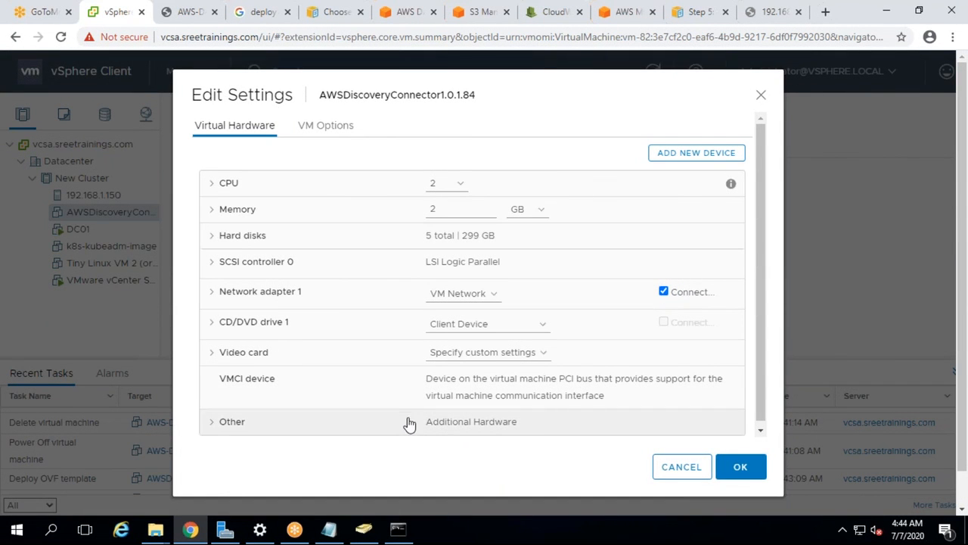
{"action": "double_click", "coordinate": [430, 209]}
{"action": "type", "text": "4"}
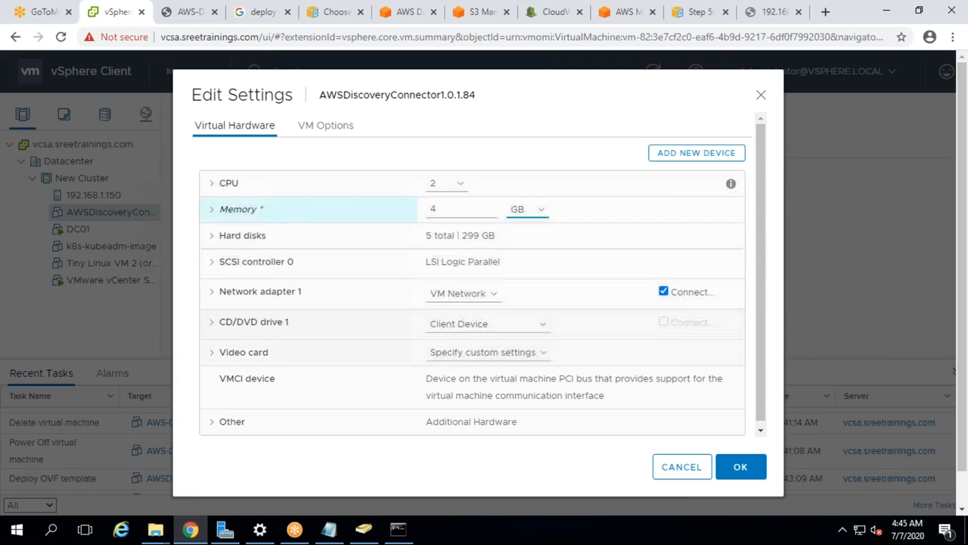
{"action": "left_click", "coordinate": [738, 466]}
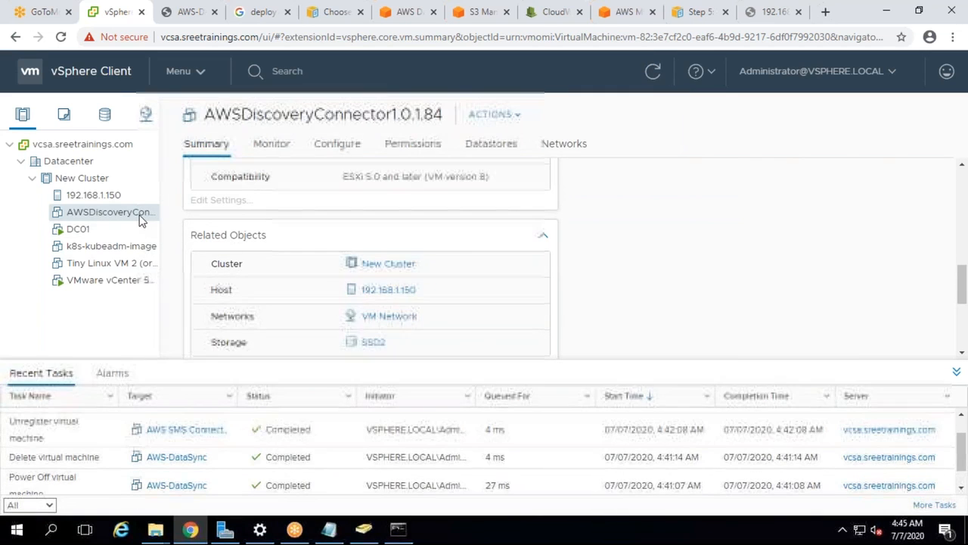
Power on the AWSDiscoveryConnector1.0.1.84 virtual machine and launch its web console.
{"action": "right_click", "coordinate": [140, 218]}
{"action": "mouse_move", "coordinate": [270, 103]}
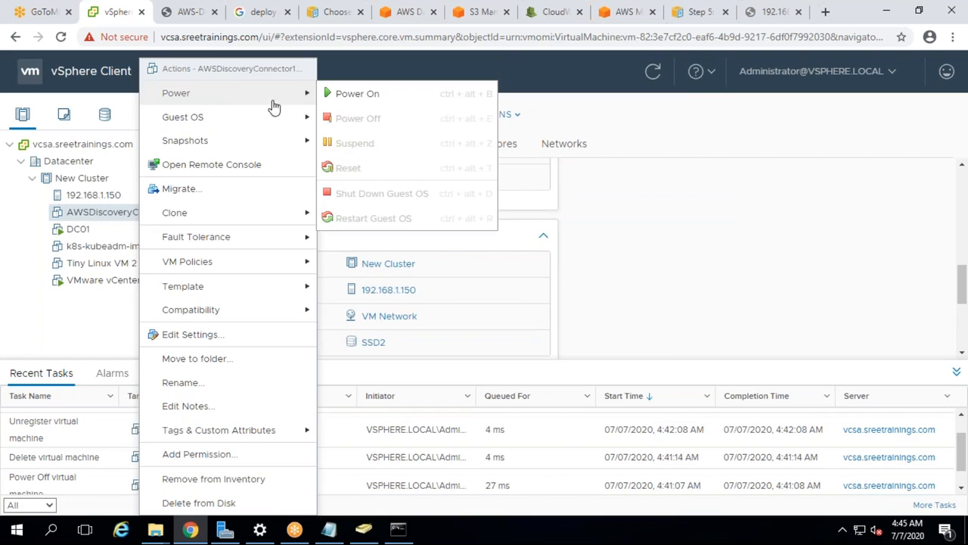
{"action": "left_click", "coordinate": [350, 99]}
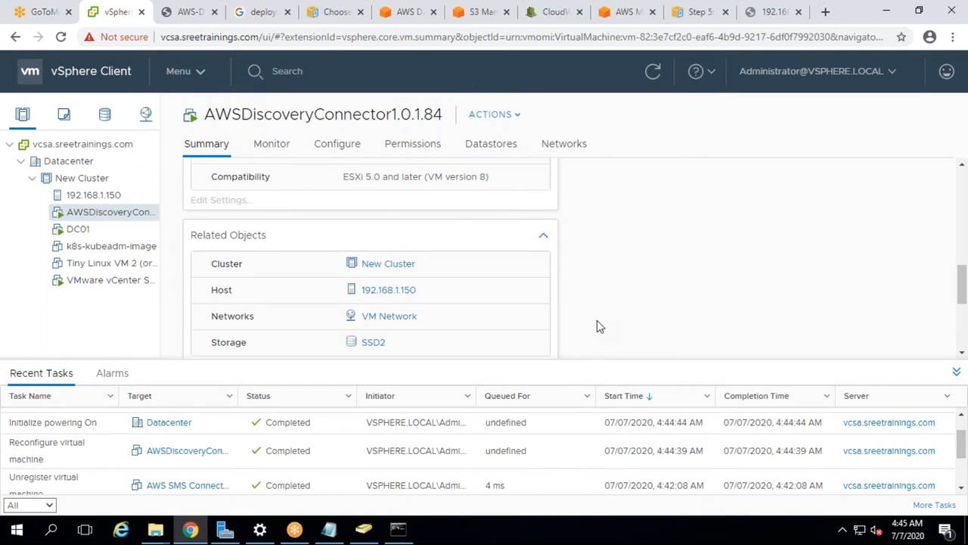
{"action": "scroll", "coordinate": [401, 321], "scroll_direction": "up", "scroll_amount": 5}
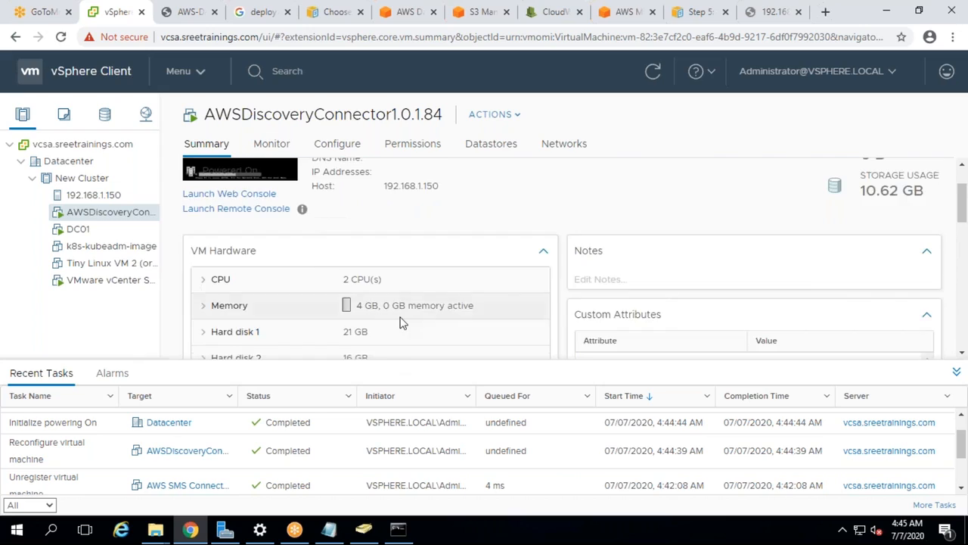
{"action": "scroll", "coordinate": [402, 322], "scroll_direction": "up", "scroll_amount": 2}
{"action": "left_click", "coordinate": [261, 214]}
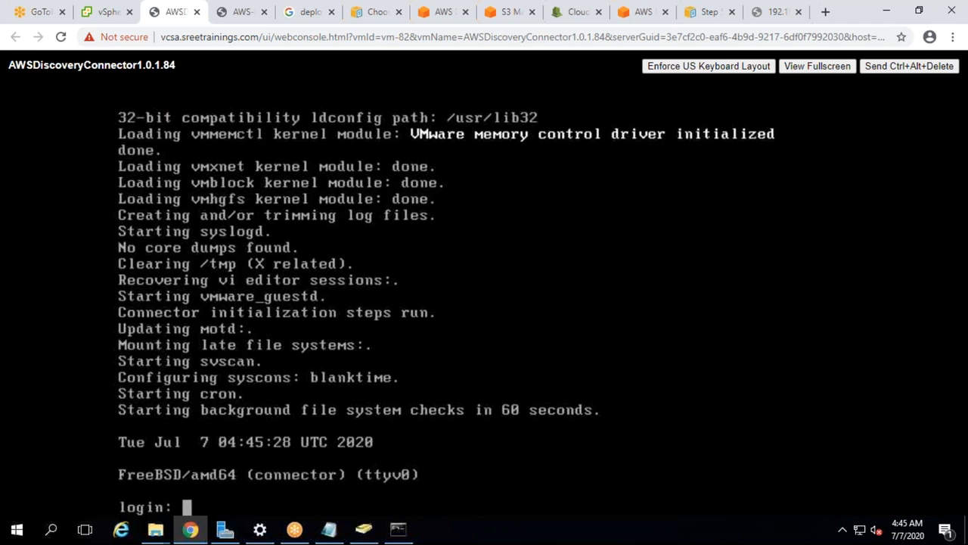
Search Google for "aws discovery connector" and open the AWS Agentless Discovery Connector documentation in a new browser tab.
{"action": "left_click", "coordinate": [709, 11]}
{"action": "left_click", "coordinate": [432, 36]}
{"action": "type", "text": "go"}
{"action": "key", "text": "Return"}
{"action": "type", "text": "aws disco"}
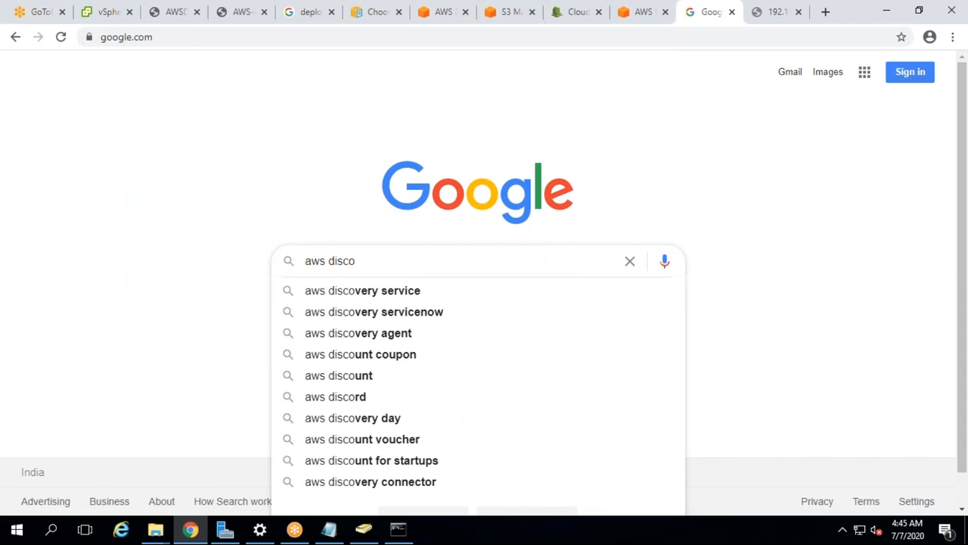
{"action": "key", "text": "Down"}
{"action": "key", "text": "BackSpace"}
{"action": "key", "text": "BackSpace"}
{"action": "key", "text": "BackSpace"}
{"action": "key", "text": "BackSpace"}
{"action": "key", "text": "BackSpace"}
{"action": "key", "text": "BackSpace"}
{"action": "key", "text": "BackSpace"}
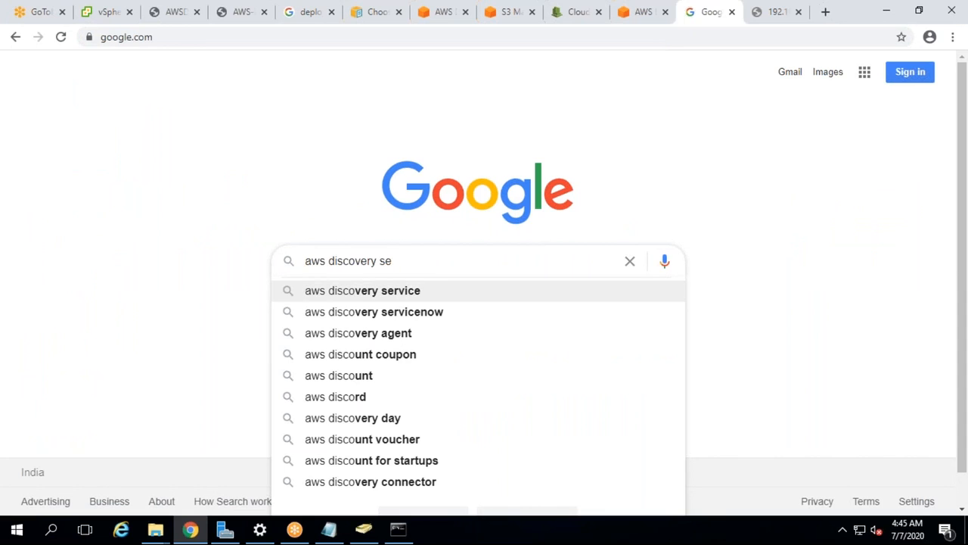
{"action": "type", "text": "c"}
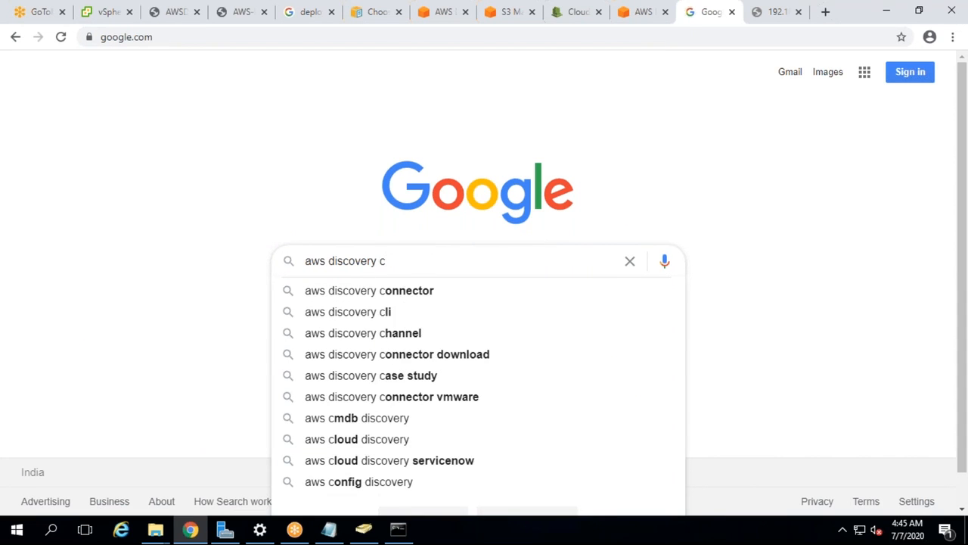
{"action": "type", "text": "onnector"}
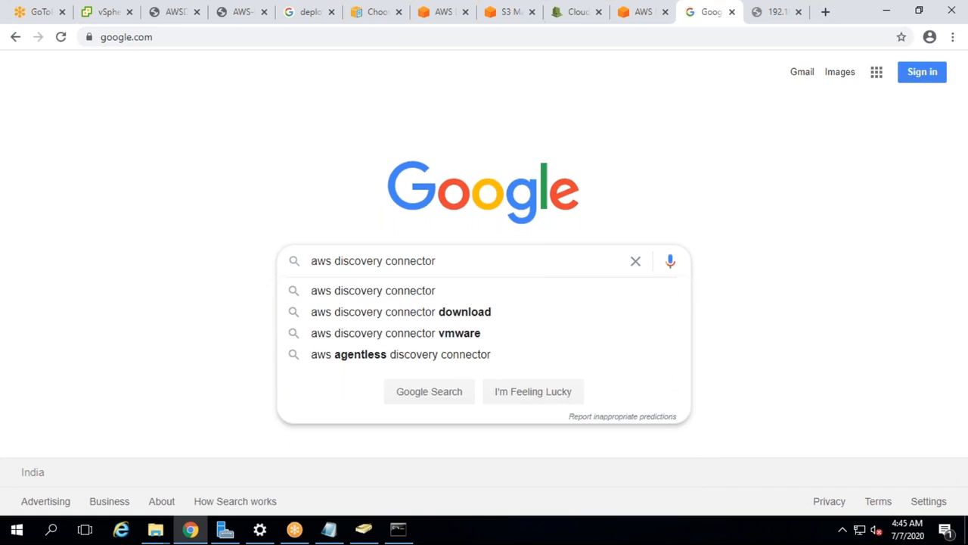
{"action": "key", "text": "Return"}
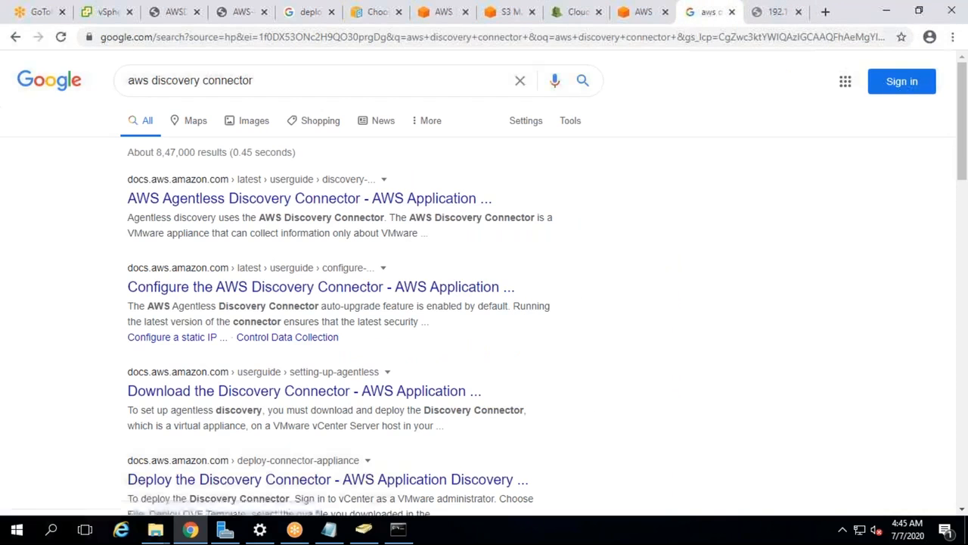
{"action": "middle_click", "coordinate": [244, 199]}
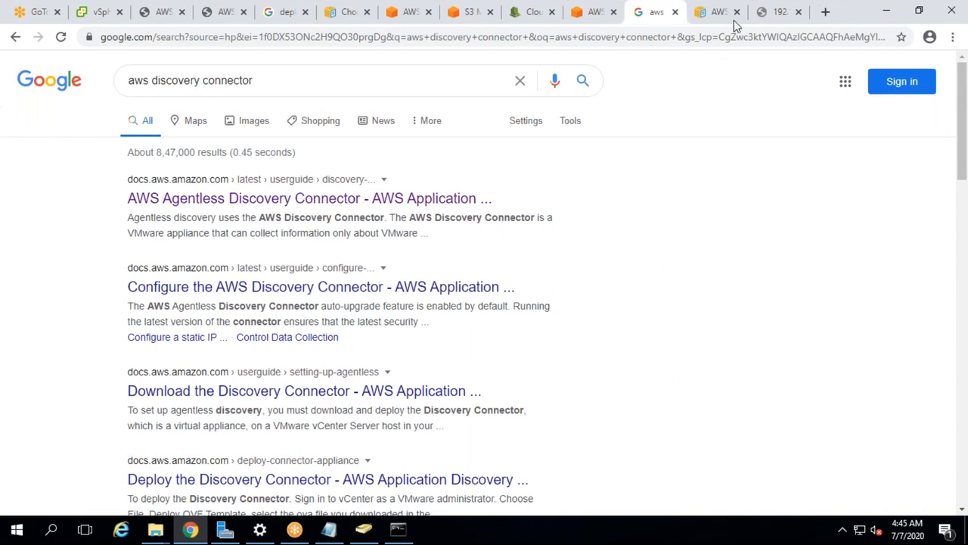
{"action": "left_click", "coordinate": [712, 19]}
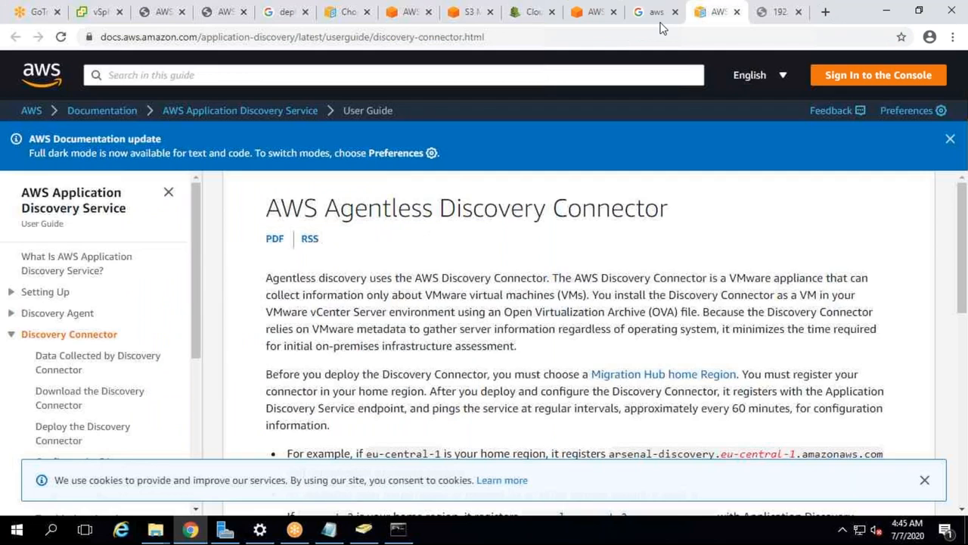
Check the connector's console, and read the Discovery Connector guide's sections on home region registration, how it works and its topics.
{"action": "left_click", "coordinate": [168, 21]}
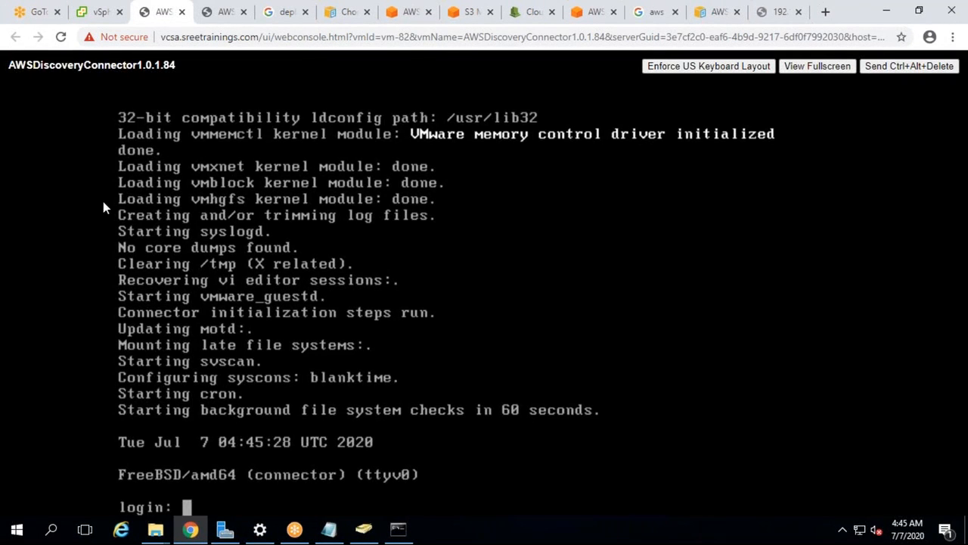
{"action": "left_click", "coordinate": [710, 12]}
{"action": "scroll", "coordinate": [399, 279], "scroll_direction": "down", "scroll_amount": 2}
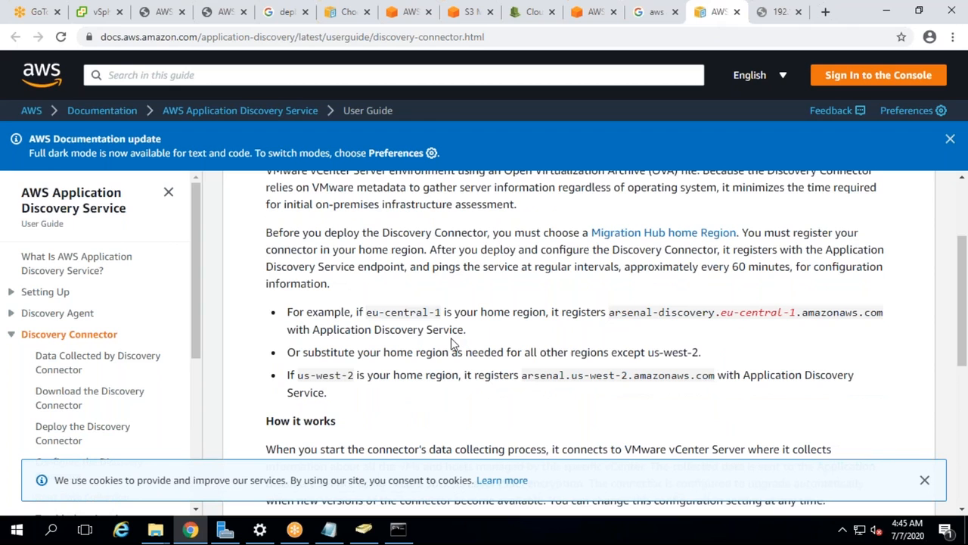
{"action": "scroll", "coordinate": [451, 342], "scroll_direction": "down", "scroll_amount": 3}
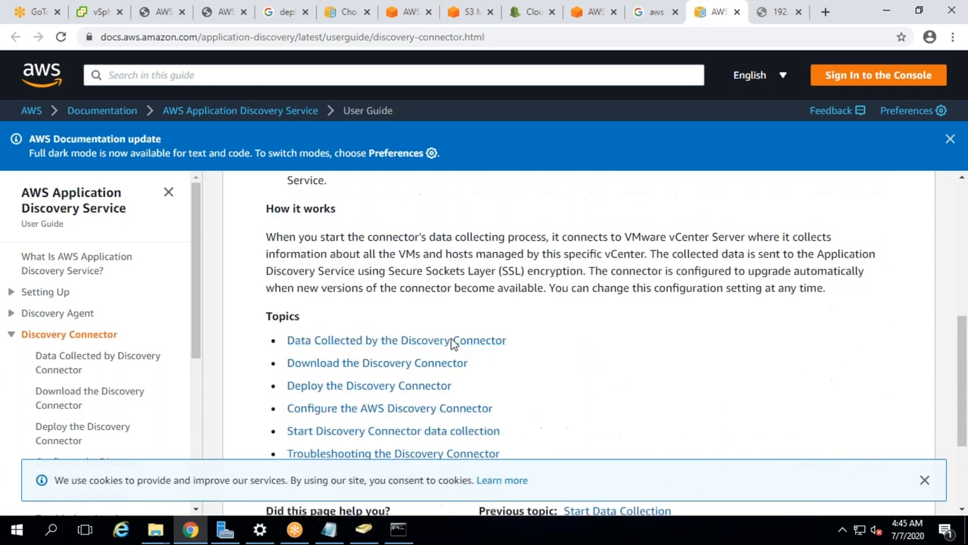
{"action": "scroll", "coordinate": [451, 342], "scroll_direction": "down", "scroll_amount": 2}
{"action": "scroll", "coordinate": [449, 342], "scroll_direction": "up", "scroll_amount": 3}
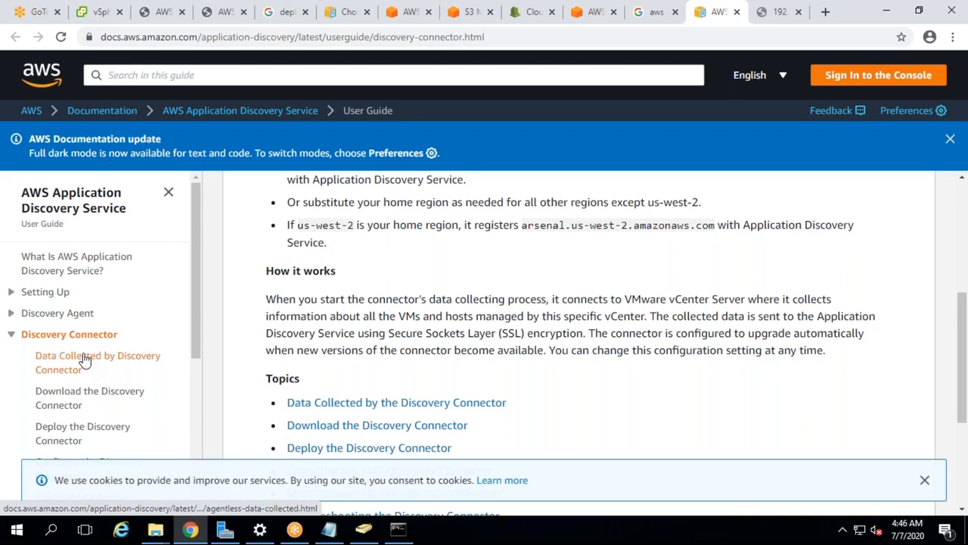
{"action": "left_click", "coordinate": [10, 316]}
{"action": "left_click", "coordinate": [11, 313]}
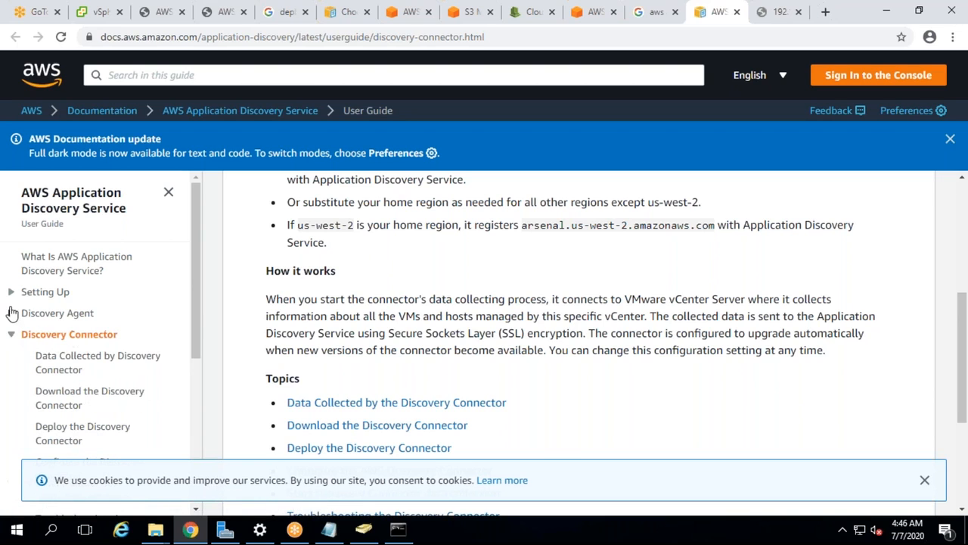
{"action": "scroll", "coordinate": [432, 296], "scroll_direction": "up", "scroll_amount": 3}
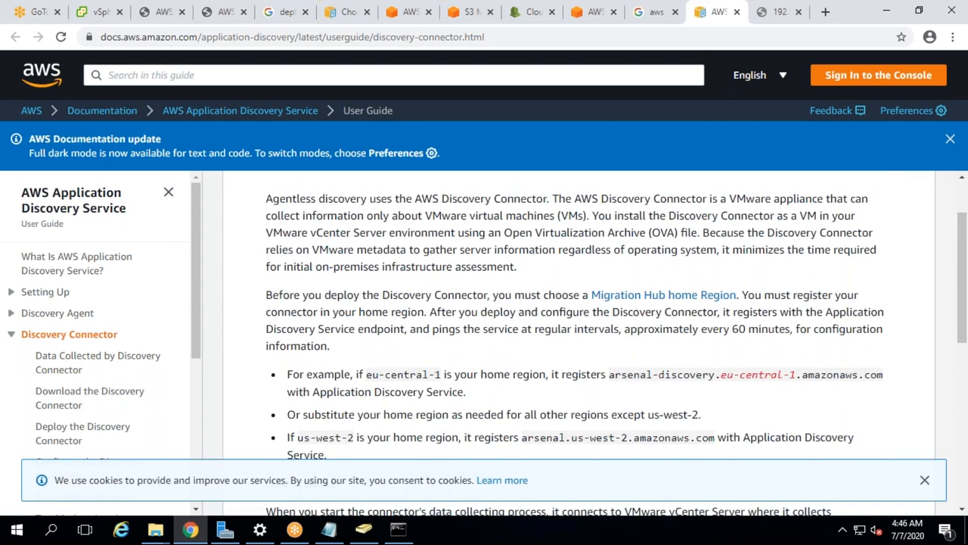
{"action": "scroll", "coordinate": [575, 340], "scroll_direction": "down", "scroll_amount": 2}
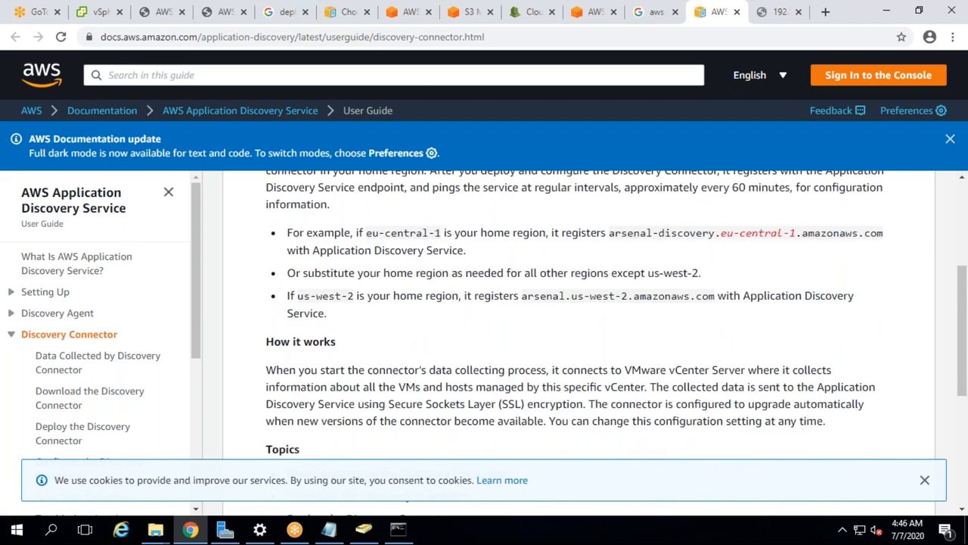
{"action": "scroll", "coordinate": [436, 295], "scroll_direction": "down", "scroll_amount": 1}
{"action": "left_click_drag", "start_coordinate": [318, 300], "coordinate": [502, 301]}
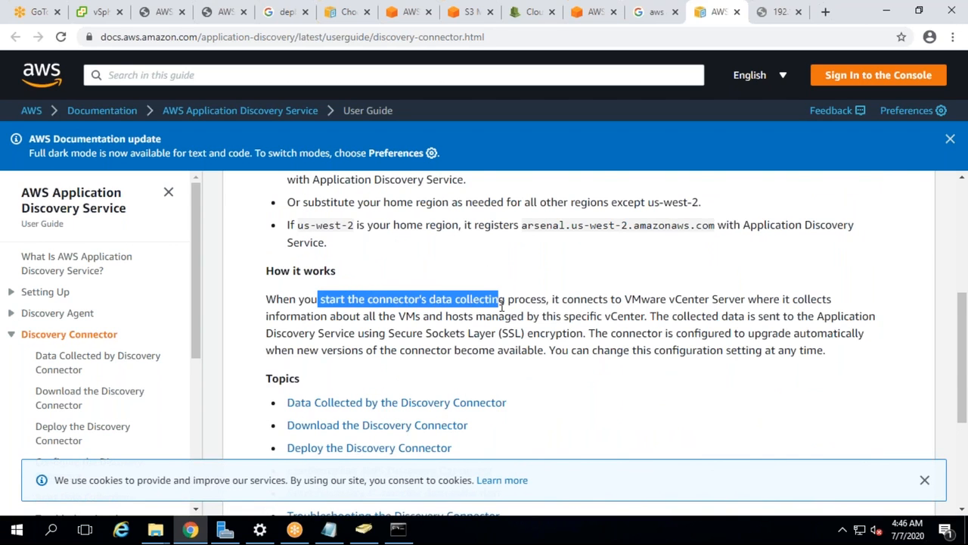
Read in the Discovery Connector guide how the connector reaches vCenter Server and why a Migration Hub home region must be chosen.
{"action": "left_click_drag", "start_coordinate": [580, 299], "coordinate": [736, 295]}
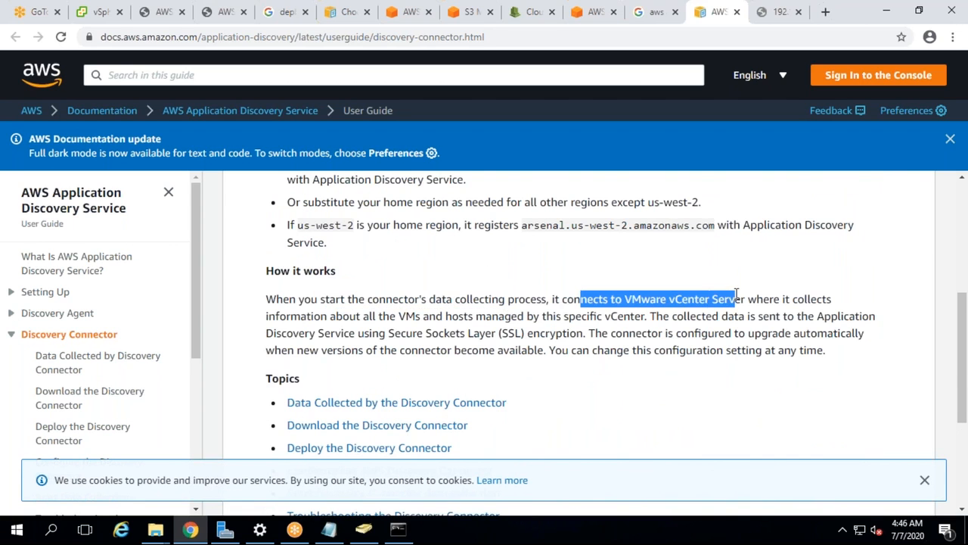
{"action": "scroll", "coordinate": [643, 293], "scroll_direction": "up", "scroll_amount": 1}
{"action": "left_click_drag", "start_coordinate": [703, 274], "coordinate": [588, 273]}
{"action": "scroll", "coordinate": [588, 305], "scroll_direction": "up", "scroll_amount": 2}
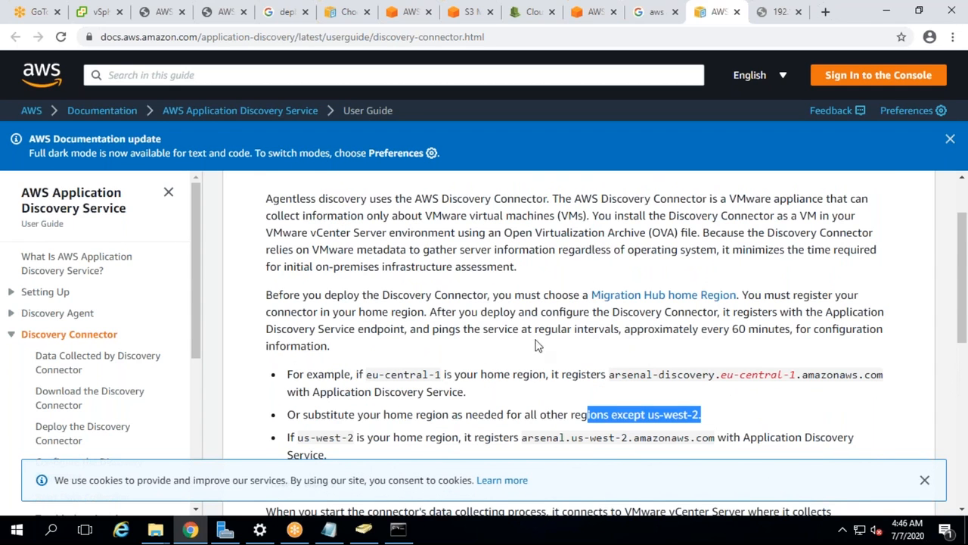
{"action": "left_click_drag", "start_coordinate": [338, 295], "coordinate": [821, 296]}
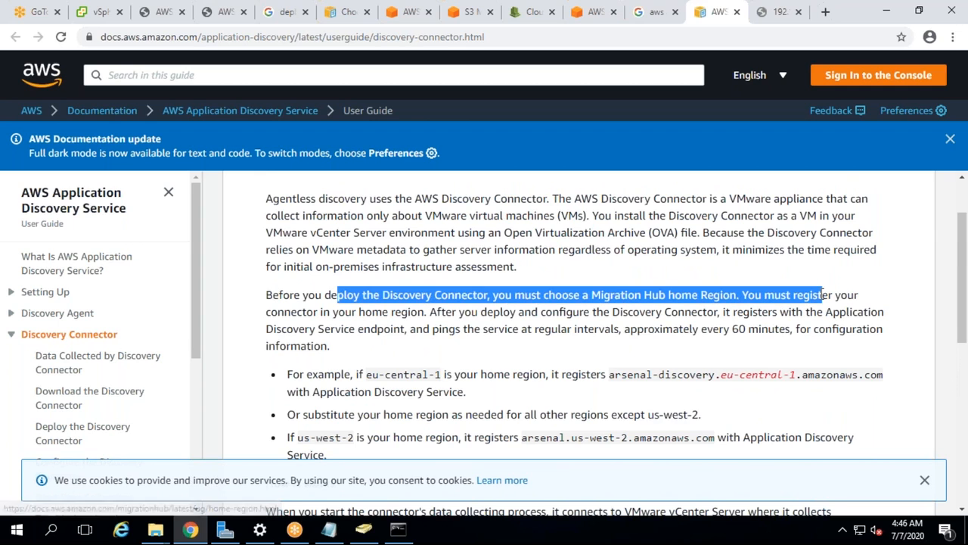
{"action": "scroll", "coordinate": [614, 246], "scroll_direction": "down", "scroll_amount": 4}
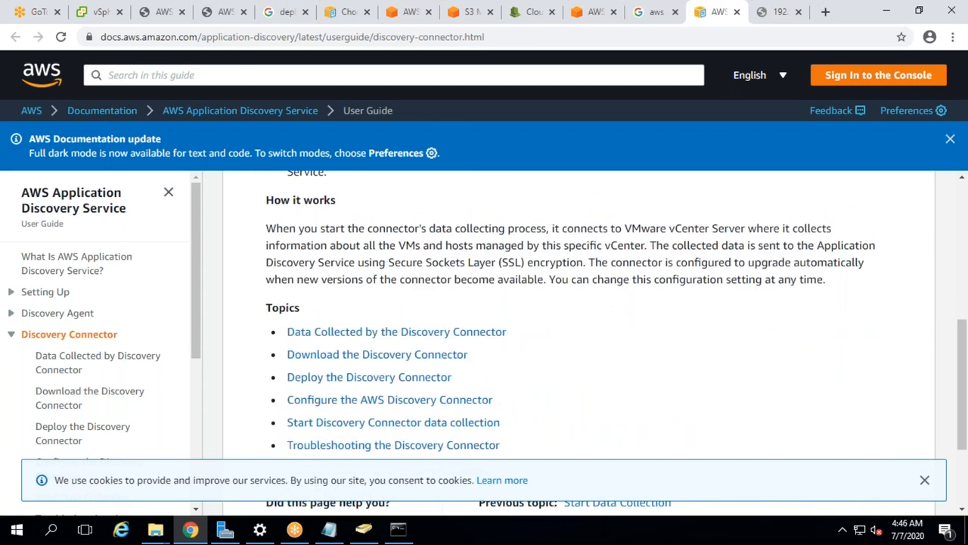
Open the guide's deployment and configuration topics, and read how to find the connector's IP address and set it up through its console.
{"action": "left_click", "coordinate": [392, 379]}
{"action": "scroll", "coordinate": [480, 310], "scroll_direction": "down", "scroll_amount": 3}
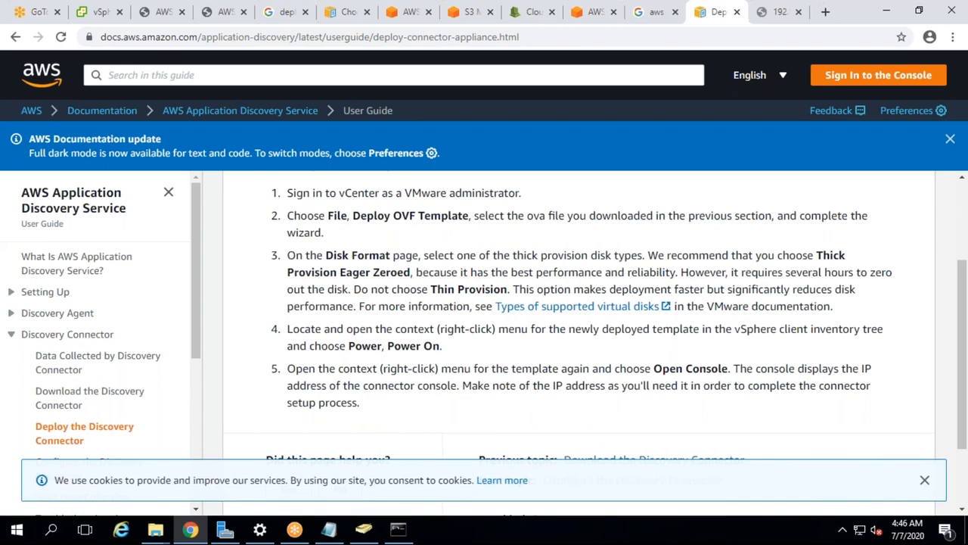
{"action": "scroll", "coordinate": [492, 298], "scroll_direction": "down", "scroll_amount": 1}
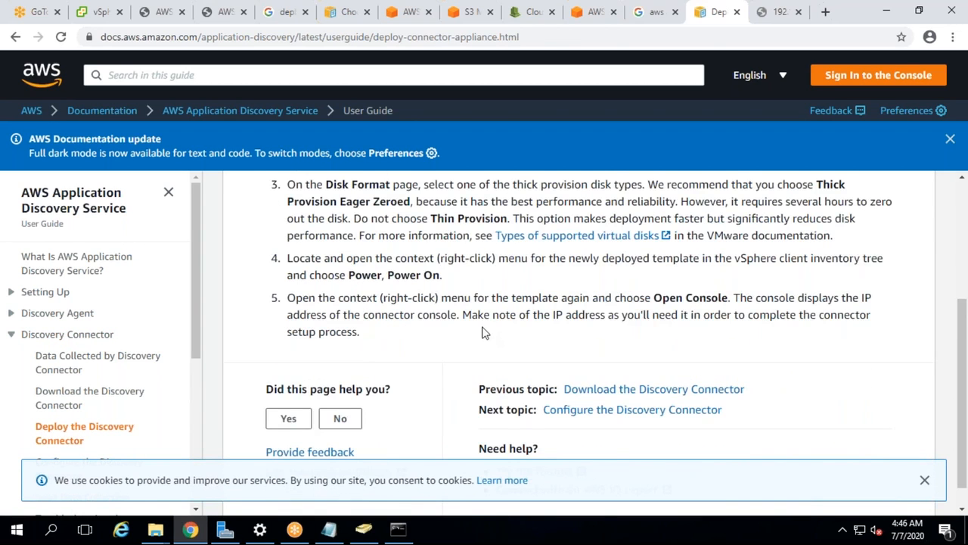
{"action": "scroll", "coordinate": [476, 320], "scroll_direction": "down", "scroll_amount": 1}
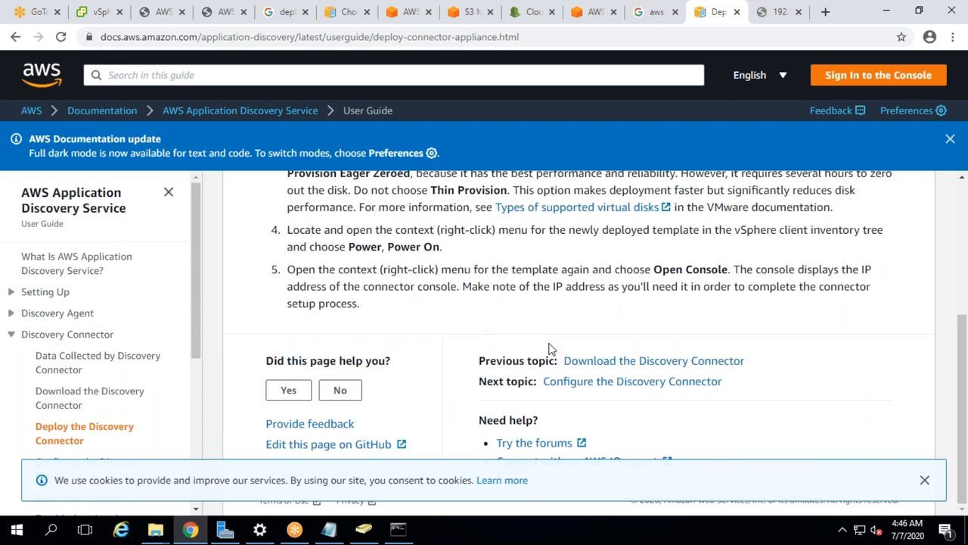
{"action": "scroll", "coordinate": [146, 376], "scroll_direction": "down", "scroll_amount": 1}
{"action": "left_click", "coordinate": [124, 400]}
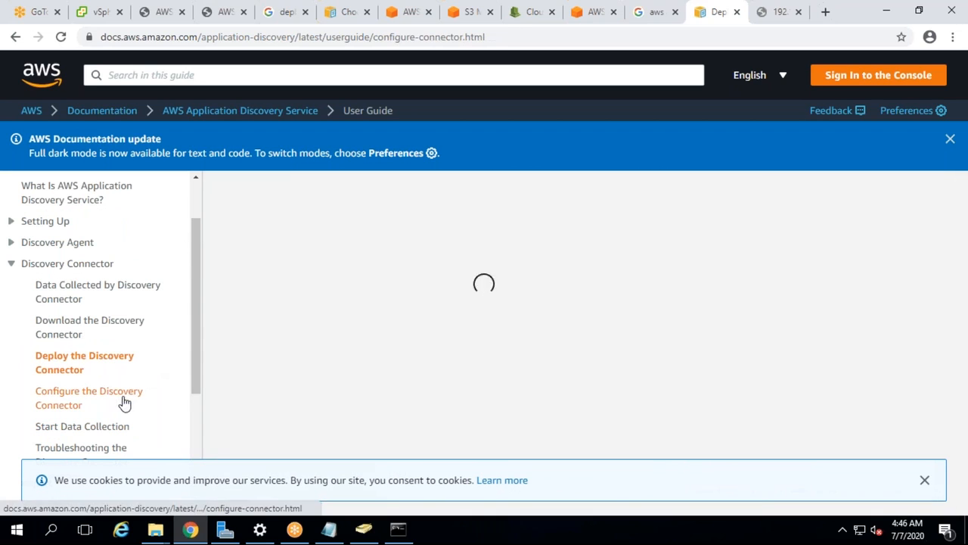
{"action": "scroll", "coordinate": [380, 254], "scroll_direction": "down", "scroll_amount": 1}
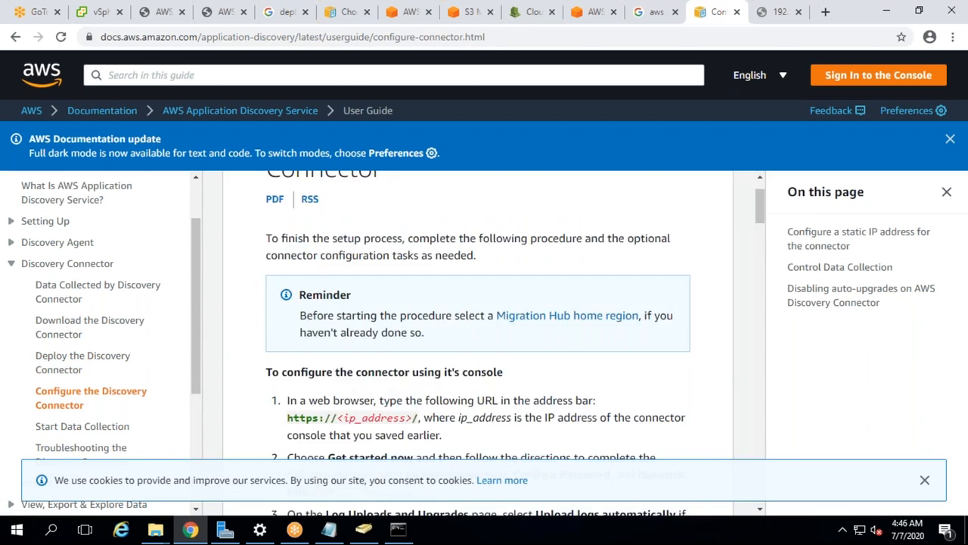
{"action": "scroll", "coordinate": [407, 337], "scroll_direction": "down", "scroll_amount": 1}
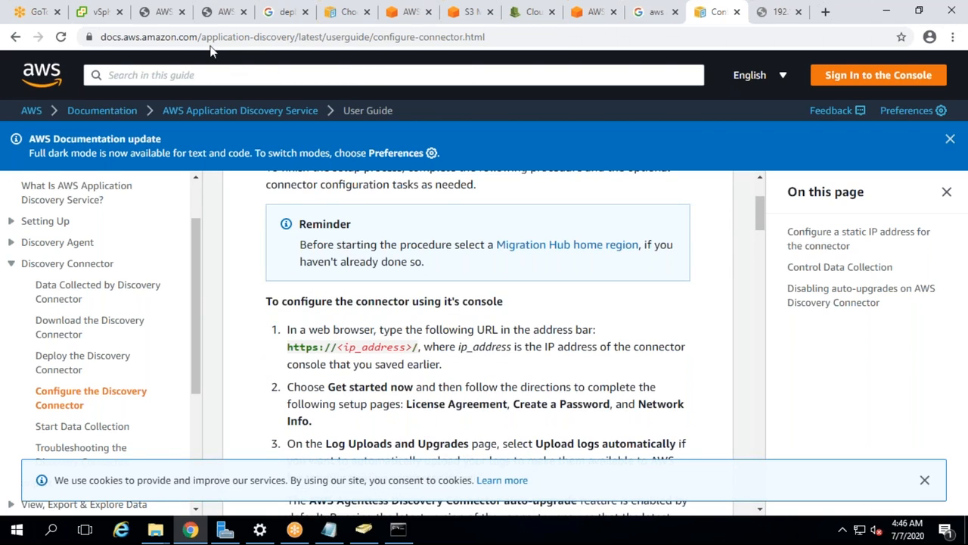
{"action": "left_click", "coordinate": [106, 13]}
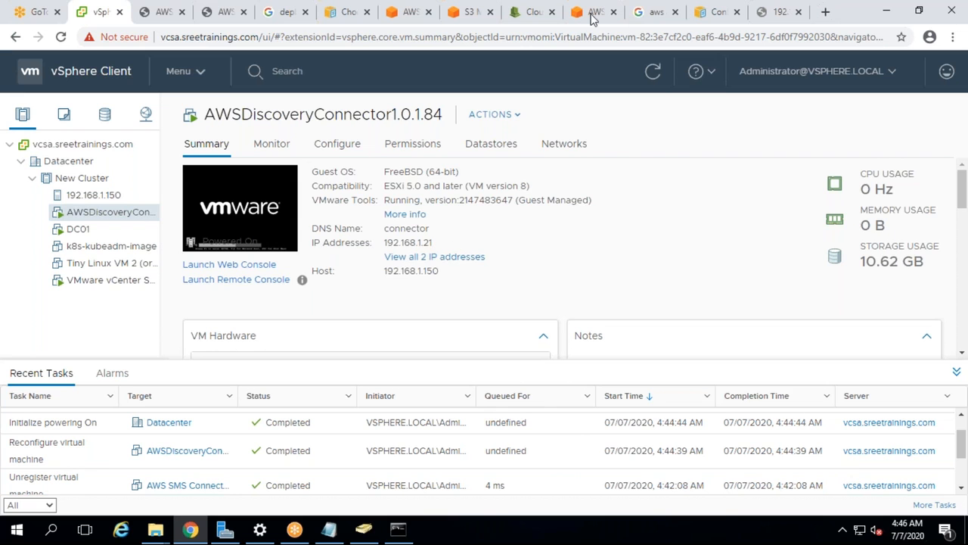
{"action": "left_click", "coordinate": [656, 13]}
{"action": "left_click", "coordinate": [353, 38]}
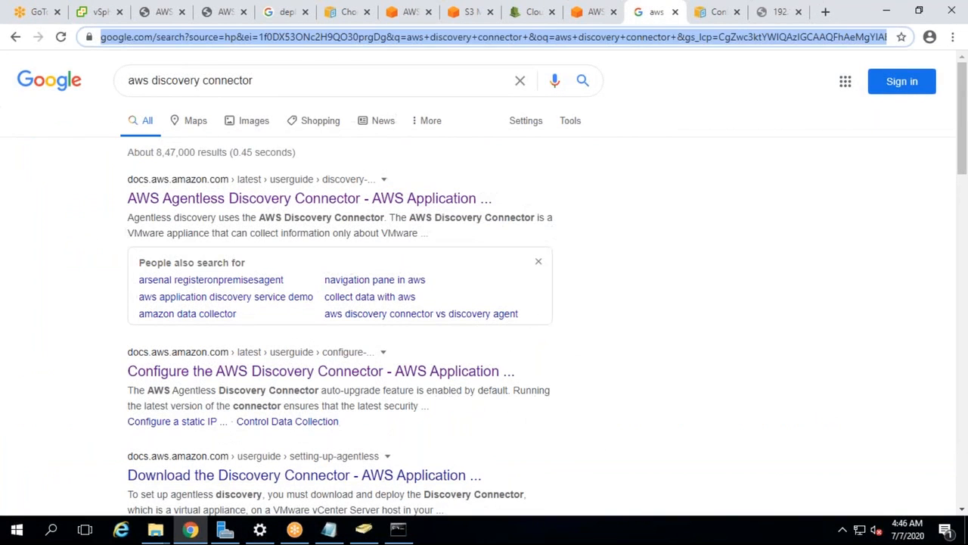
{"action": "type", "text": "https://www.google.com"}
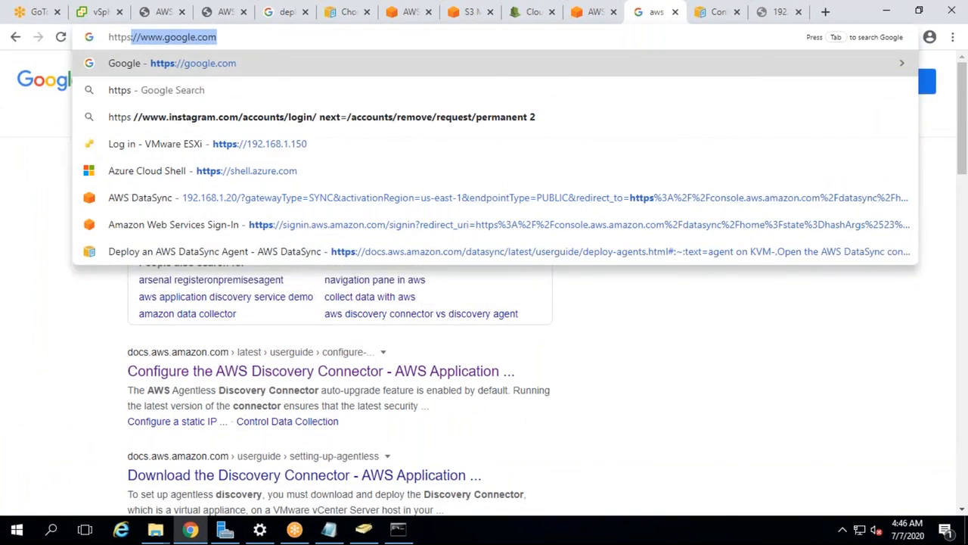
{"action": "key", "text": "BackSpace"}
{"action": "key", "text": "BackSpace"}
{"action": "key", "text": "BackSpace"}
{"action": "key", "text": "BackSpace"}
{"action": "key", "text": "BackSpace"}
{"action": "key", "text": "BackSpace"}
{"action": "key", "text": "BackSpace"}
{"action": "key", "text": "BackSpace"}
{"action": "key", "text": "BackSpace"}
{"action": "key", "text": "BackSpace"}
{"action": "key", "text": "BackSpace"}
{"action": "key", "text": "BackSpace"}
{"action": "key", "text": "BackSpace"}
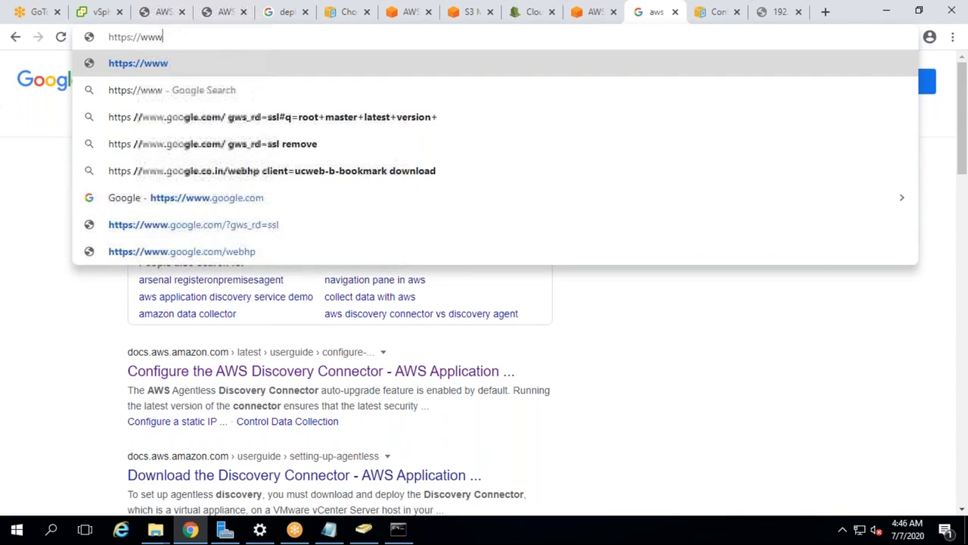
{"action": "key", "text": "BackSpace"}
{"action": "type", "text": "192.16"}
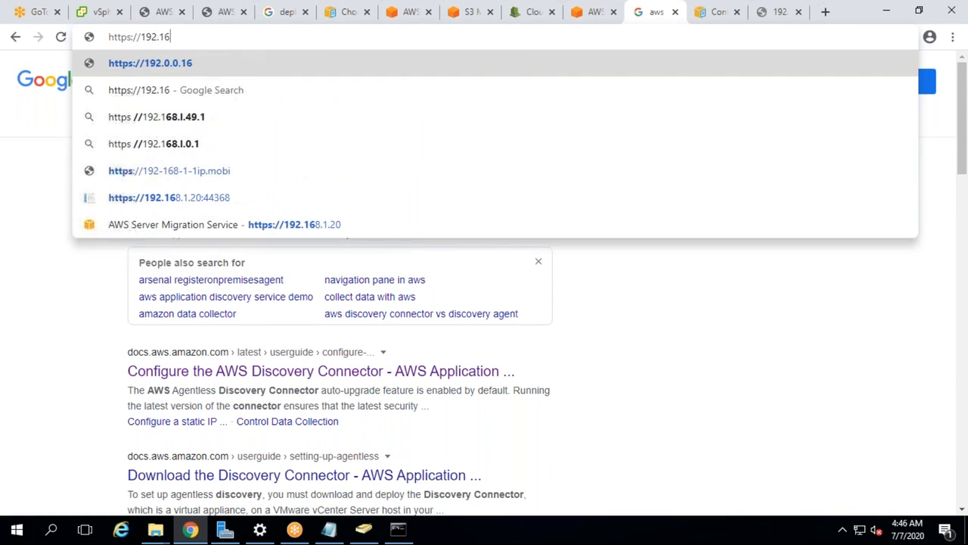
{"action": "type", "text": "8.1.21"}
{"action": "key", "text": "Return"}
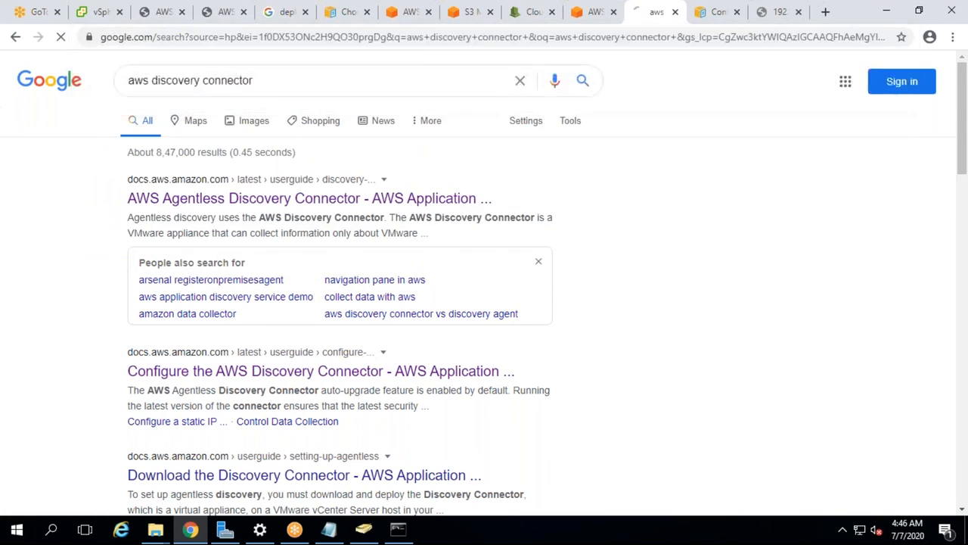
Proceed past the certificate warning to 192.168.1.21 and start the AWS Agentless Discovery Connector setup.
{"action": "left_click", "coordinate": [290, 394]}
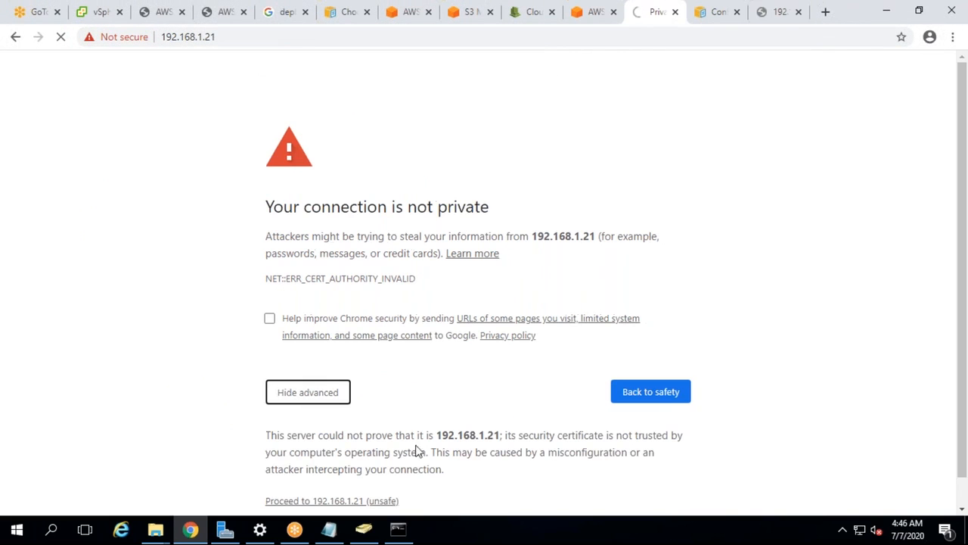
{"action": "left_click", "coordinate": [391, 500]}
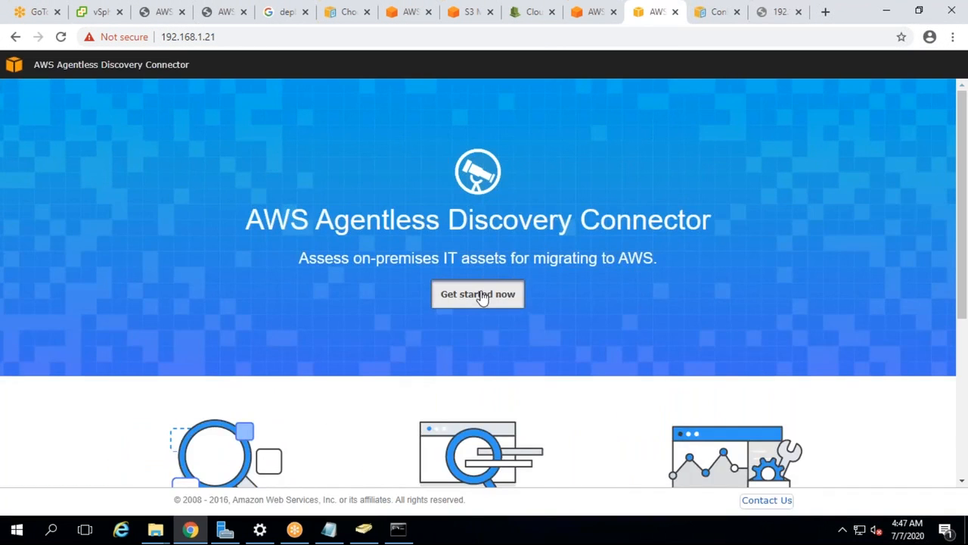
{"action": "left_click", "coordinate": [482, 295]}
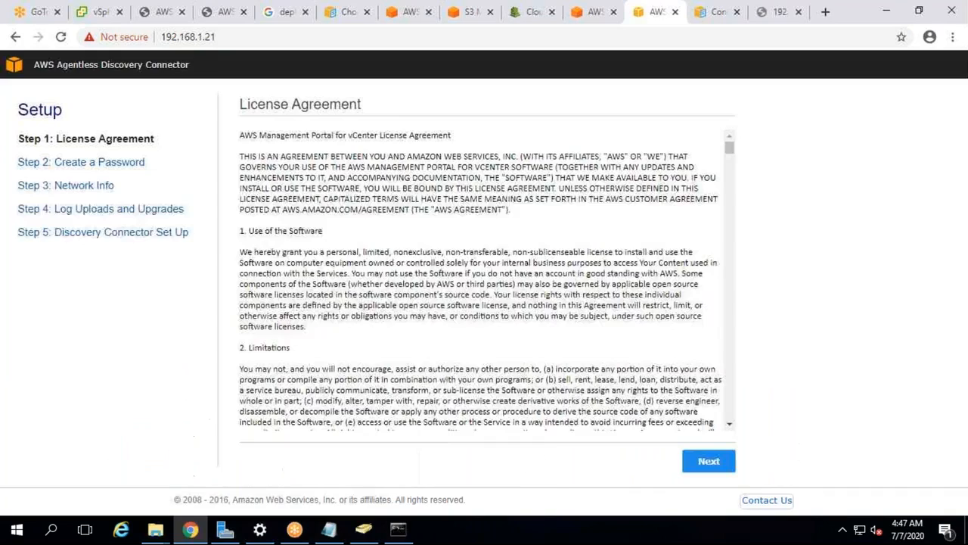
Agree to the AWS License Agreement and continue to password creation.
{"action": "left_click", "coordinate": [718, 463]}
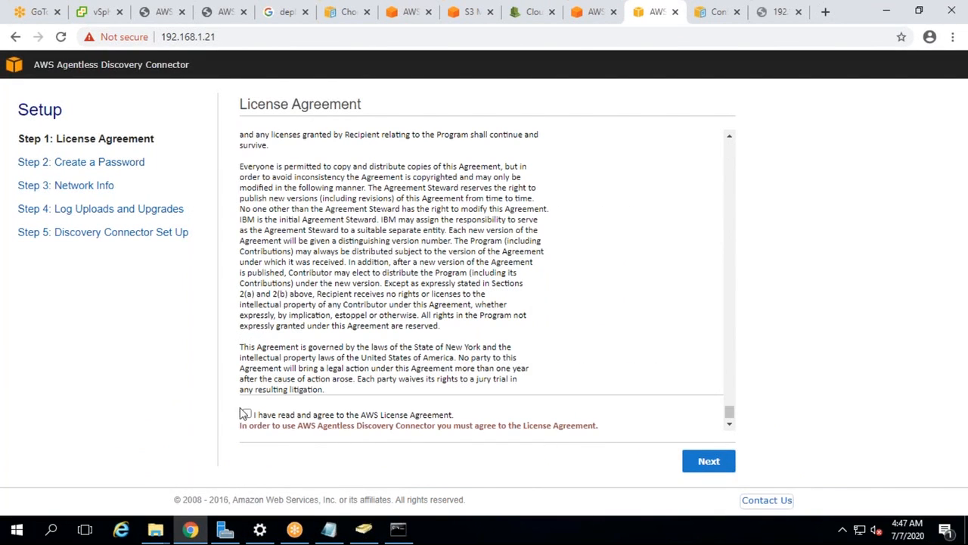
{"action": "left_click", "coordinate": [248, 416]}
{"action": "left_click", "coordinate": [700, 464]}
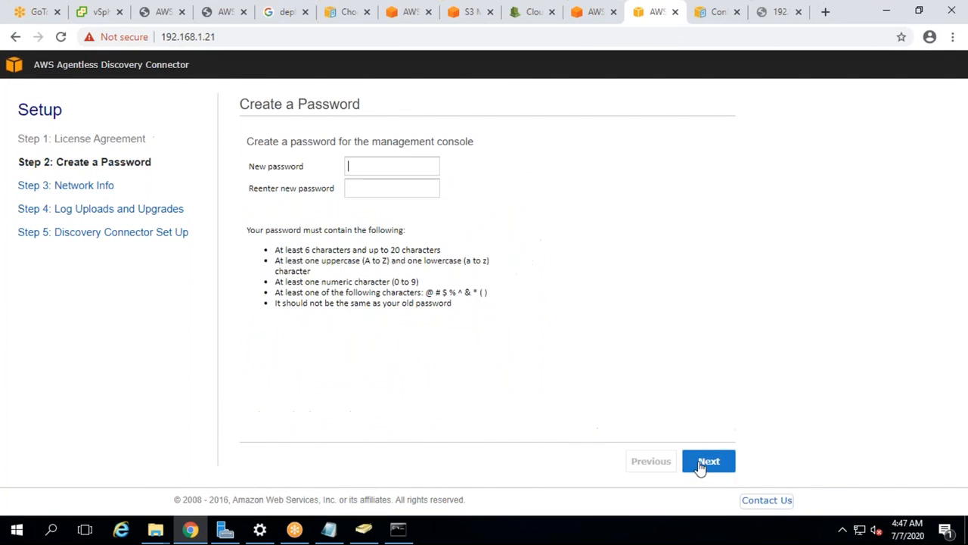
Create the management console password by entering it in both password fields, and continue the setup.
{"action": "type", "text": "•••••••••"}
{"action": "key", "text": "Tab"}
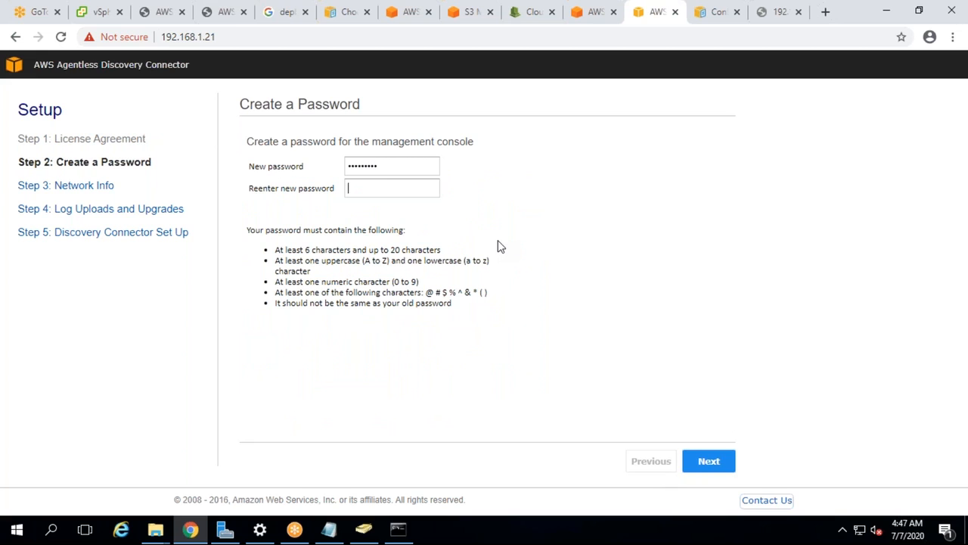
{"action": "type", "text": "•••••••••"}
{"action": "left_click", "coordinate": [733, 461]}
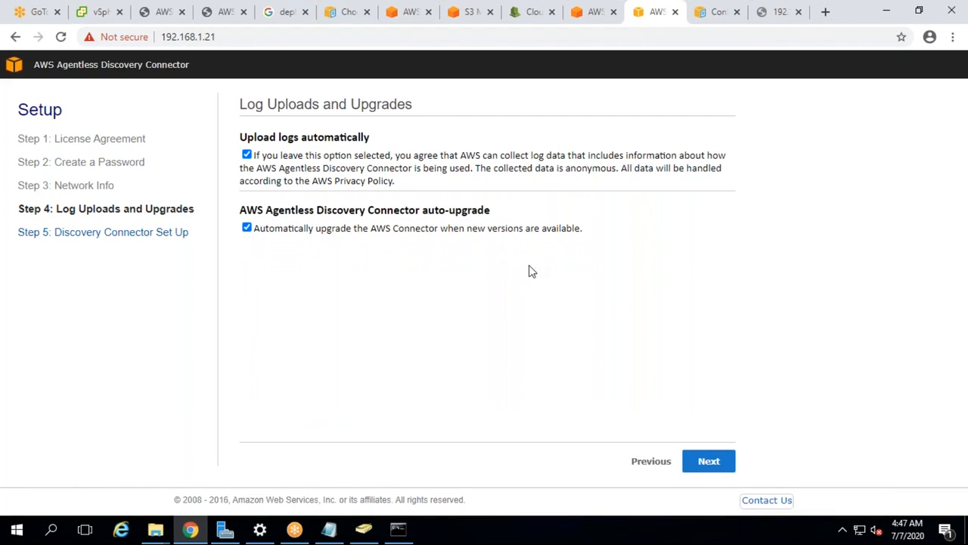
Return to the Network Info page and read the username and password given for the connector's command line interface.
{"action": "left_click", "coordinate": [652, 461]}
{"action": "left_click_drag", "start_coordinate": [302, 216], "coordinate": [340, 216]}
{"action": "double_click", "coordinate": [449, 216]}
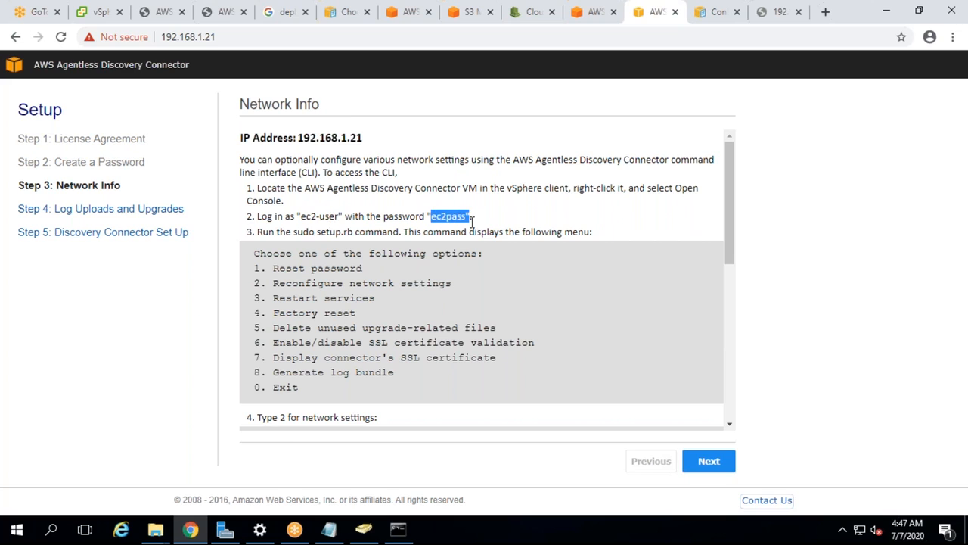
Turn off automatic log uploads and connector auto-upgrade, and continue to the Discovery Connector Set Up page.
{"action": "left_click", "coordinate": [708, 460]}
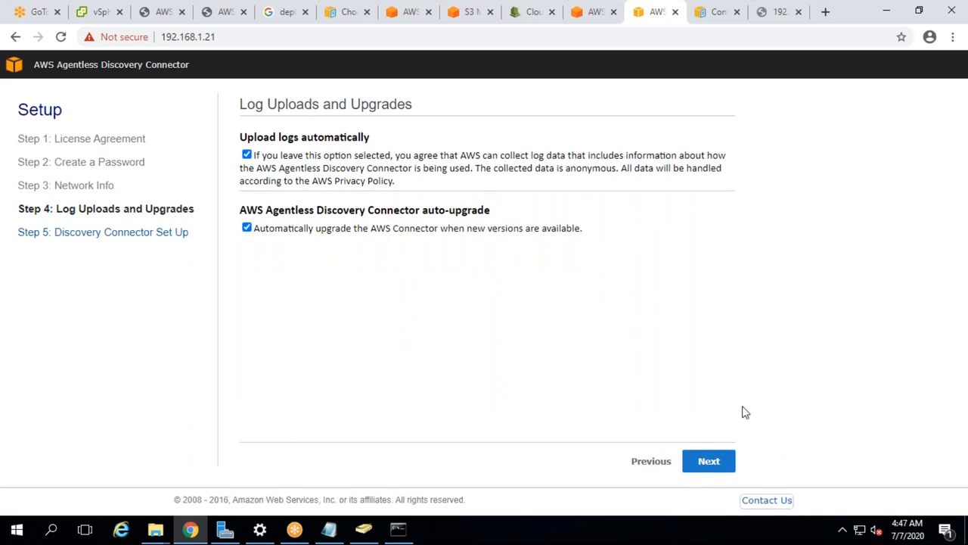
{"action": "left_click", "coordinate": [247, 227]}
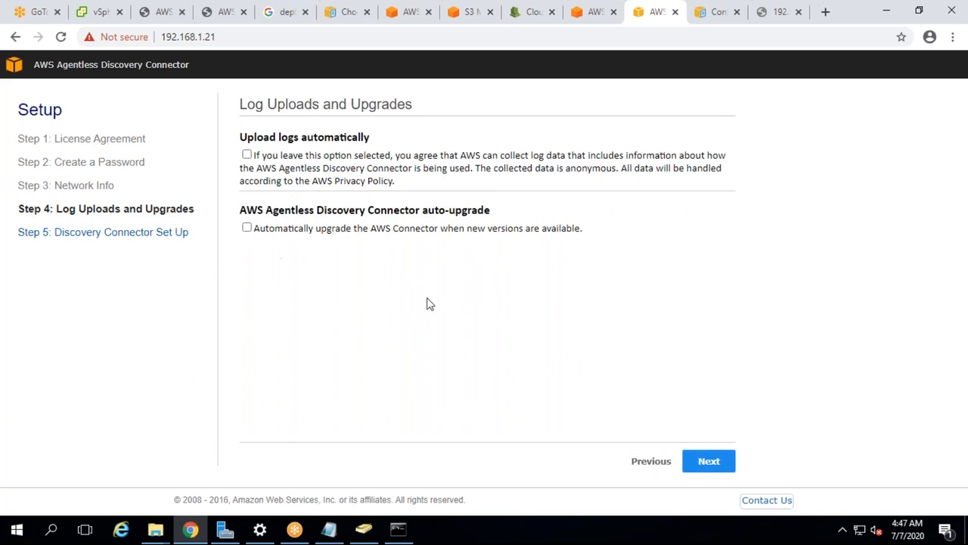
{"action": "left_click", "coordinate": [718, 465]}
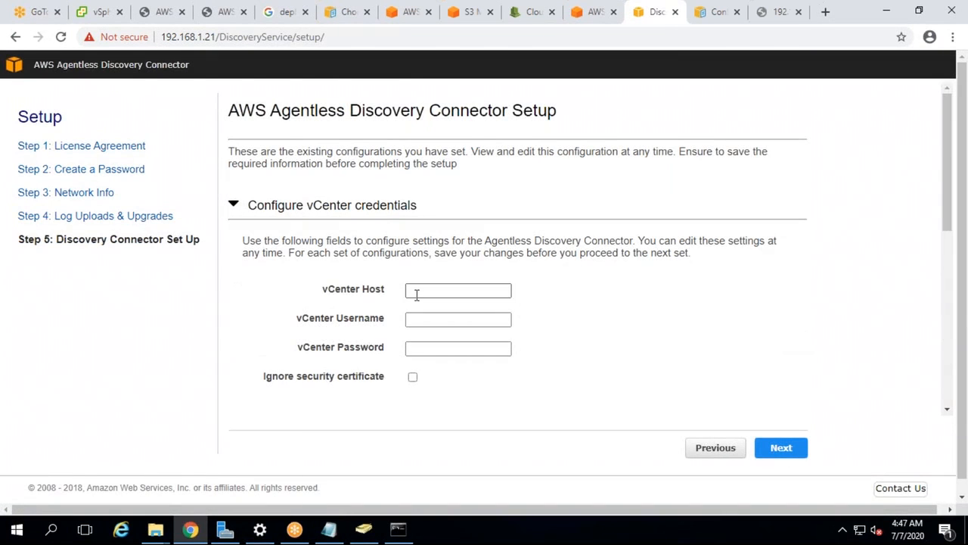
Set the vCenter Host to 192.168.1.201 in the vCenter credentials.
{"action": "left_click", "coordinate": [416, 292]}
{"action": "type", "text": "19.168"}
{"action": "key", "text": "BackSpace"}
{"action": "key", "text": "BackSpace"}
{"action": "key", "text": "BackSpace"}
{"action": "type", "text": "168.1.201"}
{"action": "key", "text": "Tab"}
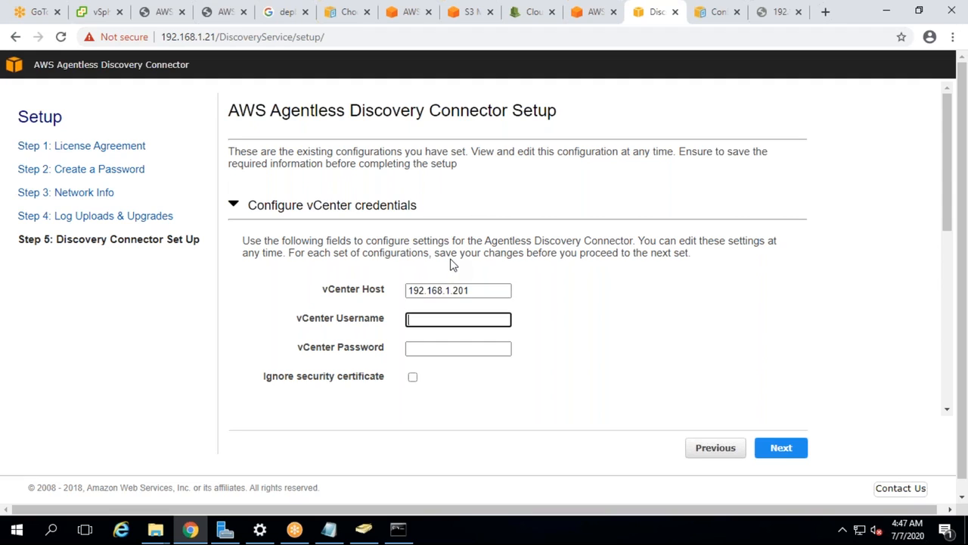
Enter the vCenter administrator username and the vCenter password, and enable Ignore security certificate.
{"action": "type", "text": "administrat"}
{"action": "type", "text": "or@vsphere"}
{"action": "type", "text": ".local"}
{"action": "key", "text": "Tab"}
{"action": "type", "text": "•••••••"}
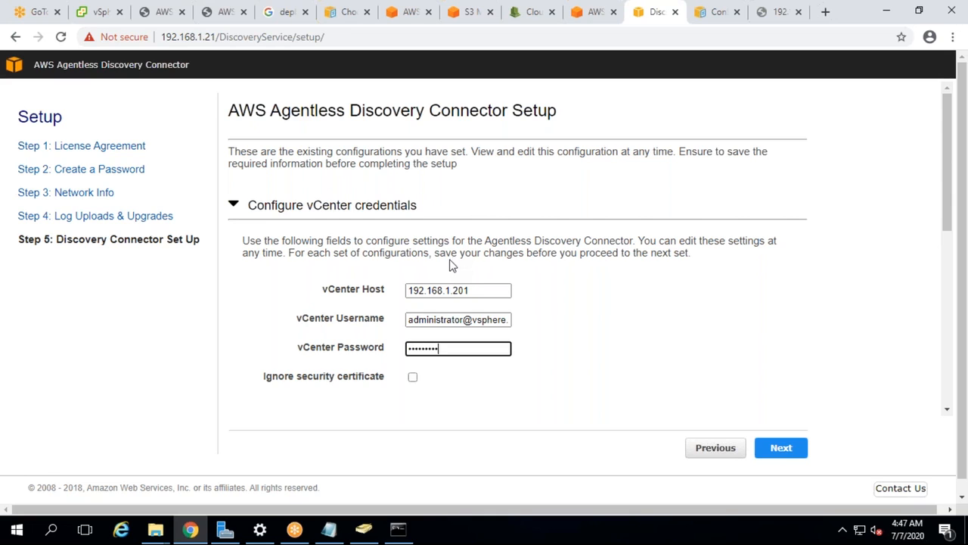
{"action": "left_click", "coordinate": [413, 376]}
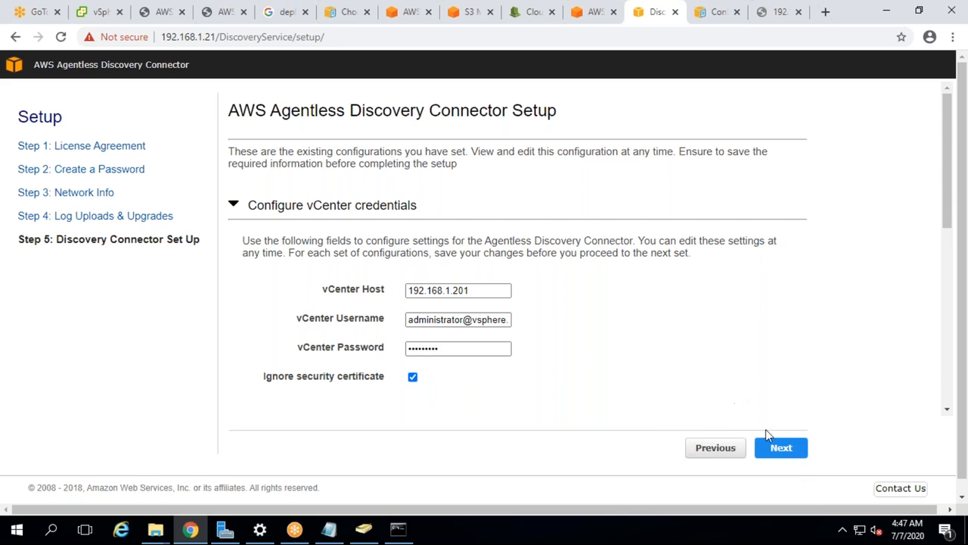
Paste the AWS access key into the AWS Access Key field of the AWS credentials.
{"action": "scroll", "coordinate": [794, 417], "scroll_direction": "down", "scroll_amount": 1}
{"action": "scroll", "coordinate": [666, 443], "scroll_direction": "down", "scroll_amount": 1}
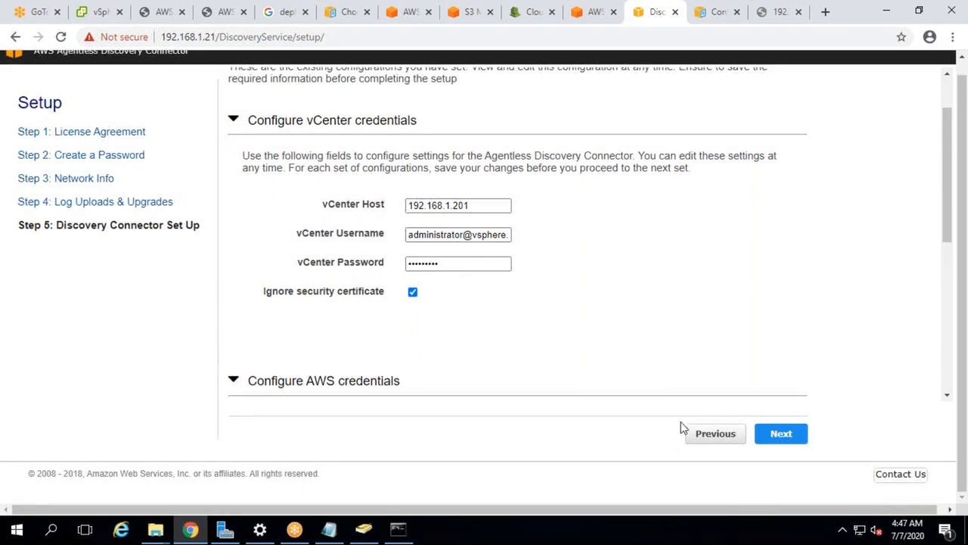
{"action": "scroll", "coordinate": [790, 363], "scroll_direction": "down", "scroll_amount": 1}
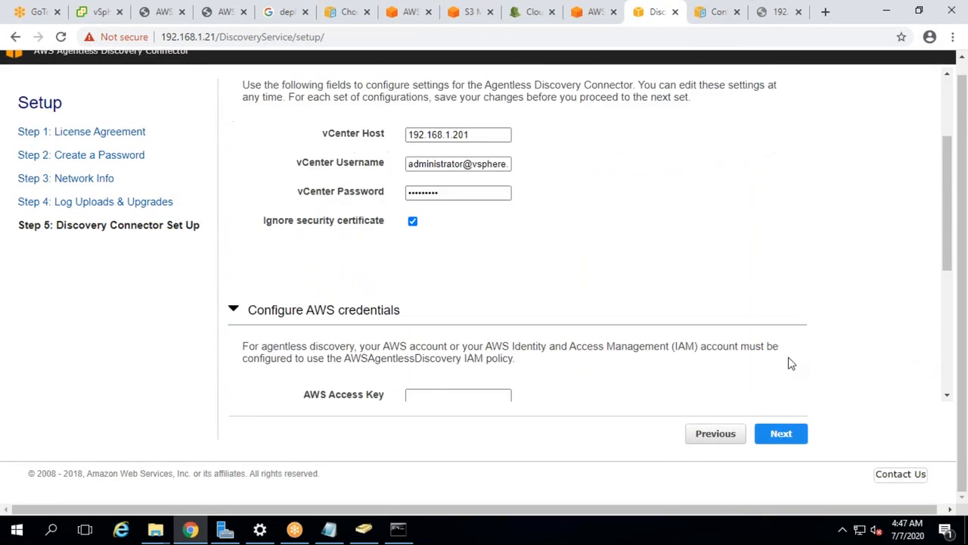
{"action": "scroll", "coordinate": [790, 363], "scroll_direction": "down", "scroll_amount": 1}
{"action": "scroll", "coordinate": [792, 364], "scroll_direction": "down", "scroll_amount": 1}
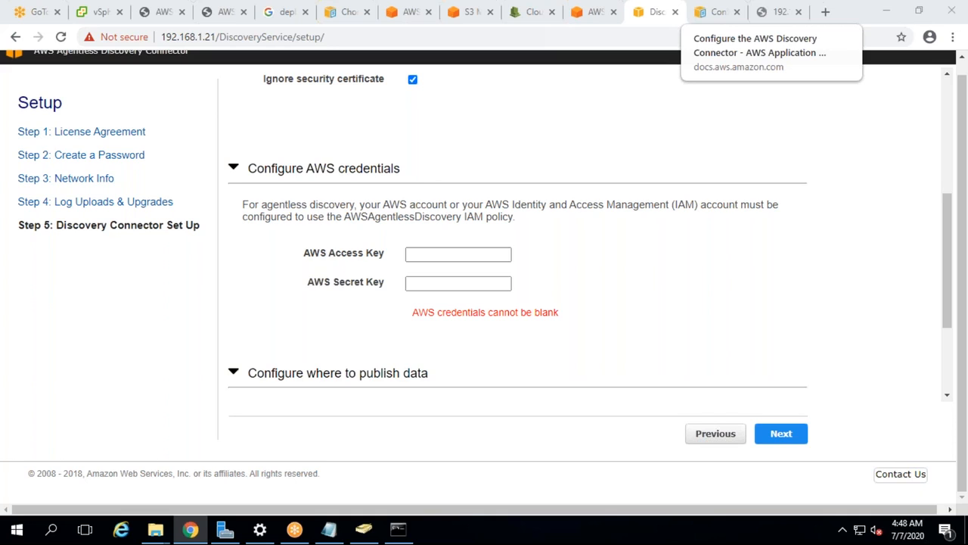
{"action": "left_click", "coordinate": [447, 252]}
{"action": "key", "text": "ctrl+v"}
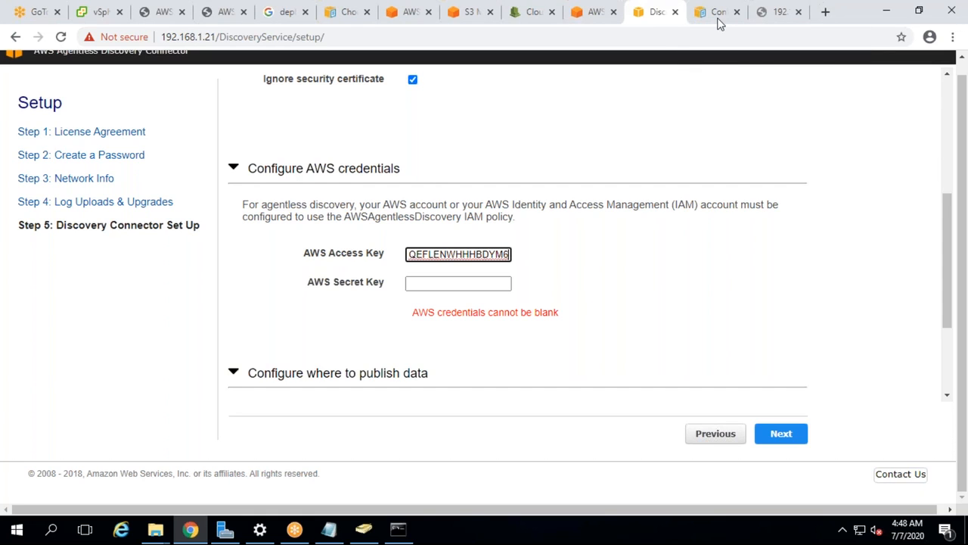
Paste the AWS secret key into the AWS Secret Key field of the AWS credentials.
{"action": "left_click", "coordinate": [452, 283]}
{"action": "key", "text": "ctrl+v"}
{"action": "scroll", "coordinate": [458, 336], "scroll_direction": "down", "scroll_amount": 2}
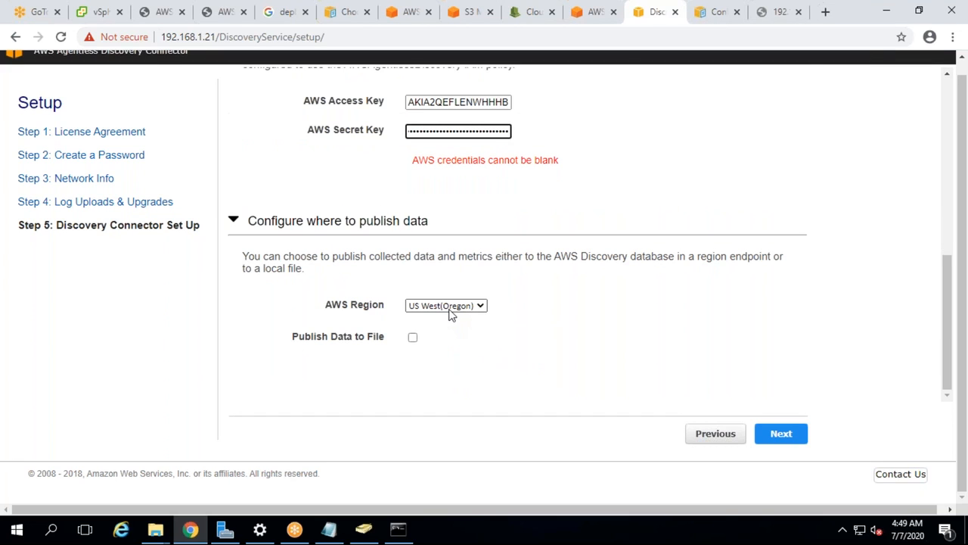
Choose US West (Oregon) as the AWS Region for publishing data and complete the Discovery Connector setup.
{"action": "left_click", "coordinate": [449, 306]}
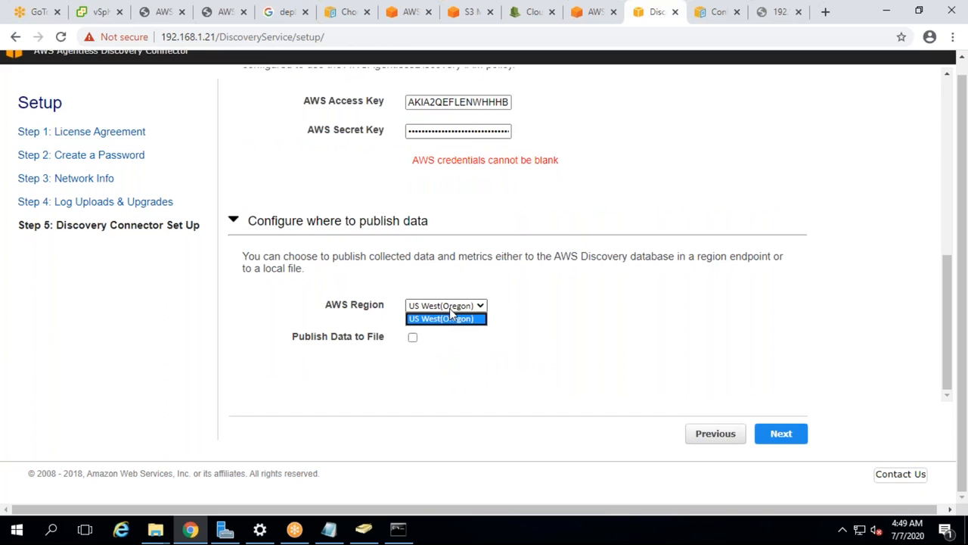
{"action": "left_click", "coordinate": [450, 317]}
{"action": "left_click", "coordinate": [778, 439]}
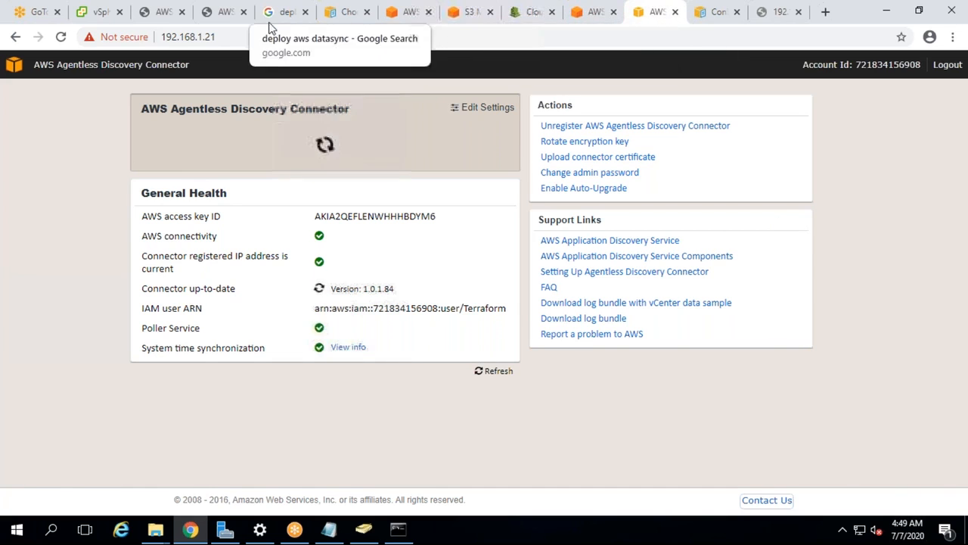
Open the Data Collectors page in Migration Hub, deselect the connector at 192.168.1.23, and refresh the connector list.
{"action": "left_click", "coordinate": [589, 15]}
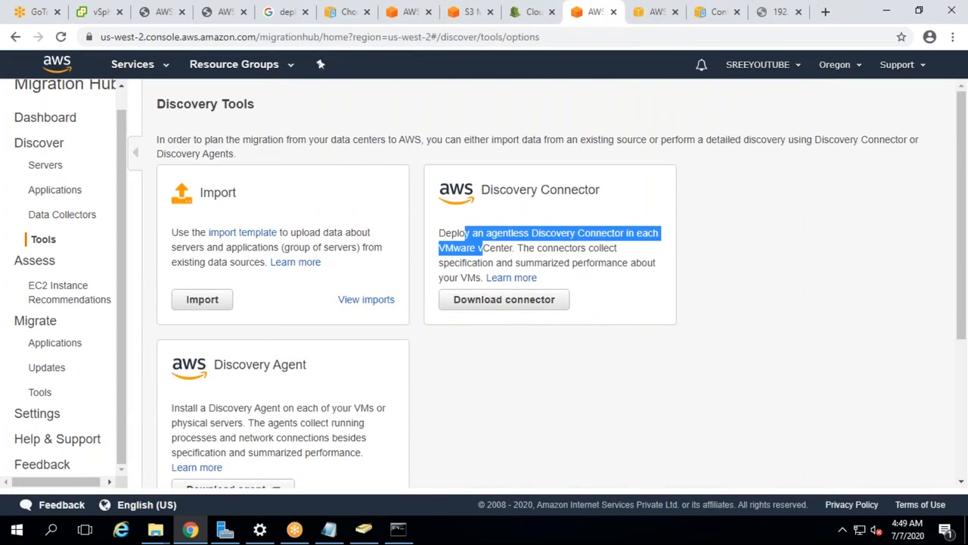
{"action": "left_click", "coordinate": [61, 217]}
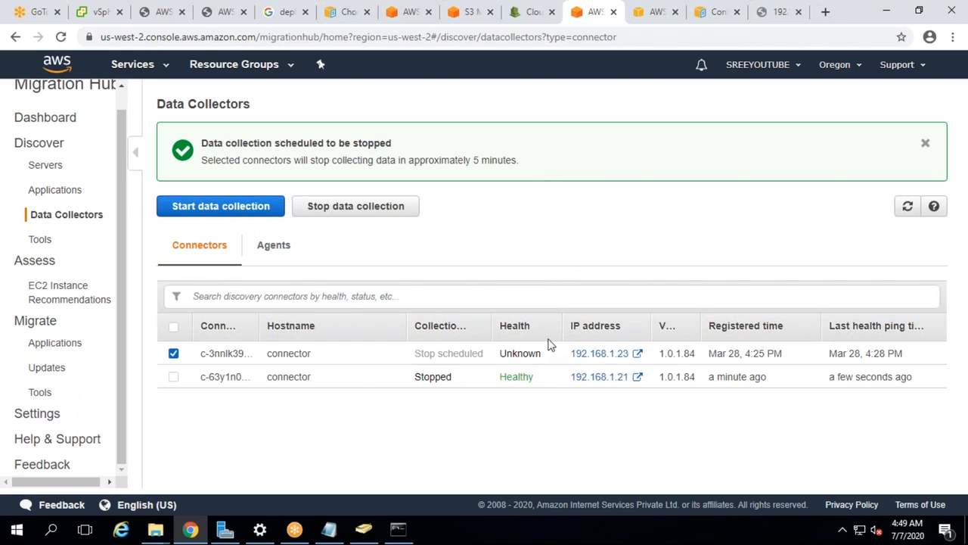
{"action": "left_click", "coordinate": [173, 354]}
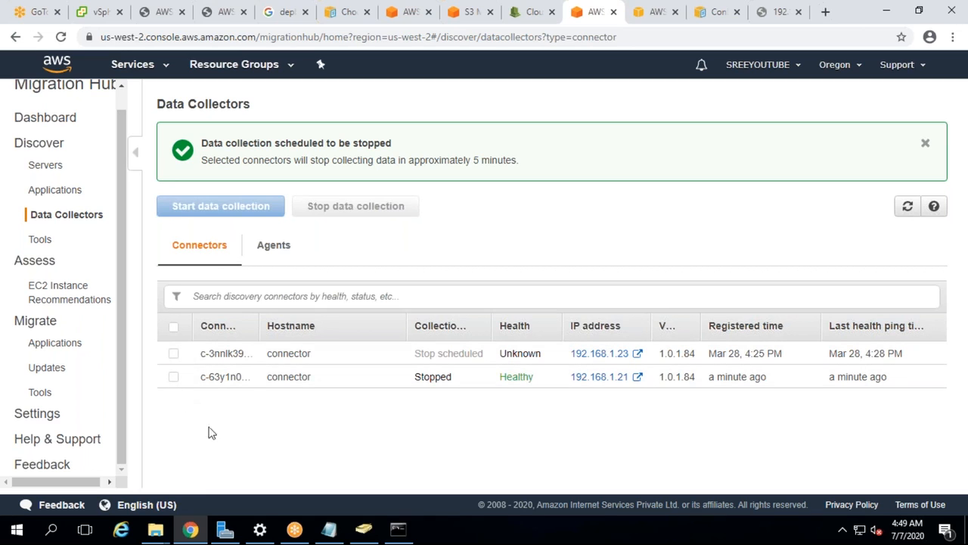
{"action": "left_click", "coordinate": [908, 212]}
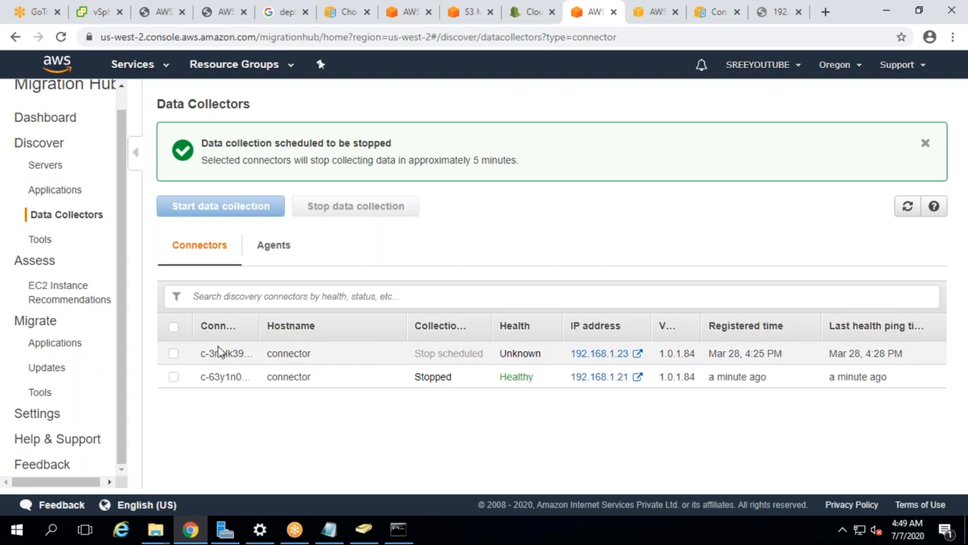
Examine the old connector at 192.168.1.23, including its console address and the Agents list, and refresh the connectors.
{"action": "left_click", "coordinate": [173, 353]}
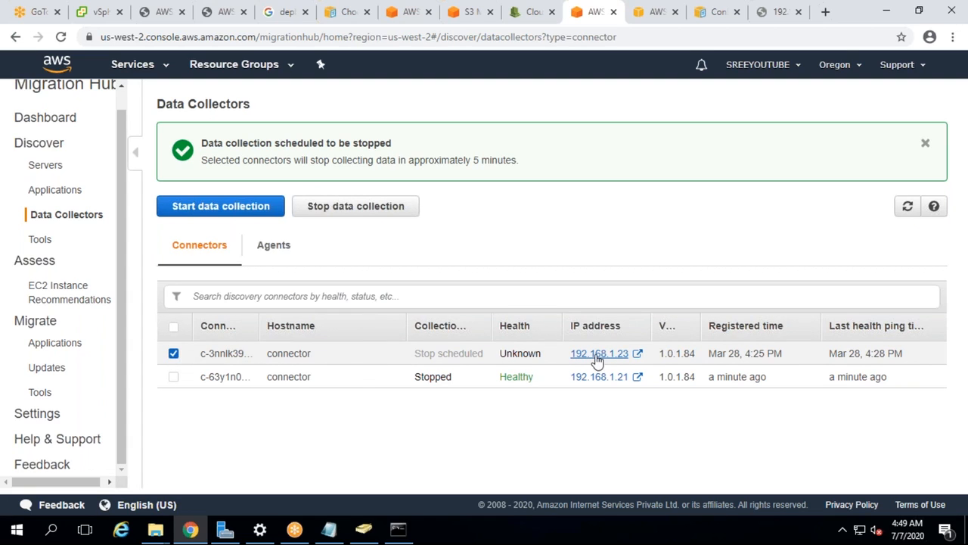
{"action": "left_click", "coordinate": [291, 255]}
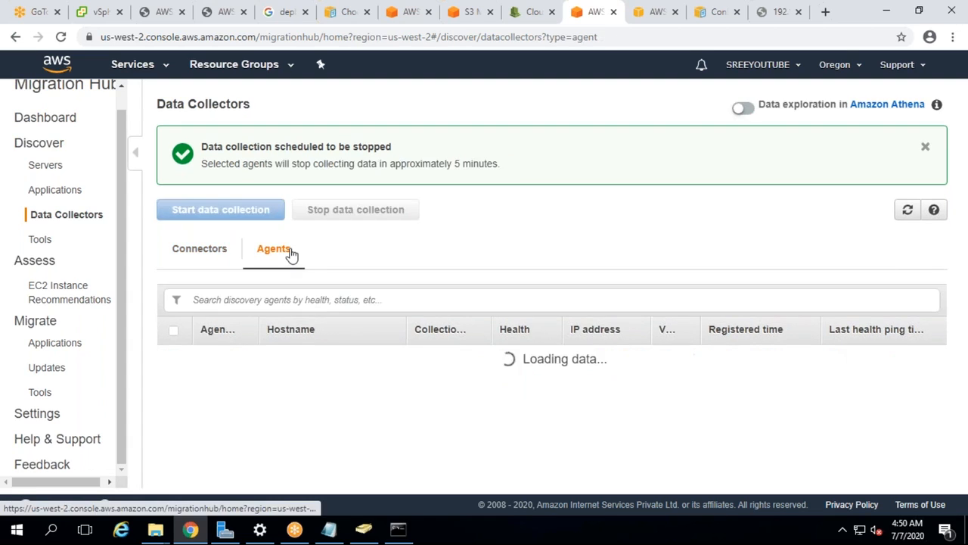
{"action": "left_click", "coordinate": [201, 252]}
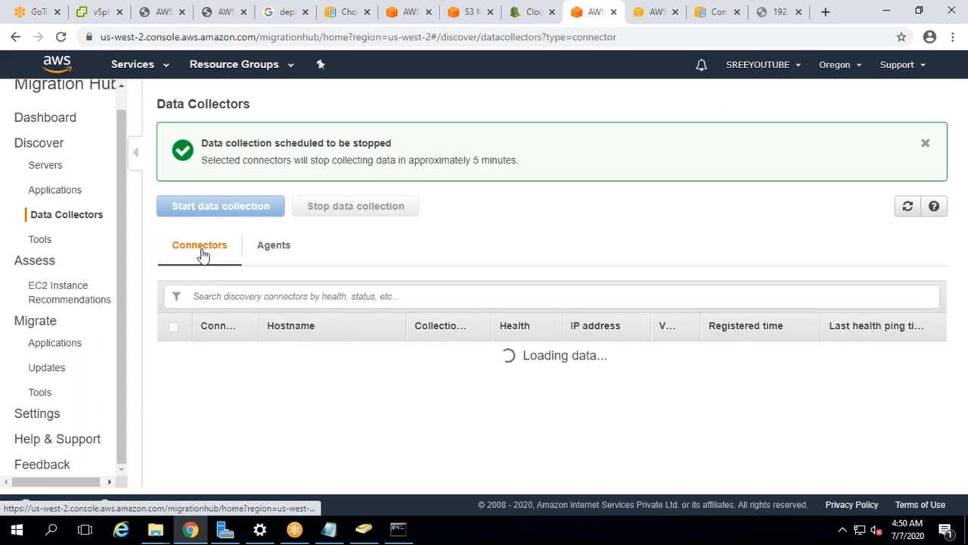
{"action": "left_click", "coordinate": [173, 353]}
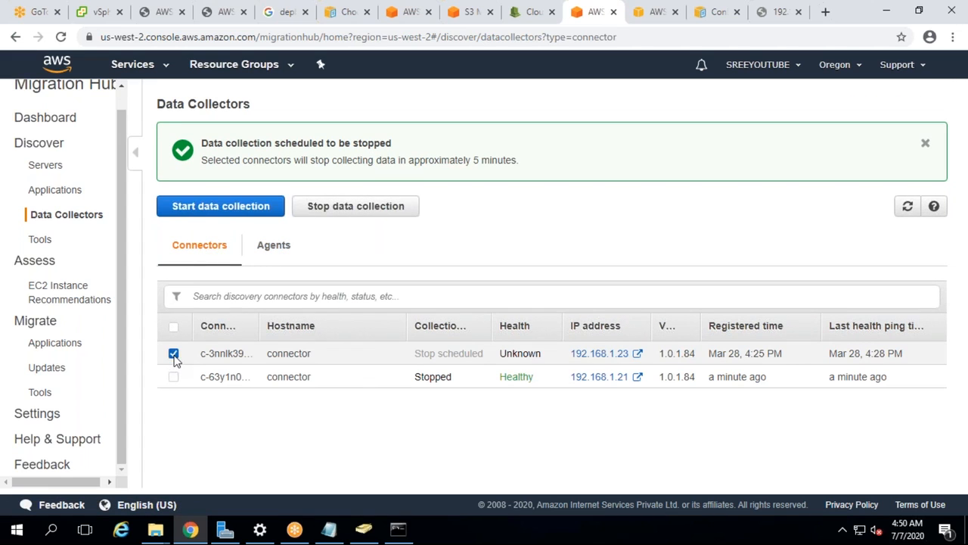
{"action": "left_click", "coordinate": [589, 353]}
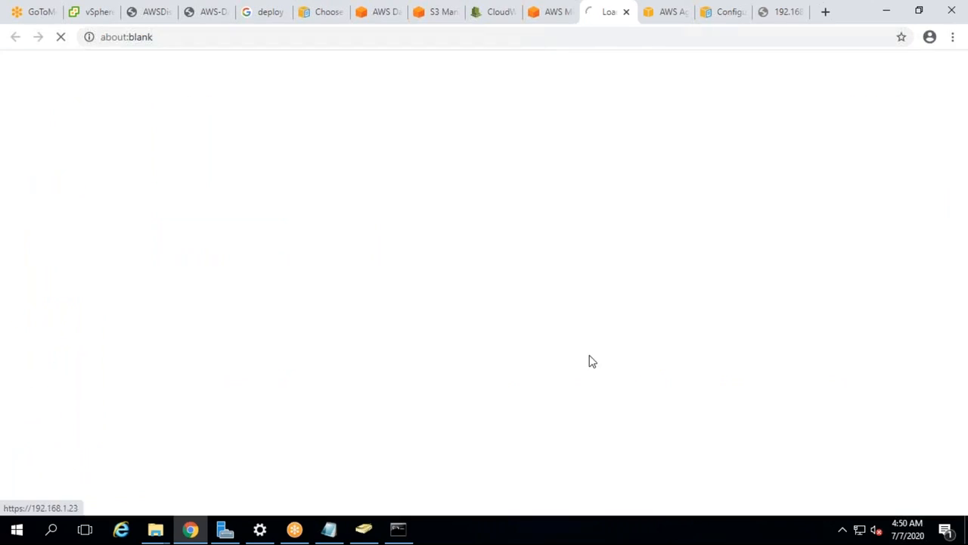
{"action": "left_click", "coordinate": [626, 13]}
{"action": "left_click", "coordinate": [909, 210]}
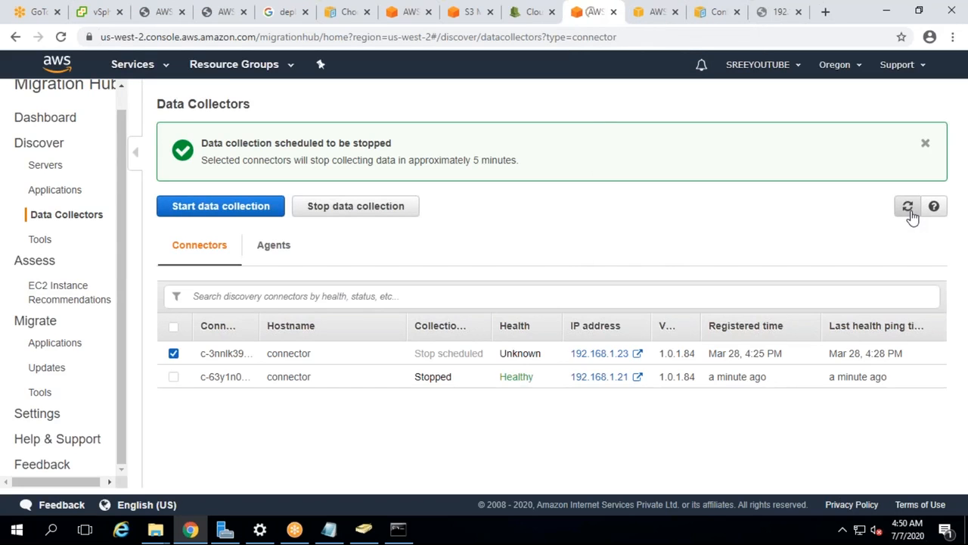
{"action": "left_click", "coordinate": [910, 213]}
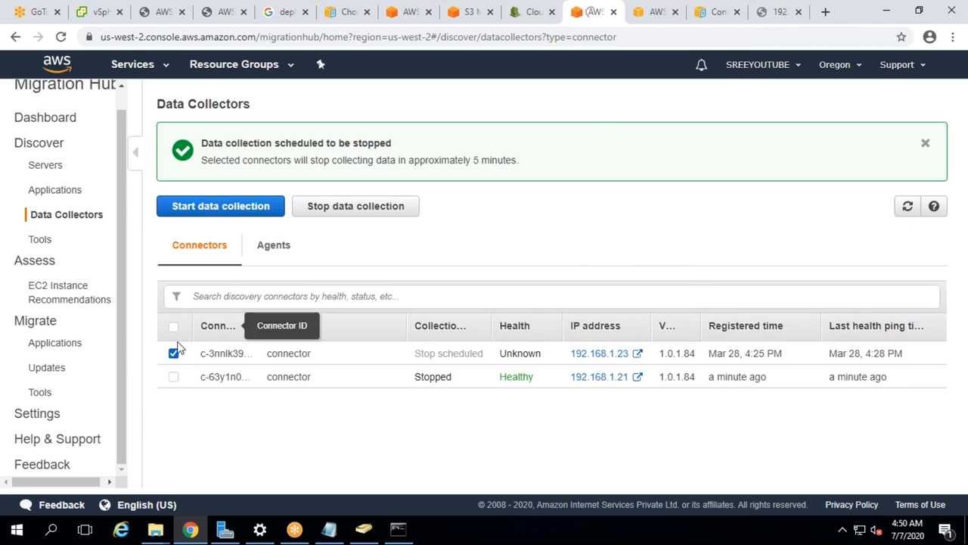
Start data collection for only the healthy connector at 192.168.1.21 and refresh the connector list.
{"action": "left_click", "coordinate": [174, 354]}
{"action": "left_click", "coordinate": [173, 377]}
{"action": "left_click", "coordinate": [255, 207]}
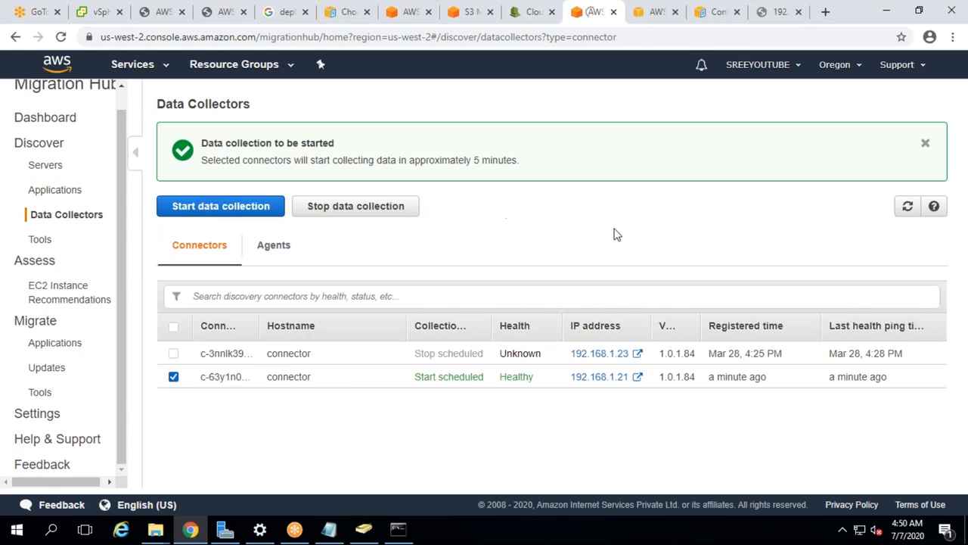
{"action": "left_click", "coordinate": [904, 210]}
Close the browser tabs for the DataSync Tasks console and the unreachable 192.168.1.20 page.
{"action": "left_click", "coordinate": [516, 13]}
{"action": "left_click", "coordinate": [454, 16]}
{"action": "left_click", "coordinate": [407, 13]}
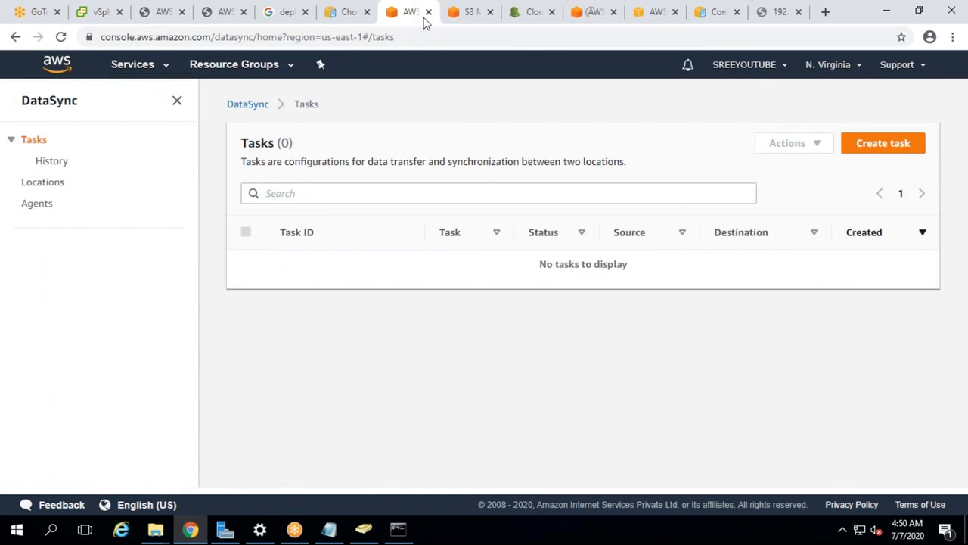
{"action": "left_click", "coordinate": [428, 14]}
{"action": "left_click", "coordinate": [711, 15]}
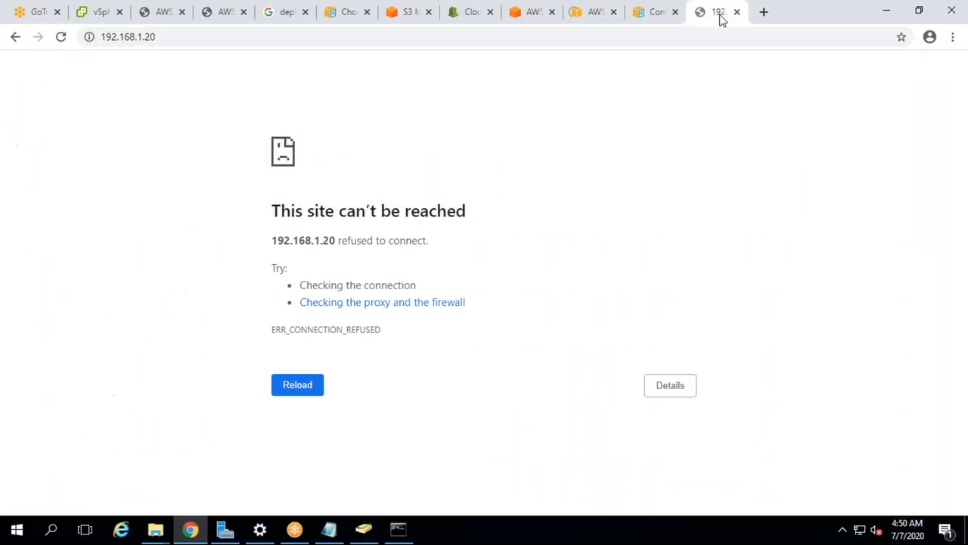
{"action": "left_click", "coordinate": [736, 12]}
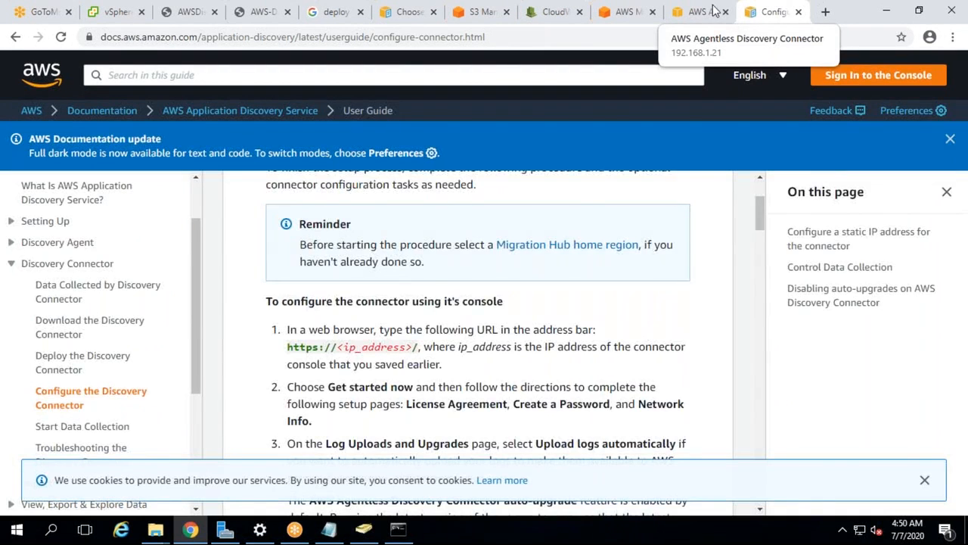
Check the Discovery Connector's health page and its VM in vSphere, and close the AWSDiscoveryConnector and AWS-DataSync web consoles.
{"action": "left_click", "coordinate": [707, 9]}
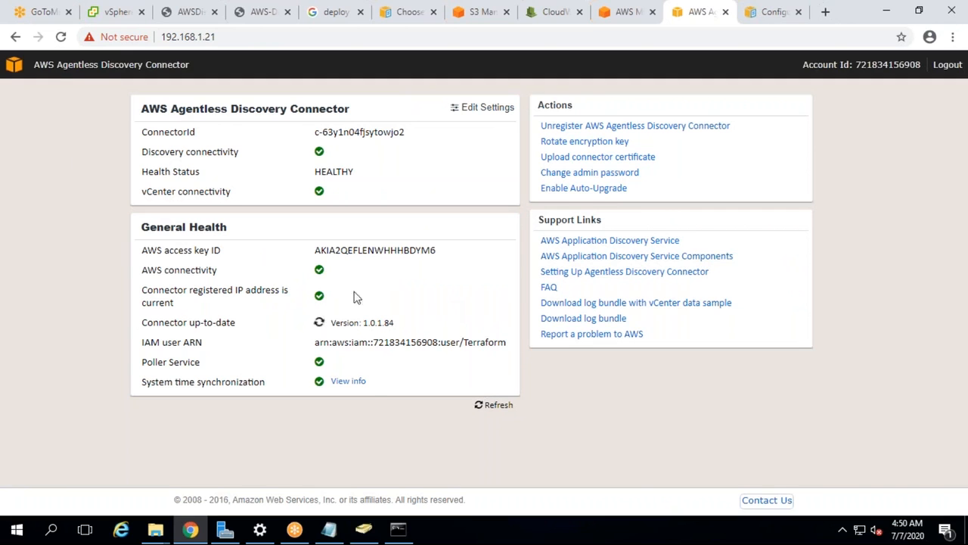
{"action": "left_click", "coordinate": [102, 17]}
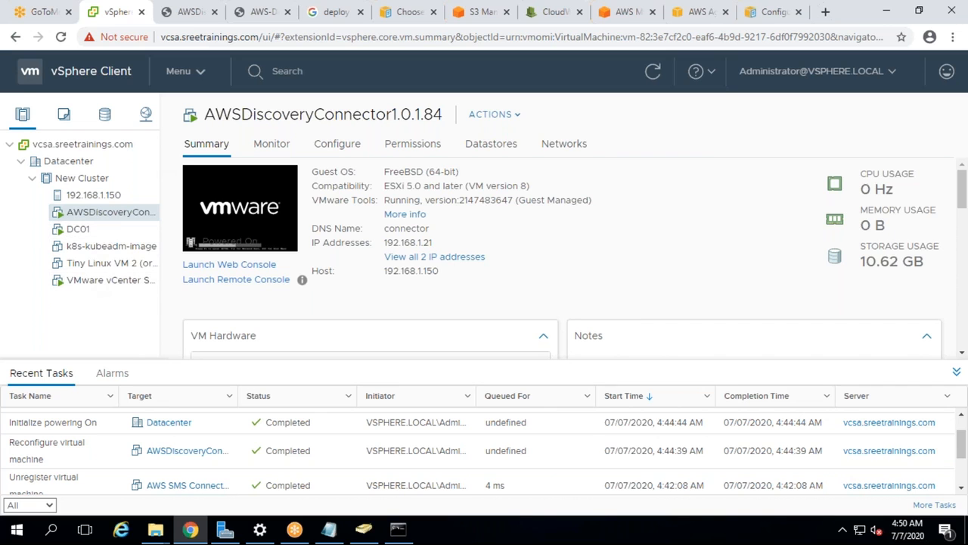
{"action": "left_click", "coordinate": [198, 18]}
{"action": "left_click", "coordinate": [263, 17]}
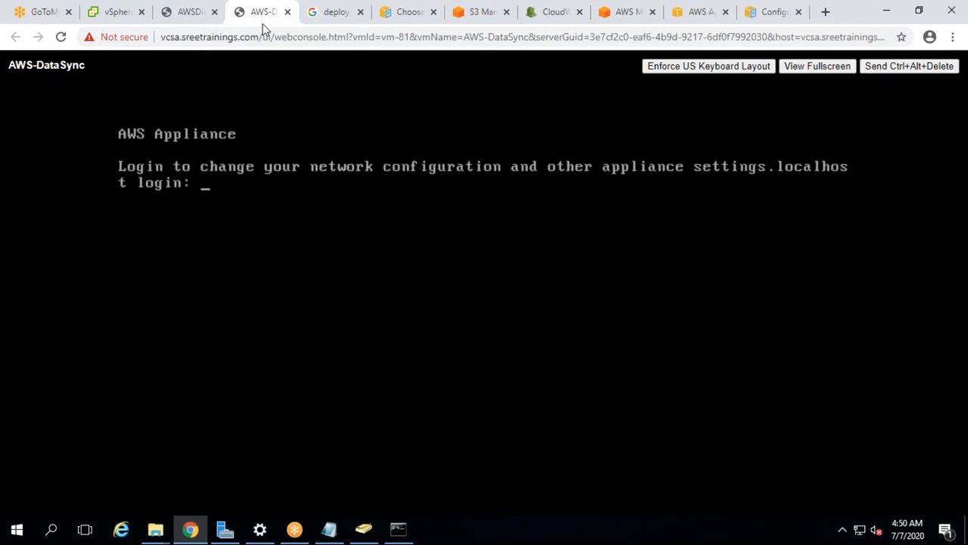
{"action": "left_click", "coordinate": [215, 14]}
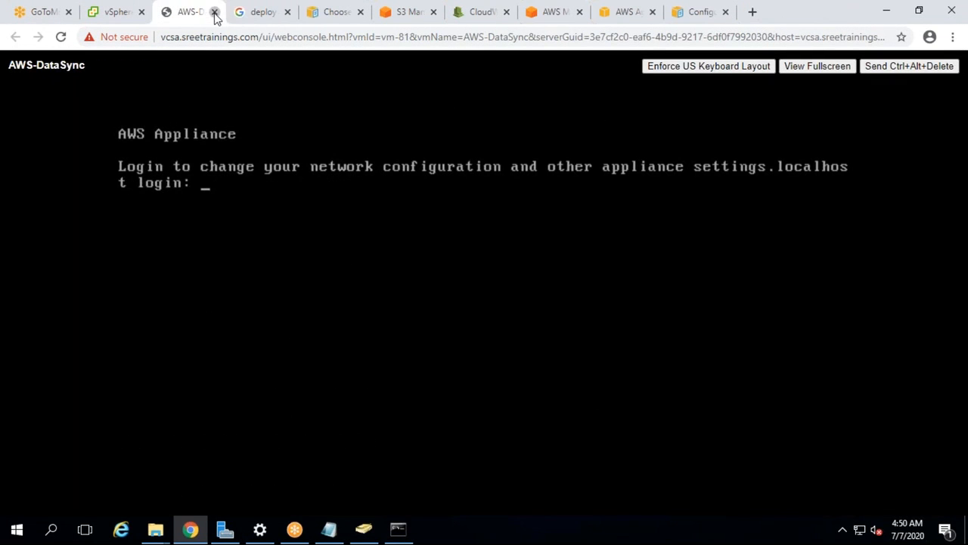
{"action": "left_click", "coordinate": [215, 13]}
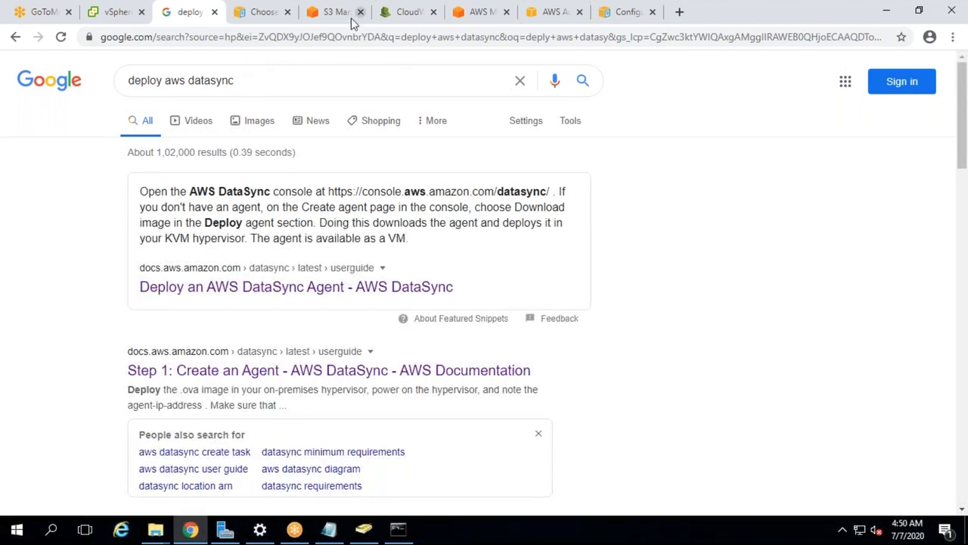
Examine the discovered servers in Migration Hub, their available actions and import form, and the Applications page.
{"action": "left_click", "coordinate": [463, 15]}
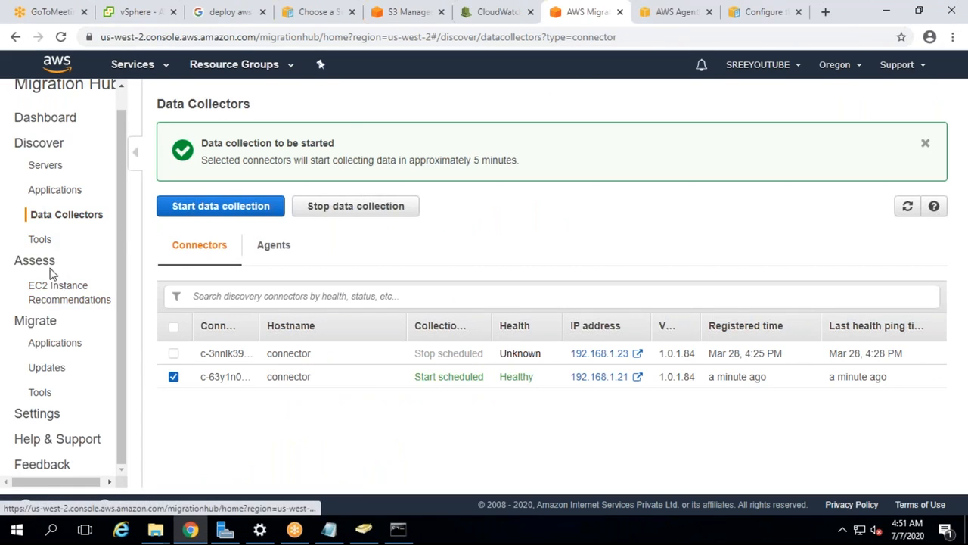
{"action": "left_click", "coordinate": [47, 170]}
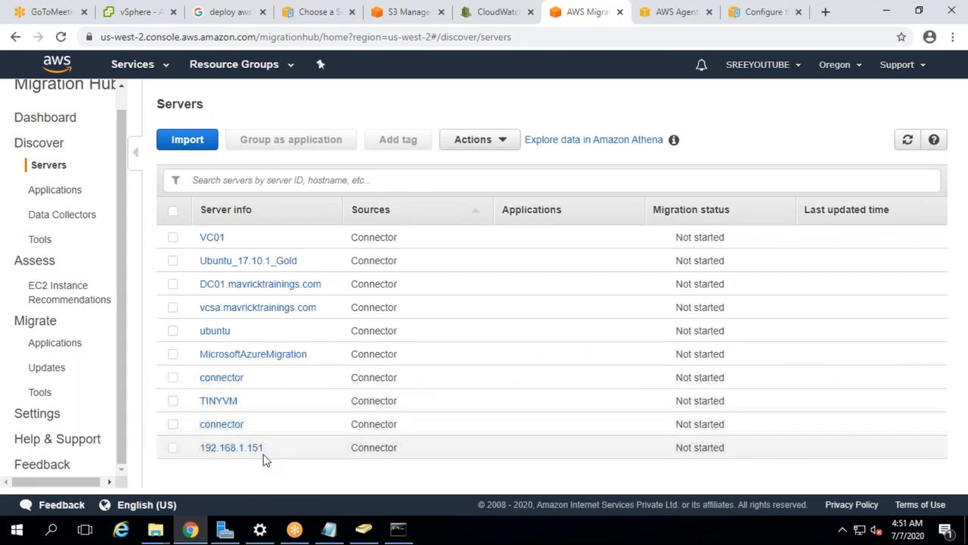
{"action": "left_click", "coordinate": [170, 214]}
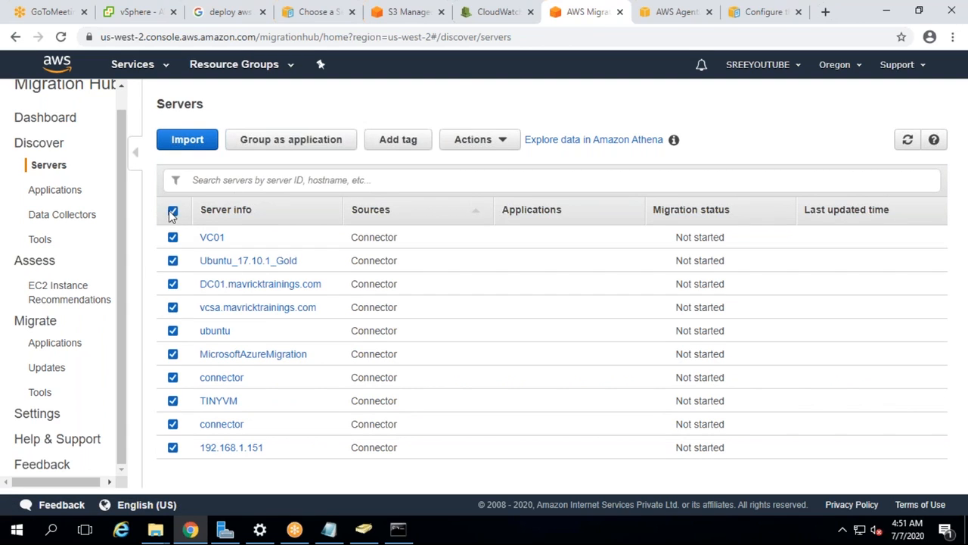
{"action": "left_click", "coordinate": [507, 142]}
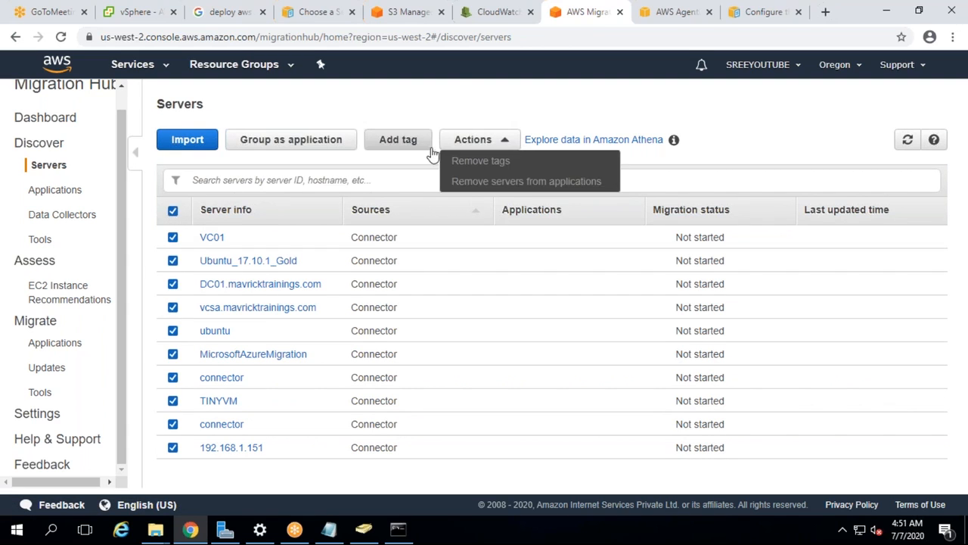
{"action": "left_click", "coordinate": [206, 146]}
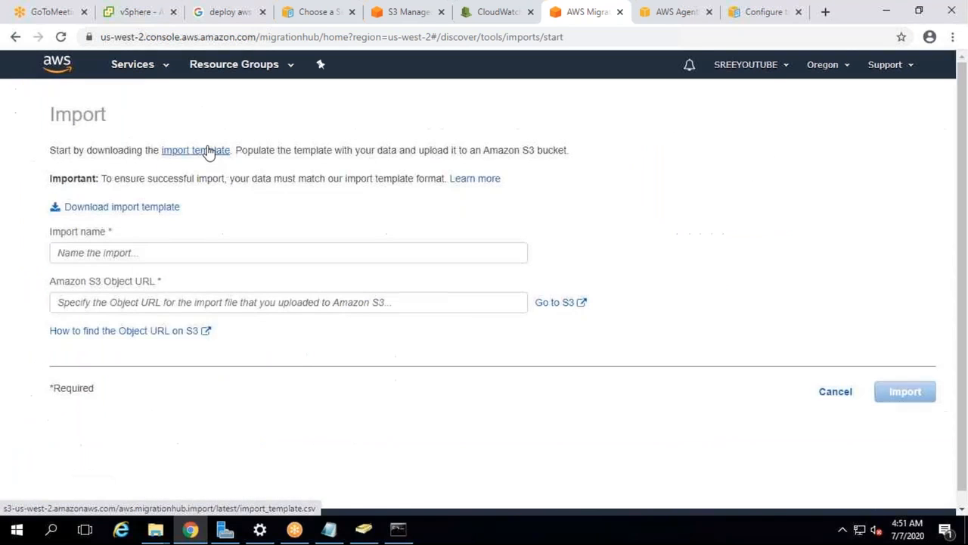
{"action": "left_click", "coordinate": [836, 392]}
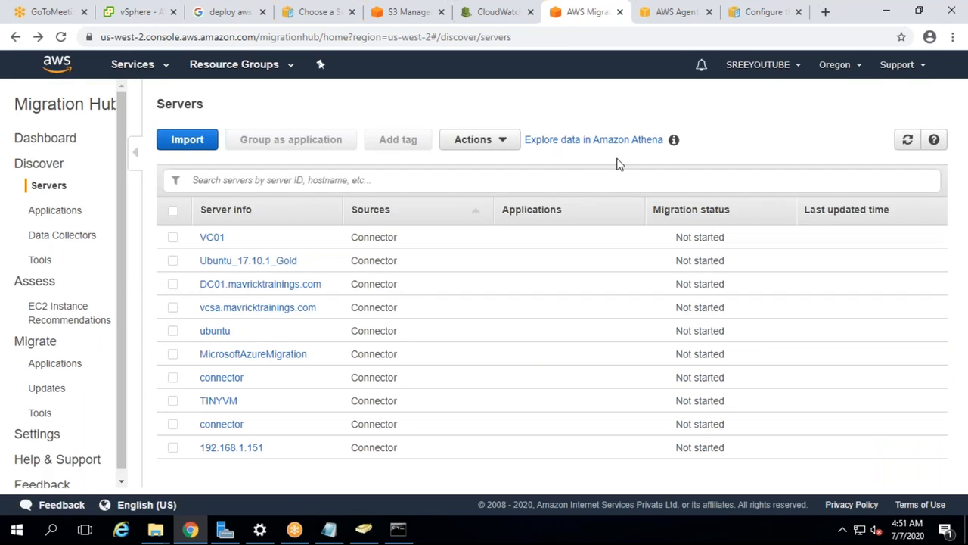
{"action": "left_click", "coordinate": [55, 210]}
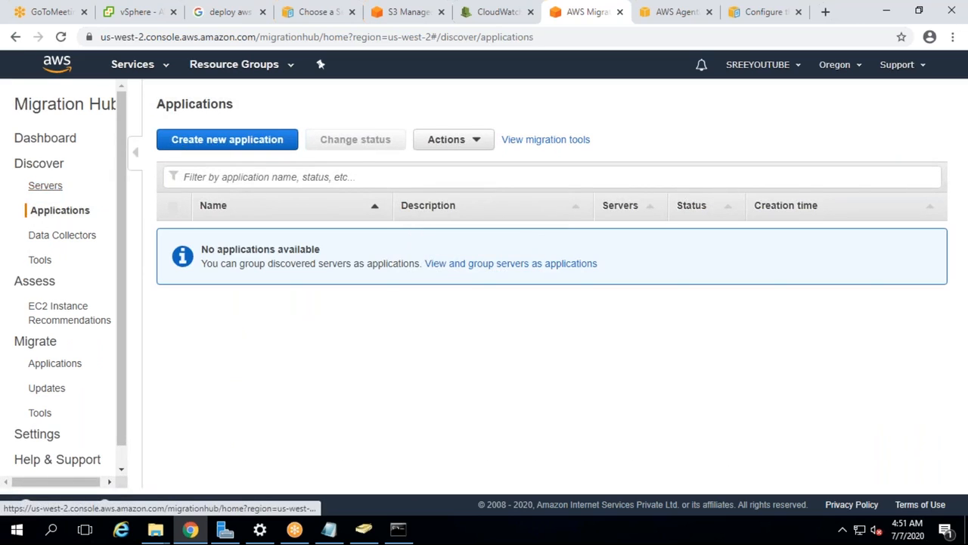
{"action": "left_click", "coordinate": [49, 185]}
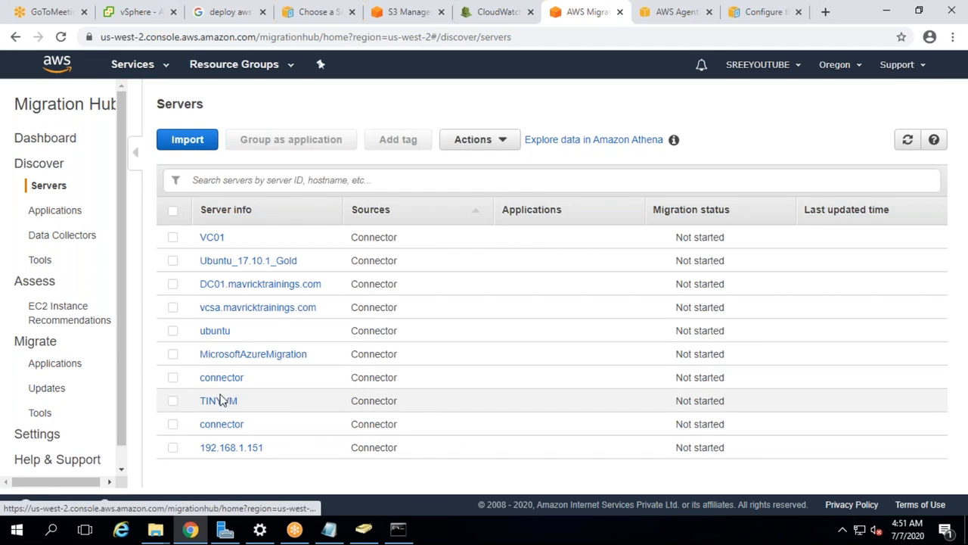
Stop data collection for only the old connector at 192.168.1.23, and view the Migration Hub settings.
{"action": "left_click", "coordinate": [42, 239]}
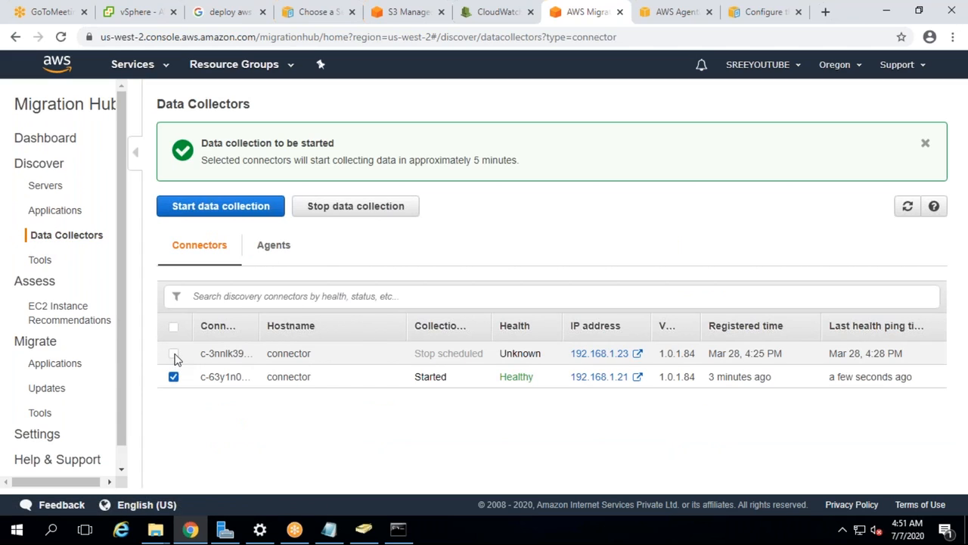
{"action": "left_click", "coordinate": [174, 354]}
{"action": "left_click", "coordinate": [343, 220]}
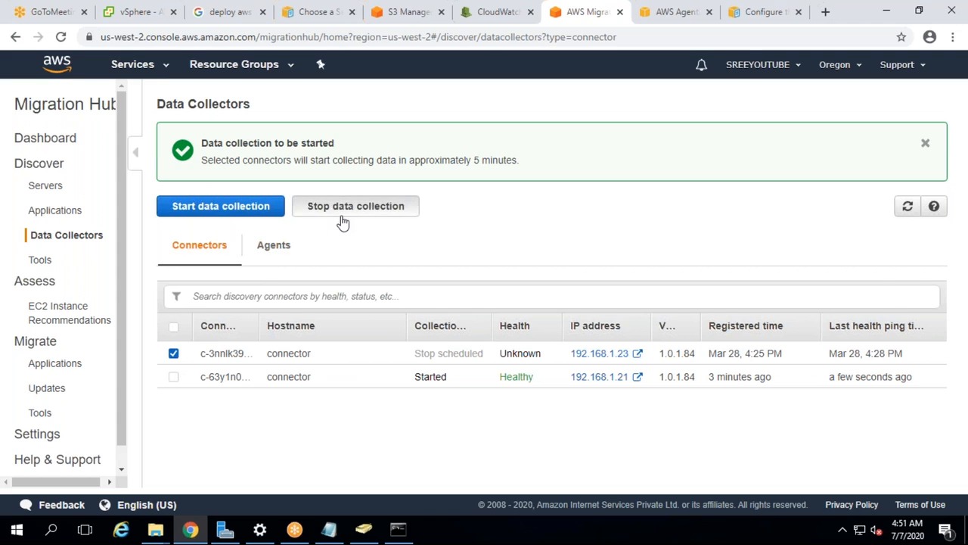
{"action": "left_click", "coordinate": [345, 217]}
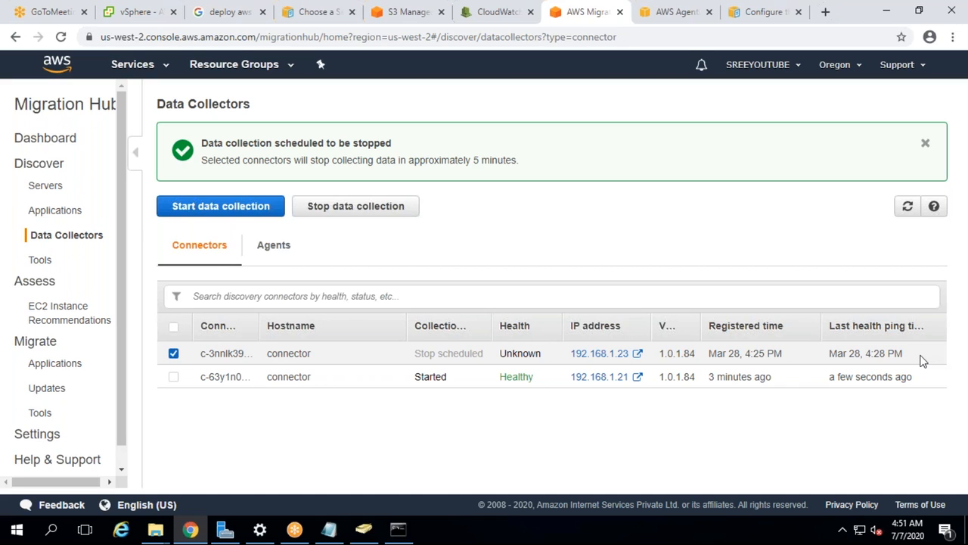
{"action": "left_click", "coordinate": [40, 437]}
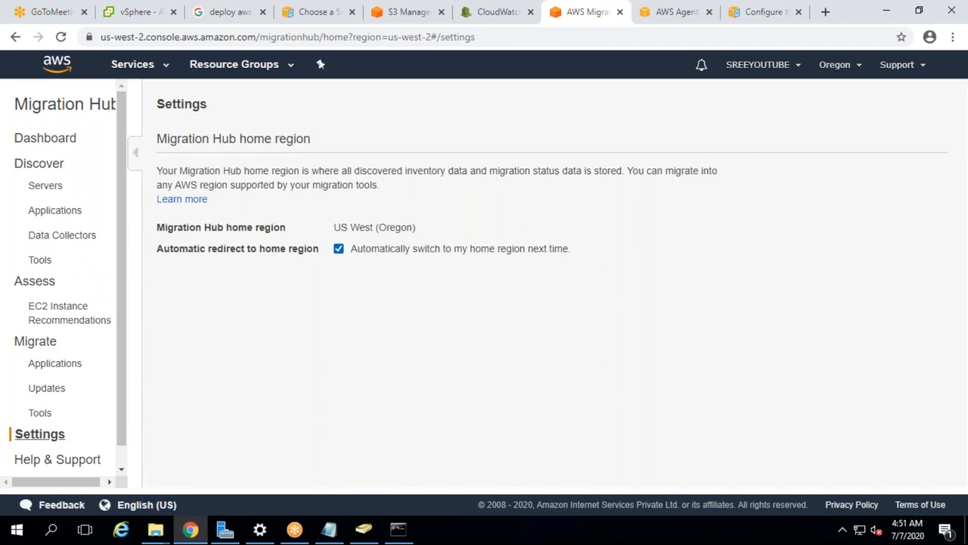
Examine the Migration Hub pages for discovered servers, the import form, applications, data collectors and discovery tools, ending on the server list.
{"action": "left_click", "coordinate": [47, 187]}
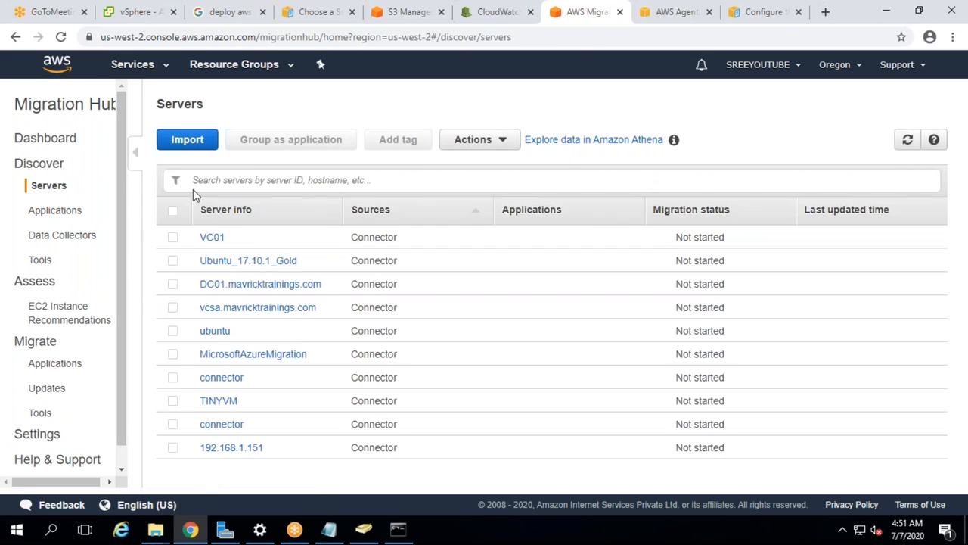
{"action": "left_click", "coordinate": [168, 141]}
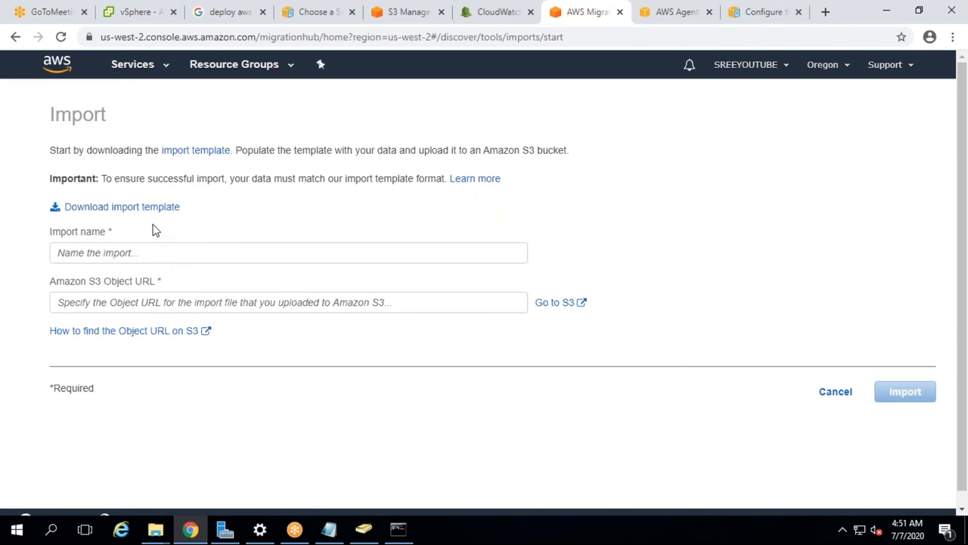
{"action": "left_click", "coordinate": [835, 394]}
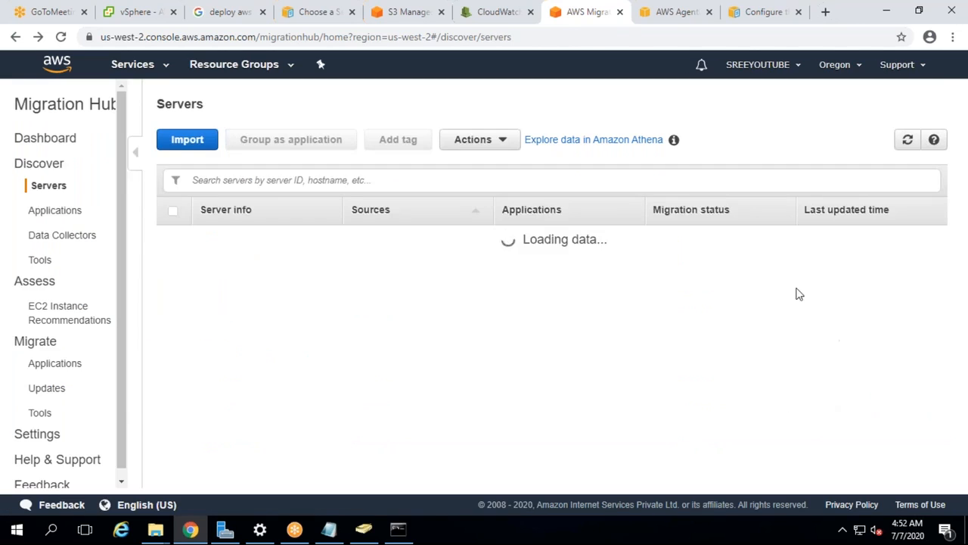
{"action": "left_click", "coordinate": [53, 216]}
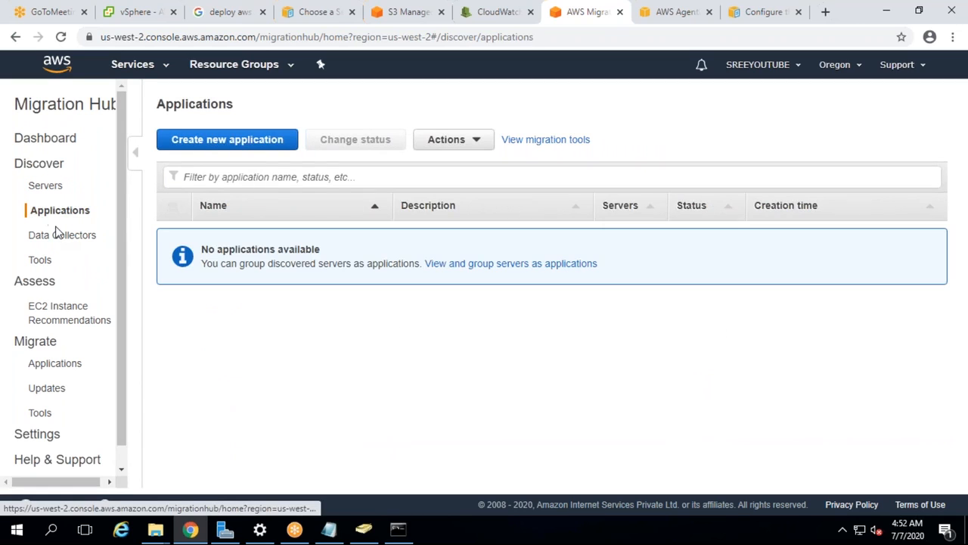
{"action": "left_click", "coordinate": [58, 235]}
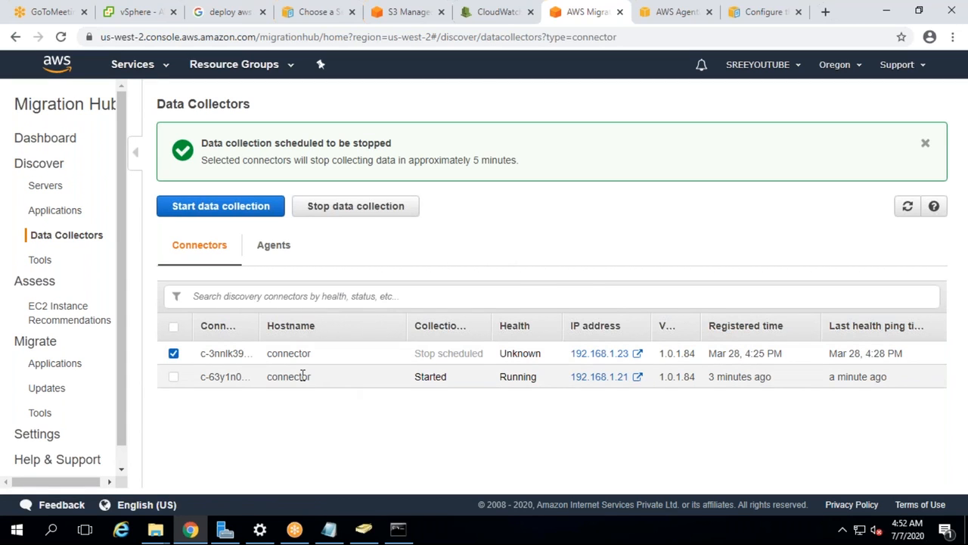
{"action": "left_click_drag", "start_coordinate": [552, 379], "coordinate": [387, 370]}
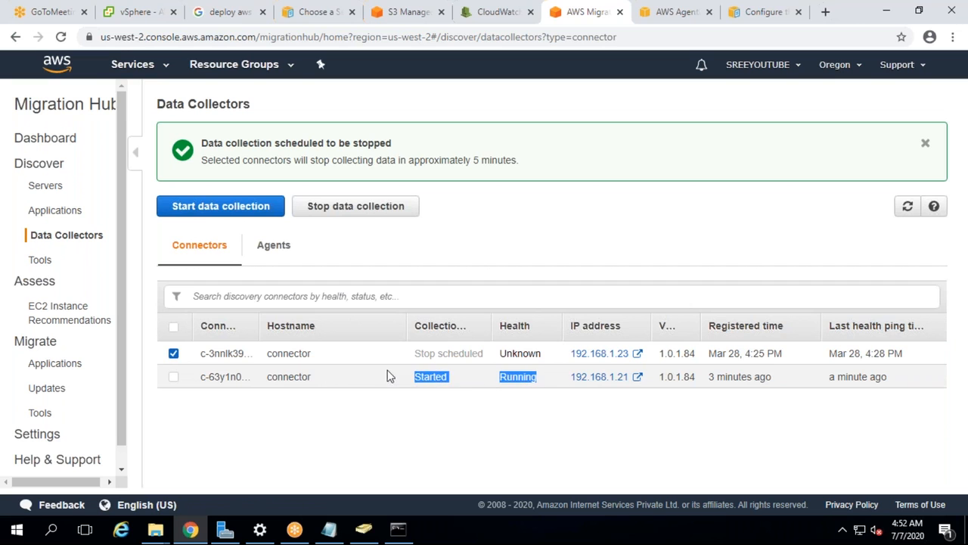
{"action": "left_click", "coordinate": [20, 257]}
{"action": "left_click", "coordinate": [38, 259]}
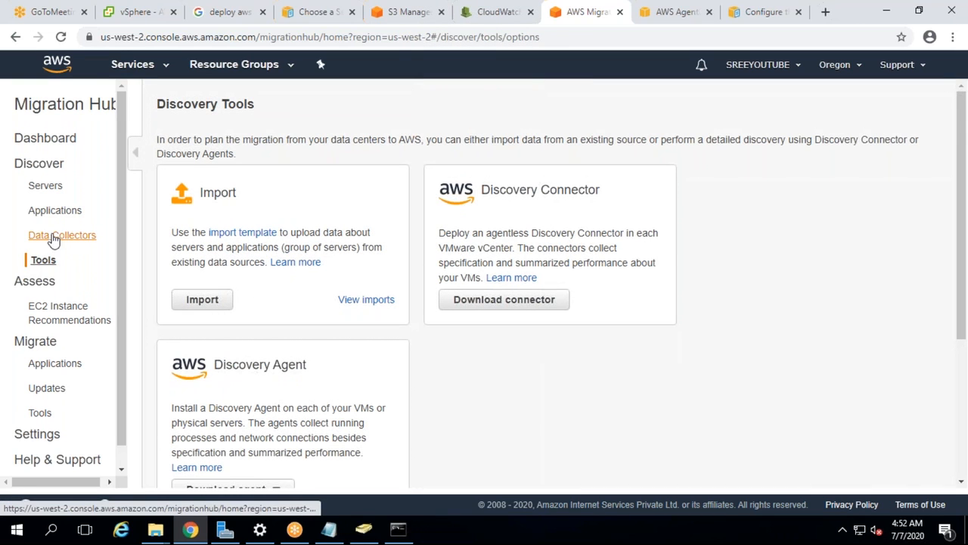
{"action": "left_click", "coordinate": [45, 187]}
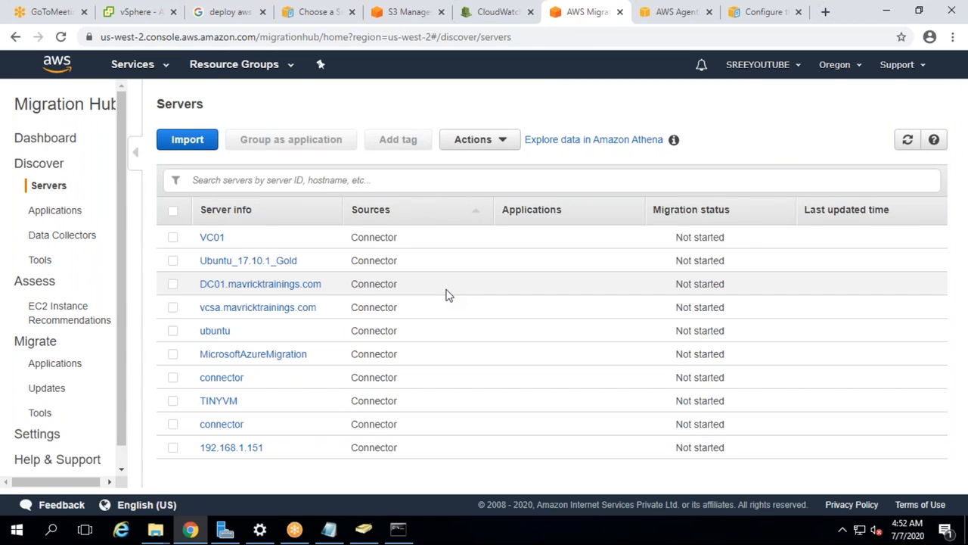
Check the virtual machines in the vSphere inventory and return to the Migration Hub server list.
{"action": "left_click", "coordinate": [140, 13]}
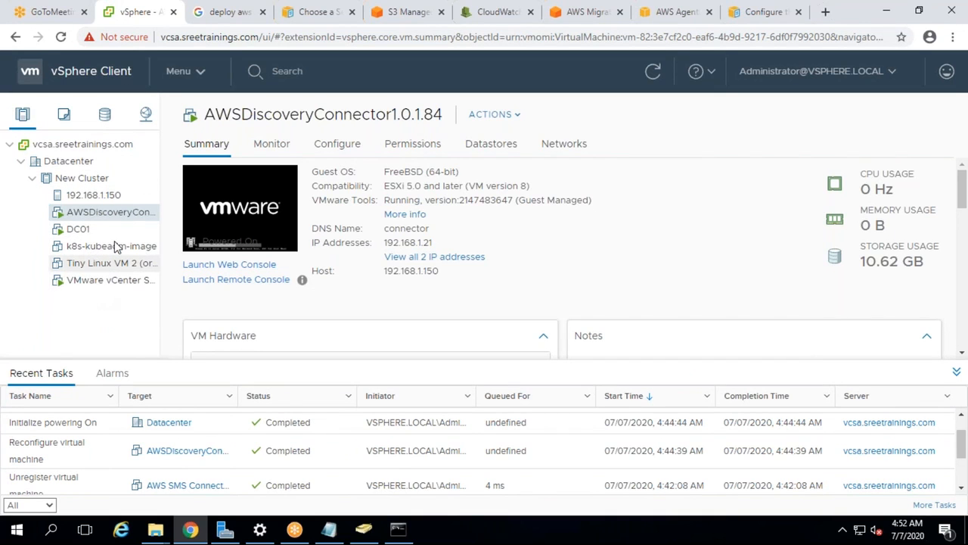
{"action": "left_click", "coordinate": [313, 13]}
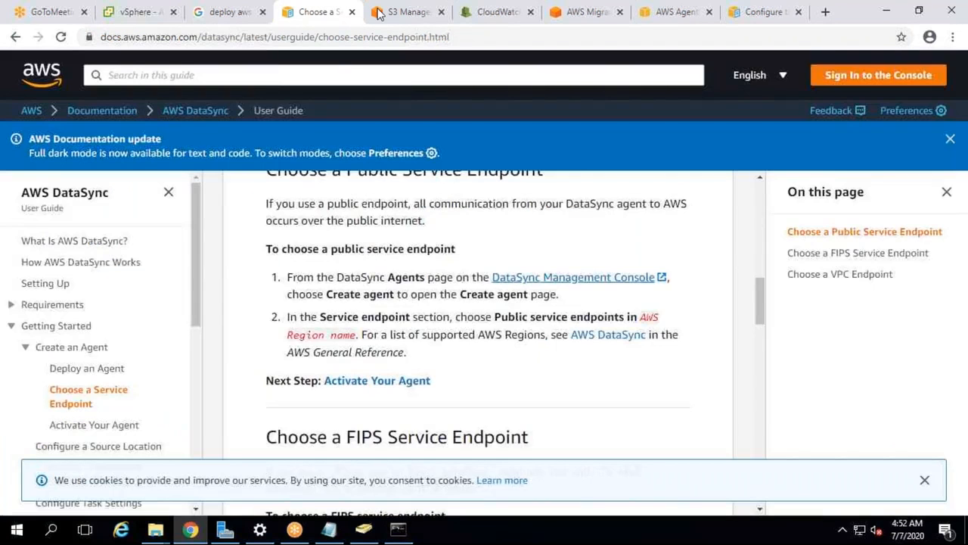
{"action": "left_click", "coordinate": [463, 17]}
{"action": "left_click", "coordinate": [581, 15]}
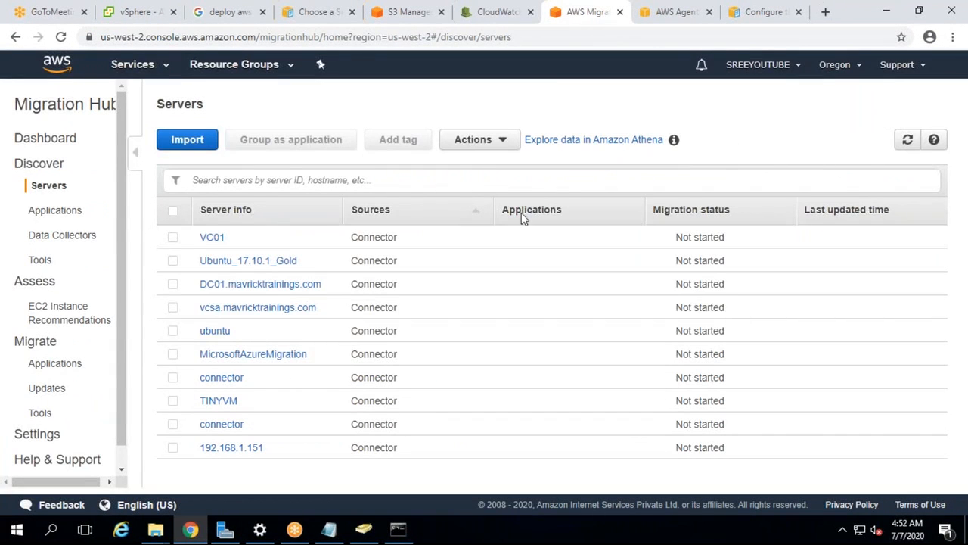
Select the VC01 server and view the actions available for it.
{"action": "left_click", "coordinate": [173, 236]}
{"action": "left_click", "coordinate": [508, 139]}
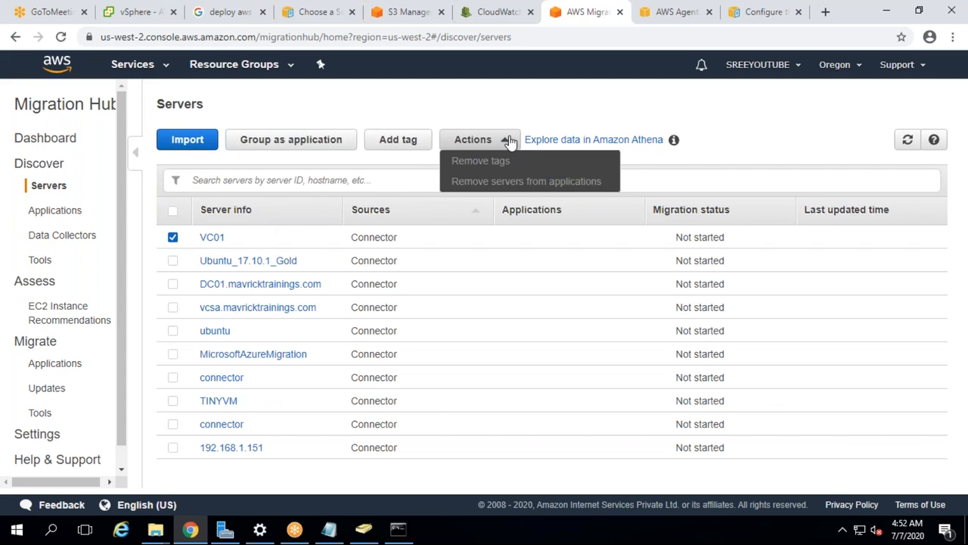
{"action": "left_click", "coordinate": [373, 156]}
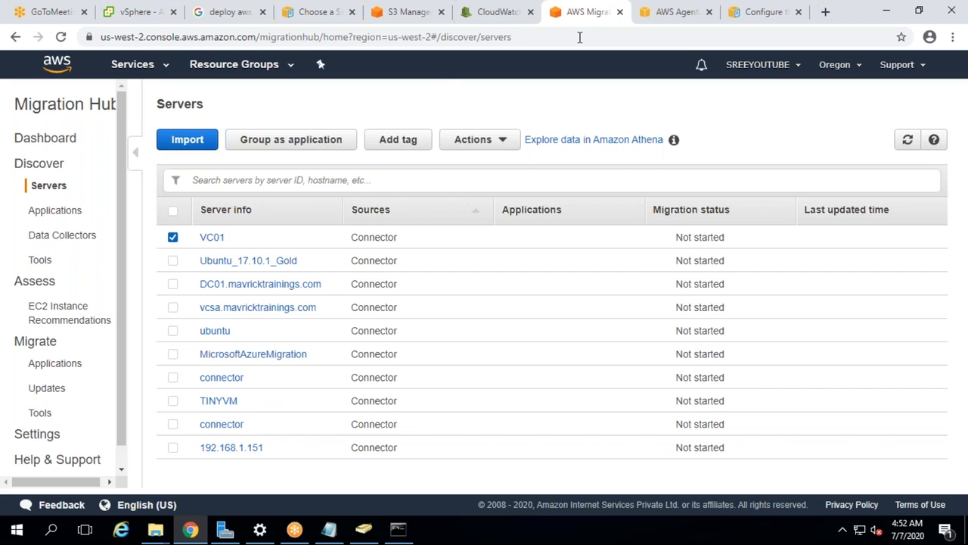
Open the View, Export & Explore Data page in the AWS Application Discovery Service user guide.
{"action": "left_click", "coordinate": [676, 12]}
{"action": "left_click", "coordinate": [757, 12]}
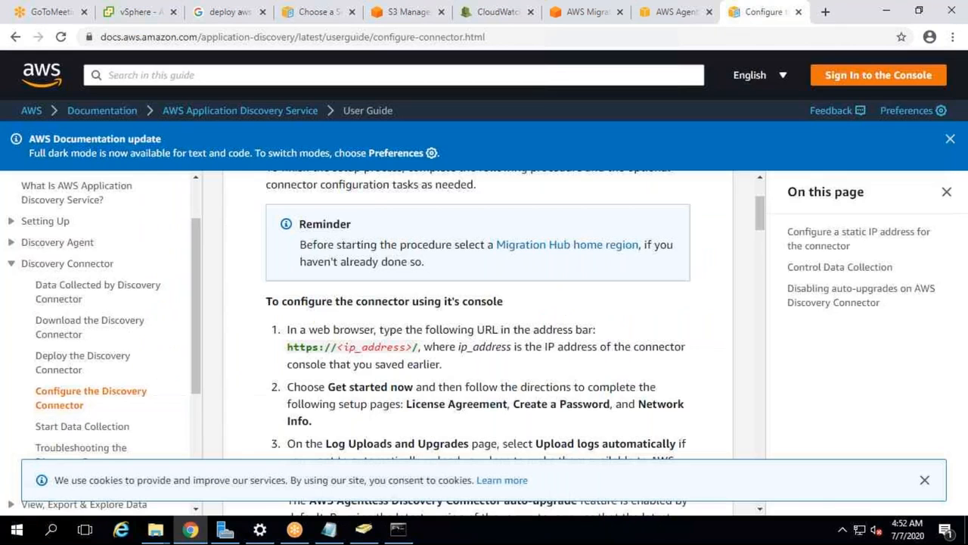
{"action": "left_click", "coordinate": [384, 37]}
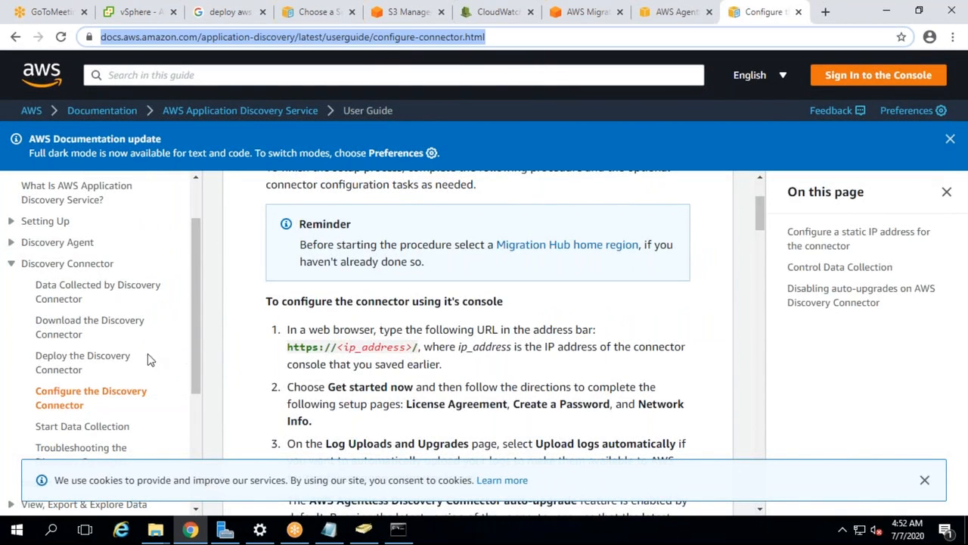
{"action": "scroll", "coordinate": [129, 360], "scroll_direction": "down", "scroll_amount": 2}
{"action": "left_click", "coordinate": [107, 366]}
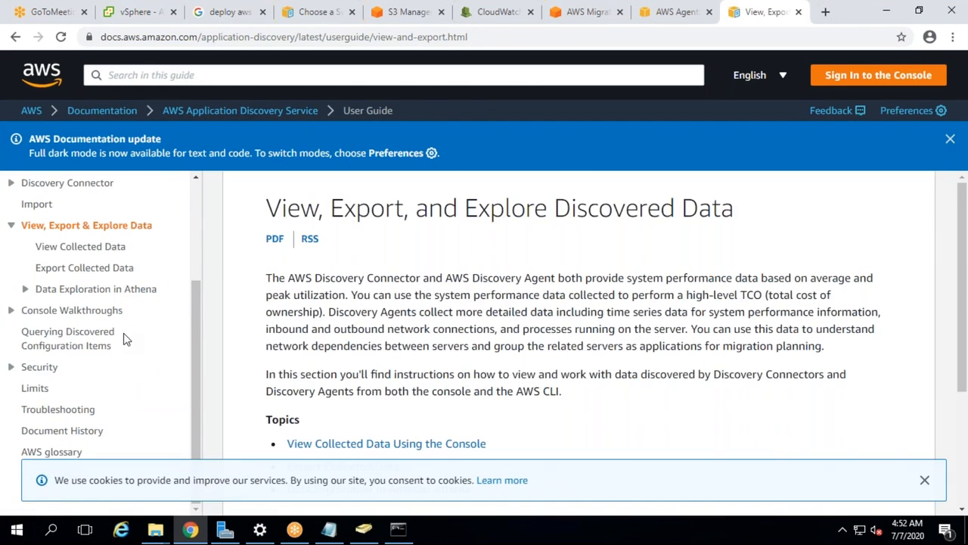
Search Google for "aws discovery connector delate data".
{"action": "left_click", "coordinate": [504, 38]}
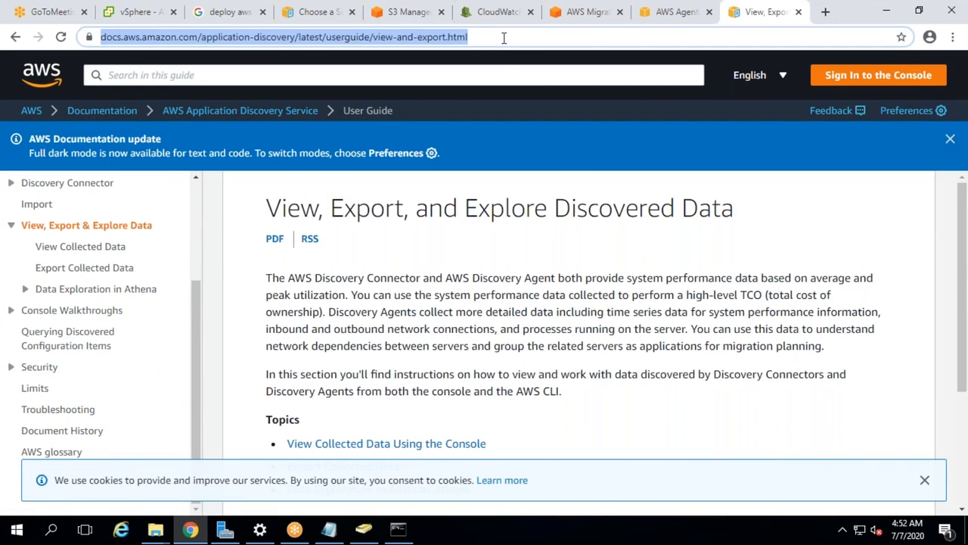
{"action": "type", "text": "aws "}
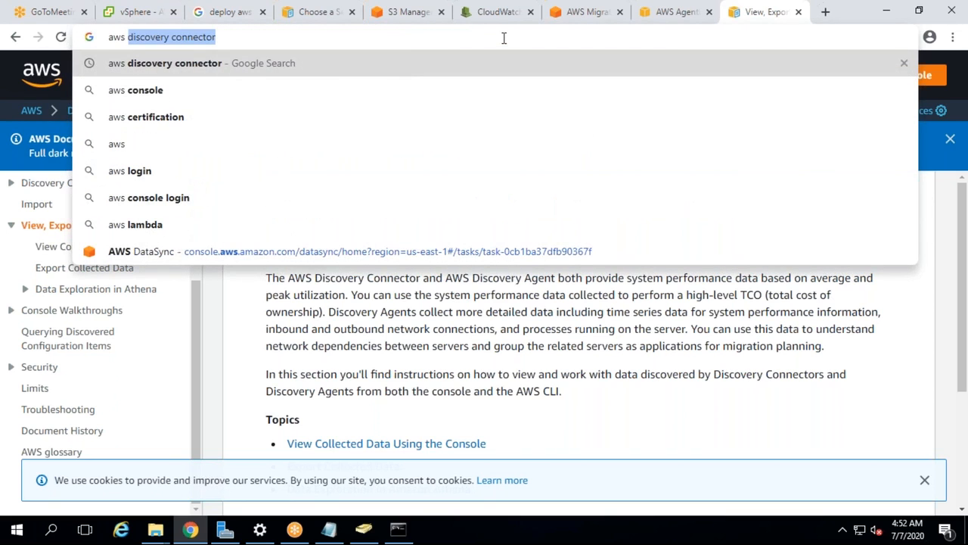
{"action": "type", "text": "discovery disco"}
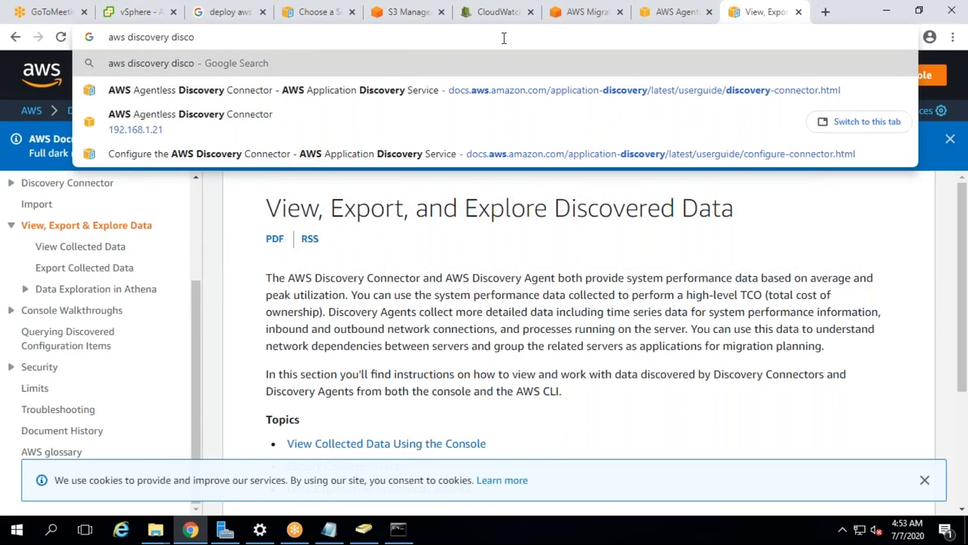
{"action": "key", "text": "BackSpace"}
{"action": "key", "text": "BackSpace"}
{"action": "key", "text": "BackSpace"}
{"action": "key", "text": "BackSpace"}
{"action": "key", "text": "BackSpace"}
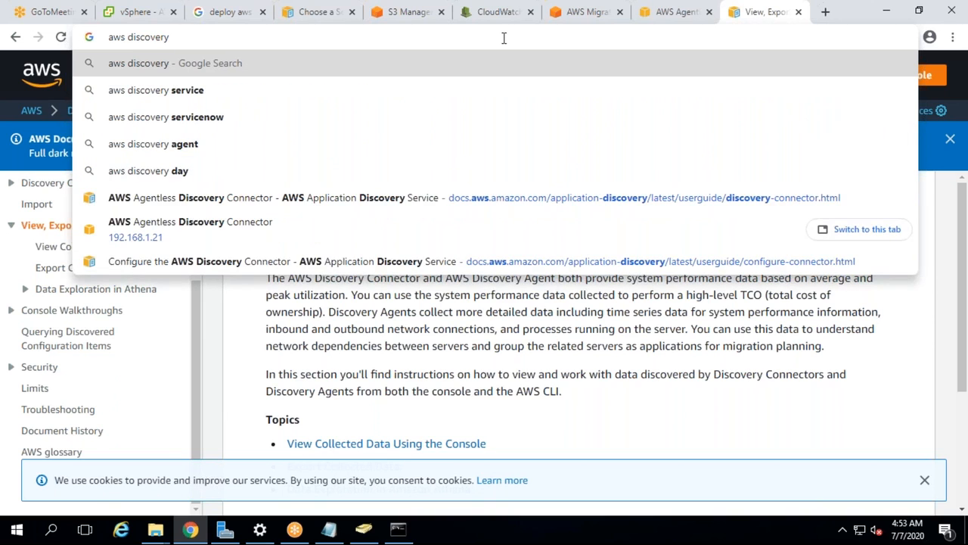
{"action": "type", "text": "connector"}
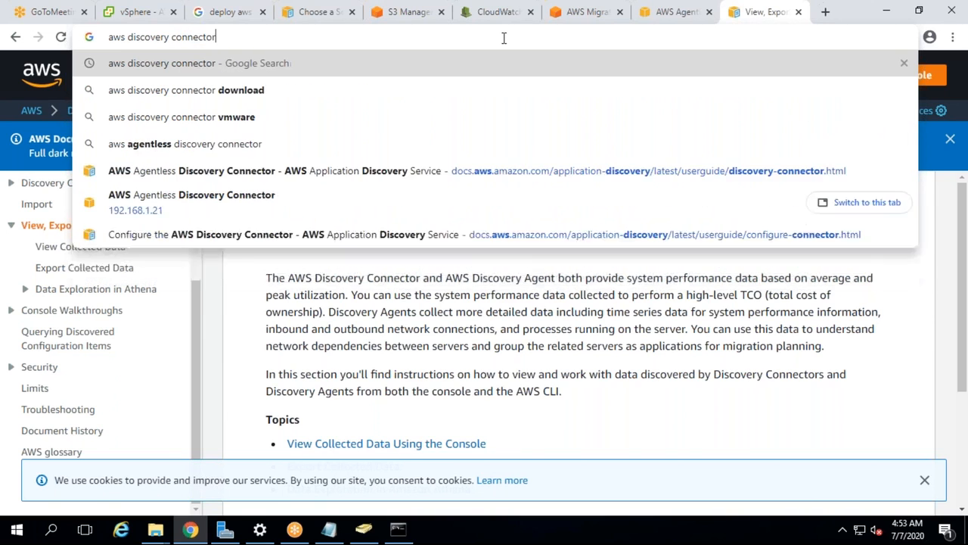
{"action": "type", "text": " dela"}
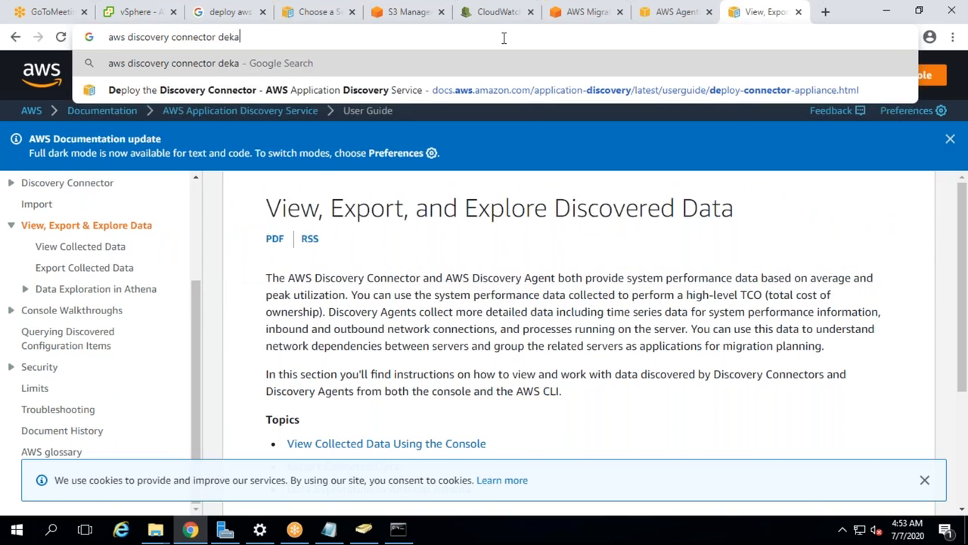
{"action": "key", "text": "BackSpace"}
{"action": "type", "text": "ete data"}
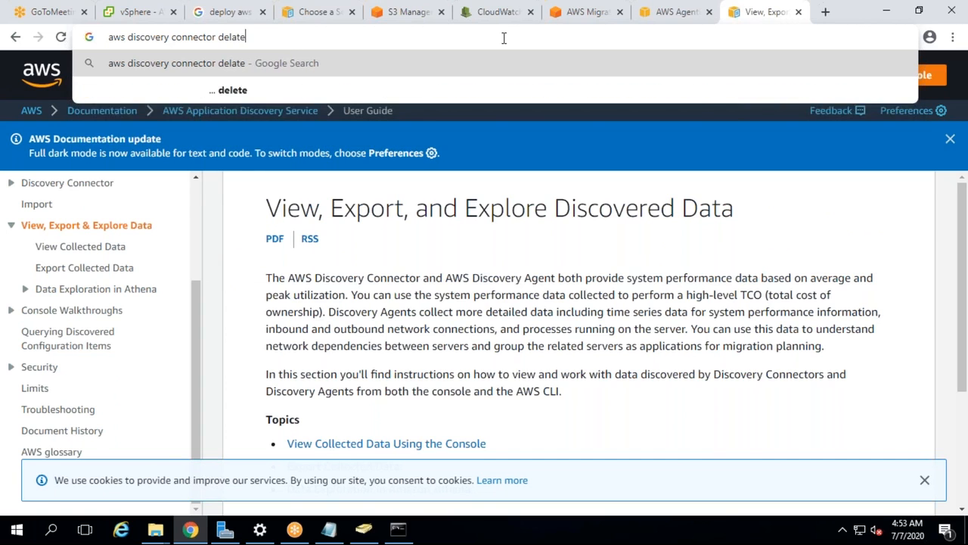
{"action": "key", "text": "Return"}
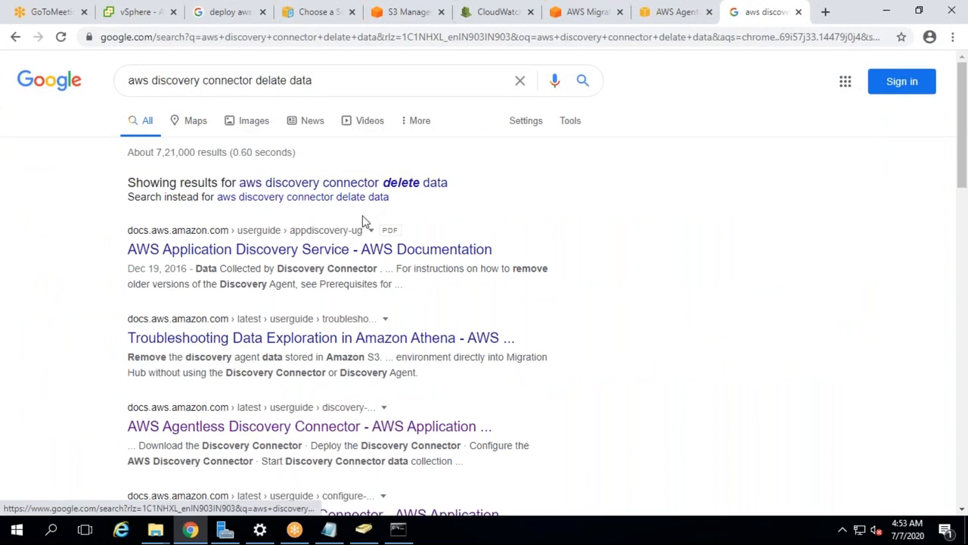
Look through the search results and switch to the corrected query "aws discovery connector delete data".
{"action": "scroll", "coordinate": [352, 334], "scroll_direction": "down", "scroll_amount": 1}
{"action": "scroll", "coordinate": [350, 332], "scroll_direction": "down", "scroll_amount": 1}
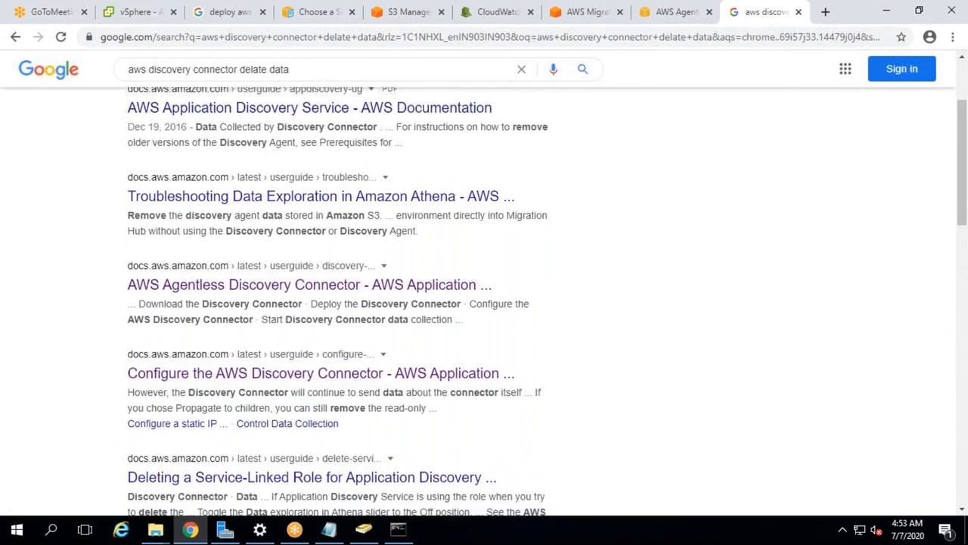
{"action": "scroll", "coordinate": [350, 333], "scroll_direction": "down", "scroll_amount": 2}
{"action": "scroll", "coordinate": [350, 333], "scroll_direction": "up", "scroll_amount": 2}
{"action": "scroll", "coordinate": [312, 478], "scroll_direction": "up", "scroll_amount": 1}
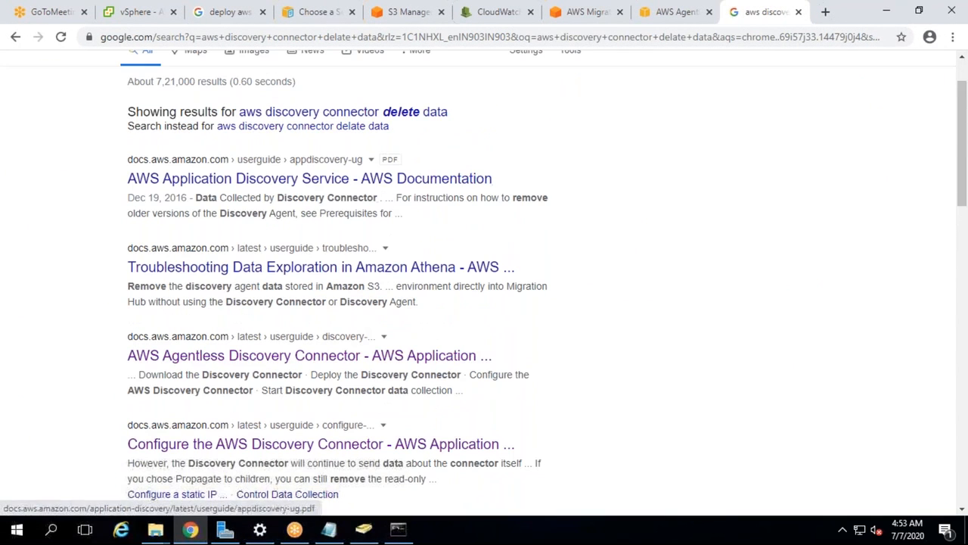
{"action": "left_click", "coordinate": [424, 114]}
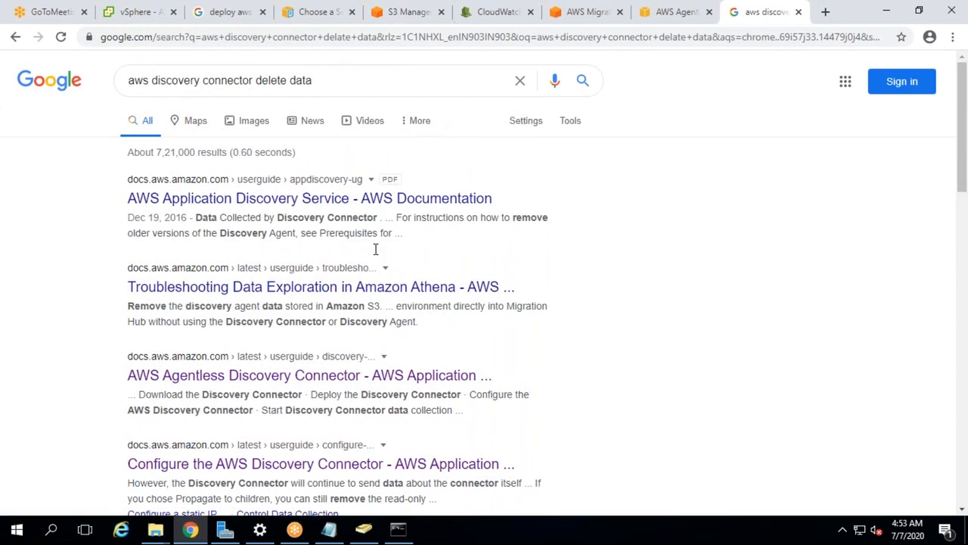
Look through the first two pages of results and open the discovery AWS CLI 1.18.90 Command Reference in a new tab.
{"action": "scroll", "coordinate": [294, 213], "scroll_direction": "down", "scroll_amount": 5}
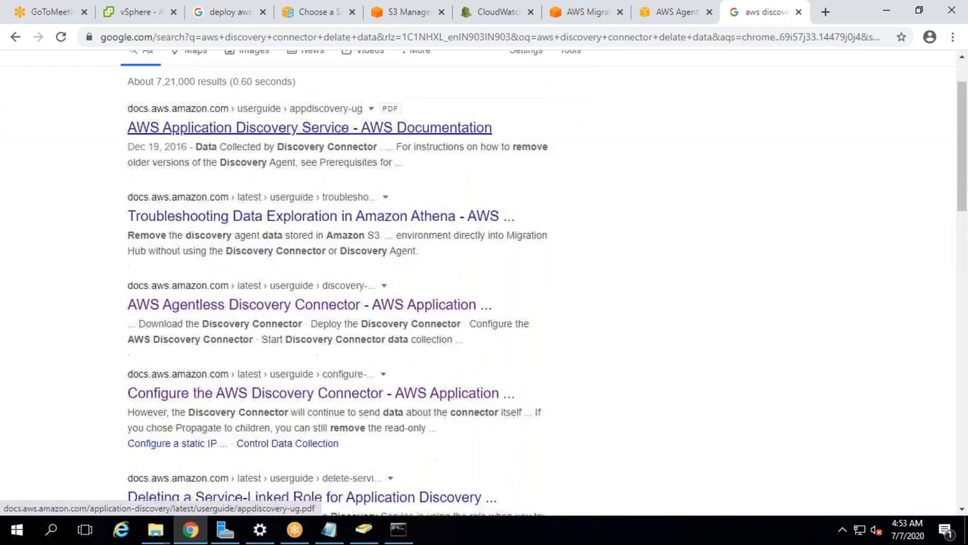
{"action": "scroll", "coordinate": [294, 208], "scroll_direction": "down", "scroll_amount": 6}
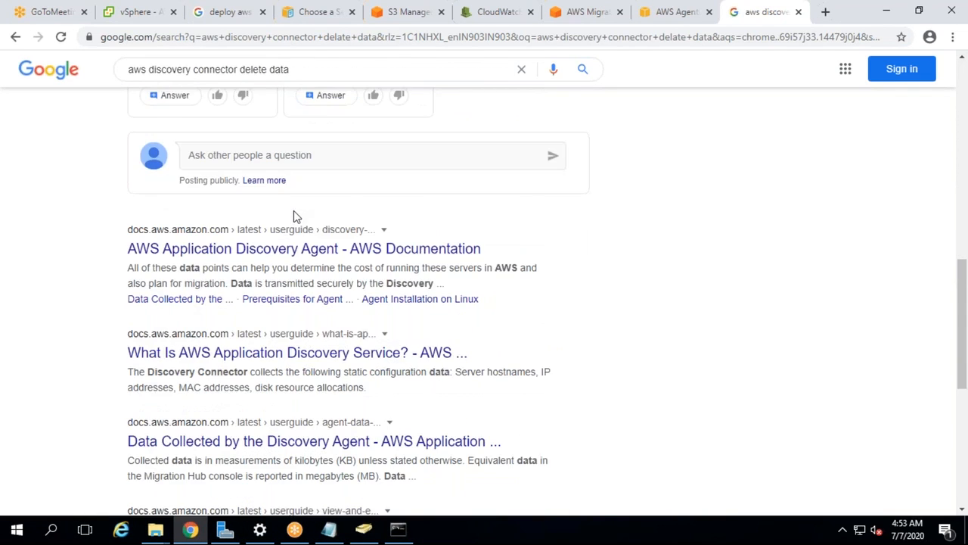
{"action": "scroll", "coordinate": [293, 210], "scroll_direction": "down", "scroll_amount": 1}
{"action": "scroll", "coordinate": [294, 229], "scroll_direction": "down", "scroll_amount": 3}
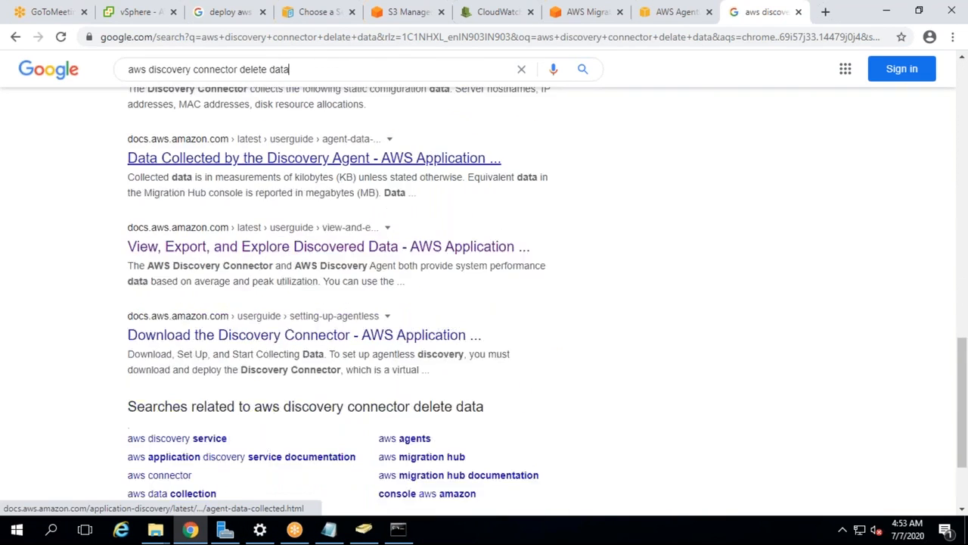
{"action": "left_click", "coordinate": [294, 431]}
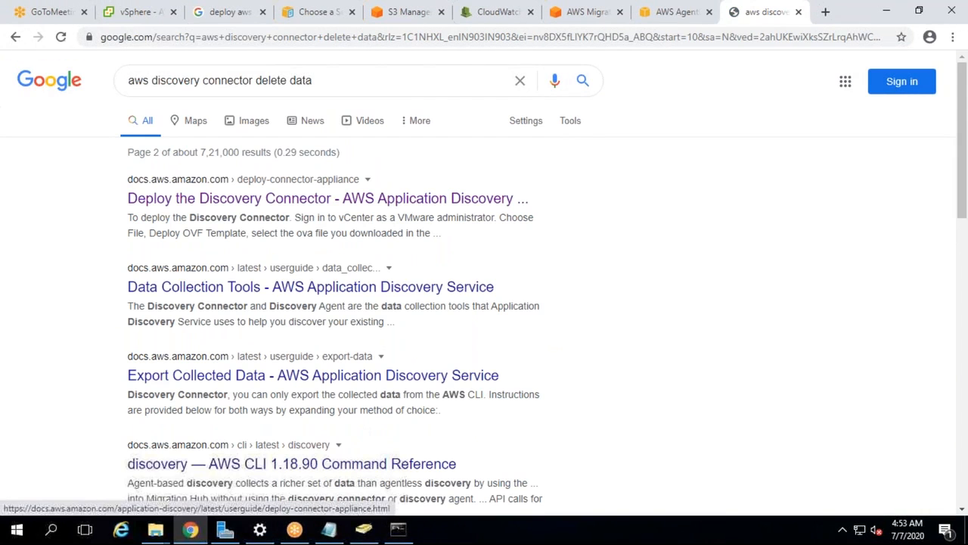
{"action": "scroll", "coordinate": [294, 333], "scroll_direction": "down", "scroll_amount": 1}
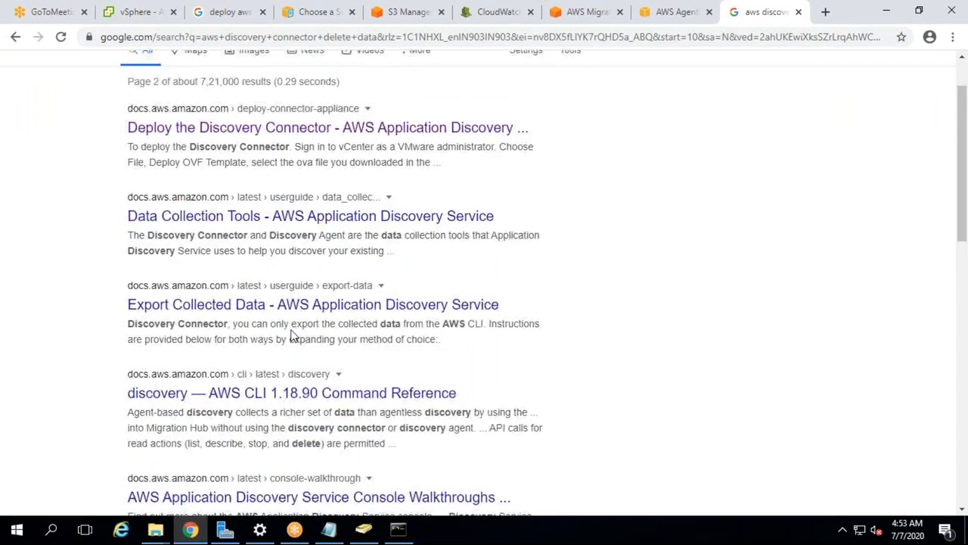
{"action": "scroll", "coordinate": [294, 336], "scroll_direction": "down", "scroll_amount": 1}
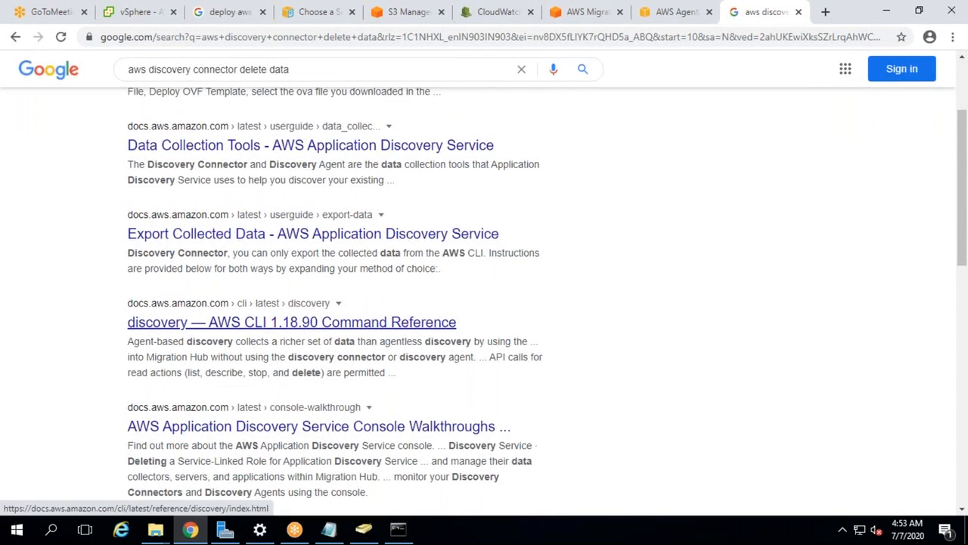
{"action": "middle_click", "coordinate": [294, 322]}
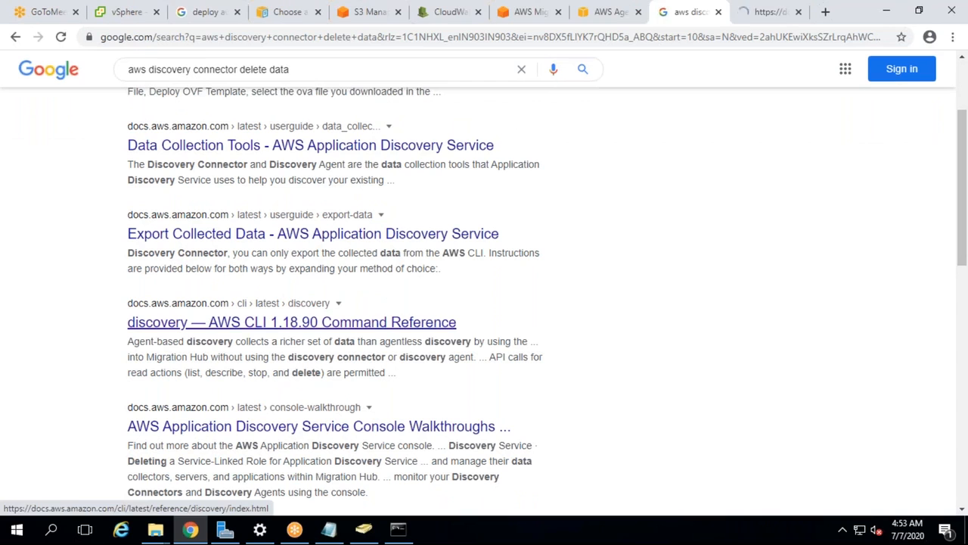
Examine the discovery page of the AWS CLI Command Reference and its available commands for ways to delete discovery data.
{"action": "left_click", "coordinate": [740, 21]}
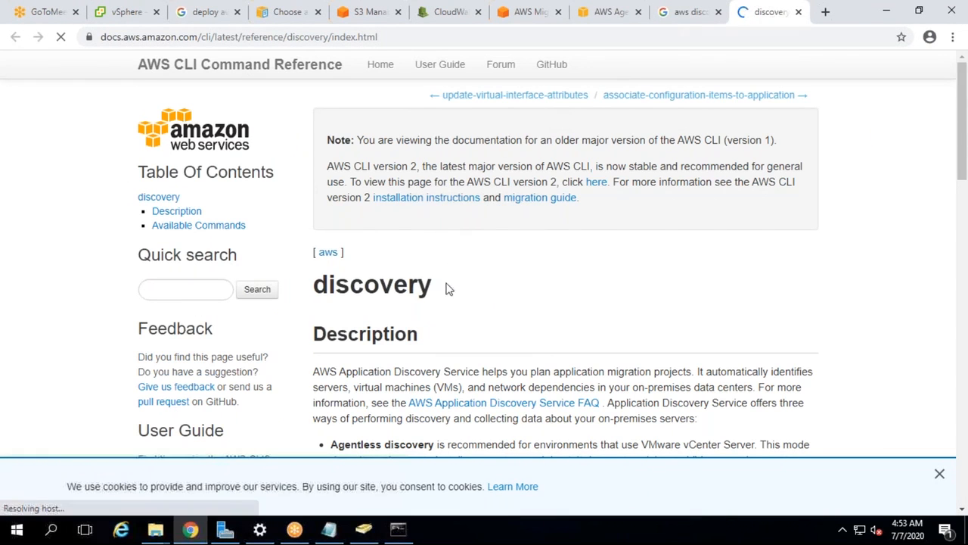
{"action": "scroll", "coordinate": [439, 305], "scroll_direction": "down", "scroll_amount": 15}
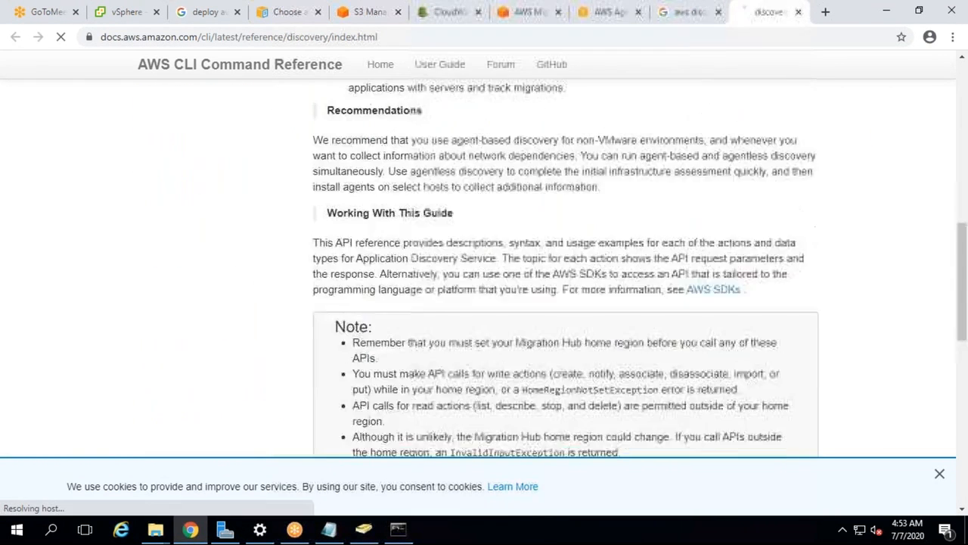
{"action": "scroll", "coordinate": [438, 305], "scroll_direction": "down", "scroll_amount": 5}
{"action": "scroll", "coordinate": [436, 307], "scroll_direction": "up", "scroll_amount": 1}
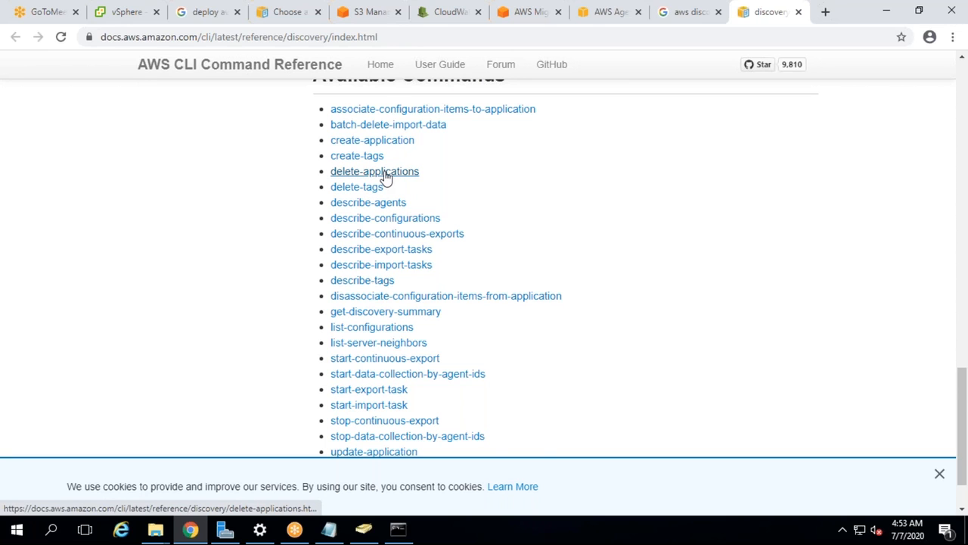
{"action": "scroll", "coordinate": [386, 176], "scroll_direction": "up", "scroll_amount": 15}
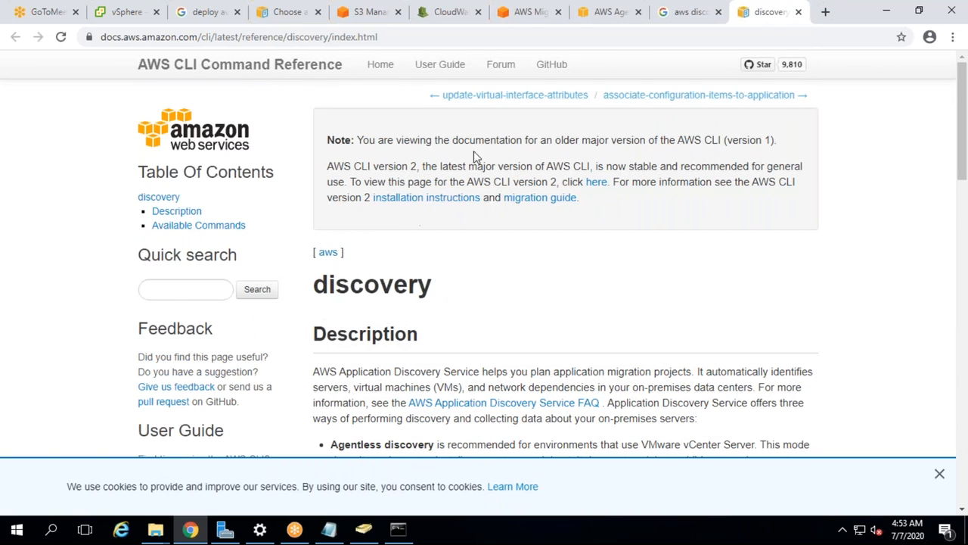
{"action": "scroll", "coordinate": [452, 276], "scroll_direction": "down", "scroll_amount": 2}
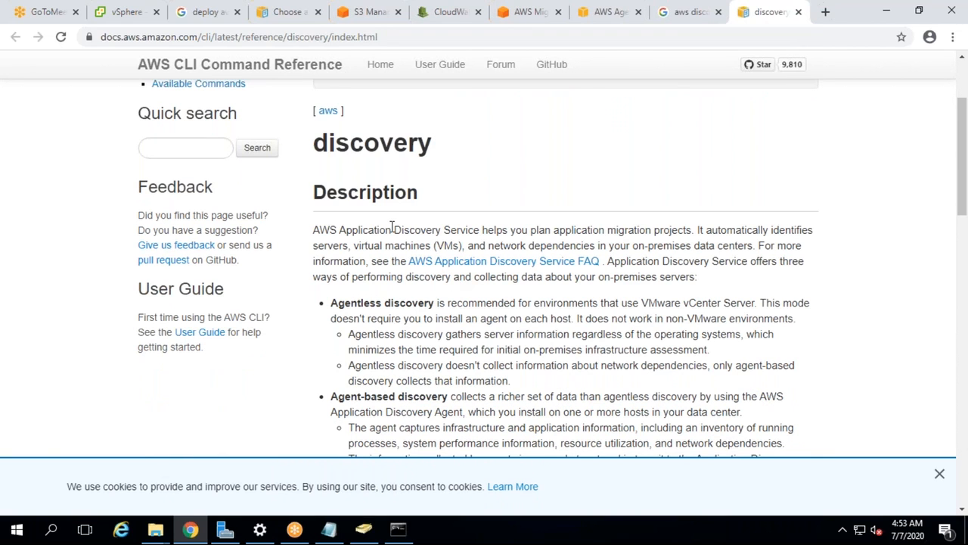
{"action": "scroll", "coordinate": [392, 227], "scroll_direction": "up", "scroll_amount": 2}
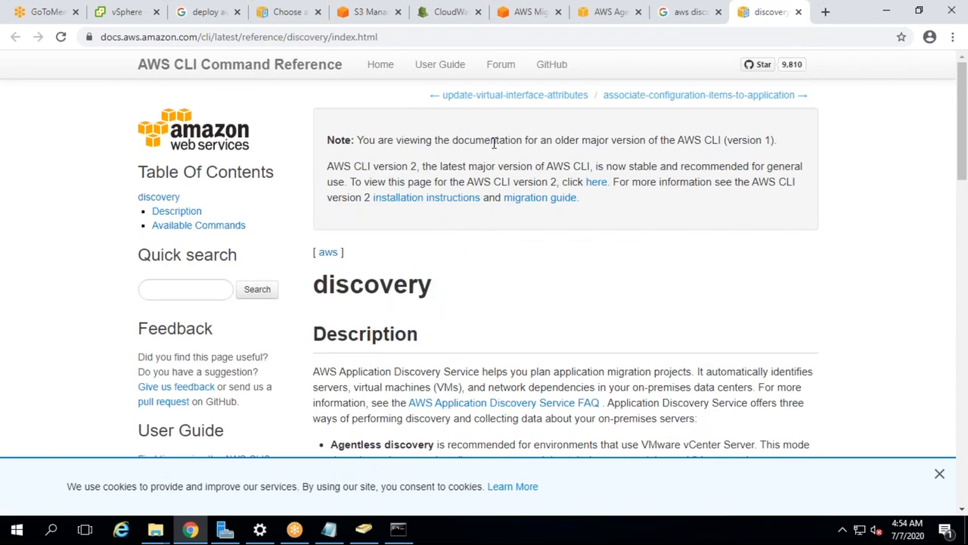
{"action": "scroll", "coordinate": [459, 324], "scroll_direction": "down", "scroll_amount": 4}
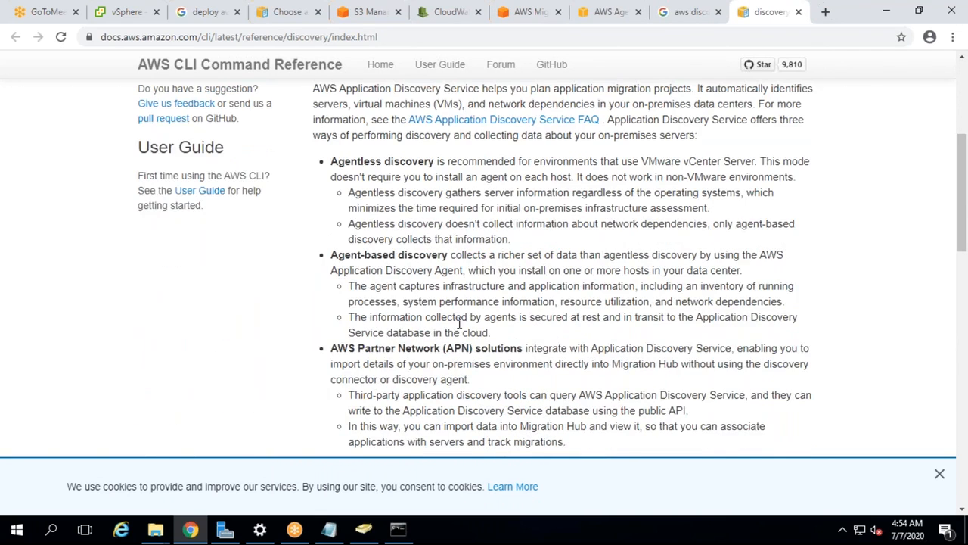
{"action": "scroll", "coordinate": [460, 324], "scroll_direction": "down", "scroll_amount": 5}
{"action": "scroll", "coordinate": [457, 325], "scroll_direction": "down", "scroll_amount": 5}
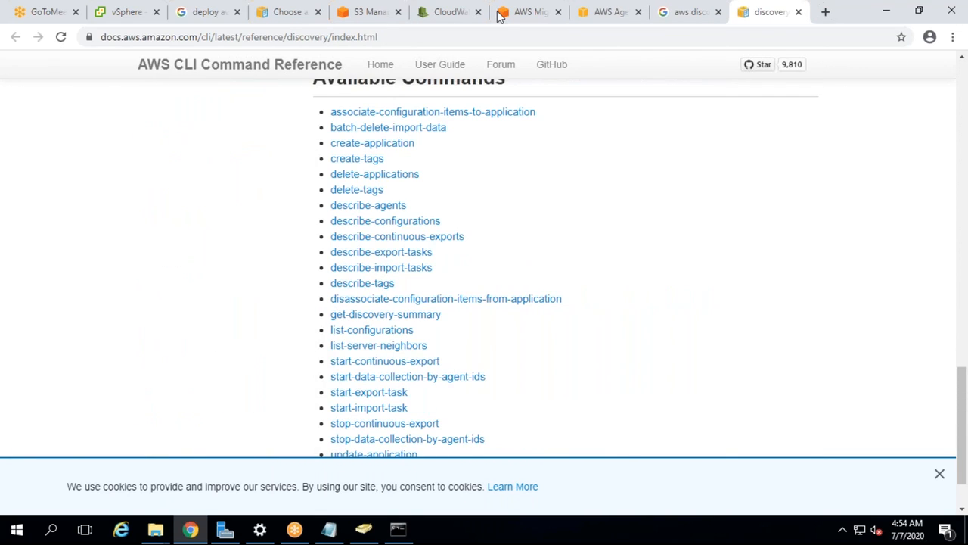
Return to the Migration Hub Servers page, reload it and review the discovered servers from start to end.
{"action": "left_click", "coordinate": [524, 12]}
{"action": "left_click", "coordinate": [61, 37]}
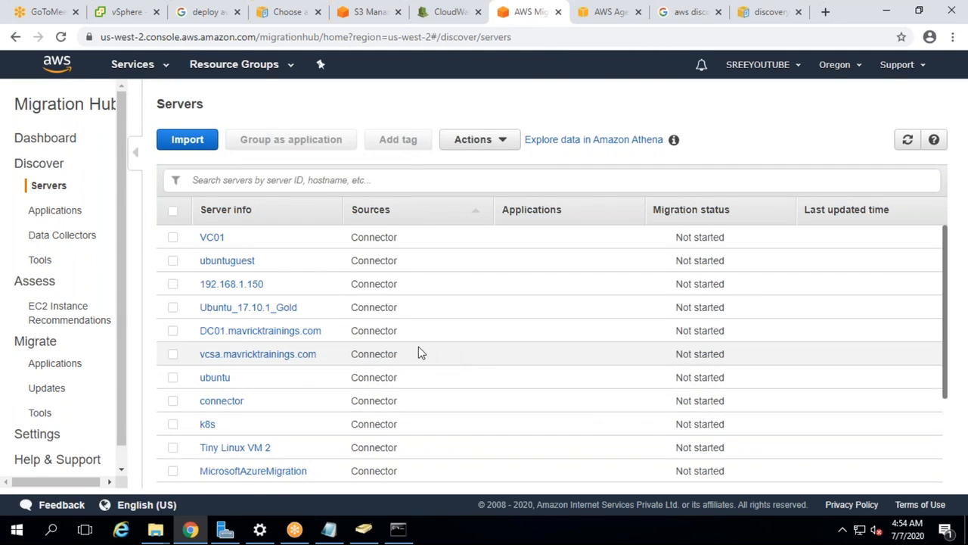
{"action": "scroll", "coordinate": [419, 353], "scroll_direction": "down", "scroll_amount": 3}
{"action": "scroll", "coordinate": [406, 374], "scroll_direction": "up", "scroll_amount": 3}
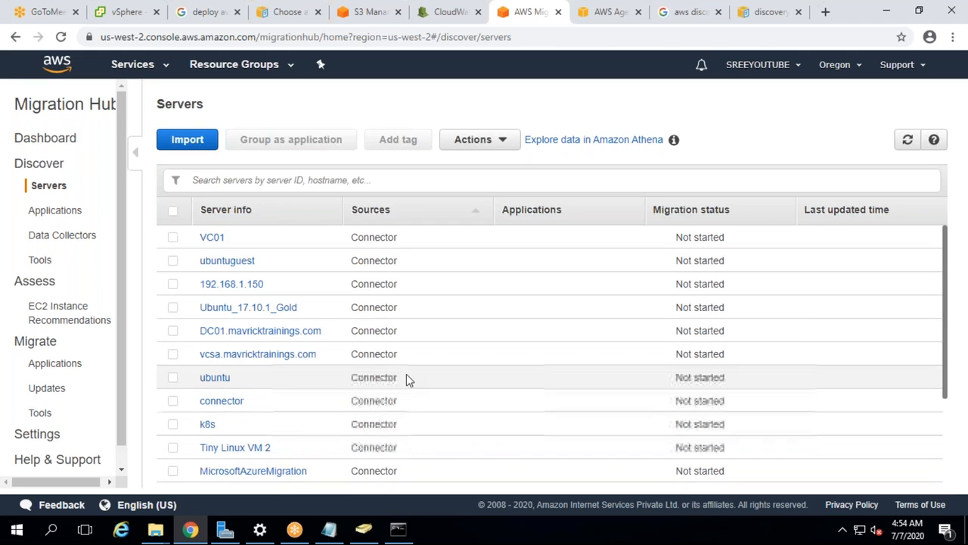
{"action": "scroll", "coordinate": [406, 377], "scroll_direction": "down", "scroll_amount": 3}
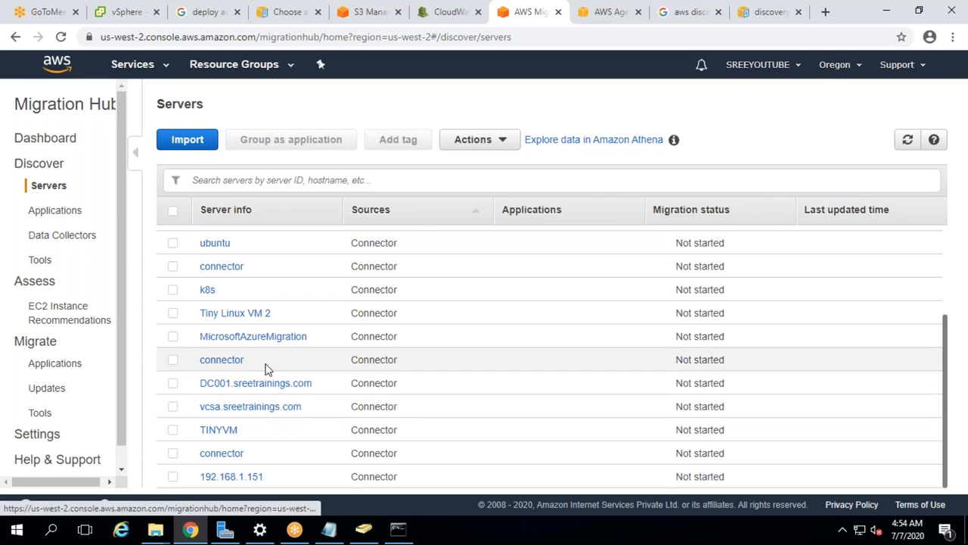
{"action": "scroll", "coordinate": [265, 368], "scroll_direction": "up", "scroll_amount": 3}
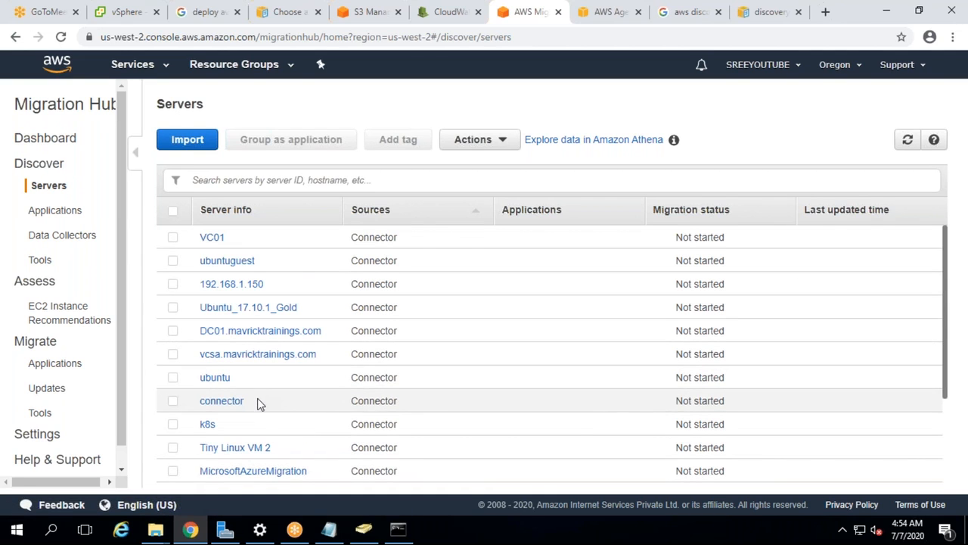
{"action": "scroll", "coordinate": [258, 398], "scroll_direction": "down", "scroll_amount": 3}
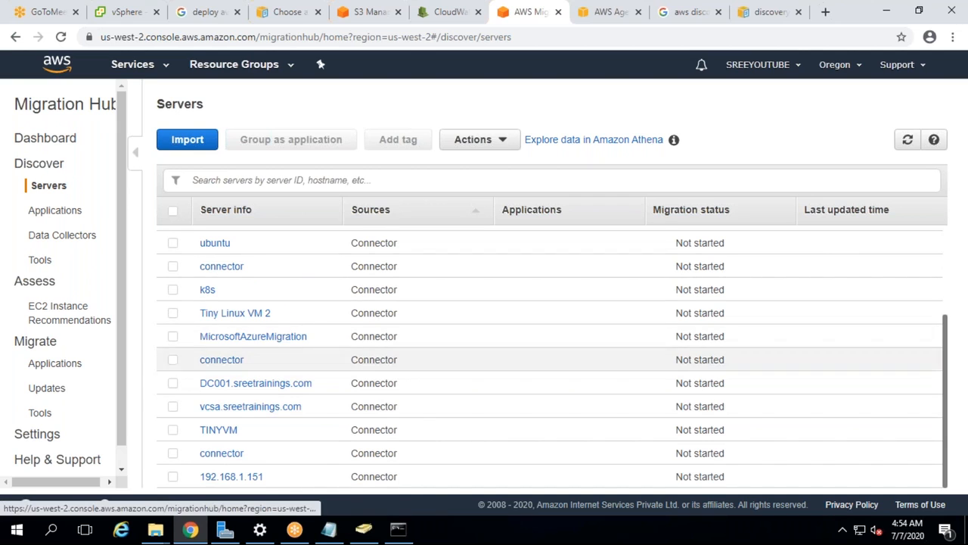
{"action": "scroll", "coordinate": [216, 311], "scroll_direction": "up", "scroll_amount": 1}
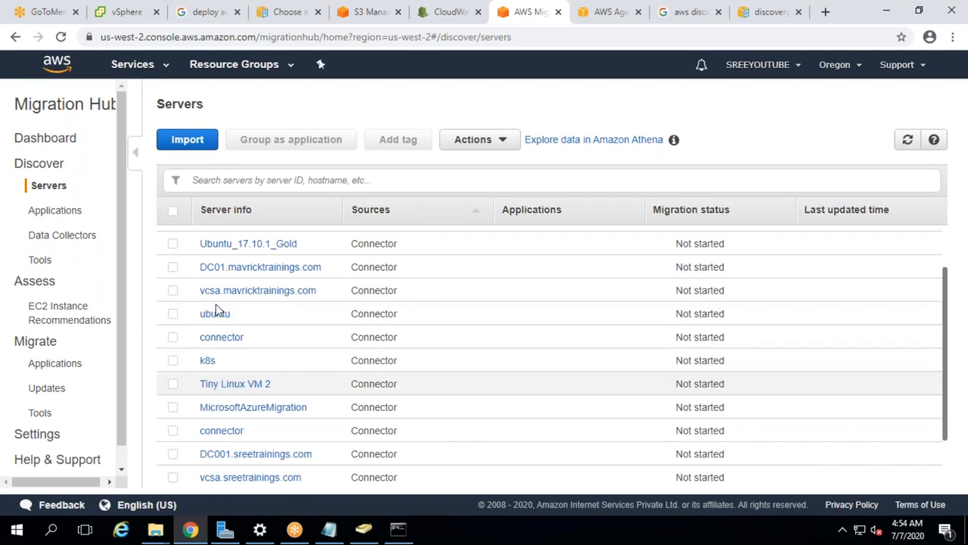
{"action": "scroll", "coordinate": [204, 310], "scroll_direction": "up", "scroll_amount": 2}
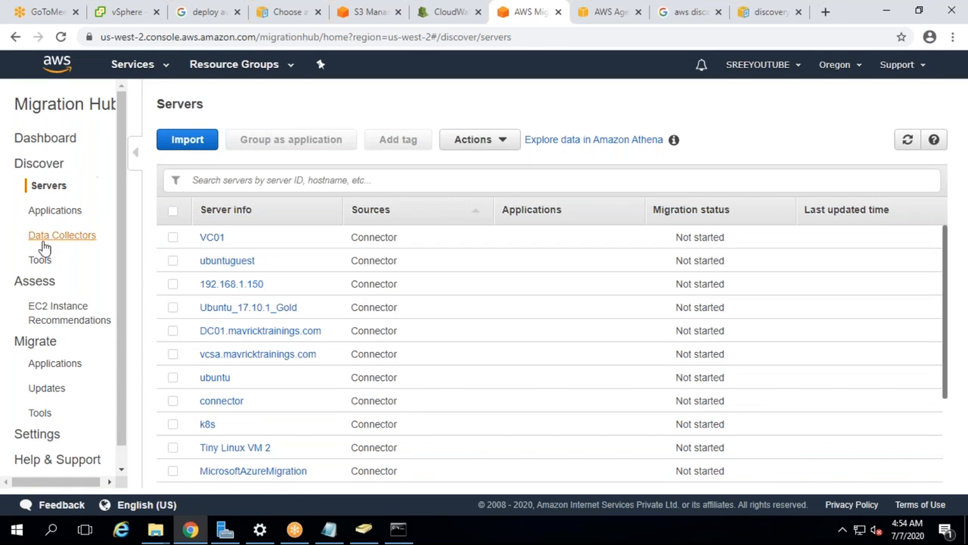
Open the EC2 instance recommendations page, review its sizing, instance type and exclusion preferences, and collapse the General Purpose group.
{"action": "left_click", "coordinate": [53, 312]}
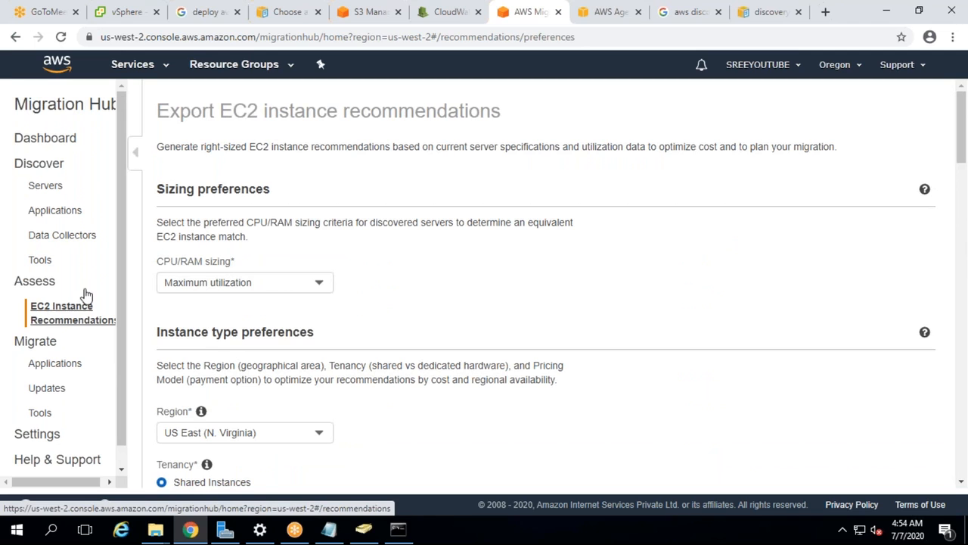
{"action": "scroll", "coordinate": [920, 298], "scroll_direction": "down", "scroll_amount": 10}
{"action": "scroll", "coordinate": [466, 285], "scroll_direction": "down", "scroll_amount": 15}
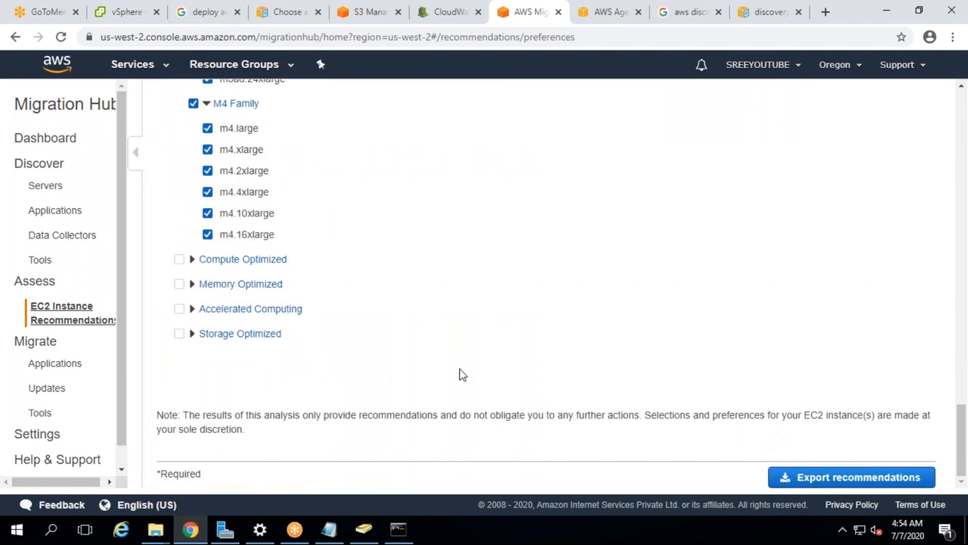
{"action": "scroll", "coordinate": [461, 370], "scroll_direction": "up", "scroll_amount": 20}
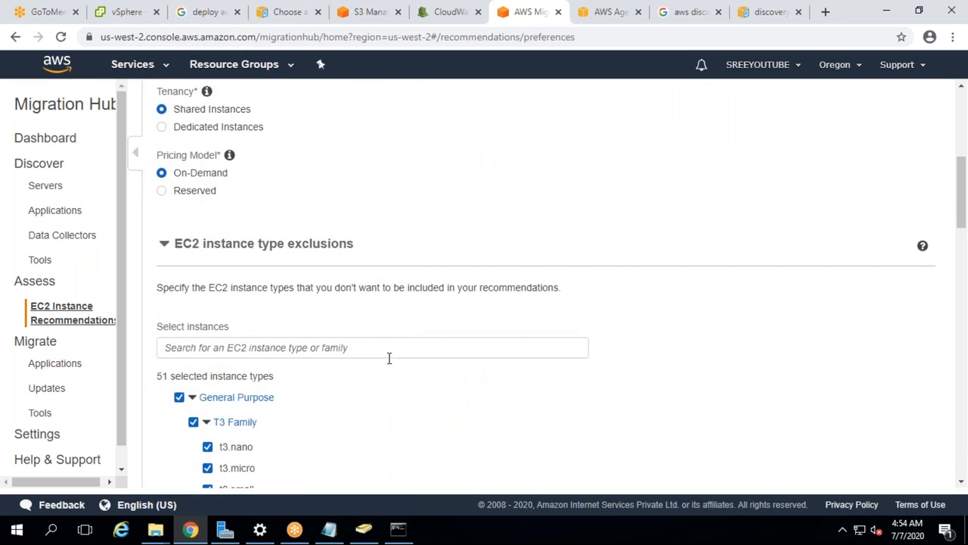
{"action": "left_click", "coordinate": [192, 398]}
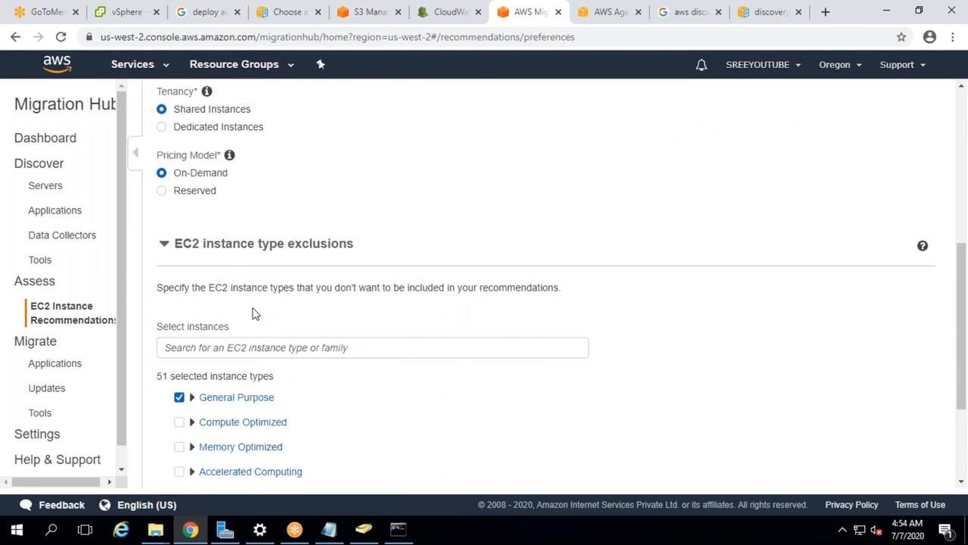
{"action": "scroll", "coordinate": [254, 309], "scroll_direction": "up", "scroll_amount": 4}
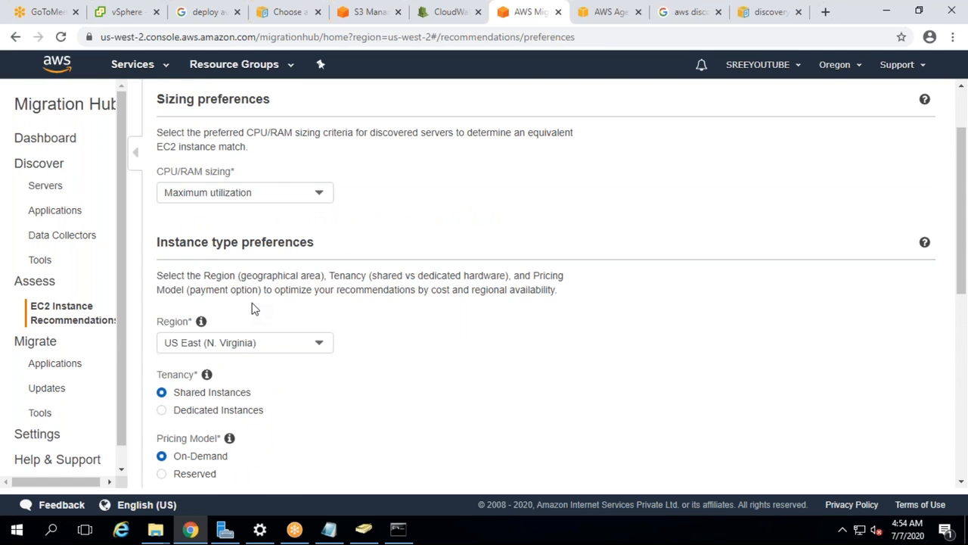
{"action": "scroll", "coordinate": [254, 309], "scroll_direction": "up", "scroll_amount": 2}
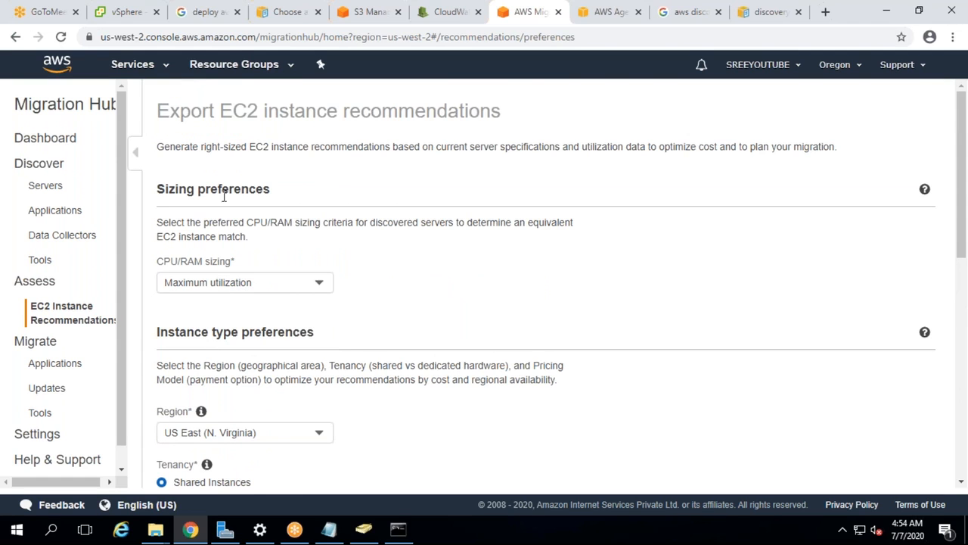
Export the EC2 instance recommendations with Maximum utilization sizing, keeping the other preferences as set.
{"action": "left_click_drag", "start_coordinate": [200, 147], "coordinate": [458, 168]}
{"action": "scroll", "coordinate": [608, 438], "scroll_direction": "down", "scroll_amount": 7}
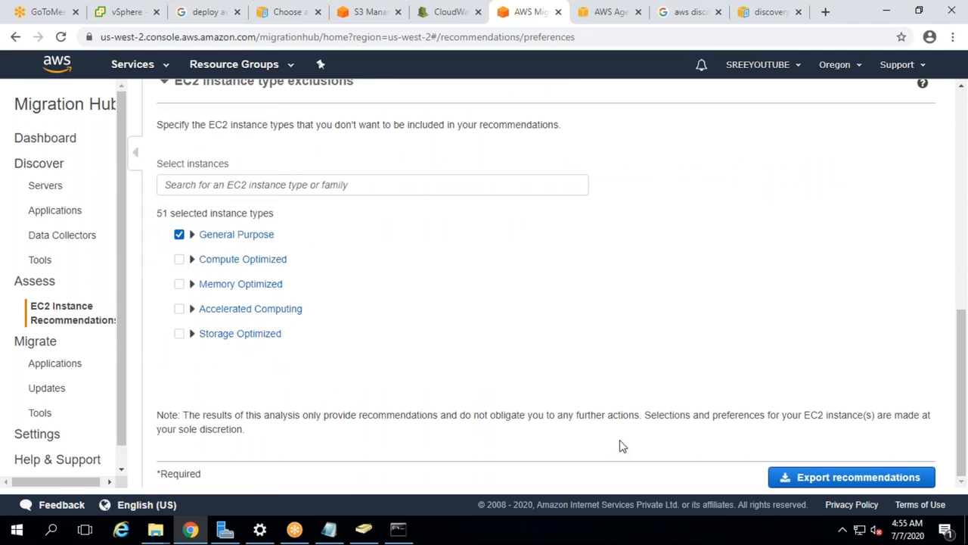
{"action": "scroll", "coordinate": [795, 484], "scroll_direction": "up", "scroll_amount": 5}
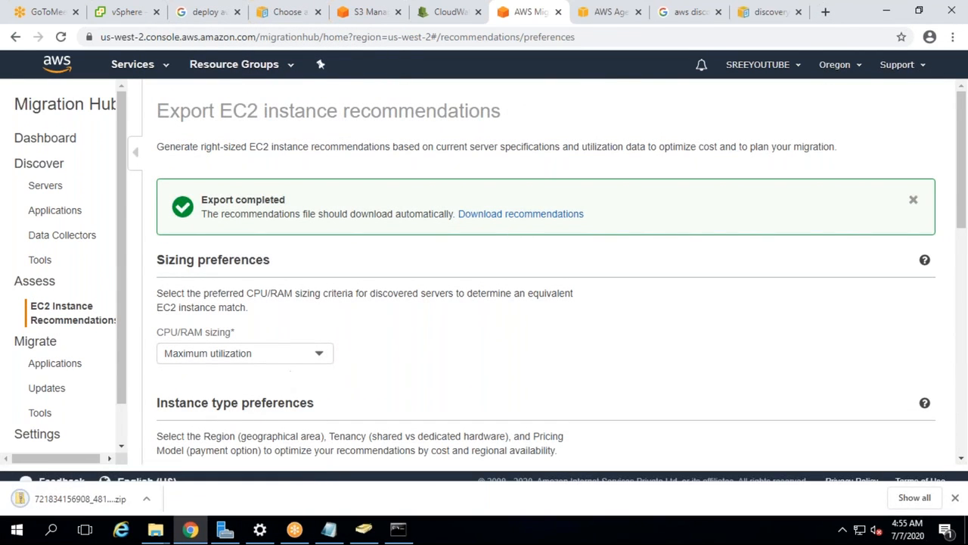
Show the downloaded recommendations zip in its folder and extract it into a folder of the same name in Downloads.
{"action": "left_click", "coordinate": [145, 501]}
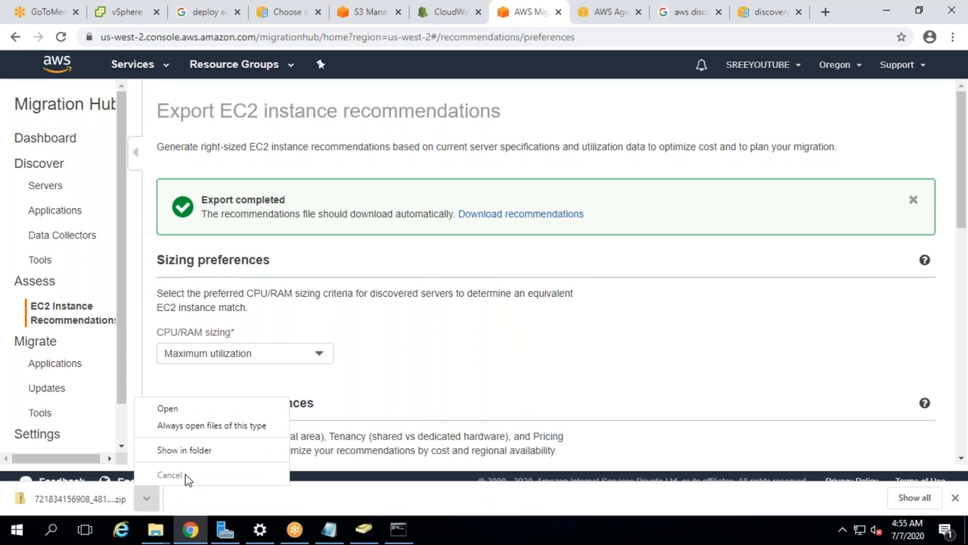
{"action": "left_click", "coordinate": [190, 452]}
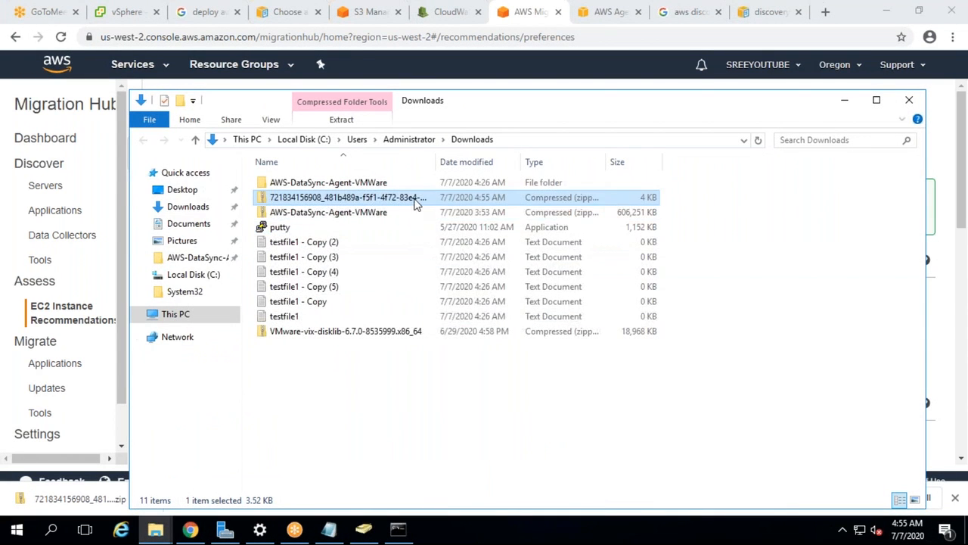
{"action": "right_click", "coordinate": [415, 200]}
{"action": "left_click", "coordinate": [460, 260]}
{"action": "left_click", "coordinate": [605, 402]}
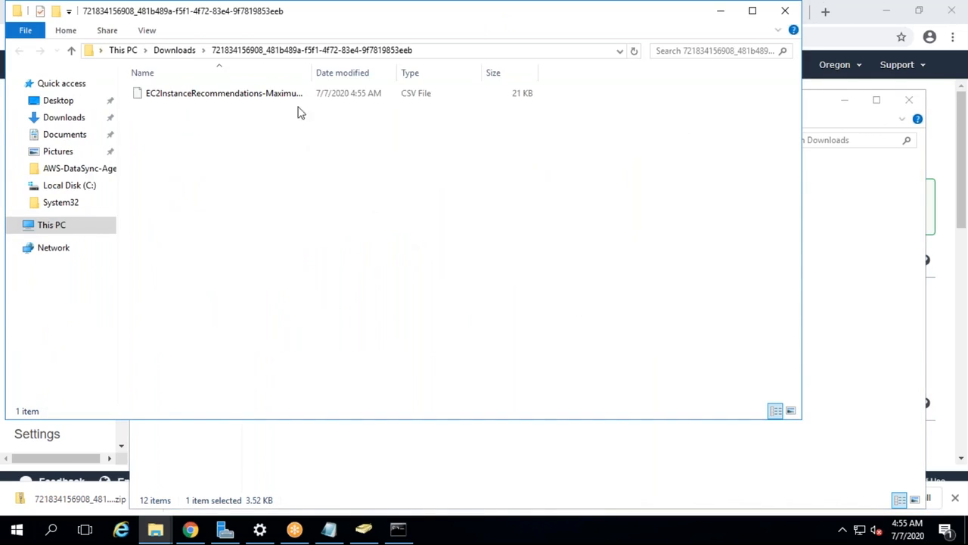
Widen the Name column to read the extracted CSV file's full name, select the file and return to Migration Hub in Chrome.
{"action": "left_click_drag", "start_coordinate": [310, 72], "coordinate": [514, 74]}
{"action": "left_click", "coordinate": [401, 93]}
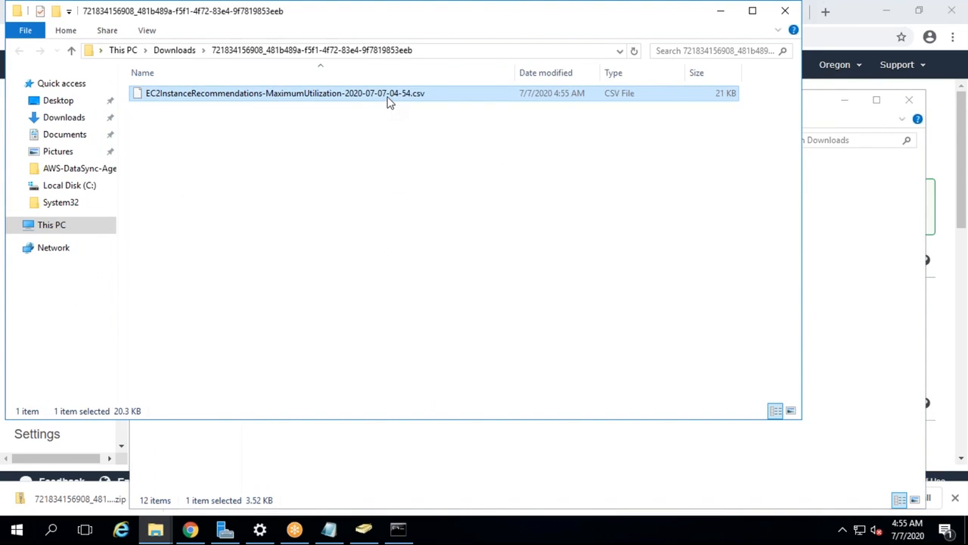
{"action": "left_click", "coordinate": [962, 226]}
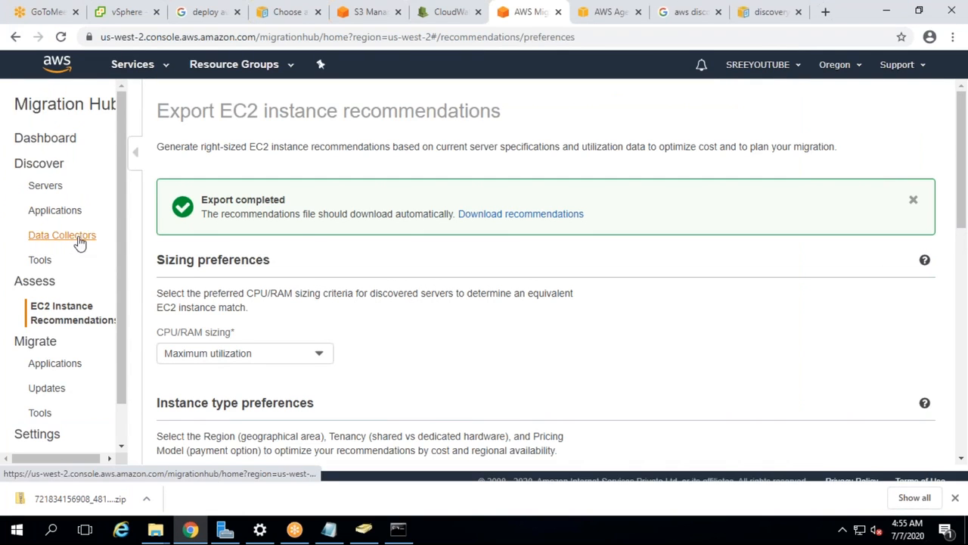
Look through the Applications, Updates and Tools pages of the Migrate section, examining the available server migration tools.
{"action": "scroll", "coordinate": [85, 240], "scroll_direction": "down", "scroll_amount": 1}
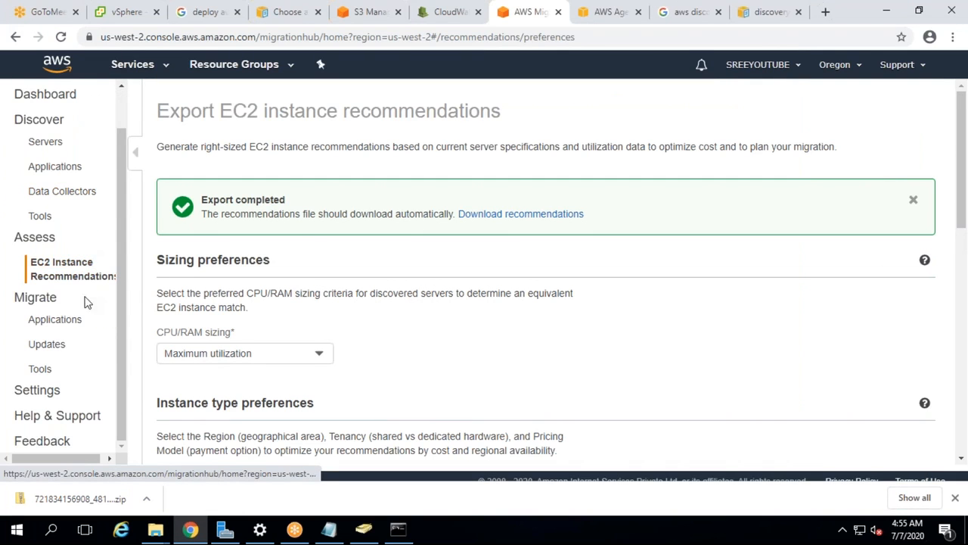
{"action": "left_click", "coordinate": [76, 321]}
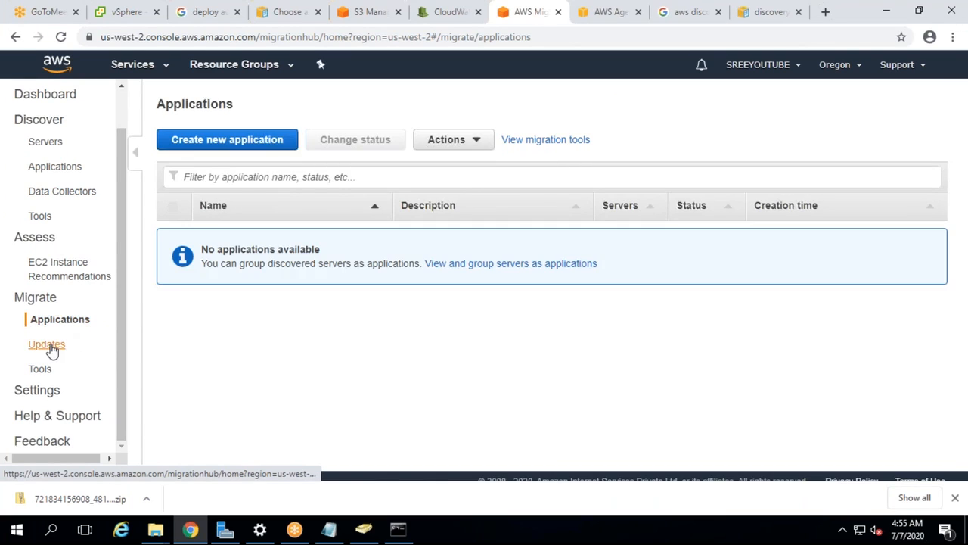
{"action": "left_click", "coordinate": [30, 346]}
{"action": "left_click", "coordinate": [41, 369]}
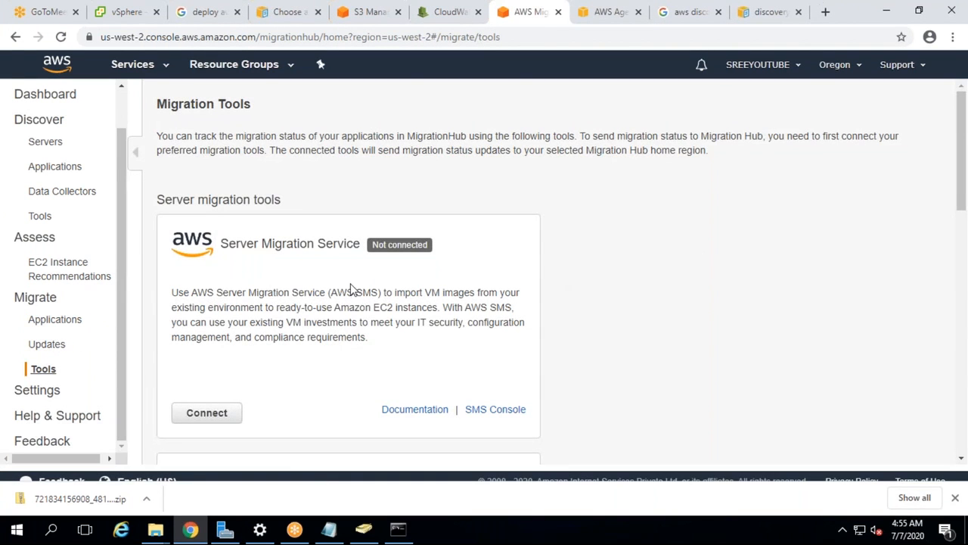
{"action": "scroll", "coordinate": [350, 287], "scroll_direction": "down", "scroll_amount": 2}
{"action": "scroll", "coordinate": [351, 288], "scroll_direction": "down", "scroll_amount": 2}
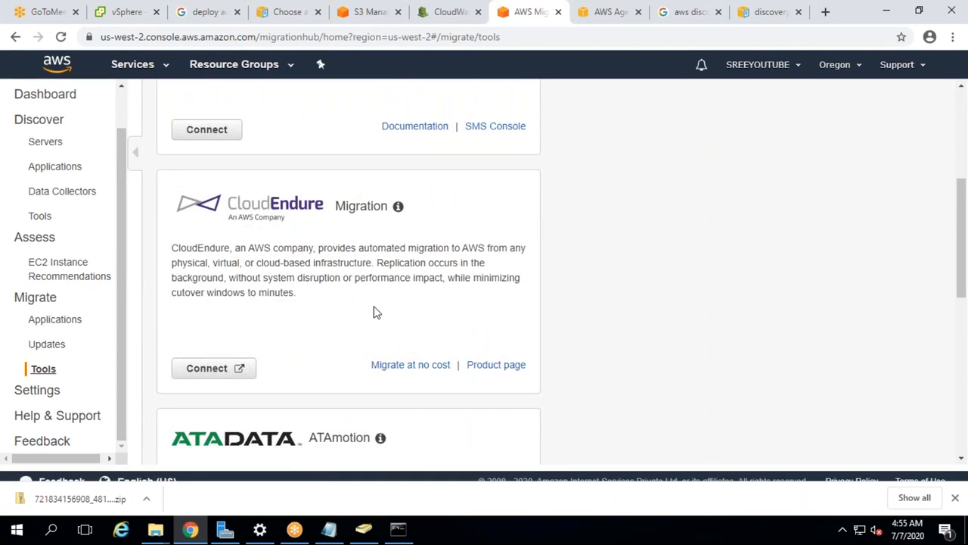
{"action": "scroll", "coordinate": [372, 311], "scroll_direction": "up", "scroll_amount": 4}
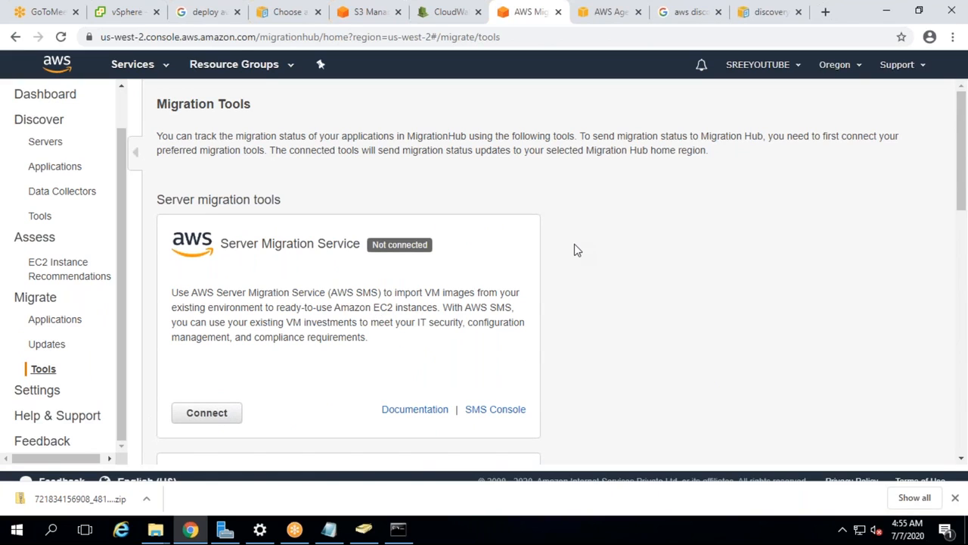